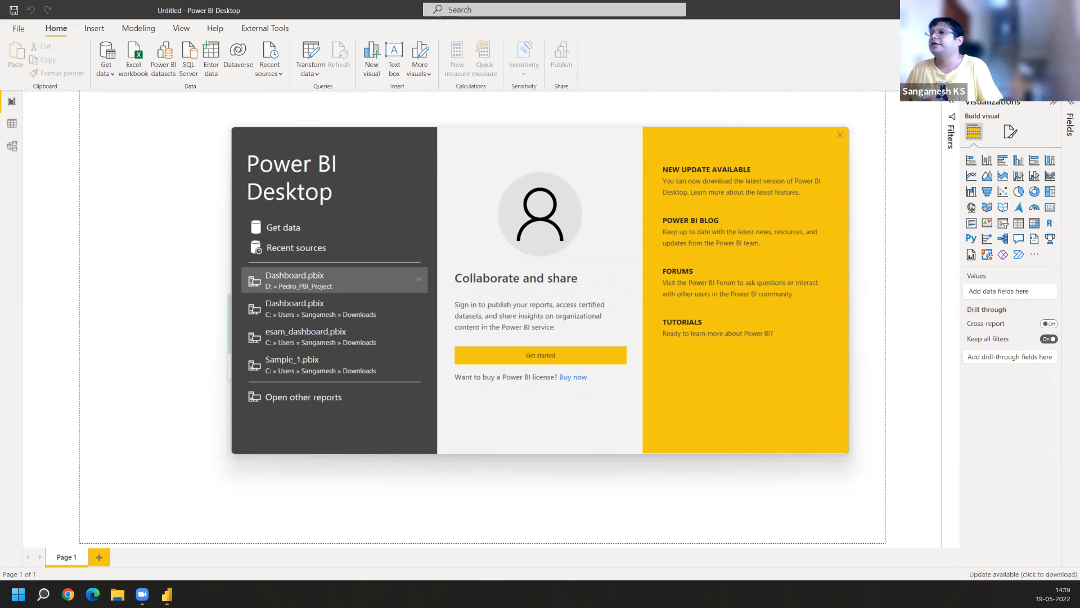
Load the order table from the recent source order2018.xlsx into the report
{"action": "left_click", "coordinate": [844, 138]}
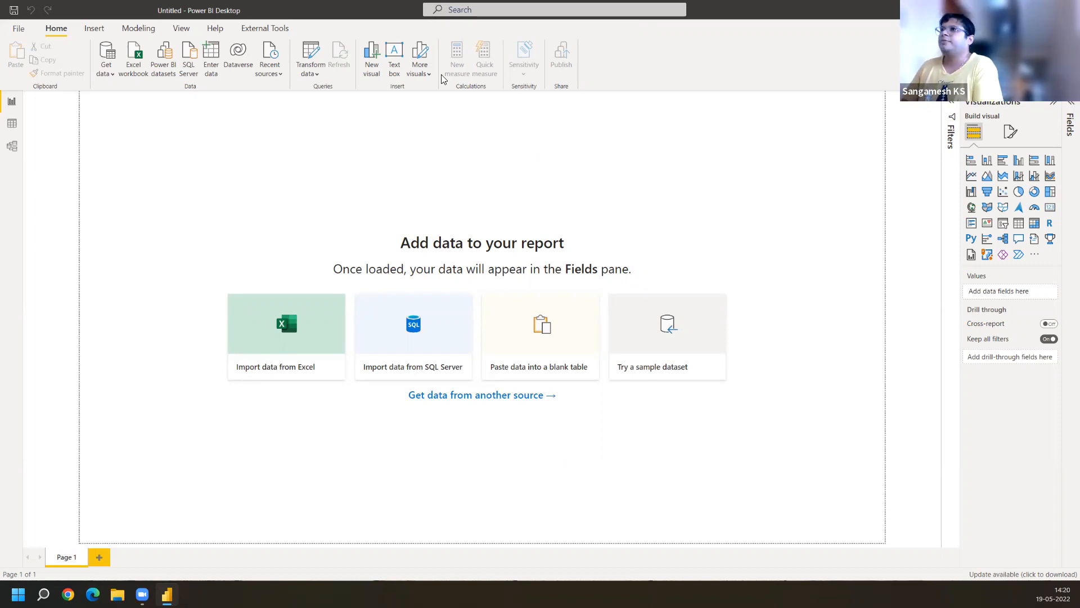
{"action": "left_click", "coordinate": [280, 76]}
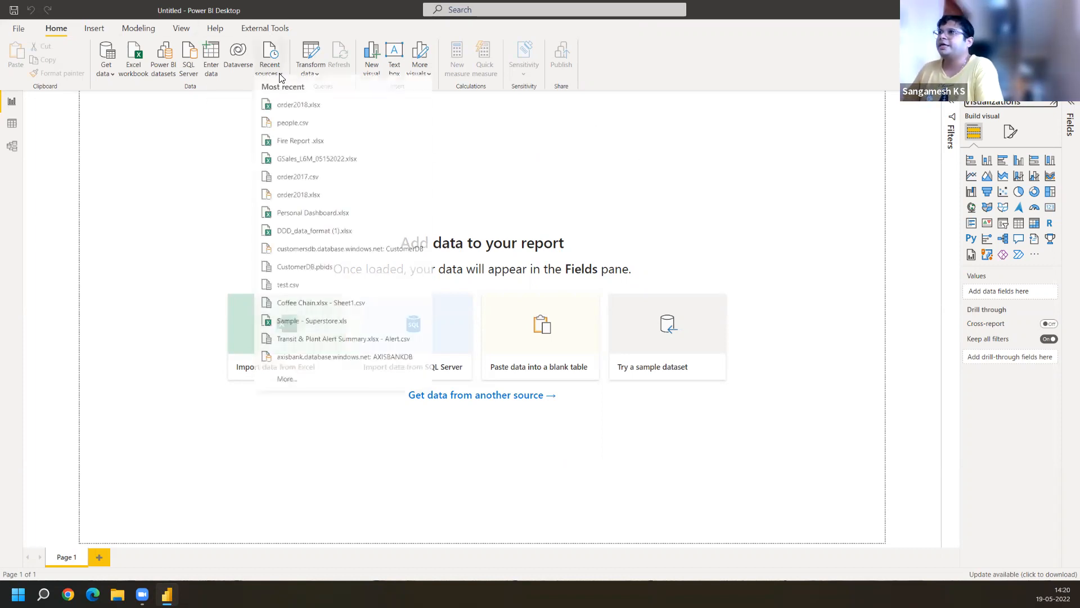
{"action": "left_click", "coordinate": [296, 112]}
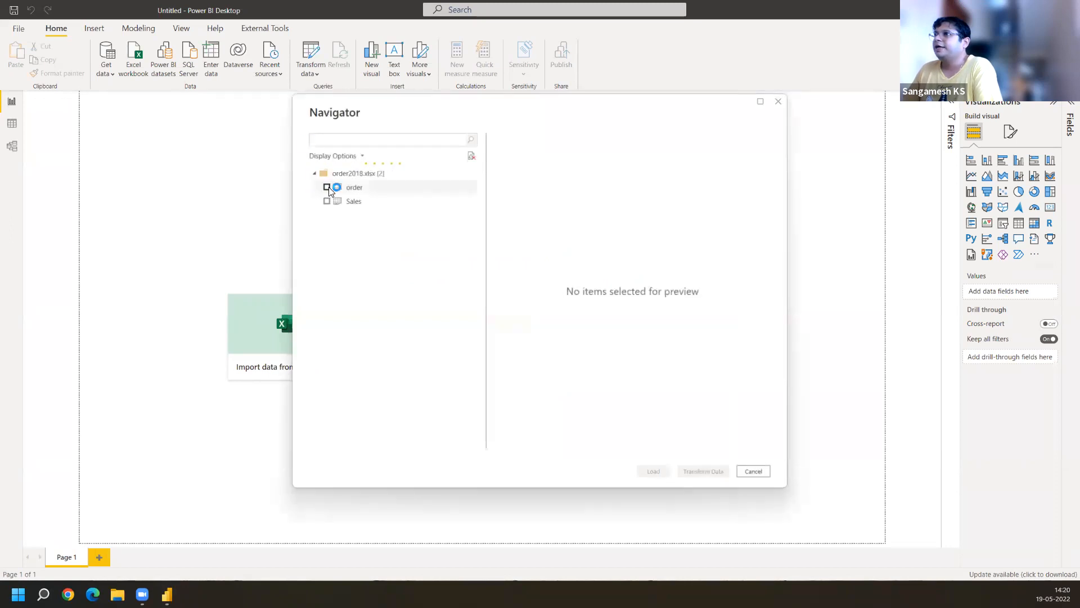
{"action": "left_click", "coordinate": [328, 188]}
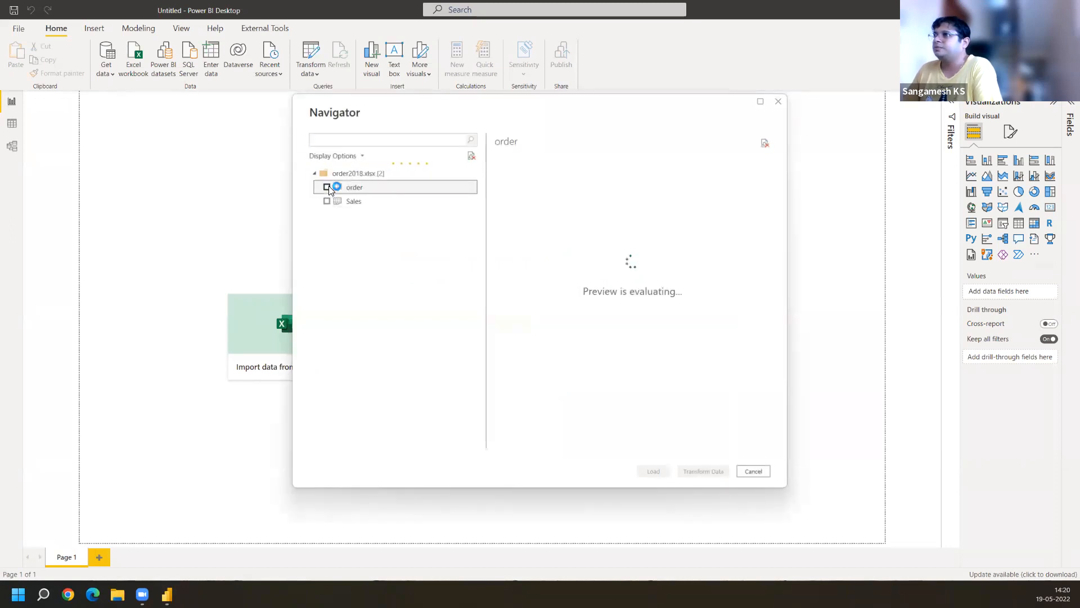
{"action": "left_click", "coordinate": [653, 471]}
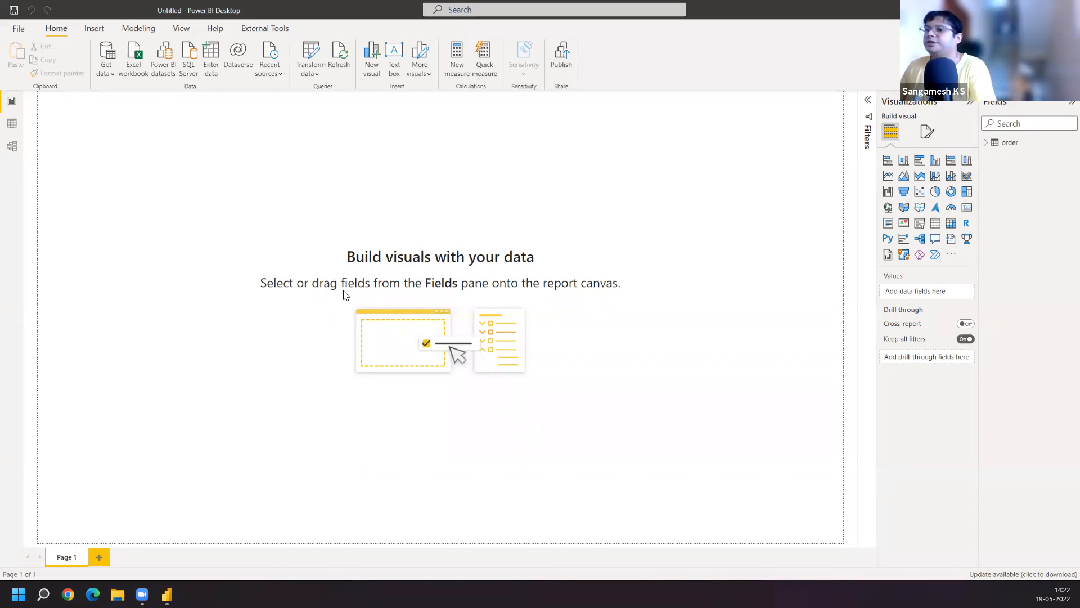
Switch to Chrome, search Google for speed test, run the internet speed test and close it
{"action": "left_click", "coordinate": [68, 595]}
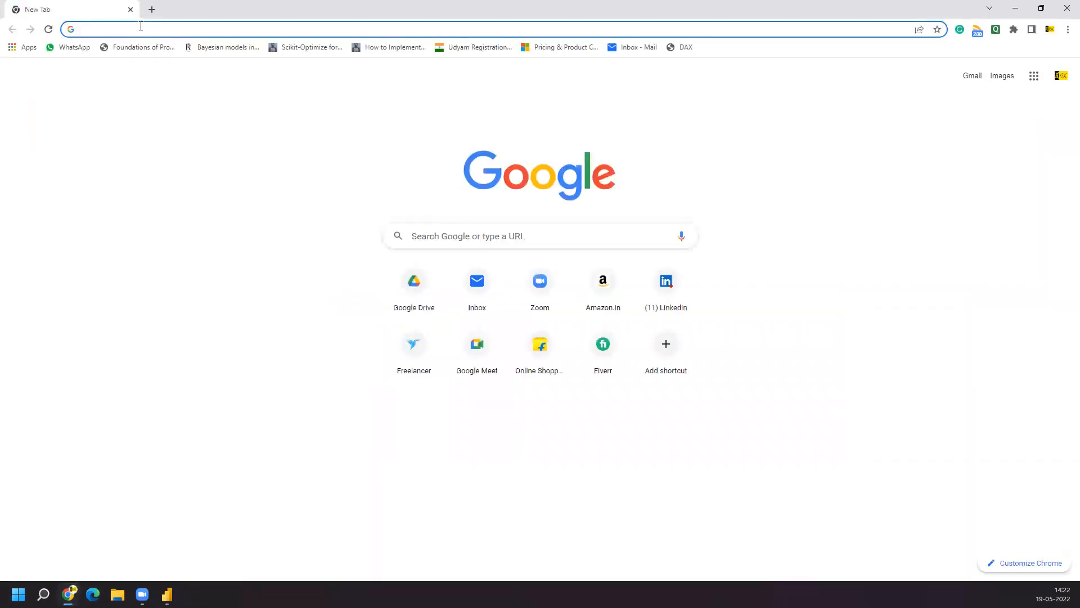
{"action": "type", "text": "spee"}
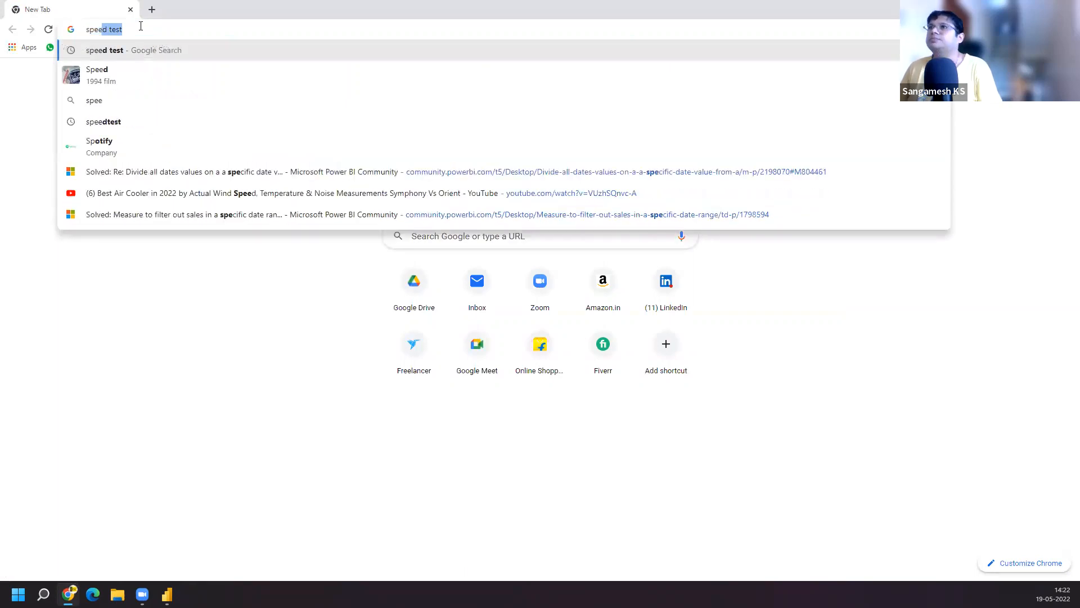
{"action": "type", "text": "e"}
{"action": "key", "text": "Down"}
{"action": "key", "text": "Return"}
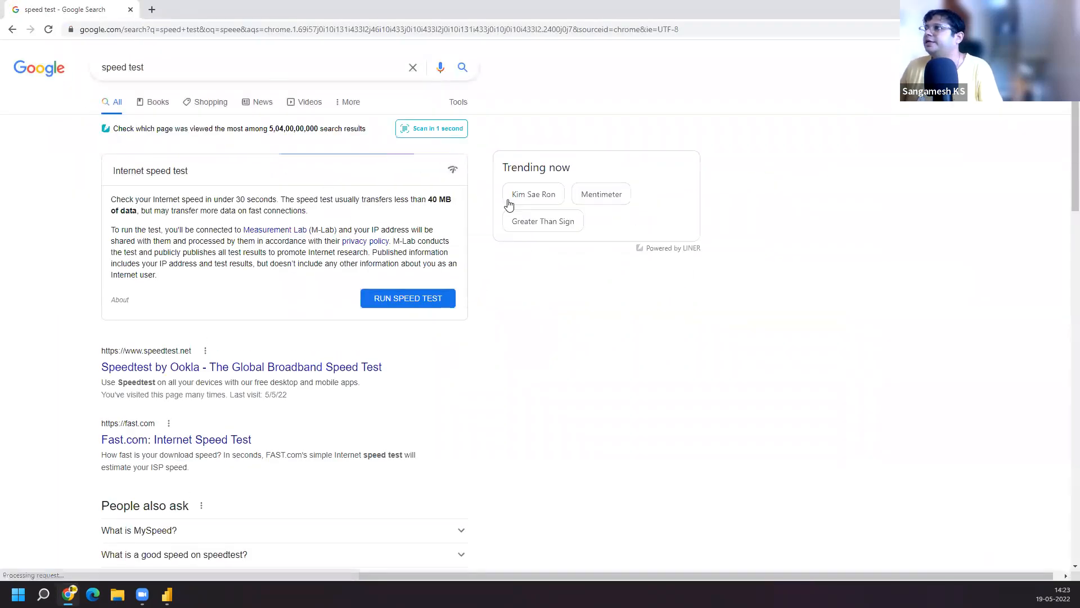
{"action": "left_click", "coordinate": [415, 302]}
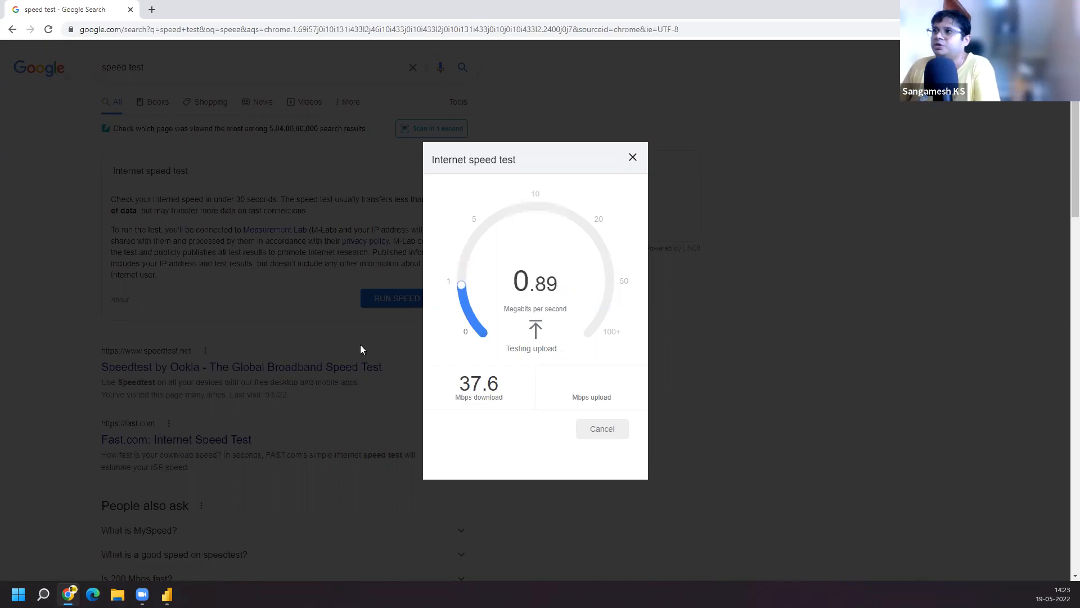
{"action": "left_click", "coordinate": [633, 161]}
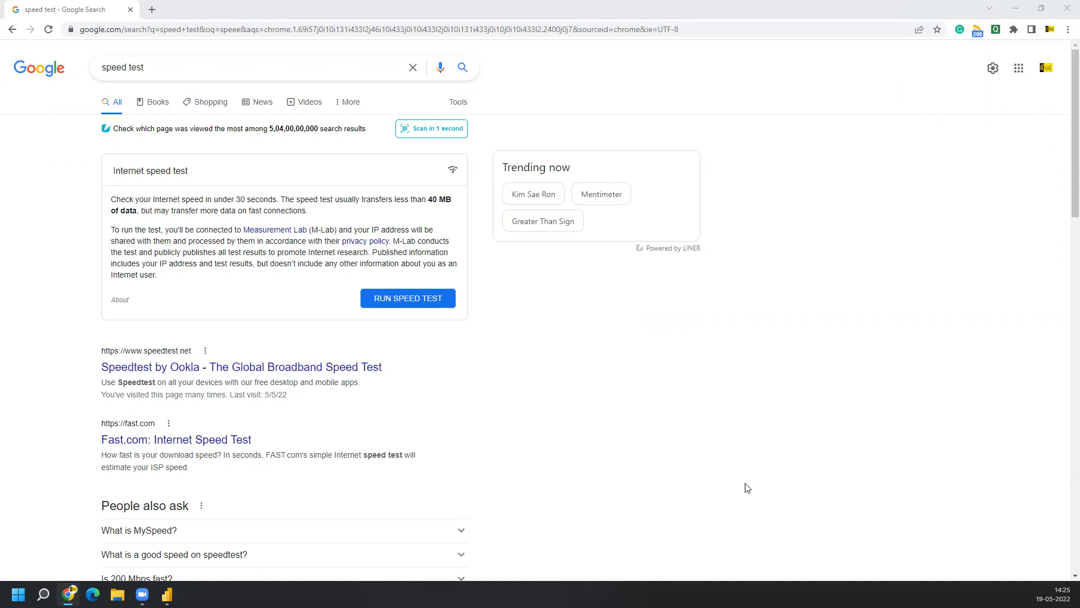
Switch to Power BI Desktop and import the recent source people.csv, promoting its first row to headers in Power Query and applying the changes
{"action": "left_click", "coordinate": [167, 594]}
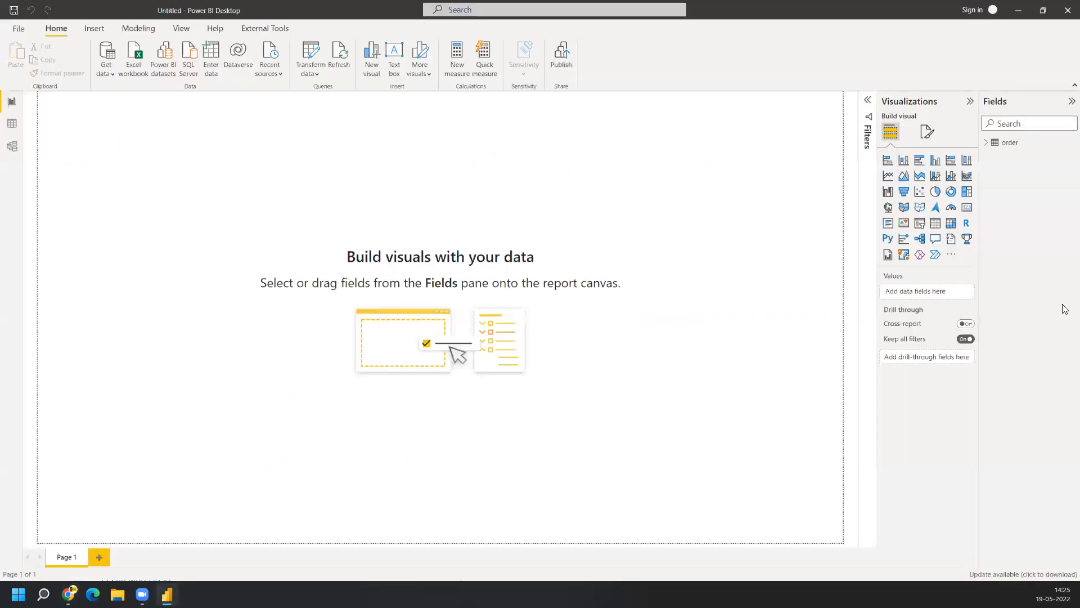
{"action": "left_click", "coordinate": [277, 76]}
{"action": "left_click", "coordinate": [292, 130]}
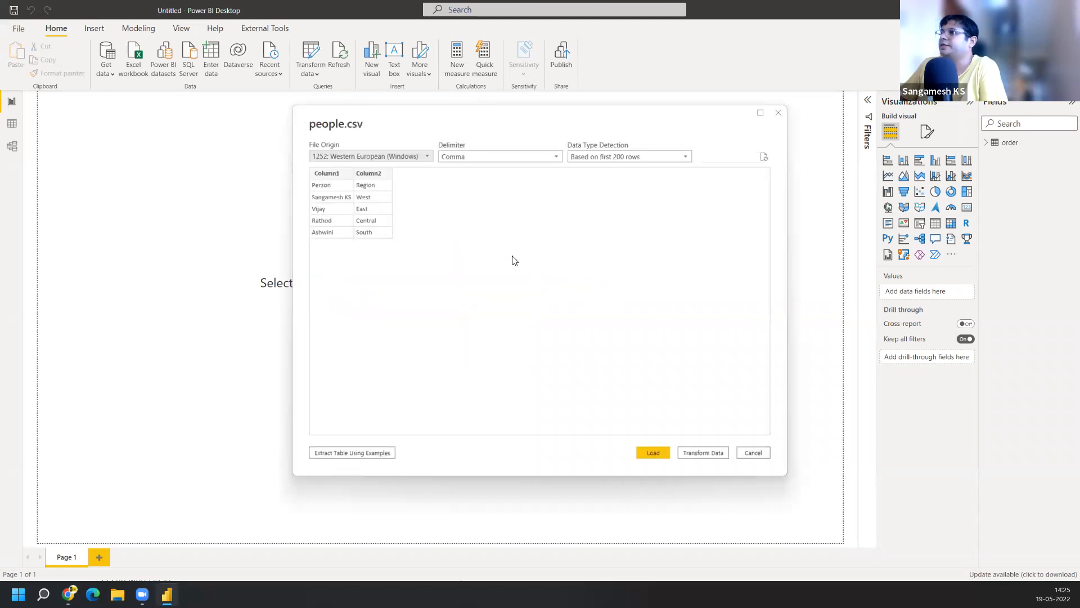
{"action": "left_click", "coordinate": [707, 452]}
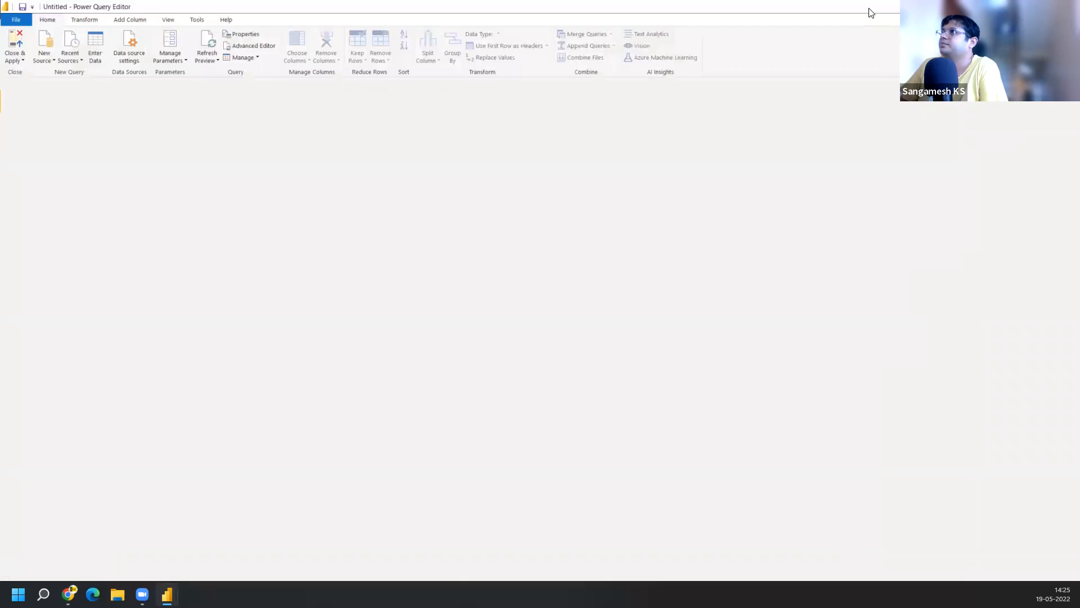
{"action": "left_click", "coordinate": [505, 45]}
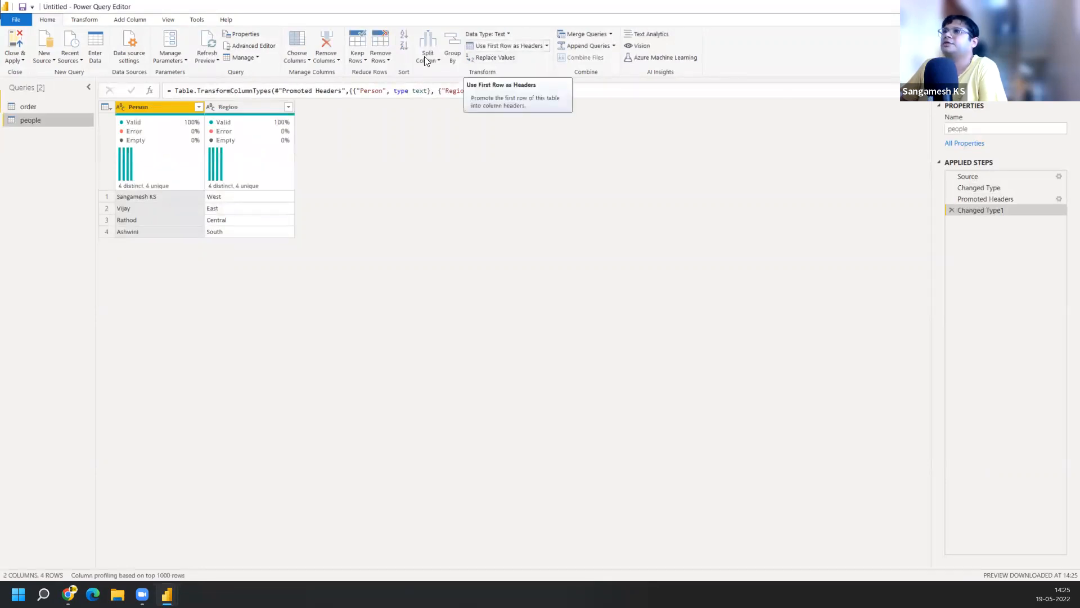
{"action": "left_click", "coordinate": [21, 37]}
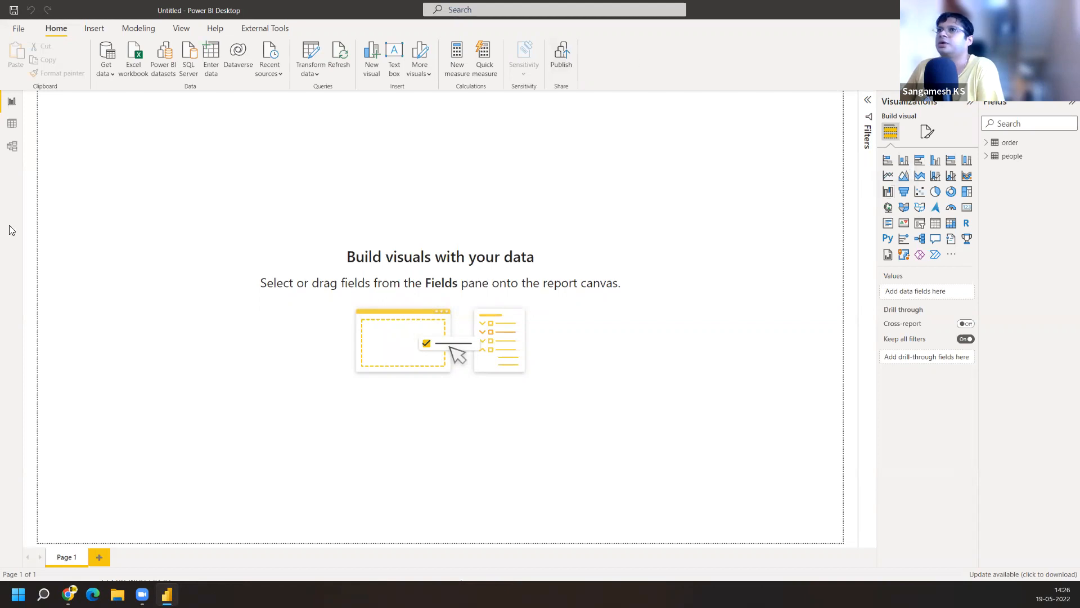
Examine the order table's rows in the data view and return to the report view
{"action": "left_click", "coordinate": [12, 124]}
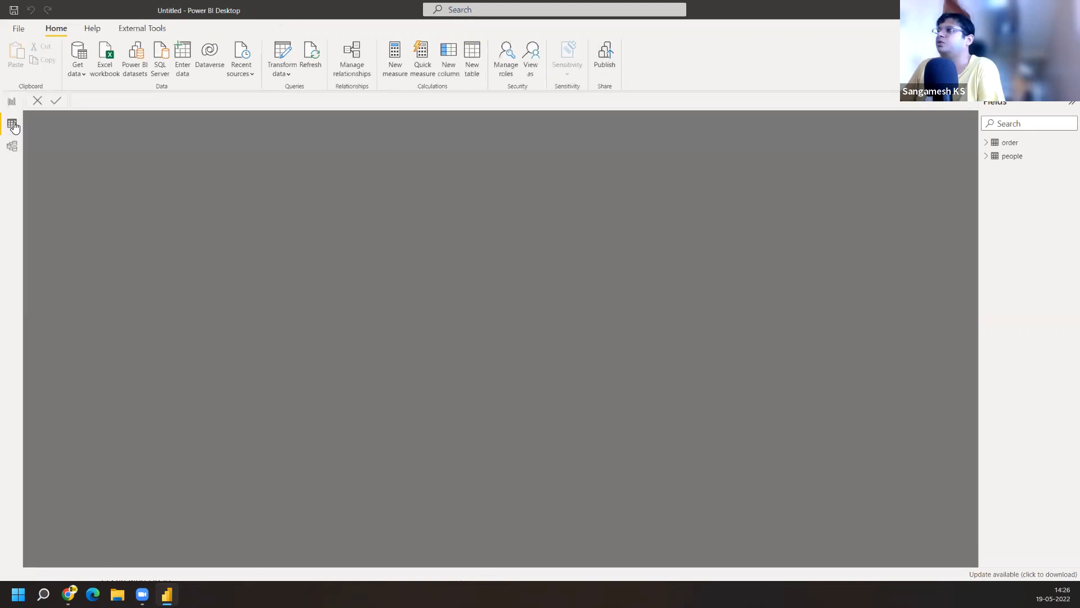
{"action": "left_click", "coordinate": [986, 144]}
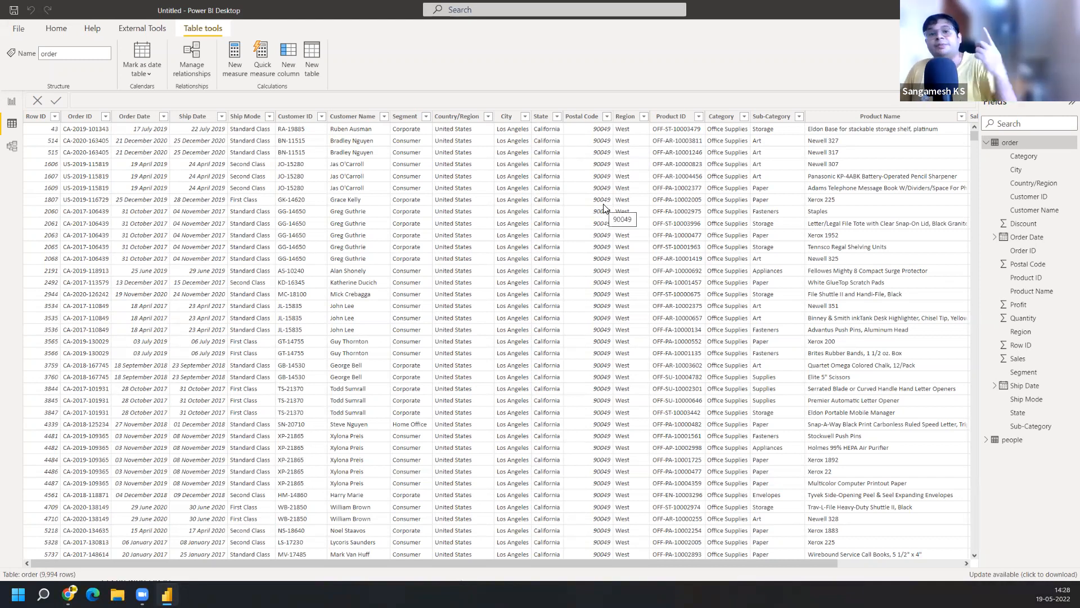
{"action": "left_click", "coordinate": [12, 102]}
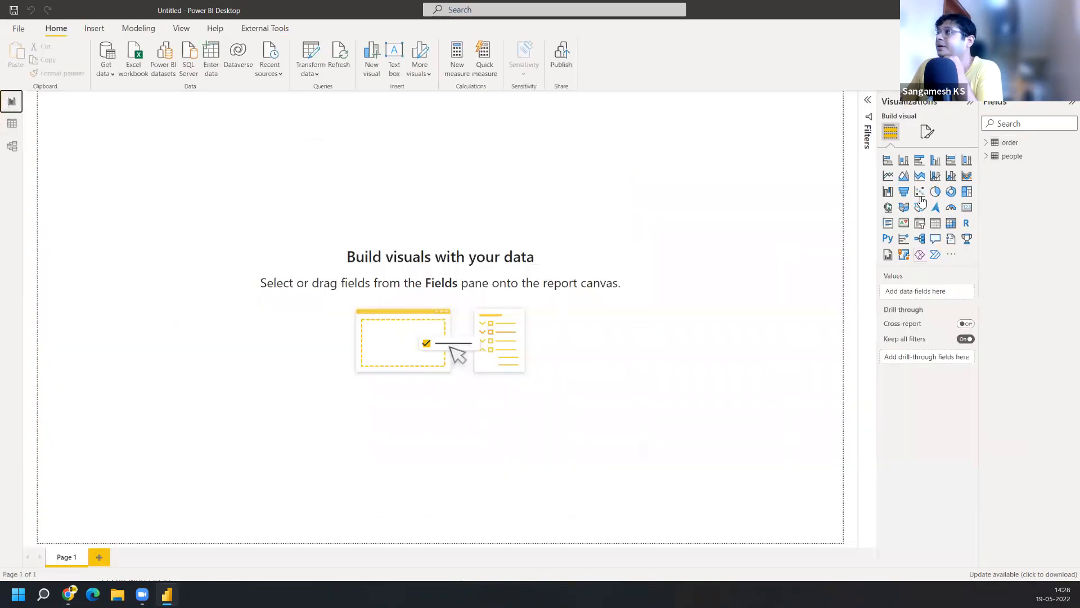
Create a stacked bar chart near the page's upper left with Sales on the Y-axis and City on the X-axis
{"action": "left_click", "coordinate": [888, 162]}
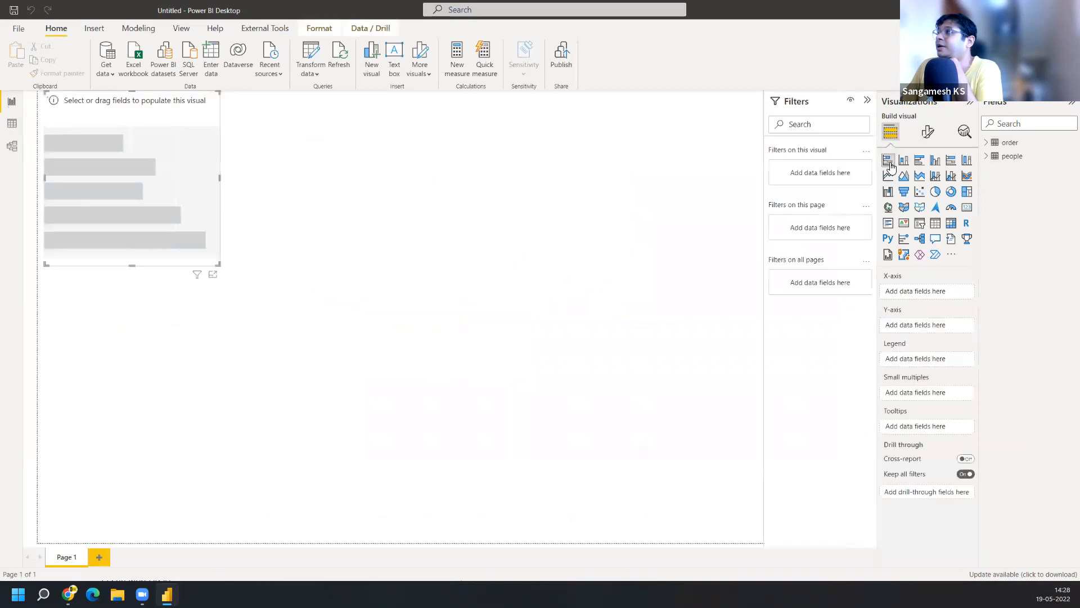
{"action": "left_click_drag", "start_coordinate": [76, 111], "coordinate": [186, 155]}
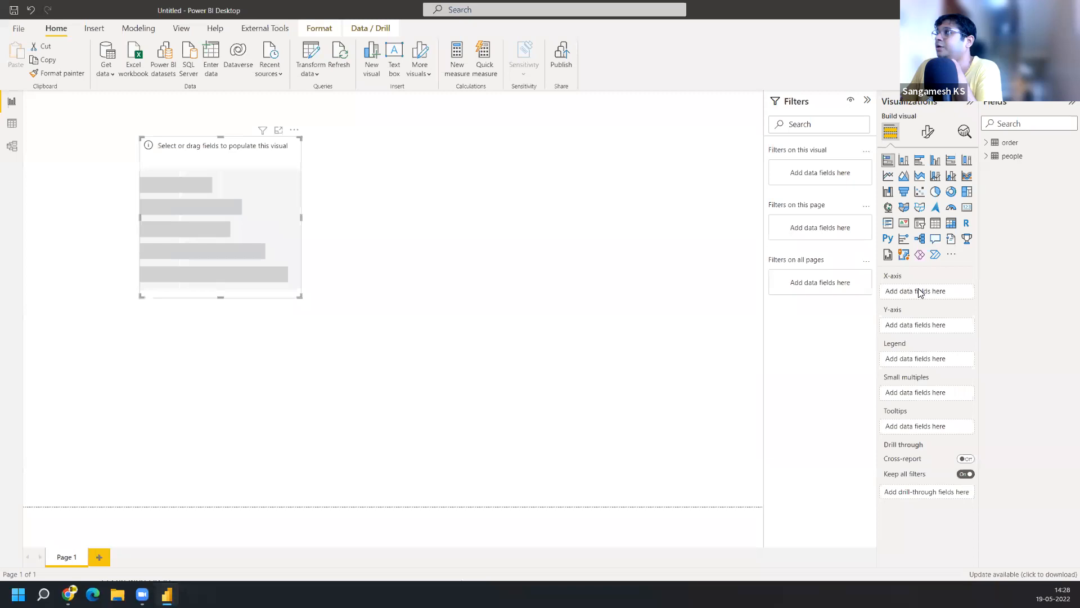
{"action": "left_click", "coordinate": [989, 145]}
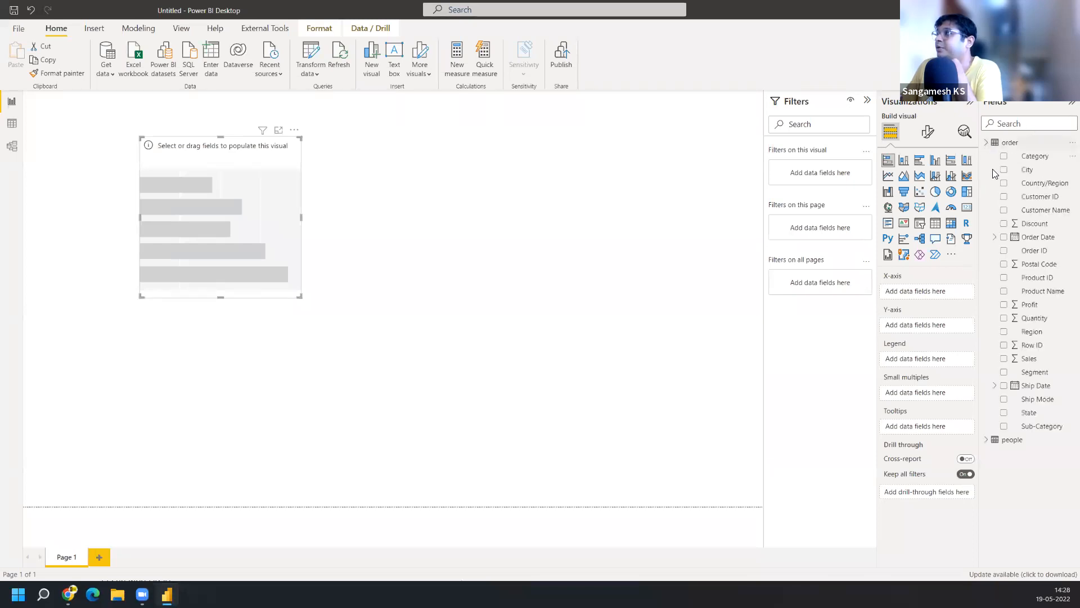
{"action": "left_click_drag", "start_coordinate": [1037, 361], "coordinate": [933, 329]}
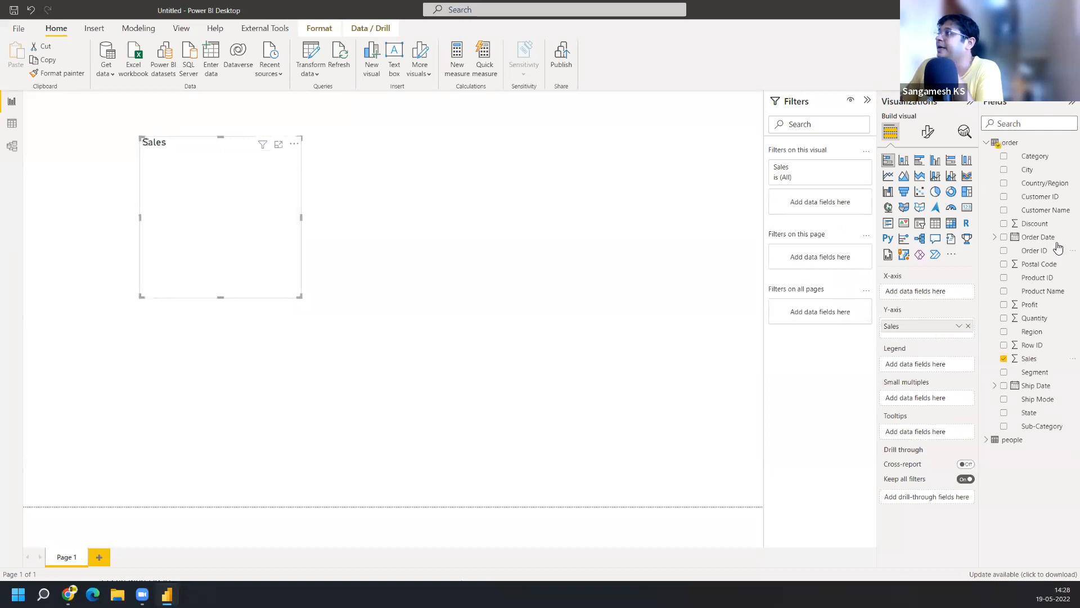
{"action": "left_click_drag", "start_coordinate": [1042, 171], "coordinate": [933, 295]}
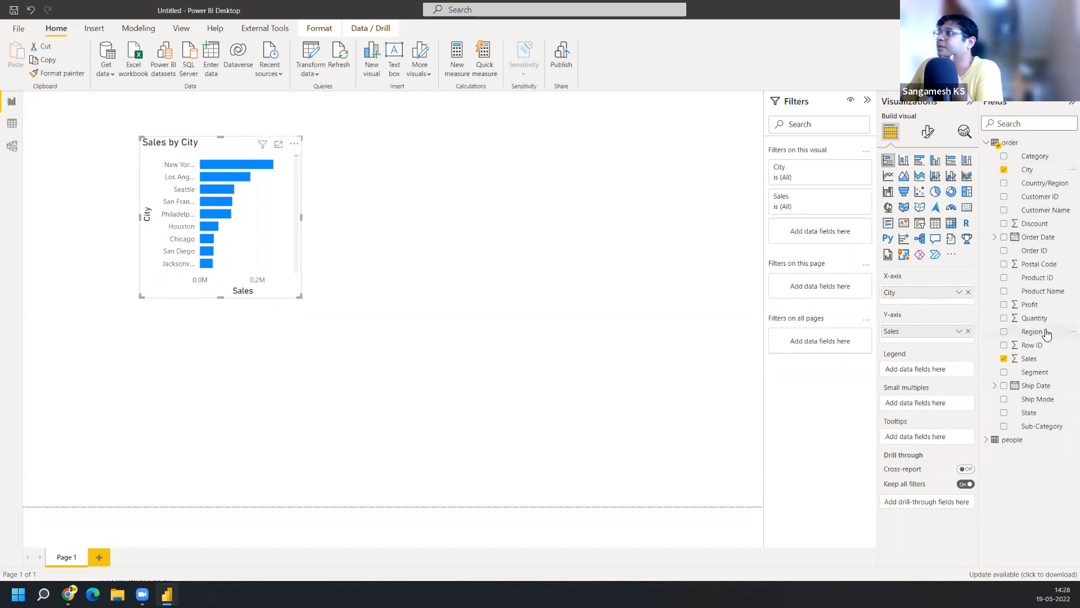
Enlarge the bar chart and add State below City on the X-axis, expanded down one hierarchy level
{"action": "left_click_drag", "start_coordinate": [1039, 414], "coordinate": [941, 329]}
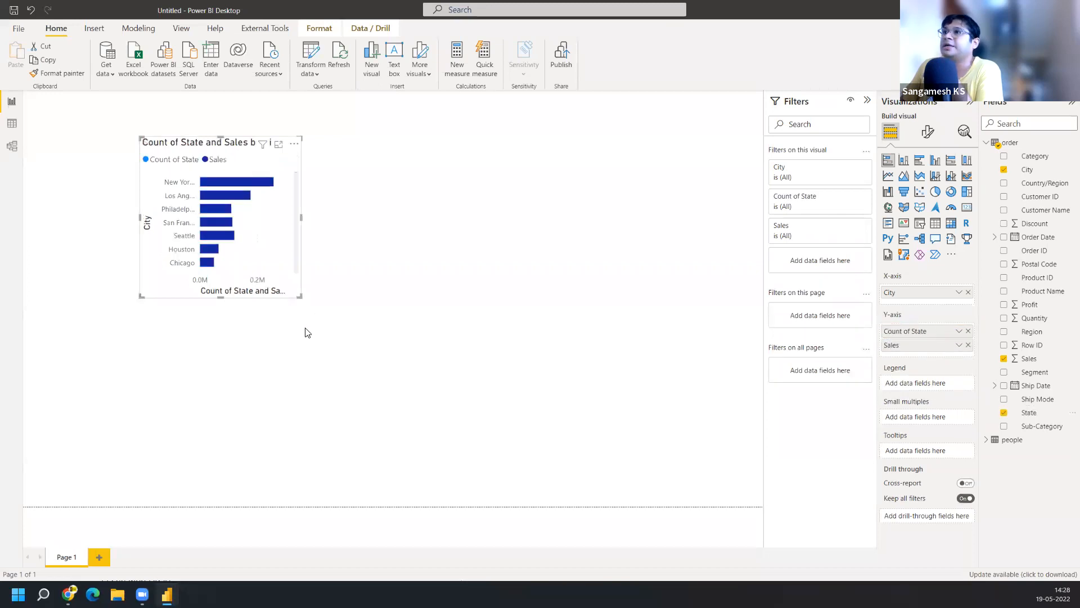
{"action": "left_click_drag", "start_coordinate": [299, 296], "coordinate": [411, 353]}
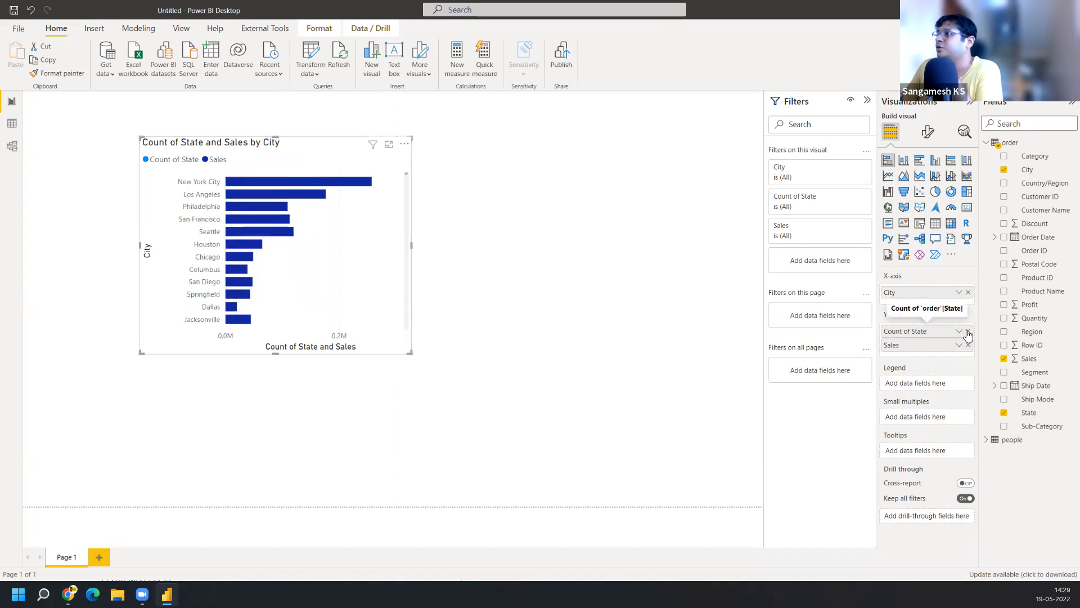
{"action": "left_click_drag", "start_coordinate": [906, 338], "coordinate": [906, 302]}
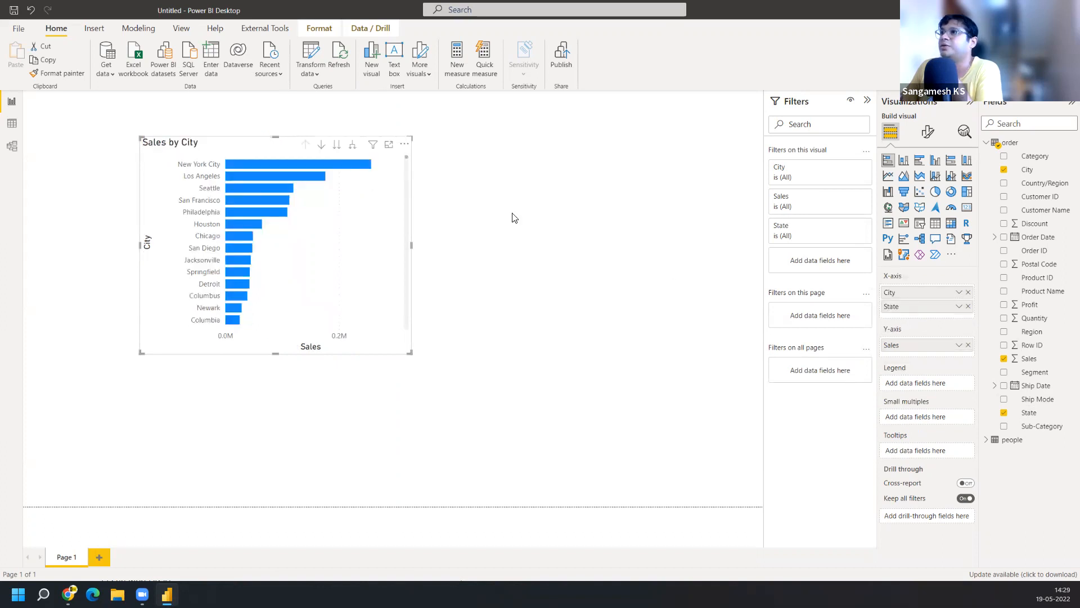
{"action": "left_click", "coordinate": [352, 147]}
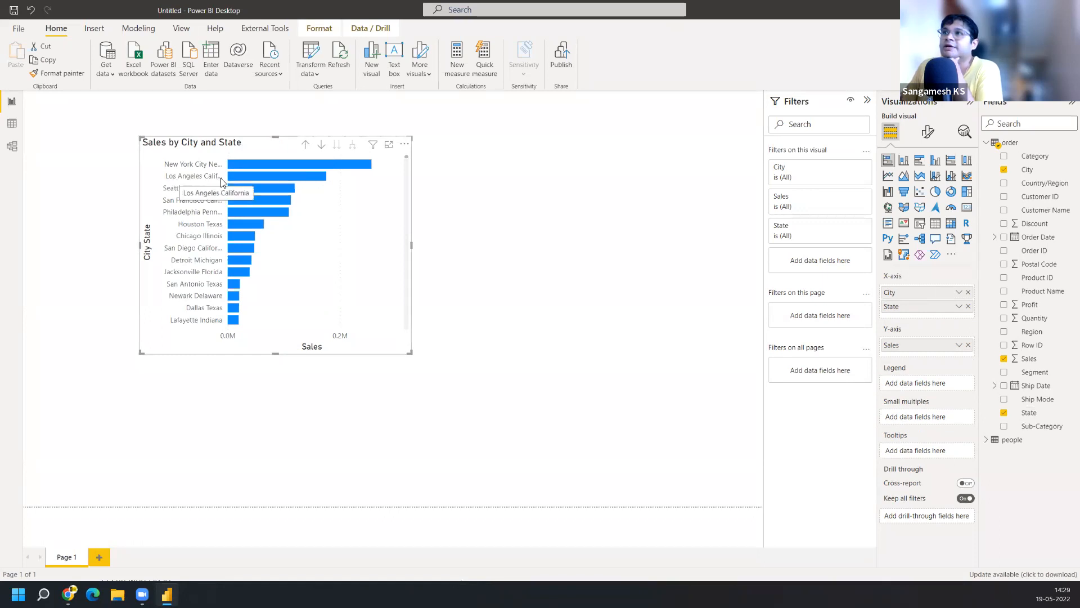
Place State above City on the X-axis and expand the bar chart down one hierarchy level
{"action": "left_click_drag", "start_coordinate": [898, 306], "coordinate": [898, 292]}
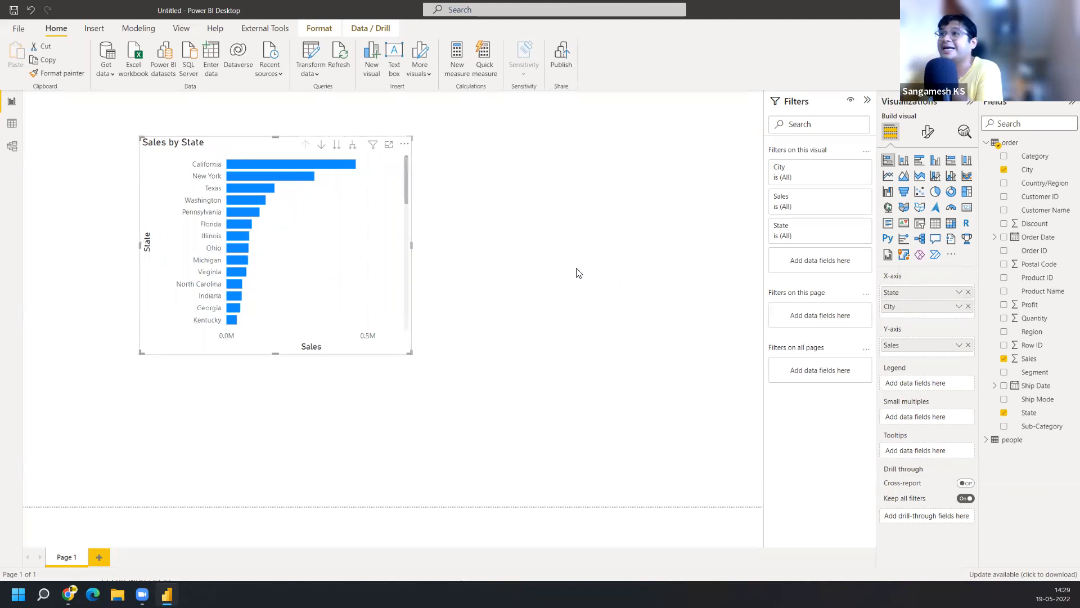
{"action": "left_click", "coordinate": [353, 146]}
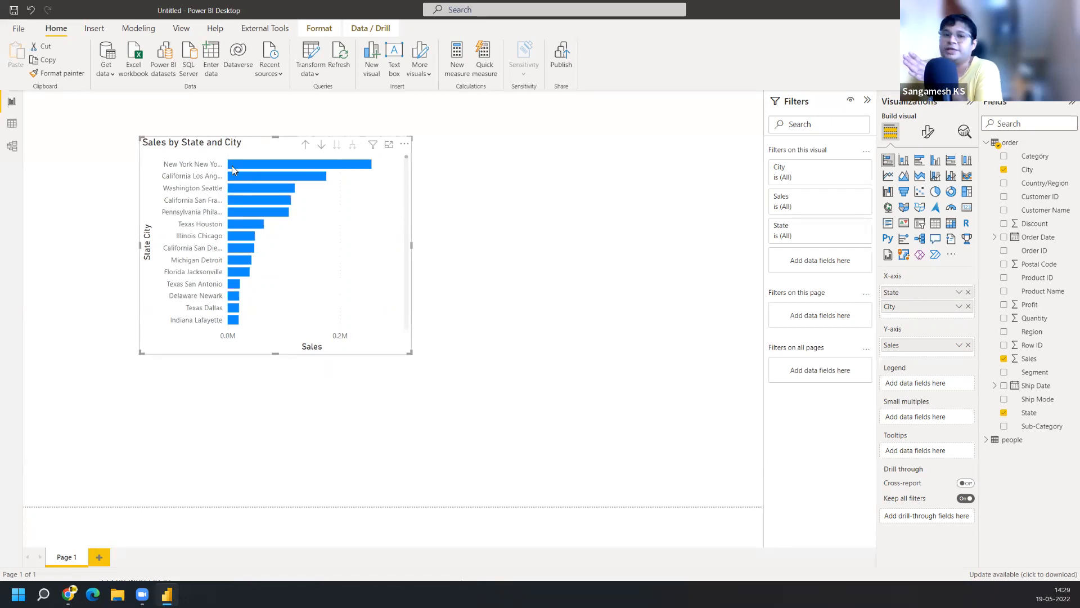
{"action": "mouse_move", "coordinate": [233, 168]}
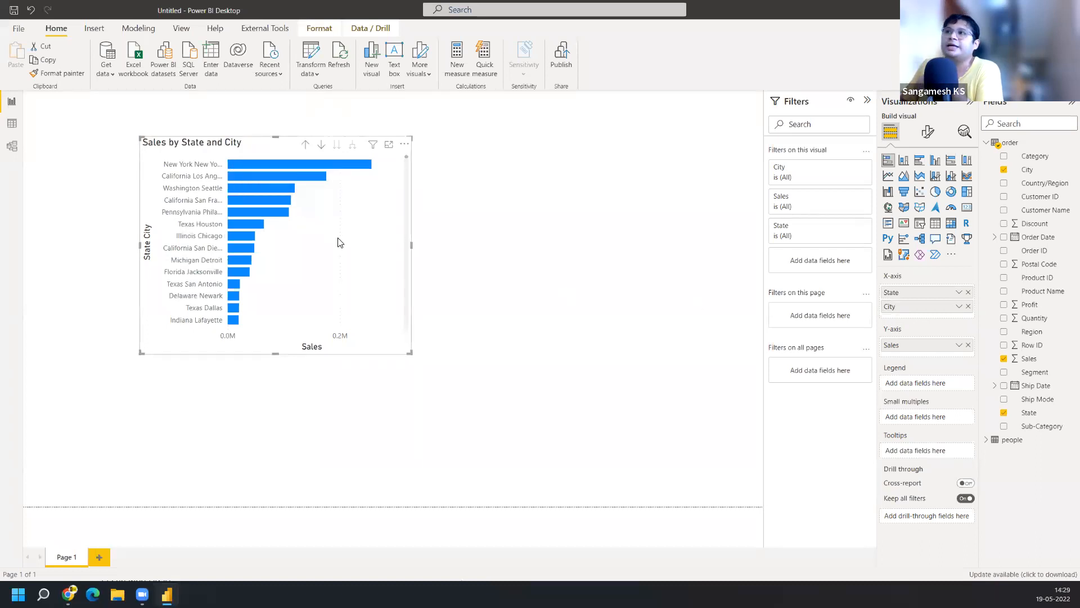
Remove State and City from the bar chart's X-axis
{"action": "left_click", "coordinate": [967, 292]}
{"action": "left_click", "coordinate": [968, 292]}
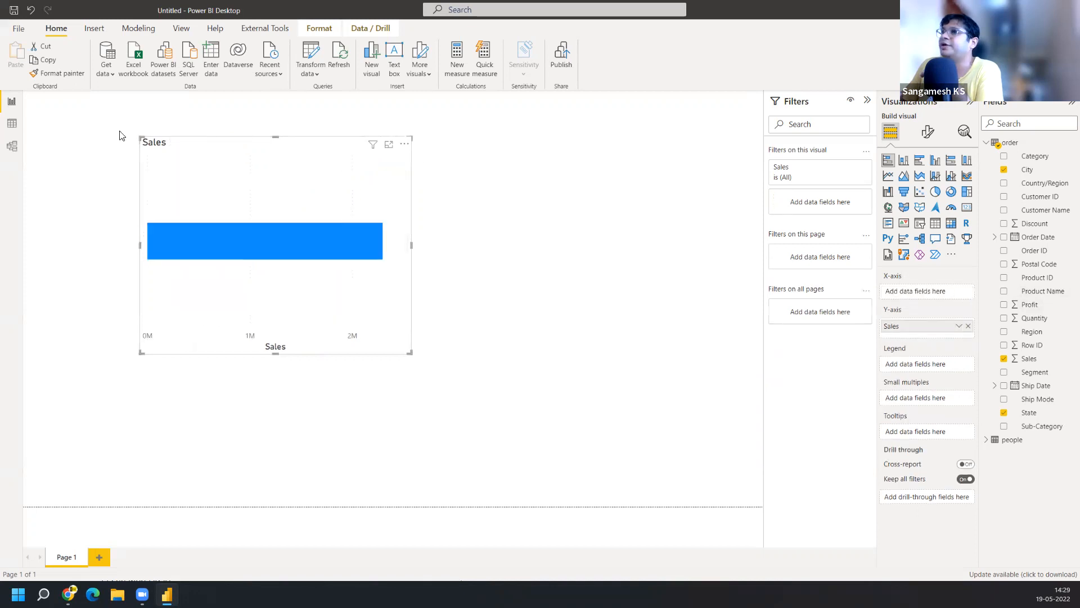
Examine the order table's columns in the data view and return to the report page
{"action": "left_click", "coordinate": [14, 122]}
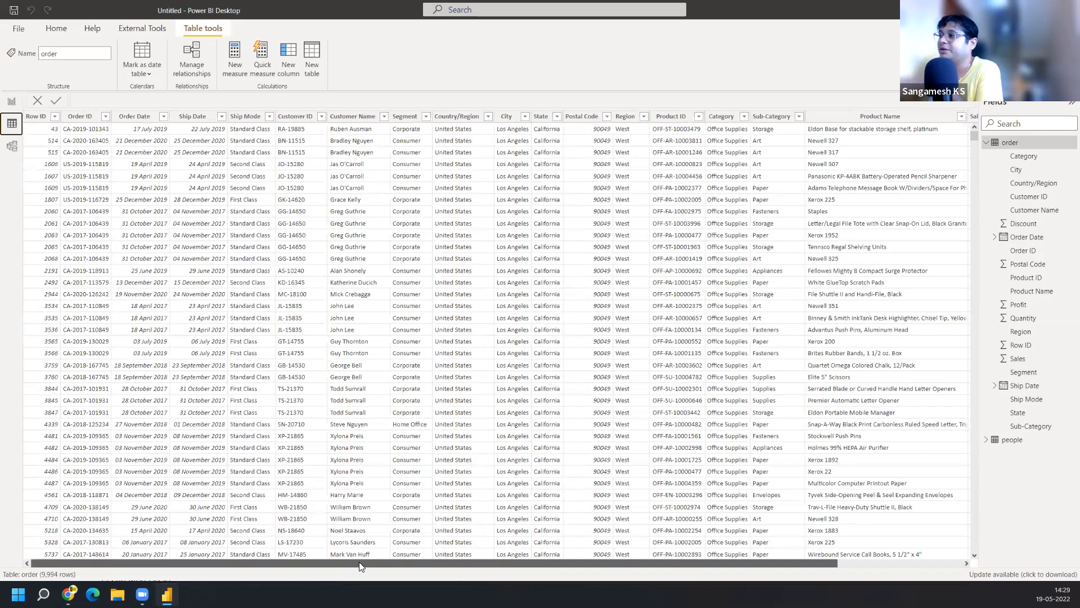
{"action": "scroll", "coordinate": [537, 564], "scroll_direction": "right", "scroll_amount": 5}
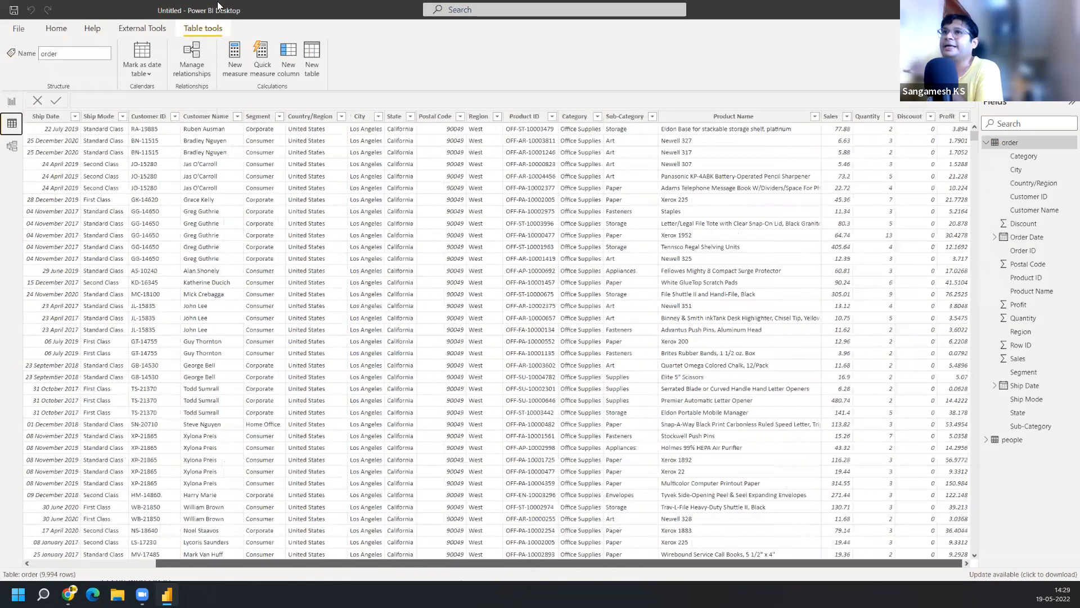
{"action": "scroll", "coordinate": [79, 145], "scroll_direction": "left", "scroll_amount": 3}
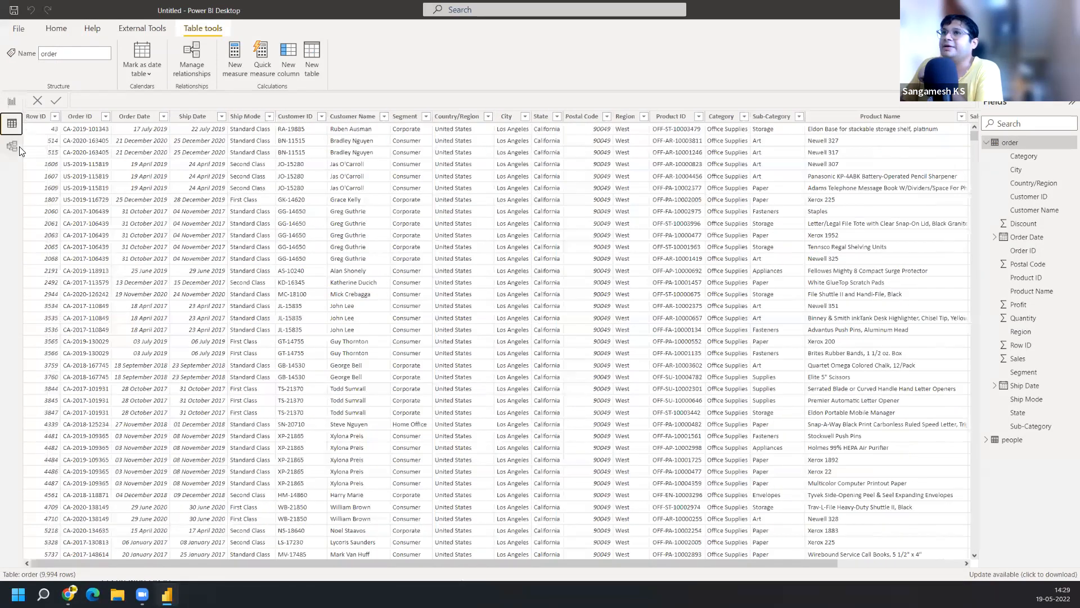
{"action": "left_click", "coordinate": [1065, 145]}
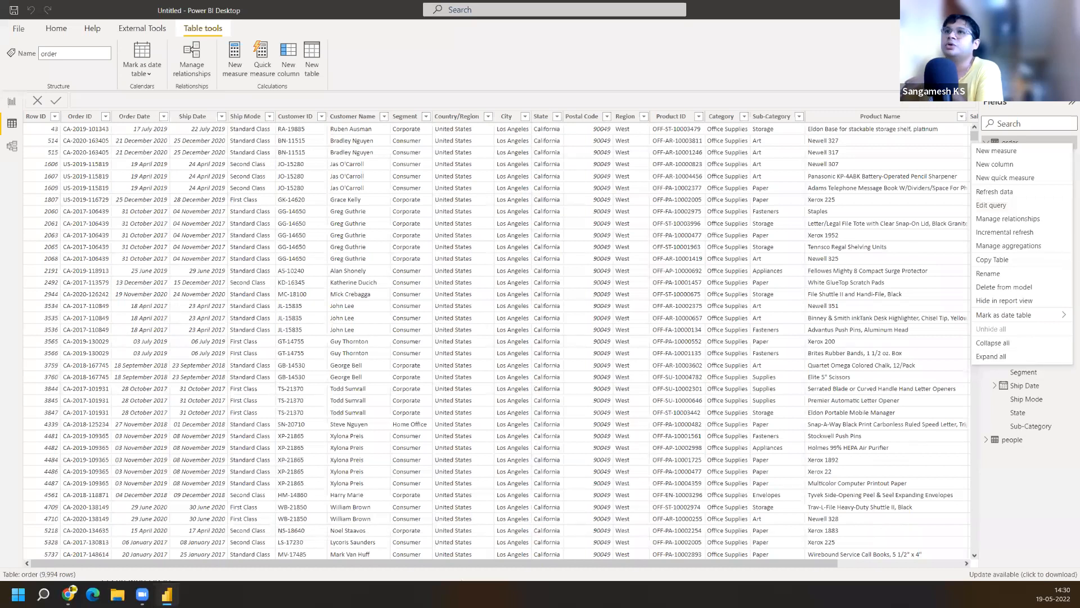
{"action": "key", "text": "Escape"}
{"action": "left_click", "coordinate": [12, 104]}
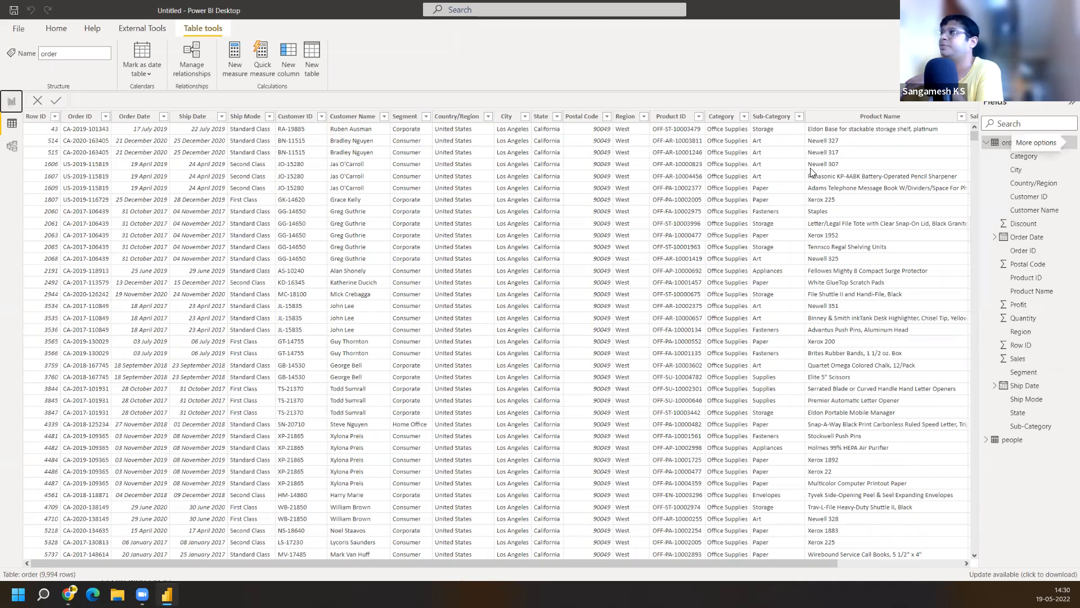
{"action": "right_click", "coordinate": [1064, 147]}
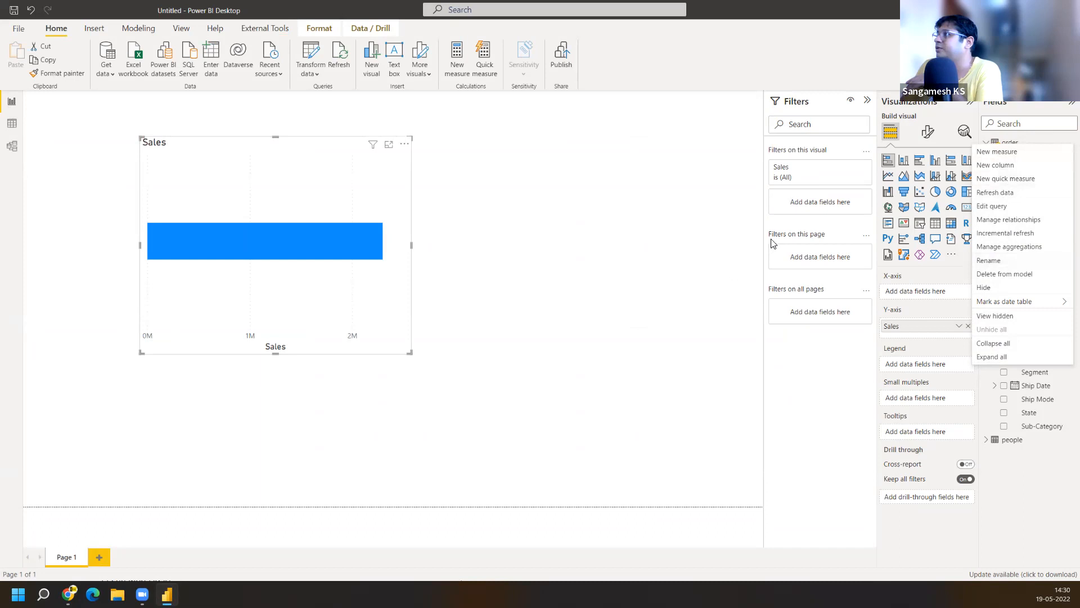
{"action": "left_click", "coordinate": [580, 213]}
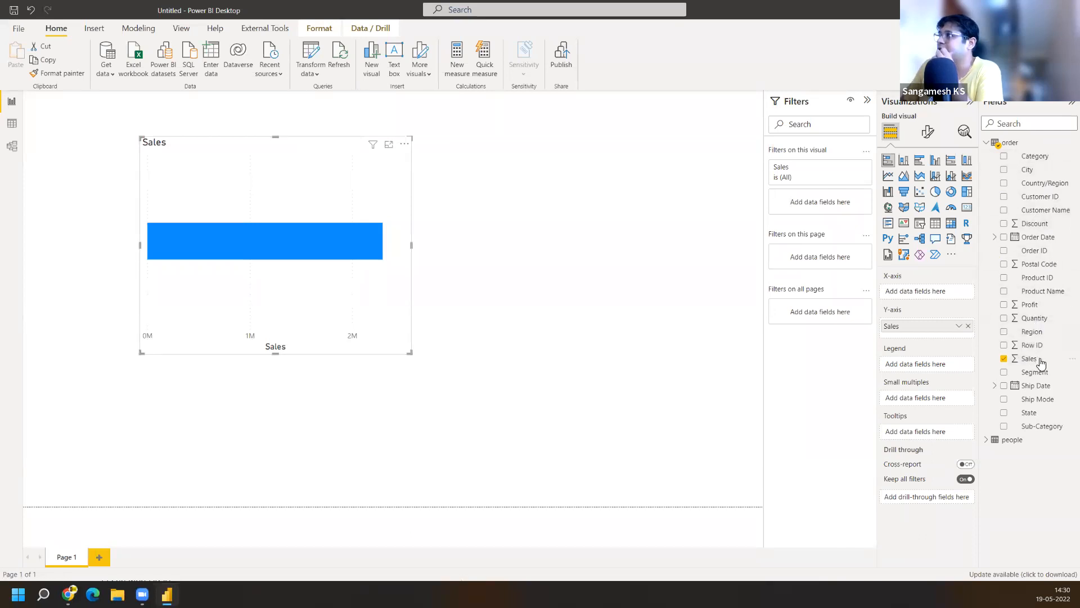
Create a hierarchy from the order table's Country/Region field and expand it to show its level
{"action": "left_click", "coordinate": [1069, 184]}
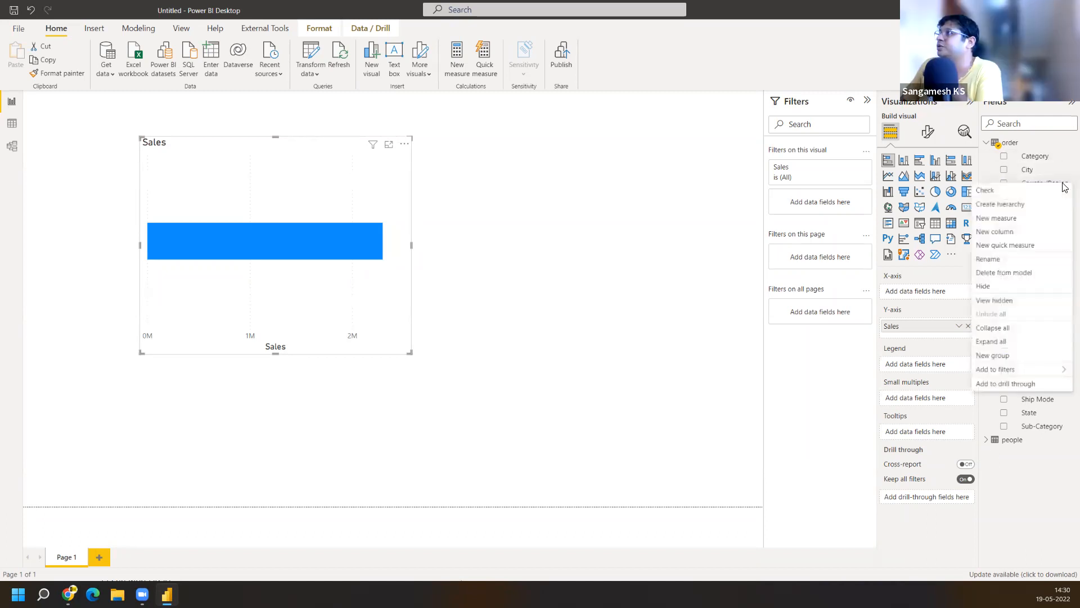
{"action": "left_click", "coordinate": [1027, 209]}
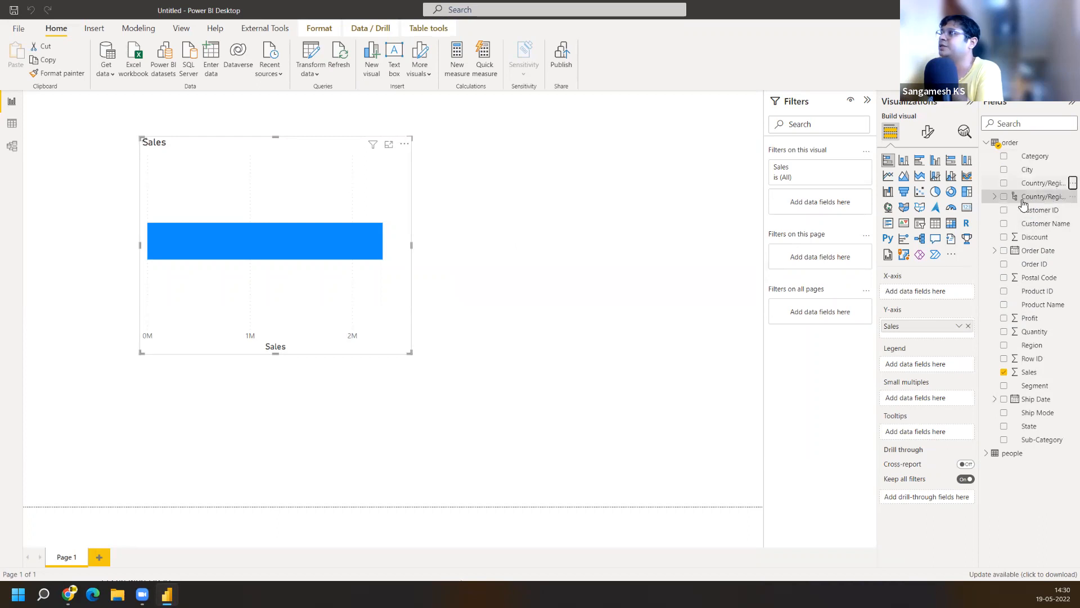
{"action": "left_click", "coordinate": [994, 197]}
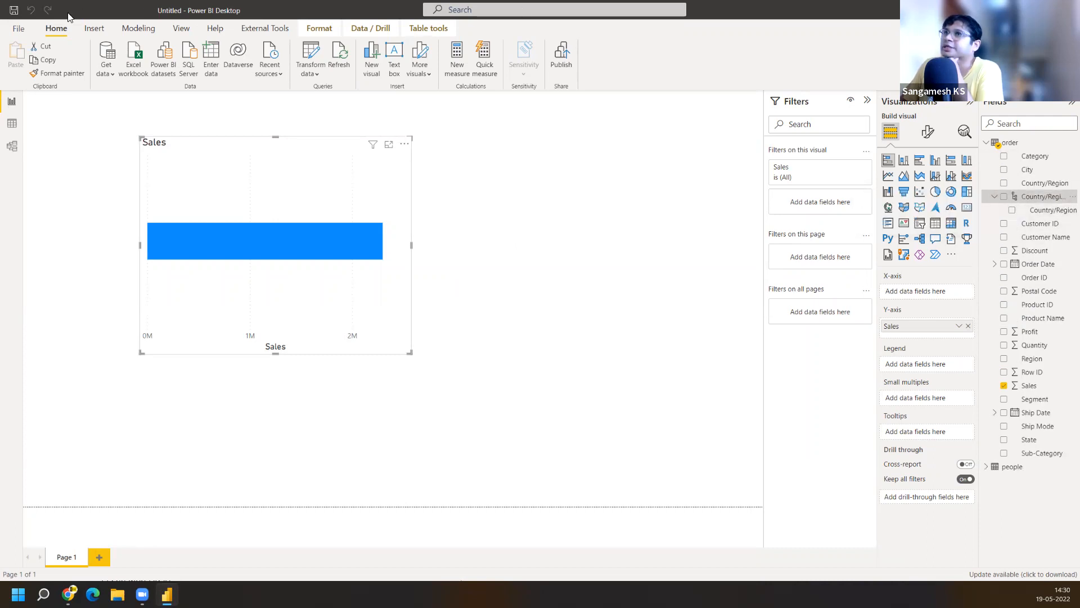
In the model view, add City, State and Region as levels of the Country/Region Hierarchy
{"action": "left_click", "coordinate": [10, 155]}
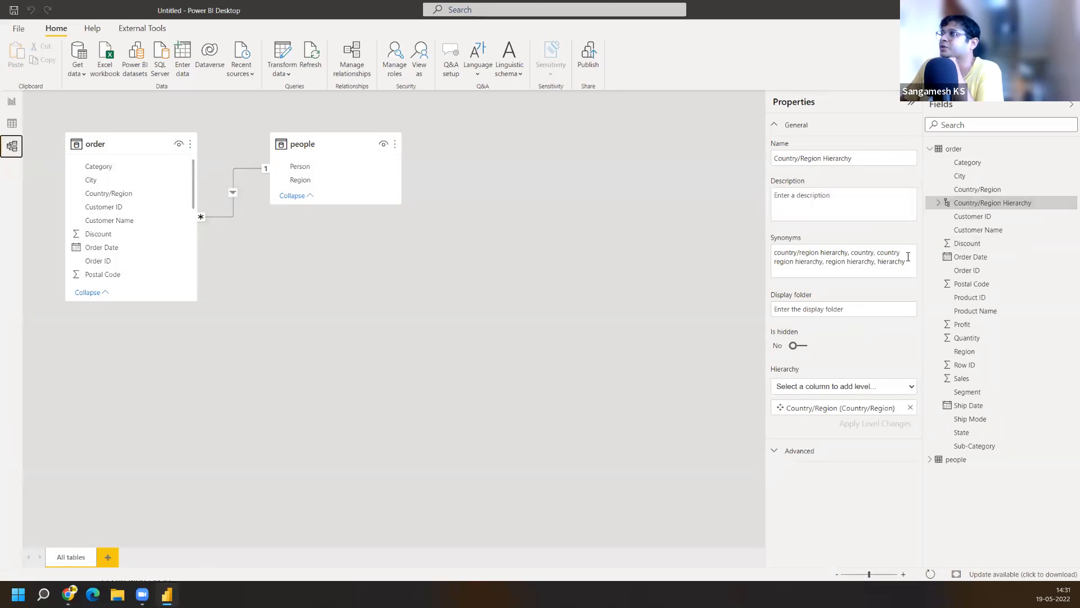
{"action": "left_click_drag", "start_coordinate": [976, 179], "coordinate": [996, 190]}
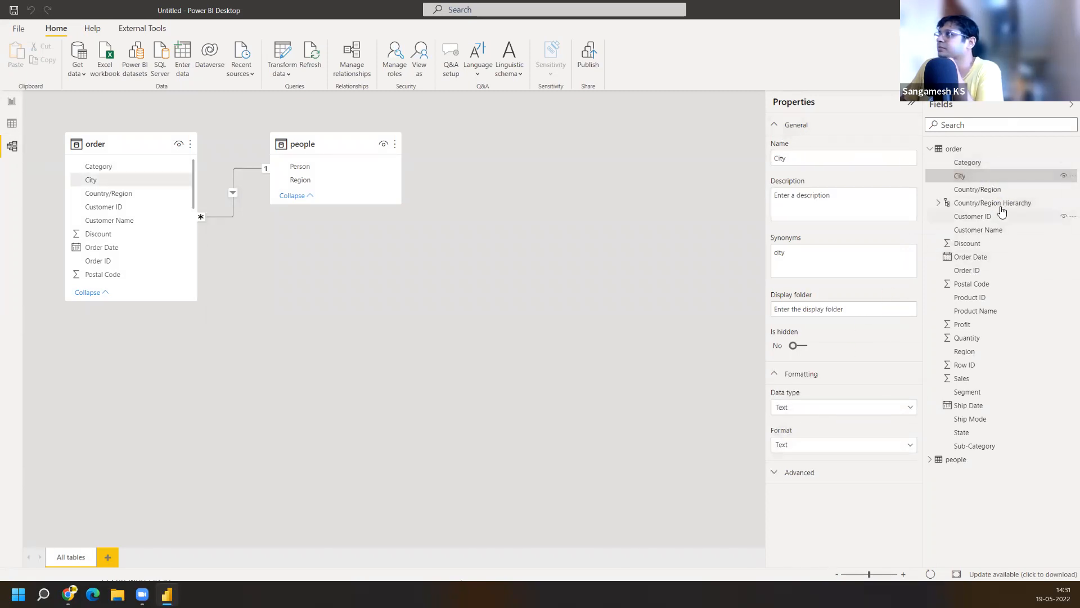
{"action": "left_click", "coordinate": [1001, 203]}
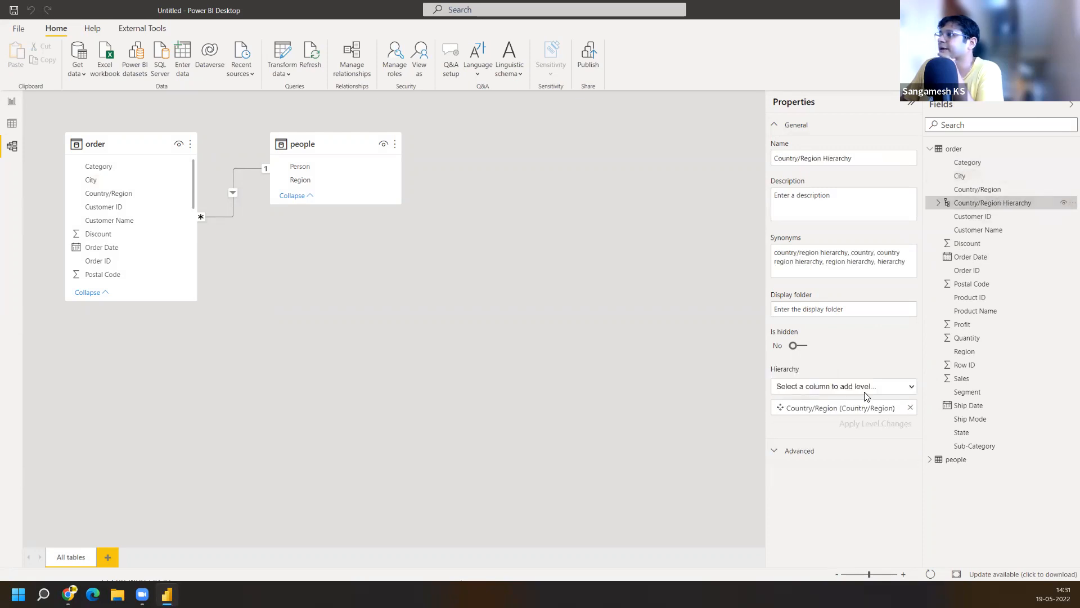
{"action": "left_click", "coordinate": [864, 387]}
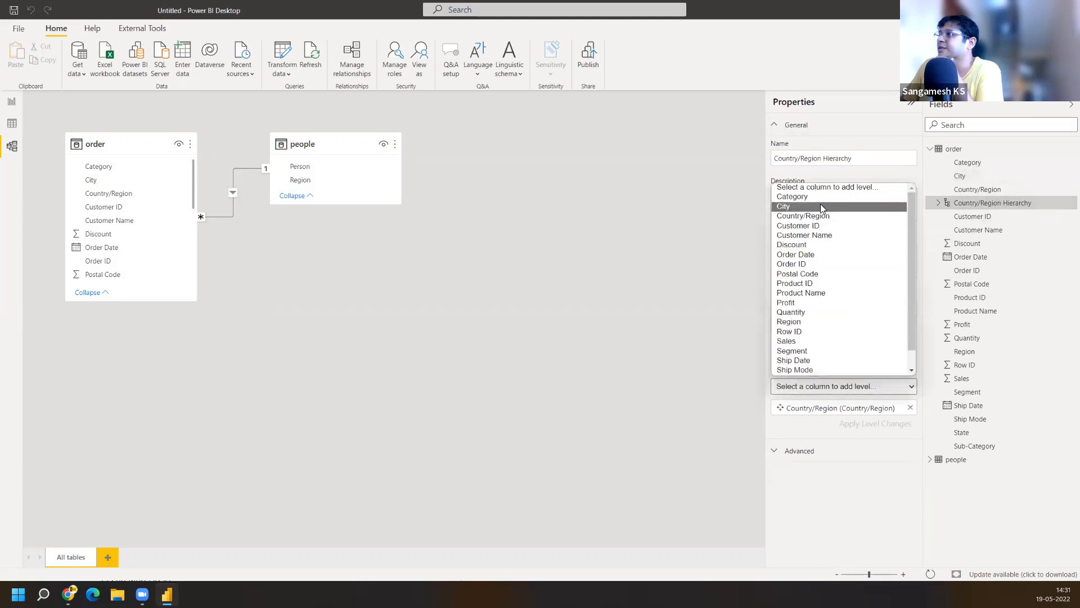
{"action": "left_click", "coordinate": [820, 206]}
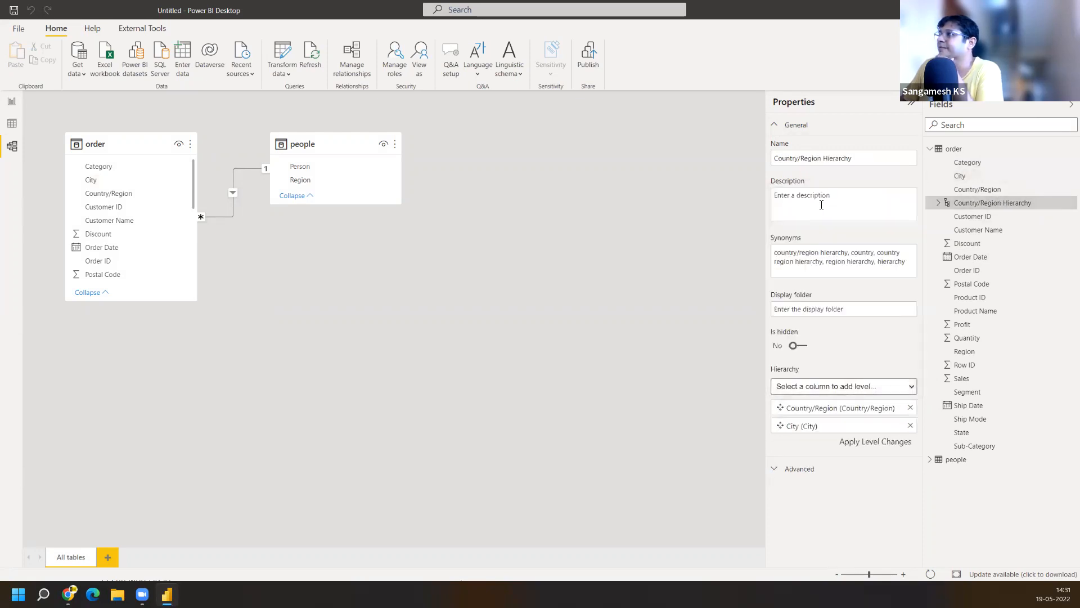
{"action": "left_click", "coordinate": [874, 388]}
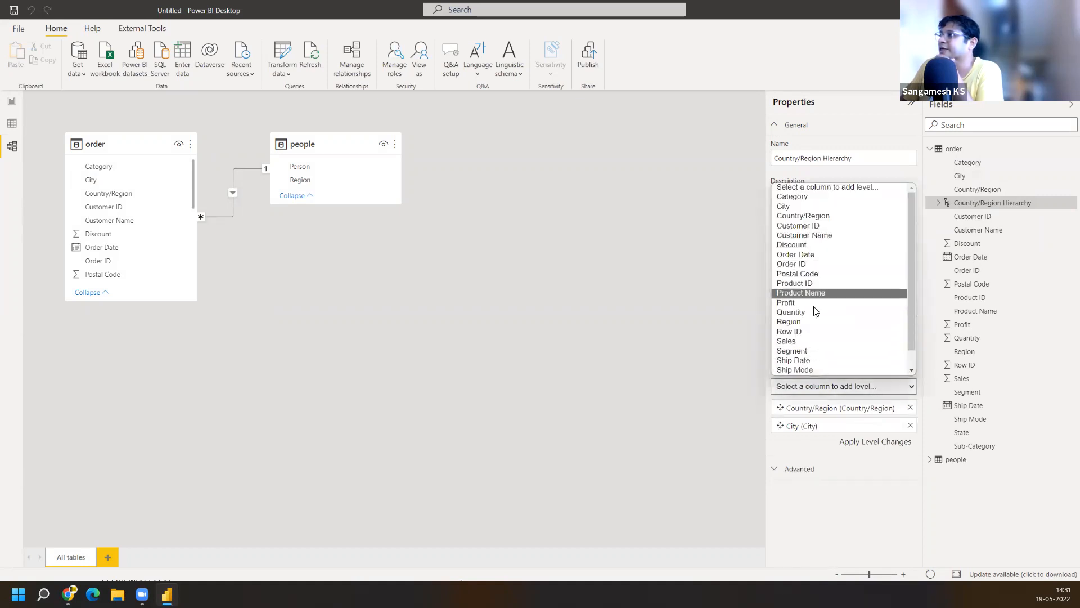
{"action": "scroll", "coordinate": [815, 315], "scroll_direction": "down", "scroll_amount": 1}
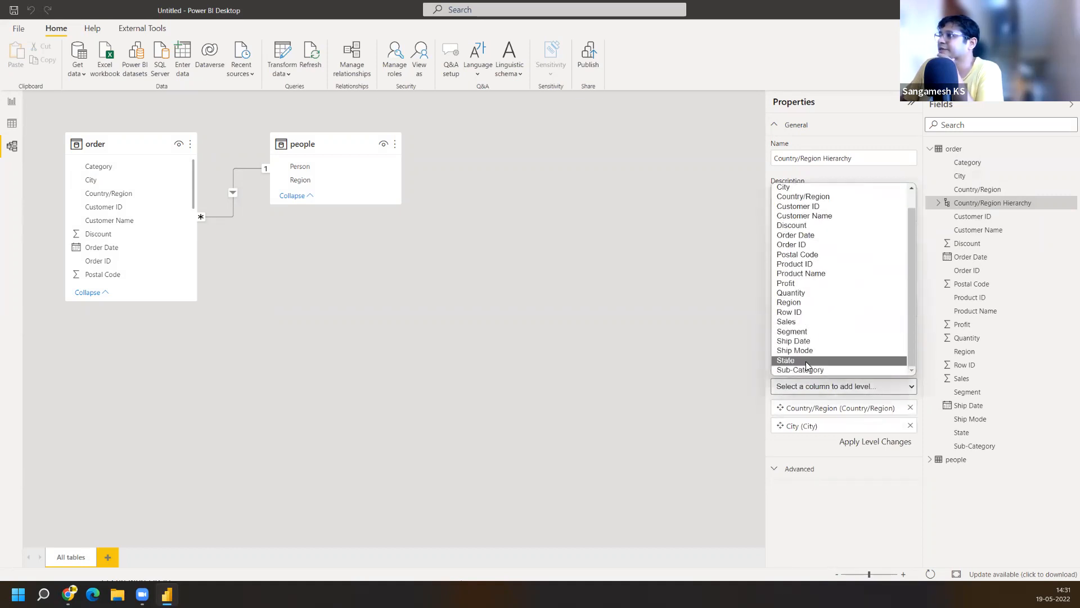
{"action": "left_click", "coordinate": [805, 361]}
{"action": "left_click", "coordinate": [878, 385]}
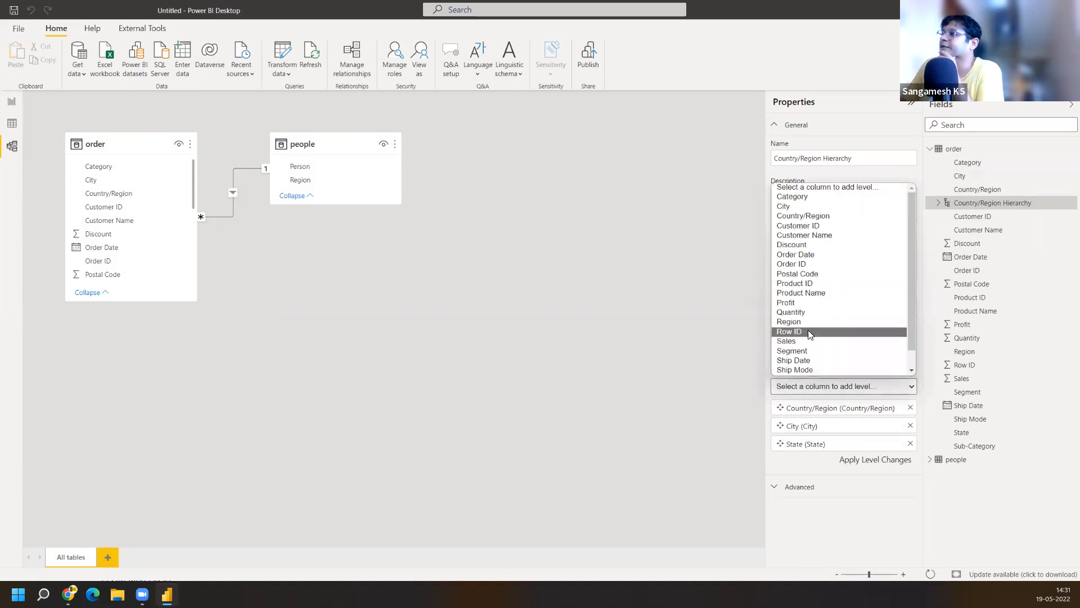
{"action": "scroll", "coordinate": [809, 326], "scroll_direction": "down", "scroll_amount": 1}
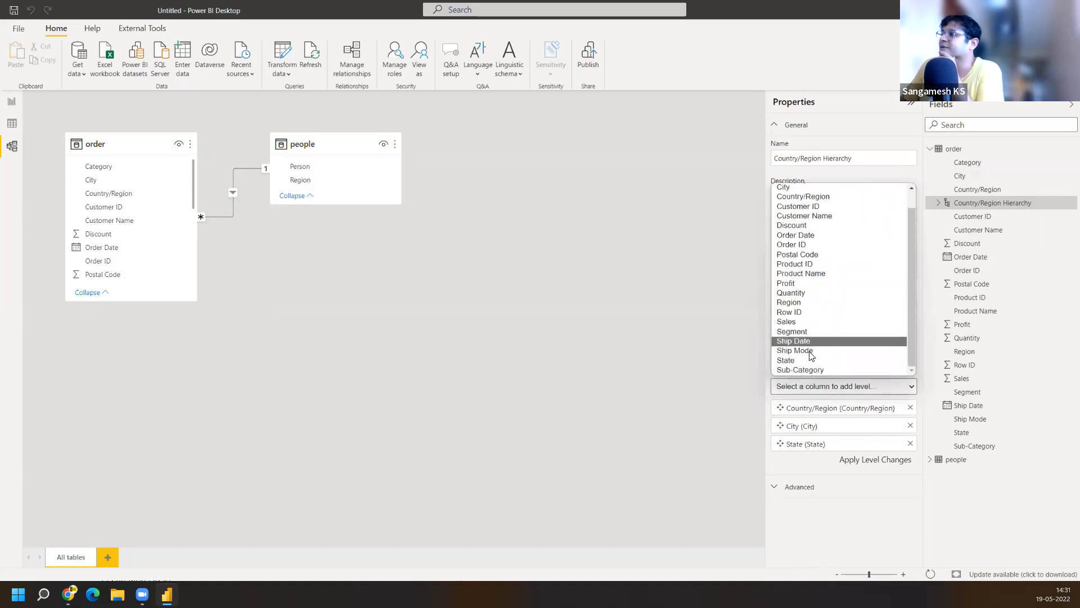
{"action": "left_click", "coordinate": [803, 302]}
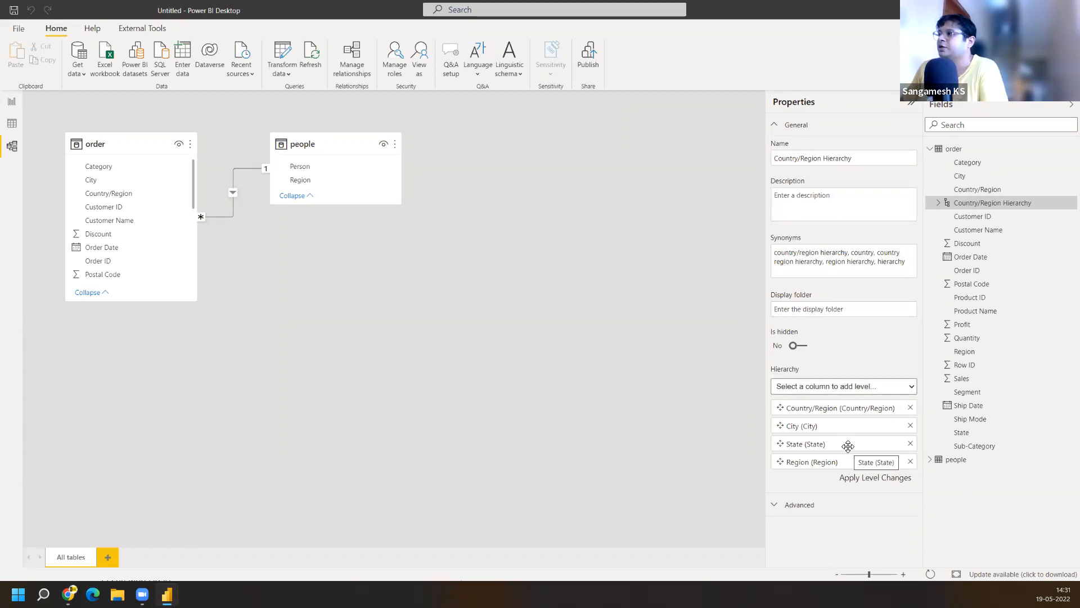
Reorder the hierarchy levels to Country/Region, Region, State and City
{"action": "left_click_drag", "start_coordinate": [805, 466], "coordinate": [810, 425]}
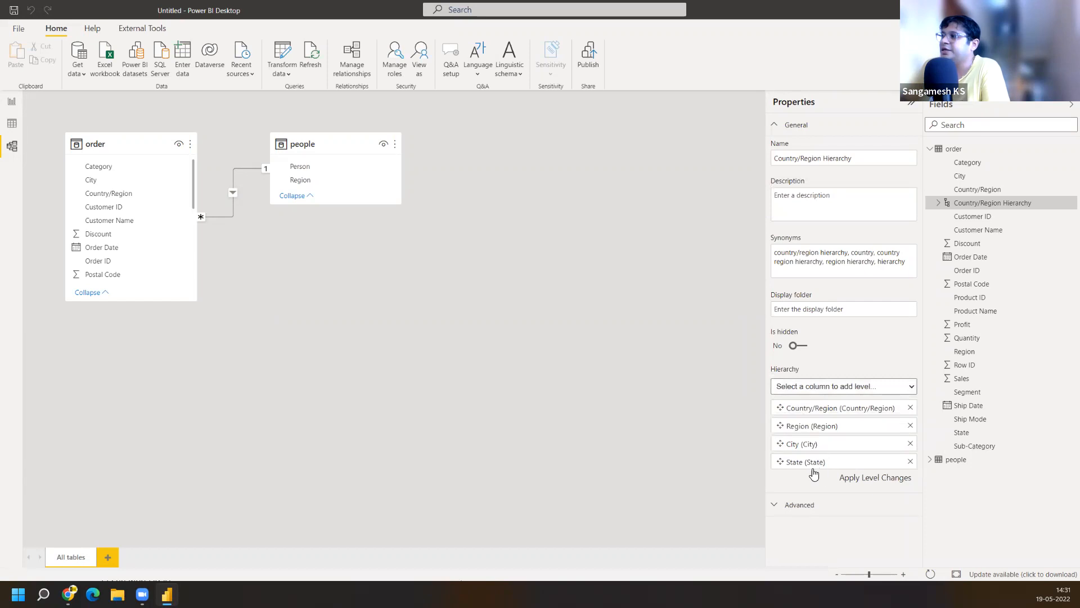
{"action": "left_click_drag", "start_coordinate": [804, 465], "coordinate": [798, 444]}
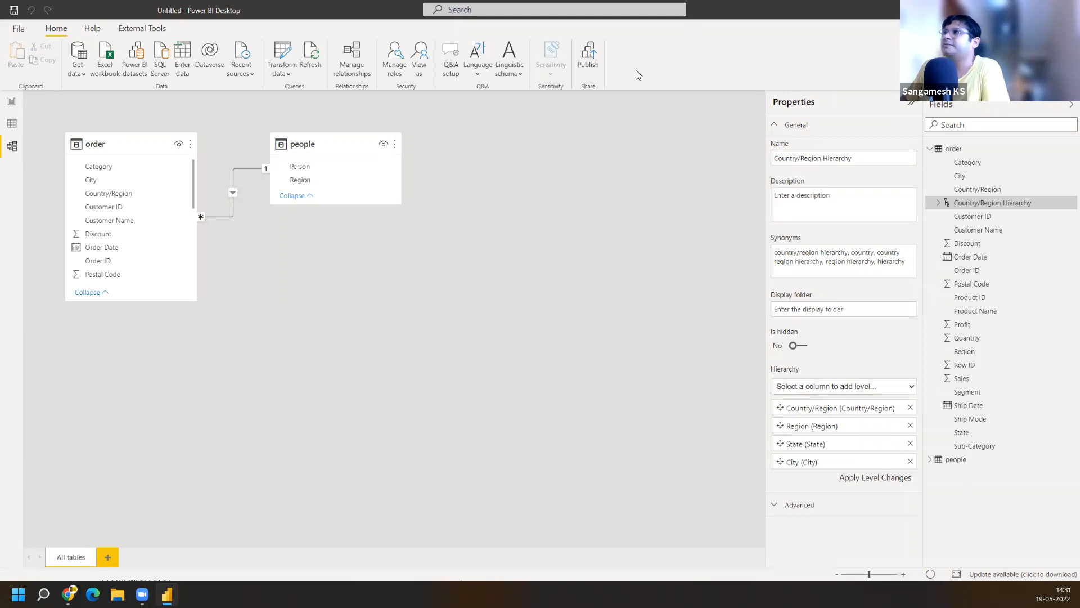
{"action": "left_click_drag", "start_coordinate": [765, 406], "coordinate": [783, 393]}
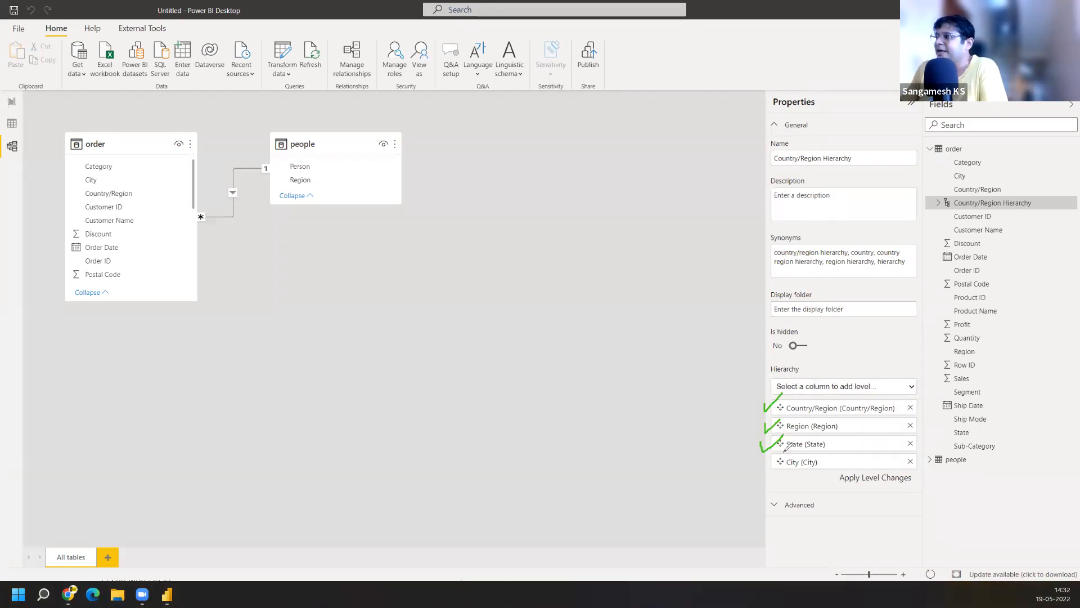
{"action": "left_click_drag", "start_coordinate": [766, 467], "coordinate": [784, 449]}
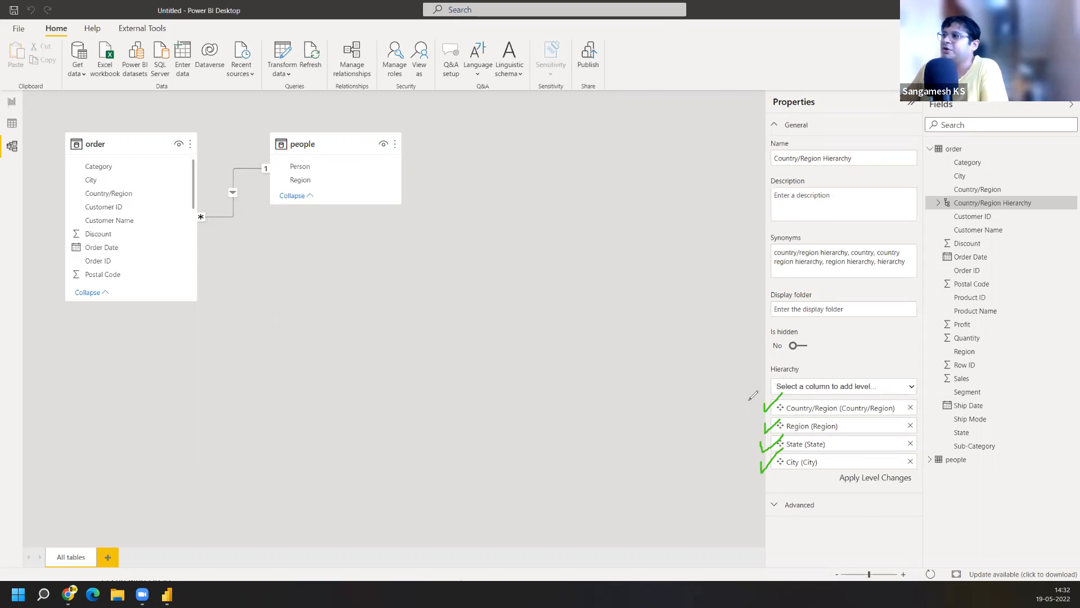
{"action": "mouse_move", "coordinate": [769, 395]}
{"action": "left_mouse_down"}
{"action": "mouse_move", "coordinate": [735, 449]}
{"action": "mouse_move", "coordinate": [815, 478]}
{"action": "mouse_move", "coordinate": [945, 458]}
{"action": "mouse_move", "coordinate": [943, 426]}
{"action": "left_mouse_up"}
{"action": "left_click_drag", "start_coordinate": [910, 389], "coordinate": [738, 398]}
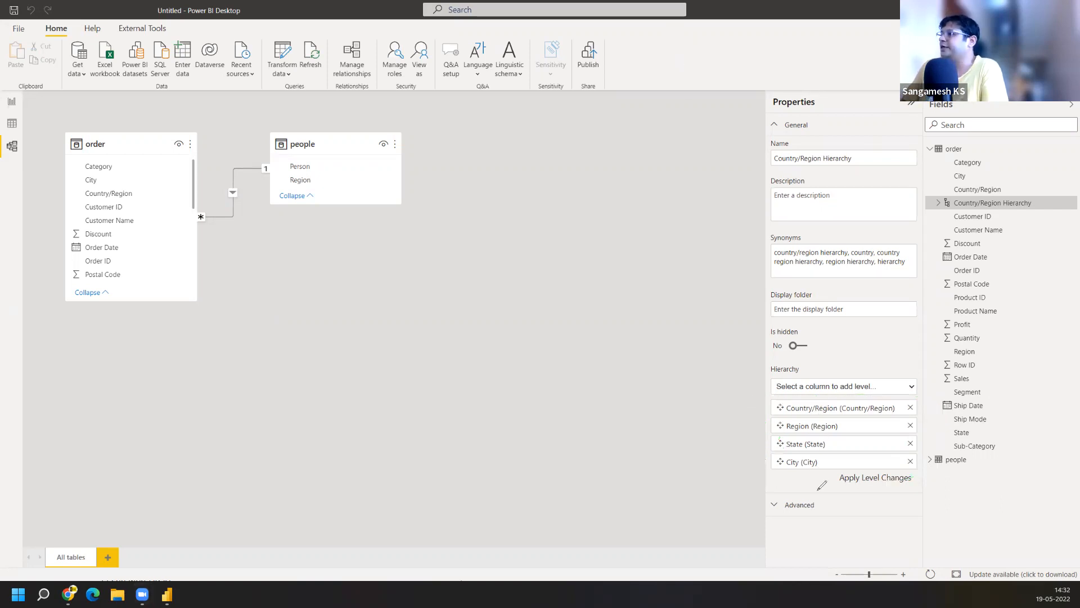
{"action": "mouse_move", "coordinate": [887, 465]}
{"action": "left_mouse_down"}
{"action": "mouse_move", "coordinate": [838, 468]}
{"action": "mouse_move", "coordinate": [843, 488]}
{"action": "mouse_move", "coordinate": [916, 473]}
{"action": "mouse_move", "coordinate": [897, 464]}
{"action": "left_mouse_up"}
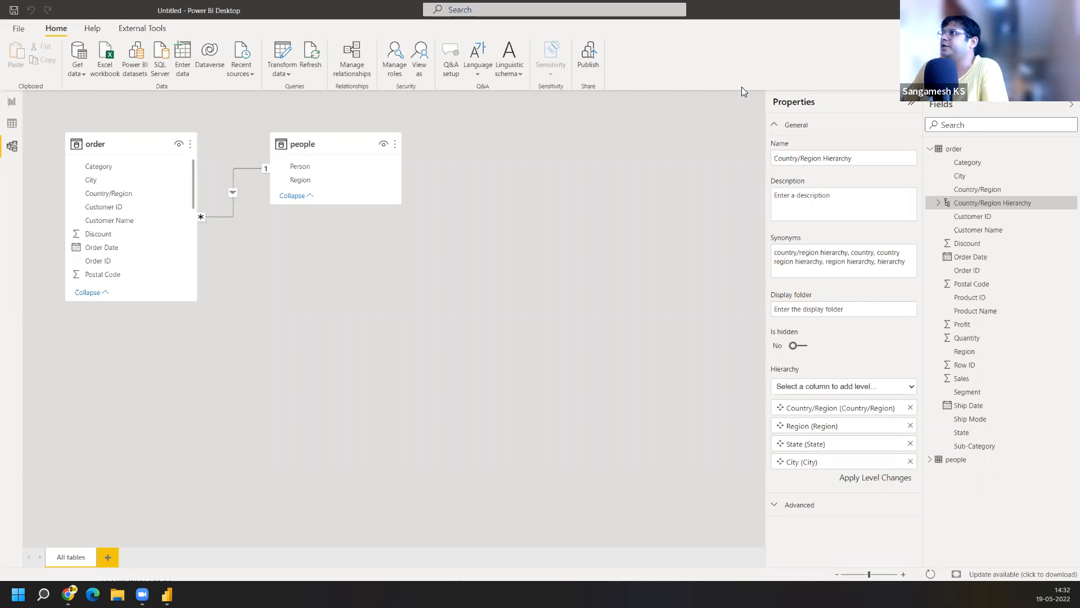
Apply the level changes to the Country/Region Hierarchy and return to the report view
{"action": "left_click", "coordinate": [874, 478]}
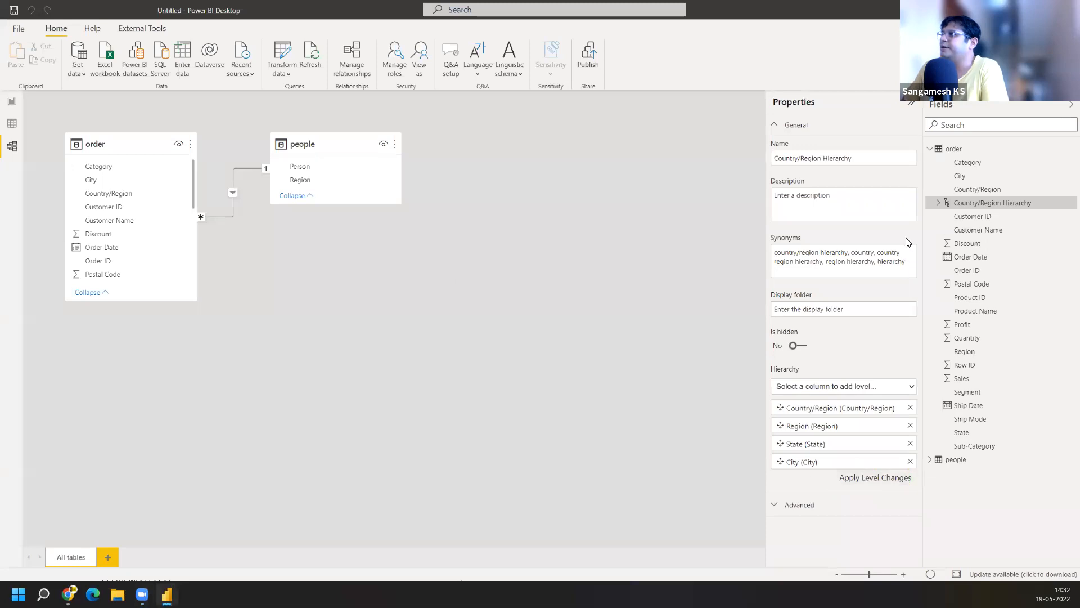
{"action": "left_click", "coordinate": [938, 203]}
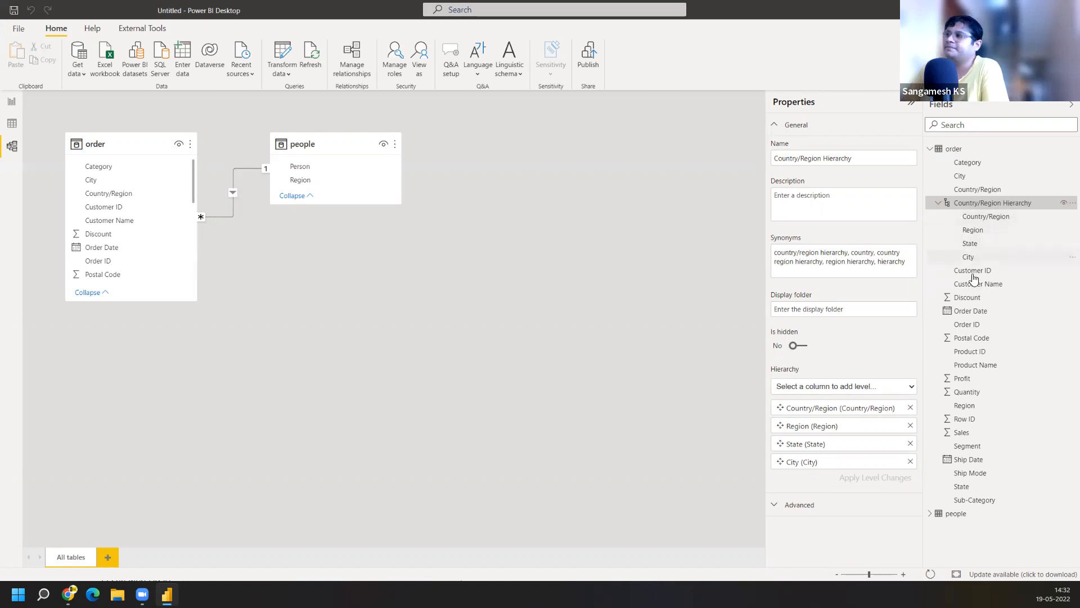
{"action": "left_click_drag", "start_coordinate": [827, 460], "coordinate": [802, 465]}
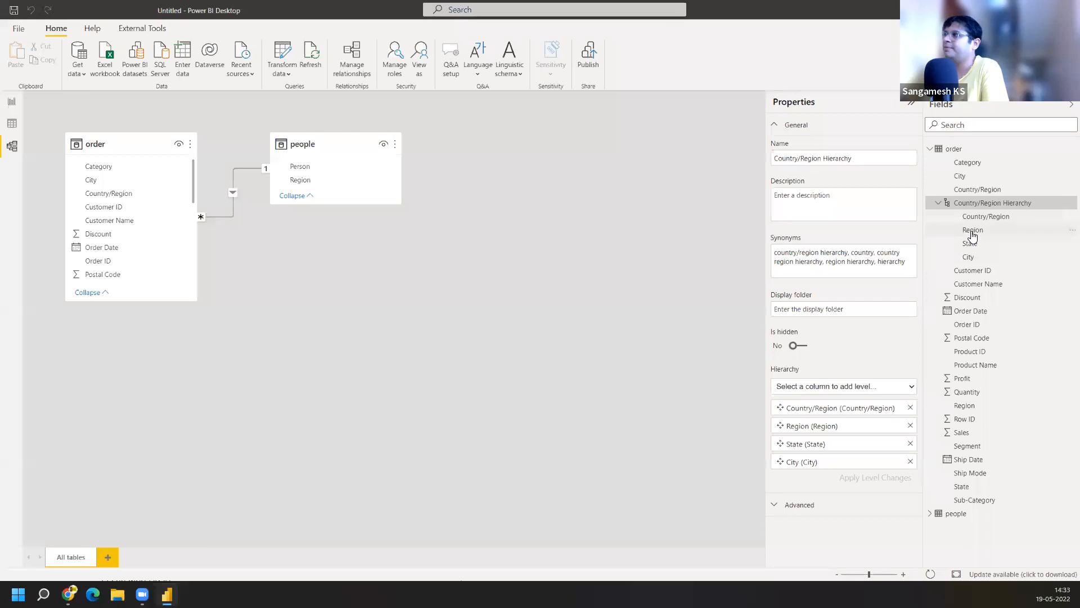
{"action": "left_click", "coordinate": [12, 107]}
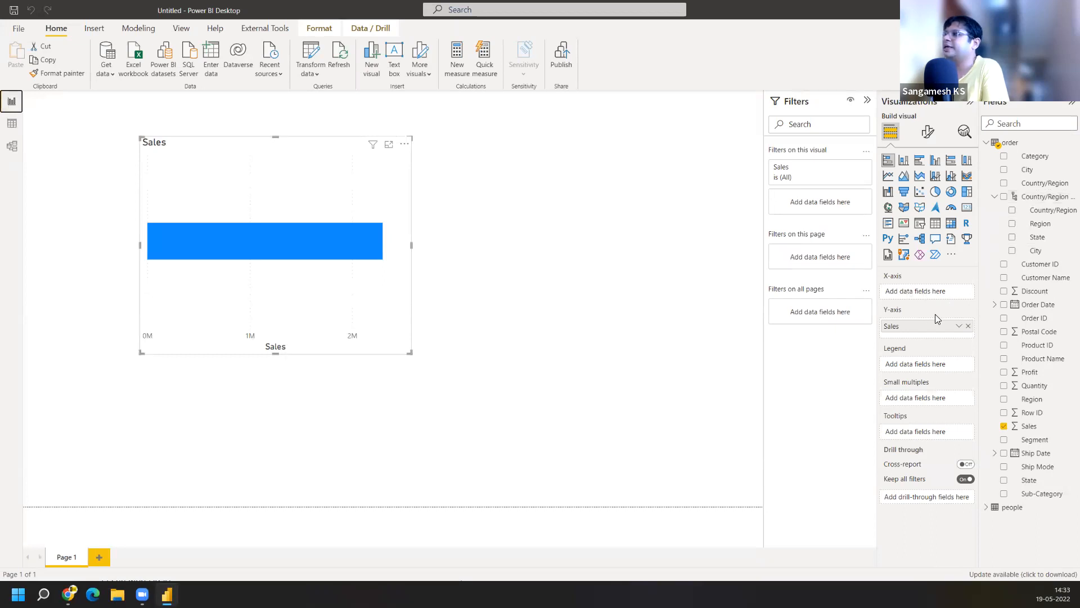
Place the Country/Region Hierarchy on the bar chart's X-axis and remove it again
{"action": "left_click_drag", "start_coordinate": [1042, 195], "coordinate": [930, 290]}
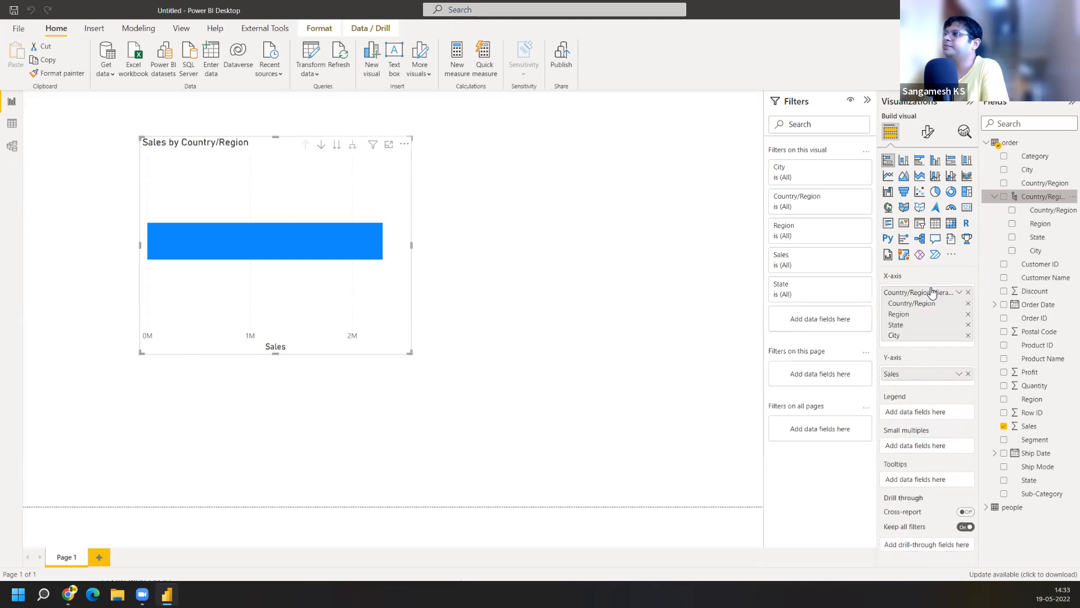
{"action": "left_click", "coordinate": [1004, 198]}
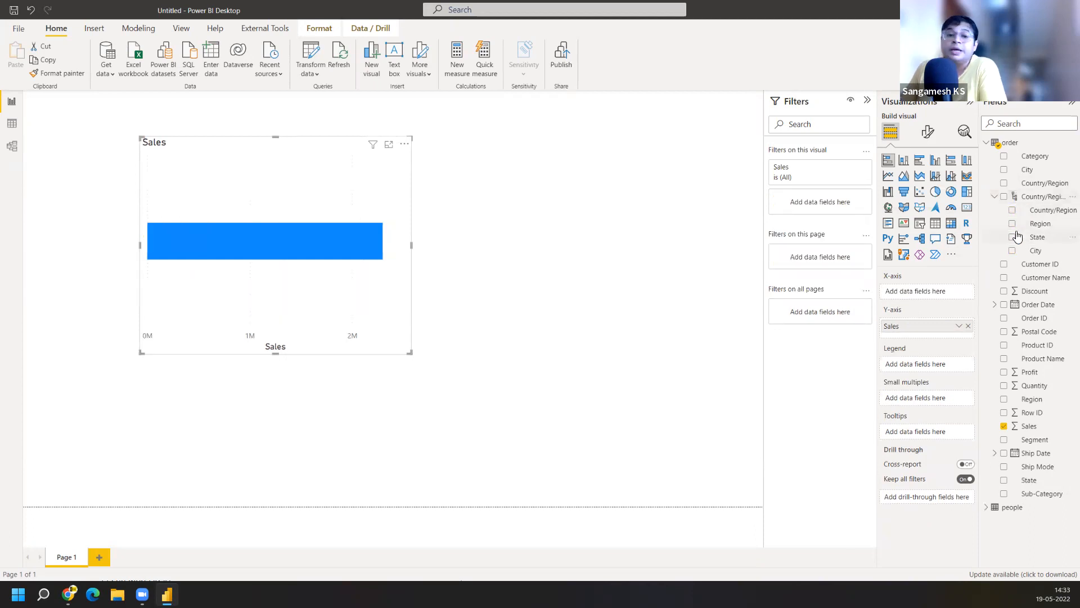
Expand Order Date's Date Hierarchy to show its levels and put the Country/Region Hierarchy on the bar chart's X-axis
{"action": "left_click", "coordinate": [994, 305]}
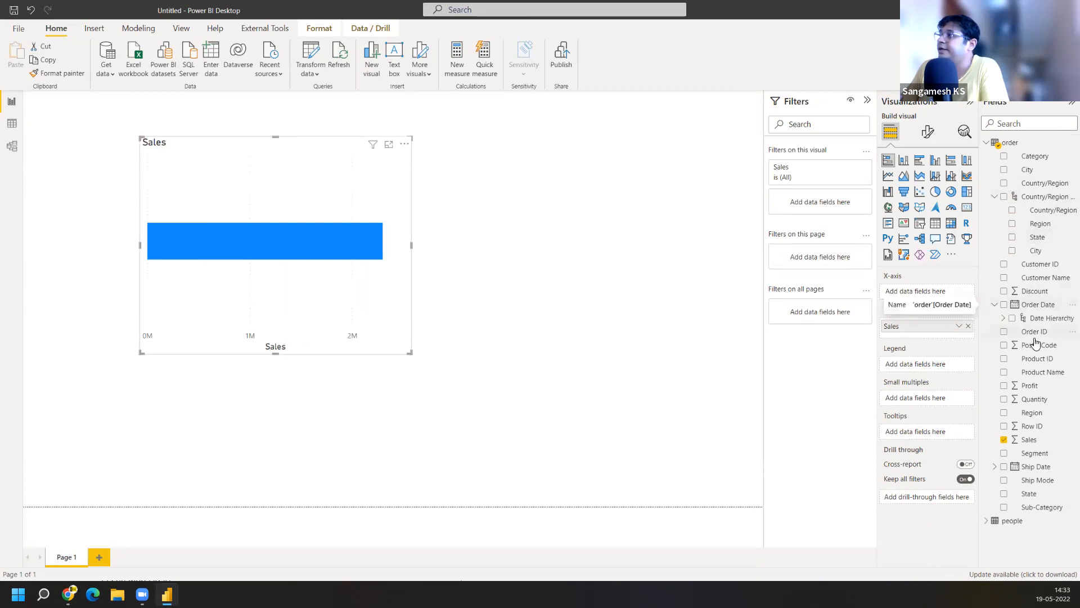
{"action": "left_click", "coordinate": [1004, 319]}
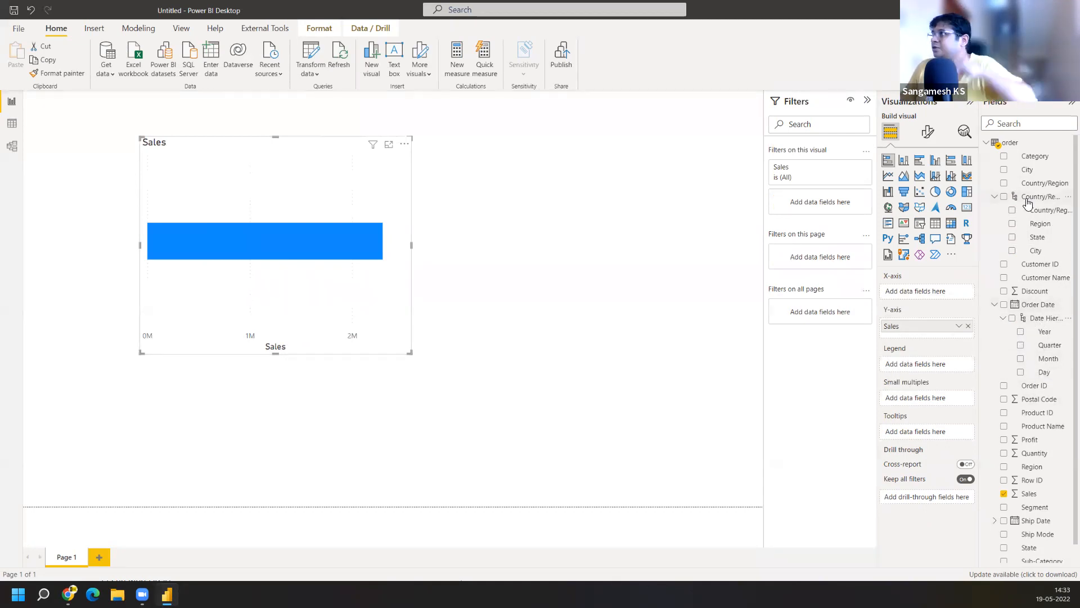
{"action": "left_click_drag", "start_coordinate": [1025, 201], "coordinate": [921, 295]}
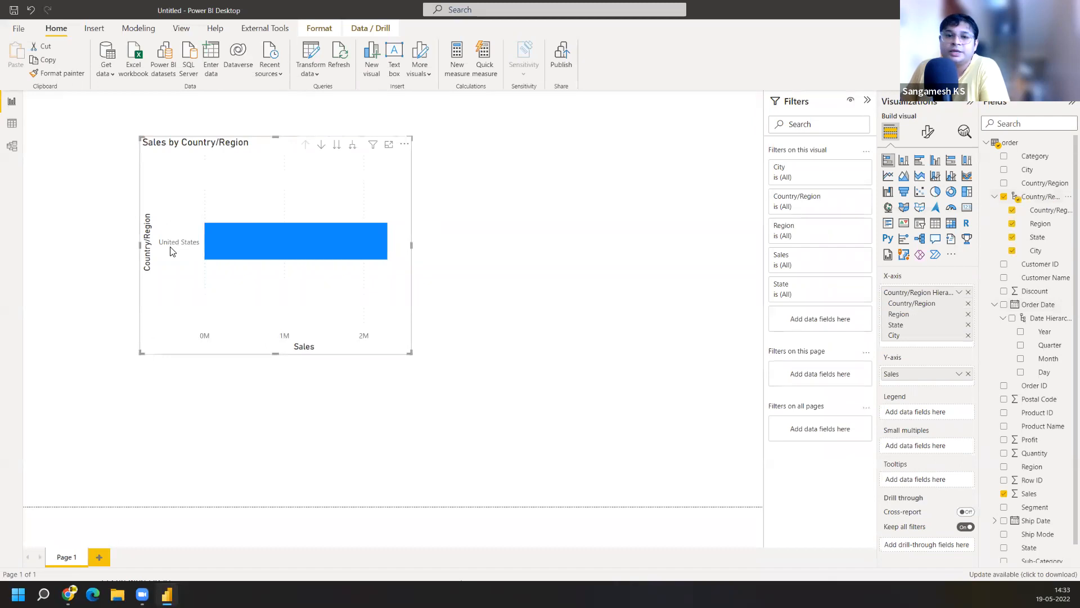
Expand the bar chart down through the Region, State and City levels and widen it across the page
{"action": "left_click", "coordinate": [353, 149]}
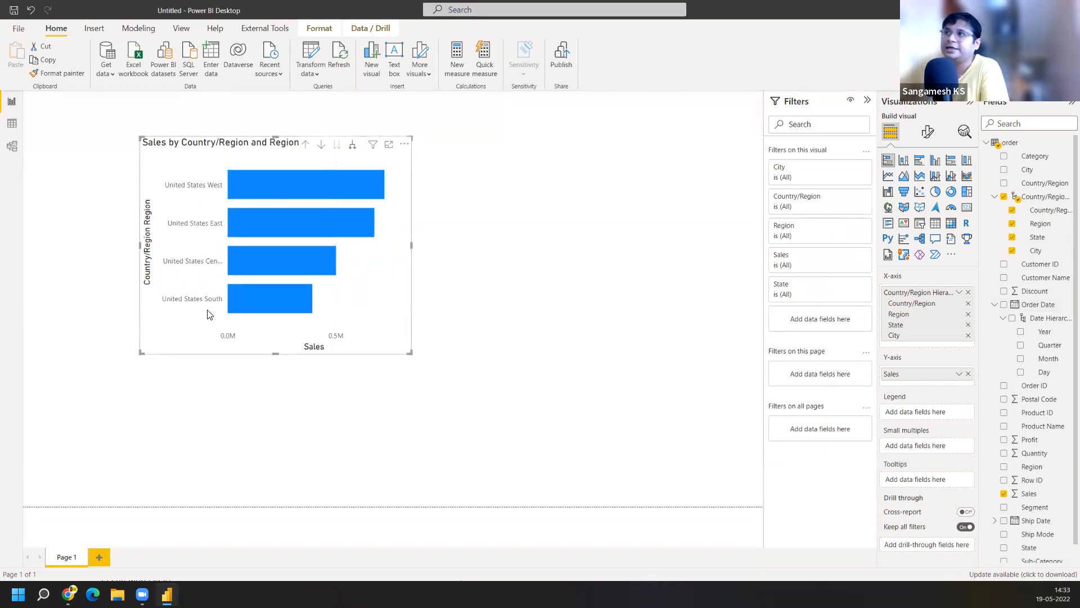
{"action": "left_click", "coordinate": [350, 146]}
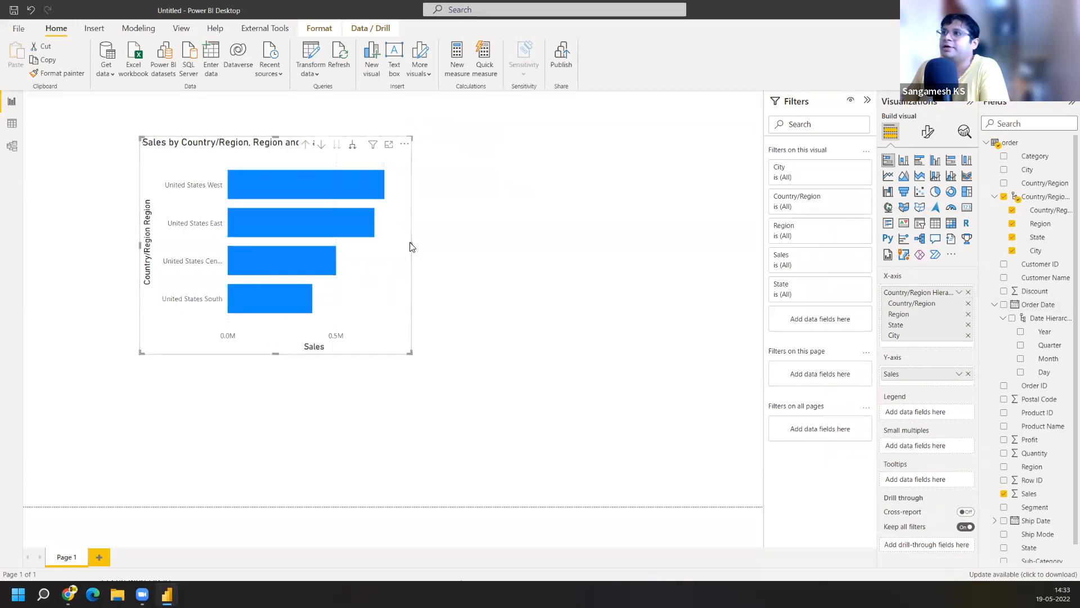
{"action": "left_click_drag", "start_coordinate": [411, 246], "coordinate": [487, 250]}
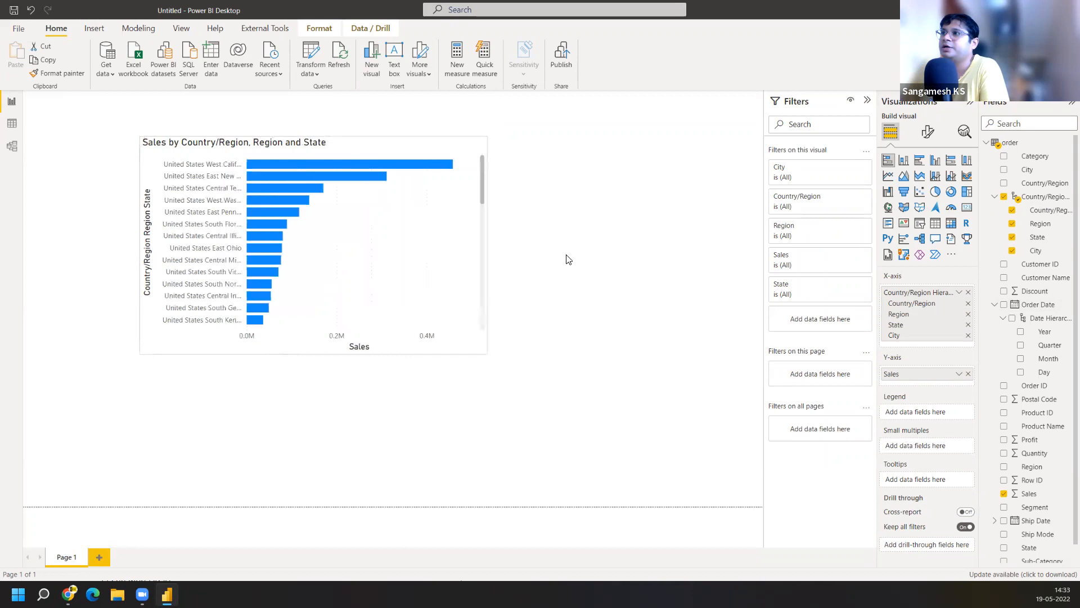
{"action": "left_click_drag", "start_coordinate": [741, 270], "coordinate": [749, 270]}
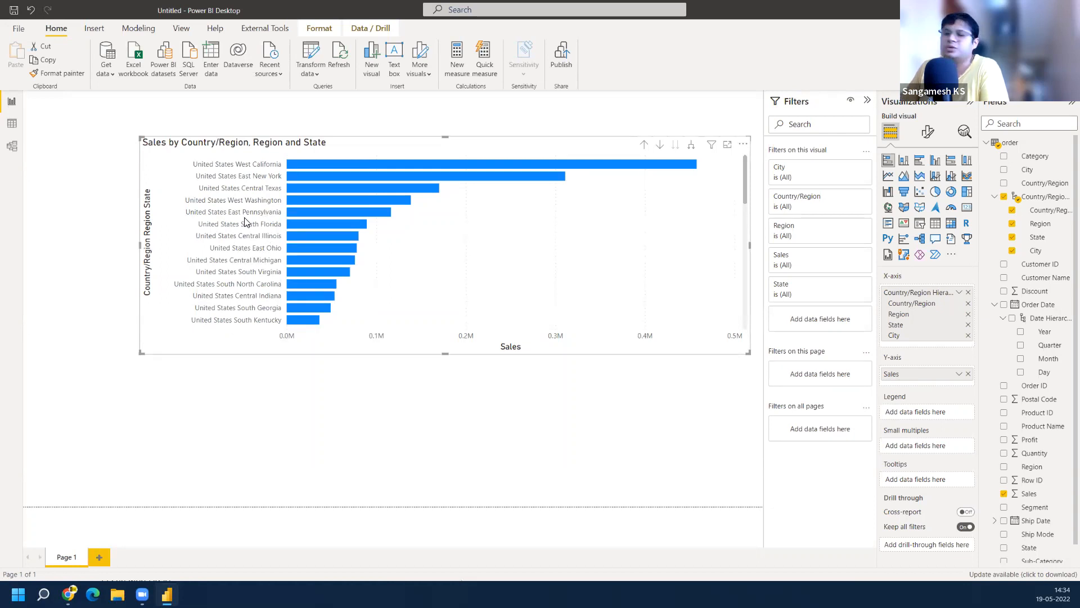
{"action": "left_click", "coordinate": [692, 151]}
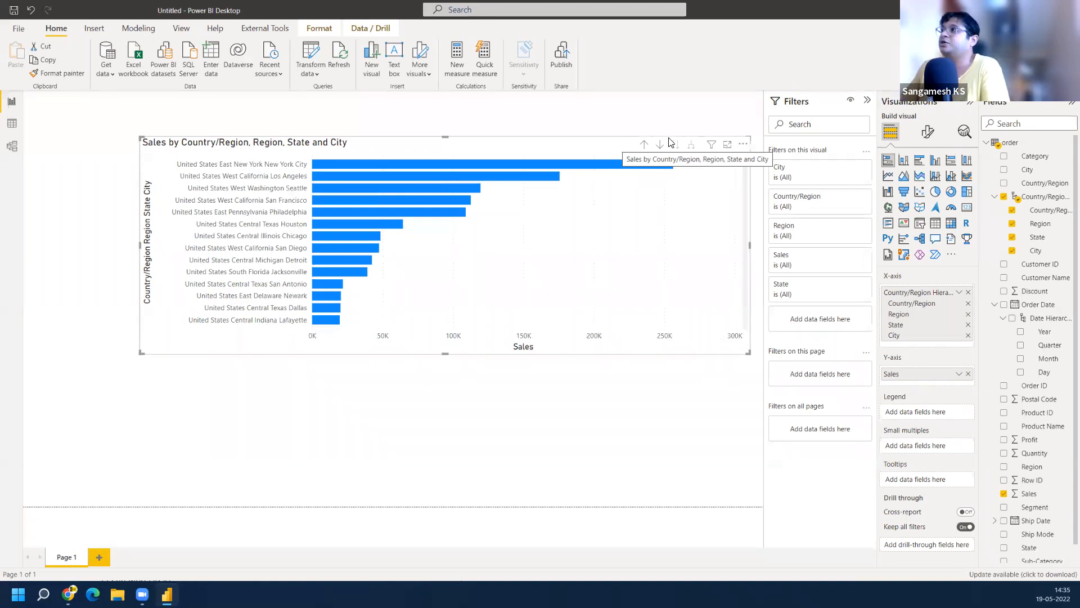
Drill the bar chart back up from City to Country/Region, expanding to the Region level along the way
{"action": "left_click", "coordinate": [645, 146]}
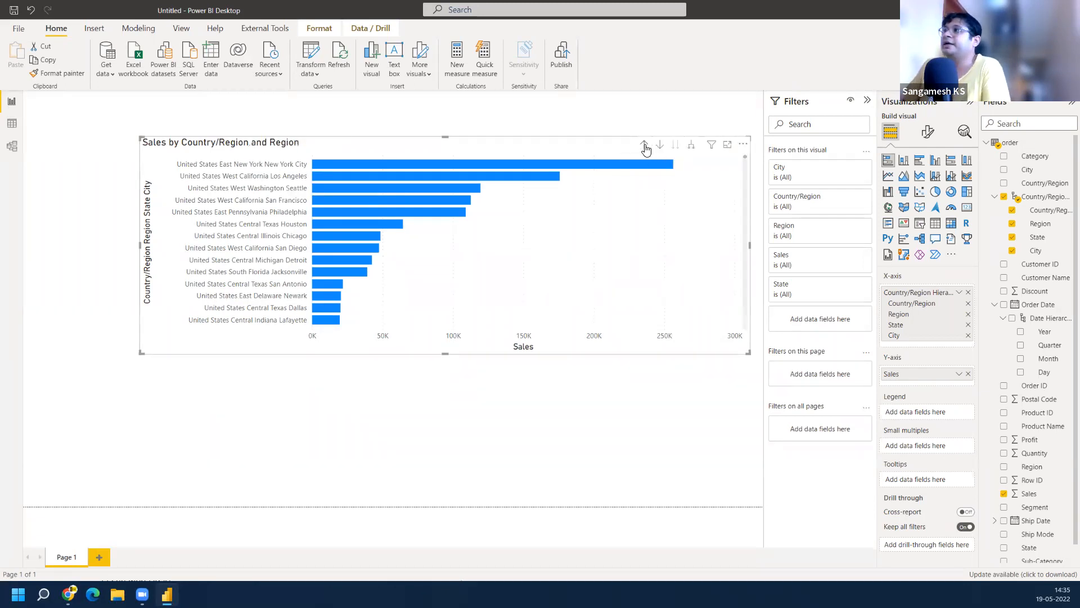
{"action": "left_click", "coordinate": [691, 148]}
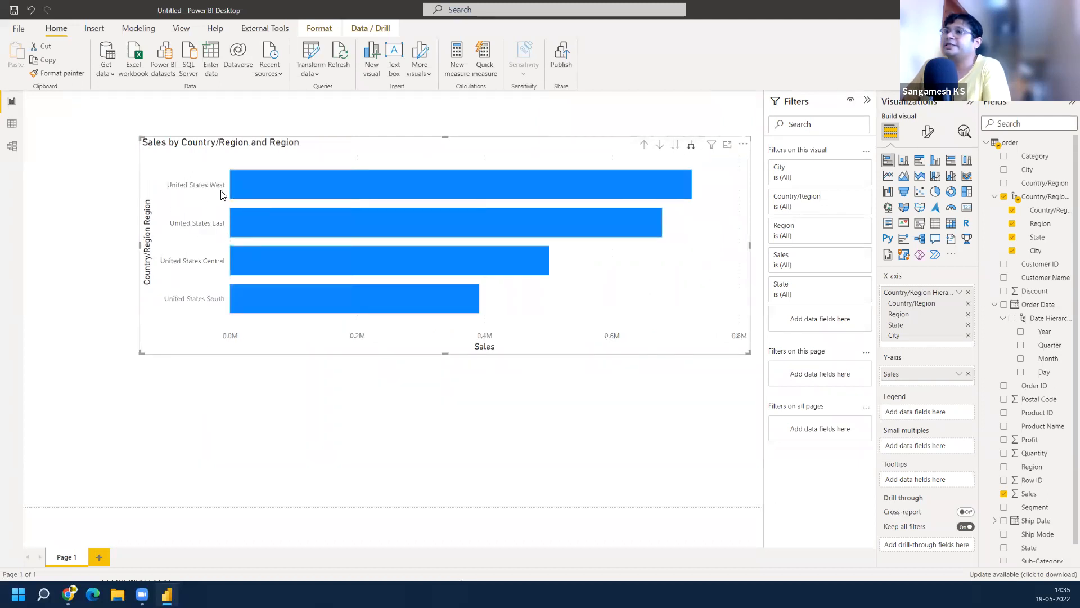
{"action": "left_click", "coordinate": [646, 147]}
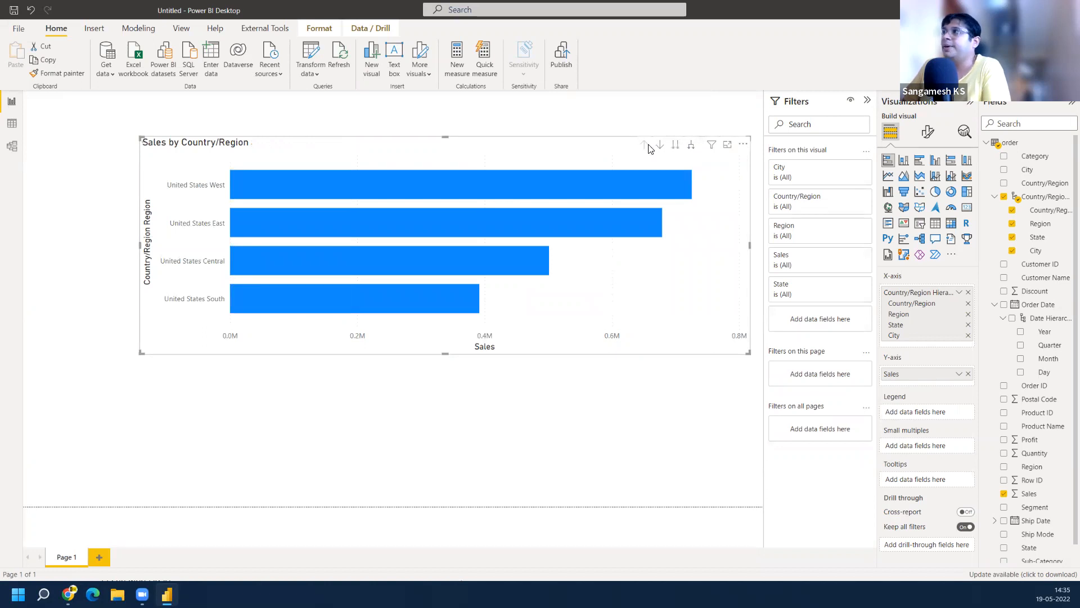
Switch the bar chart one hierarchy level at a time to sales by Region, State and City alone
{"action": "left_click", "coordinate": [677, 147]}
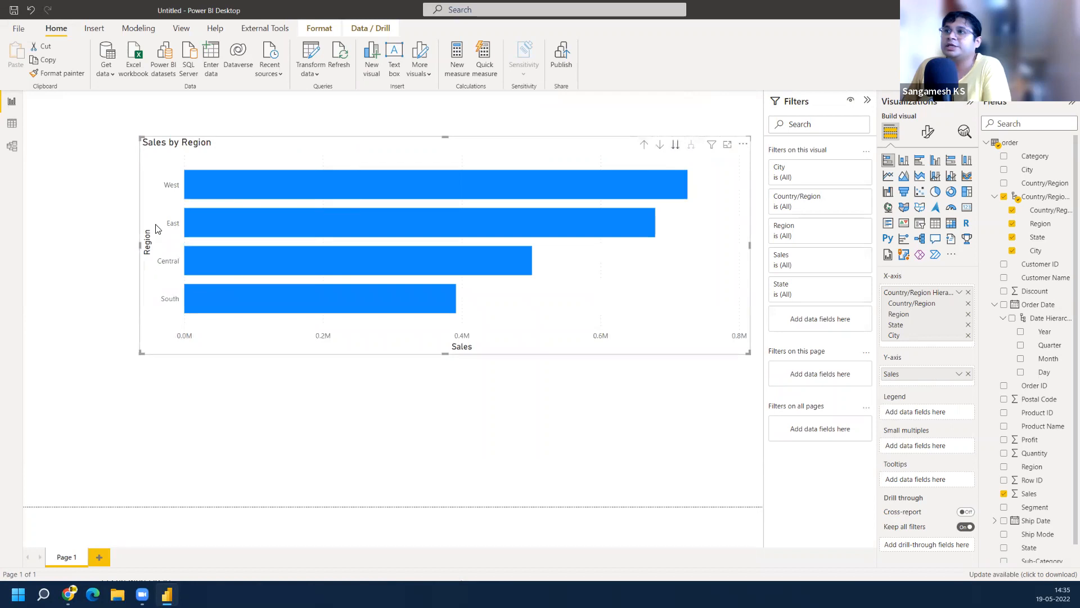
{"action": "left_click", "coordinate": [675, 144]}
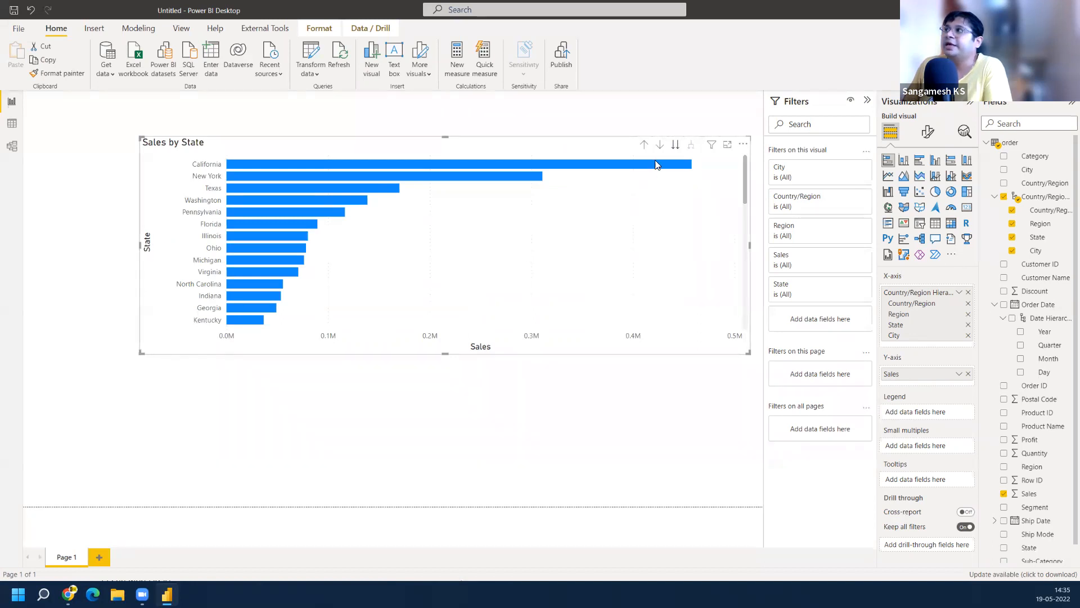
{"action": "left_click", "coordinate": [675, 147]}
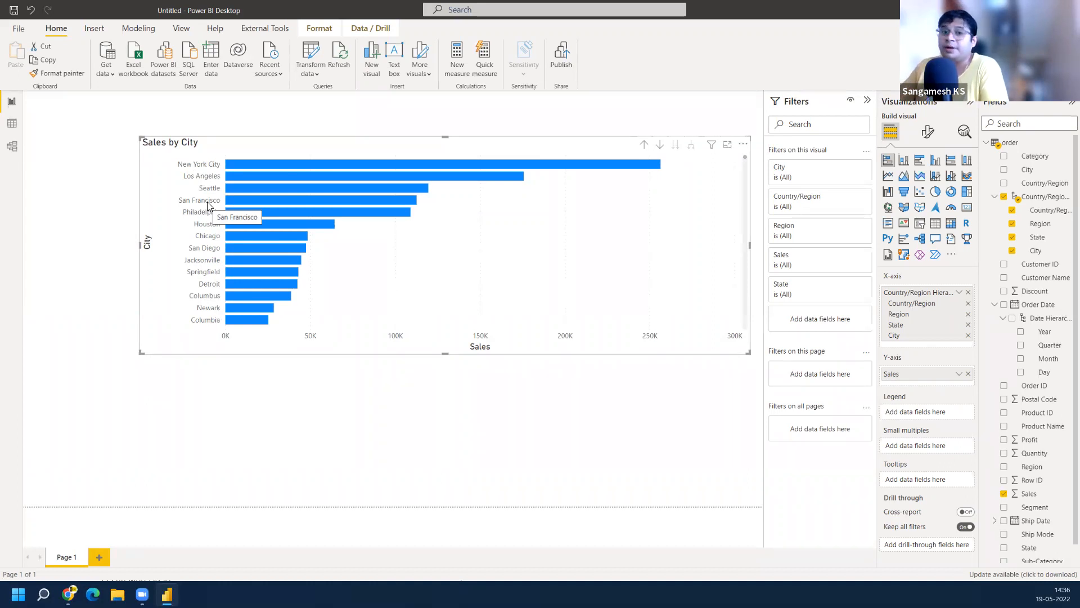
Replace the Country/Region Hierarchy on the bar chart's X-axis with the separate Country/Region and State fields
{"action": "left_click", "coordinate": [969, 293]}
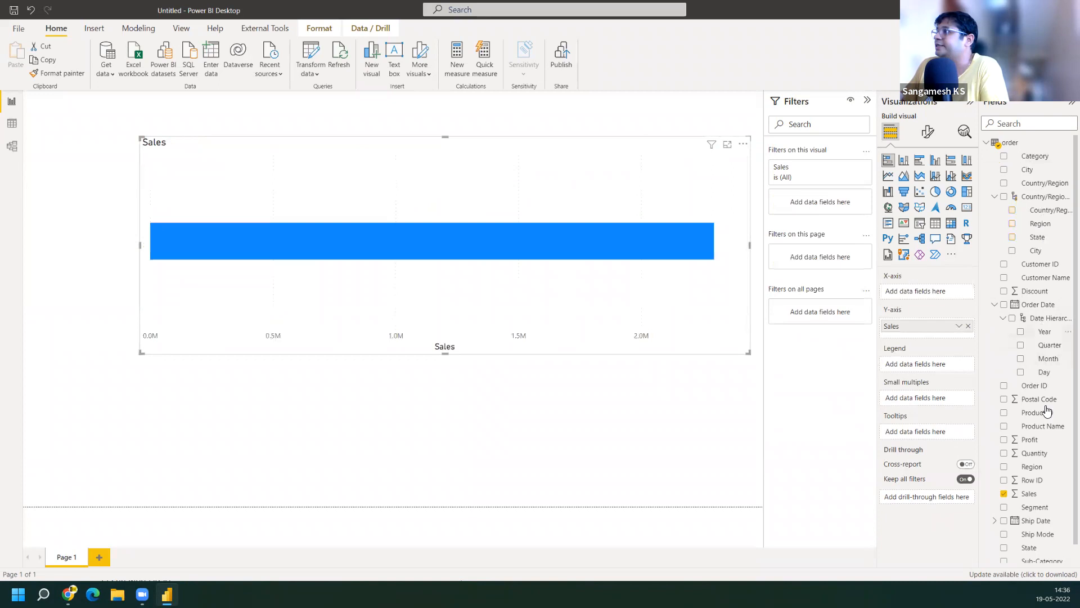
{"action": "scroll", "coordinate": [1052, 506], "scroll_direction": "down", "scroll_amount": 1}
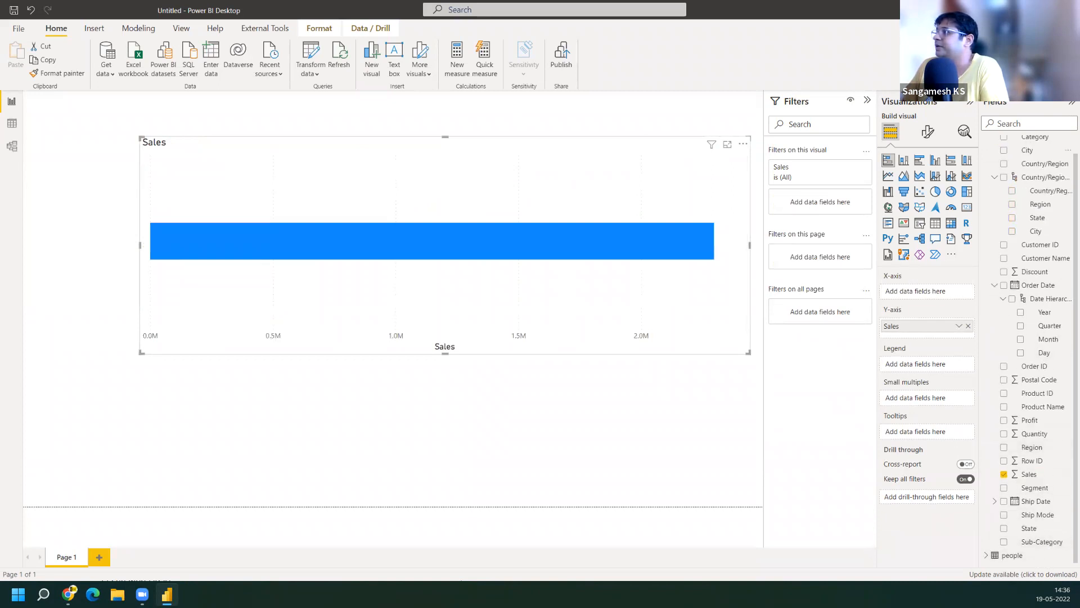
{"action": "scroll", "coordinate": [1053, 169], "scroll_direction": "up", "scroll_amount": 1}
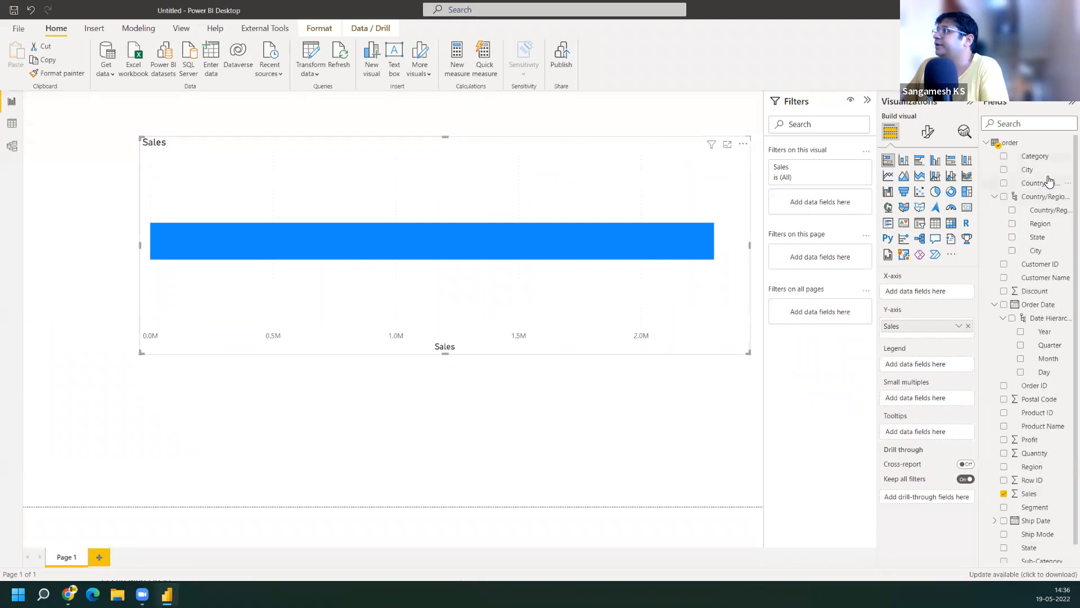
{"action": "left_click_drag", "start_coordinate": [1045, 183], "coordinate": [950, 286]}
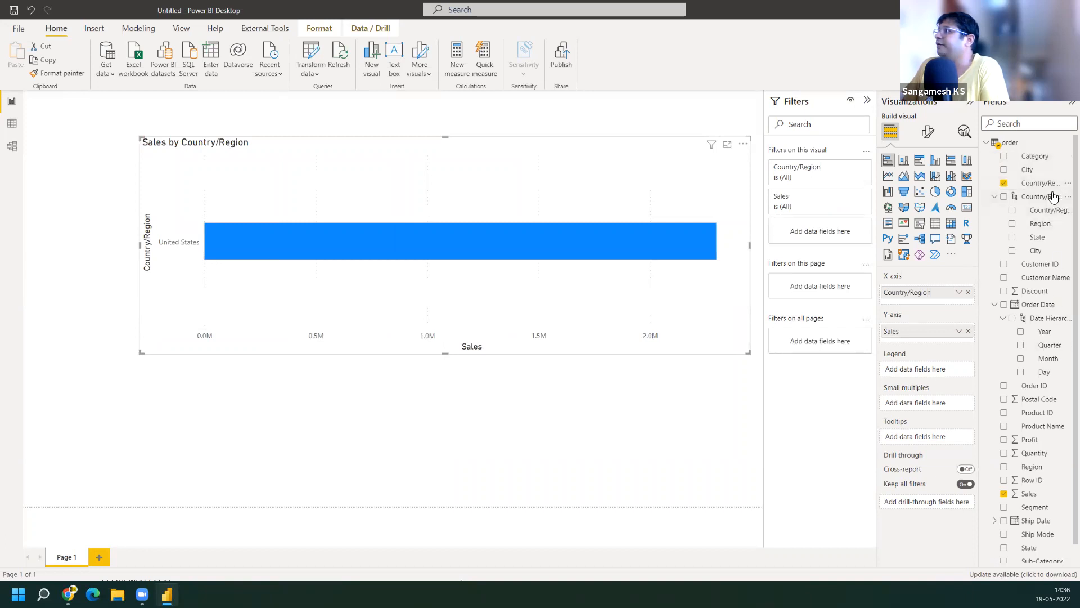
{"action": "left_click_drag", "start_coordinate": [1050, 547], "coordinate": [944, 304]}
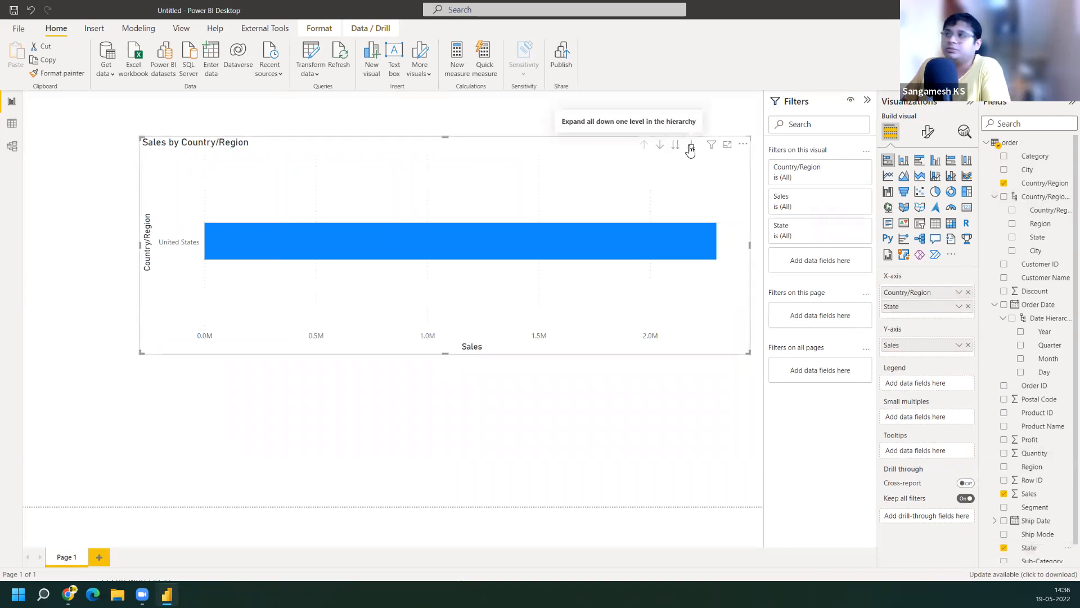
Remove Country/Region from the X-axis and delete the bar chart from the page
{"action": "left_click", "coordinate": [969, 292]}
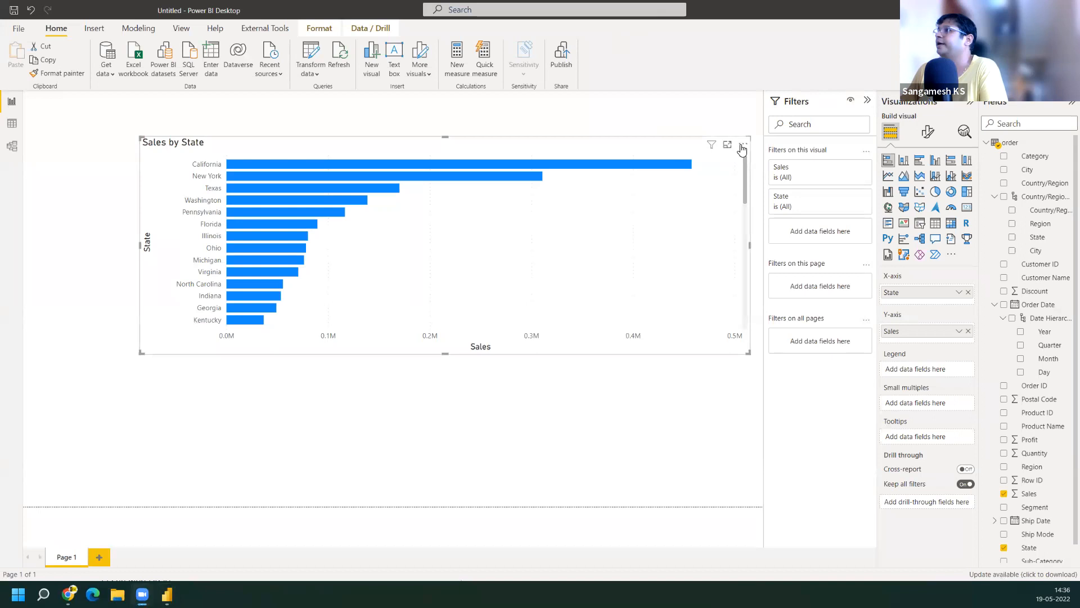
{"action": "left_click", "coordinate": [743, 145]}
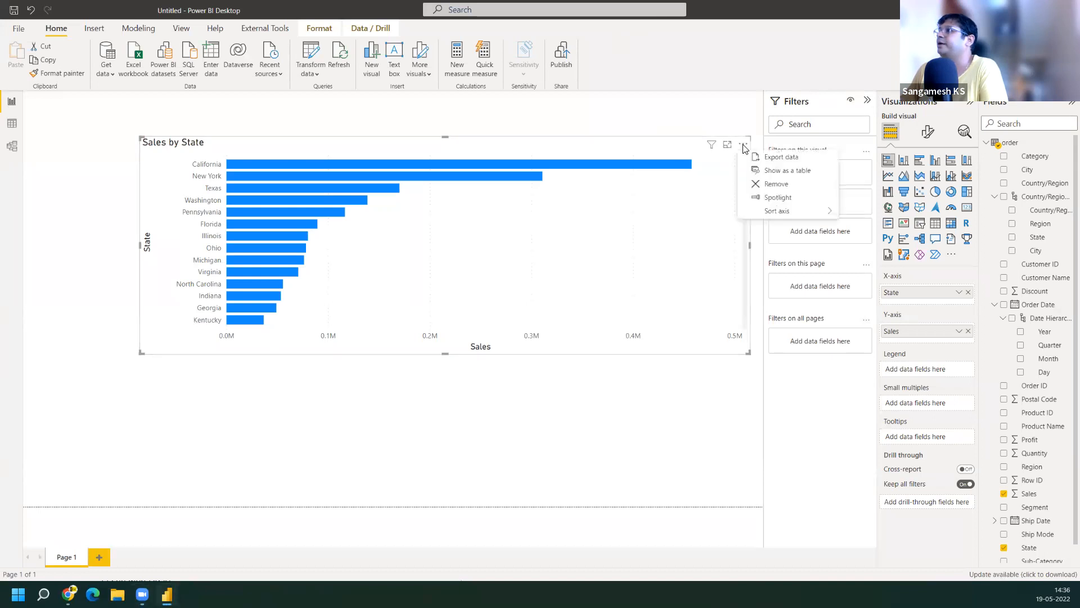
{"action": "left_click", "coordinate": [775, 184]}
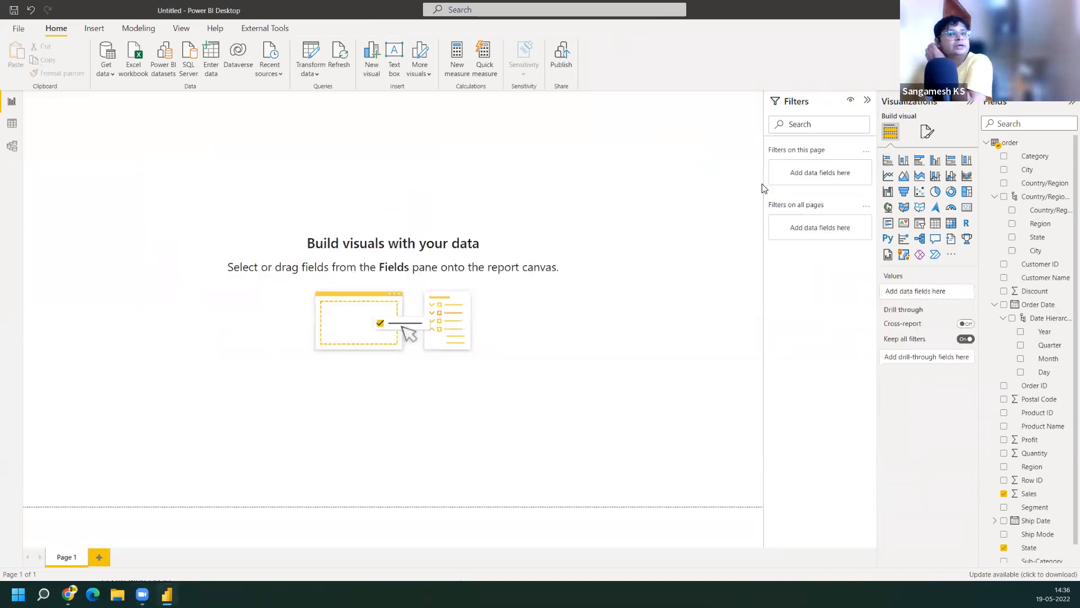
In the data view, check the Category and Sub-Category columns and create a hierarchy from the order table's Category field
{"action": "left_click", "coordinate": [11, 123]}
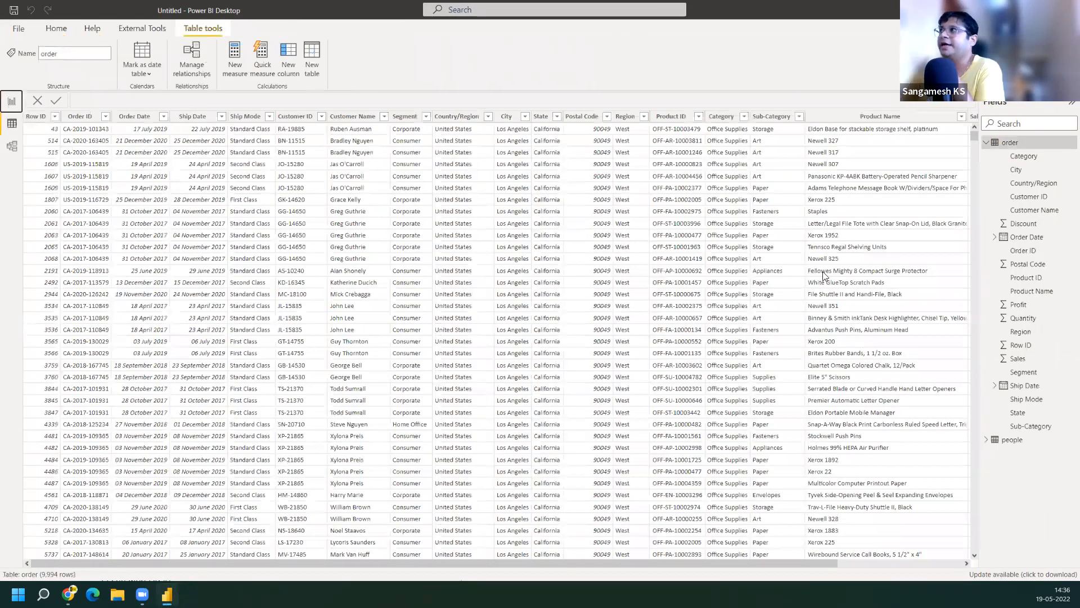
{"action": "left_click", "coordinate": [729, 132]}
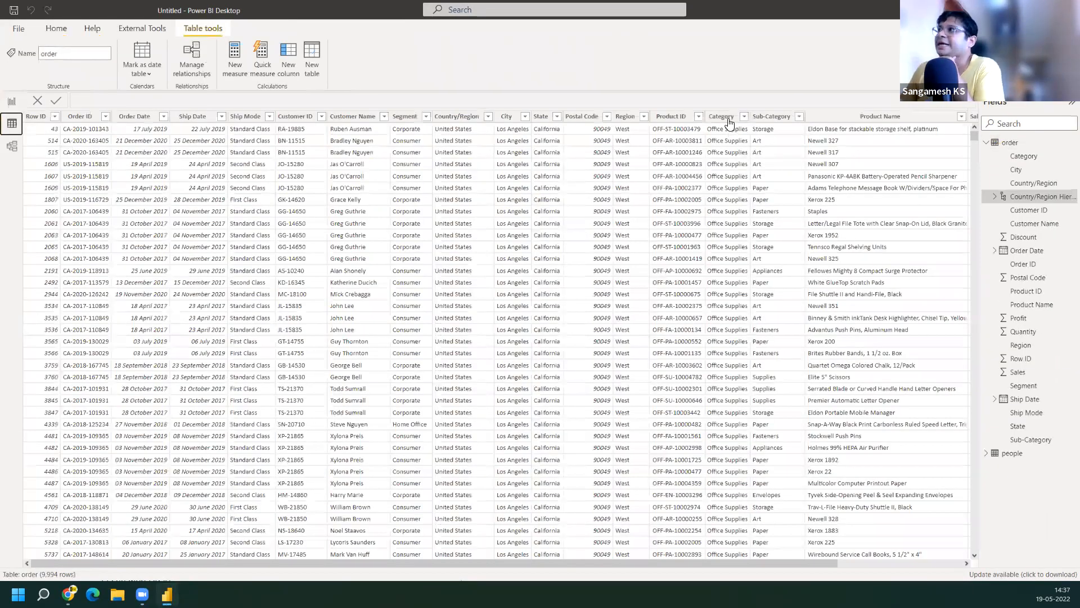
{"action": "left_click", "coordinate": [772, 119]}
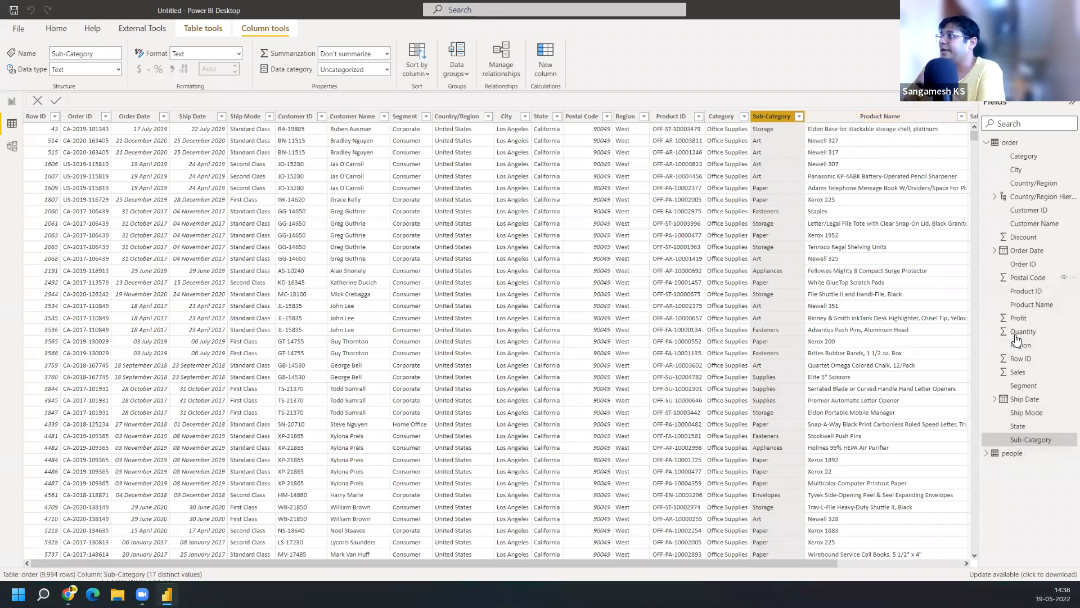
{"action": "left_click", "coordinate": [1029, 155]}
{"action": "left_click", "coordinate": [1071, 155]}
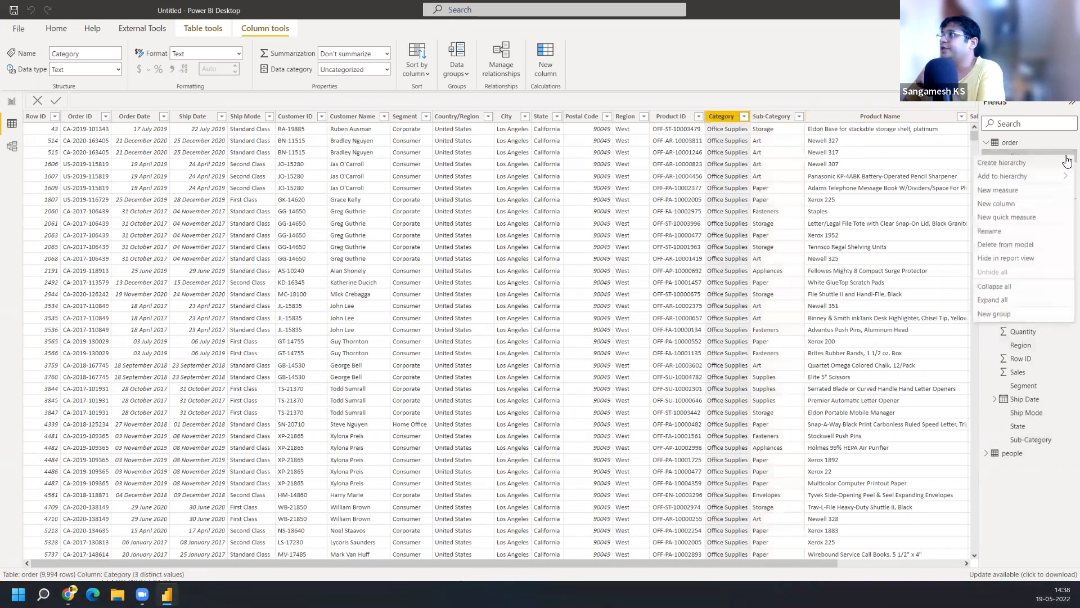
{"action": "left_click", "coordinate": [1033, 164]}
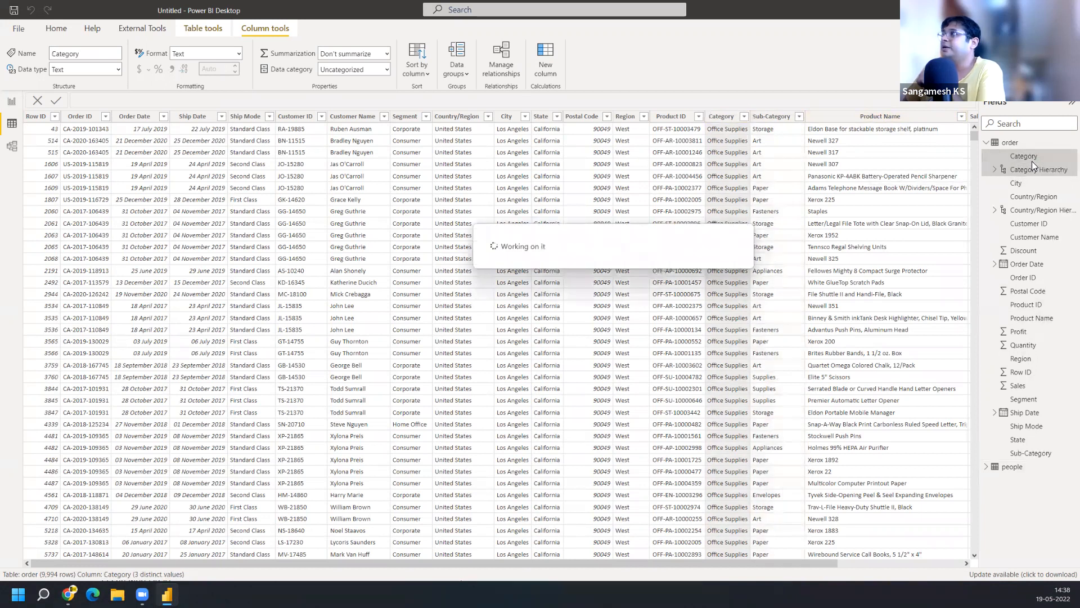
In the model view, add Sub-Category as the second level of the Category Hierarchy
{"action": "left_click", "coordinate": [11, 146]}
{"action": "left_click", "coordinate": [1050, 179]}
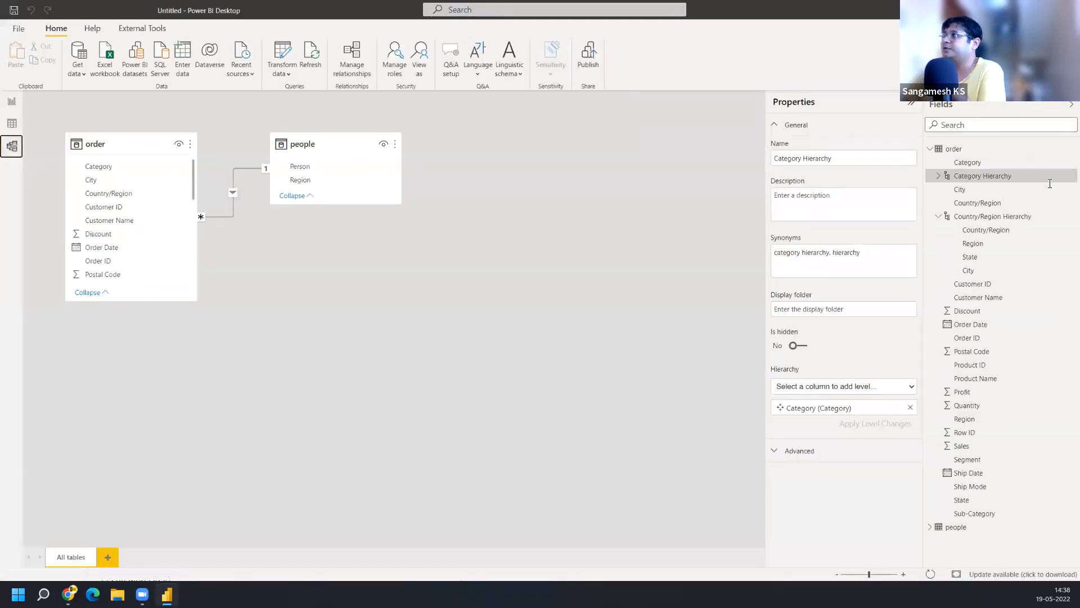
{"action": "left_click", "coordinate": [909, 388]}
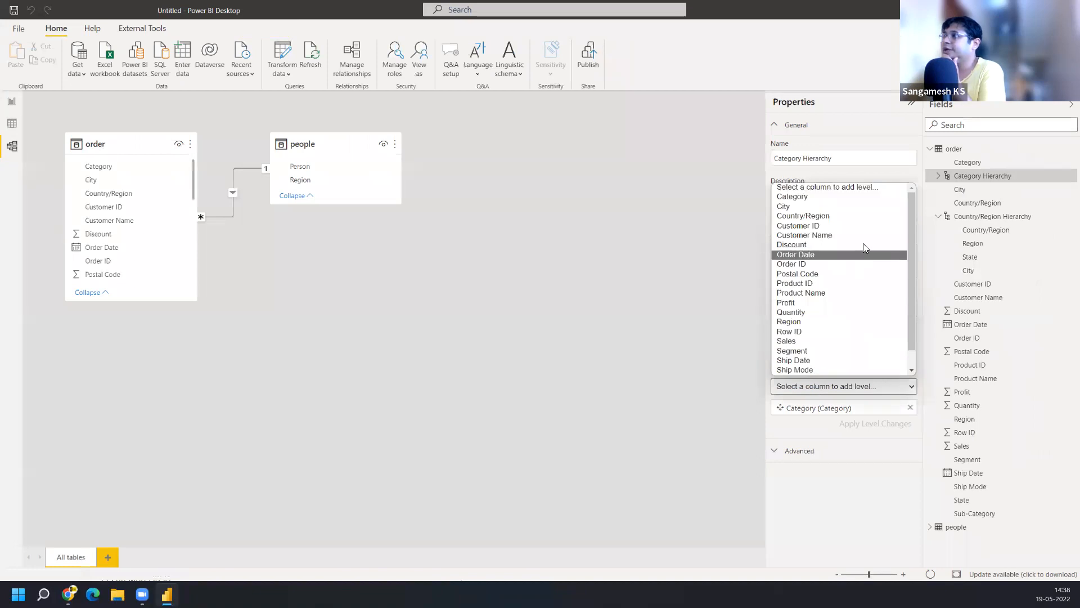
{"action": "scroll", "coordinate": [850, 371], "scroll_direction": "down", "scroll_amount": 1}
{"action": "left_click", "coordinate": [843, 370]}
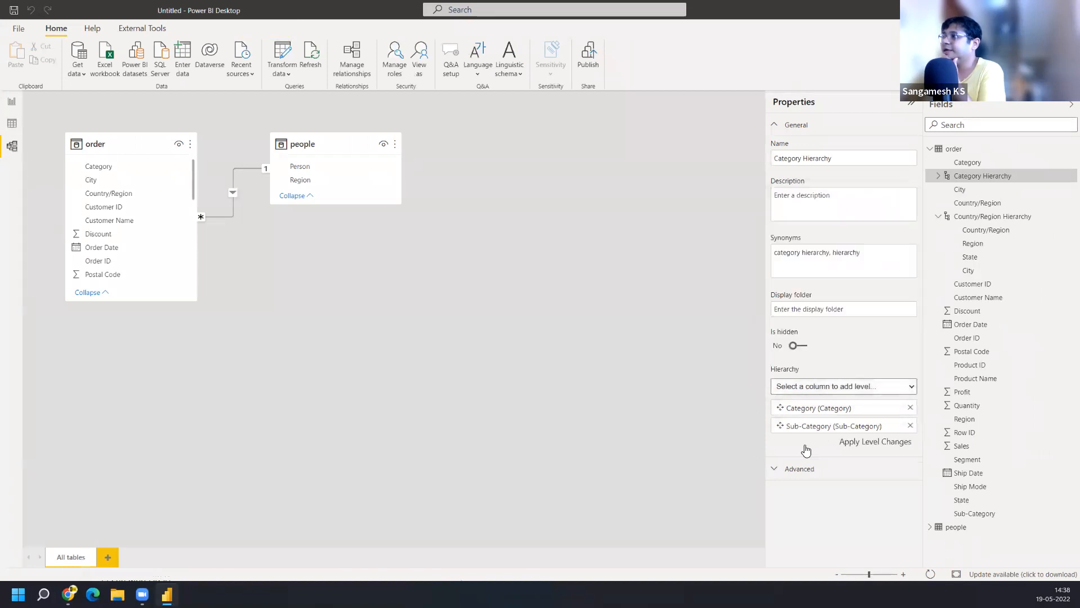
Add Product Name as the third level of the Category Hierarchy and apply the level changes
{"action": "left_click", "coordinate": [901, 390]}
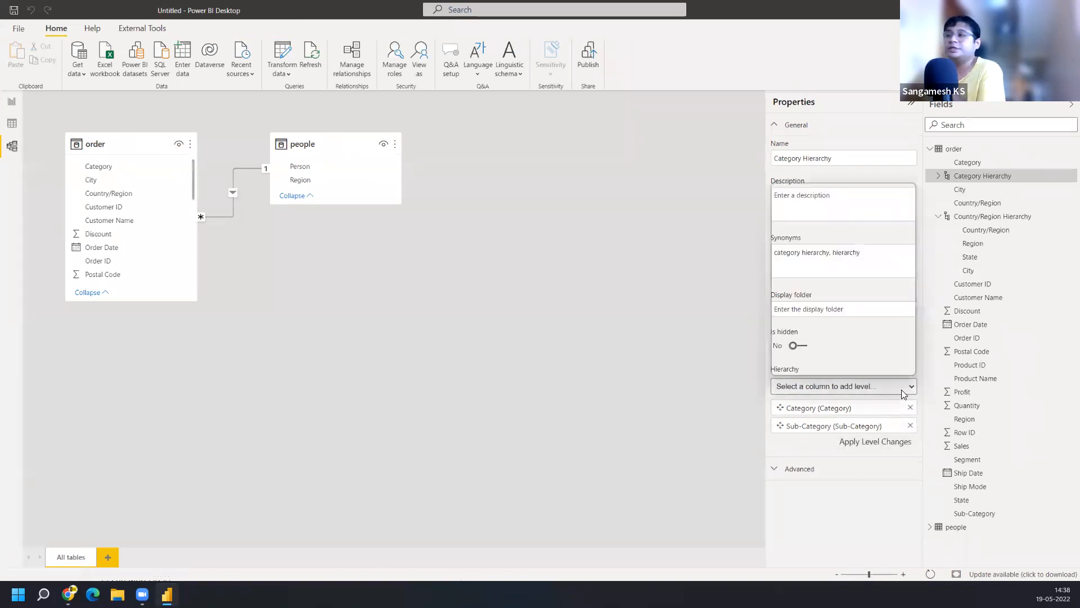
{"action": "scroll", "coordinate": [861, 369], "scroll_direction": "down", "scroll_amount": 1}
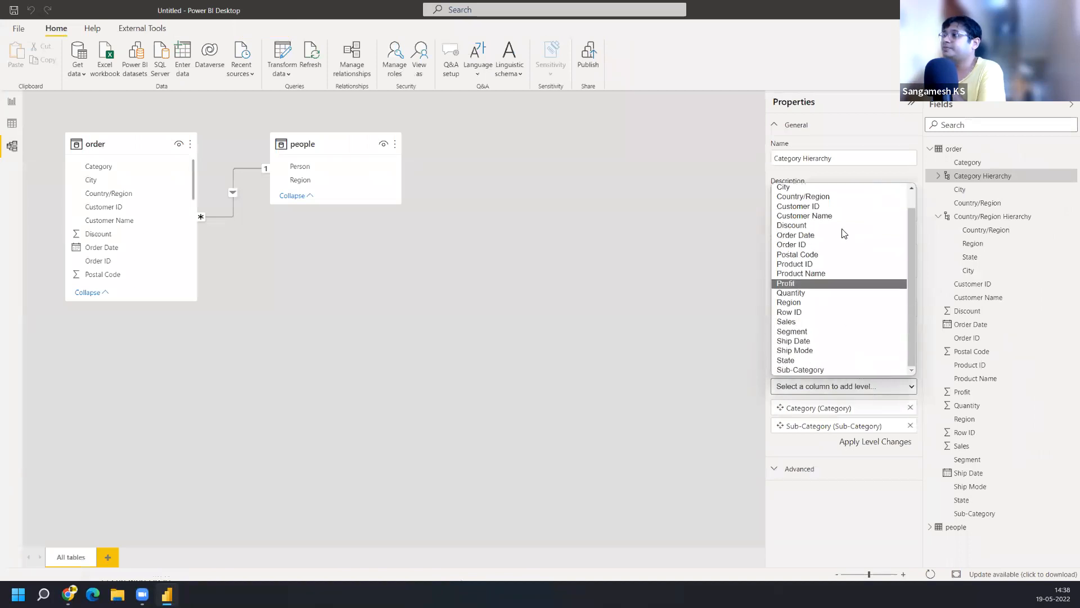
{"action": "left_click", "coordinate": [843, 274]}
{"action": "left_click", "coordinate": [887, 460]}
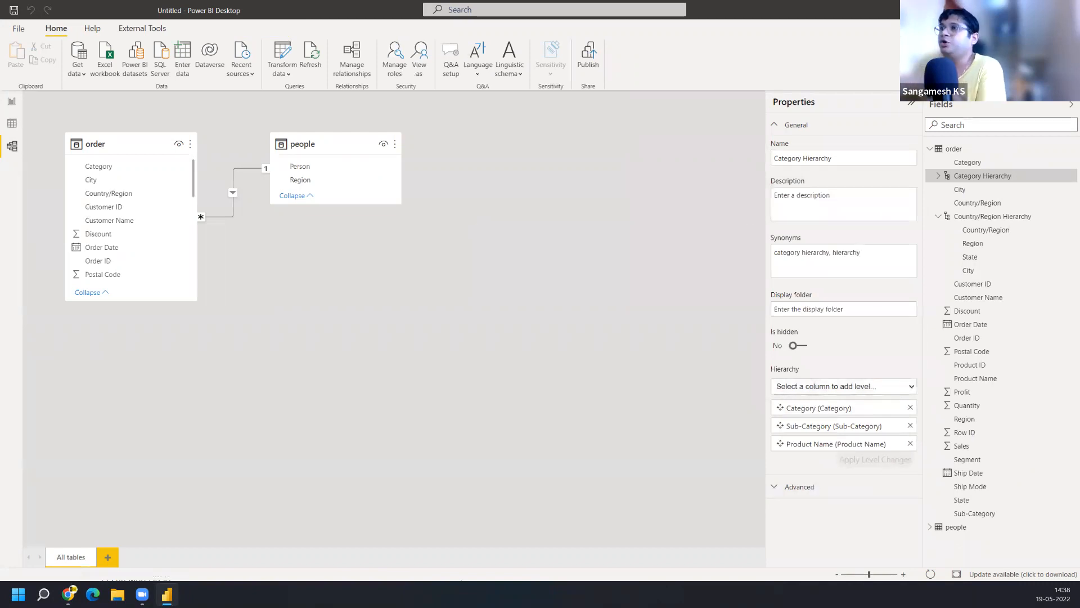
Place a stacked bar chart mid-page in the report view, with the Category Hierarchy on the X-axis and Sales on the Y-axis
{"action": "left_click", "coordinate": [7, 105]}
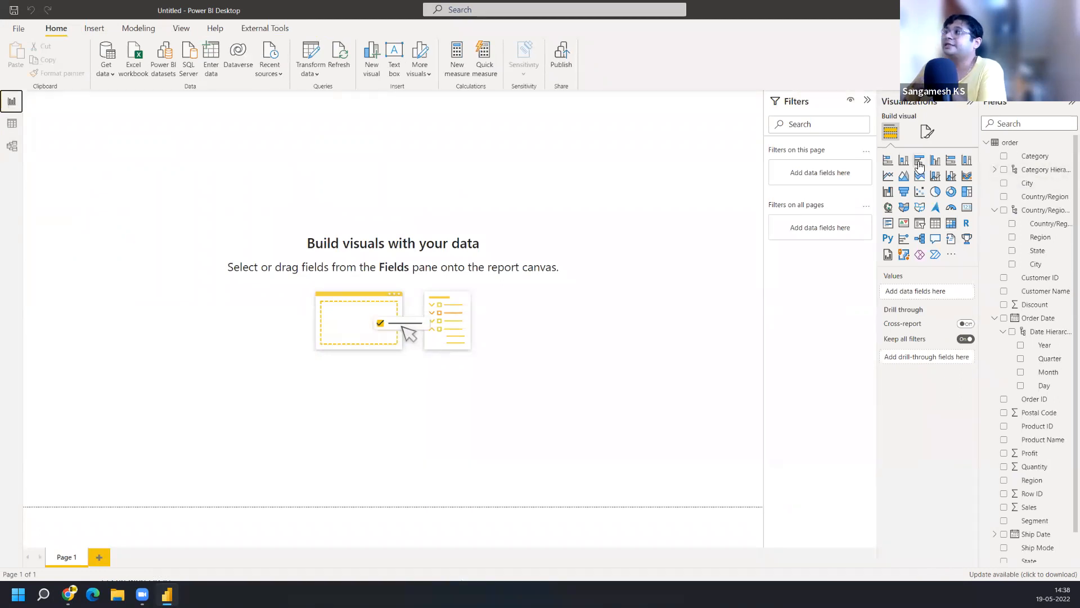
{"action": "left_click", "coordinate": [887, 163]}
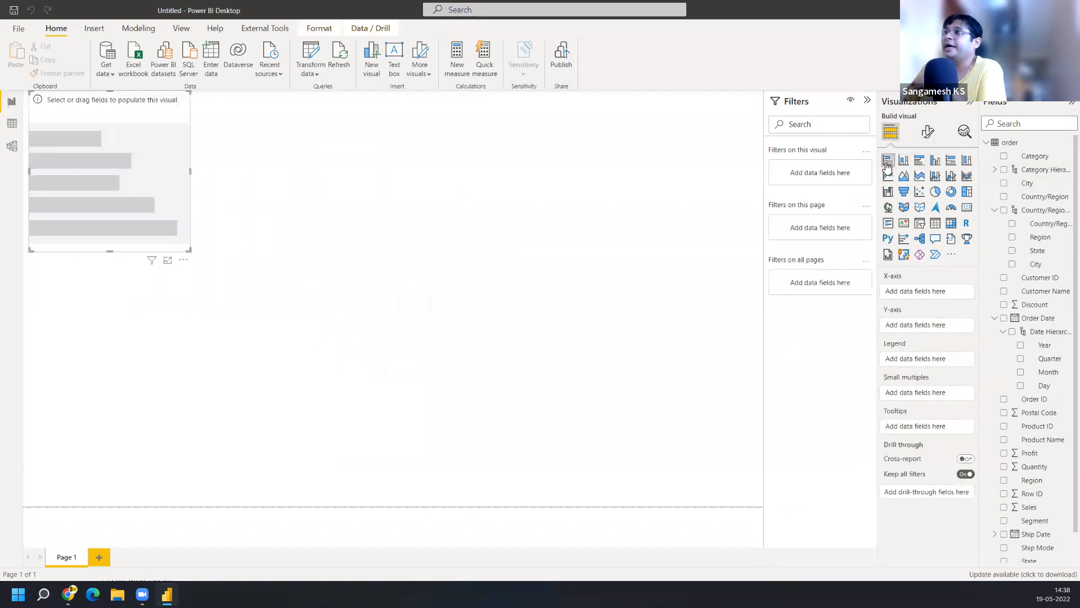
{"action": "left_click_drag", "start_coordinate": [115, 130], "coordinate": [373, 203]}
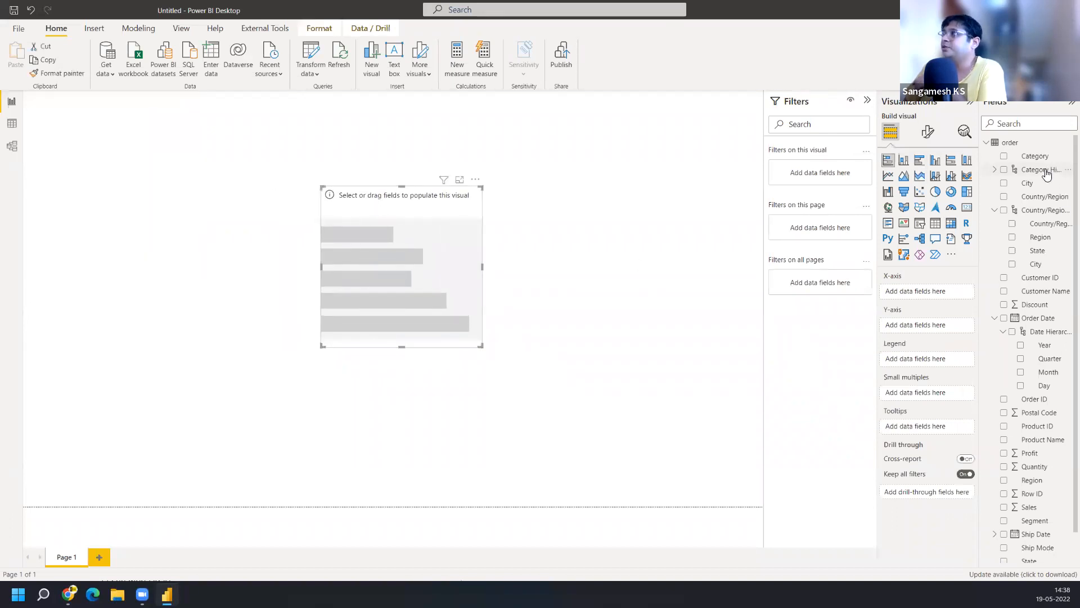
{"action": "left_click_drag", "start_coordinate": [1047, 175], "coordinate": [938, 293]}
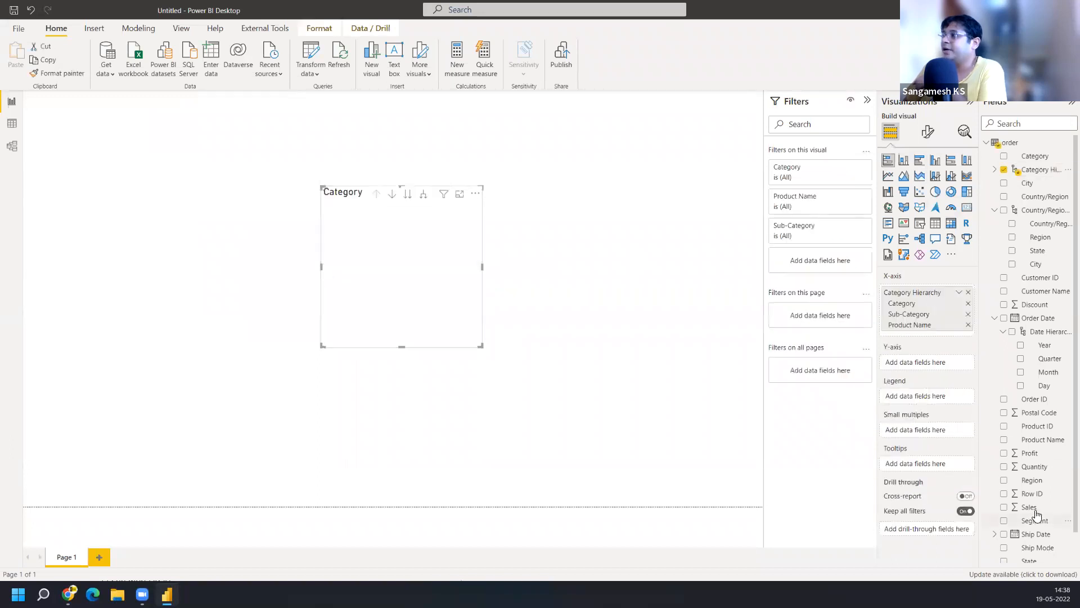
{"action": "left_click_drag", "start_coordinate": [1037, 513], "coordinate": [937, 369]}
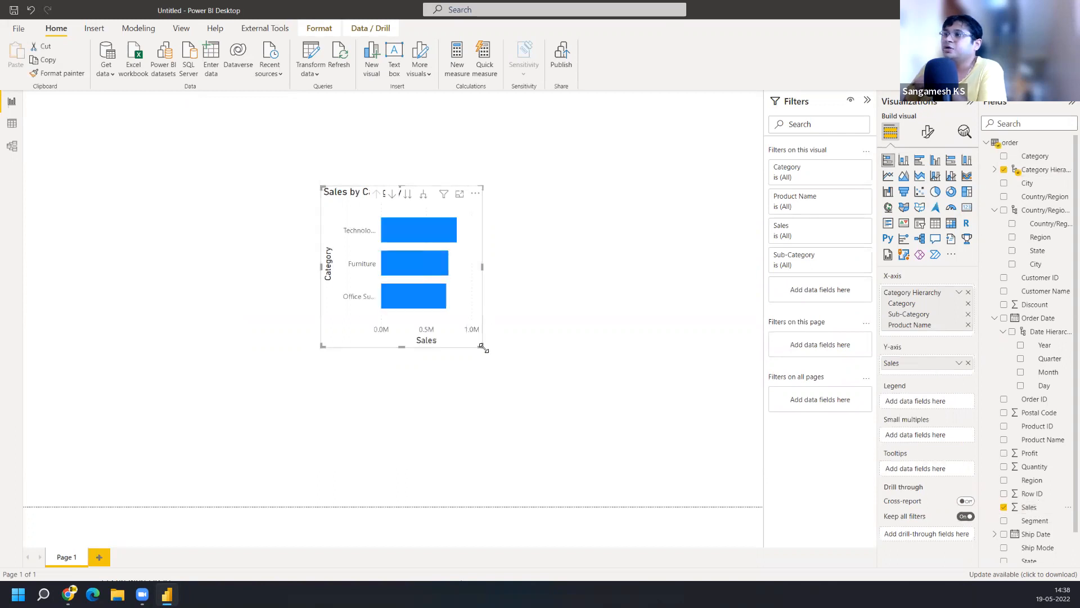
Enlarge the Sales by Category bar chart and expand it through Sub-Category down to the Product Name level
{"action": "left_click_drag", "start_coordinate": [598, 419], "coordinate": [617, 432]}
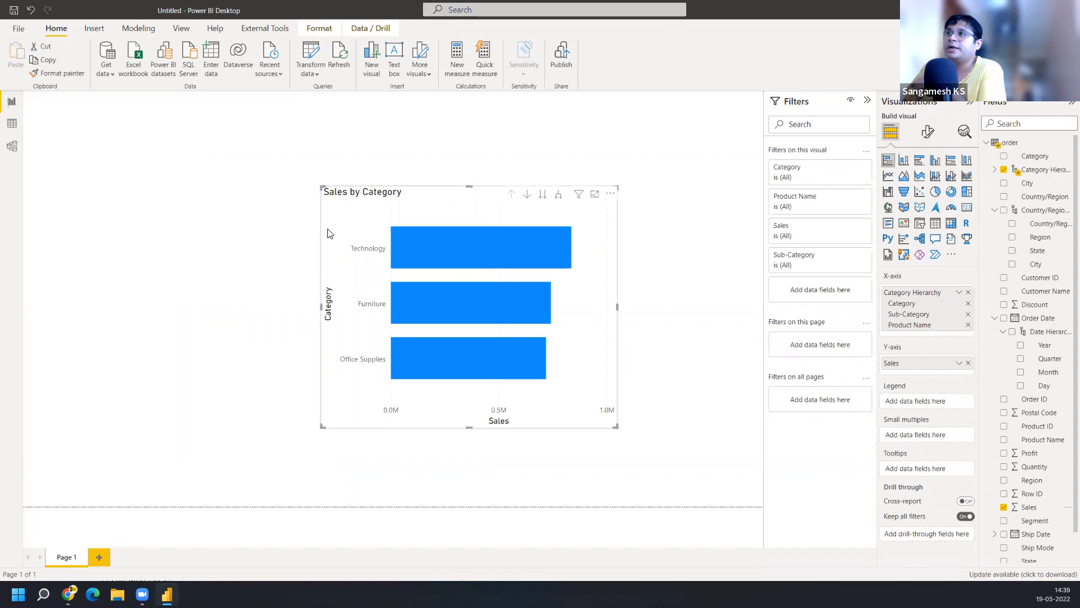
{"action": "left_click_drag", "start_coordinate": [327, 189], "coordinate": [224, 137]}
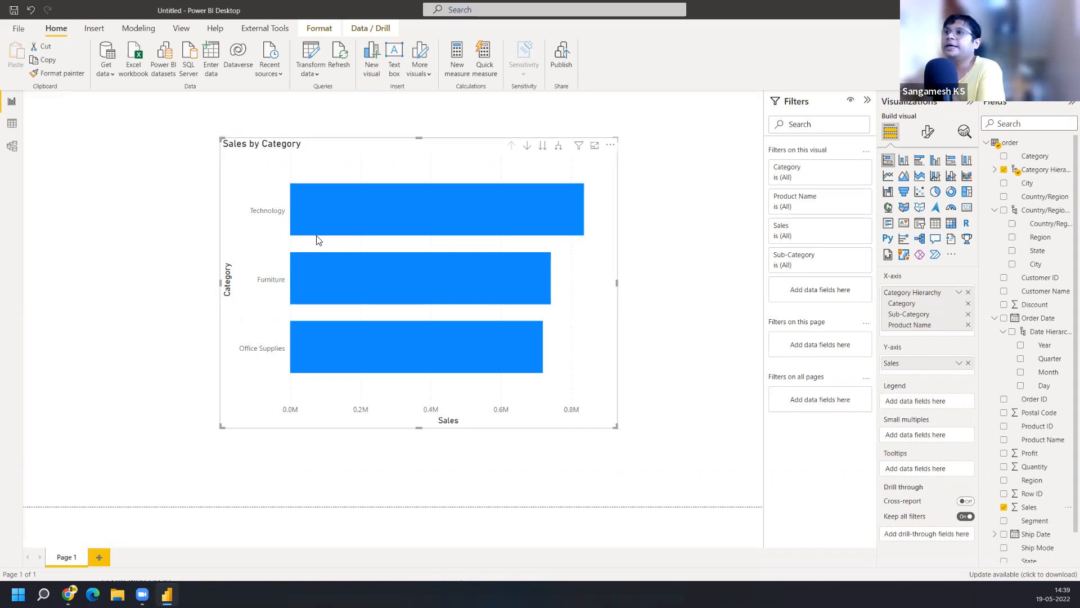
{"action": "left_click", "coordinate": [559, 148]}
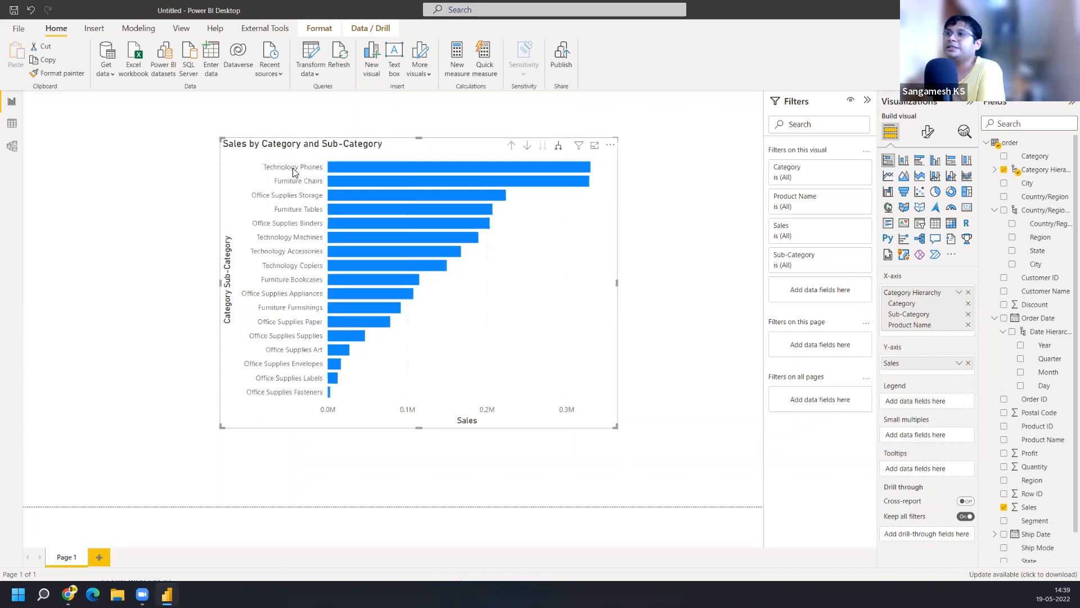
{"action": "left_click", "coordinate": [560, 147]}
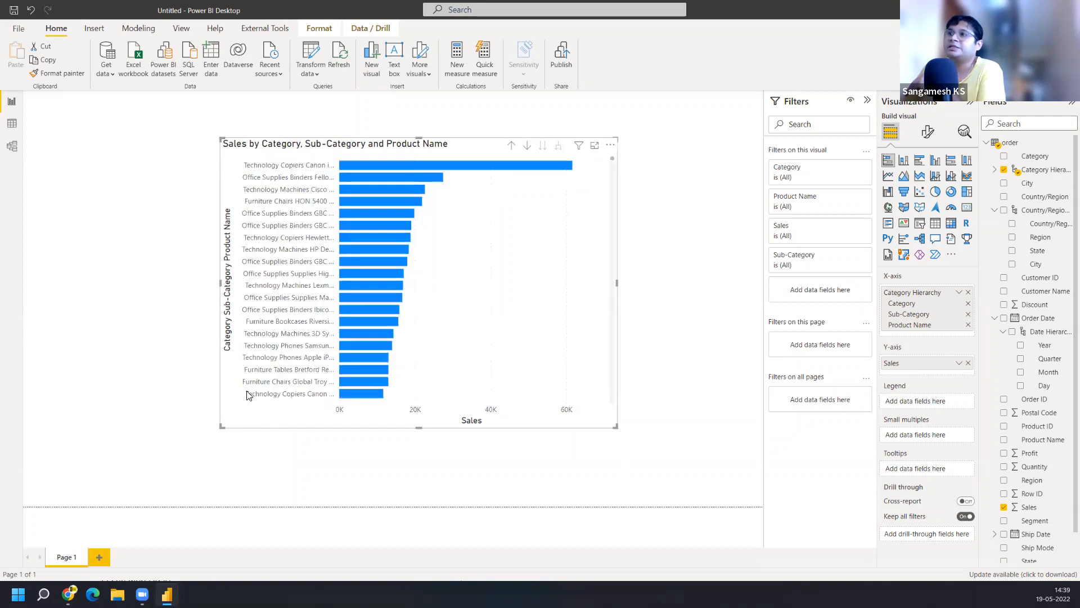
Drill the chart back up to Category, then switch it to the Sub-Category level alone and on to the Product Name level alone
{"action": "left_click", "coordinate": [512, 146]}
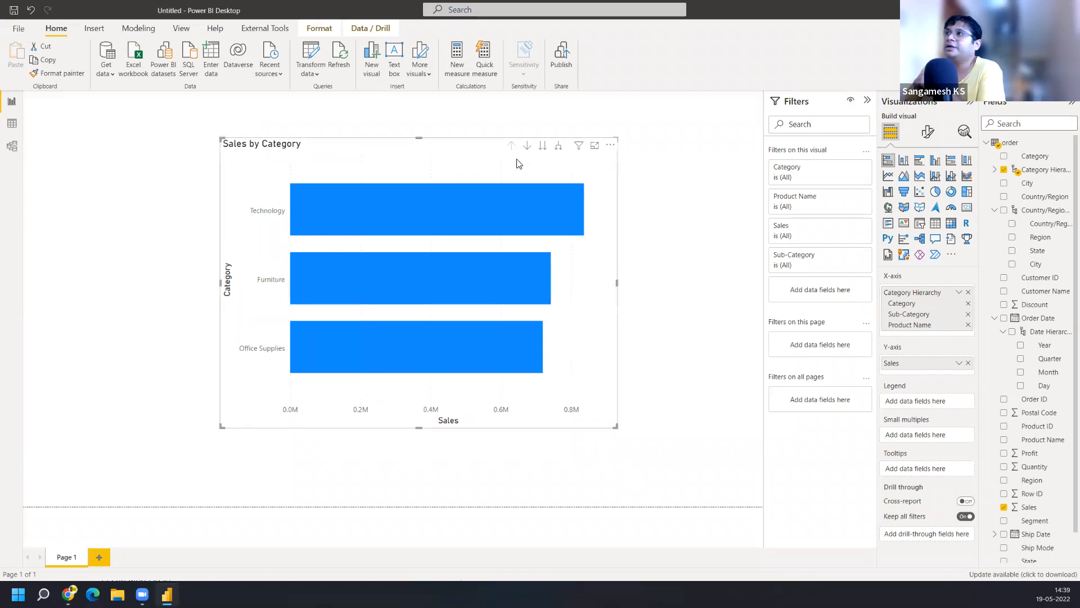
{"action": "left_click", "coordinate": [543, 147]}
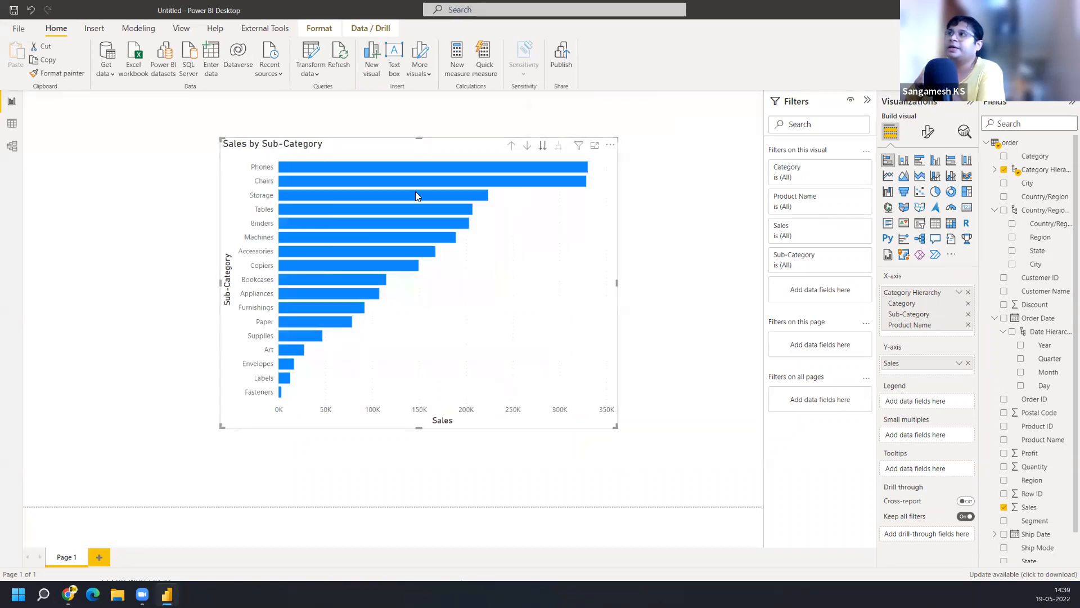
{"action": "left_click", "coordinate": [543, 148]}
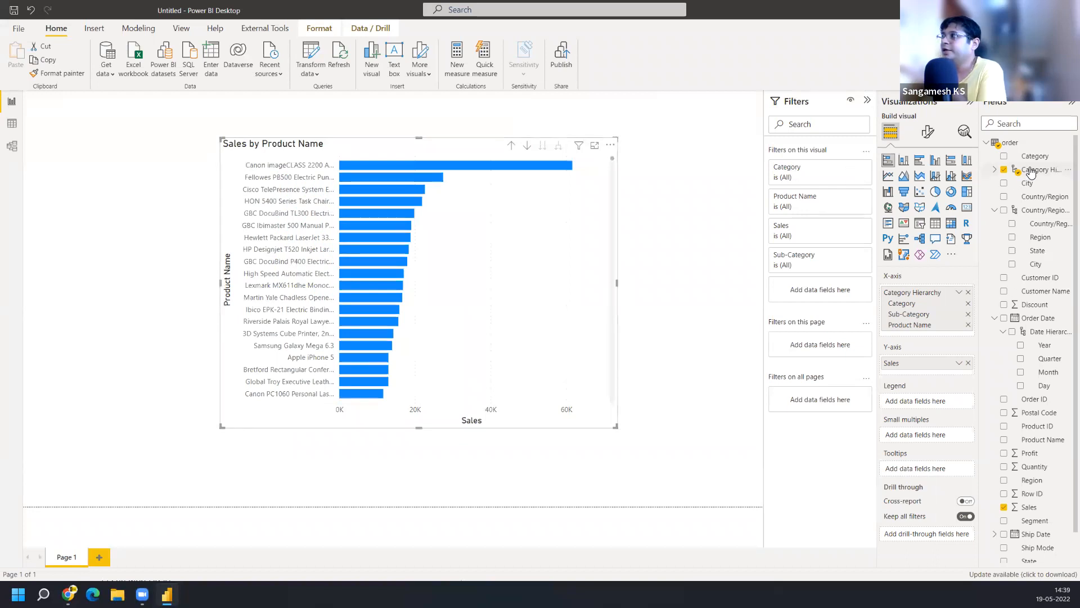
Add the Category level of the Category Hierarchy as the chart's legend and drill up to the Category level
{"action": "left_click_drag", "start_coordinate": [976, 338], "coordinate": [917, 399]}
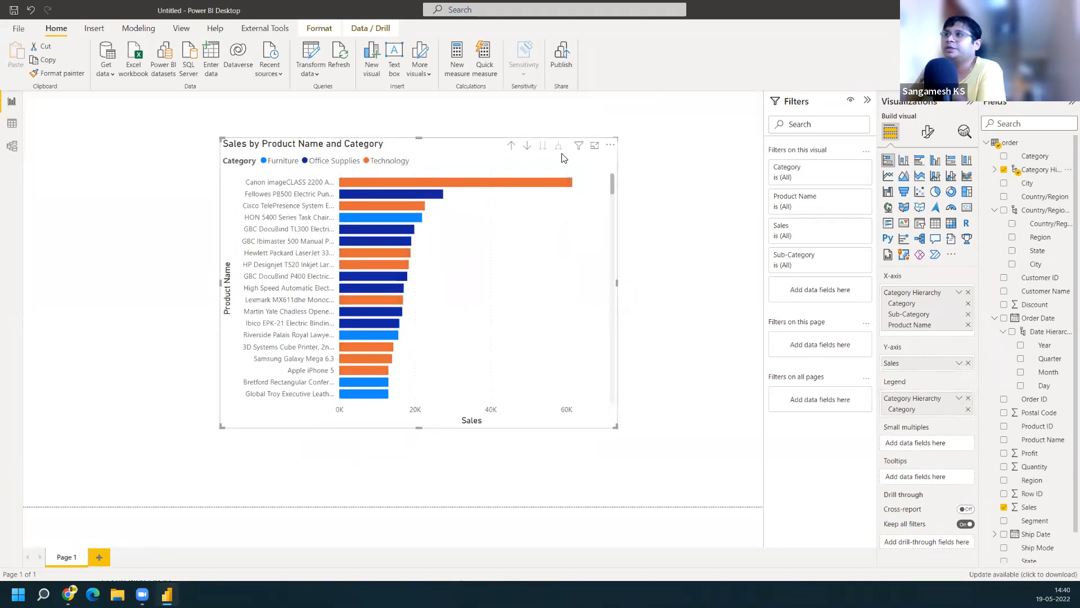
{"action": "left_click", "coordinate": [510, 147]}
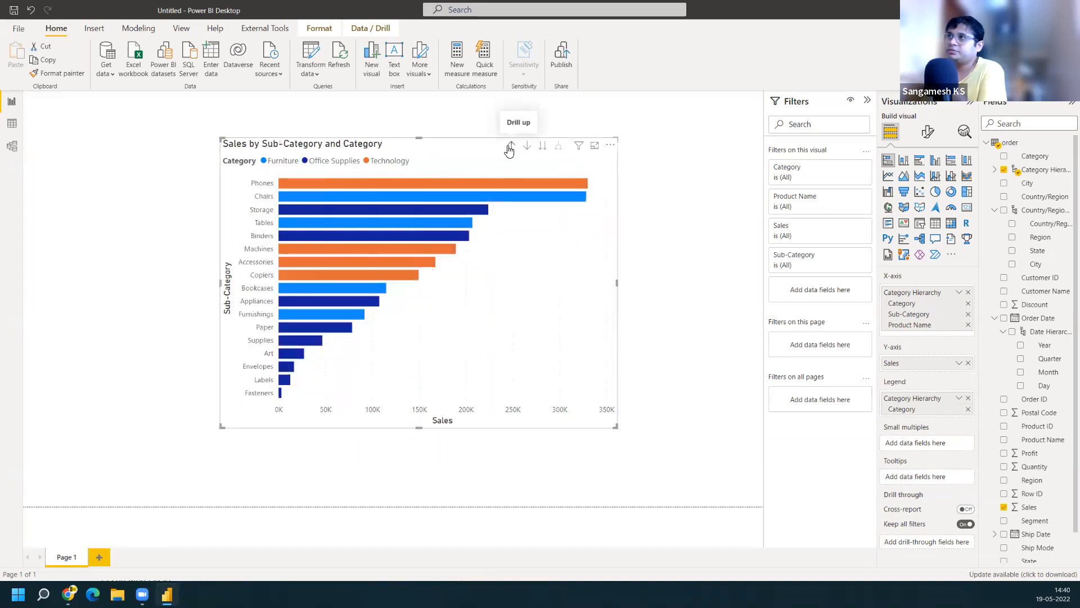
{"action": "left_click", "coordinate": [509, 149]}
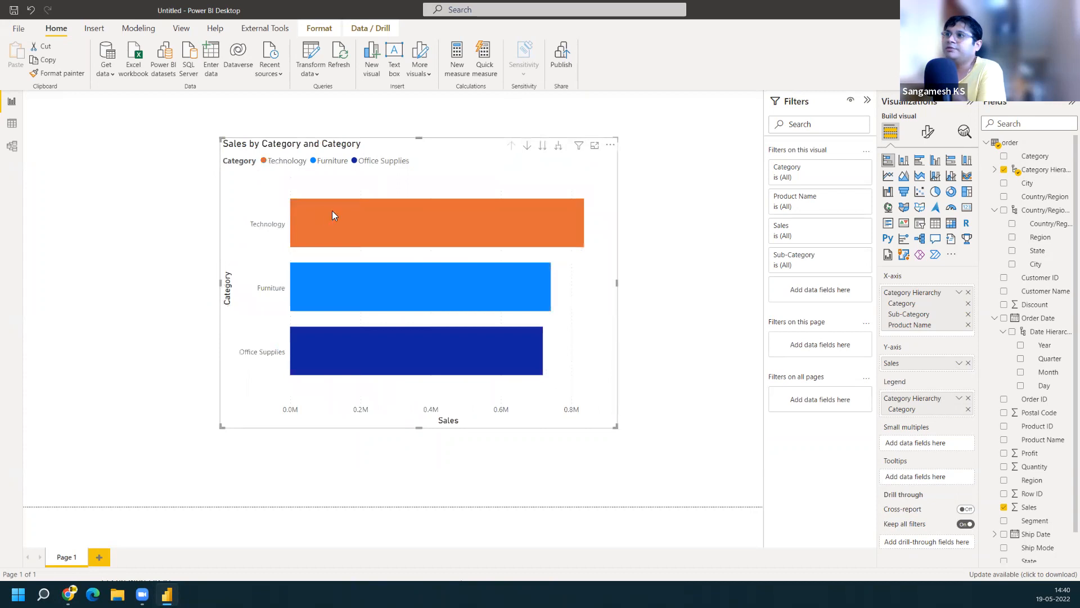
{"action": "mouse_move", "coordinate": [311, 343]}
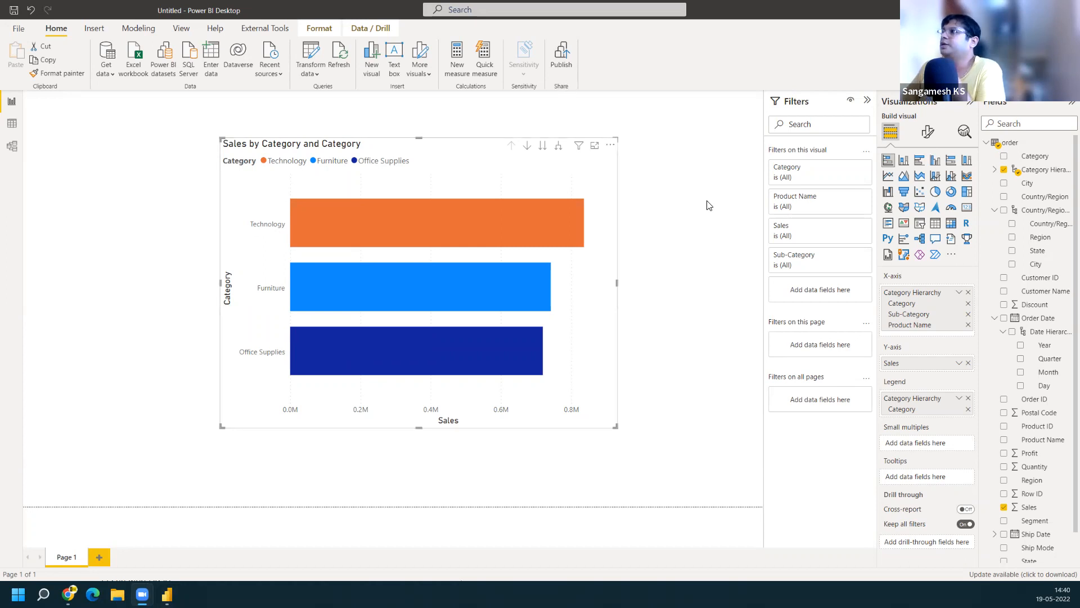
Remove the bar chart and add a line chart with Order Date on the X-axis and Sales on the Y-axis
{"action": "left_click", "coordinate": [610, 147]}
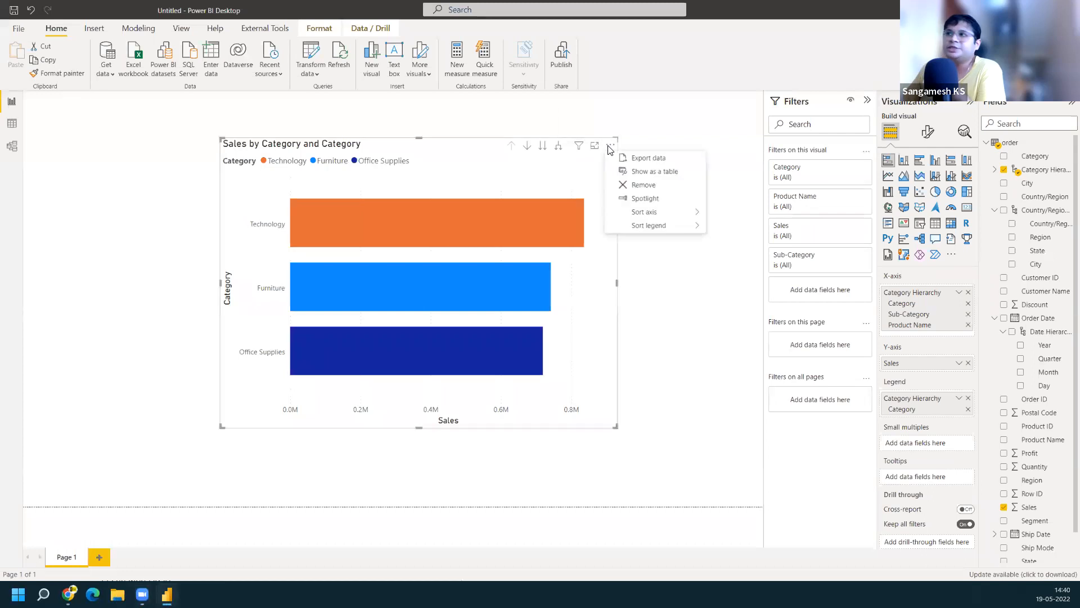
{"action": "left_click", "coordinate": [624, 184]}
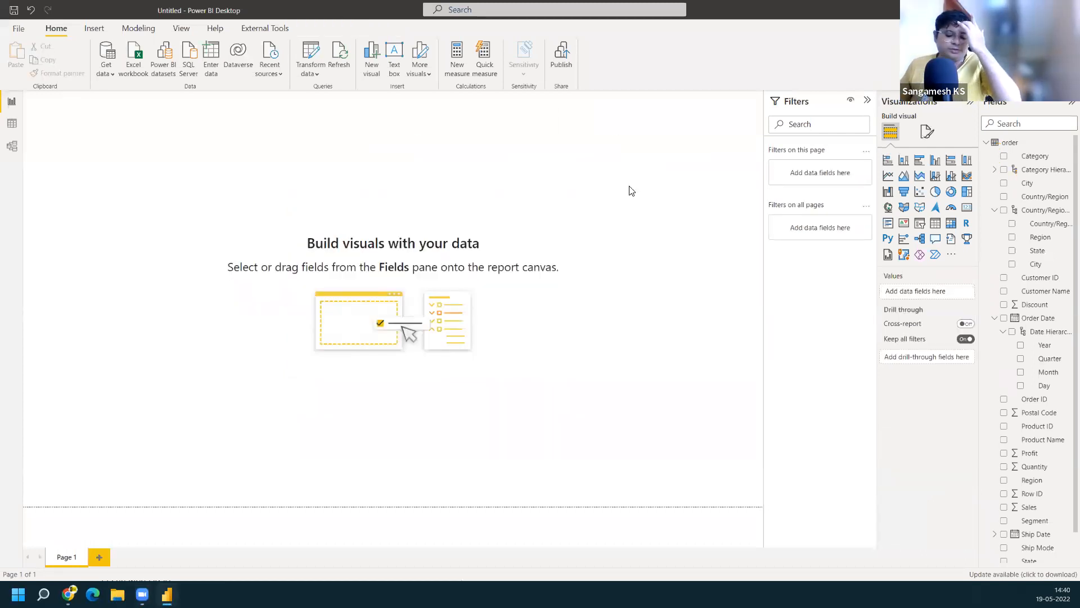
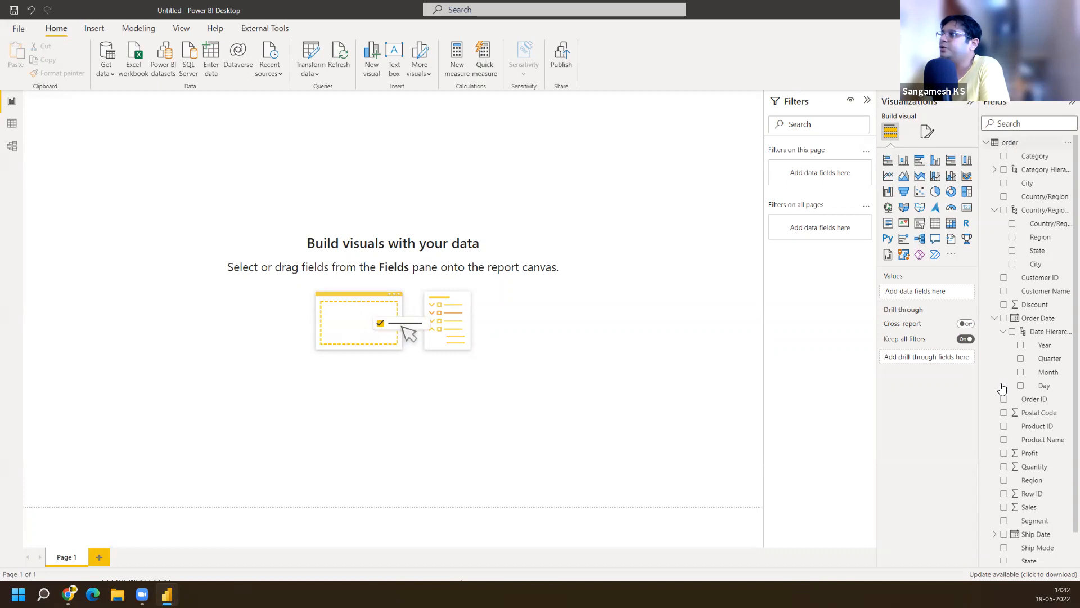
{"action": "left_click", "coordinate": [887, 176]}
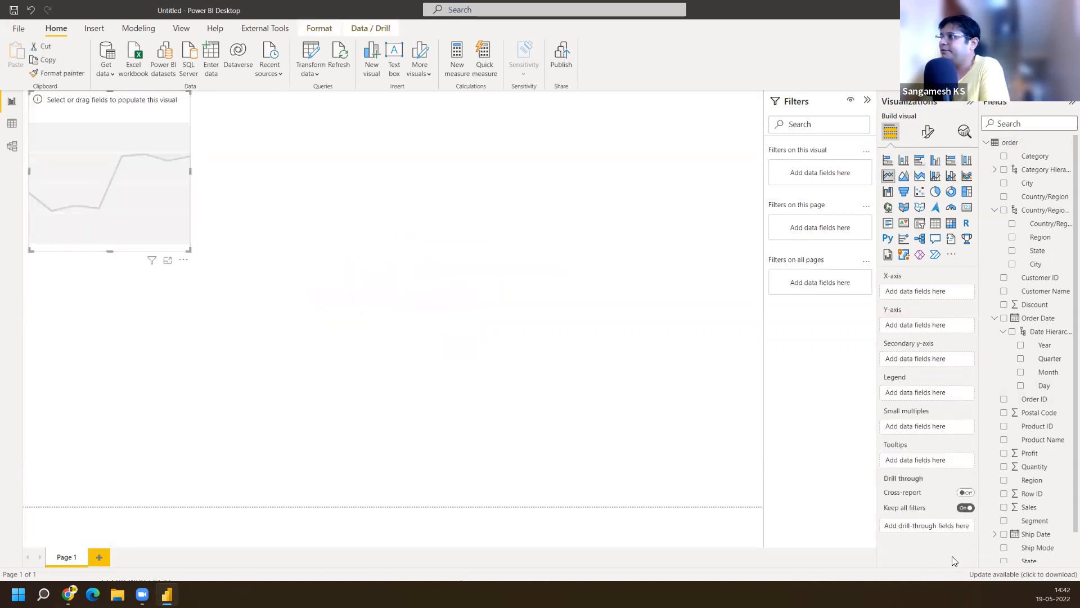
{"action": "left_click_drag", "start_coordinate": [1029, 509], "coordinate": [936, 321]}
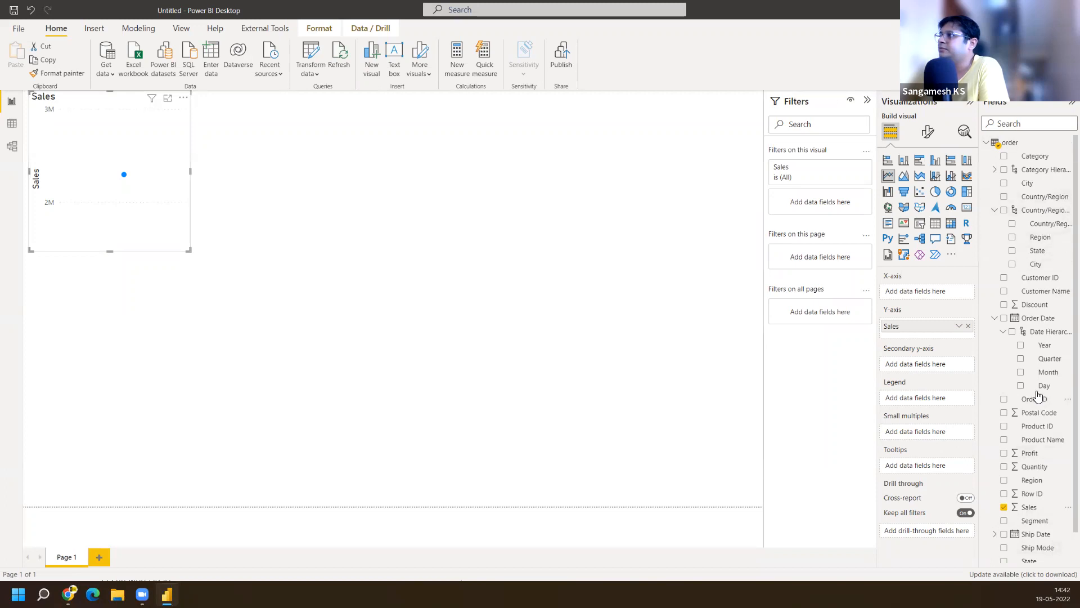
{"action": "left_click_drag", "start_coordinate": [1038, 318], "coordinate": [1000, 339]}
{"action": "left_click_drag", "start_coordinate": [927, 323], "coordinate": [936, 292]}
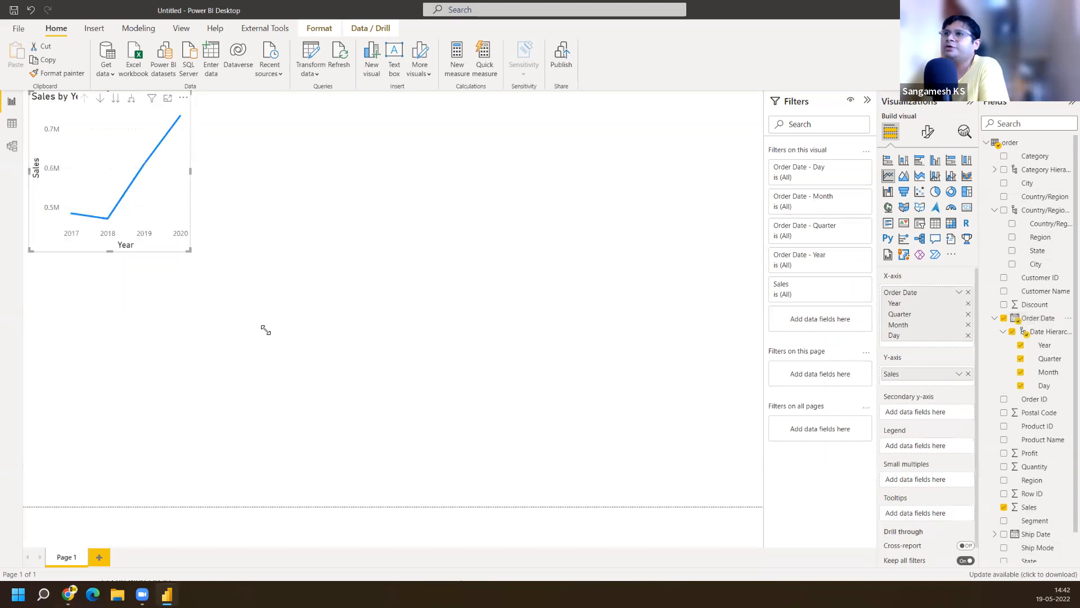
Enlarge the line chart and expand its Order Date hierarchy through Quarter down to the Month level
{"action": "left_click_drag", "start_coordinate": [266, 330], "coordinate": [340, 381]}
{"action": "left_click", "coordinate": [282, 100]}
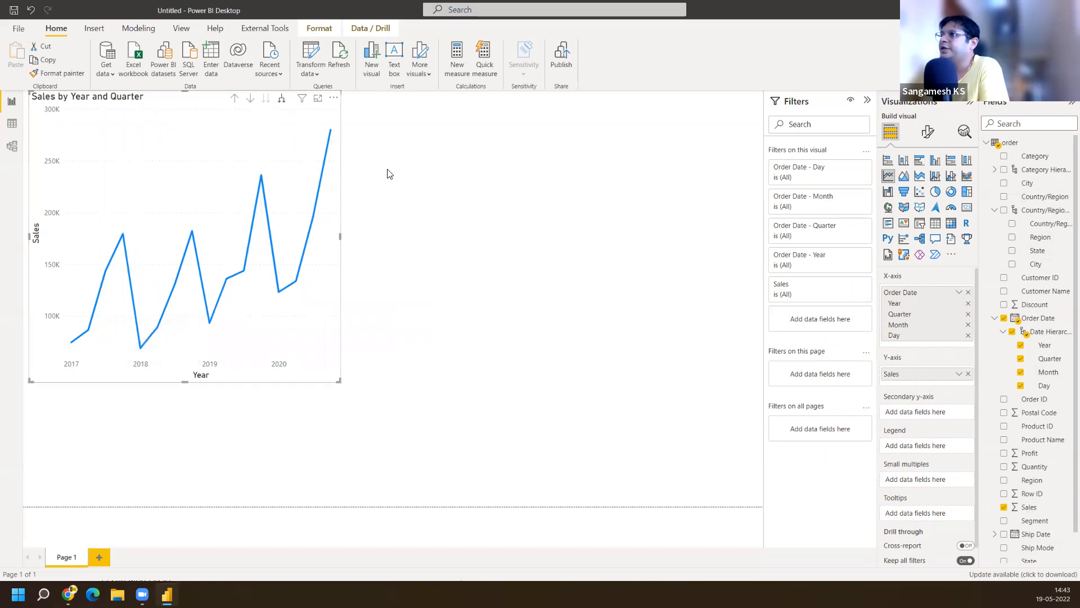
{"action": "left_click", "coordinate": [282, 100]}
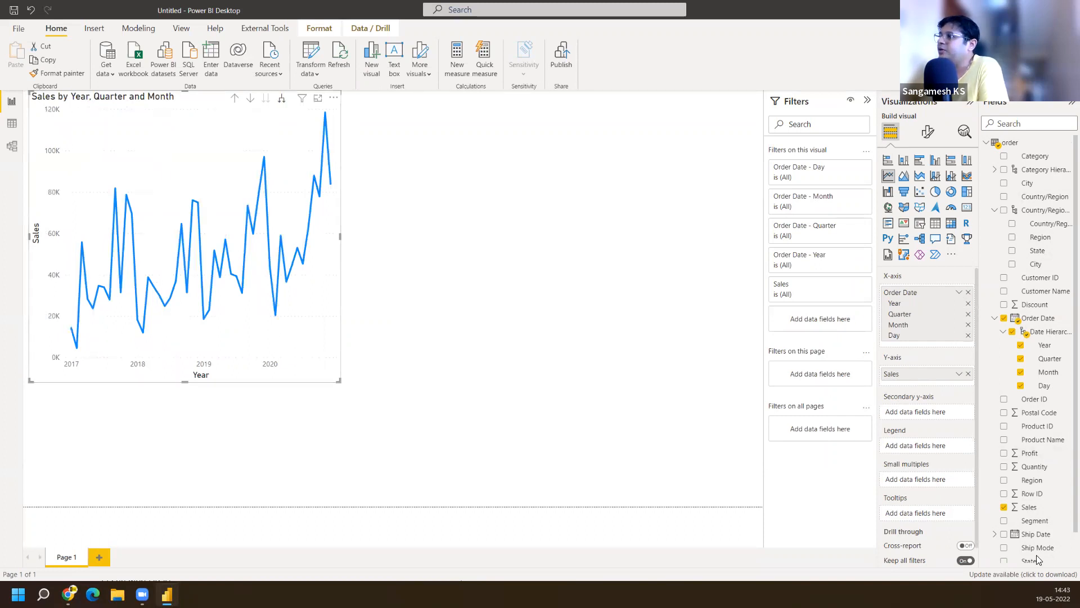
Plot Profit on the line chart's secondary y-axis, and widen and move the chart to fill the middle of the page
{"action": "scroll", "coordinate": [1047, 486], "scroll_direction": "down", "scroll_amount": 1}
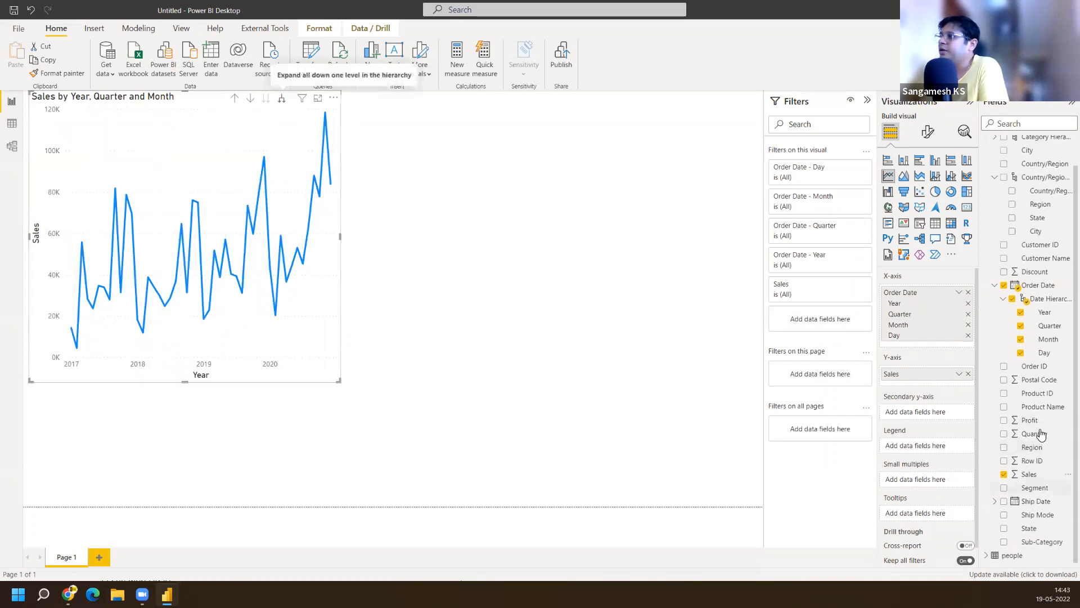
{"action": "left_click_drag", "start_coordinate": [1029, 420], "coordinate": [930, 408]}
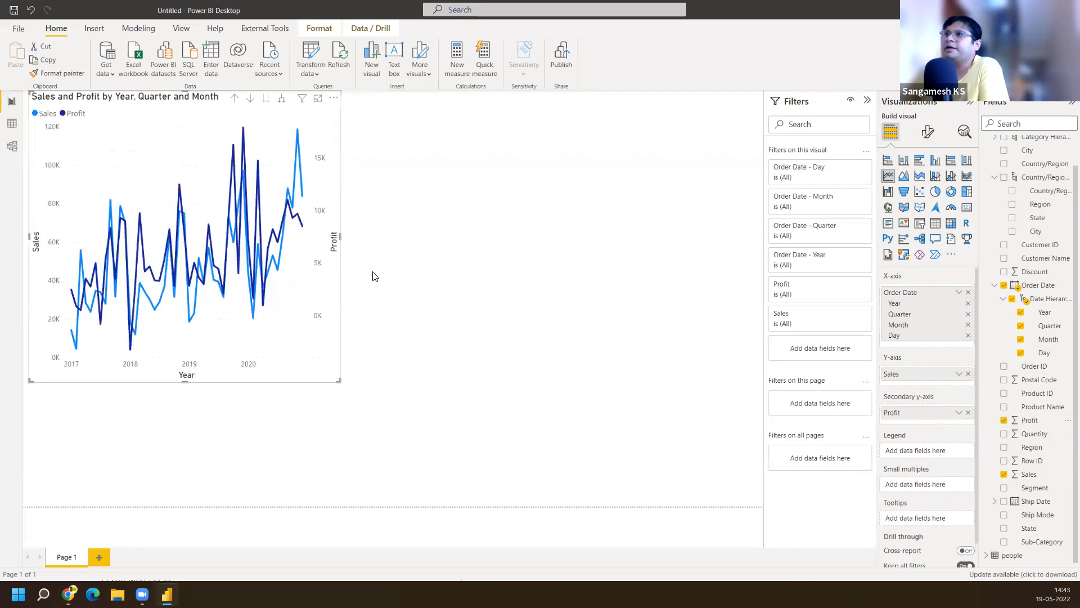
{"action": "left_click_drag", "start_coordinate": [337, 235], "coordinate": [655, 250]}
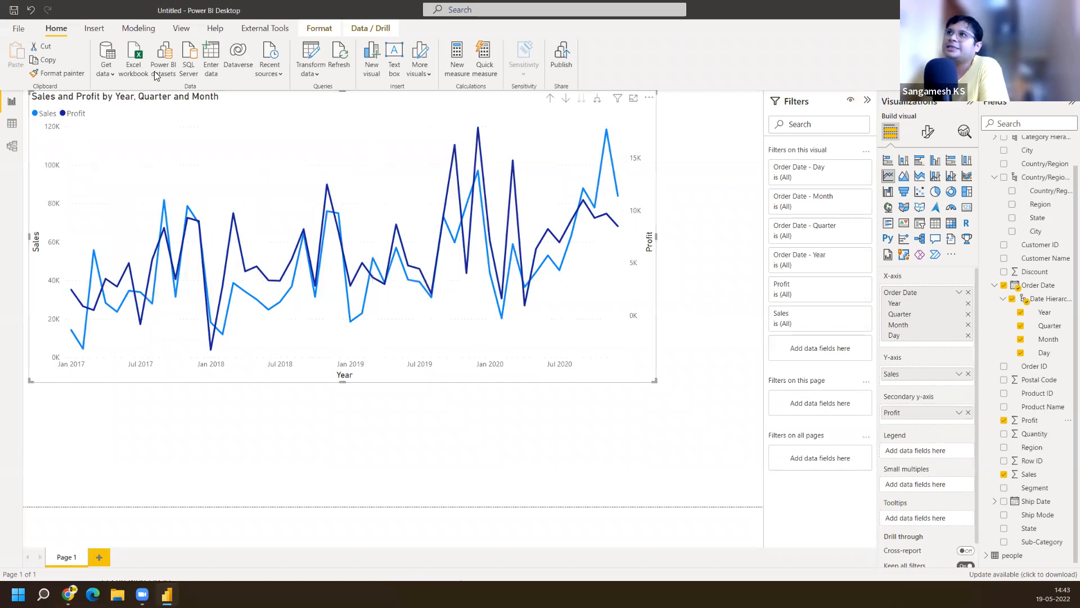
{"action": "mouse_move", "coordinate": [333, 170]}
{"action": "left_mouse_down"}
{"action": "mouse_move", "coordinate": [336, 181]}
{"action": "mouse_move", "coordinate": [329, 167]}
{"action": "left_mouse_up"}
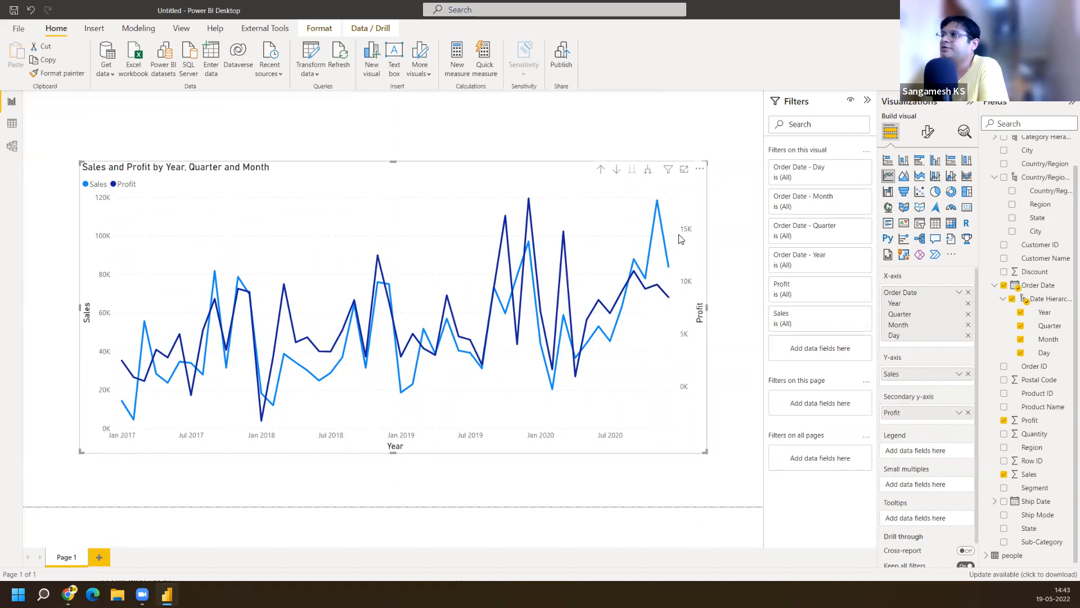
Check the late 2020 data points and move Profit from the secondary y-axis to the Y-axis alongside Sales
{"action": "mouse_move", "coordinate": [635, 321]}
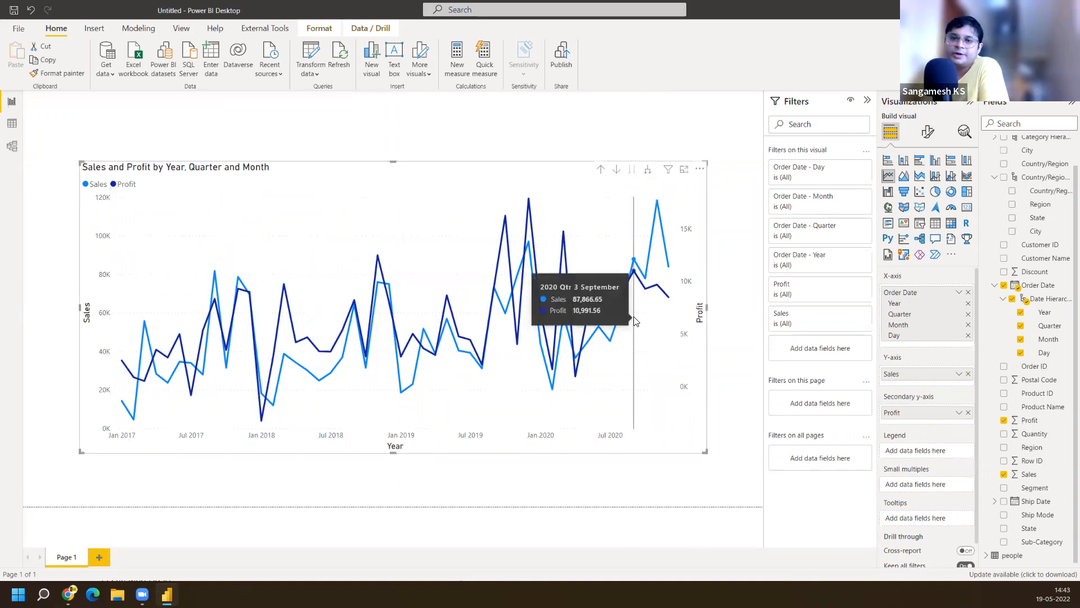
{"action": "mouse_move", "coordinate": [659, 336]}
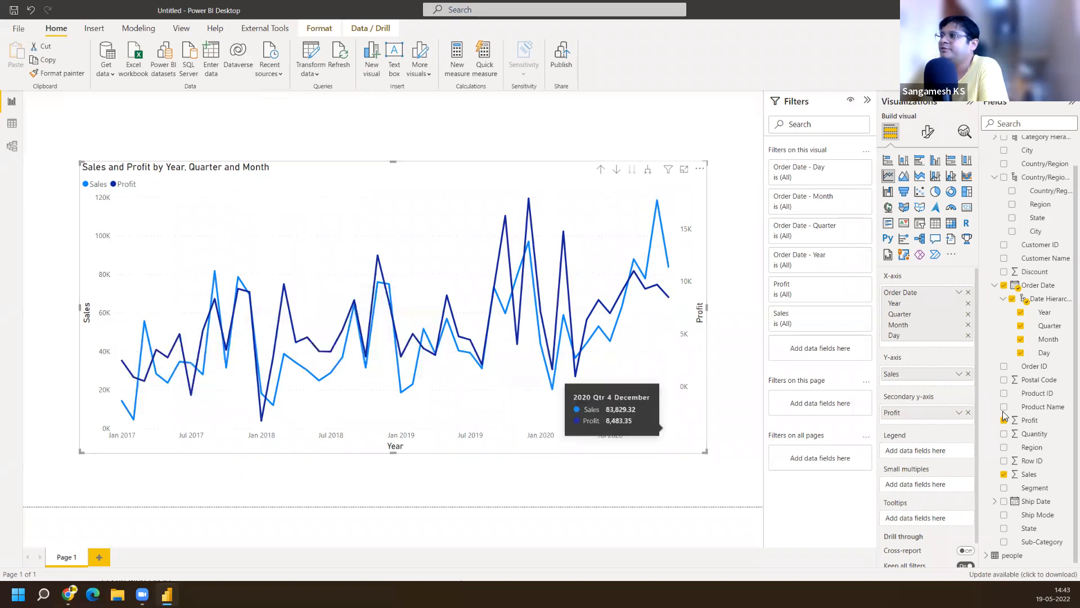
{"action": "left_click_drag", "start_coordinate": [924, 415], "coordinate": [934, 383]}
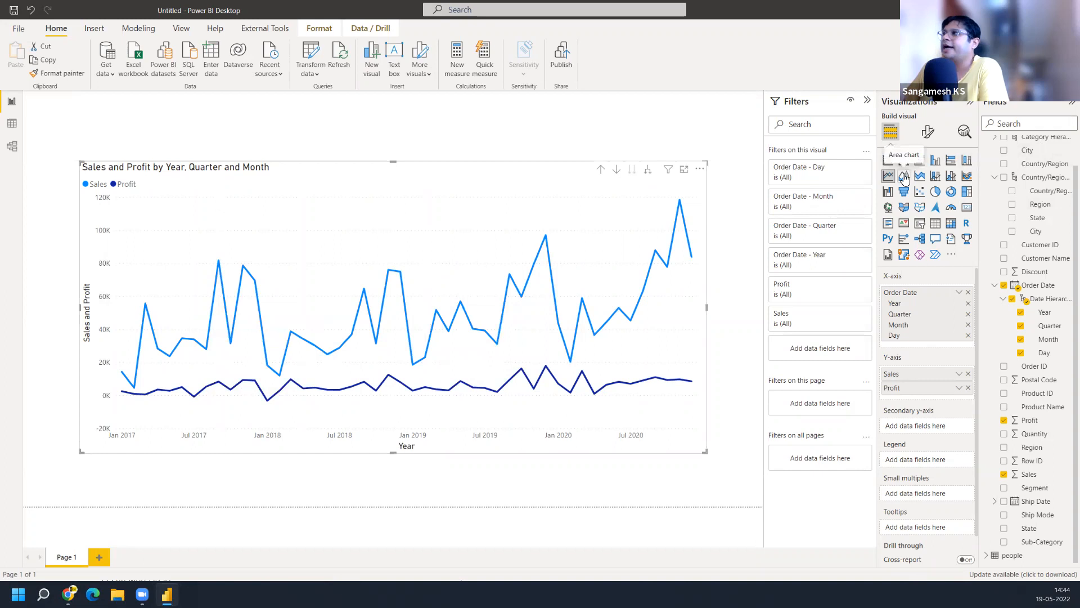
Try the Sales and Profit chart as an area chart and as a stacked area chart
{"action": "left_click", "coordinate": [904, 177]}
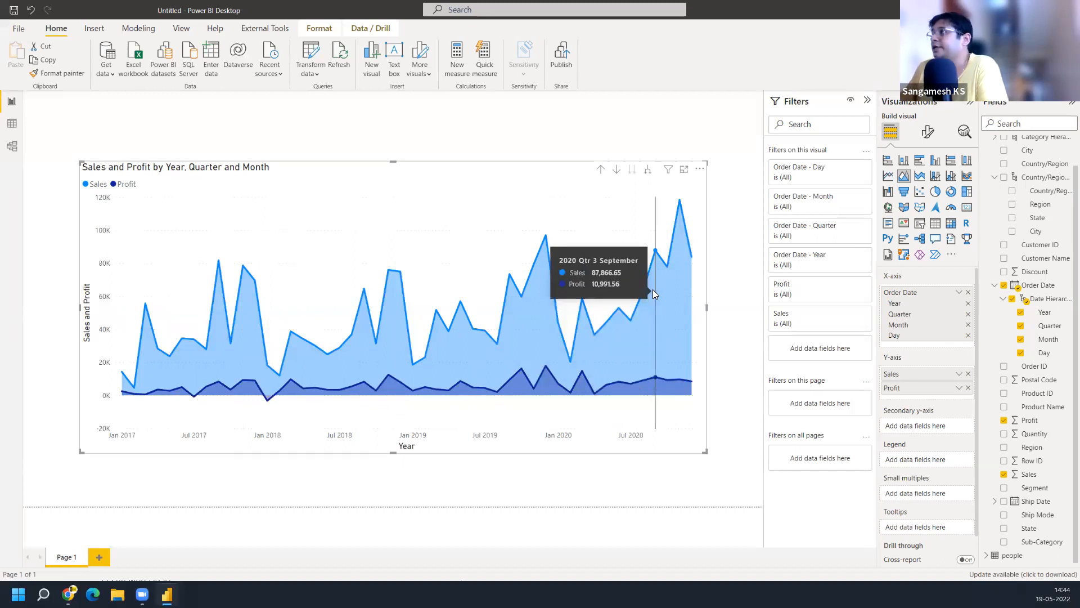
{"action": "left_click", "coordinate": [920, 179]}
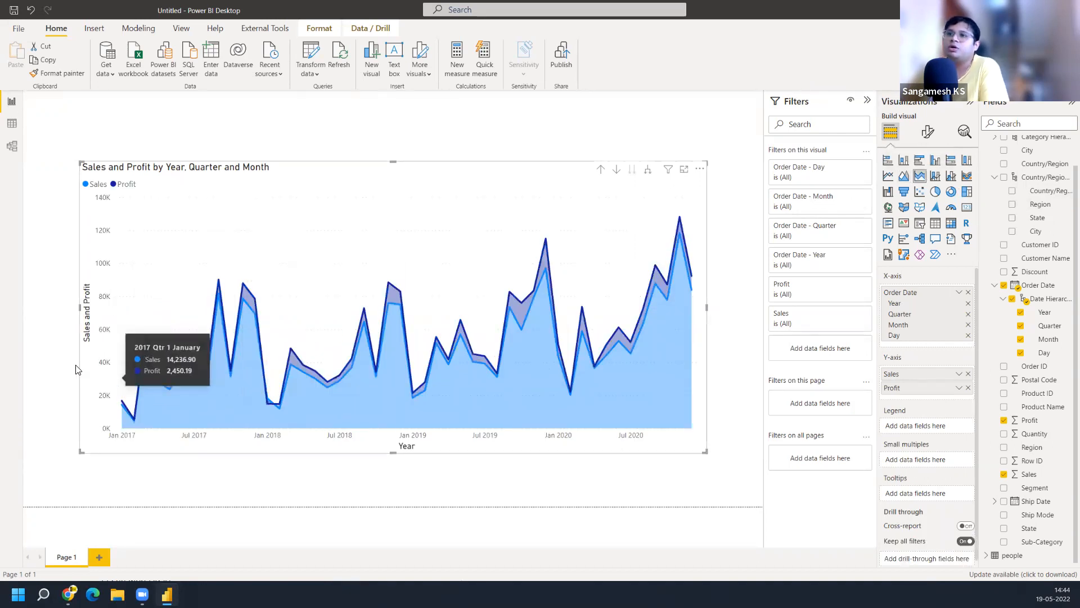
{"action": "mouse_move", "coordinate": [124, 415]}
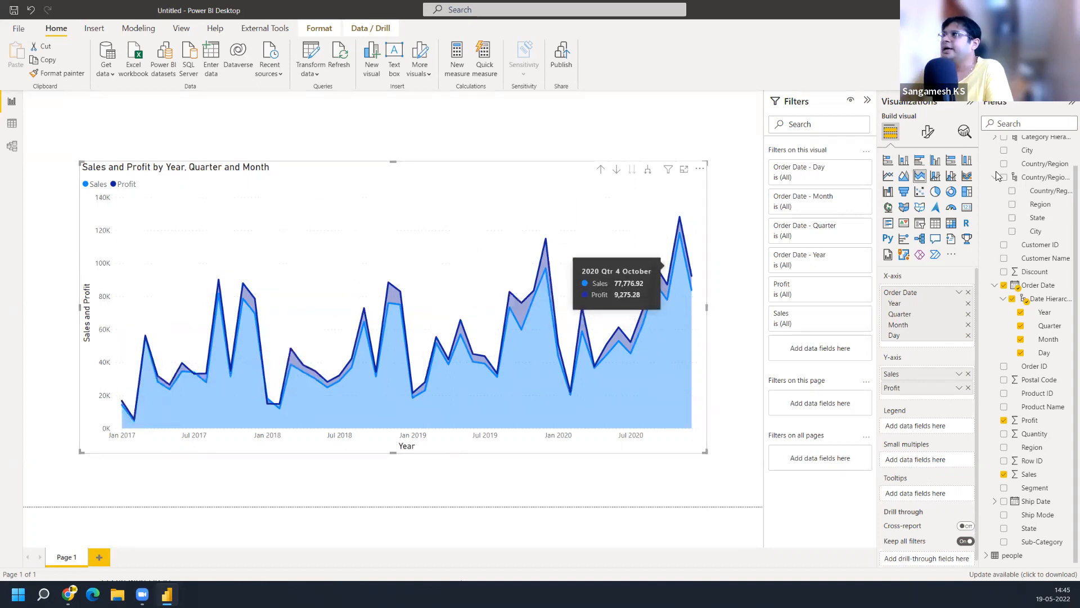
Convert the chart to a line and stacked column chart with Sales on the line y-axis and Profit on the column y-axis
{"action": "left_click", "coordinate": [934, 179]}
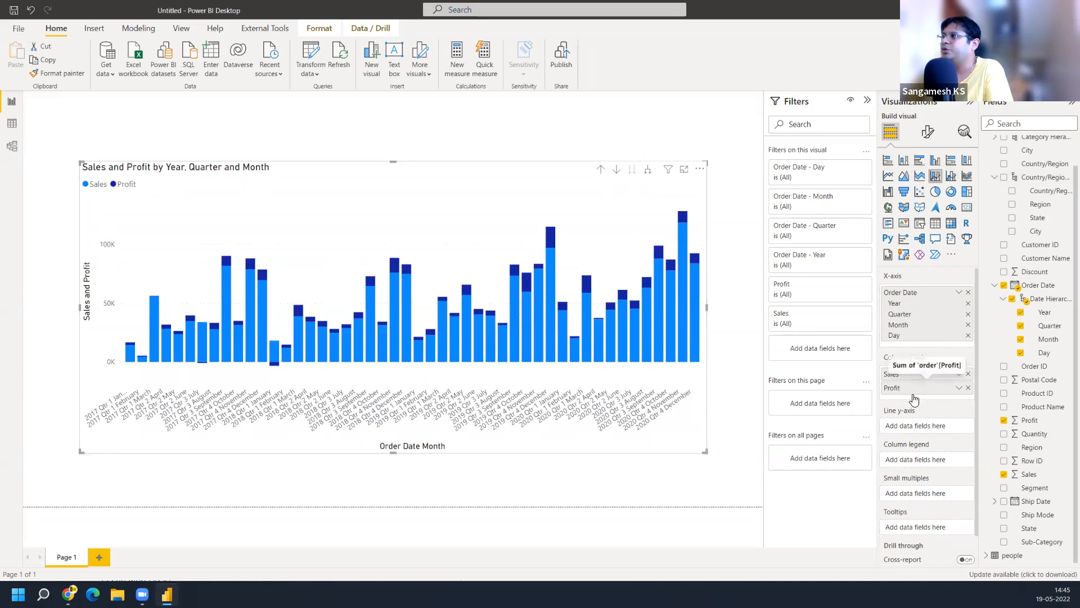
{"action": "left_click_drag", "start_coordinate": [899, 379], "coordinate": [895, 428]}
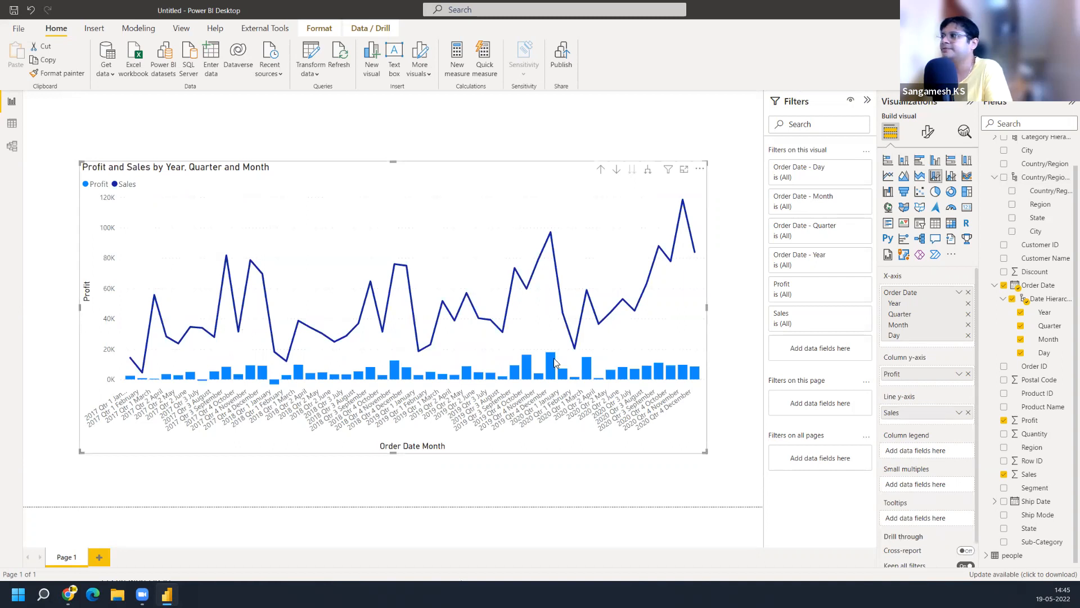
Clear Sales and Profit from the combo chart's y-axes and place Profit alone on the line y-axis
{"action": "left_click_drag", "start_coordinate": [900, 415], "coordinate": [923, 414]}
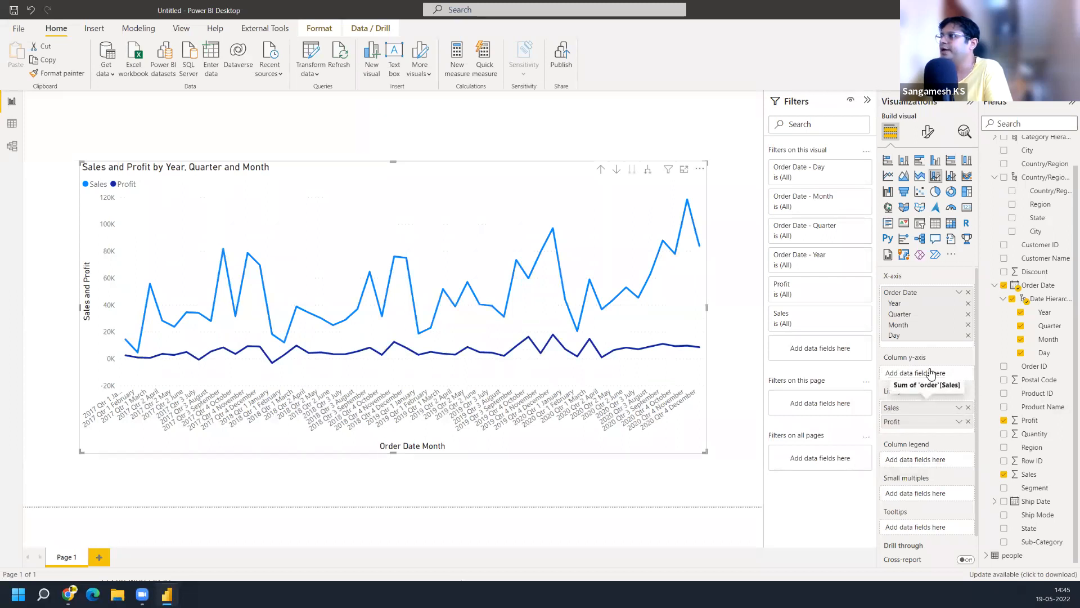
{"action": "left_click", "coordinate": [968, 407]}
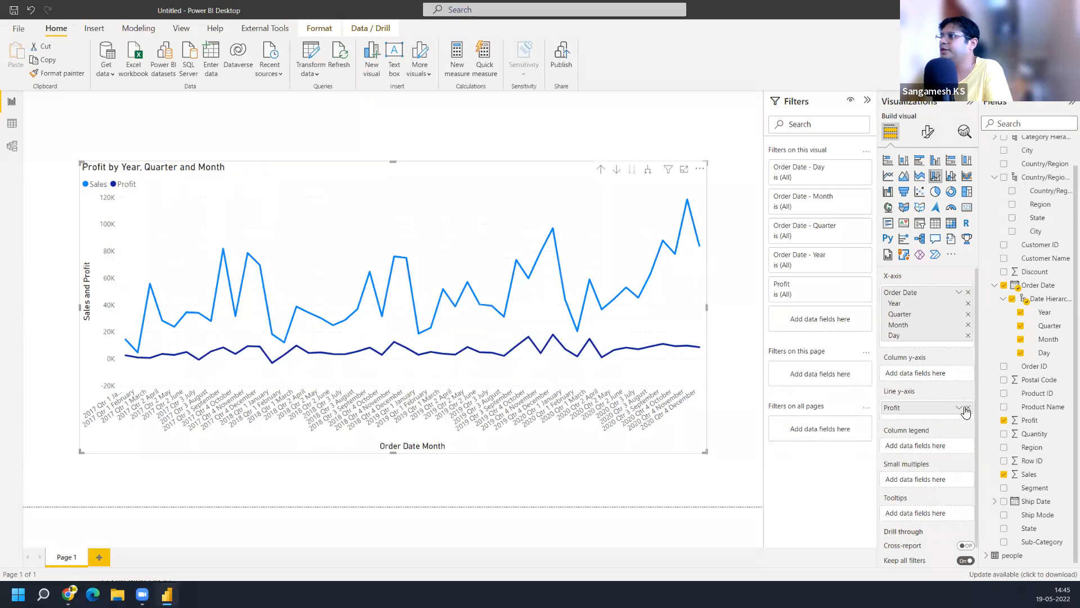
{"action": "left_click", "coordinate": [968, 407]}
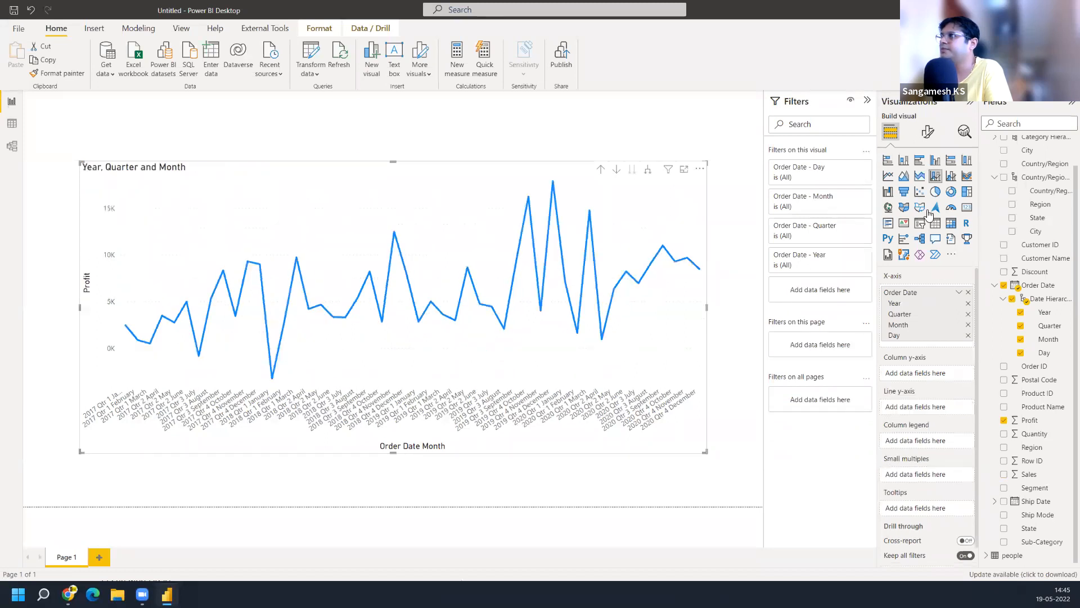
{"action": "left_click_drag", "start_coordinate": [1028, 423], "coordinate": [916, 407]}
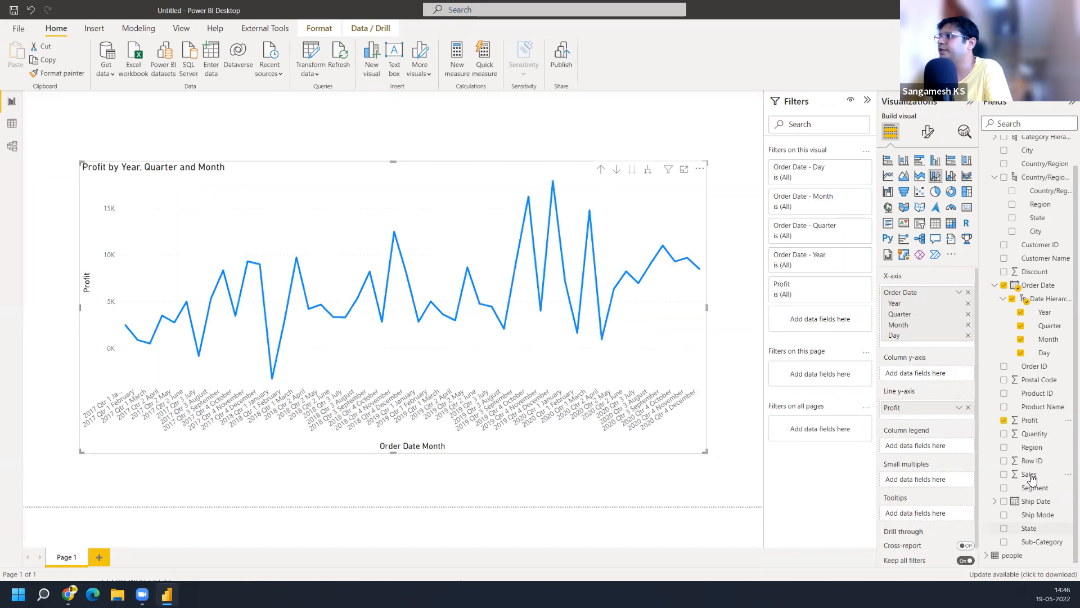
Add Sales to the combo chart's column y-axis and split the columns by Category with the column legend
{"action": "left_click_drag", "start_coordinate": [1031, 477], "coordinate": [932, 377]}
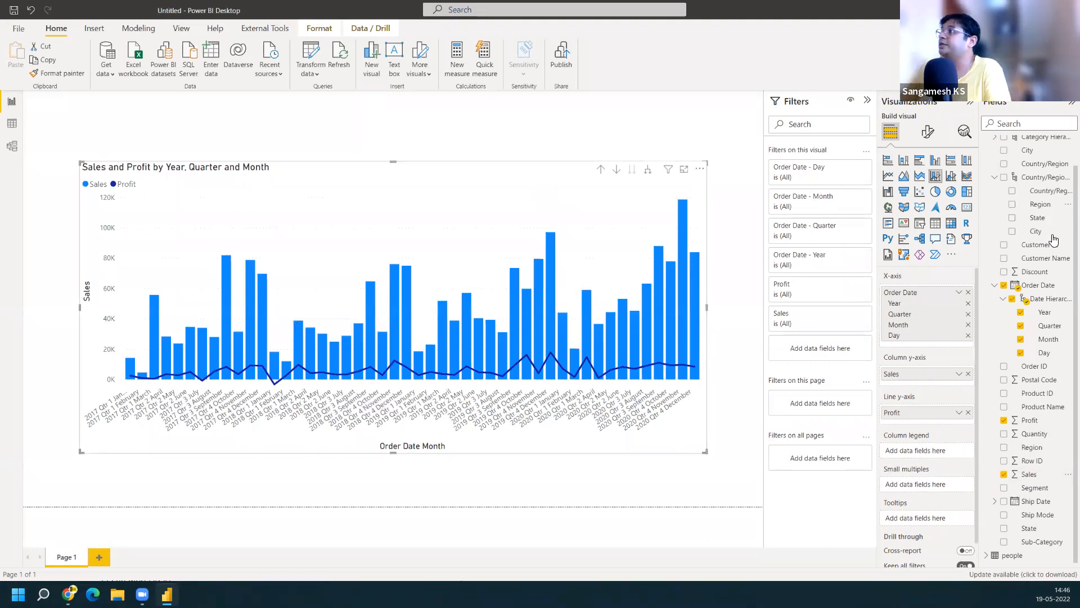
{"action": "scroll", "coordinate": [1046, 197], "scroll_direction": "up", "scroll_amount": 1}
{"action": "scroll", "coordinate": [1046, 197], "scroll_direction": "up", "scroll_amount": 2}
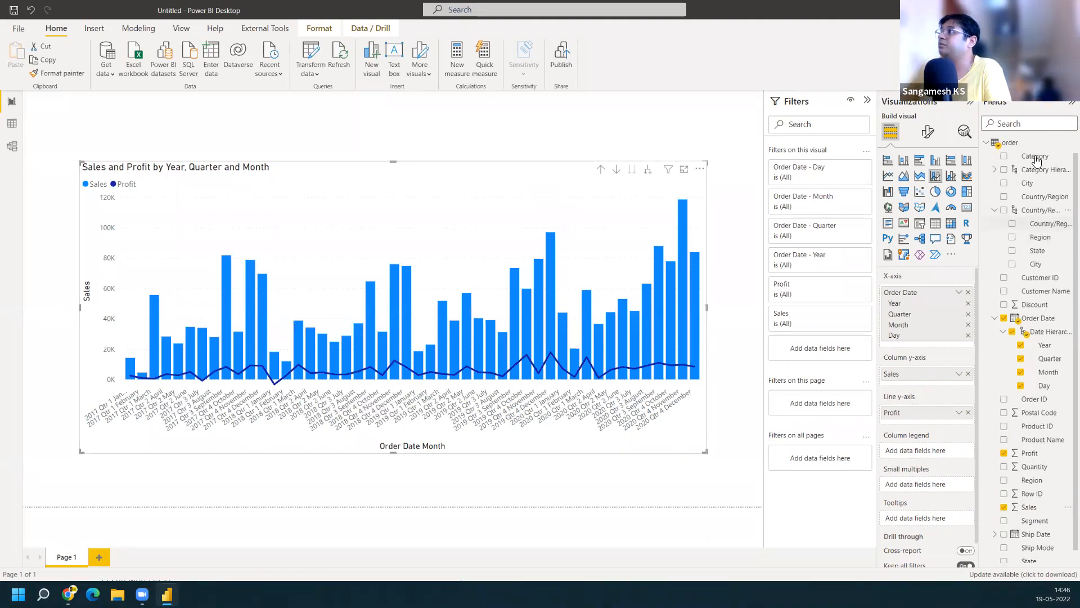
{"action": "left_click_drag", "start_coordinate": [1035, 156], "coordinate": [931, 456]}
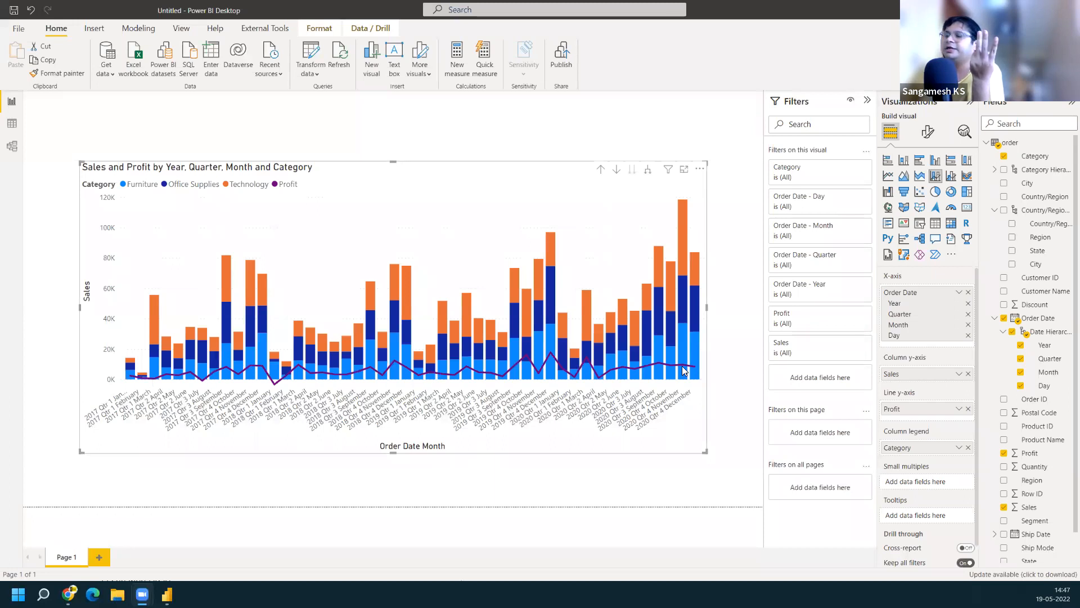
{"action": "mouse_move", "coordinate": [684, 370]}
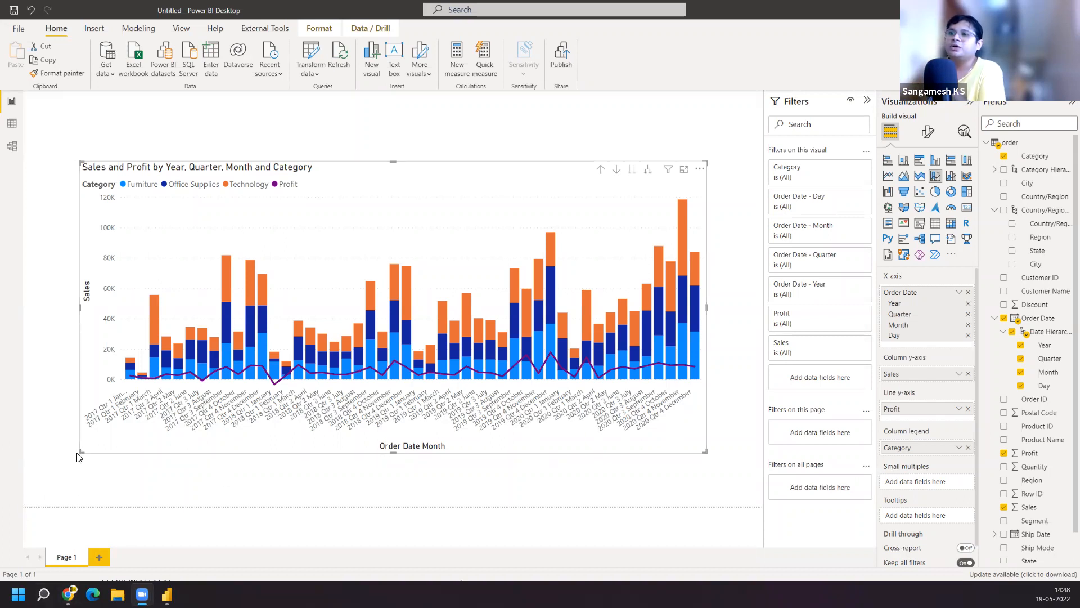
Shrink the combo chart toward the page's right side and set it to a line and stacked column chart
{"action": "left_click_drag", "start_coordinate": [80, 451], "coordinate": [490, 345]}
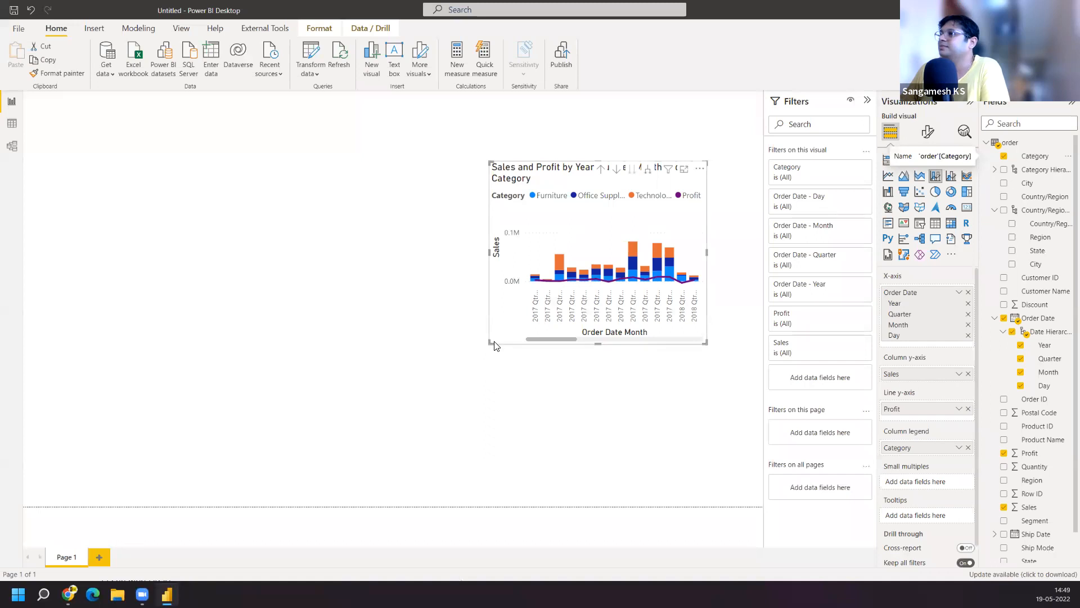
{"action": "left_click_drag", "start_coordinate": [493, 344], "coordinate": [387, 396]}
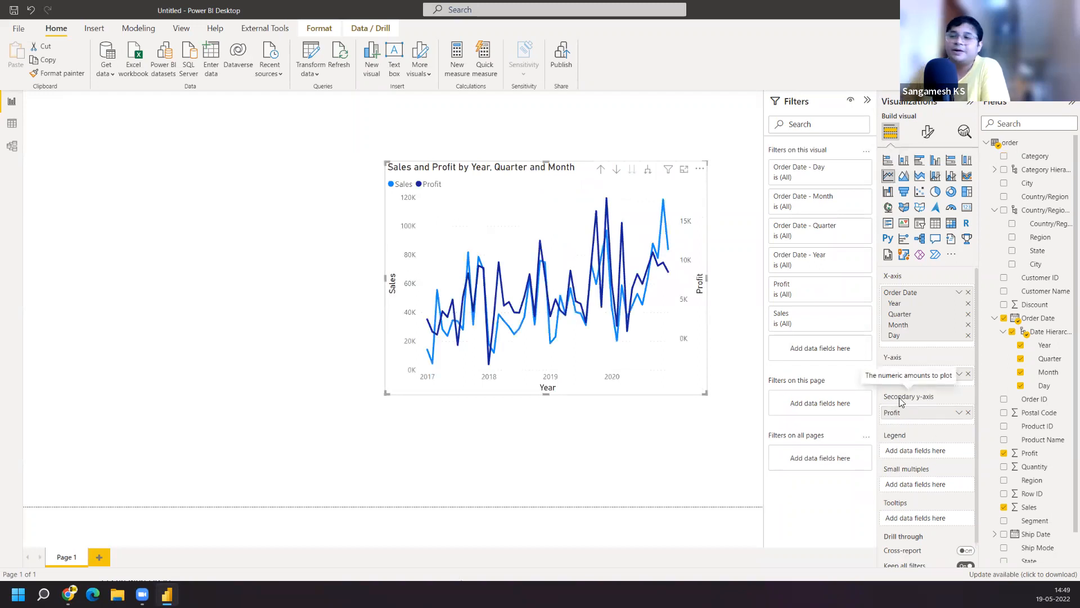
{"action": "left_click", "coordinate": [936, 178]}
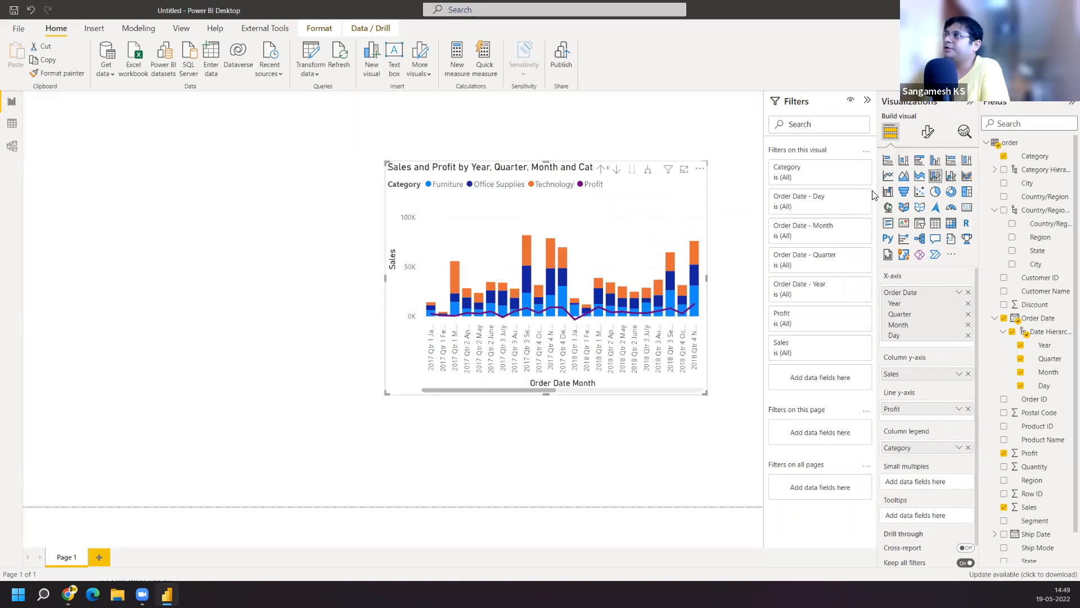
Convert the visual to a line and clustered column chart and inspect its monthly columns in focus mode
{"action": "left_click", "coordinate": [950, 176]}
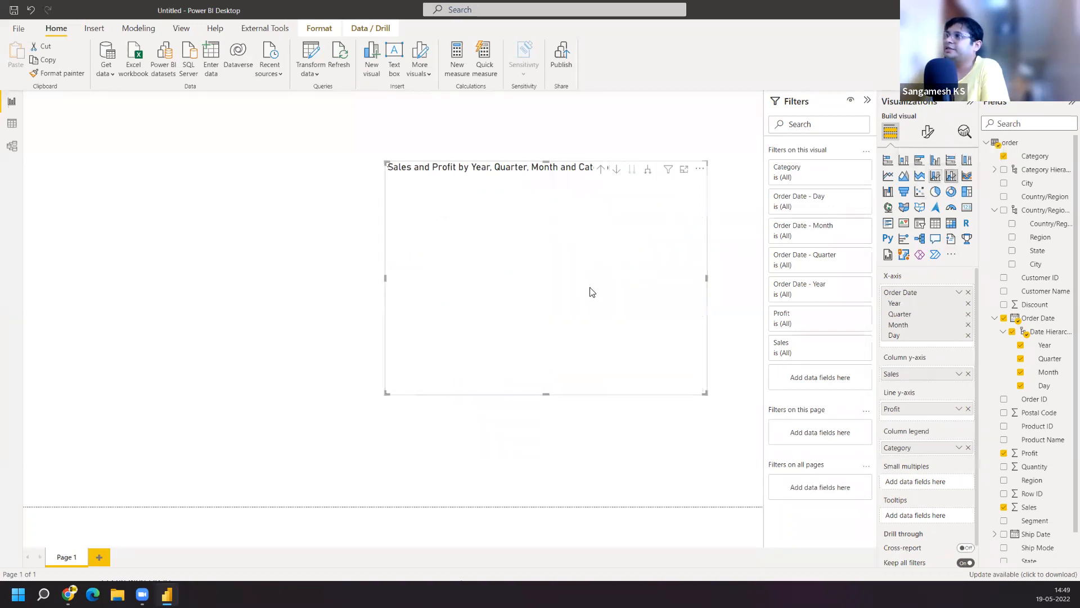
{"action": "left_click", "coordinate": [685, 170]}
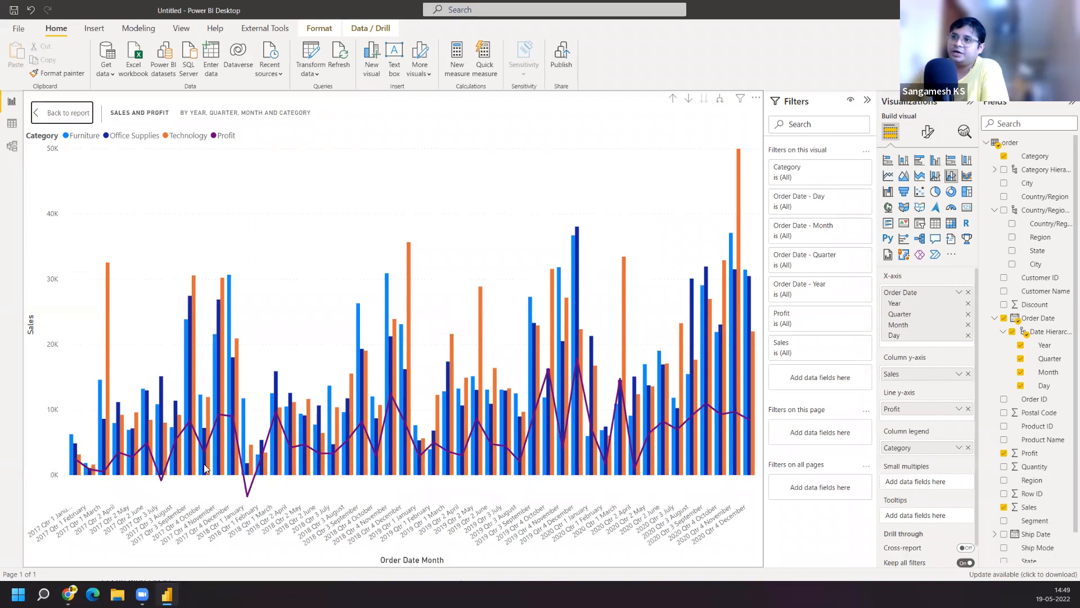
{"action": "mouse_move", "coordinate": [213, 464]}
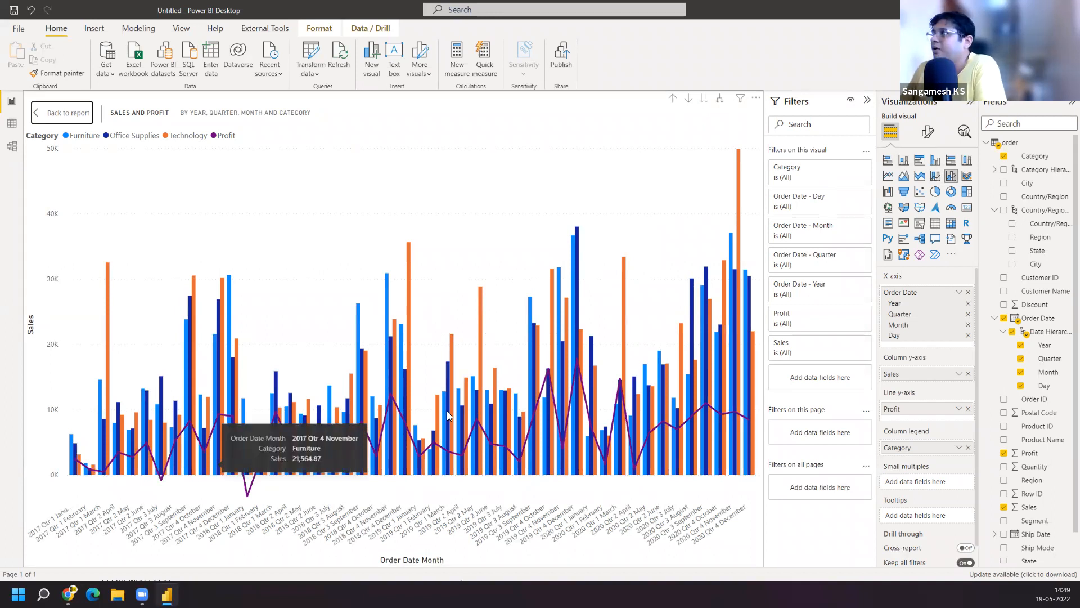
Convert the visual to a ribbon chart and remove Sales from its Y-axis, leaving only Profit
{"action": "left_click", "coordinate": [966, 178]}
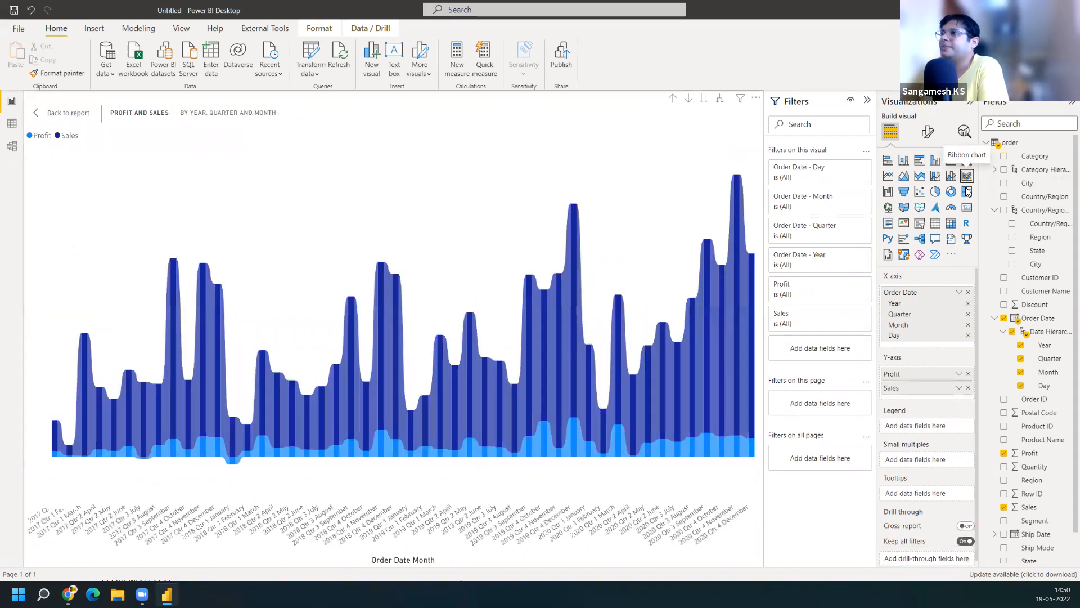
{"action": "left_click", "coordinate": [968, 389]}
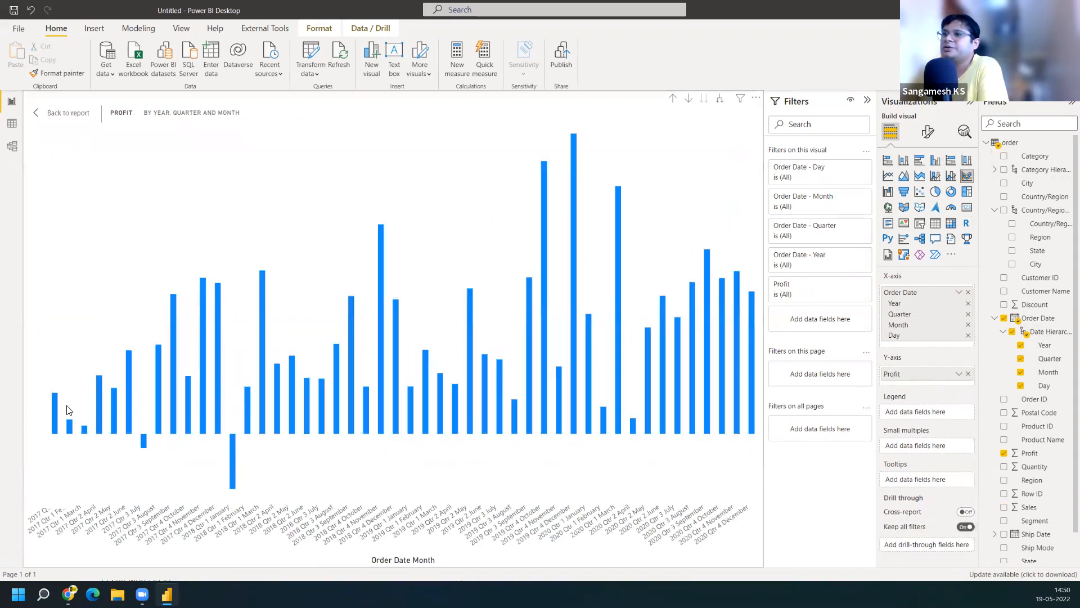
{"action": "mouse_move", "coordinate": [381, 397]}
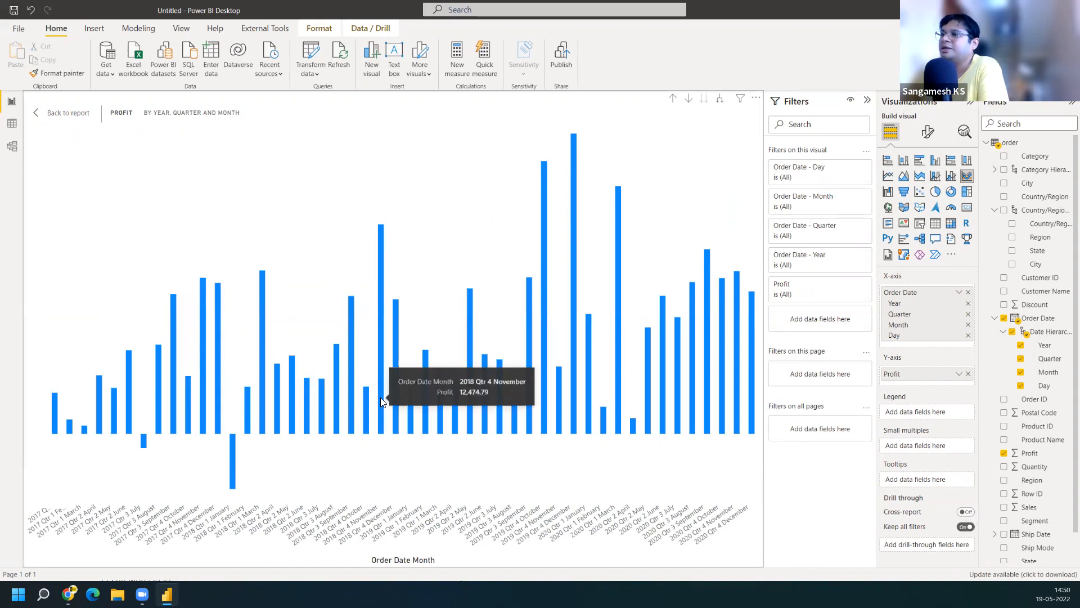
Delete the ribbon chart and place an empty funnel chart near the page's left edge
{"action": "left_click", "coordinate": [756, 99]}
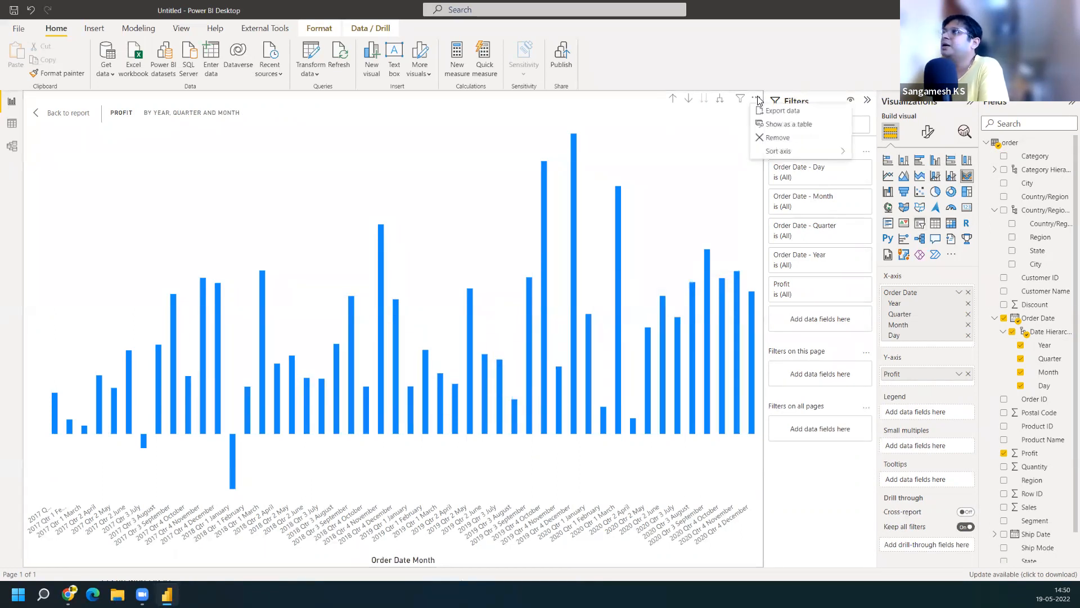
{"action": "left_click", "coordinate": [774, 139]}
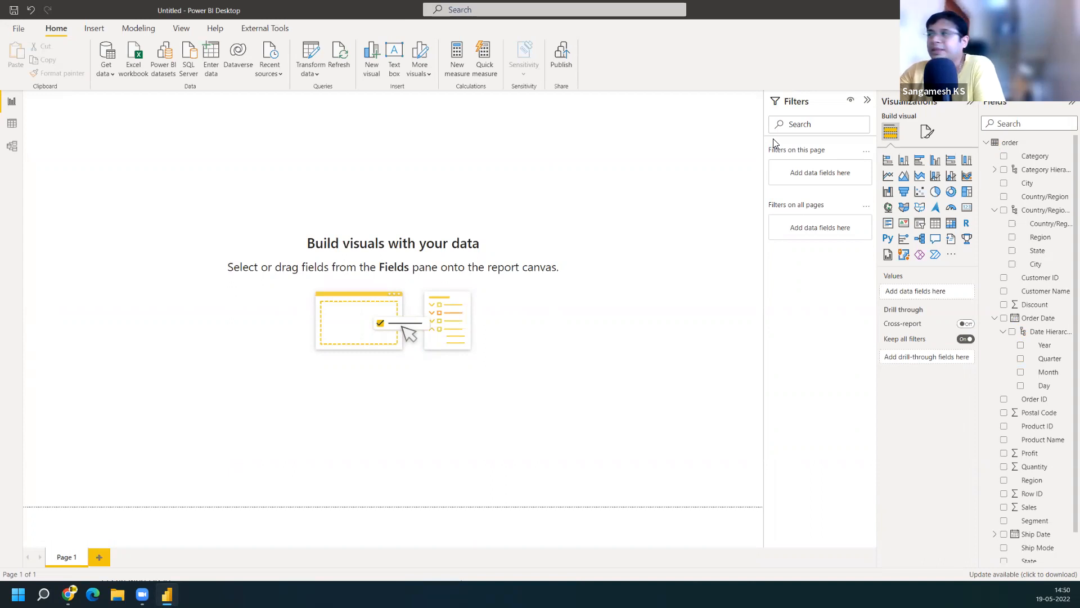
{"action": "left_click", "coordinate": [903, 193]}
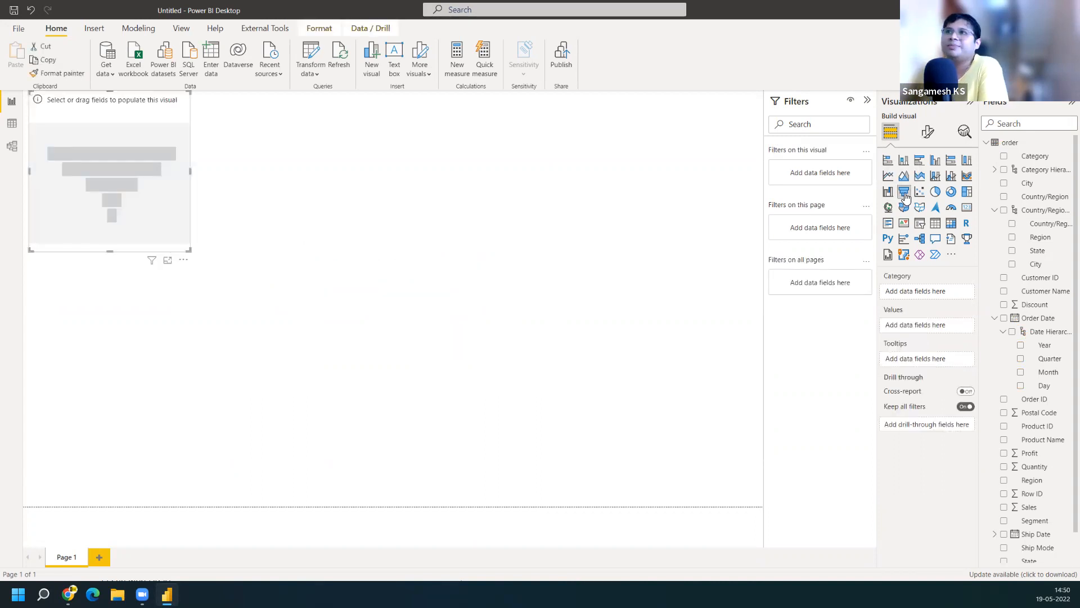
{"action": "left_click_drag", "start_coordinate": [109, 115], "coordinate": [110, 157]}
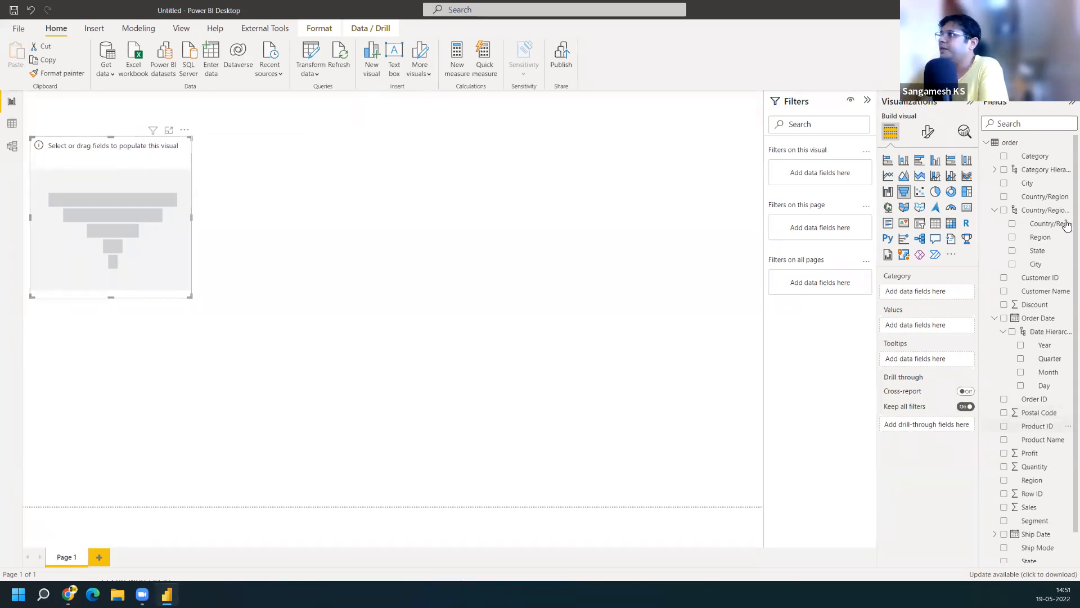
Assign Category as the funnel's category and Sales as its values, and enlarge the visual
{"action": "left_click_drag", "start_coordinate": [1041, 161], "coordinate": [940, 288]}
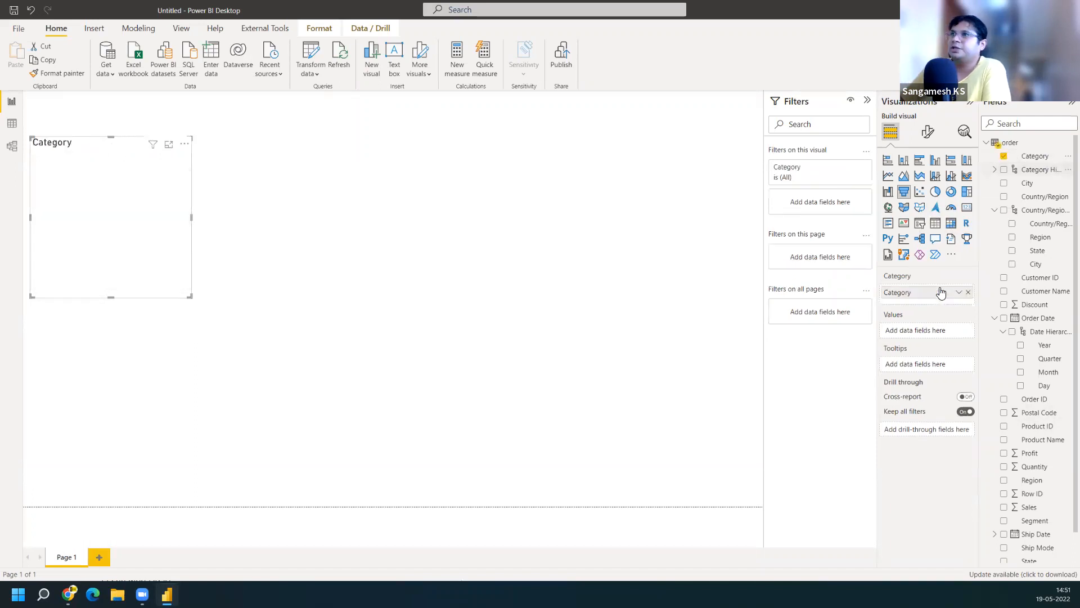
{"action": "left_click_drag", "start_coordinate": [1031, 507], "coordinate": [930, 335]}
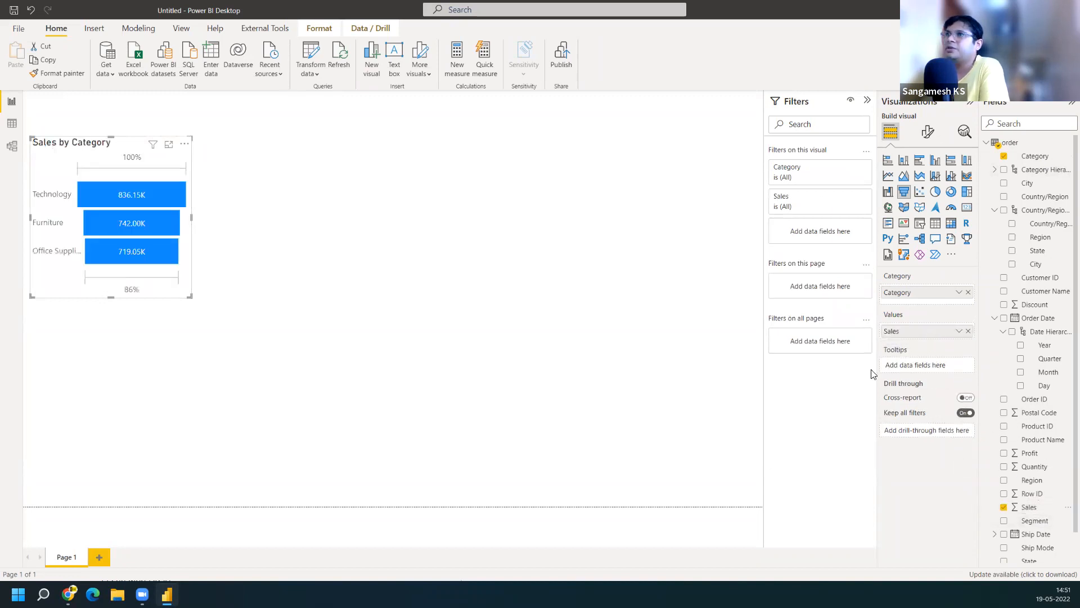
{"action": "left_click_drag", "start_coordinate": [189, 295], "coordinate": [349, 450]}
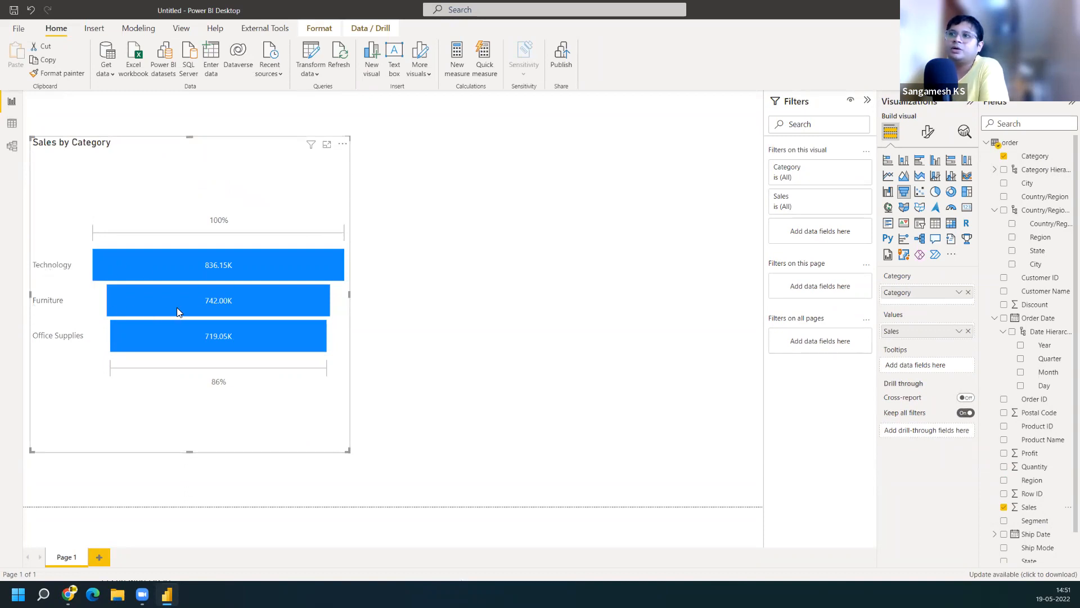
{"action": "mouse_move", "coordinate": [241, 308]}
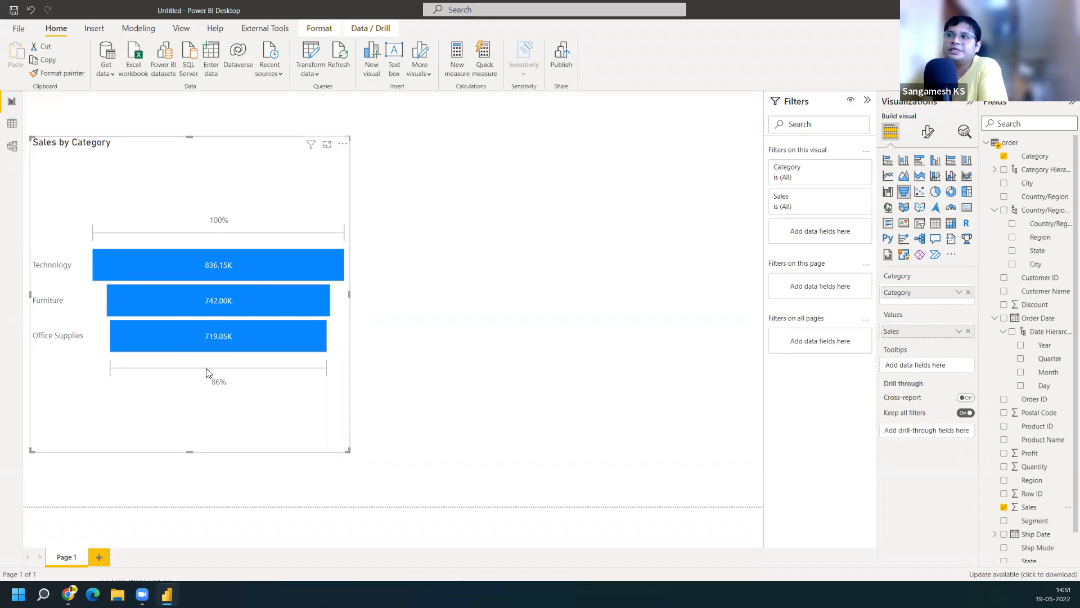
Delete the funnel chart and add an enlarged empty scatter chart in the page's upper-left area
{"action": "left_click", "coordinate": [345, 145]}
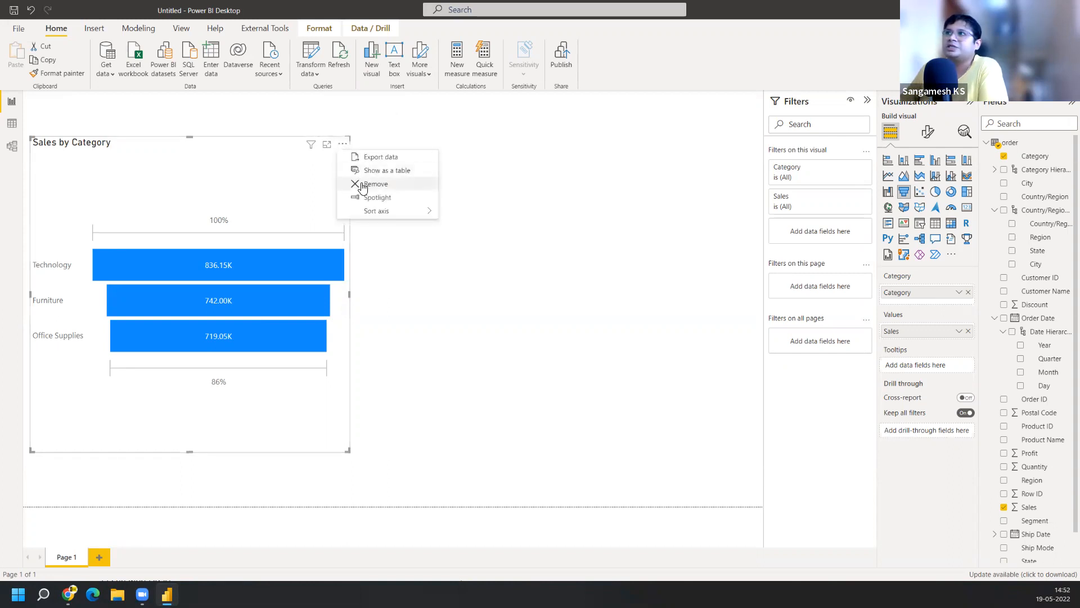
{"action": "left_click", "coordinate": [362, 186]}
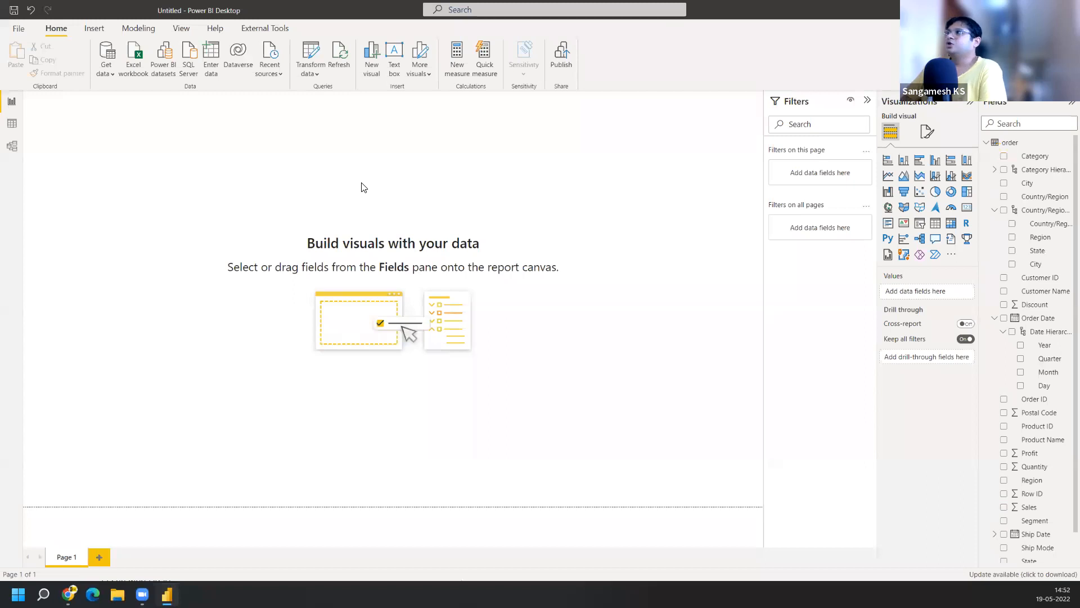
{"action": "left_click", "coordinate": [919, 192]}
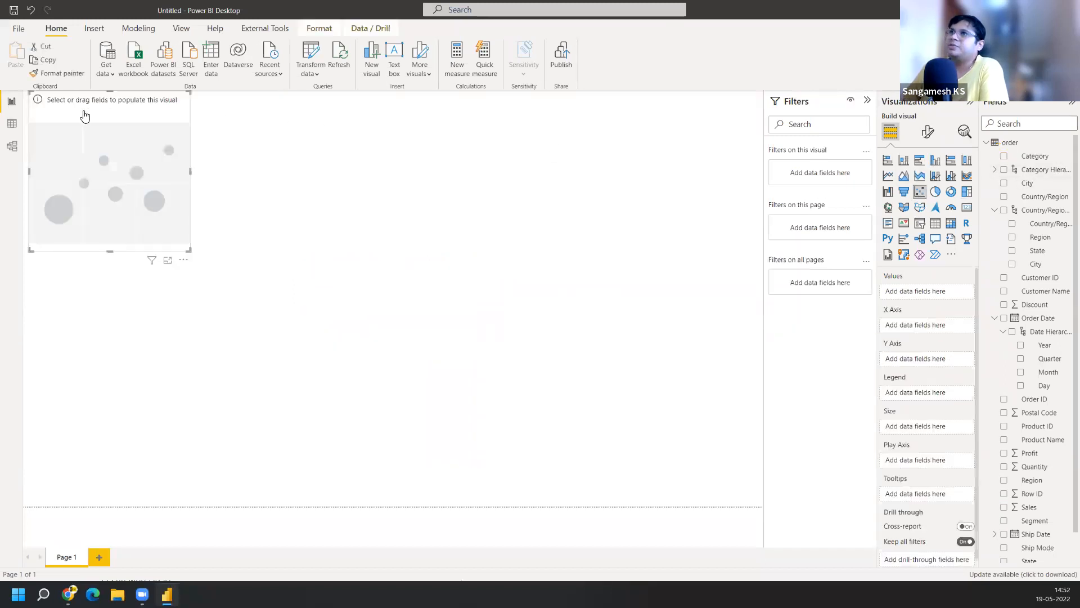
{"action": "left_click_drag", "start_coordinate": [84, 116], "coordinate": [201, 236]}
{"action": "left_click_drag", "start_coordinate": [306, 367], "coordinate": [447, 491]}
{"action": "left_click_drag", "start_coordinate": [201, 231], "coordinate": [137, 140]}
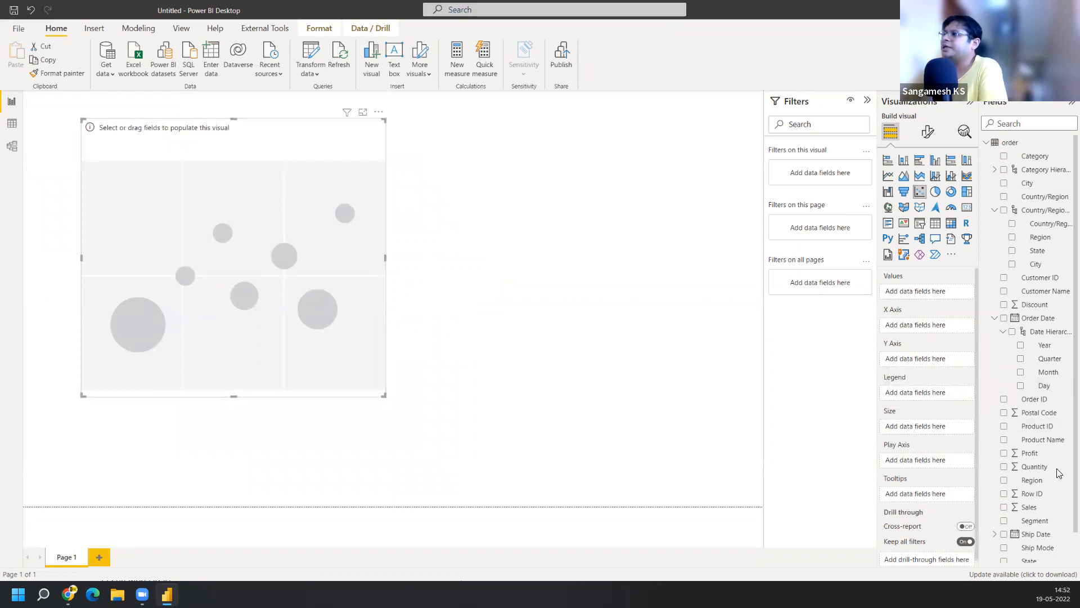
Plot Profit on the scatter chart's X Axis and Sales on its Y Axis, setting both to Don't summarize
{"action": "left_click_drag", "start_coordinate": [1037, 457], "coordinate": [933, 326]}
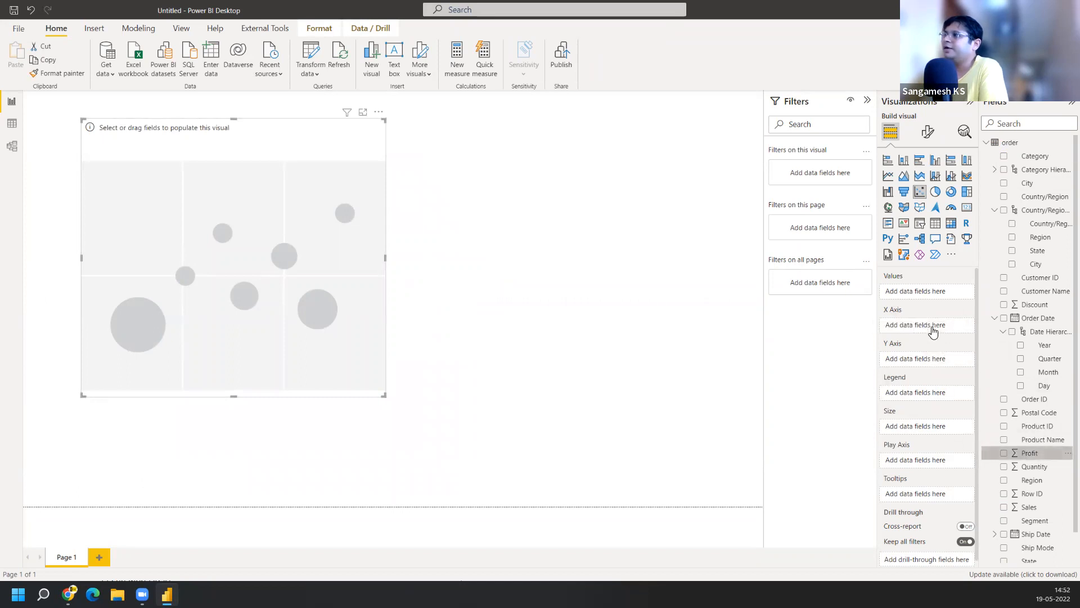
{"action": "left_click_drag", "start_coordinate": [1029, 506], "coordinate": [930, 364]}
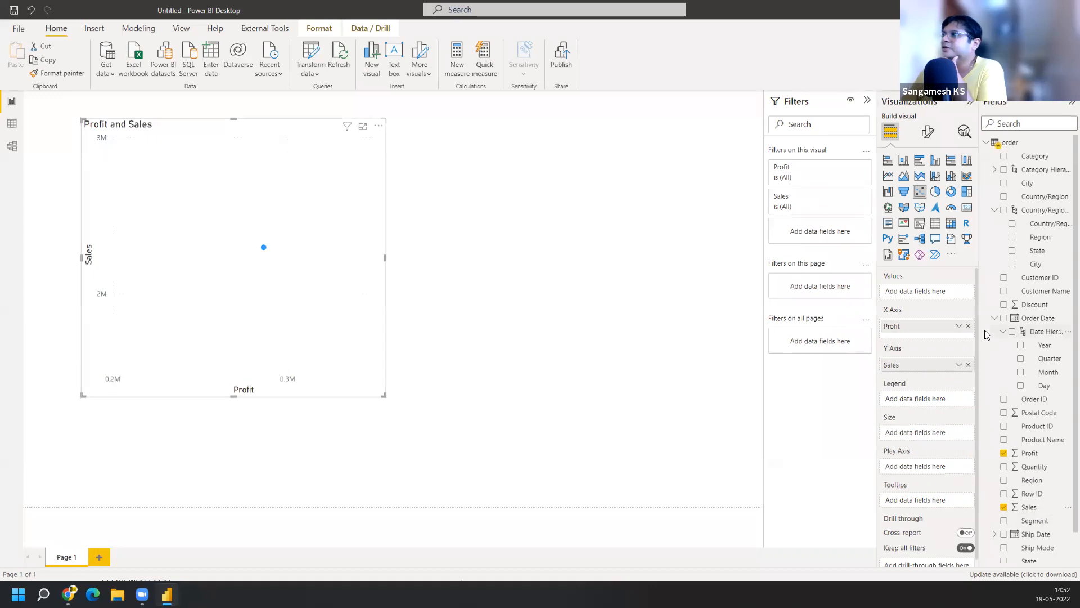
{"action": "left_click", "coordinate": [959, 326]}
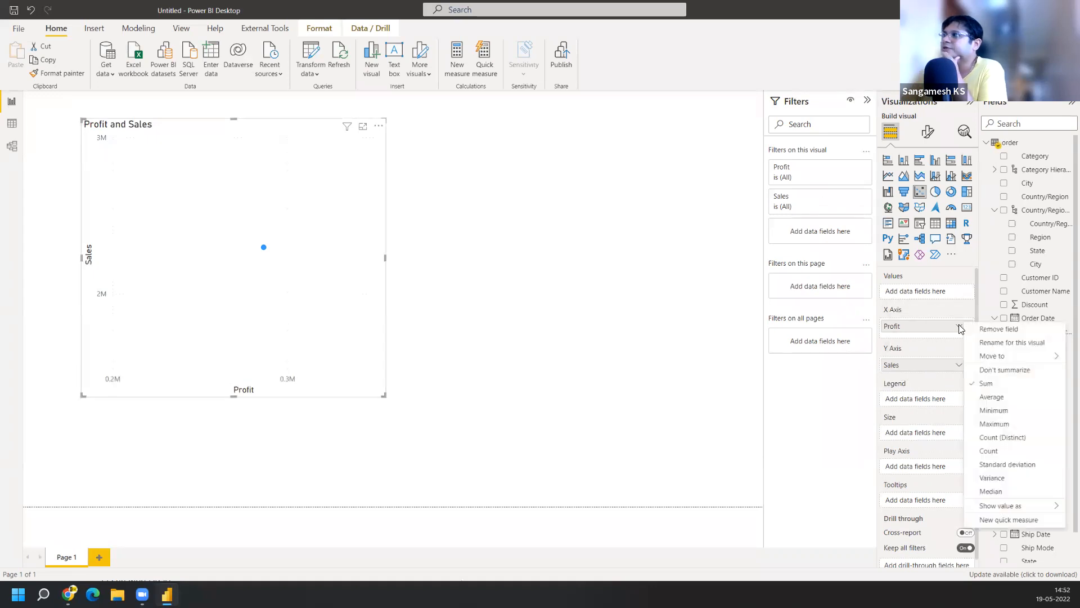
{"action": "left_click", "coordinate": [989, 370]}
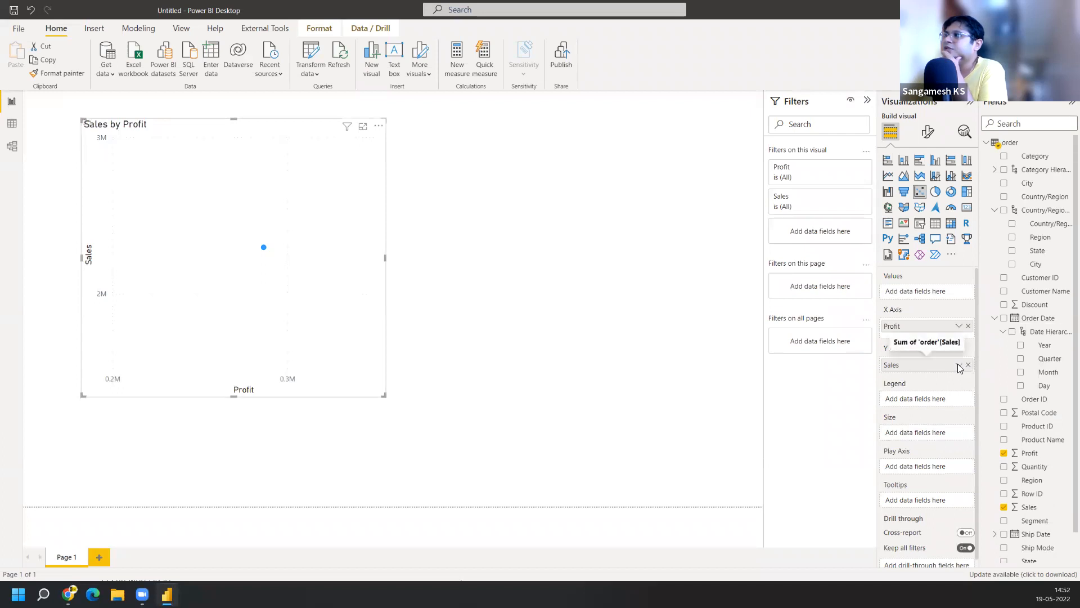
{"action": "left_click", "coordinate": [959, 365]}
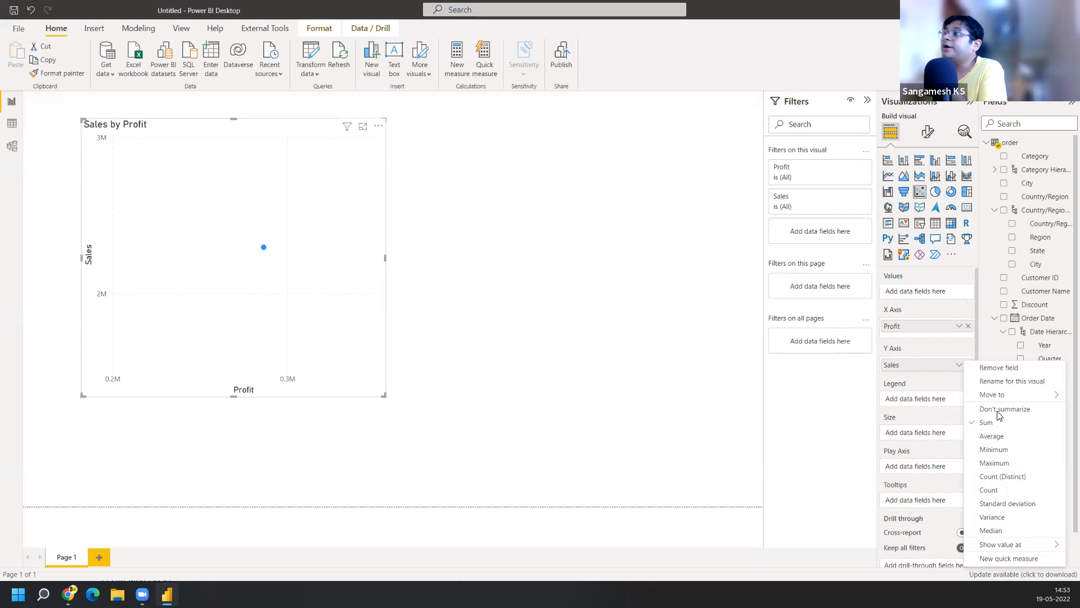
{"action": "left_click", "coordinate": [1016, 410]}
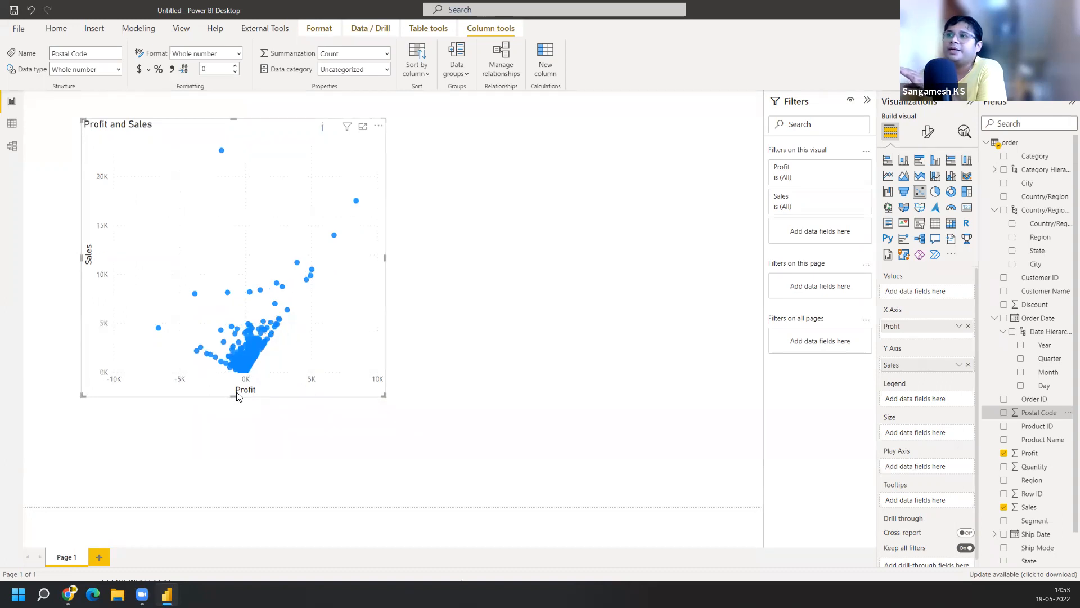
Extend the scatter chart downward and across most of the page width, and inspect its outlying points
{"action": "left_click_drag", "start_coordinate": [234, 480], "coordinate": [234, 480]}
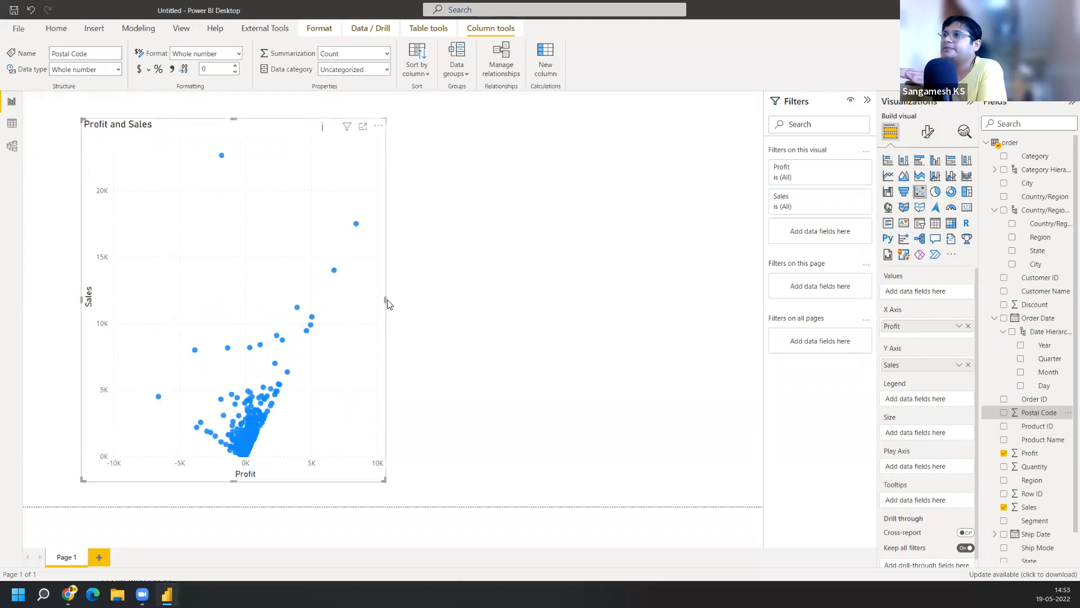
{"action": "left_click_drag", "start_coordinate": [385, 302], "coordinate": [734, 308]}
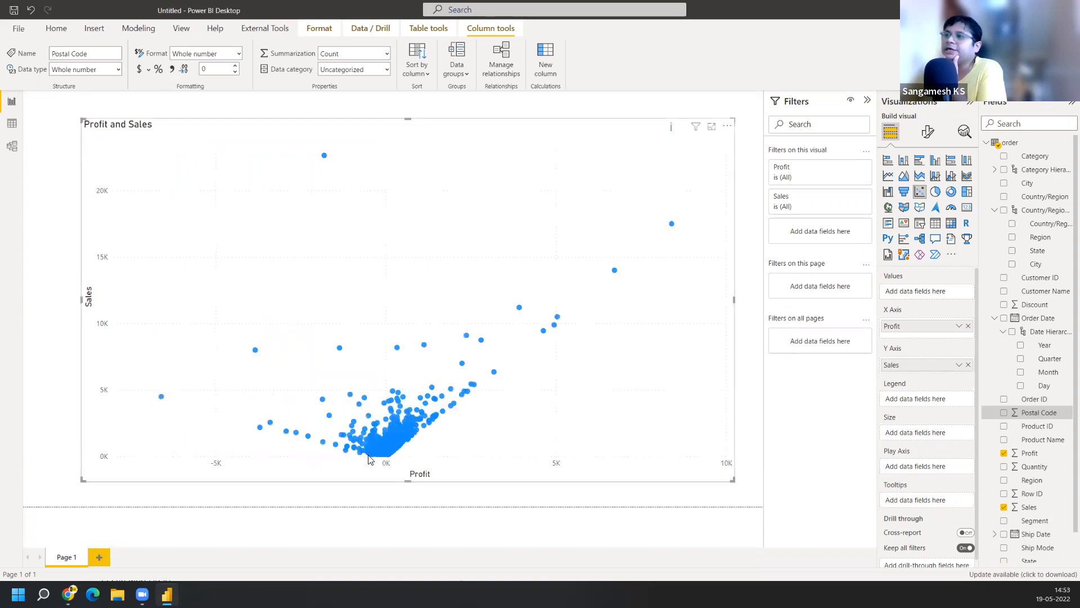
{"action": "mouse_move", "coordinate": [371, 440]}
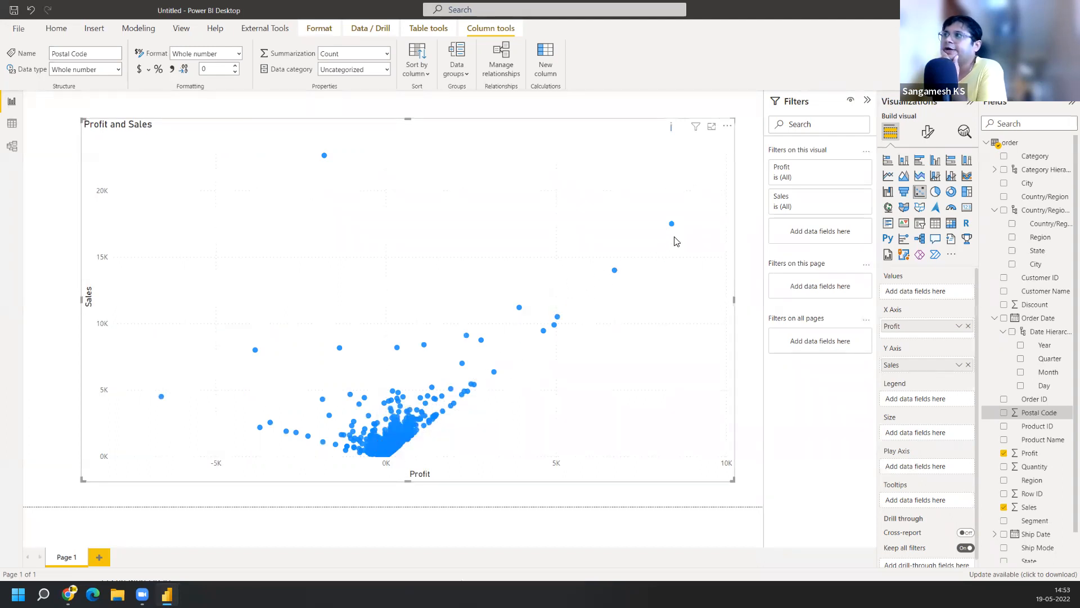
{"action": "mouse_move", "coordinate": [671, 227]}
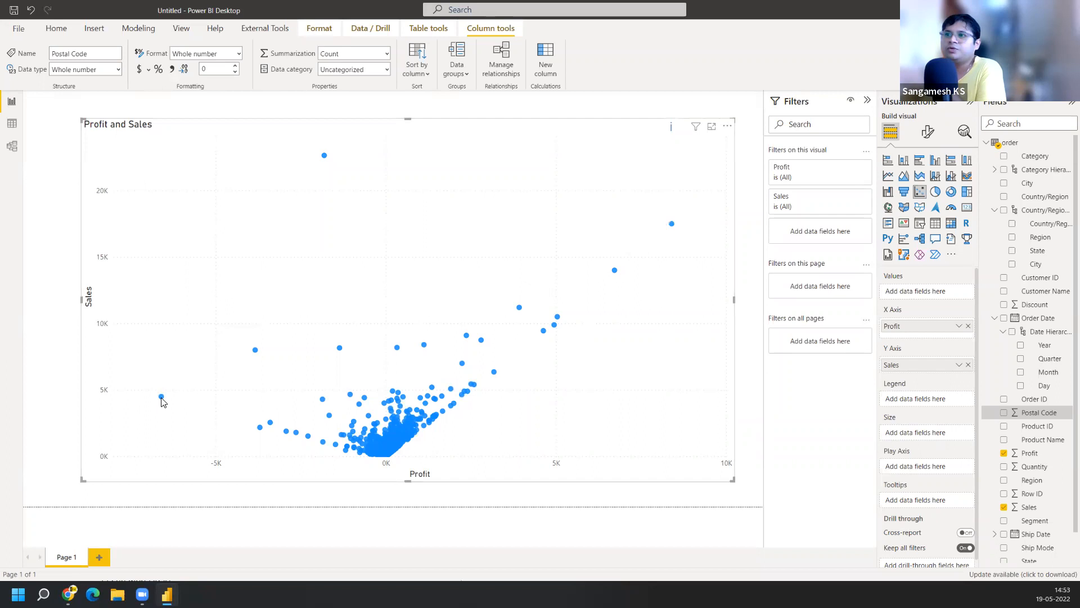
Assign Product Name to the scatter chart's Legend and Sales to its Size, inspecting the outlying points
{"action": "mouse_move", "coordinate": [162, 398]}
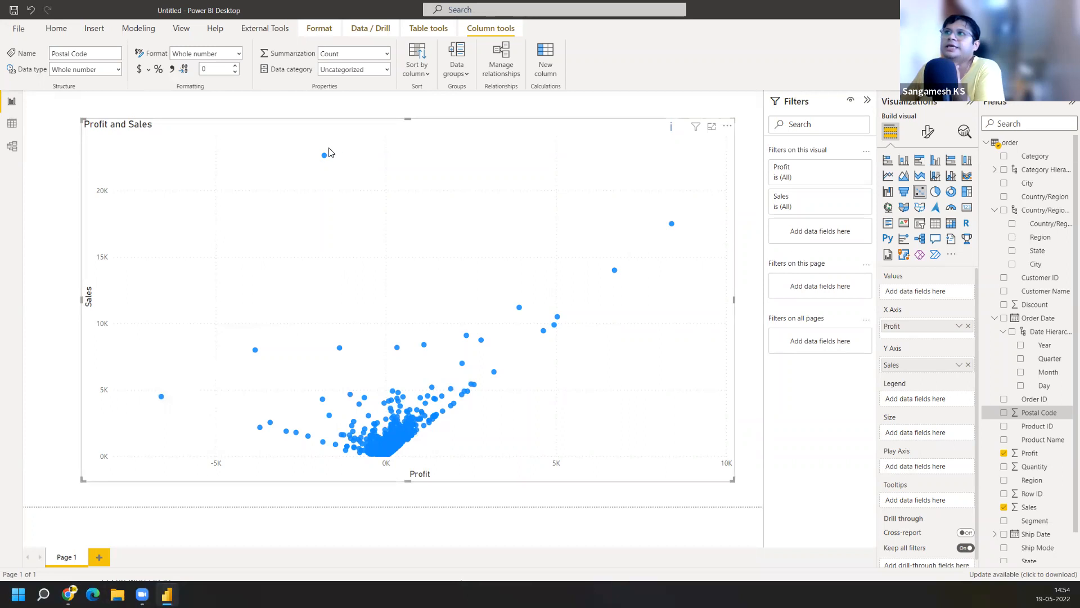
{"action": "mouse_move", "coordinate": [324, 158]}
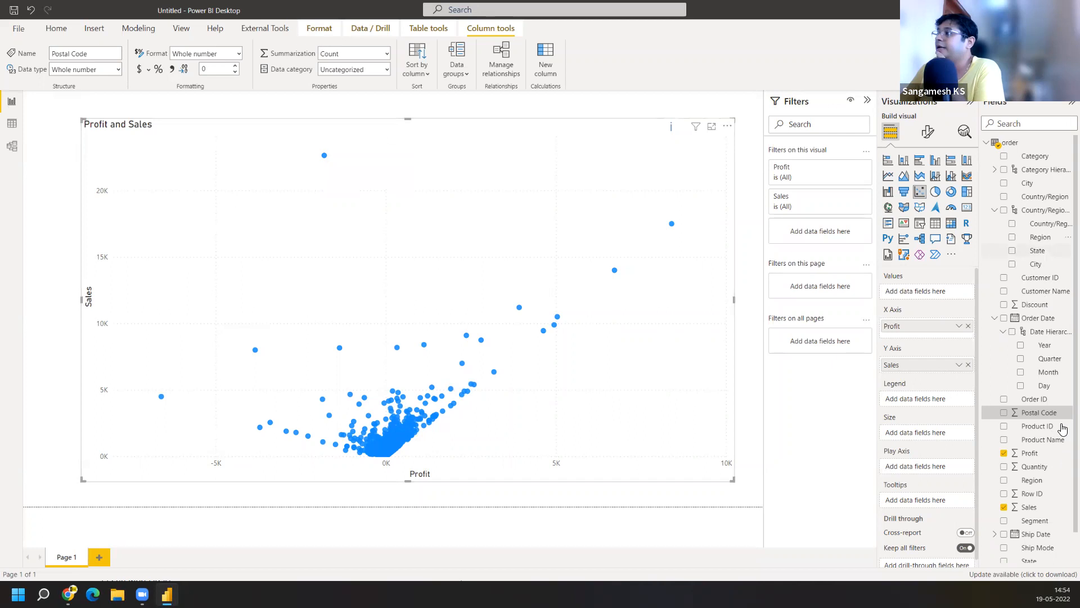
{"action": "left_click_drag", "start_coordinate": [1040, 443], "coordinate": [933, 400]}
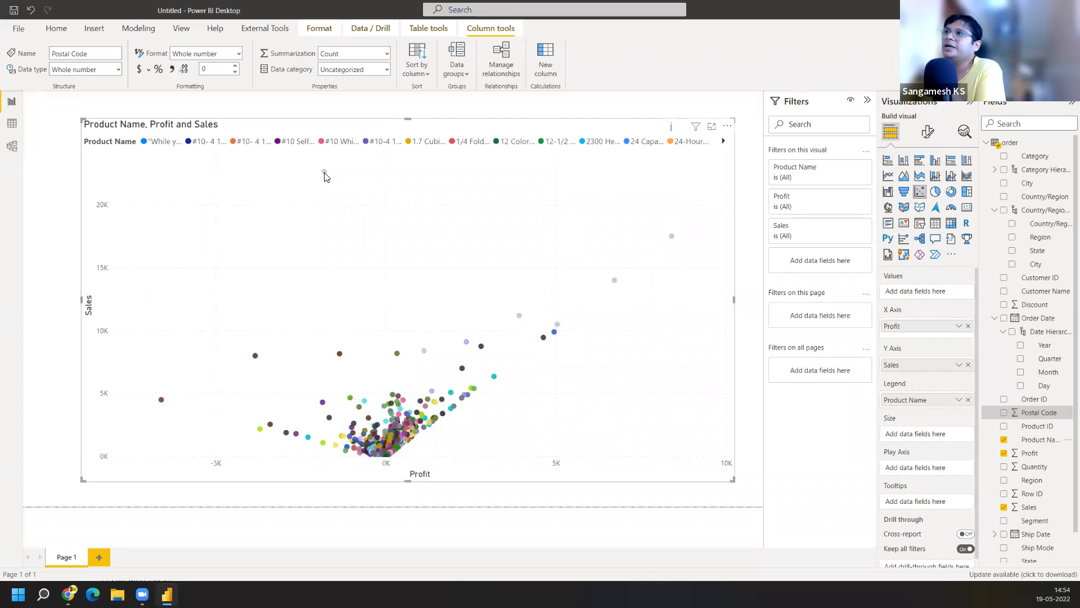
{"action": "mouse_move", "coordinate": [325, 177]}
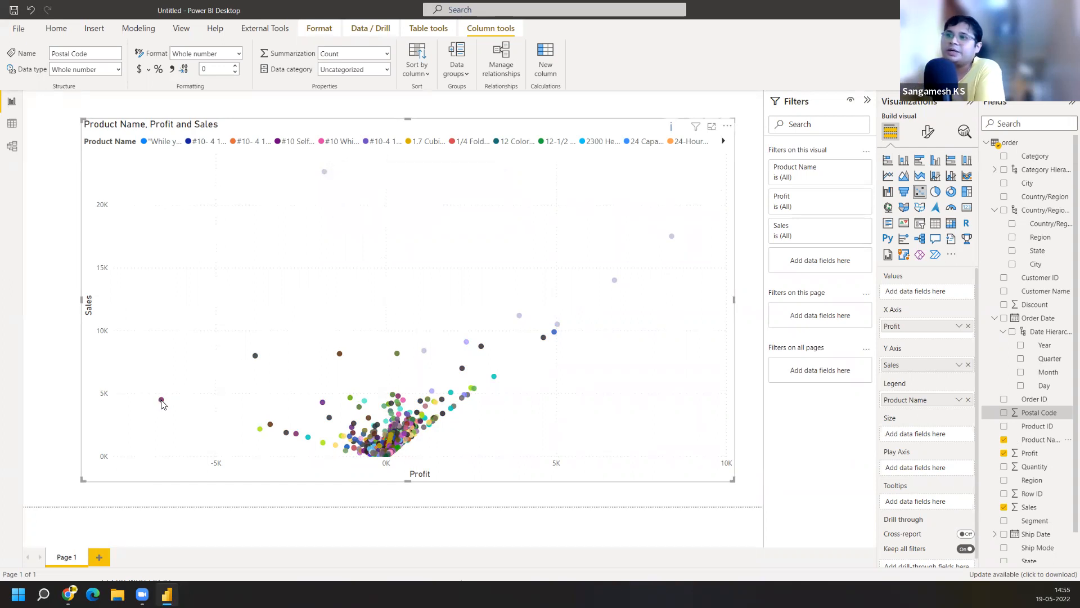
{"action": "mouse_move", "coordinate": [162, 404]}
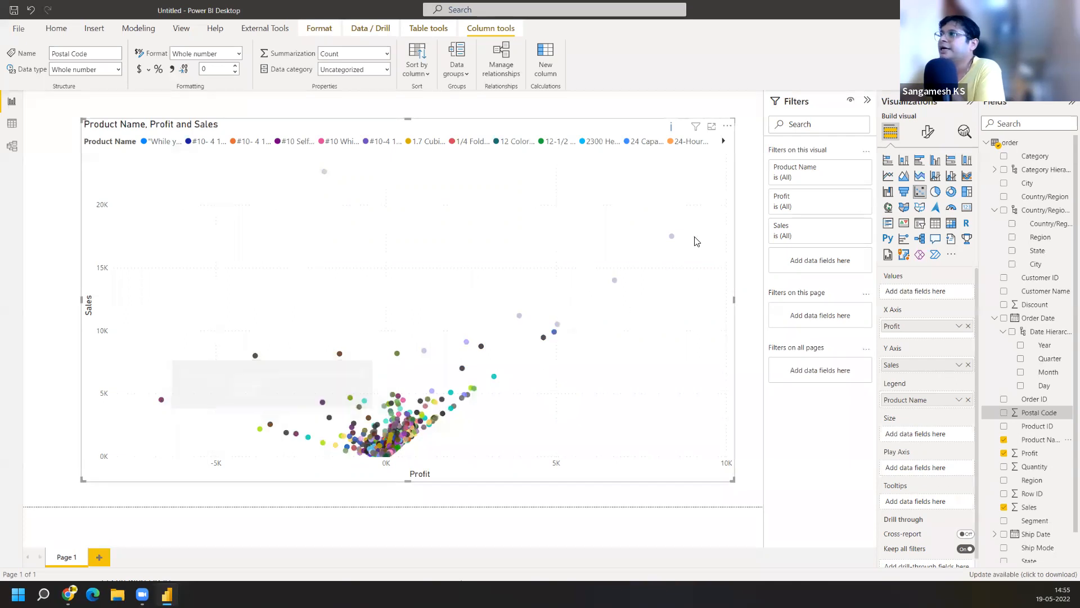
{"action": "mouse_move", "coordinate": [671, 238]}
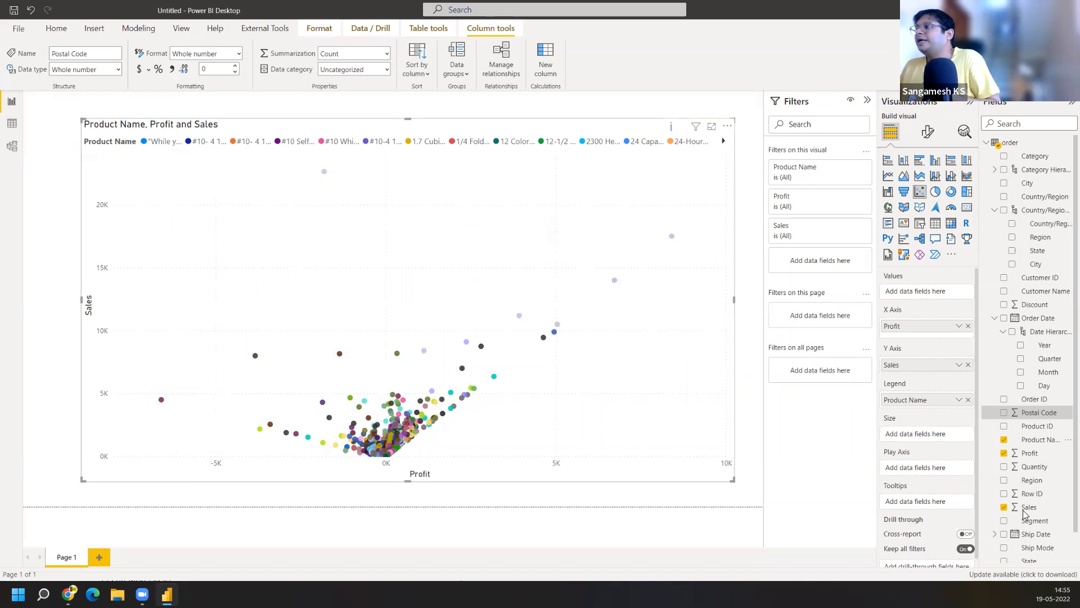
{"action": "left_click_drag", "start_coordinate": [1025, 509], "coordinate": [914, 438]}
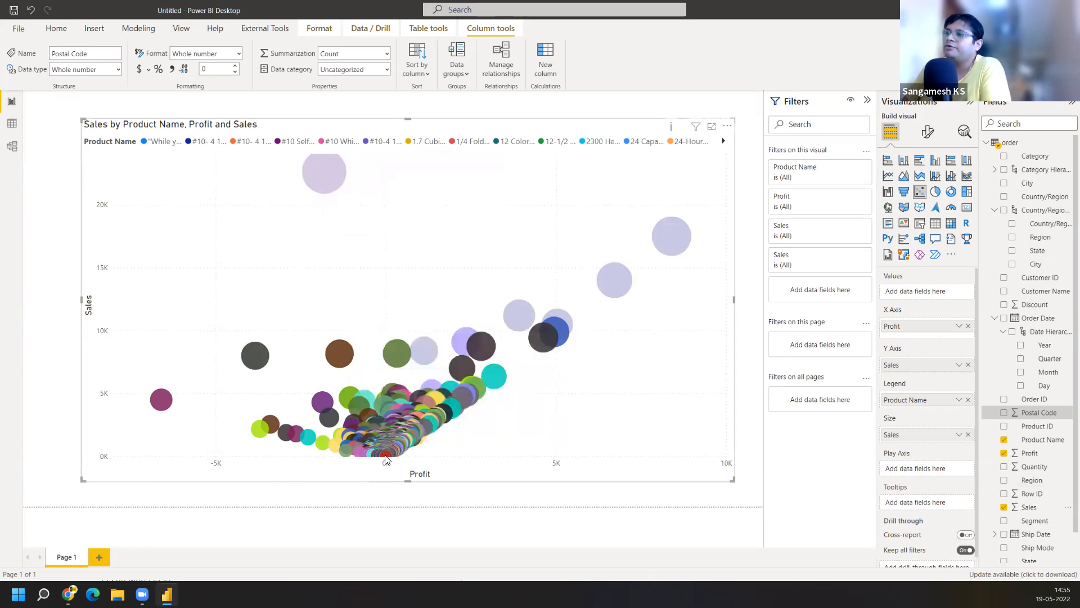
{"action": "mouse_move", "coordinate": [386, 459]}
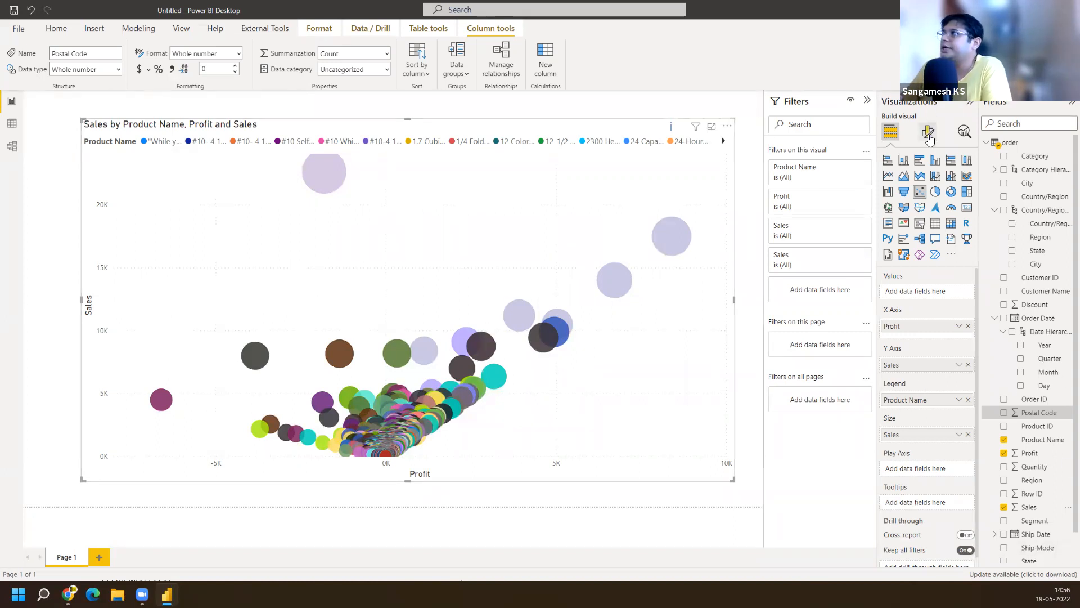
Search the visual's format settings for "size", set the marker size to -12, and look through the other matching settings
{"action": "left_click", "coordinate": [929, 134]}
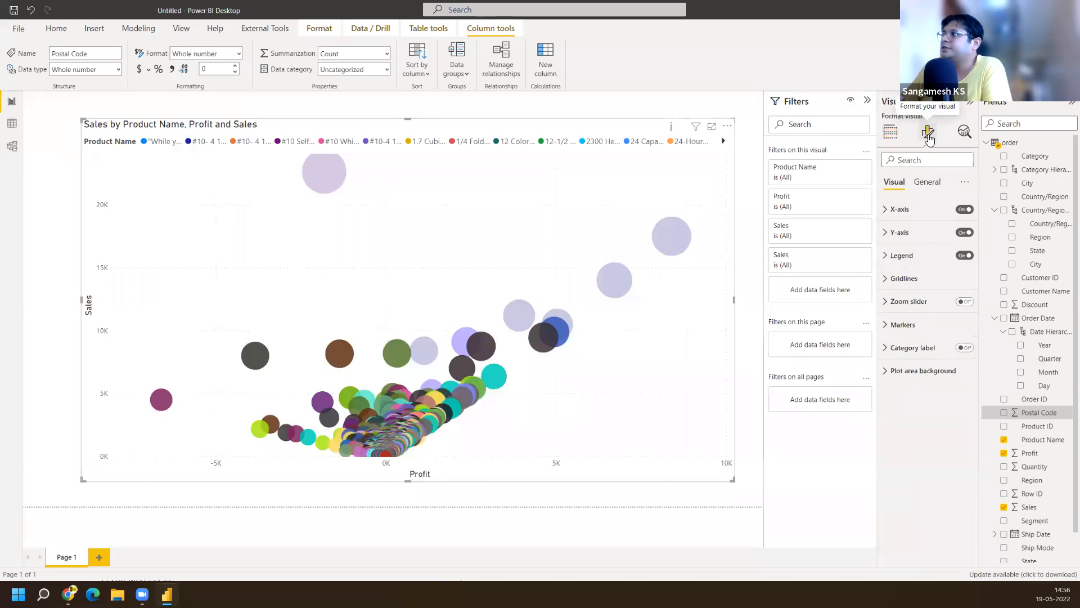
{"action": "left_click", "coordinate": [906, 160]}
{"action": "type", "text": "s"}
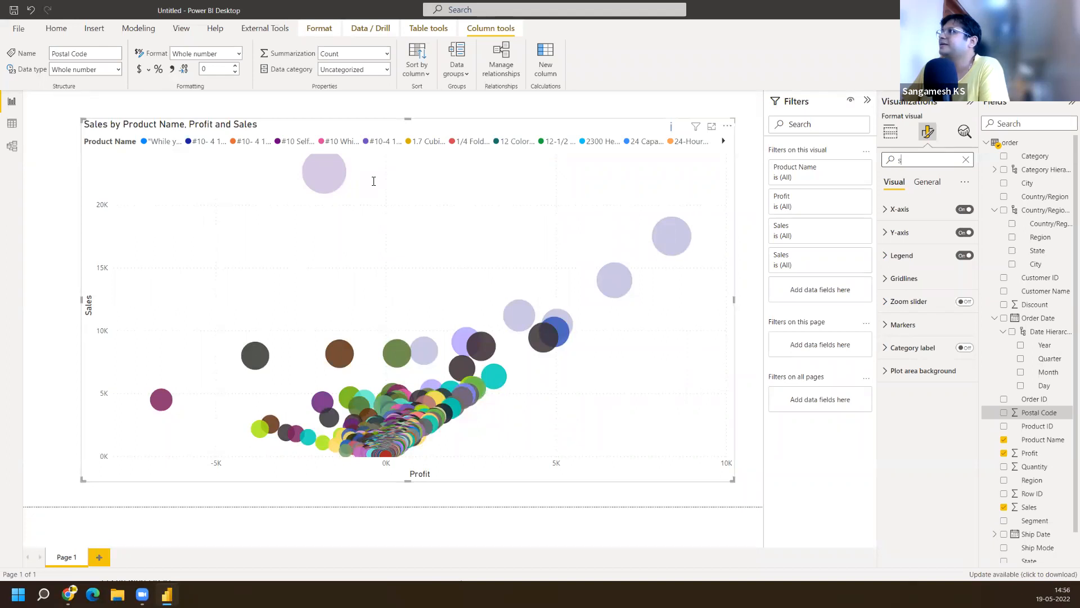
{"action": "type", "text": "ize"}
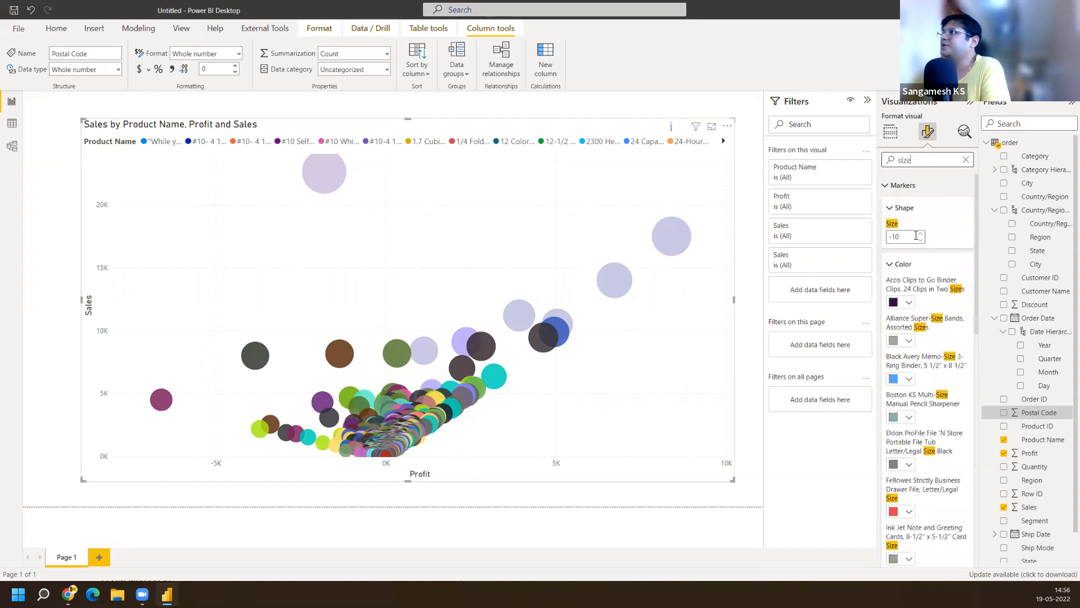
{"action": "left_click", "coordinate": [901, 237]}
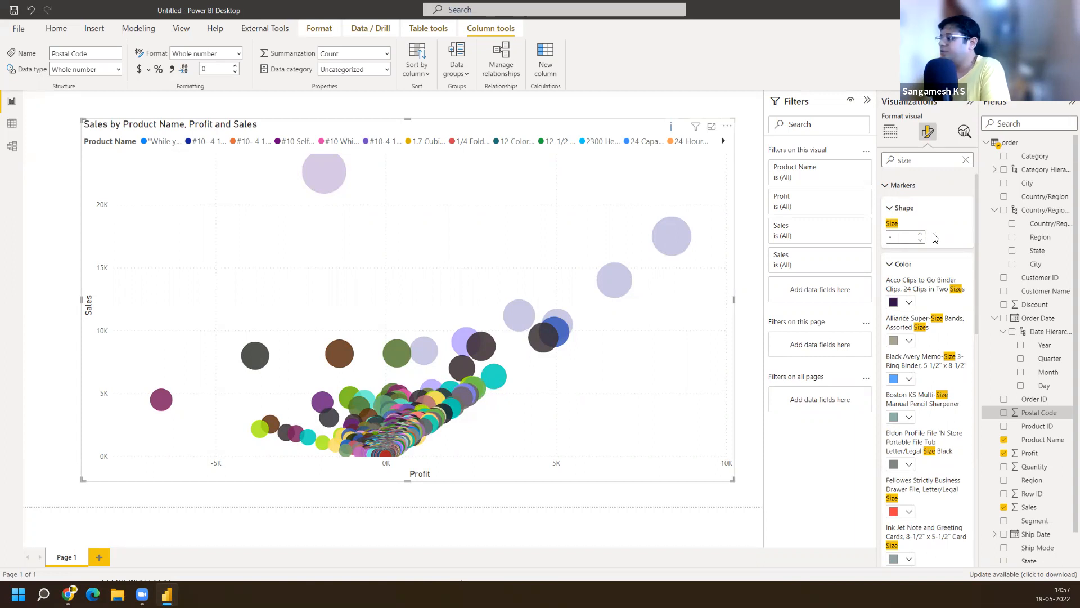
{"action": "type", "text": "12"}
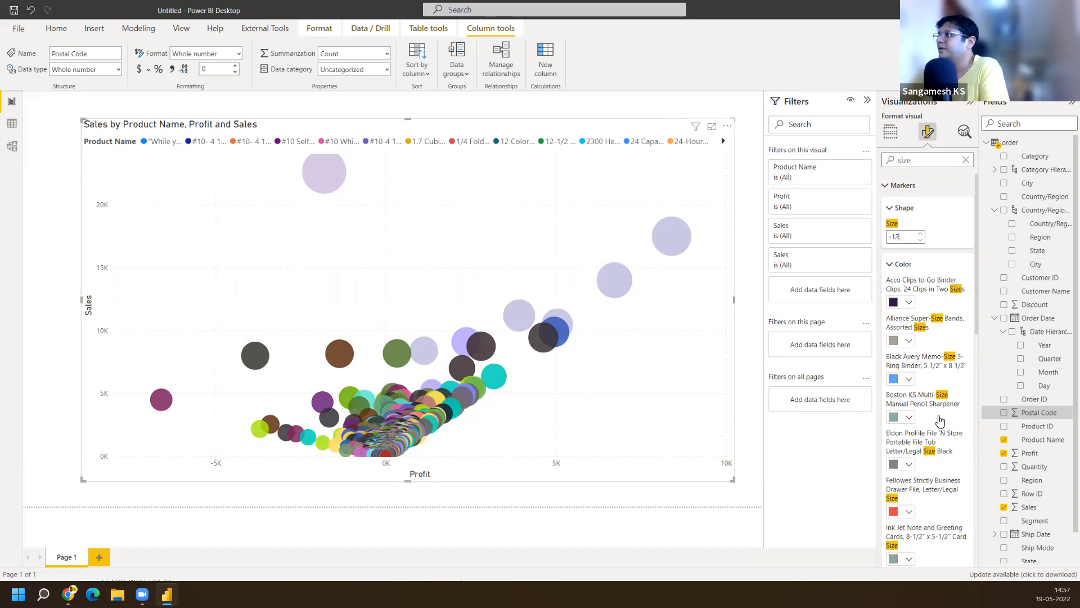
{"action": "scroll", "coordinate": [969, 208], "scroll_direction": "down", "scroll_amount": 2}
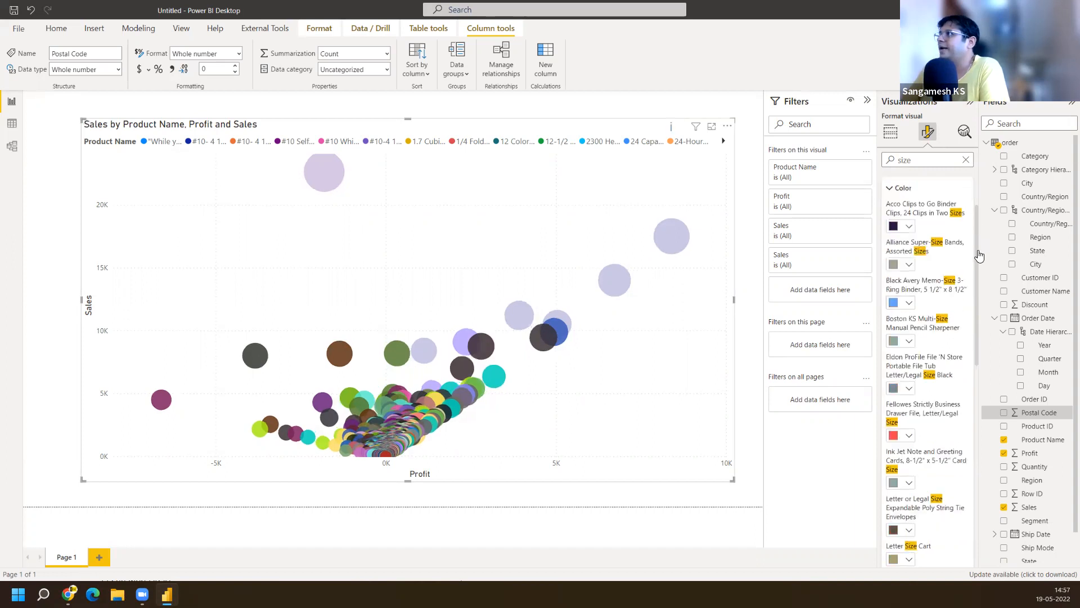
{"action": "left_click_drag", "start_coordinate": [980, 253], "coordinate": [976, 332]}
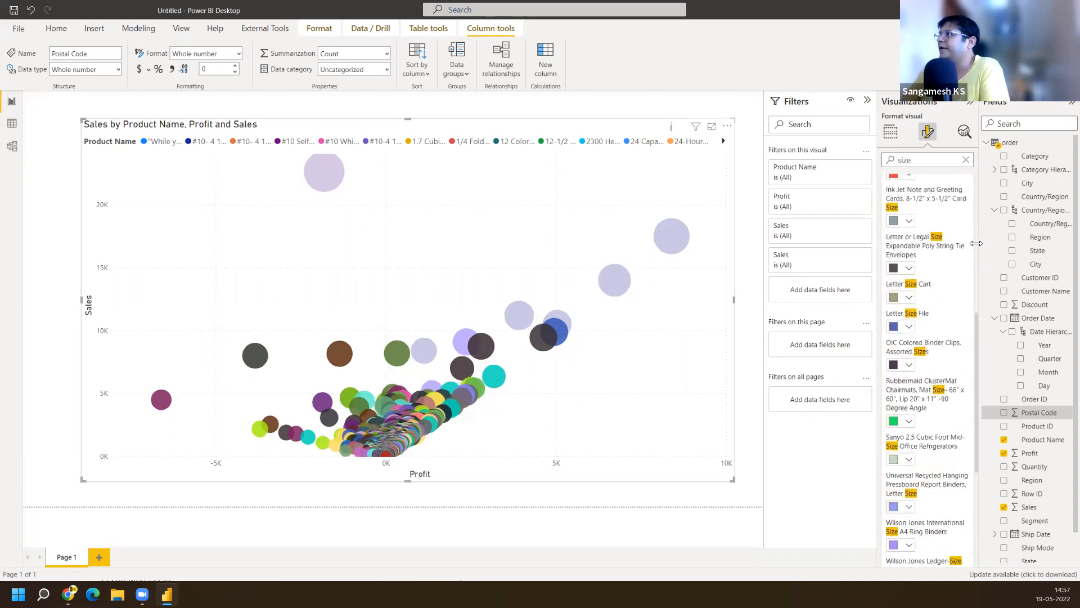
{"action": "scroll", "coordinate": [975, 338], "scroll_direction": "down", "scroll_amount": 4}
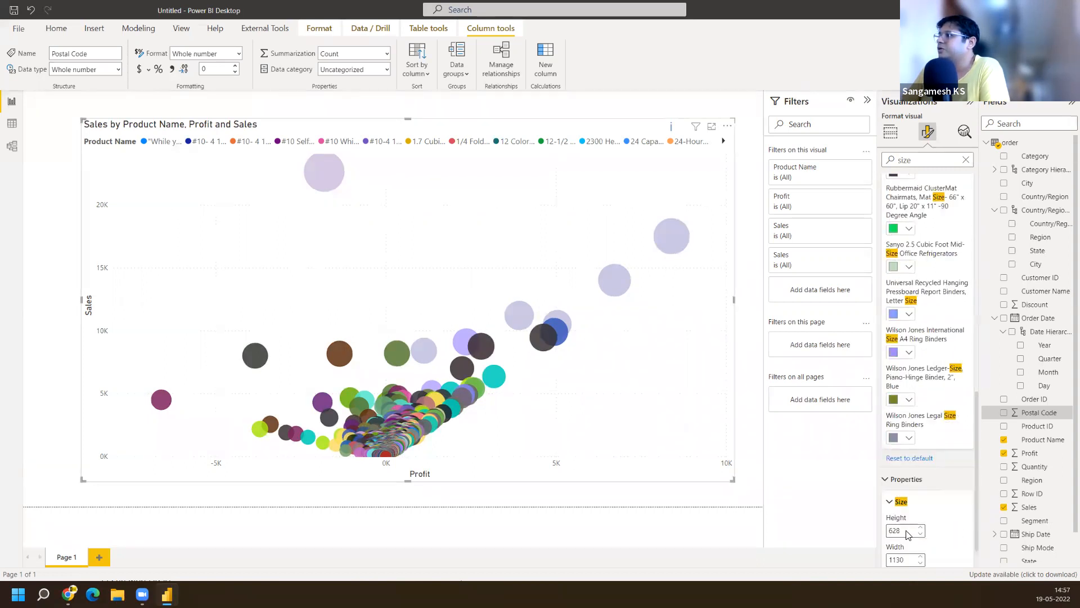
{"action": "scroll", "coordinate": [916, 523], "scroll_direction": "down", "scroll_amount": 1}
{"action": "scroll", "coordinate": [934, 495], "scroll_direction": "up", "scroll_amount": 10}
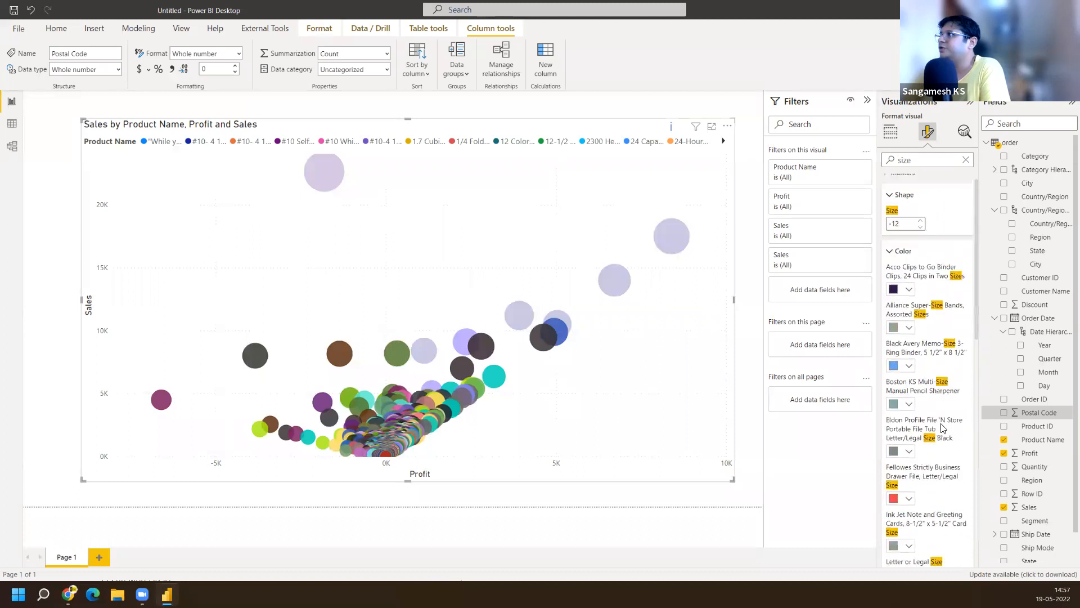
Set the scatter chart's marker size to 15 and clear the format settings search
{"action": "double_click", "coordinate": [902, 236]}
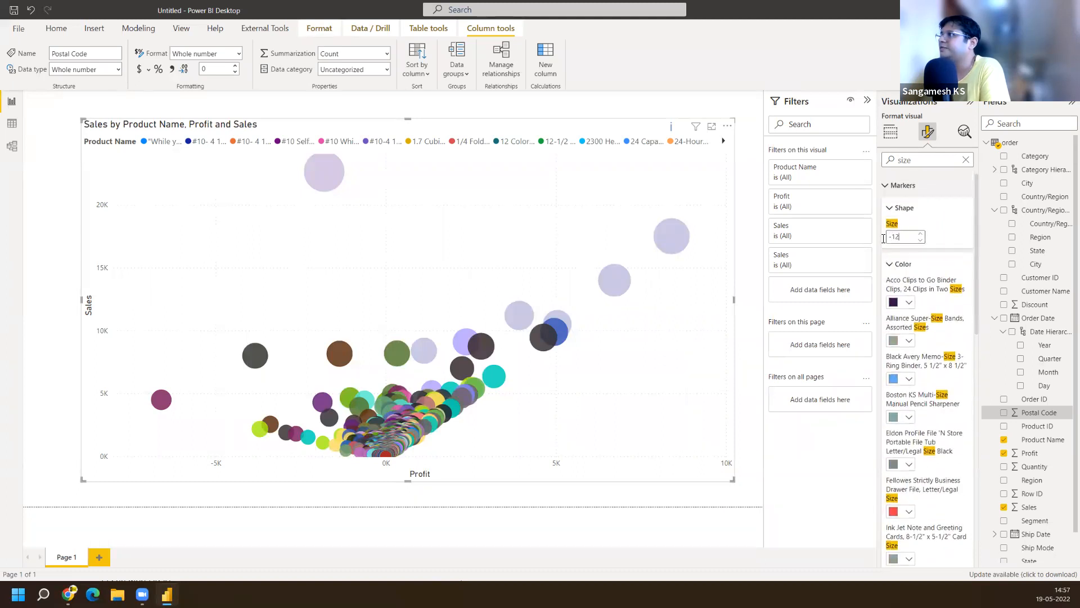
{"action": "key", "text": "BackSpace"}
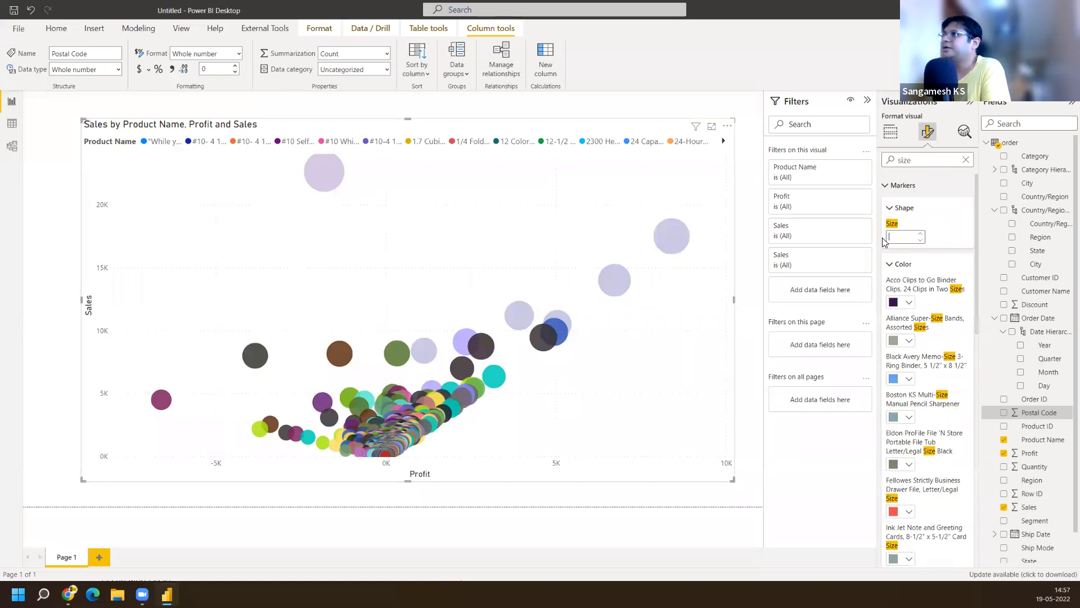
{"action": "type", "text": "15"}
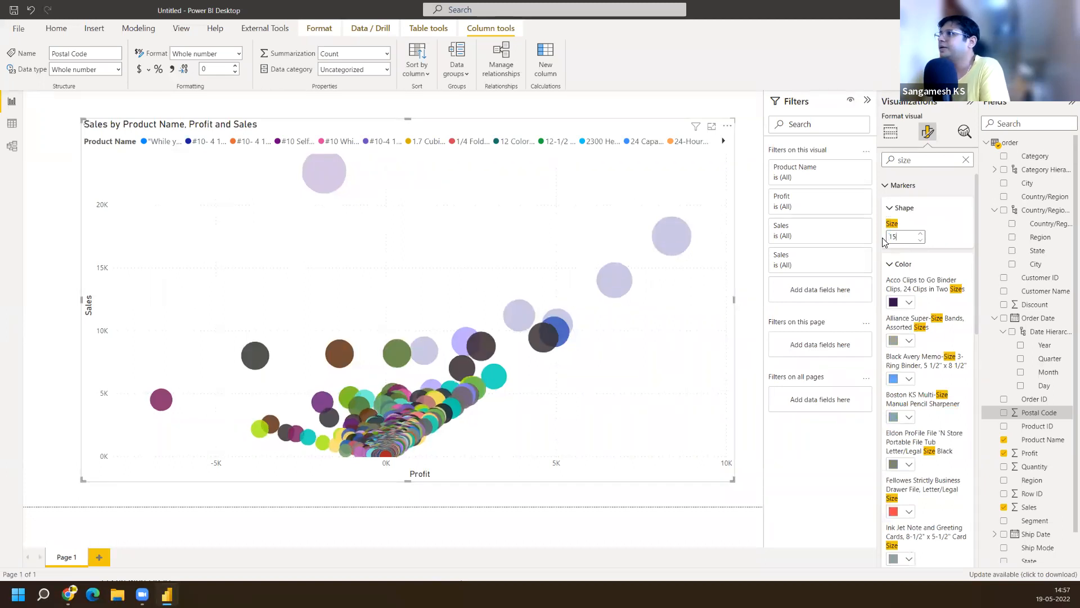
{"action": "left_click", "coordinate": [943, 217]}
{"action": "left_click", "coordinate": [966, 162]}
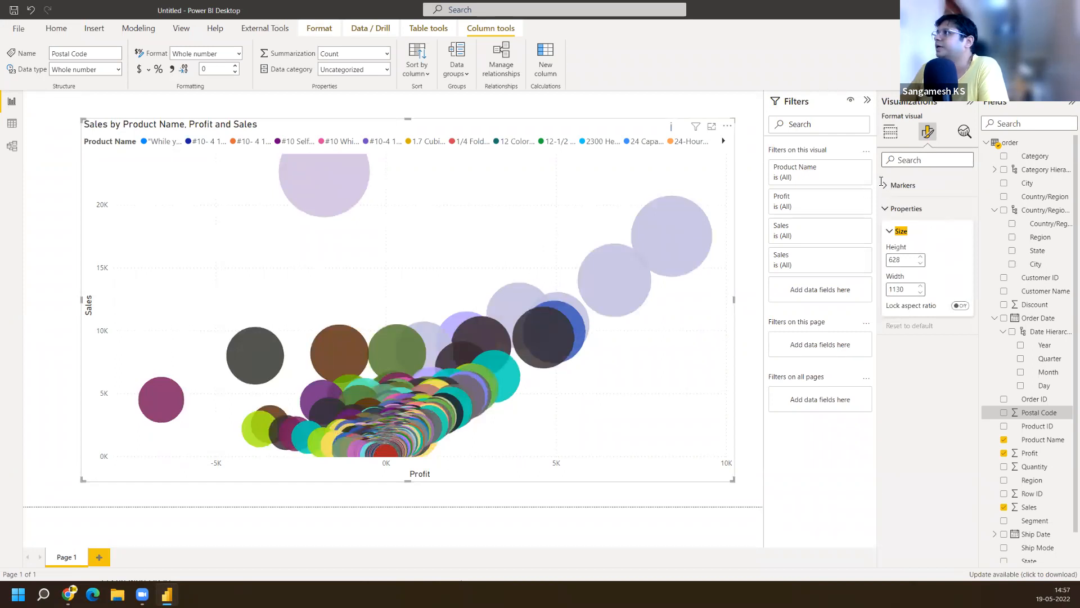
{"action": "left_click", "coordinate": [885, 185]}
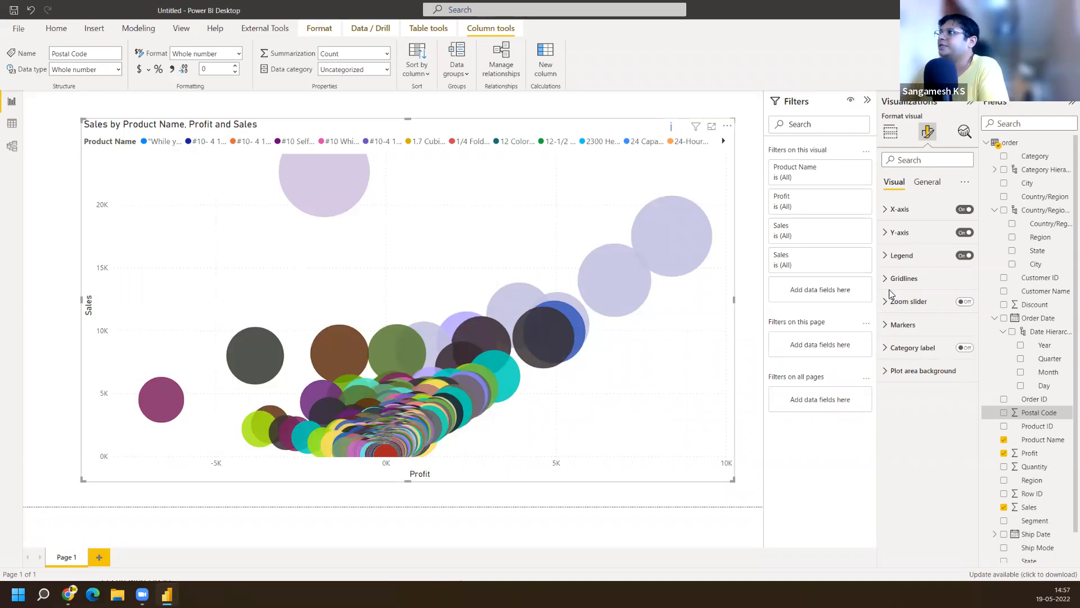
Turn on the scatter chart's zoom slider and try it by narrowing and restoring the Sales and Profit ranges
{"action": "left_click", "coordinate": [965, 302]}
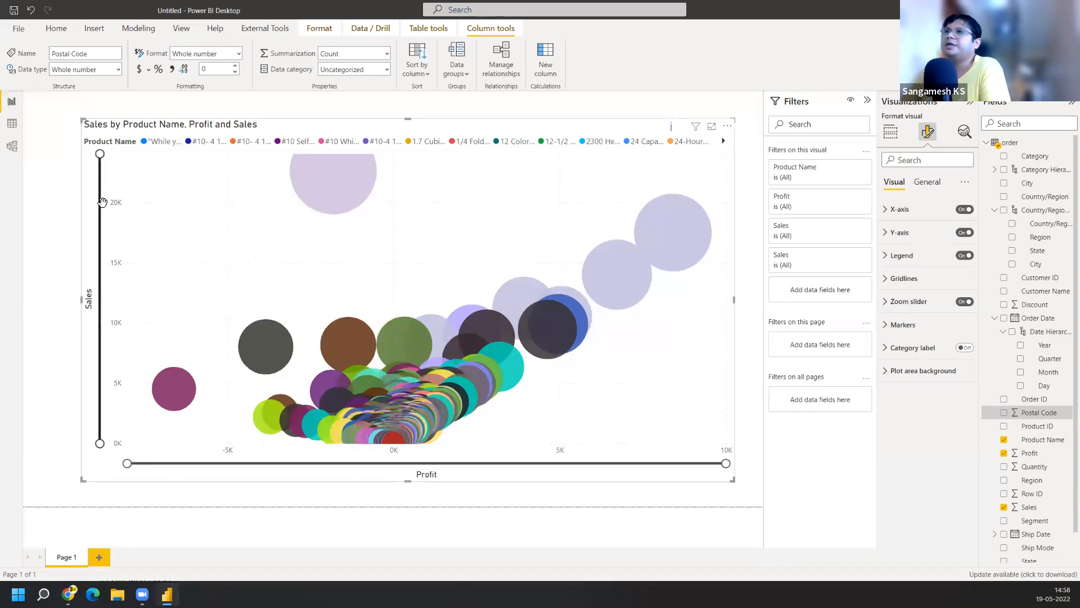
{"action": "left_click_drag", "start_coordinate": [102, 202], "coordinate": [99, 439]}
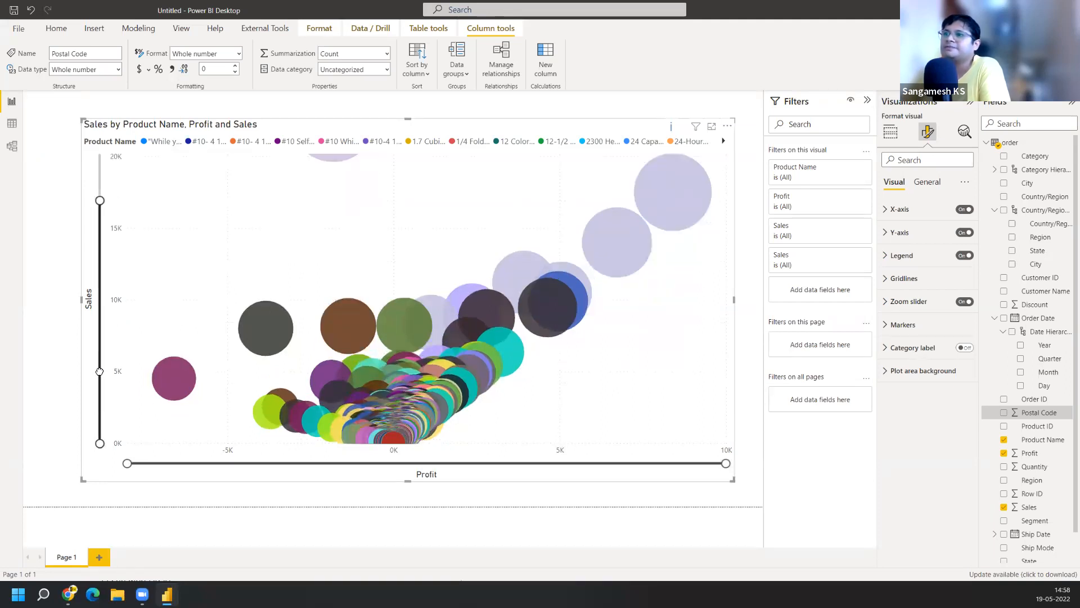
{"action": "left_click_drag", "start_coordinate": [99, 442], "coordinate": [99, 368]}
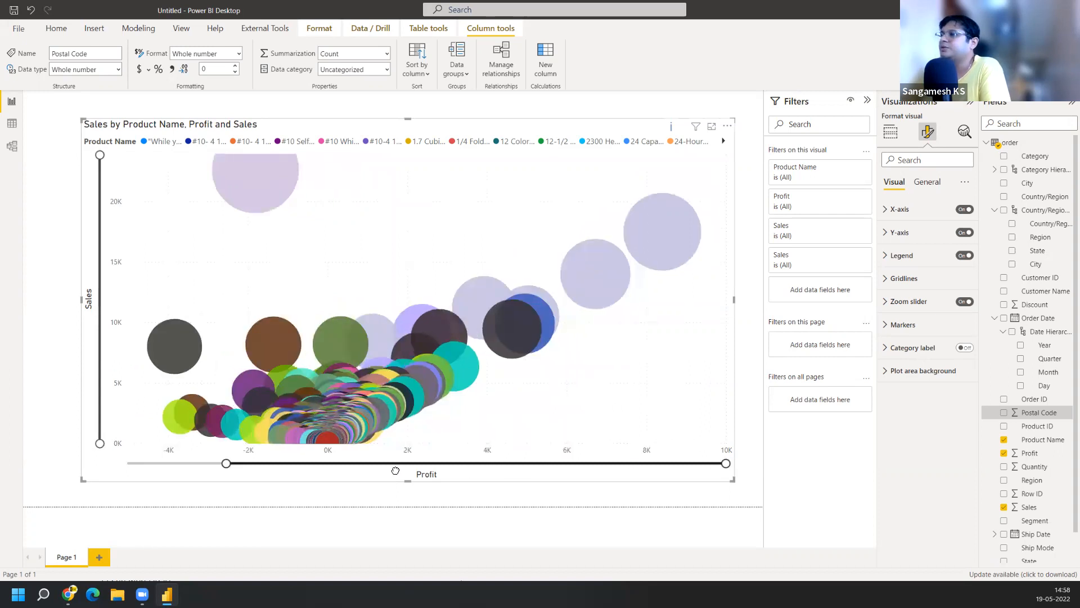
{"action": "left_click", "coordinate": [330, 460]}
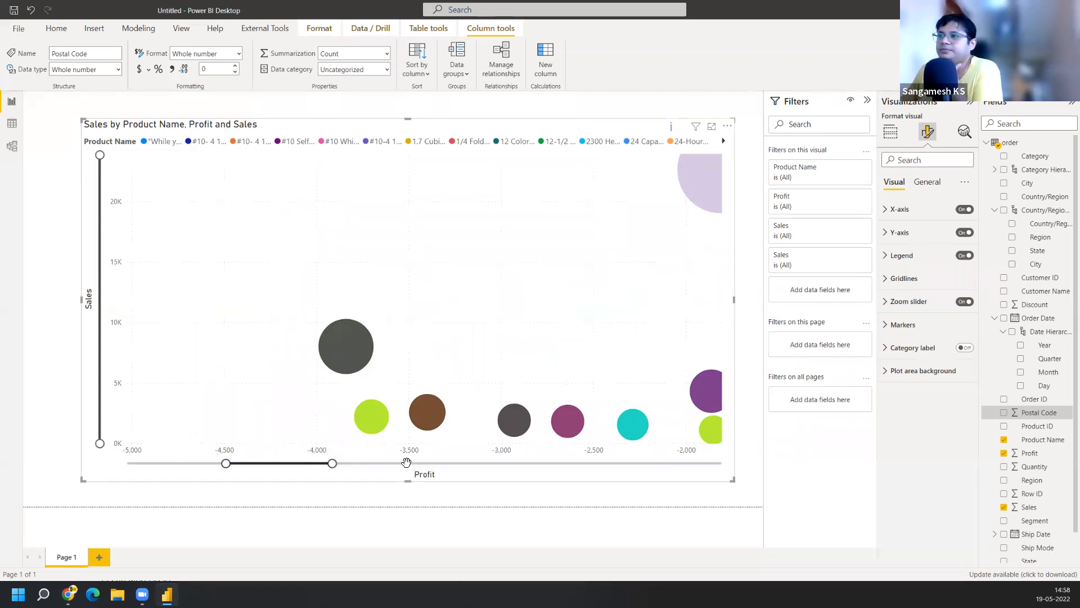
{"action": "left_click", "coordinate": [718, 462]}
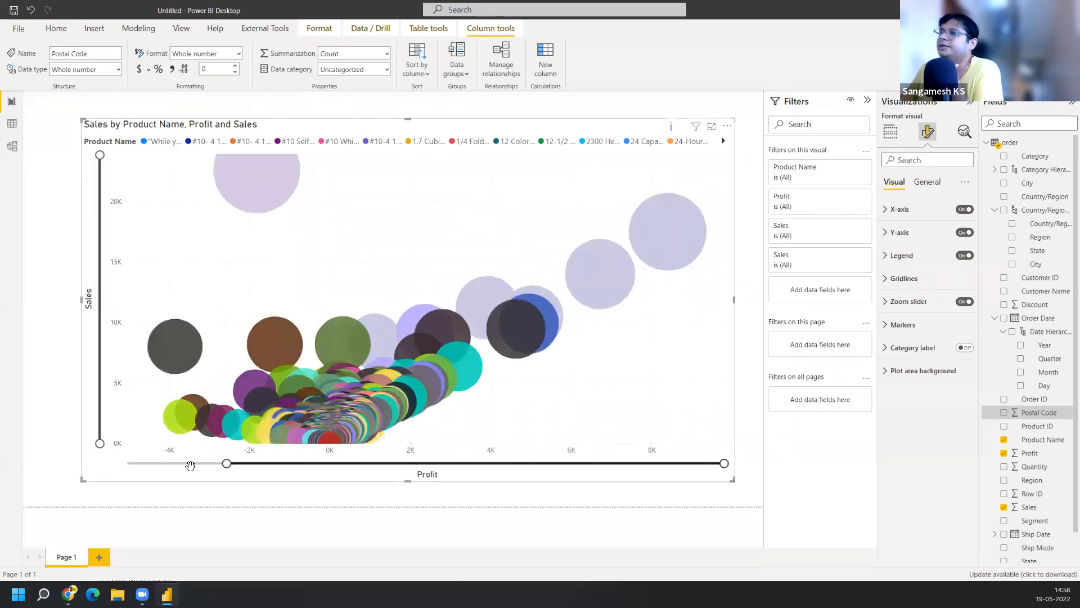
{"action": "left_click", "coordinate": [123, 467]}
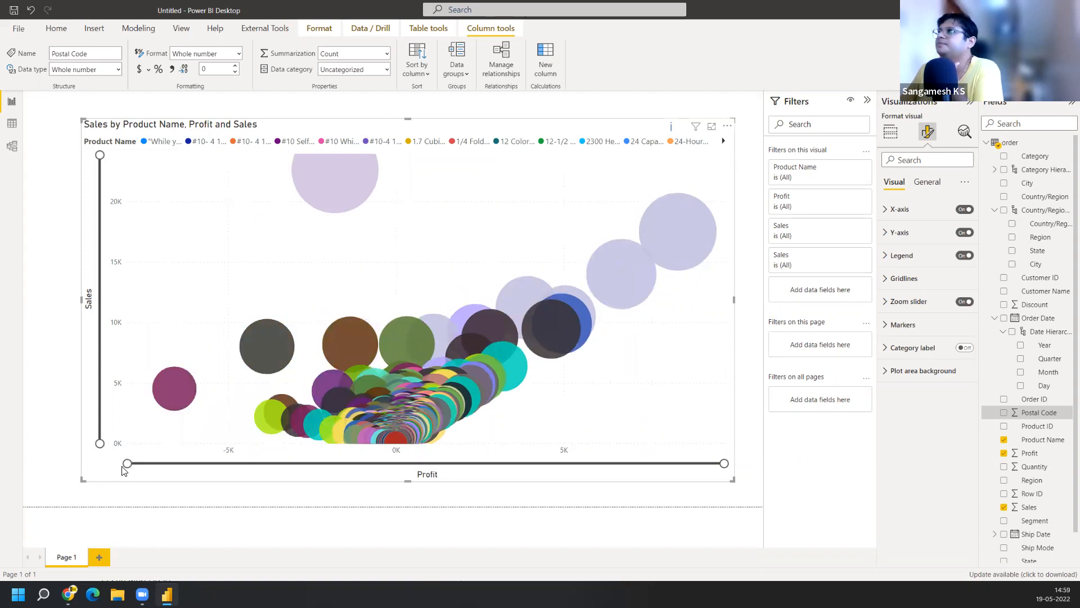
Delete the scatter chart and add an empty pie chart, placing it left of the page's centre
{"action": "left_click", "coordinate": [891, 133]}
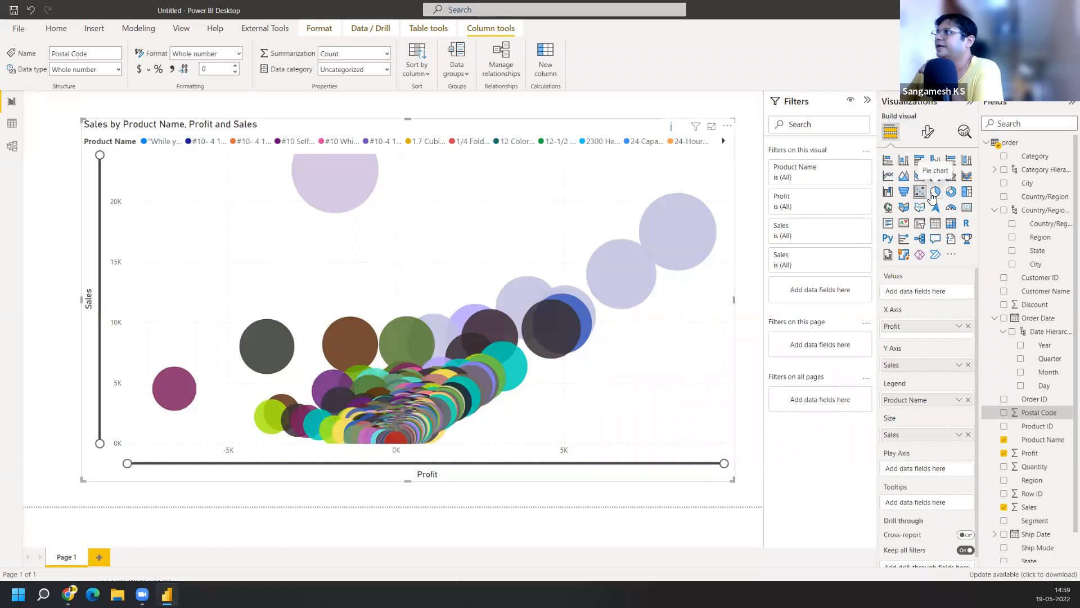
{"action": "left_click", "coordinate": [727, 127]}
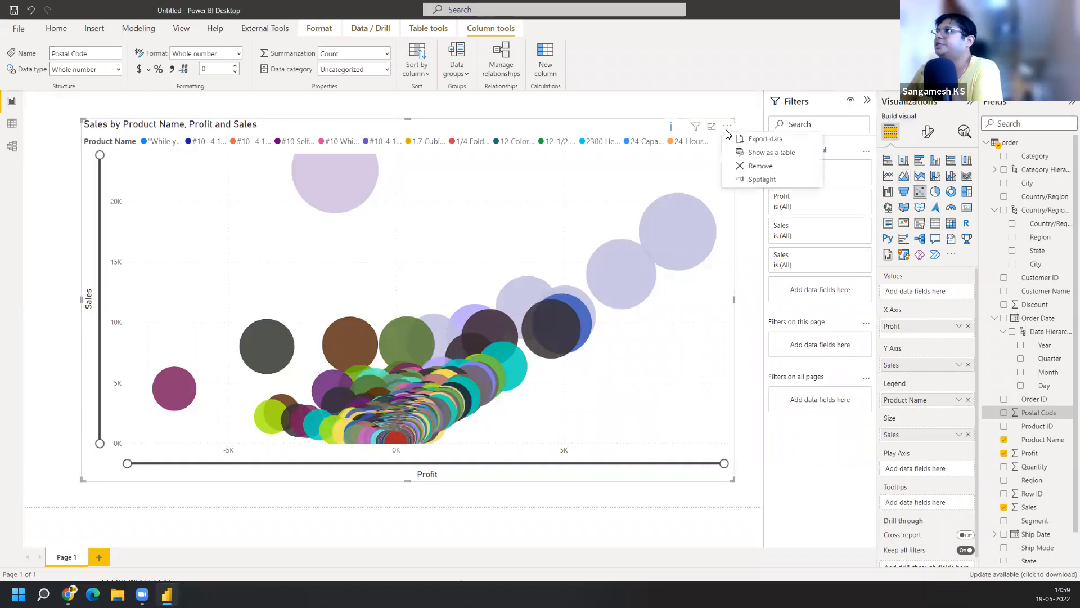
{"action": "left_click", "coordinate": [760, 166]}
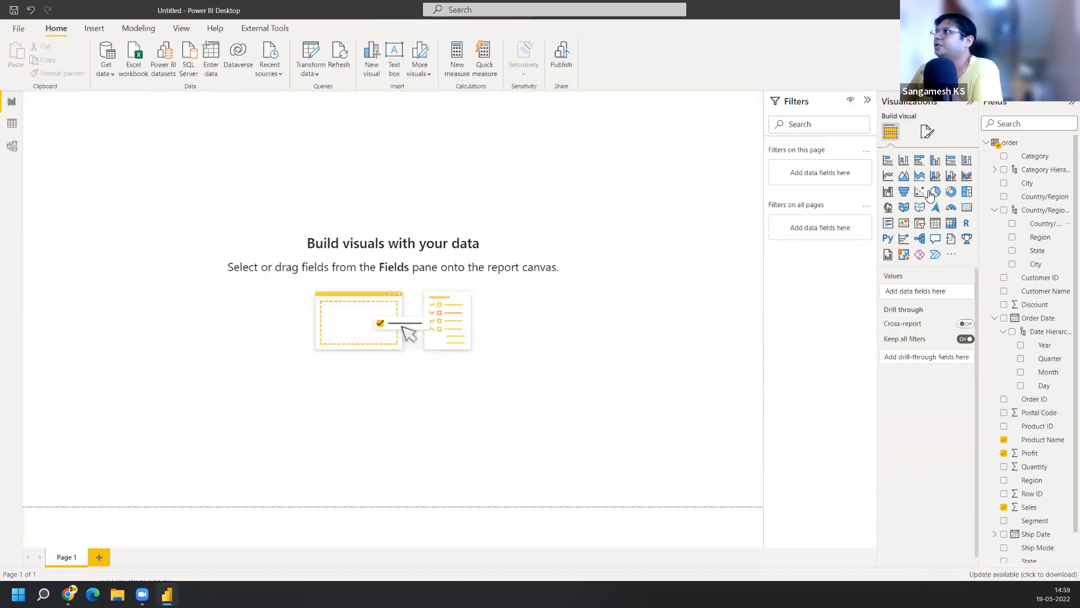
{"action": "left_click", "coordinate": [935, 193]}
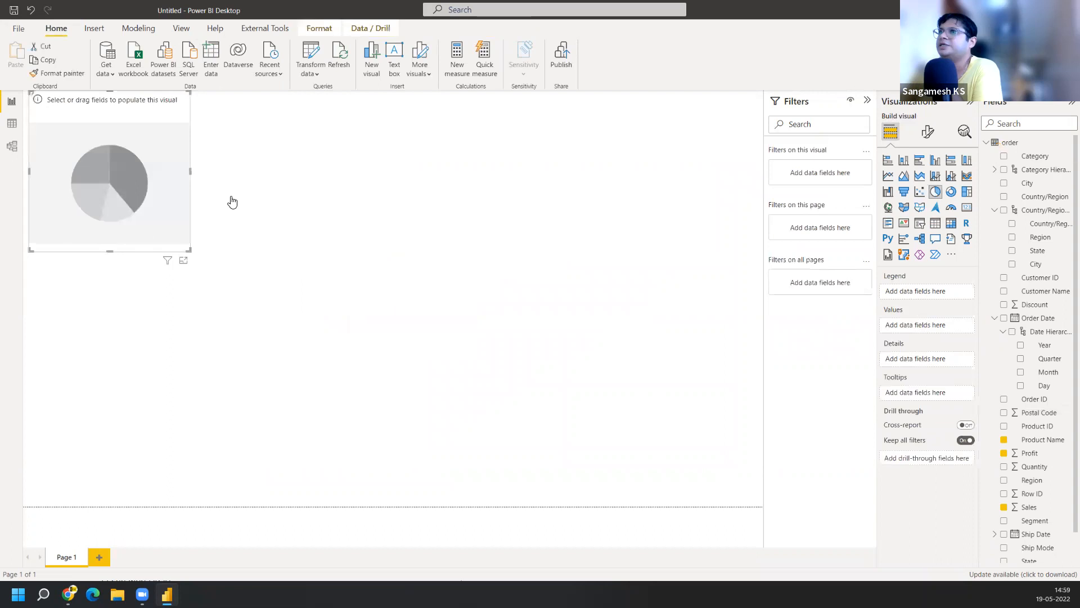
{"action": "left_click_drag", "start_coordinate": [118, 125], "coordinate": [275, 259]}
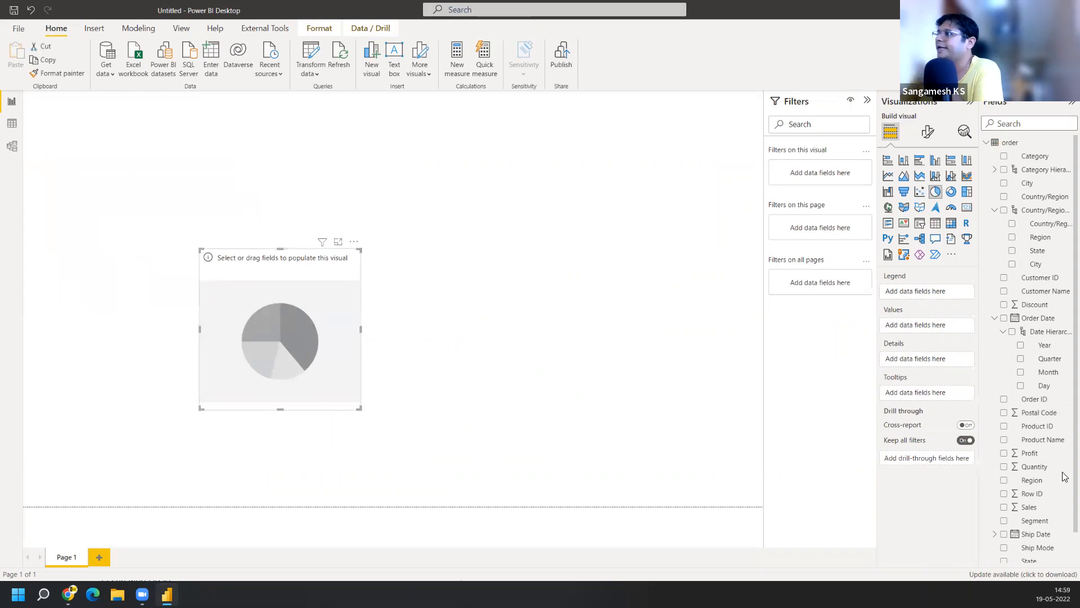
Assign Category as the pie chart's legend and Sales as its values, and enlarge the visual
{"action": "left_click_drag", "start_coordinate": [1034, 156], "coordinate": [925, 290]}
{"action": "left_click_drag", "start_coordinate": [1034, 510], "coordinate": [934, 337]}
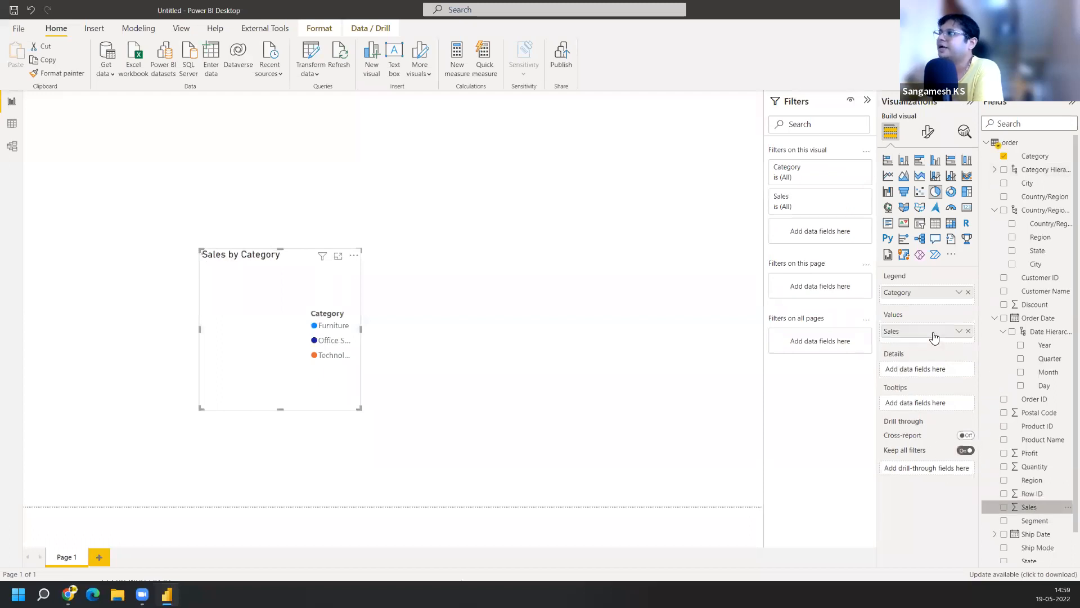
{"action": "left_click_drag", "start_coordinate": [358, 406], "coordinate": [510, 472]}
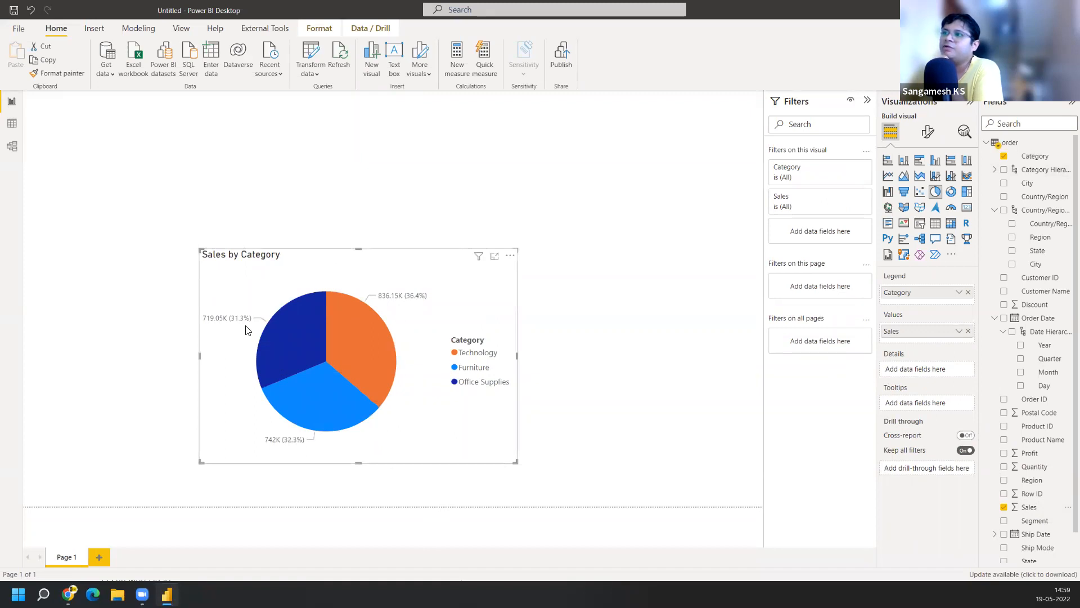
Set the position of the pie chart's detail labels to Inside
{"action": "mouse_move", "coordinate": [311, 332]}
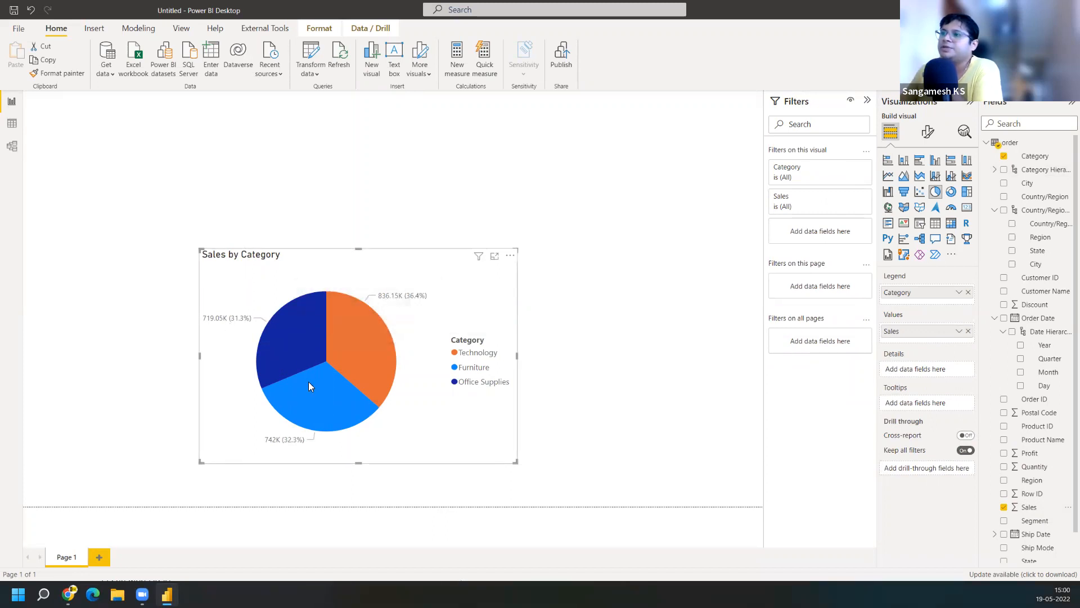
{"action": "mouse_move", "coordinate": [363, 326]}
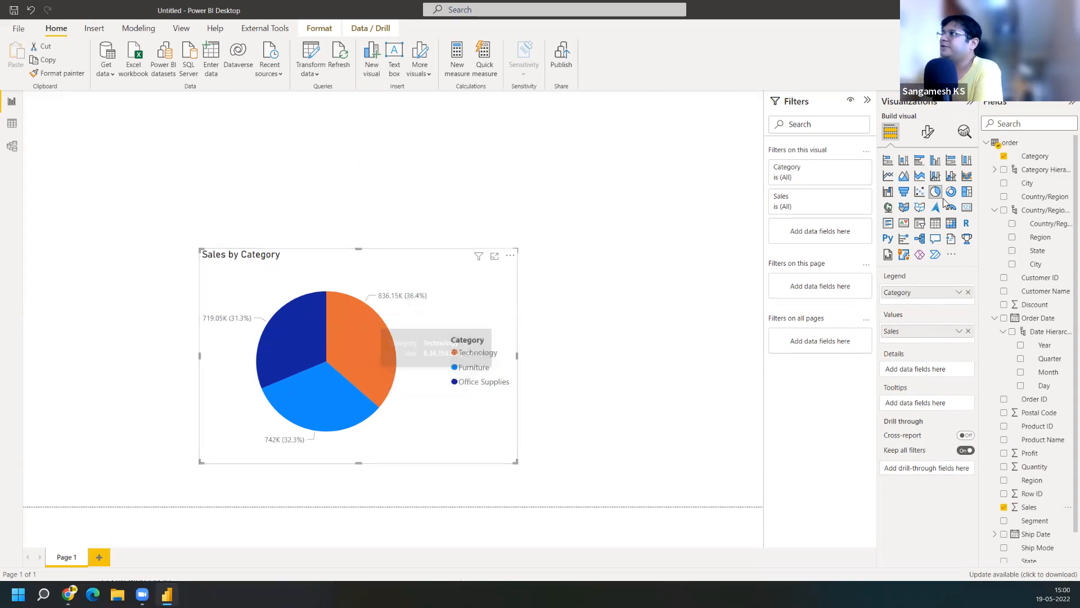
{"action": "mouse_move", "coordinate": [342, 300]}
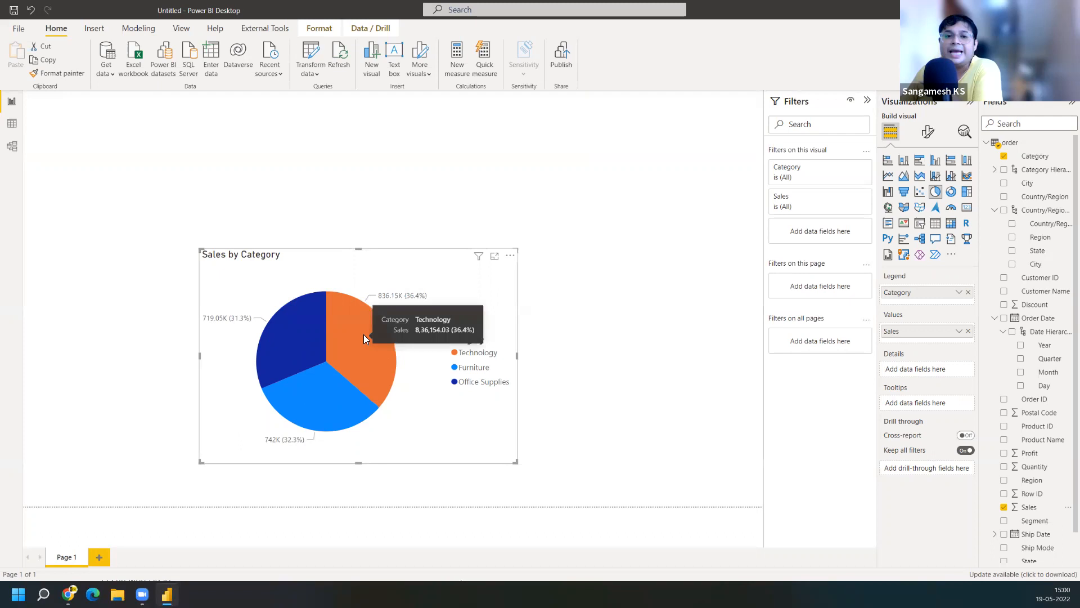
{"action": "left_click", "coordinate": [927, 134]}
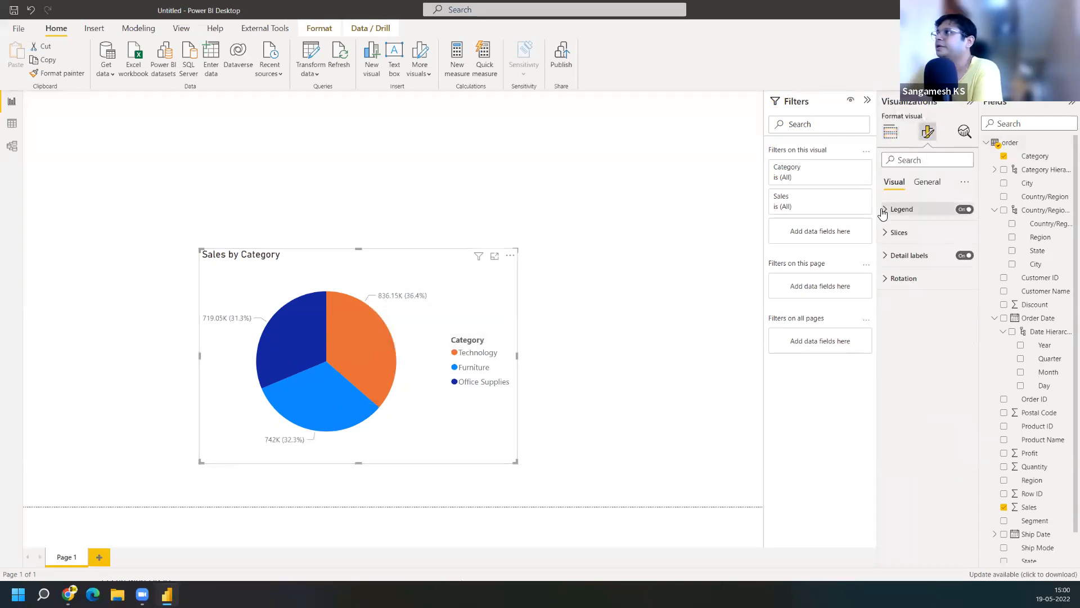
{"action": "left_click", "coordinate": [884, 257]}
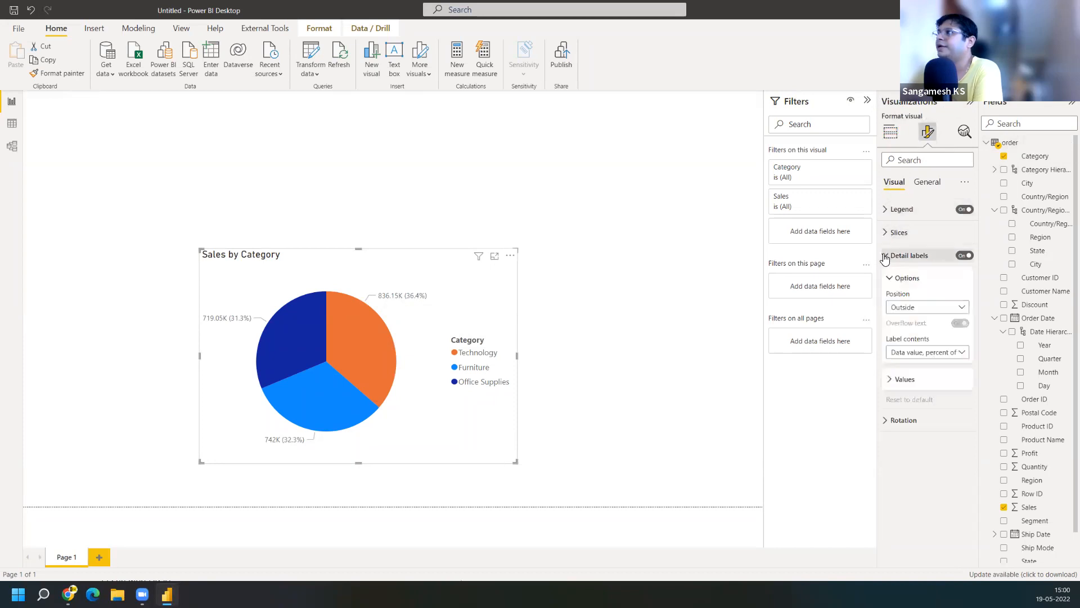
{"action": "left_click", "coordinate": [914, 310]}
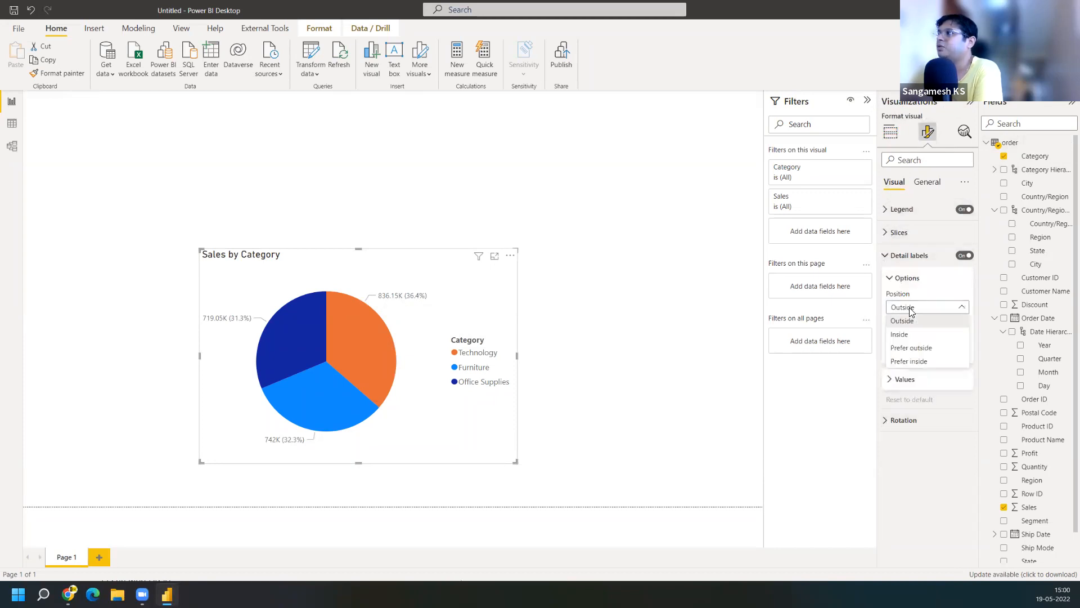
{"action": "left_click", "coordinate": [898, 336]}
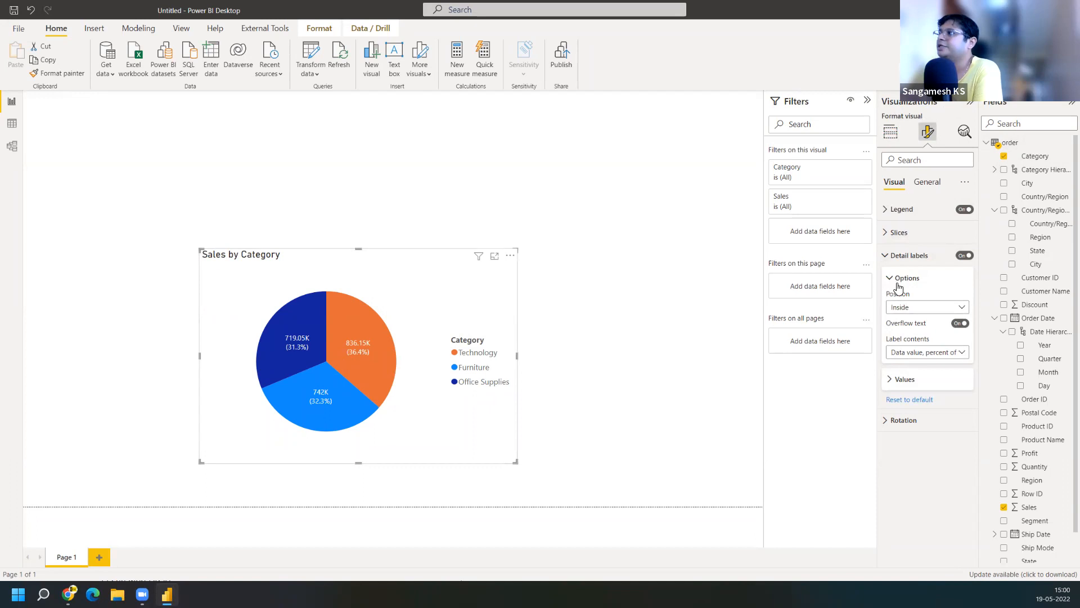
Try Data value as the detail labels' contents, and settle on Percent of total
{"action": "left_click", "coordinate": [924, 353]}
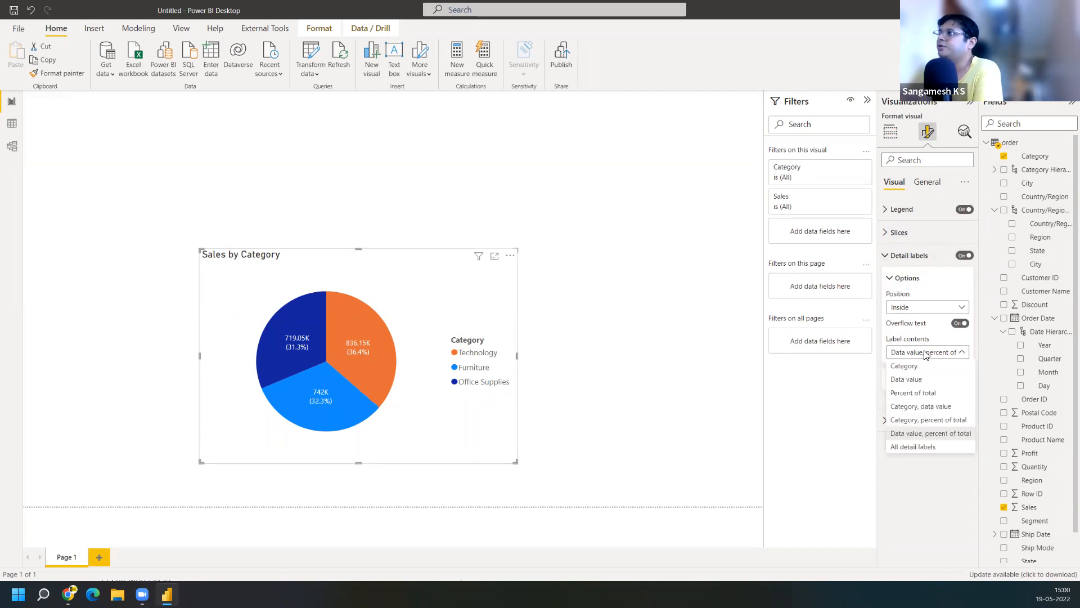
{"action": "left_click", "coordinate": [921, 380]}
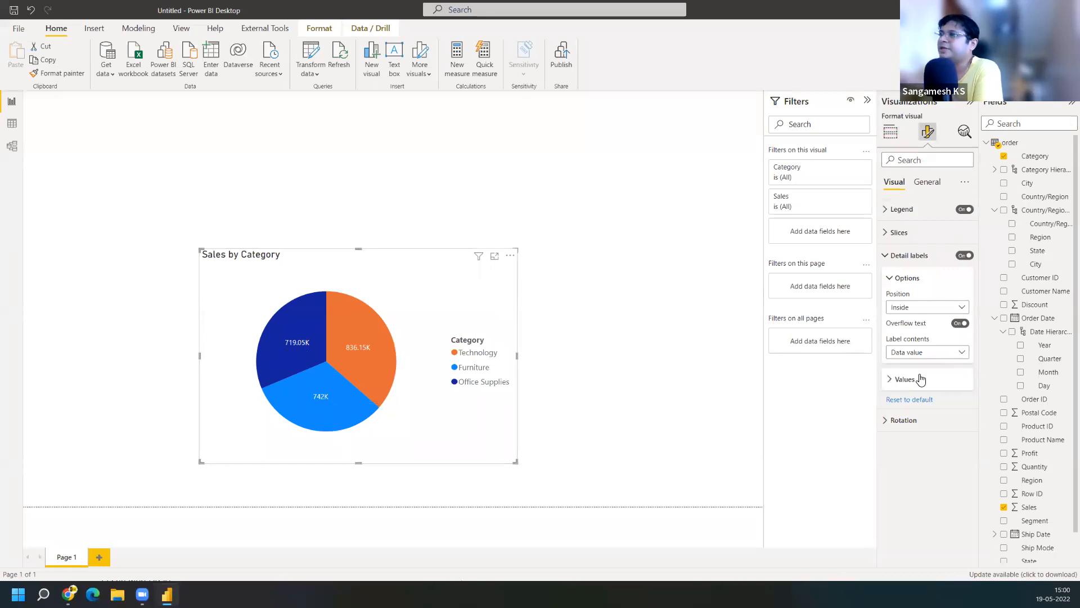
{"action": "left_click", "coordinate": [949, 353]}
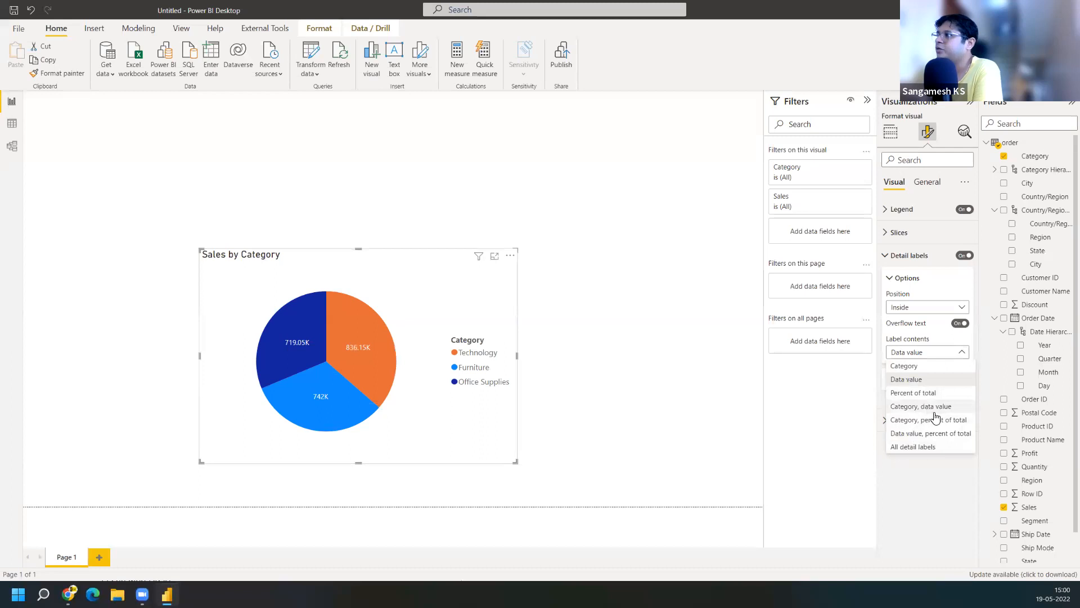
{"action": "left_click", "coordinate": [926, 395]}
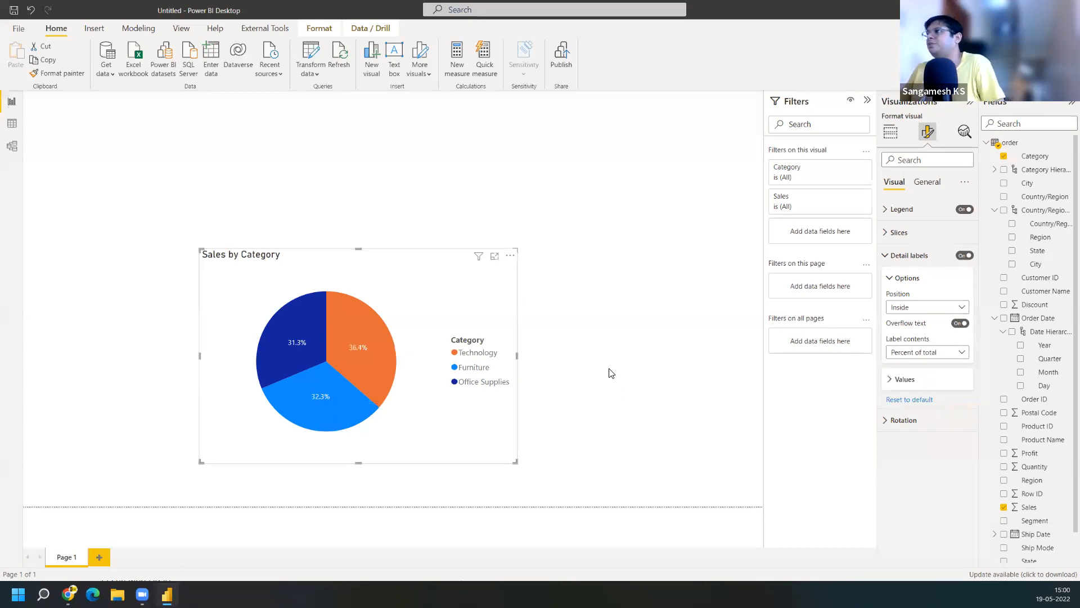
Set the detail label values' colour to black, after trying light grey, and turn their background on
{"action": "left_click", "coordinate": [894, 381]}
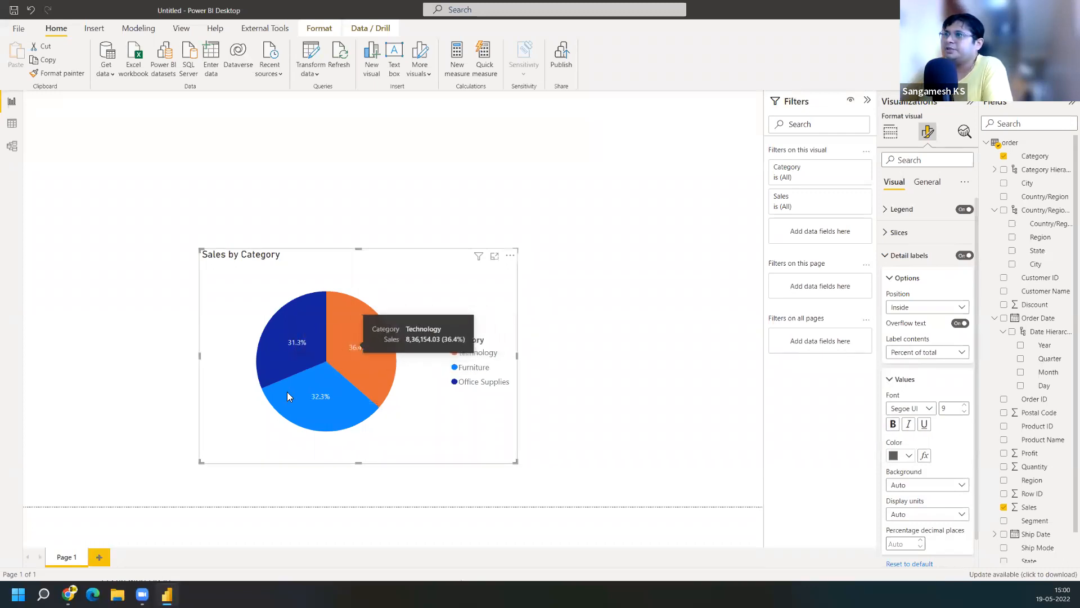
{"action": "left_click", "coordinate": [908, 456]}
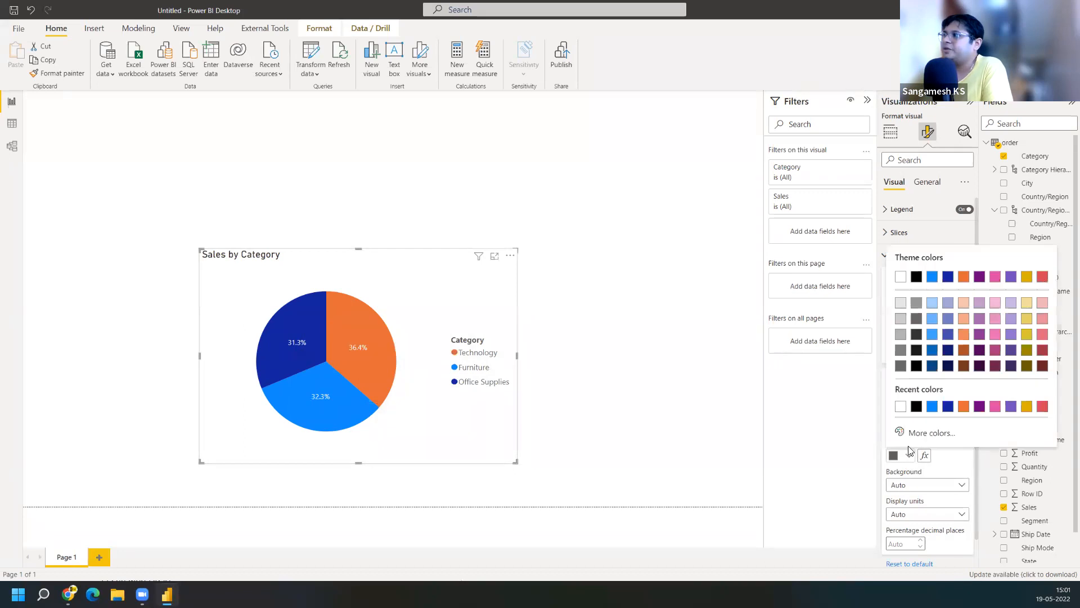
{"action": "left_click", "coordinate": [899, 309]}
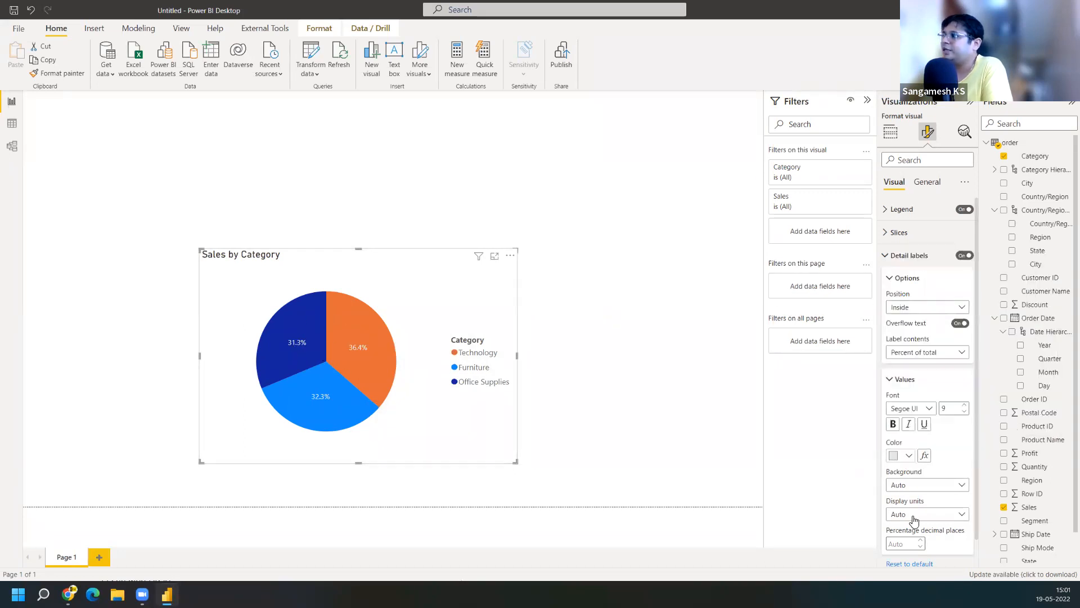
{"action": "scroll", "coordinate": [921, 456], "scroll_direction": "down", "scroll_amount": 1}
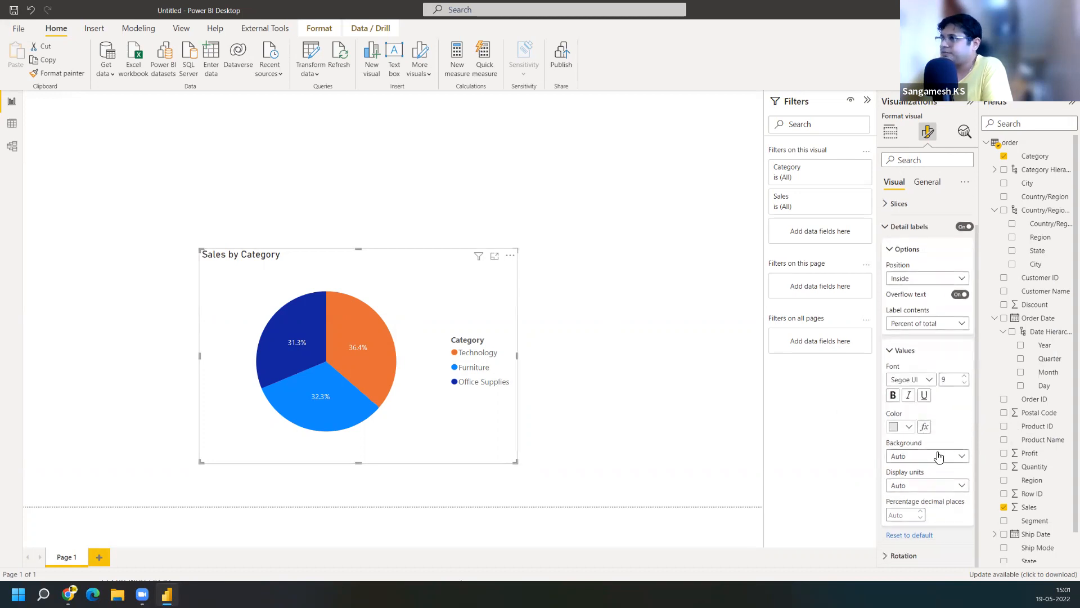
{"action": "left_click", "coordinate": [907, 428]}
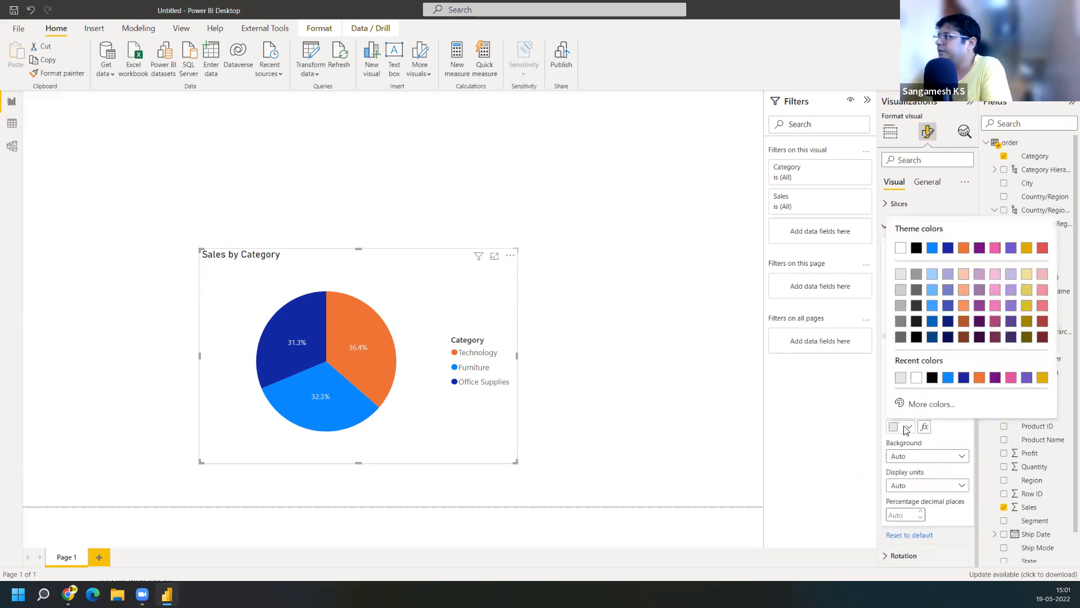
{"action": "left_click", "coordinate": [915, 248]}
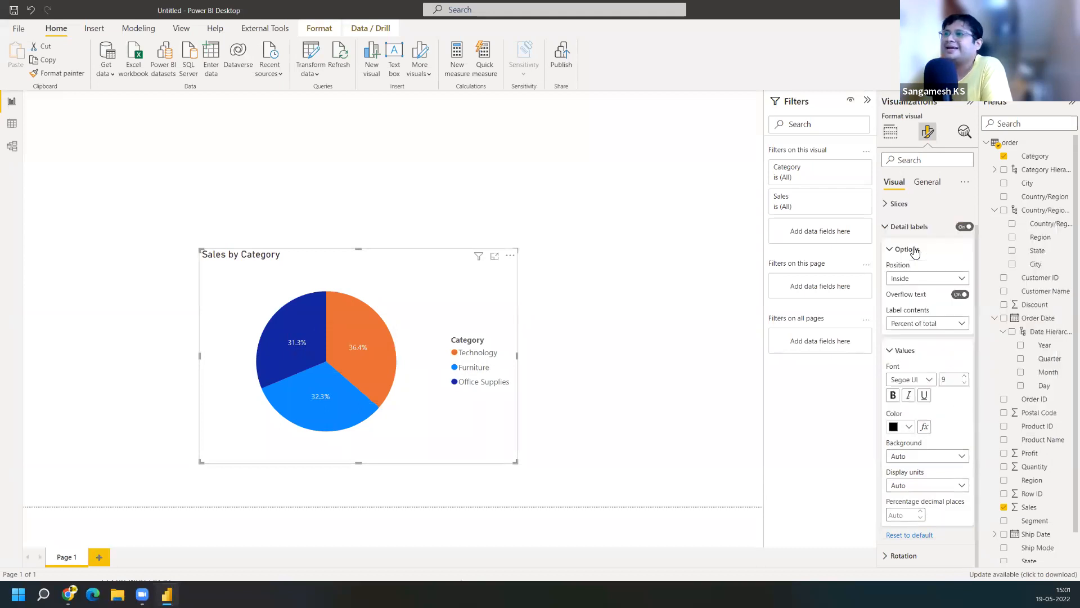
{"action": "left_click", "coordinate": [919, 457]}
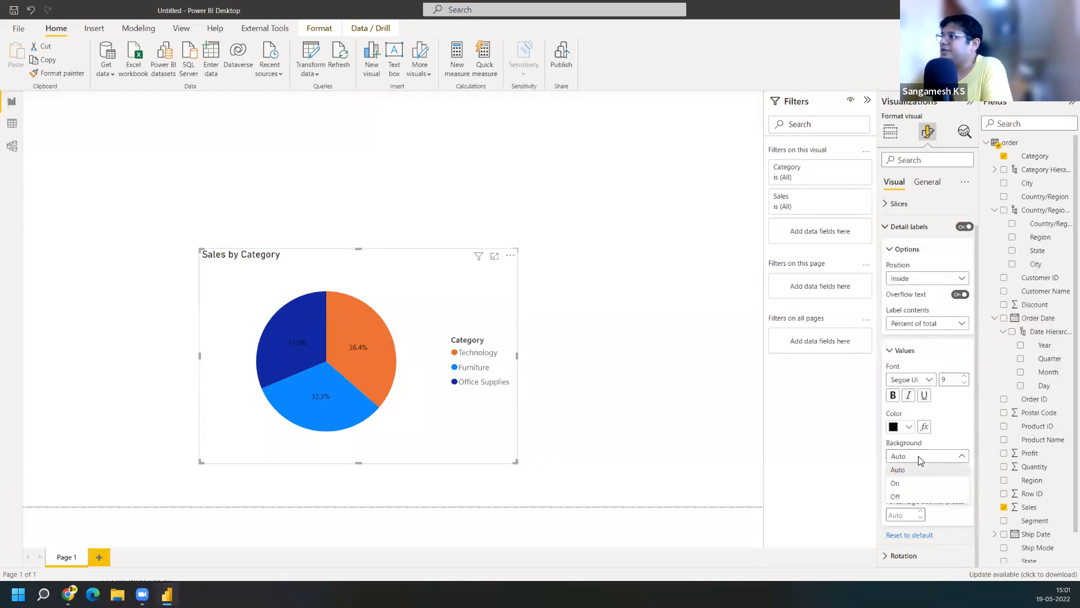
{"action": "left_click", "coordinate": [918, 489]}
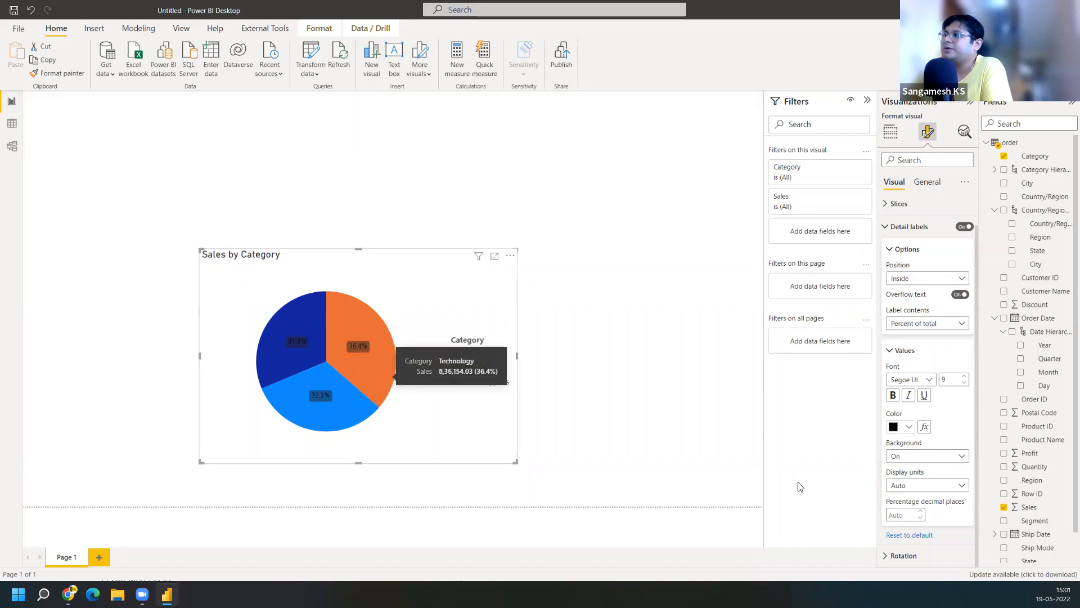
Examine the display unit options for the detail labels and the pie chart's title settings without changing them
{"action": "left_click", "coordinate": [929, 485]}
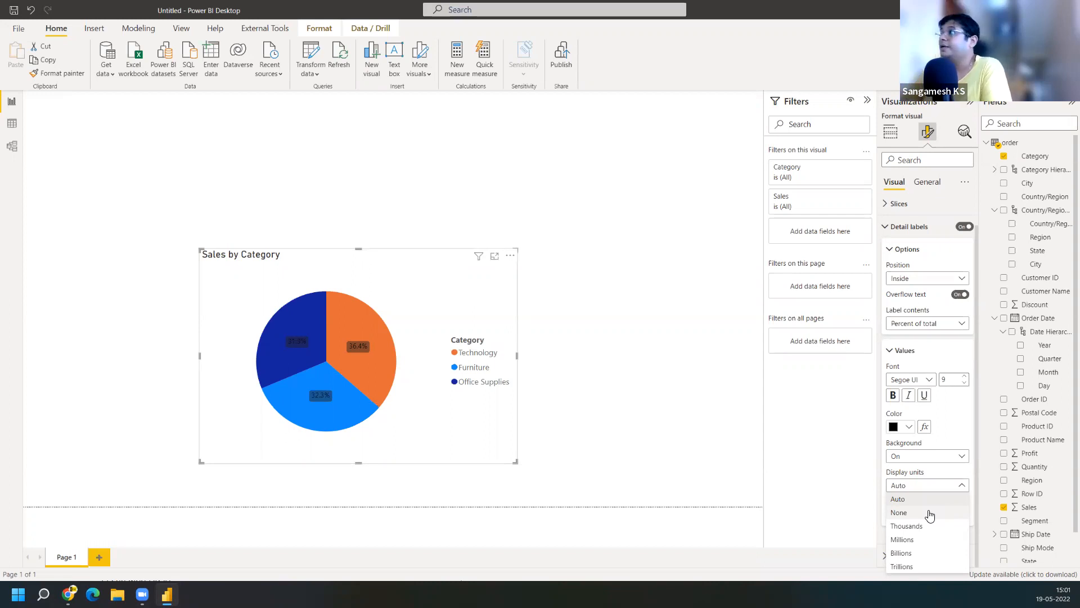
{"action": "left_click", "coordinate": [888, 233]}
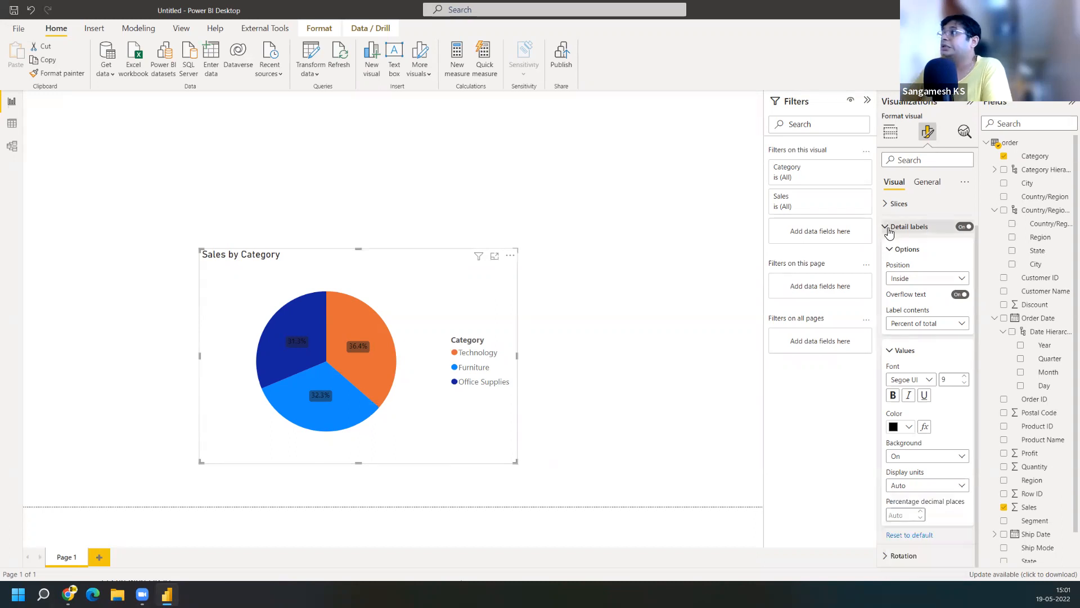
{"action": "left_click", "coordinate": [891, 352]}
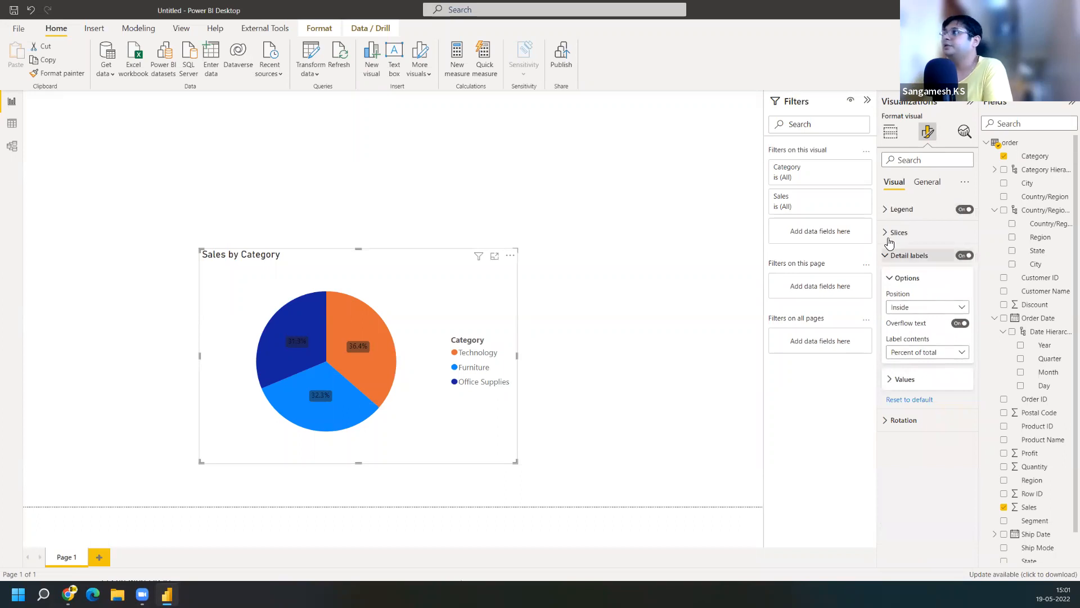
{"action": "left_click", "coordinate": [934, 187]}
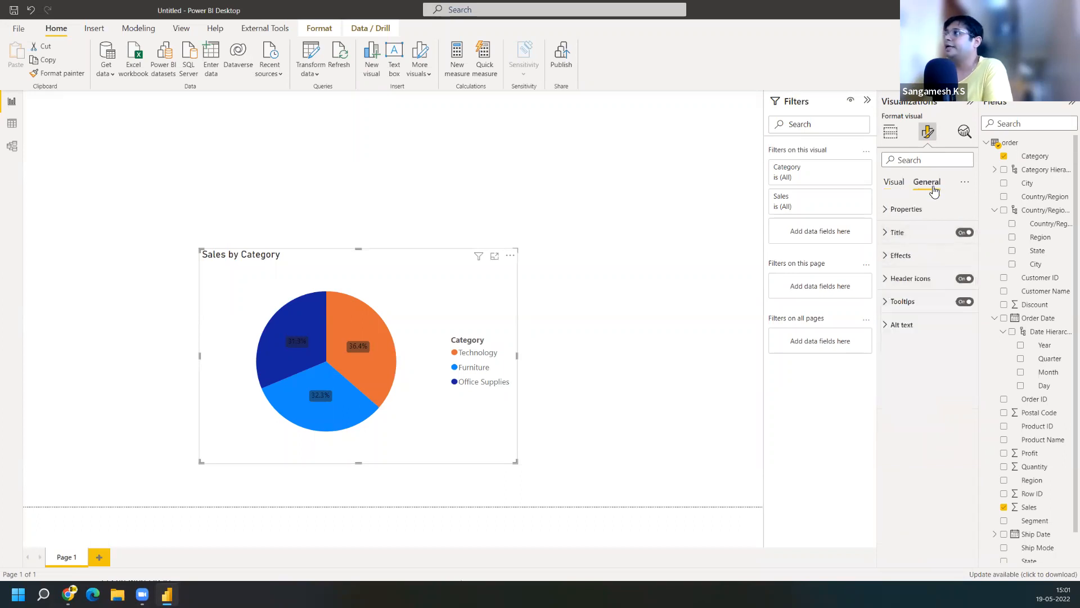
{"action": "left_click", "coordinate": [885, 232]}
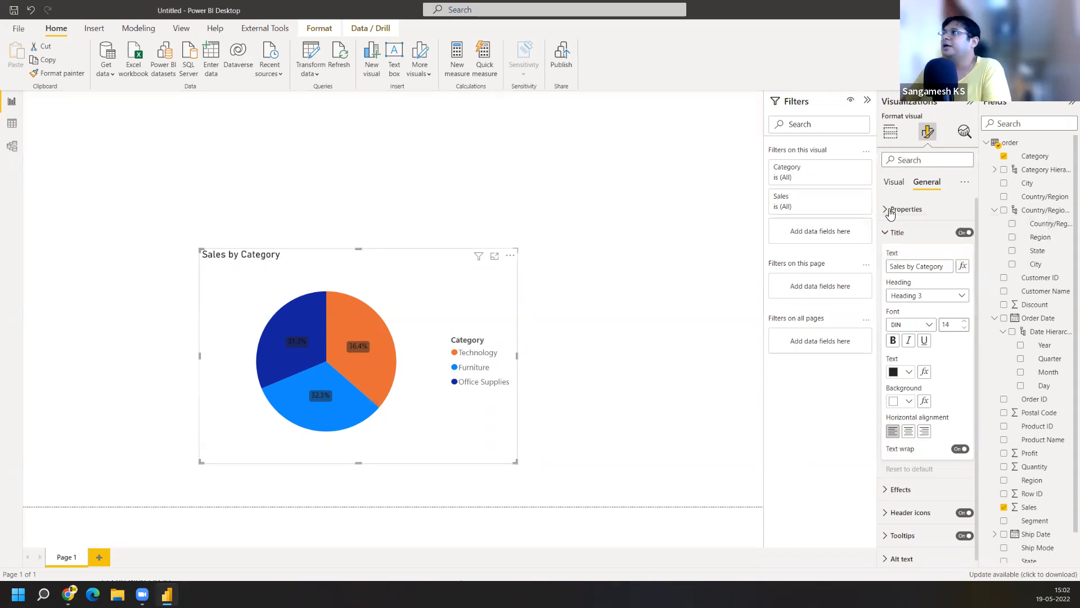
{"action": "left_click", "coordinate": [890, 132]}
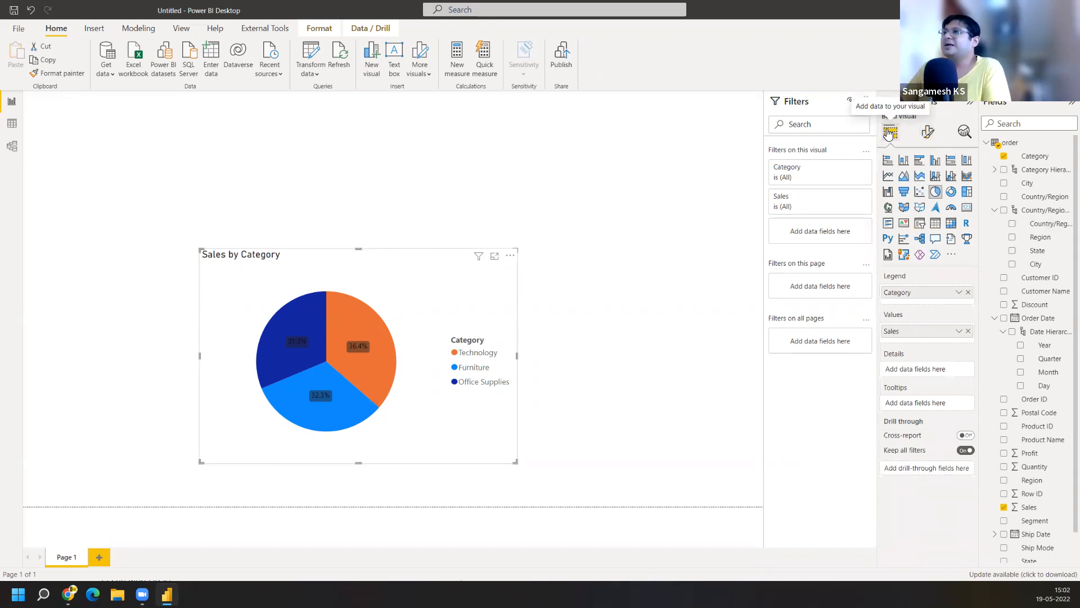
{"action": "left_click", "coordinate": [510, 257]}
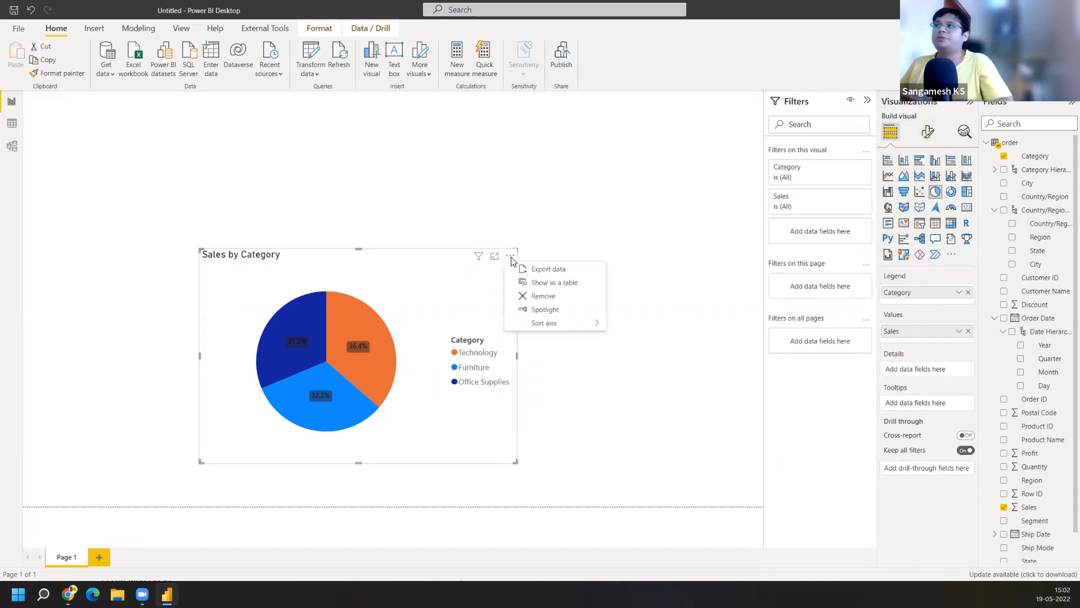
{"action": "left_click", "coordinate": [543, 297]}
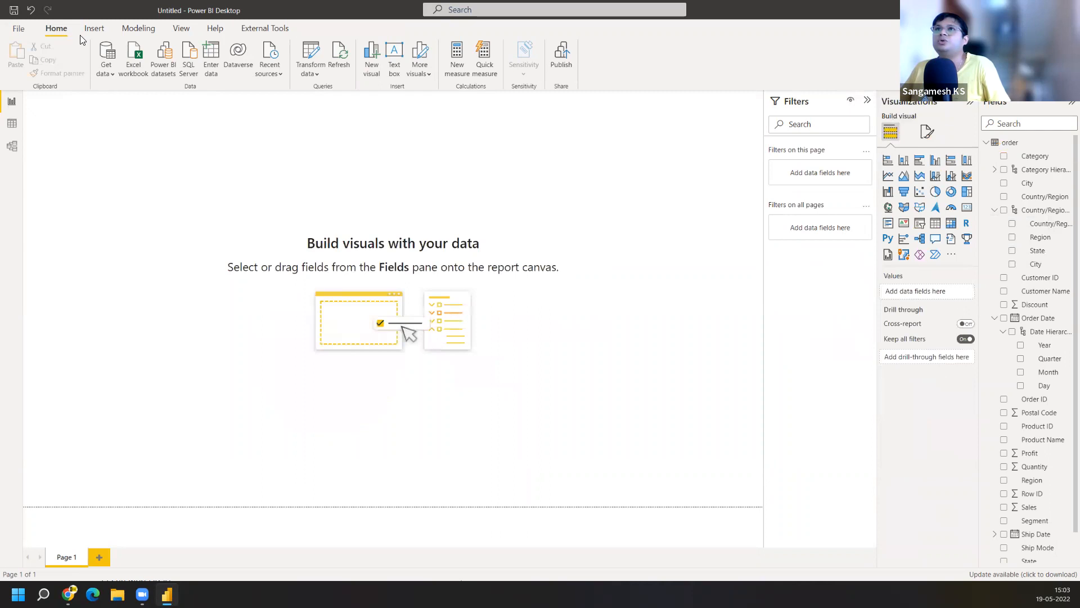
{"action": "left_click", "coordinate": [31, 10]}
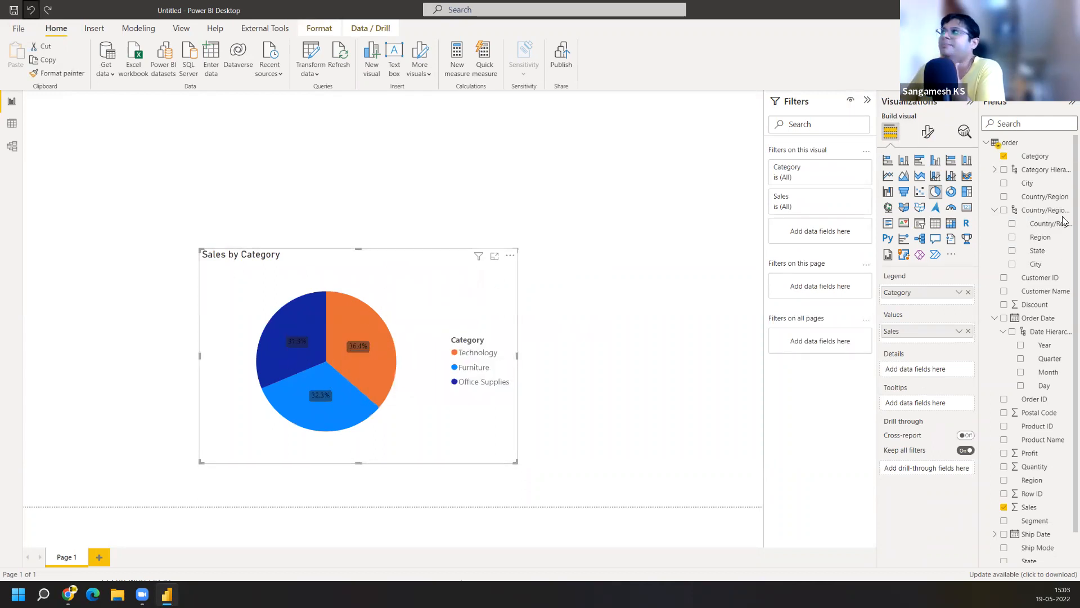
Convert the pie chart to a donut chart, shrink it and place it in the page's upper-left corner
{"action": "left_click", "coordinate": [950, 192]}
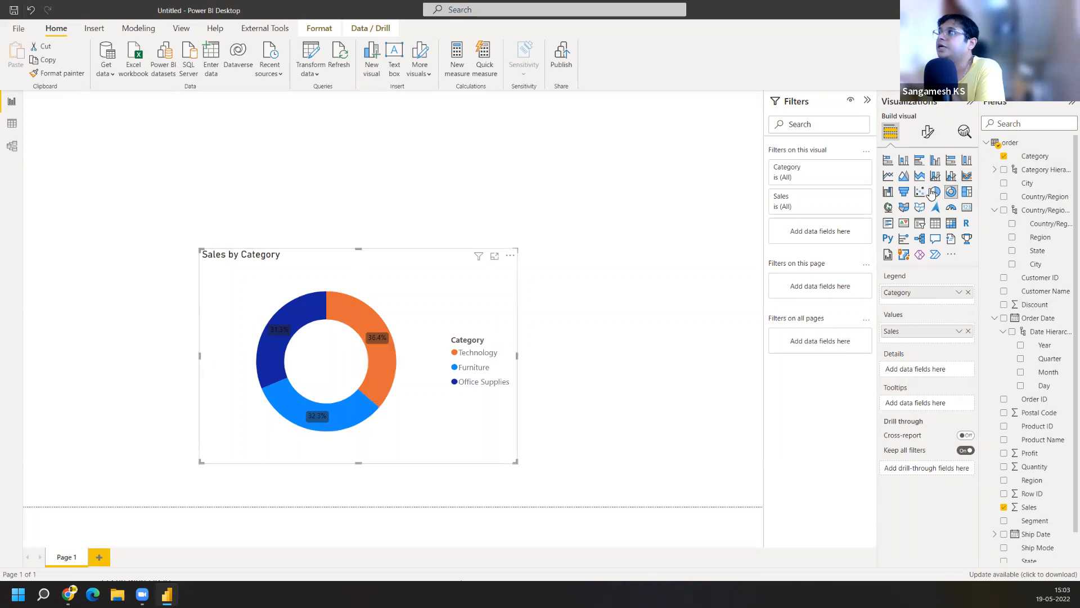
{"action": "mouse_move", "coordinate": [271, 355]}
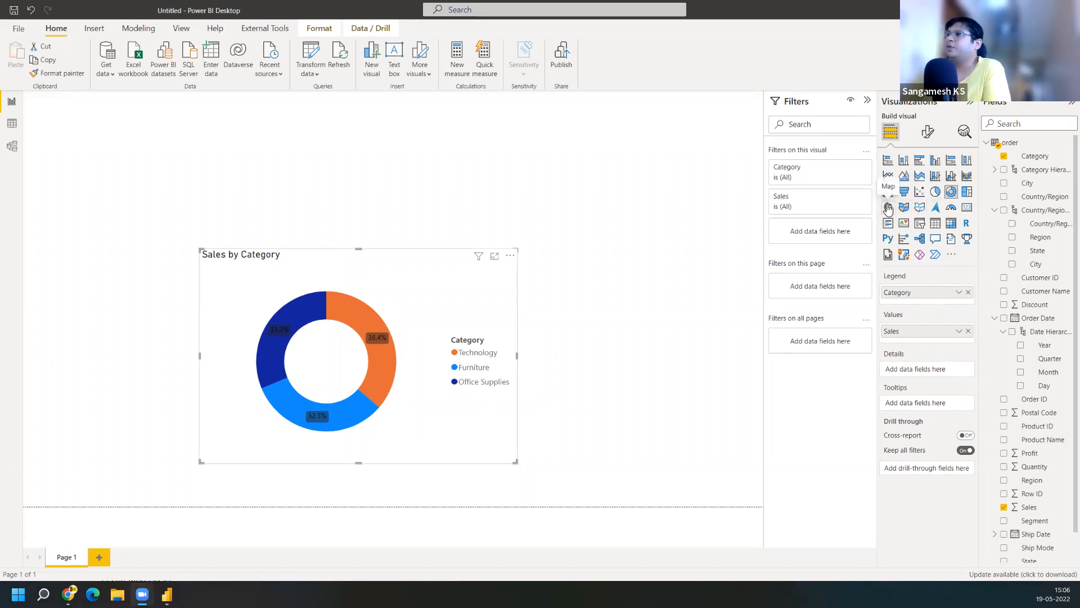
{"action": "left_click_drag", "start_coordinate": [238, 267], "coordinate": [62, 110]}
{"action": "left_click_drag", "start_coordinate": [337, 305], "coordinate": [181, 210]}
{"action": "left_click", "coordinate": [571, 267]}
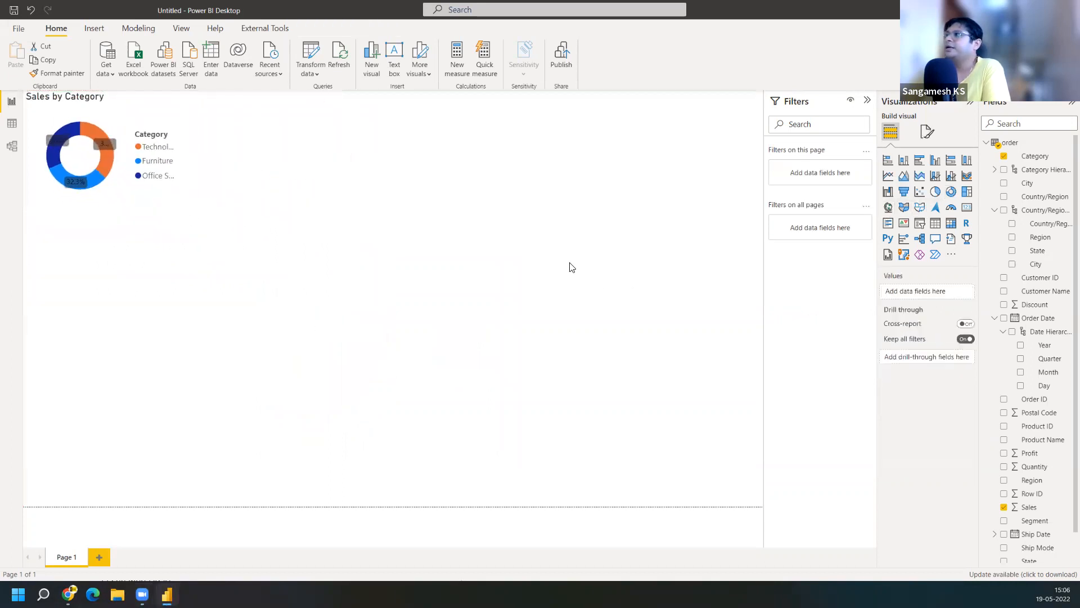
Add an empty map visual, place it beside the donut chart and enlarge it to fill the page's centre
{"action": "left_click", "coordinate": [888, 208]}
{"action": "left_click_drag", "start_coordinate": [87, 274], "coordinate": [296, 180]}
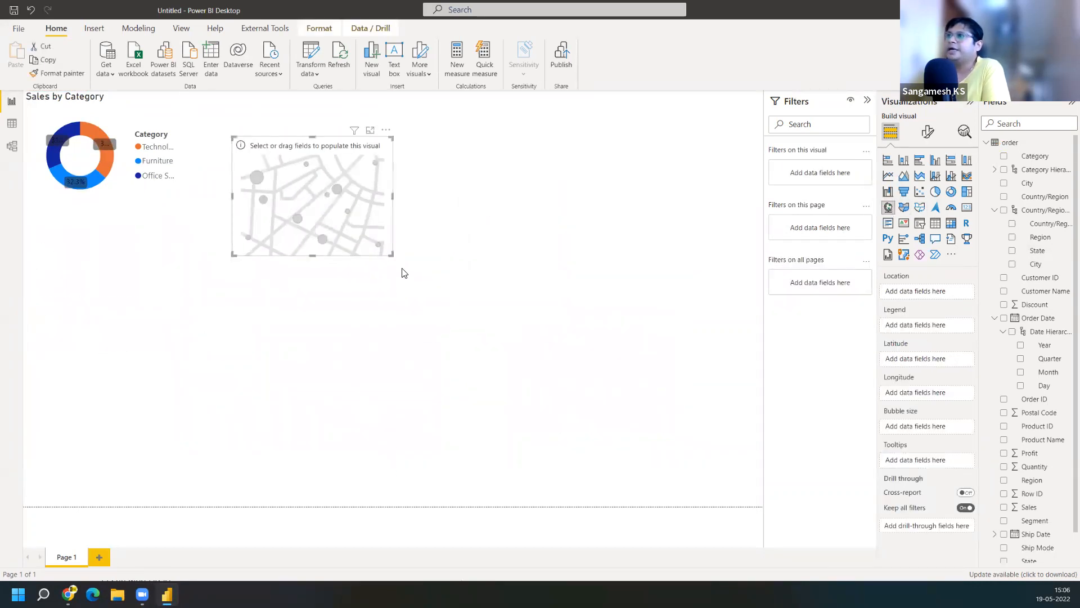
{"action": "left_click_drag", "start_coordinate": [393, 255], "coordinate": [481, 391]}
{"action": "left_click_drag", "start_coordinate": [541, 480], "coordinate": [542, 484]}
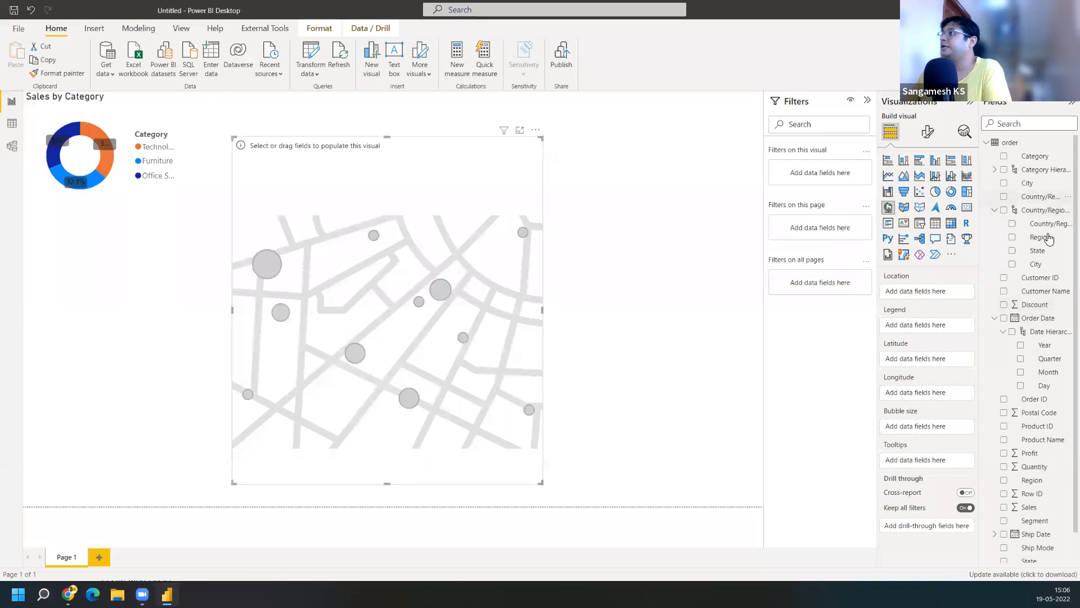
Try the Country/Region hierarchy down to State as the map's location, and remove it again
{"action": "left_click_drag", "start_coordinate": [1048, 255], "coordinate": [940, 289]}
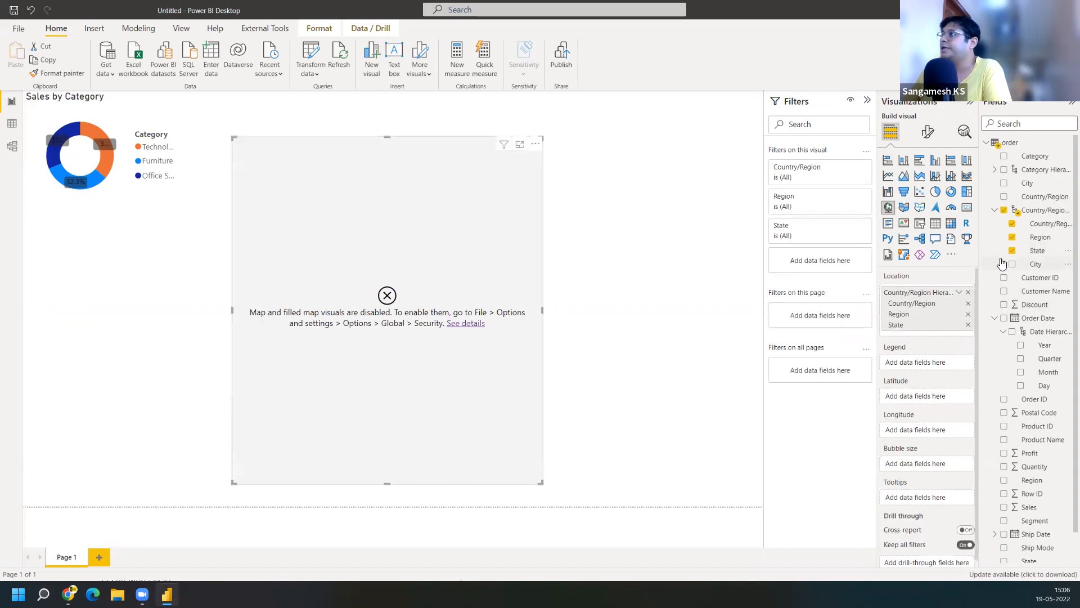
{"action": "left_click", "coordinate": [968, 293]}
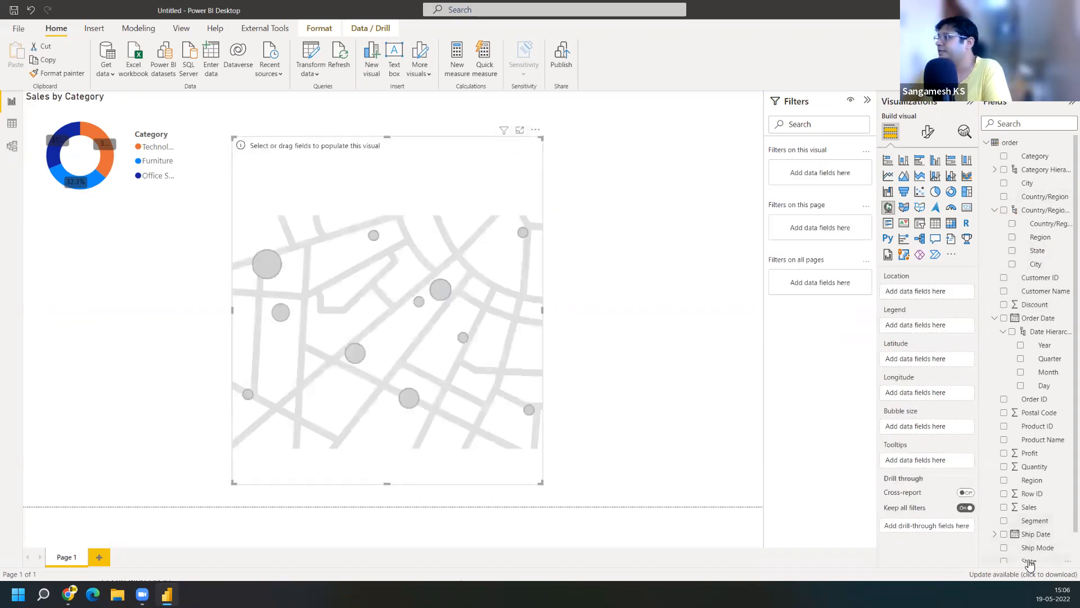
Use the State field as the map visual's location and the Sales field as its bubble size
{"action": "scroll", "coordinate": [1032, 563], "scroll_direction": "down", "scroll_amount": 1}
{"action": "left_click_drag", "start_coordinate": [1038, 529], "coordinate": [930, 285]}
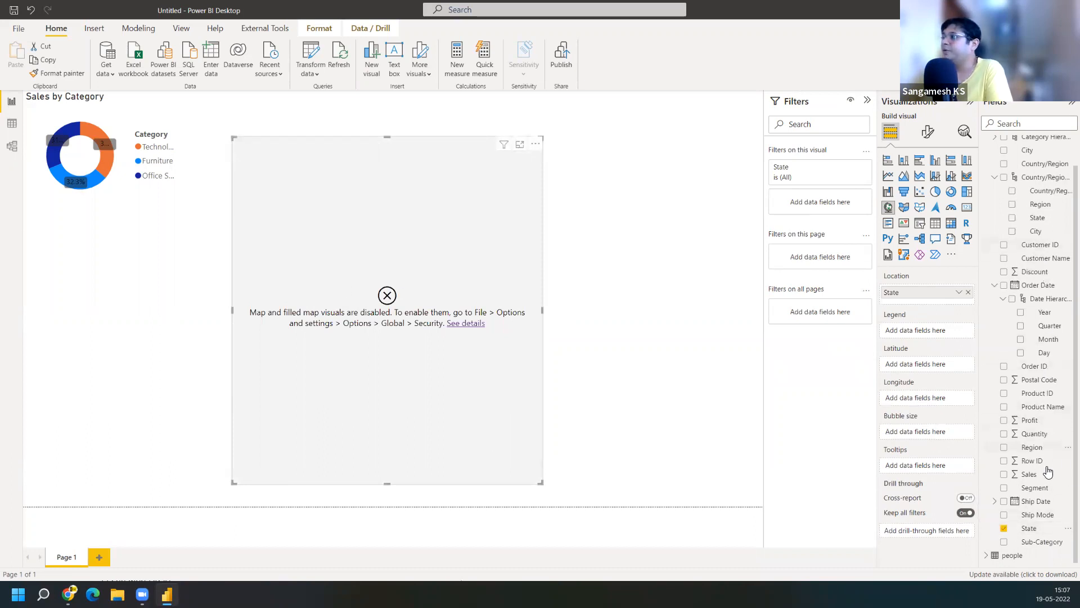
{"action": "left_click_drag", "start_coordinate": [1035, 474], "coordinate": [936, 430]}
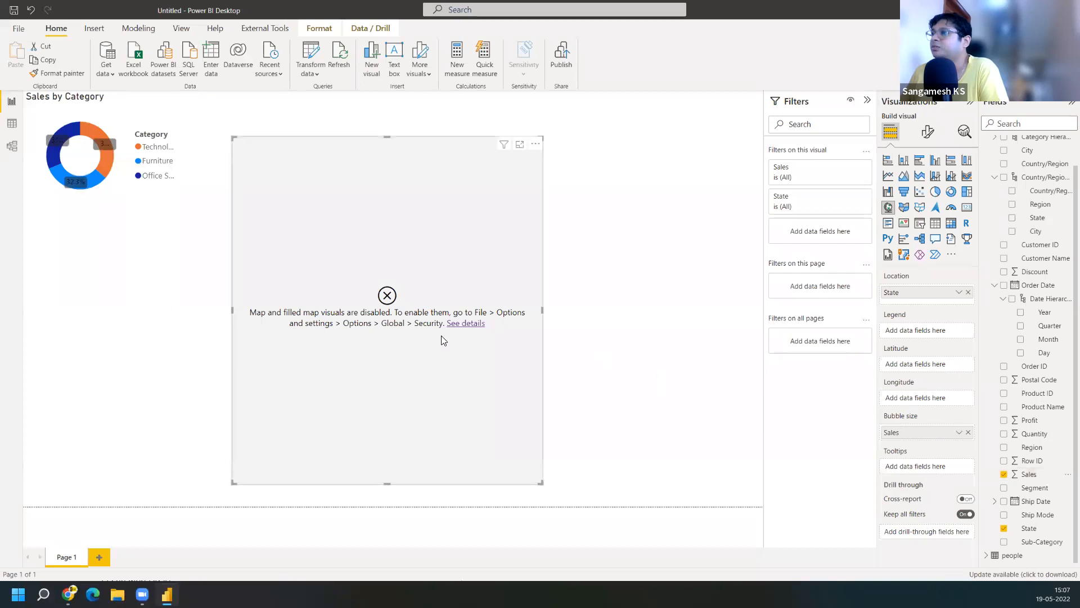
Check the details of the map visual's error and open the program's Options dialog
{"action": "left_click", "coordinate": [465, 324]}
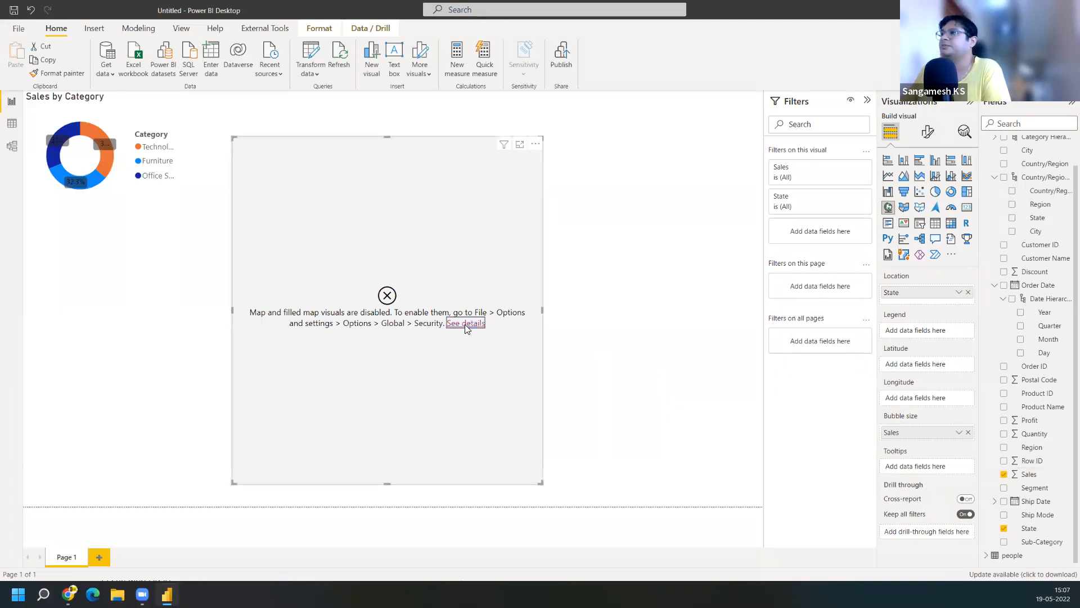
{"action": "left_click", "coordinate": [631, 320]}
{"action": "left_click", "coordinate": [17, 29]}
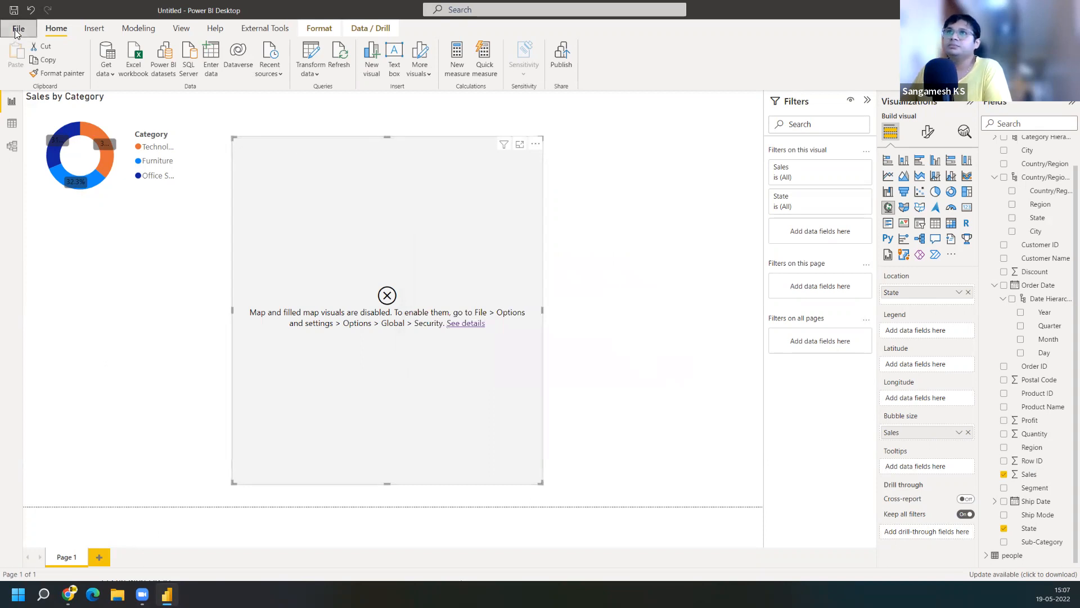
{"action": "left_click", "coordinate": [41, 206]}
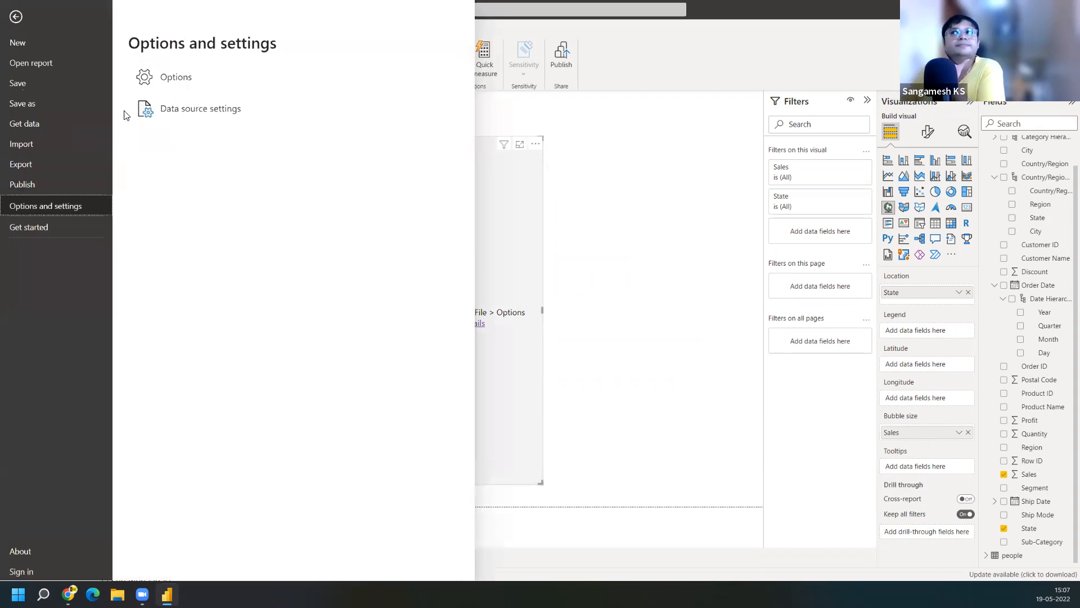
{"action": "left_click", "coordinate": [184, 88]}
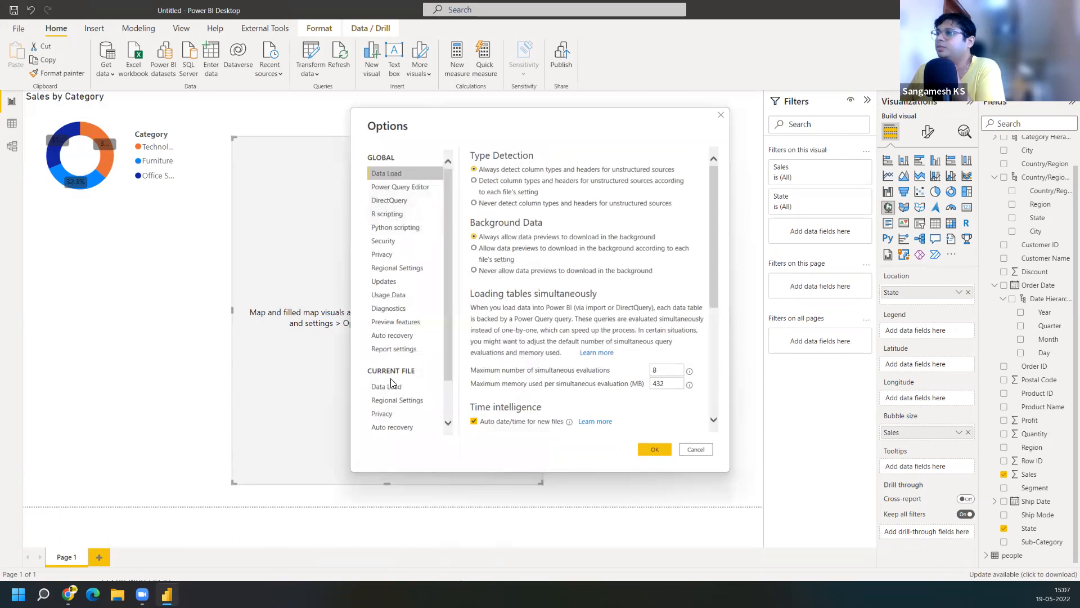
Enable "Use Map and Filled Map visuals" in the global Security options and apply the change
{"action": "scroll", "coordinate": [393, 394], "scroll_direction": "down", "scroll_amount": 2}
{"action": "scroll", "coordinate": [399, 228], "scroll_direction": "up", "scroll_amount": 2}
{"action": "left_click_drag", "start_coordinate": [505, 137], "coordinate": [688, 132]}
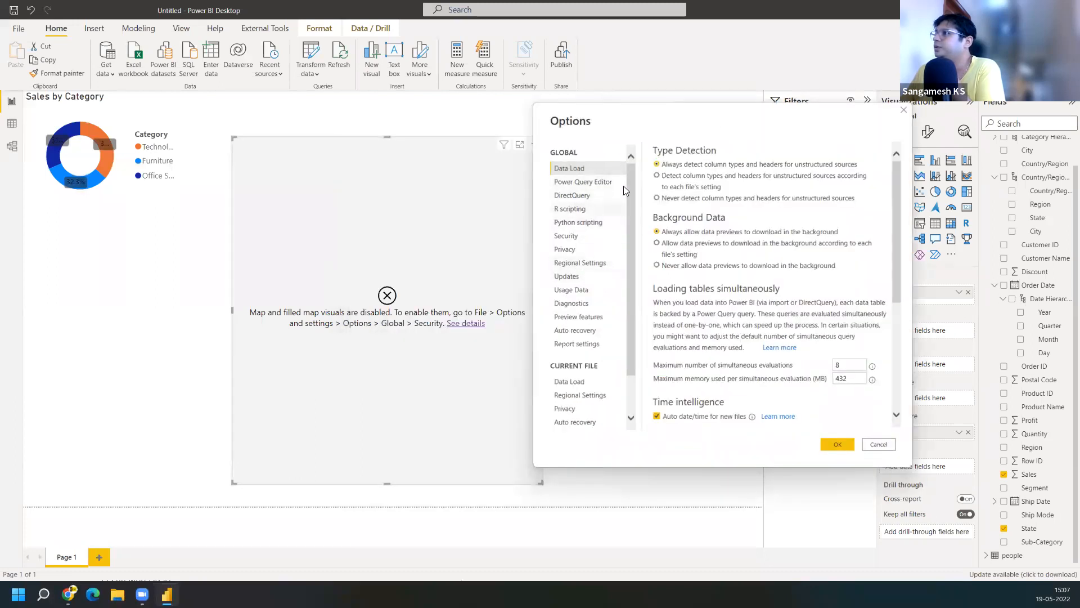
{"action": "left_click_drag", "start_coordinate": [630, 184], "coordinate": [628, 230]}
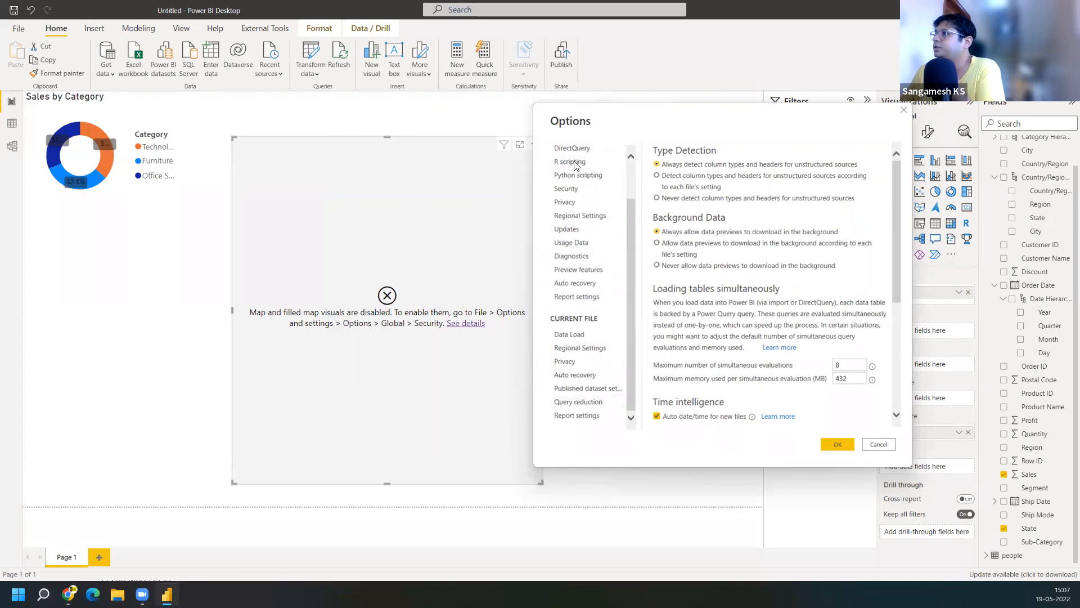
{"action": "left_click", "coordinate": [571, 187]}
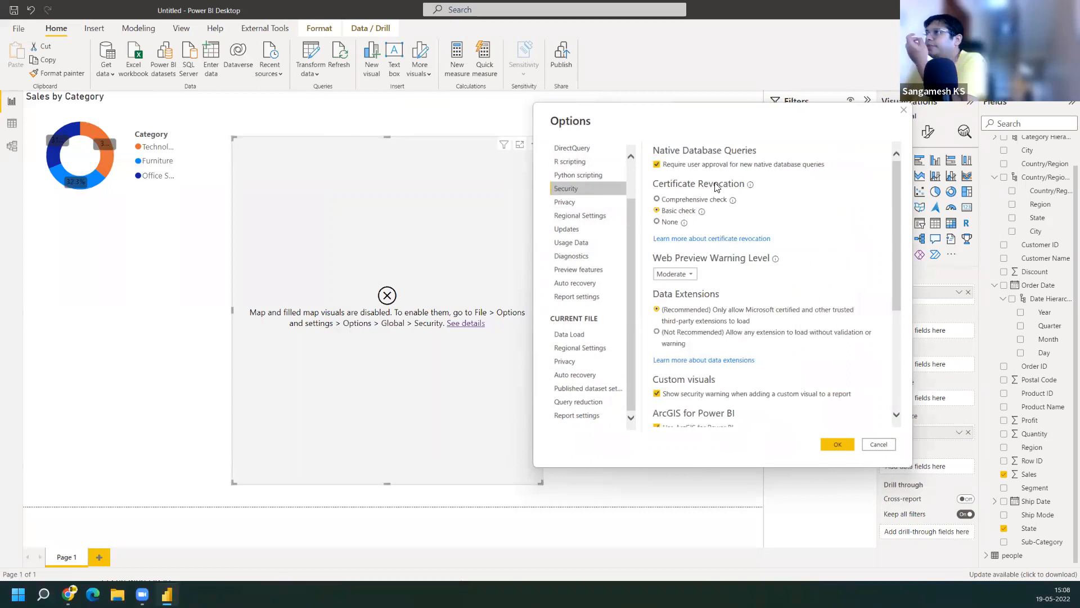
{"action": "scroll", "coordinate": [681, 349], "scroll_direction": "down", "scroll_amount": 1}
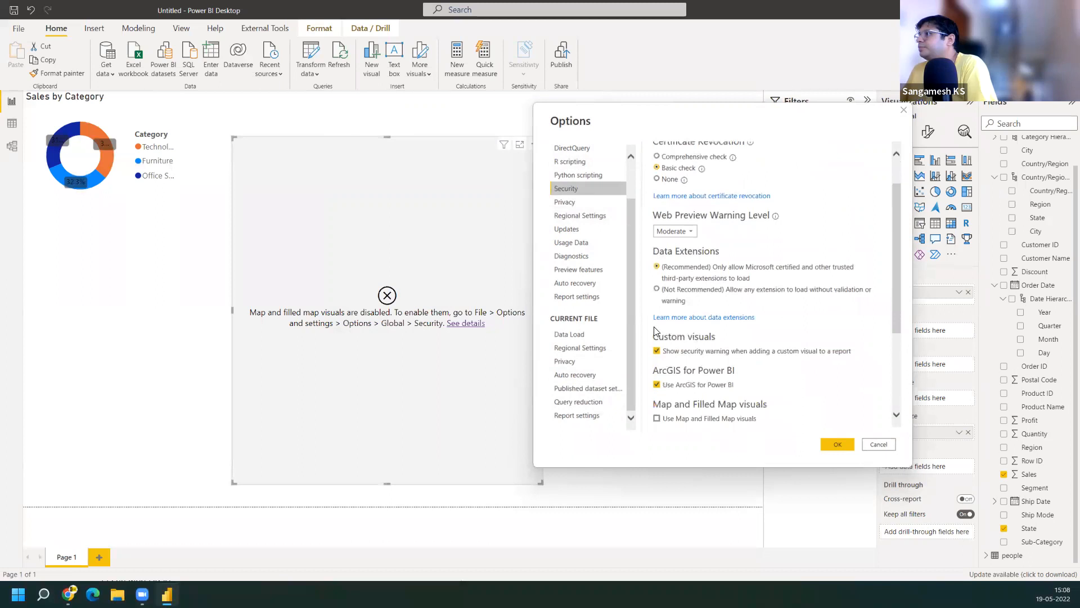
{"action": "left_click", "coordinate": [656, 419]}
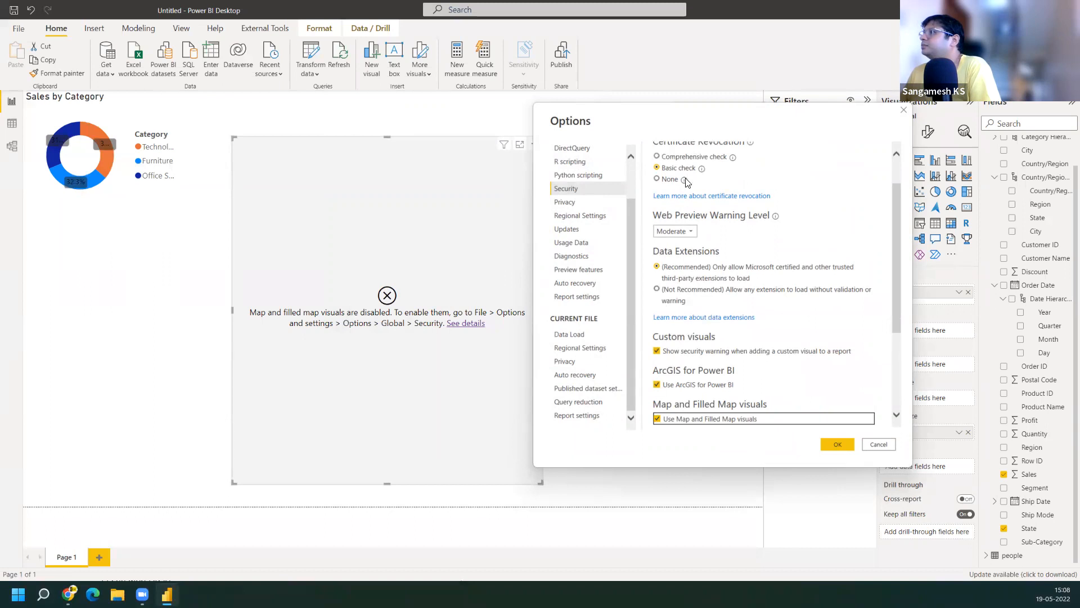
{"action": "scroll", "coordinate": [667, 197], "scroll_direction": "up", "scroll_amount": 1}
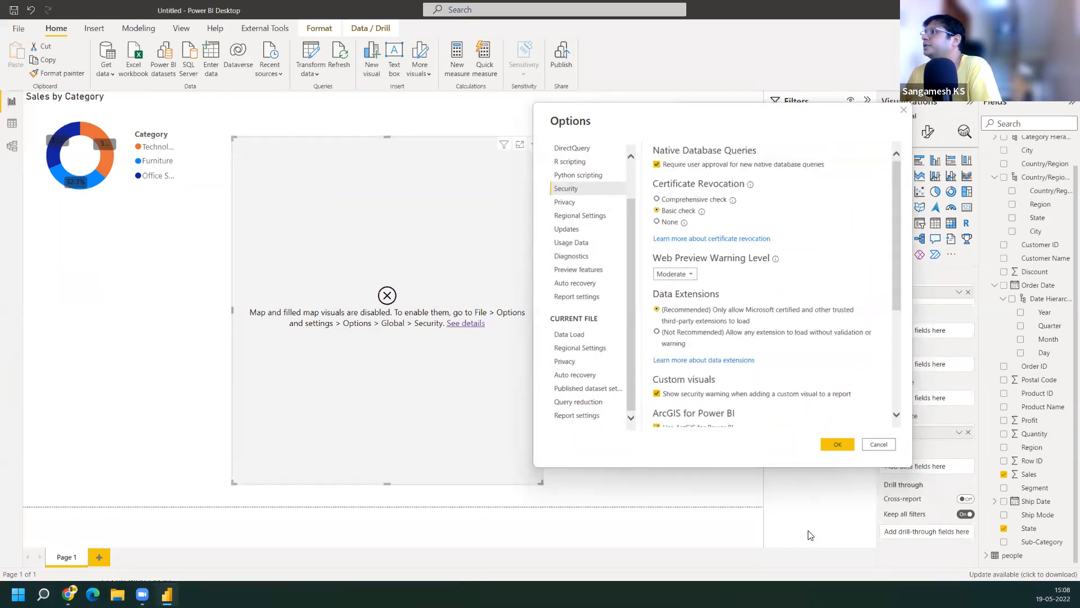
{"action": "left_click", "coordinate": [835, 445]}
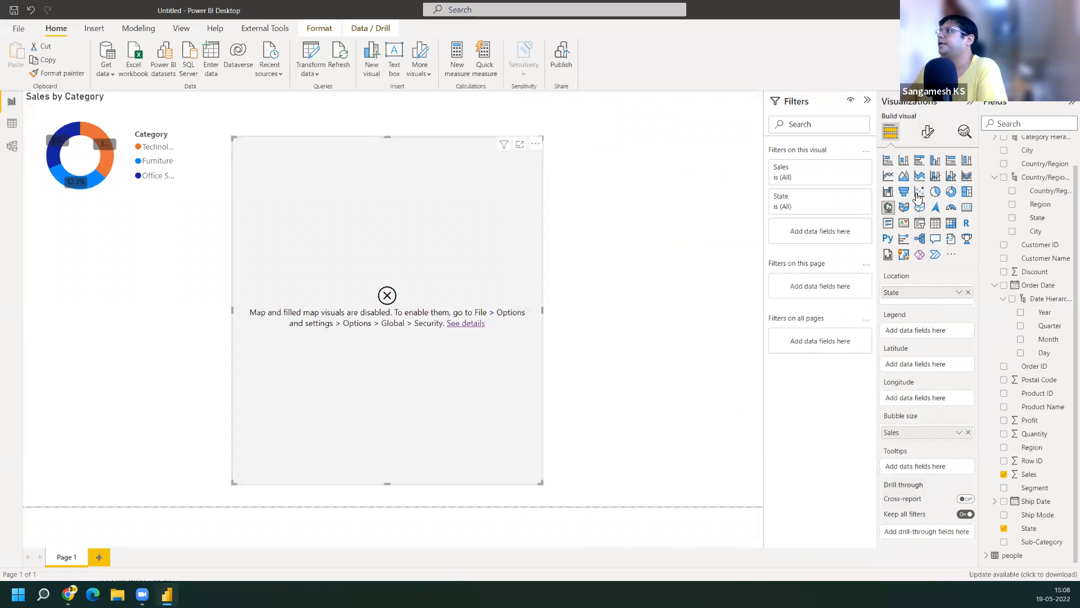
Save the report as test in the project folder and recheck the map visual's error details
{"action": "left_click", "coordinate": [14, 10]}
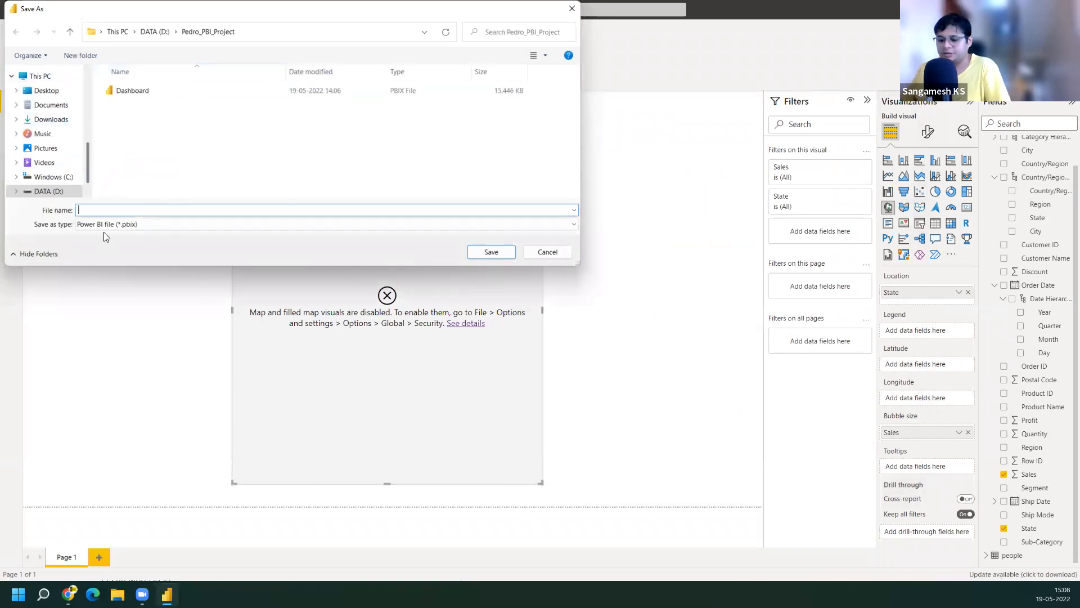
{"action": "type", "text": "testr"}
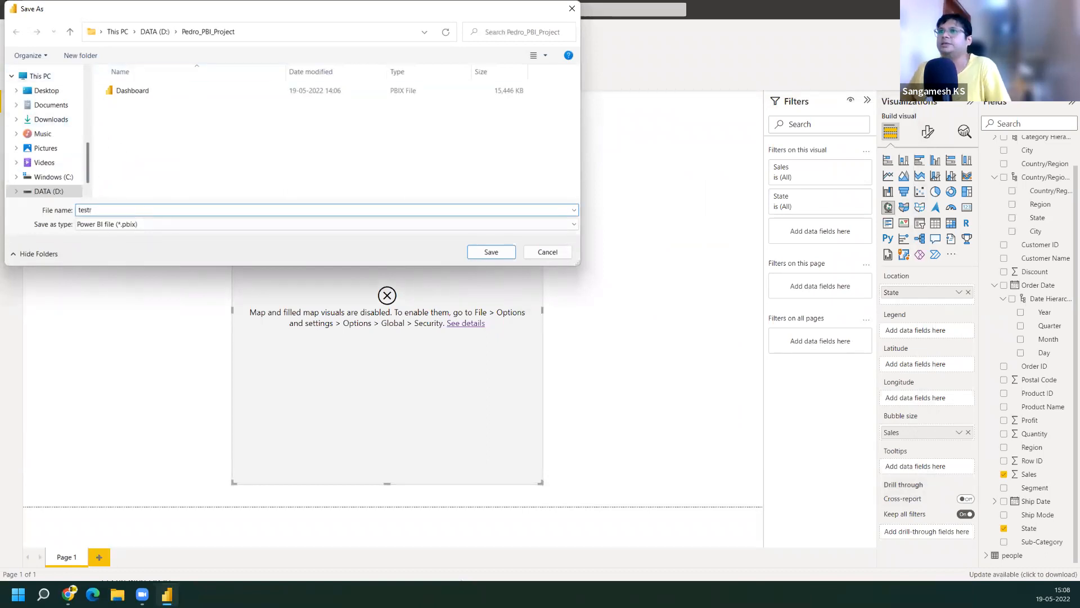
{"action": "left_click", "coordinate": [495, 255]}
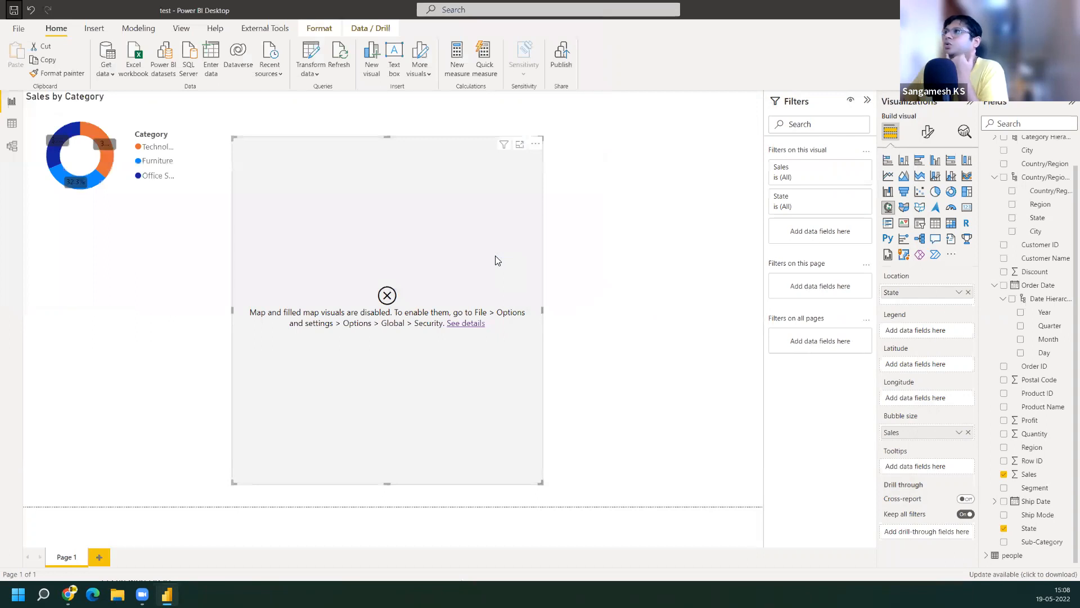
{"action": "left_click", "coordinate": [464, 324]}
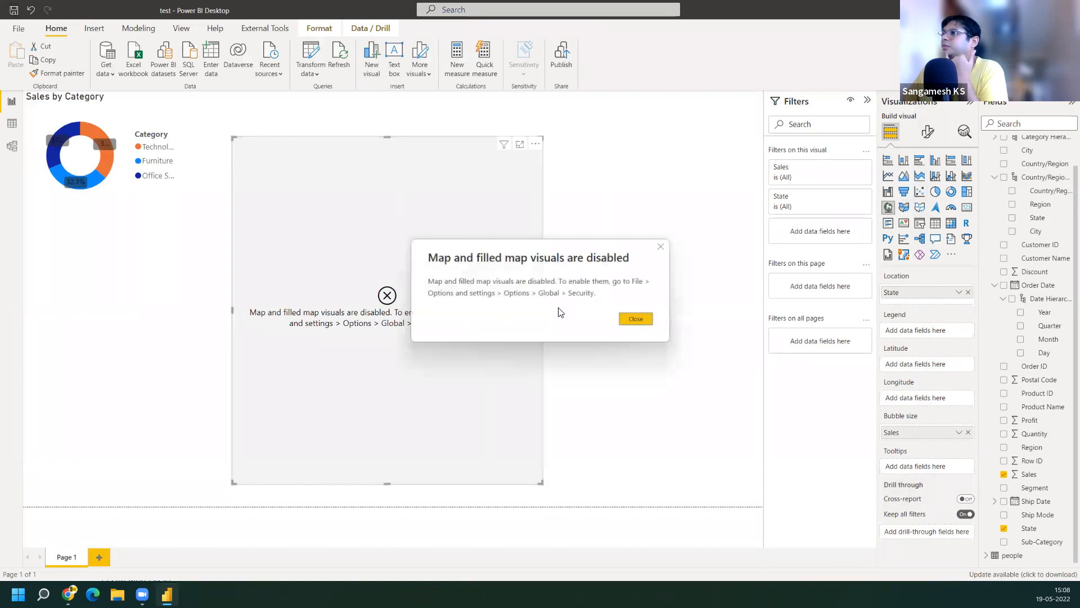
{"action": "left_click", "coordinate": [632, 319]}
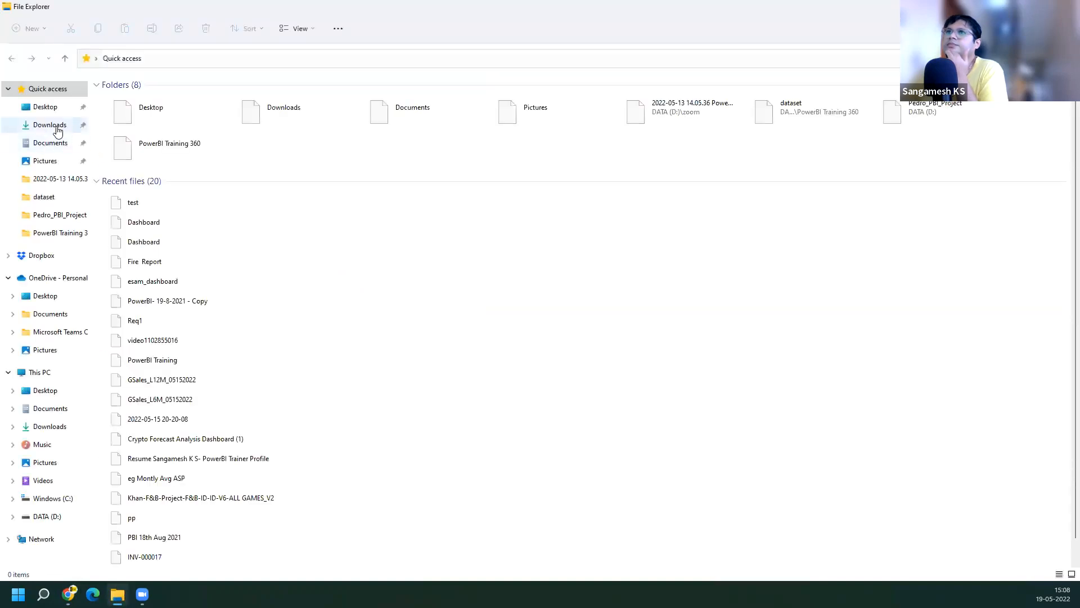
Switch to File Explorer and reopen the saved test report from its project folder on the DATA (D:) drive
{"action": "left_click", "coordinate": [56, 126]}
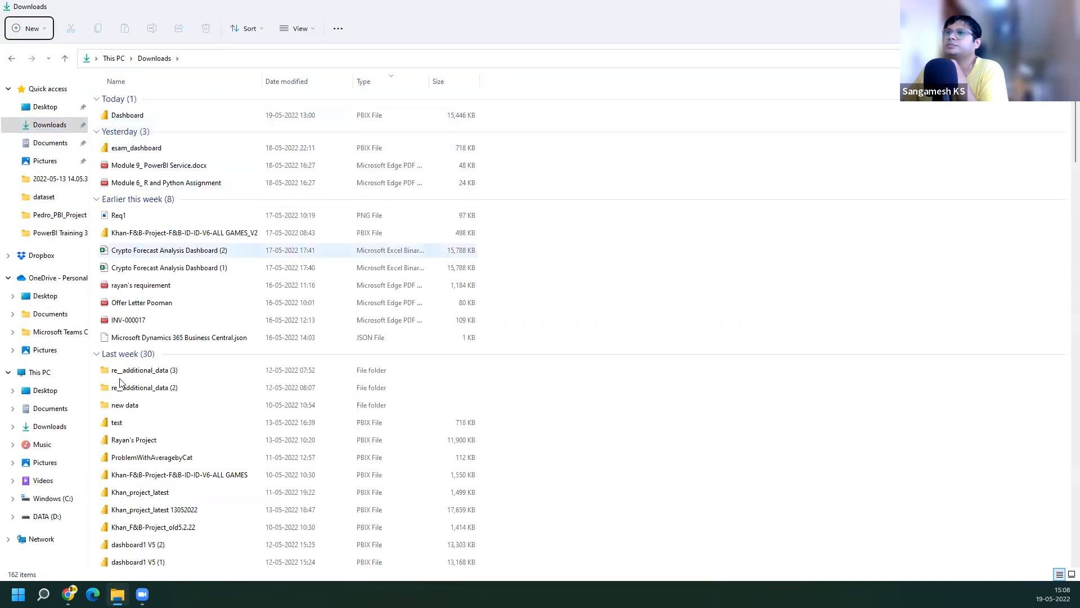
{"action": "left_click", "coordinate": [49, 515]}
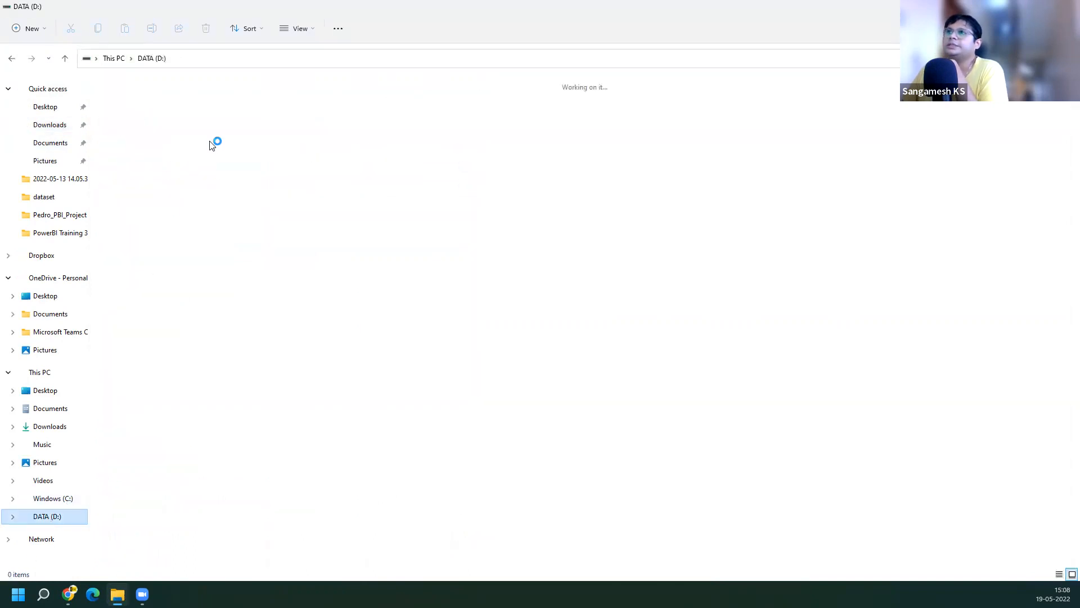
{"action": "left_click", "coordinate": [135, 137]}
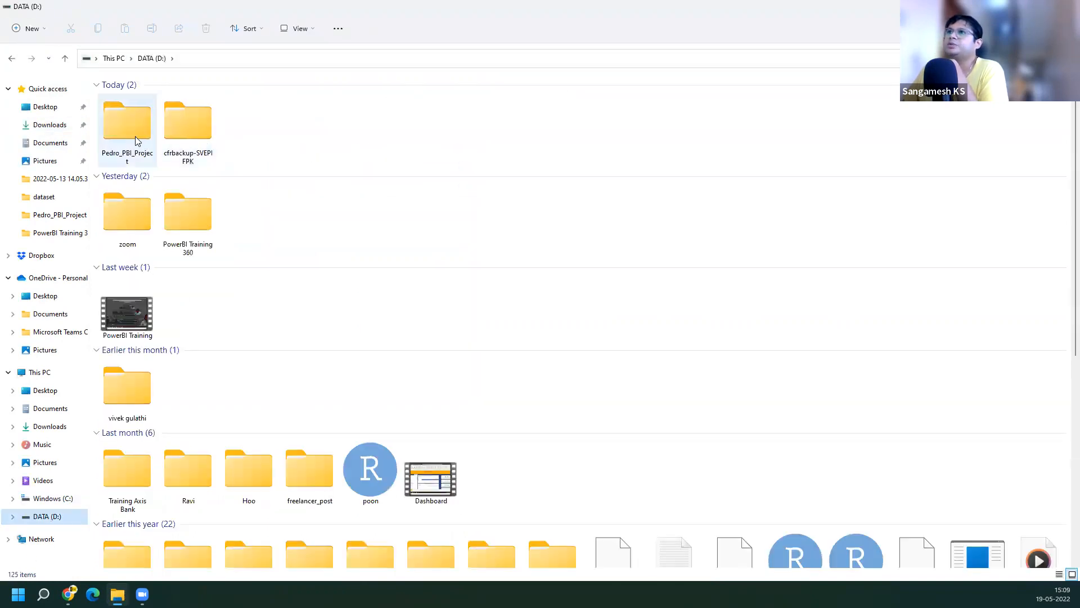
{"action": "double_click", "coordinate": [135, 136]}
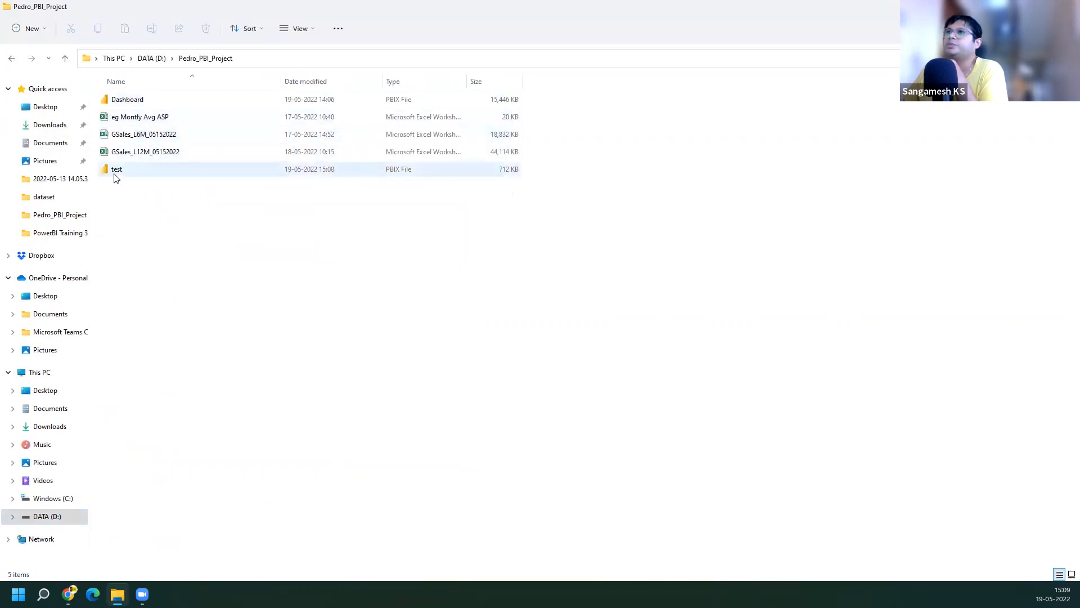
{"action": "left_click", "coordinate": [128, 172]}
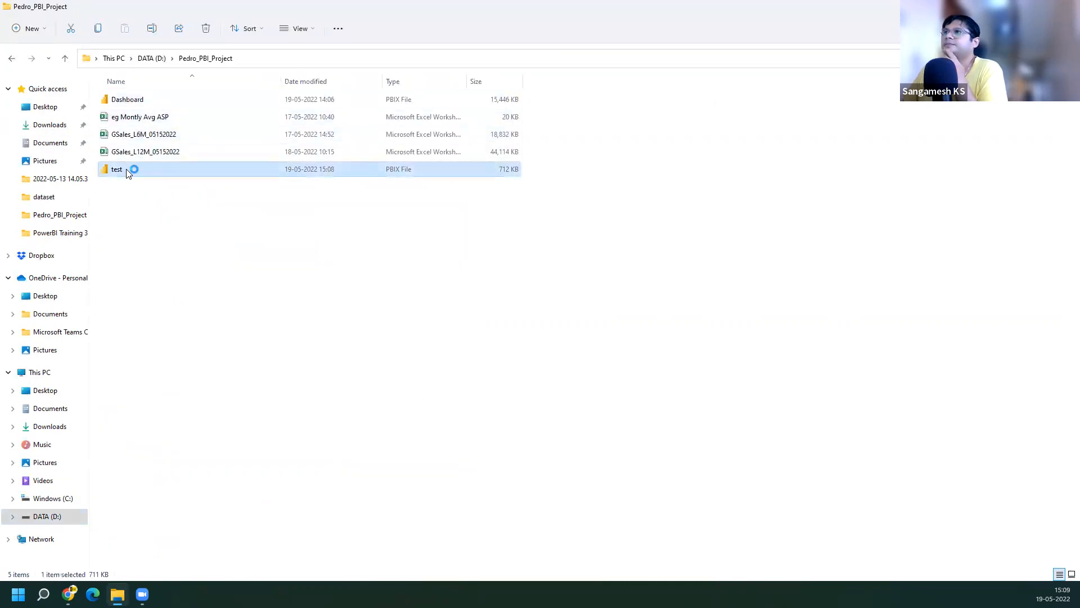
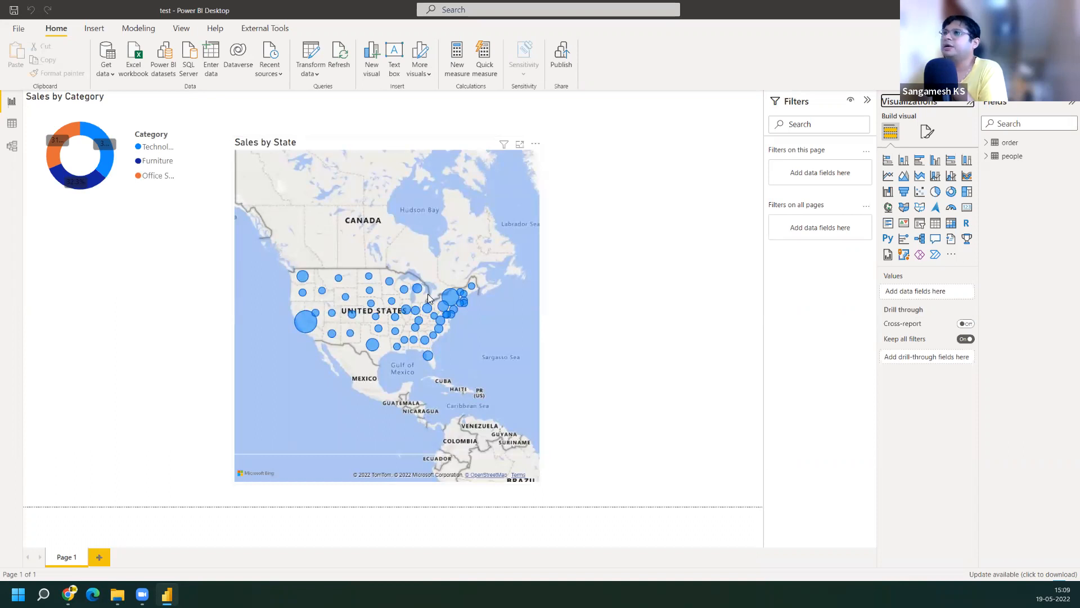
Examine the state bubbles on the Sales by State map, including the sales details for California and New York
{"action": "left_click", "coordinate": [321, 346]}
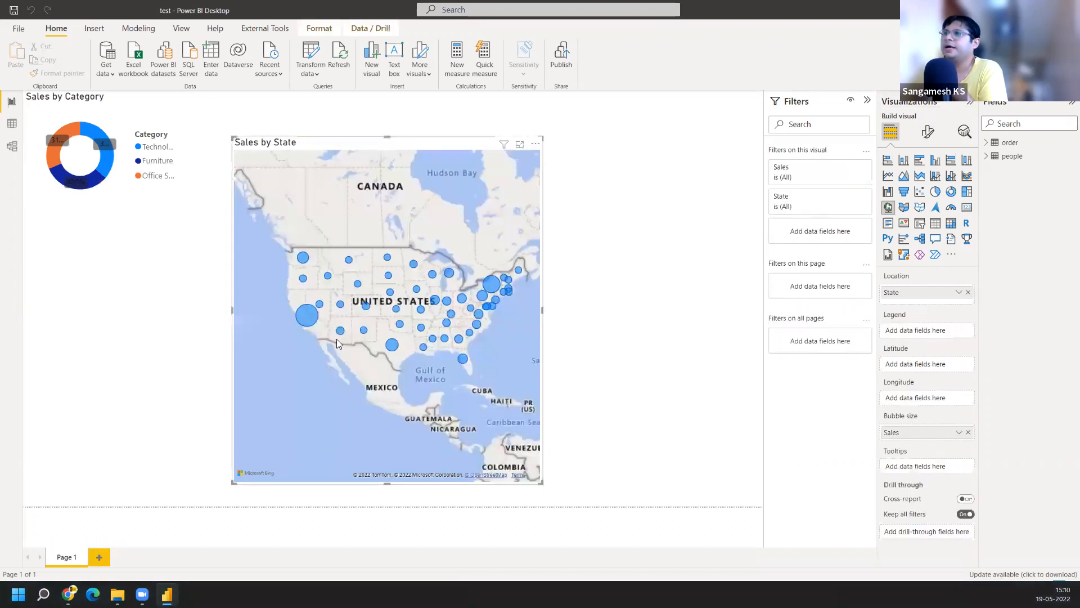
{"action": "scroll", "coordinate": [336, 327], "scroll_direction": "up", "scroll_amount": 5}
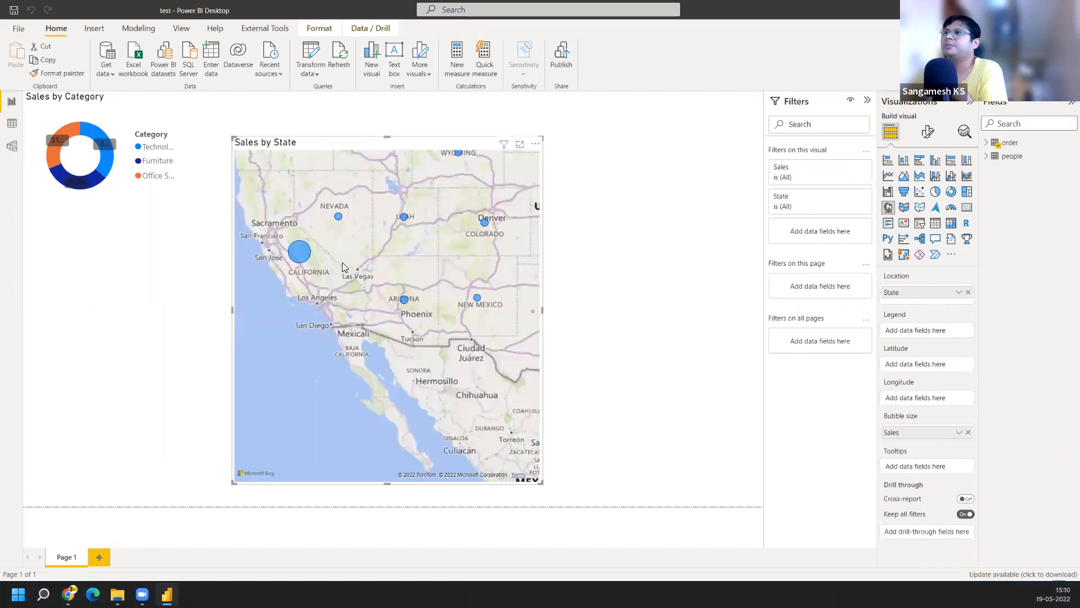
{"action": "scroll", "coordinate": [342, 262], "scroll_direction": "down", "scroll_amount": 3}
{"action": "left_click_drag", "start_coordinate": [353, 253], "coordinate": [324, 293]}
{"action": "scroll", "coordinate": [324, 292], "scroll_direction": "down", "scroll_amount": 3}
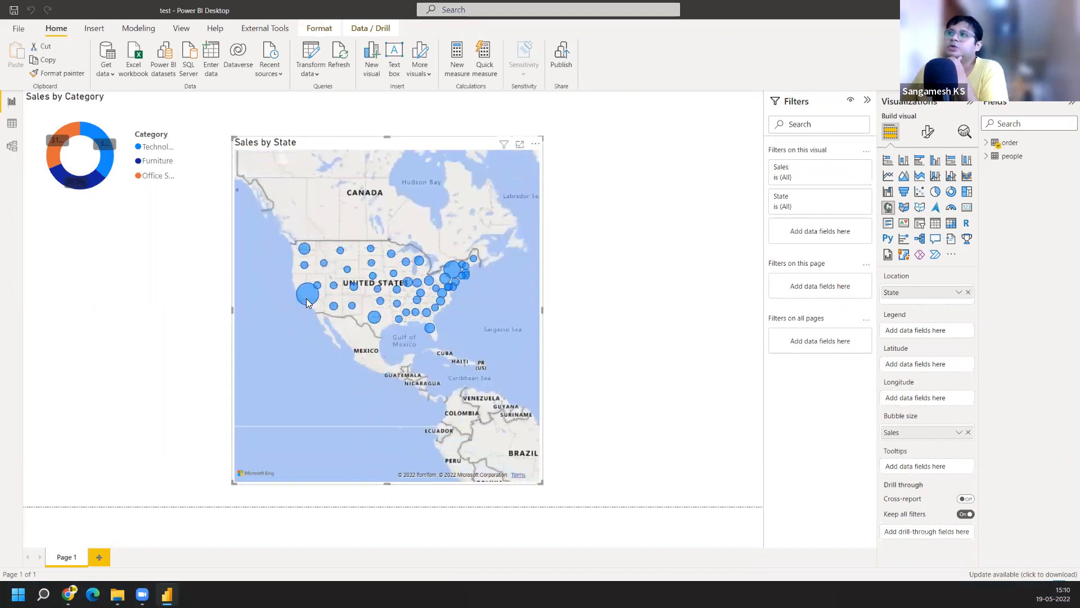
{"action": "mouse_move", "coordinate": [307, 299]}
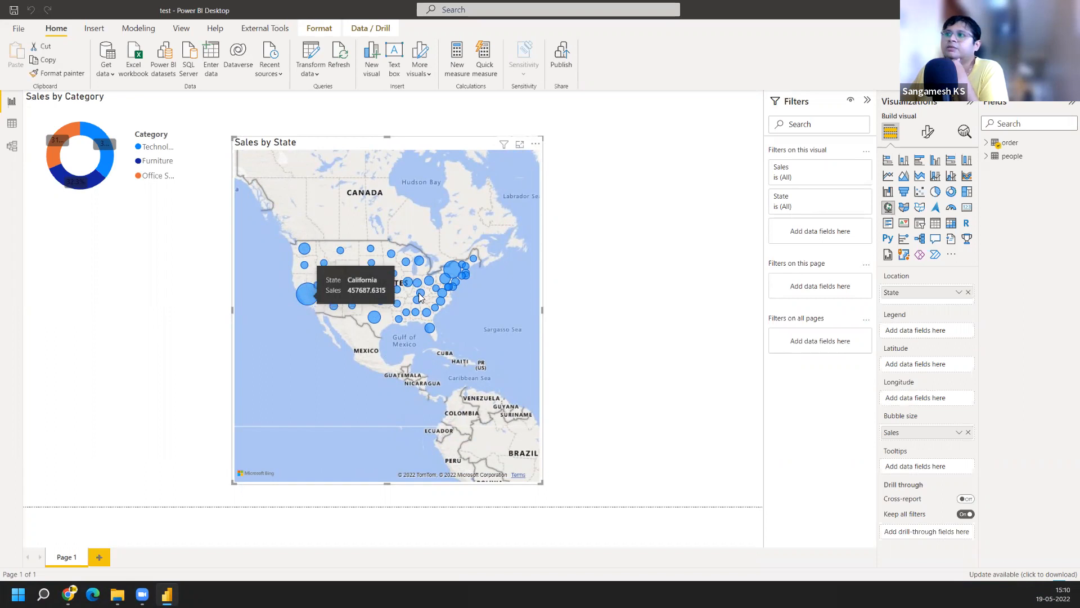
{"action": "mouse_move", "coordinate": [298, 266]}
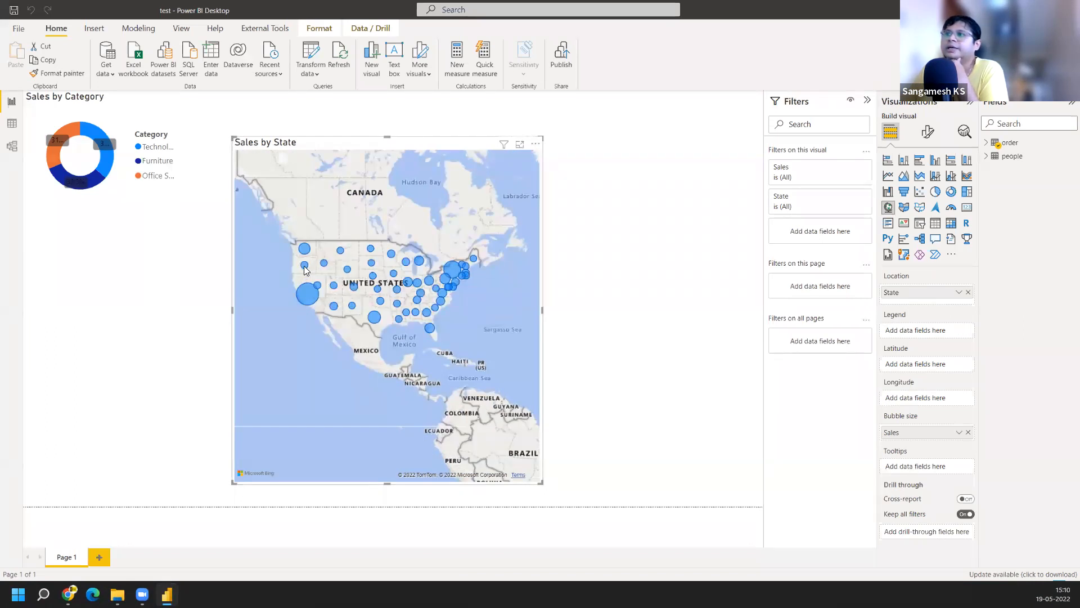
{"action": "scroll", "coordinate": [495, 302], "scroll_direction": "up", "scroll_amount": 3}
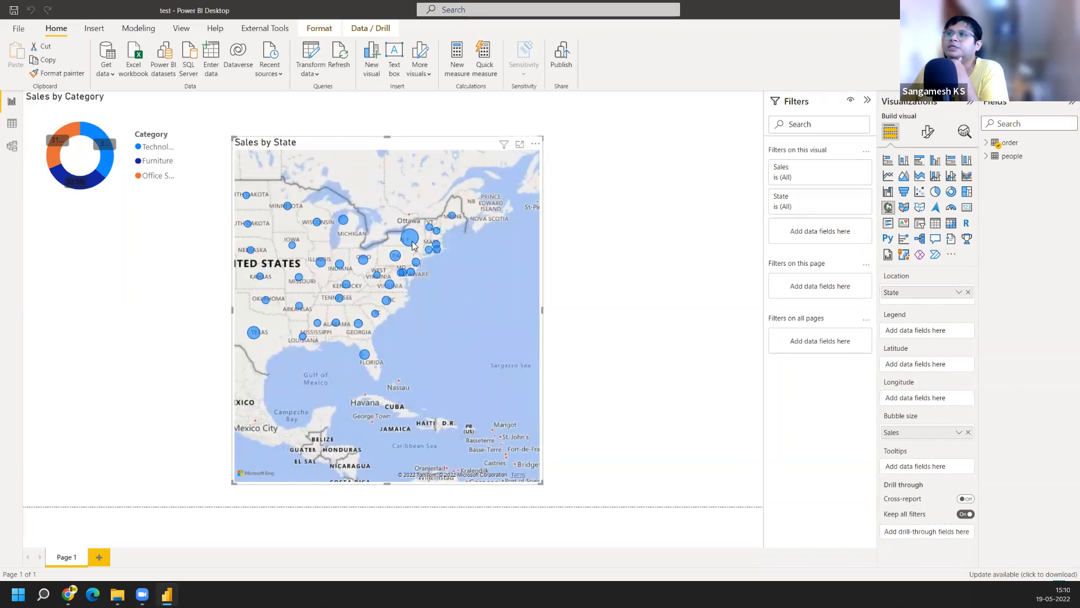
{"action": "mouse_move", "coordinate": [413, 246]}
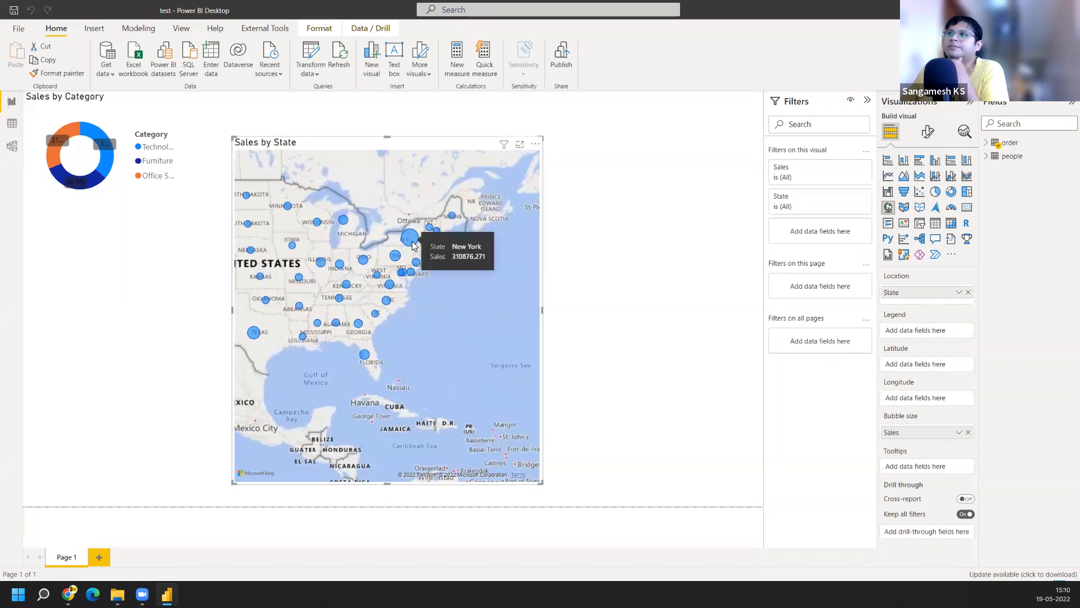
{"action": "scroll", "coordinate": [304, 349], "scroll_direction": "down", "scroll_amount": 3}
{"action": "left_click_drag", "start_coordinate": [305, 349], "coordinate": [357, 356]}
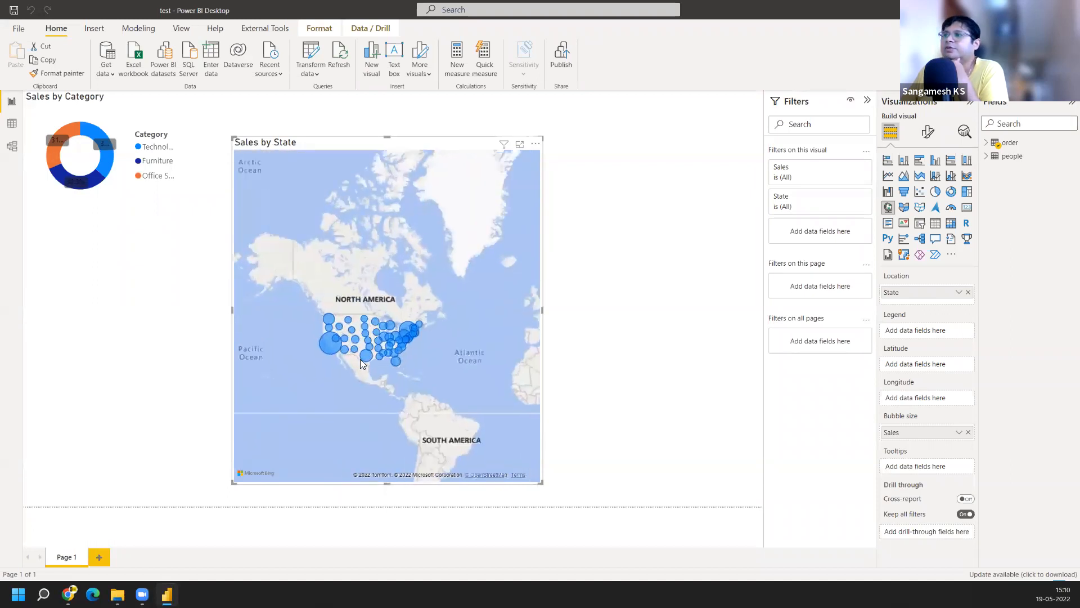
{"action": "scroll", "coordinate": [361, 362], "scroll_direction": "up", "scroll_amount": 2}
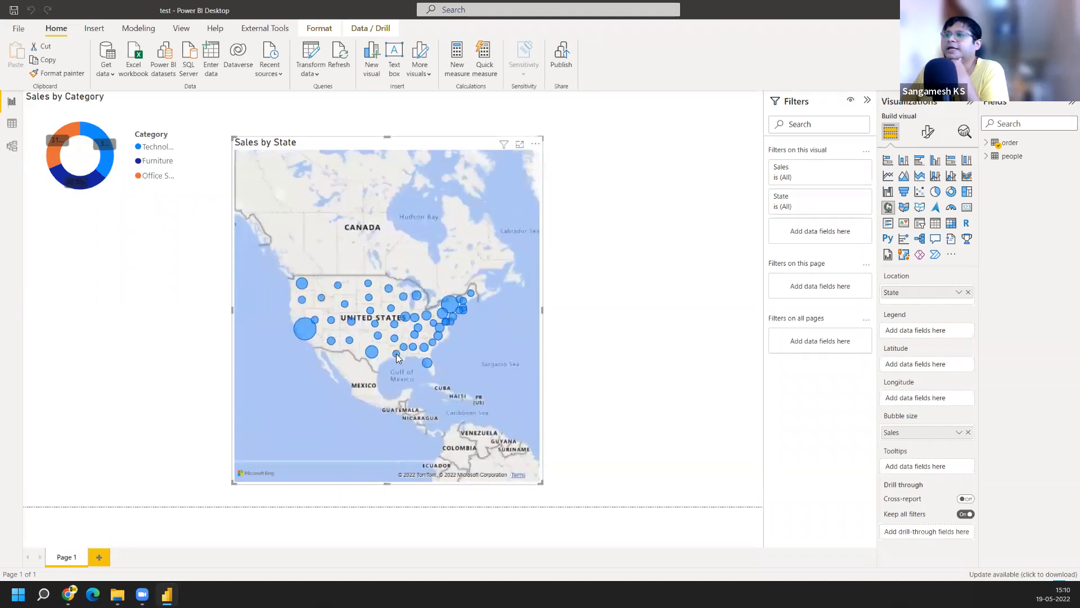
Set the bubble size of the Sales by State map to -16 px and show the bubble colour options
{"action": "mouse_move", "coordinate": [397, 357]}
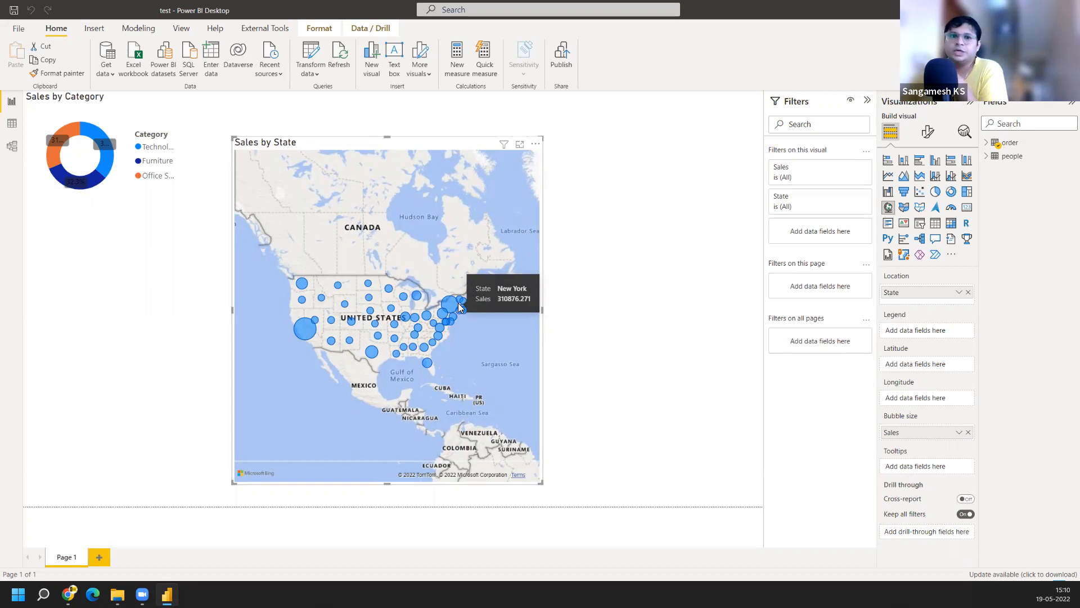
{"action": "left_click", "coordinate": [928, 138]}
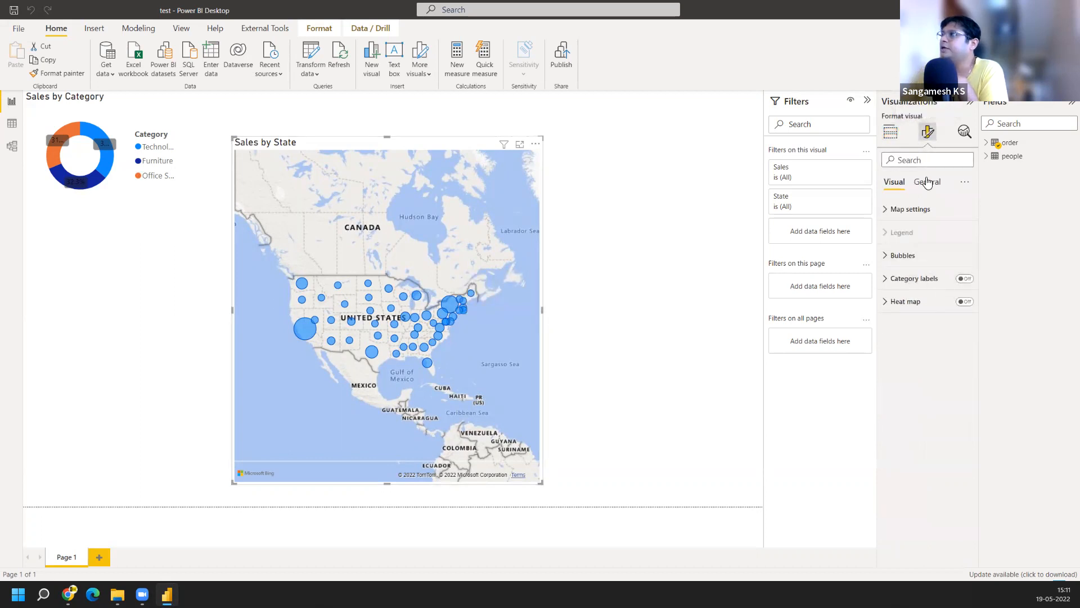
{"action": "left_click", "coordinate": [885, 210]}
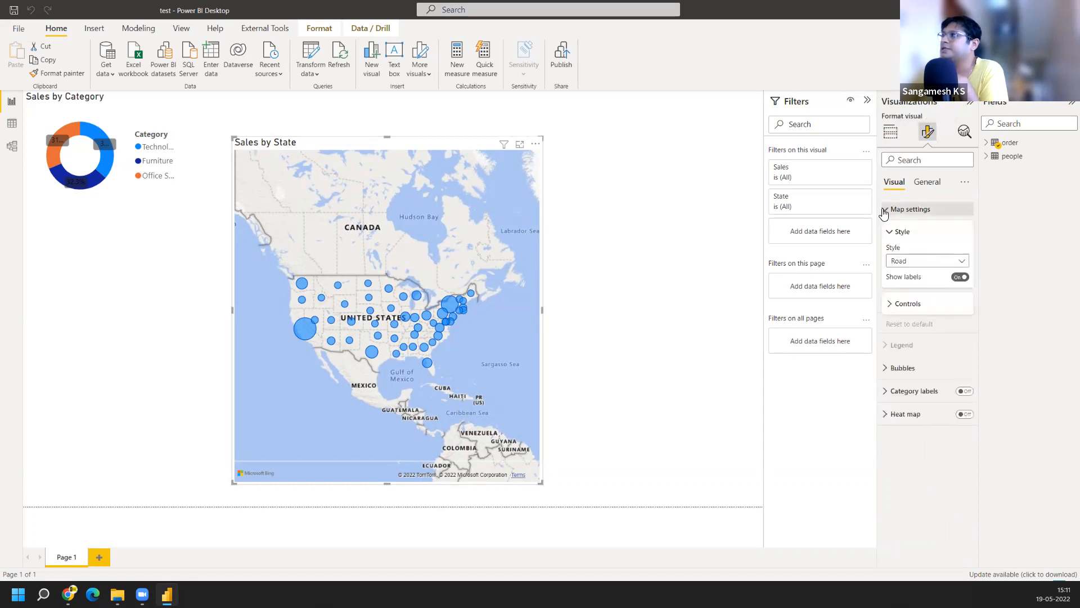
{"action": "left_click", "coordinate": [896, 305]}
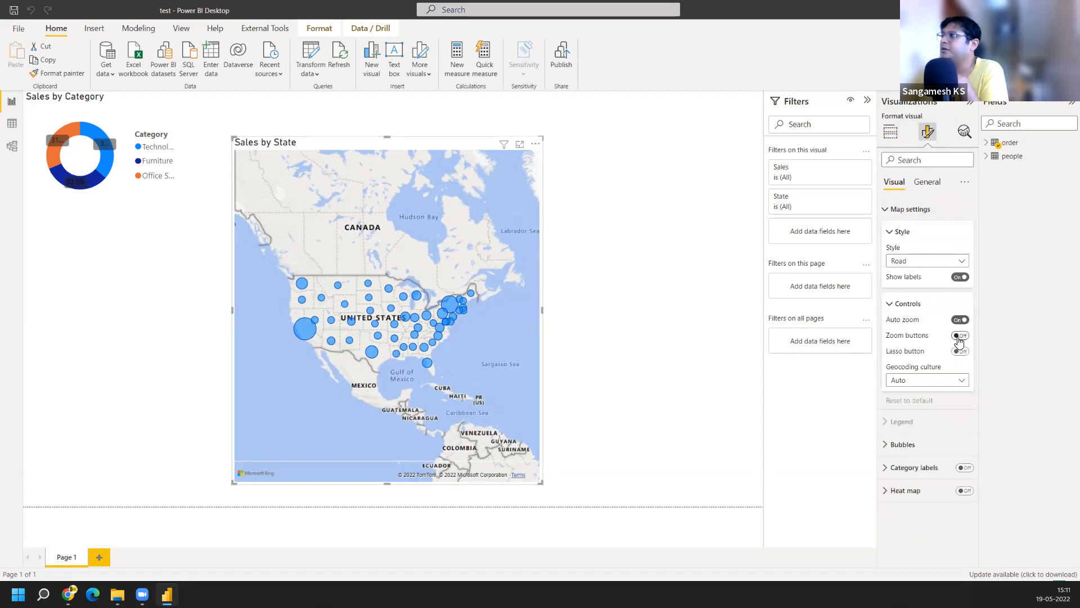
{"action": "left_click", "coordinate": [887, 446]}
{"action": "scroll", "coordinate": [922, 467], "scroll_direction": "down", "scroll_amount": 1}
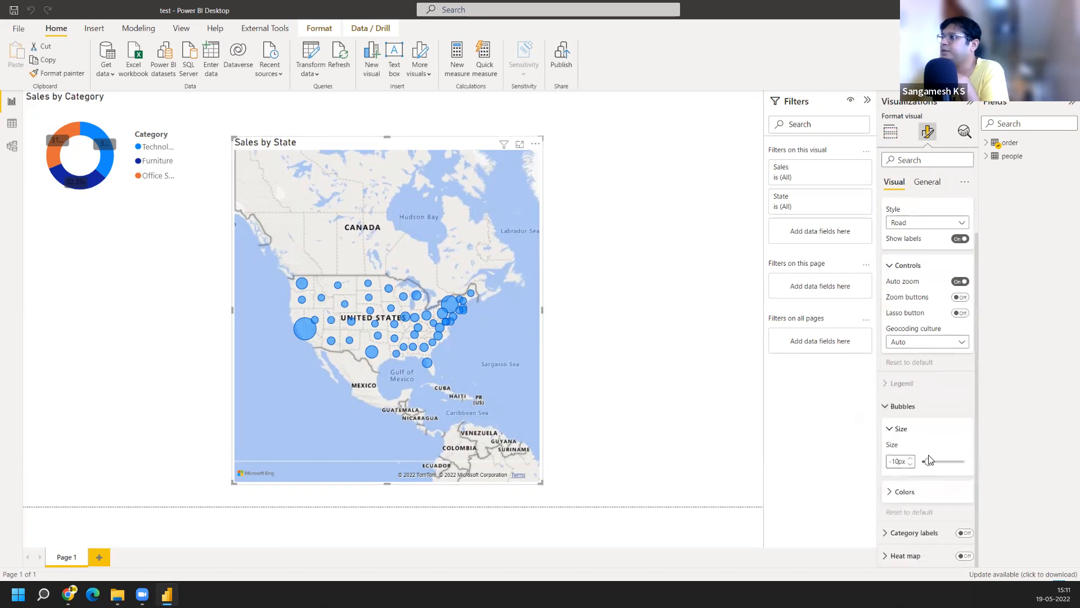
{"action": "mouse_move", "coordinate": [927, 461]}
{"action": "left_mouse_down"}
{"action": "mouse_move", "coordinate": [950, 461]}
{"action": "mouse_move", "coordinate": [927, 465]}
{"action": "left_mouse_up"}
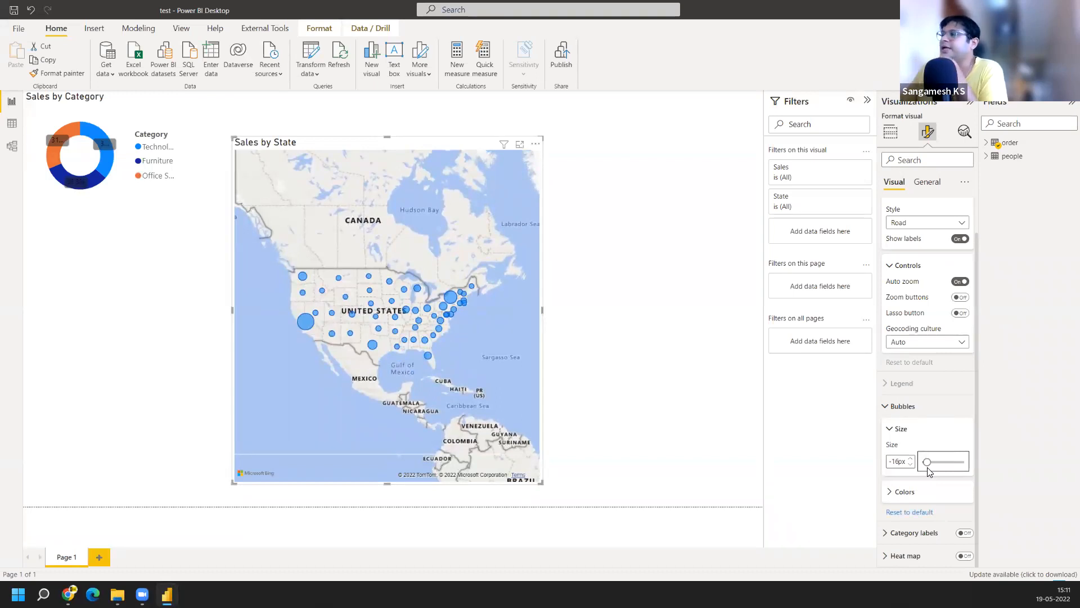
{"action": "left_click", "coordinate": [891, 497]}
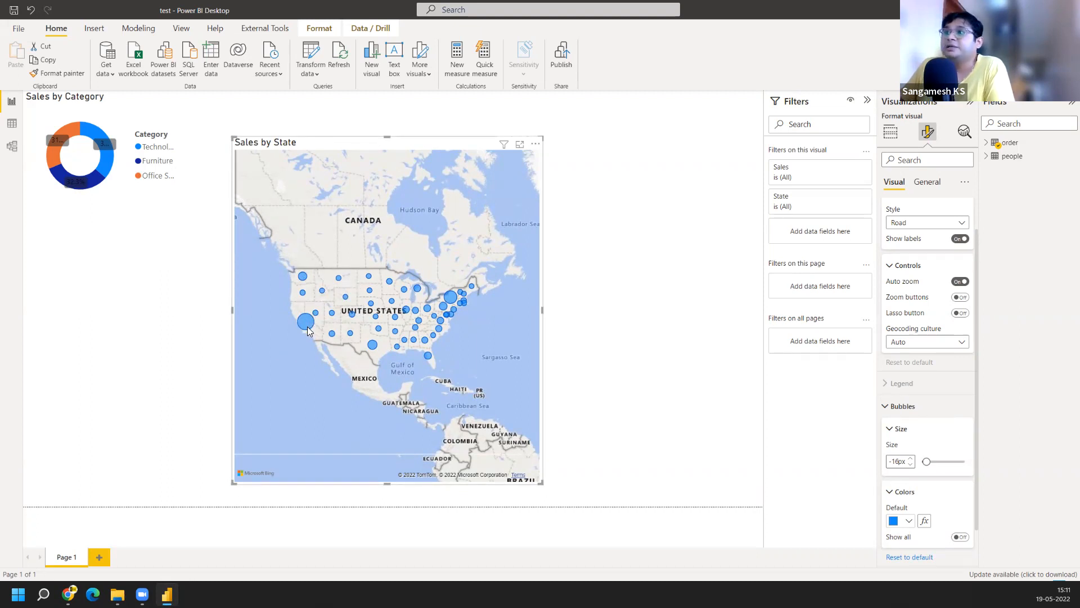
{"action": "mouse_move", "coordinate": [305, 327]}
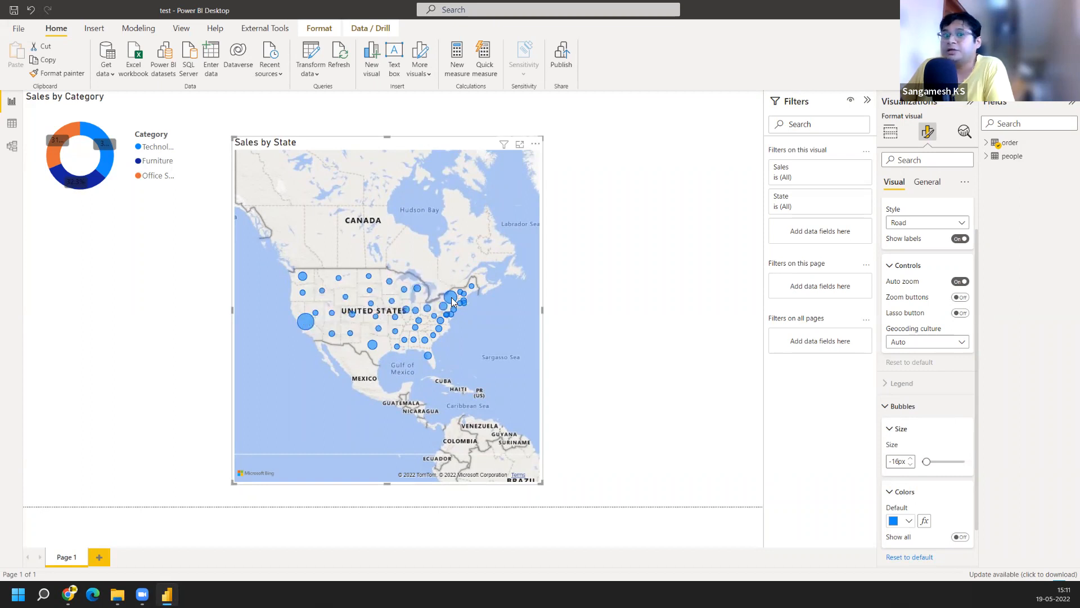
{"action": "mouse_move", "coordinate": [451, 300]}
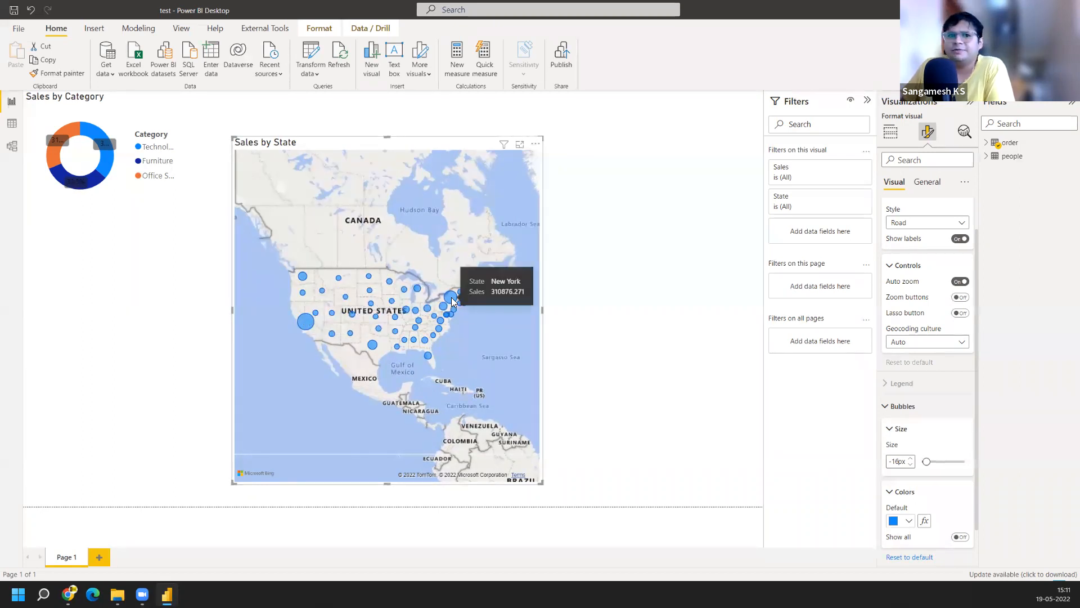
Try State from the order table as the map's legend and remove it again
{"action": "left_click", "coordinate": [893, 133]}
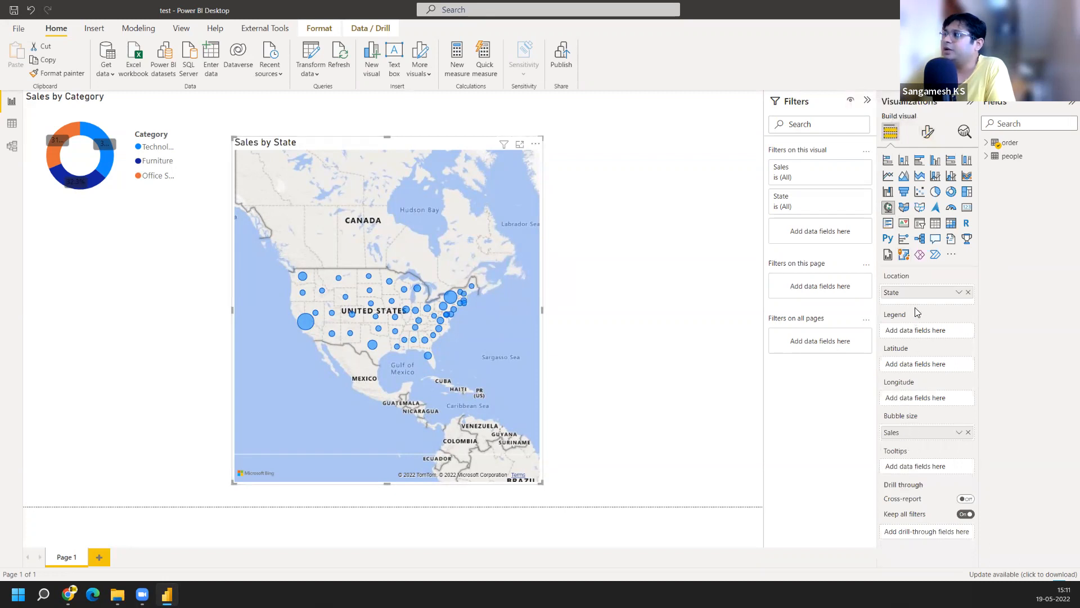
{"action": "left_click", "coordinate": [987, 144]}
{"action": "left_click_drag", "start_coordinate": [1034, 442], "coordinate": [931, 333]}
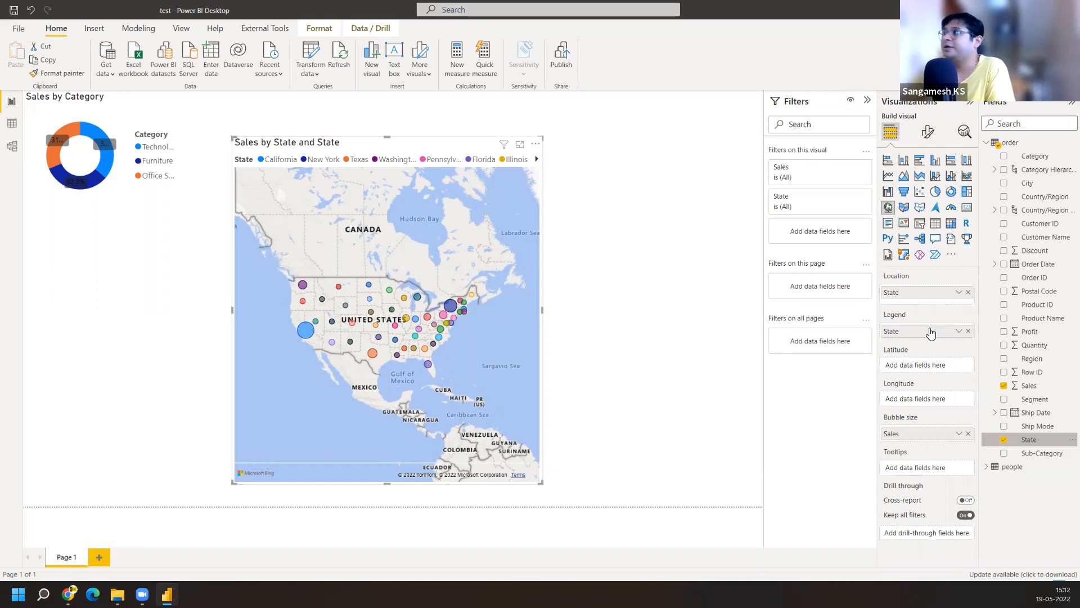
{"action": "left_click", "coordinate": [968, 331]}
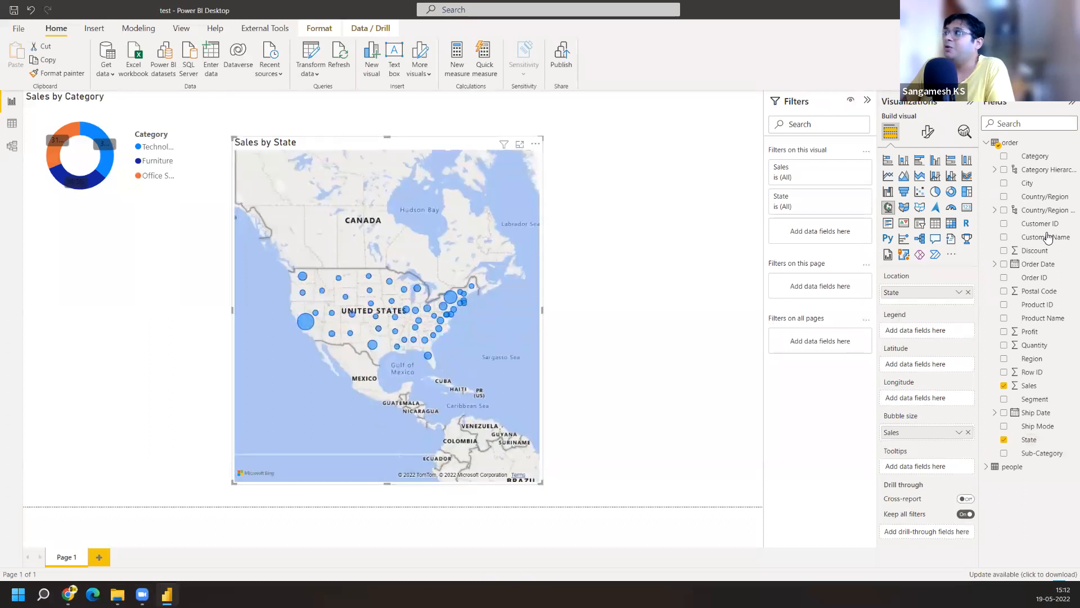
Add Category as the map's legend to inspect California's sales per category, and clear the legend again
{"action": "left_click_drag", "start_coordinate": [1064, 160], "coordinate": [932, 329]}
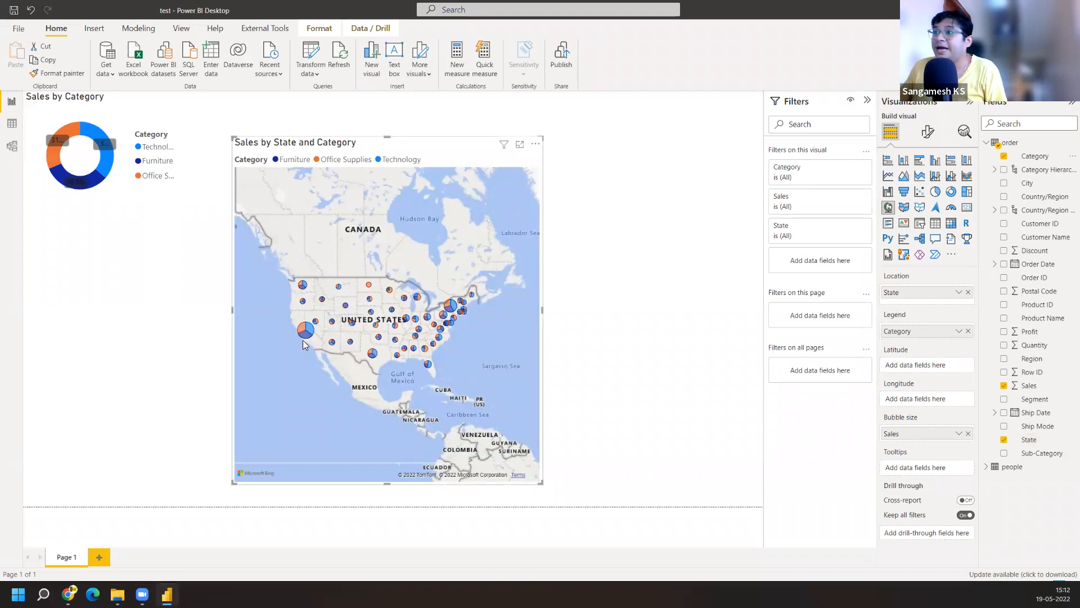
{"action": "scroll", "coordinate": [302, 341], "scroll_direction": "up", "scroll_amount": 2}
{"action": "scroll", "coordinate": [315, 330], "scroll_direction": "up", "scroll_amount": 4}
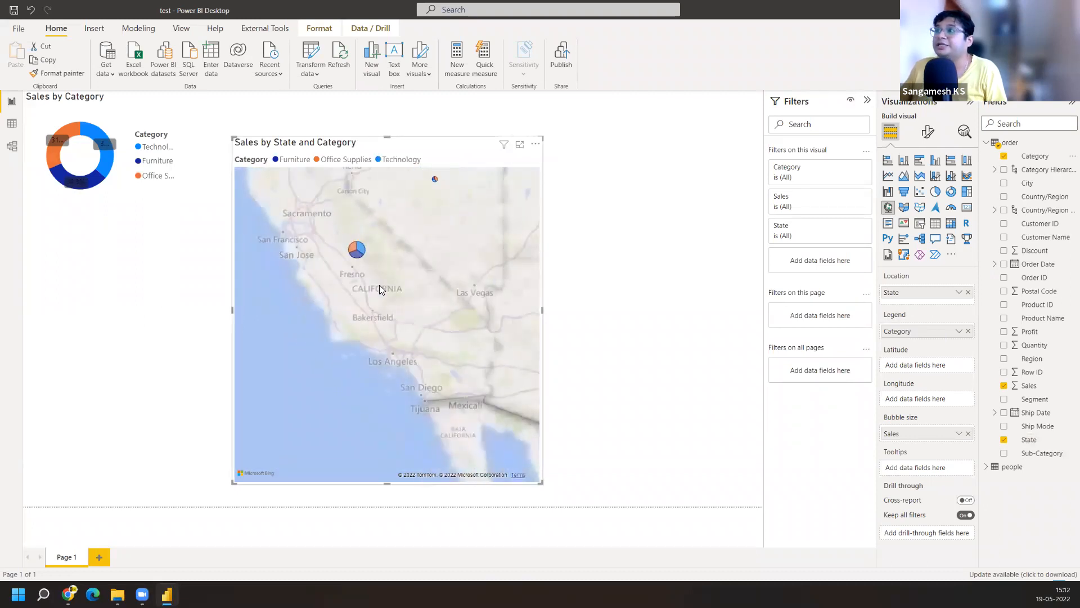
{"action": "mouse_move", "coordinate": [356, 256]}
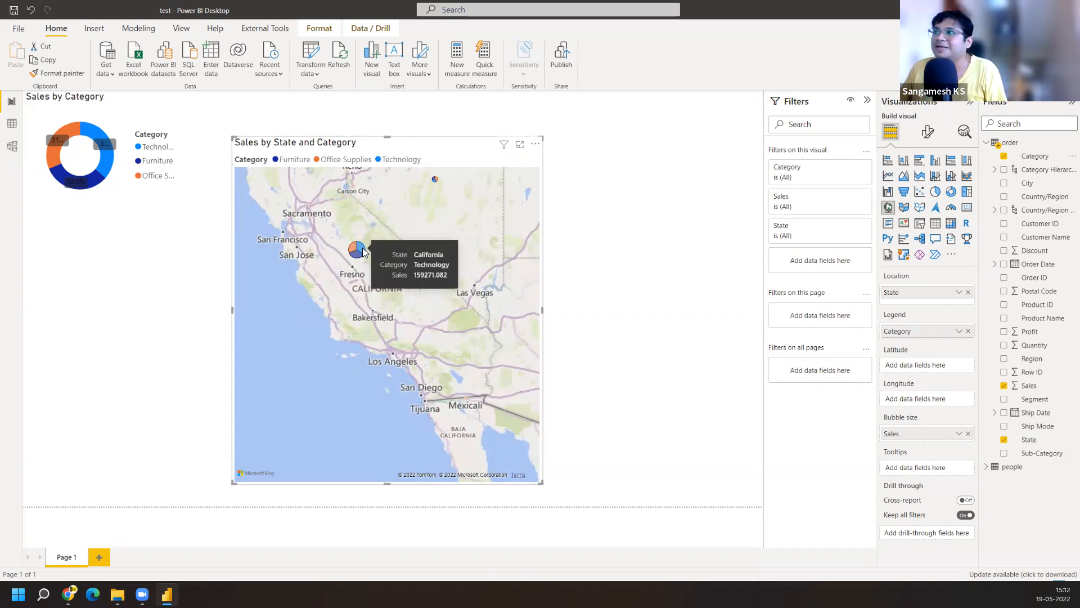
{"action": "scroll", "coordinate": [350, 307], "scroll_direction": "down", "scroll_amount": 5}
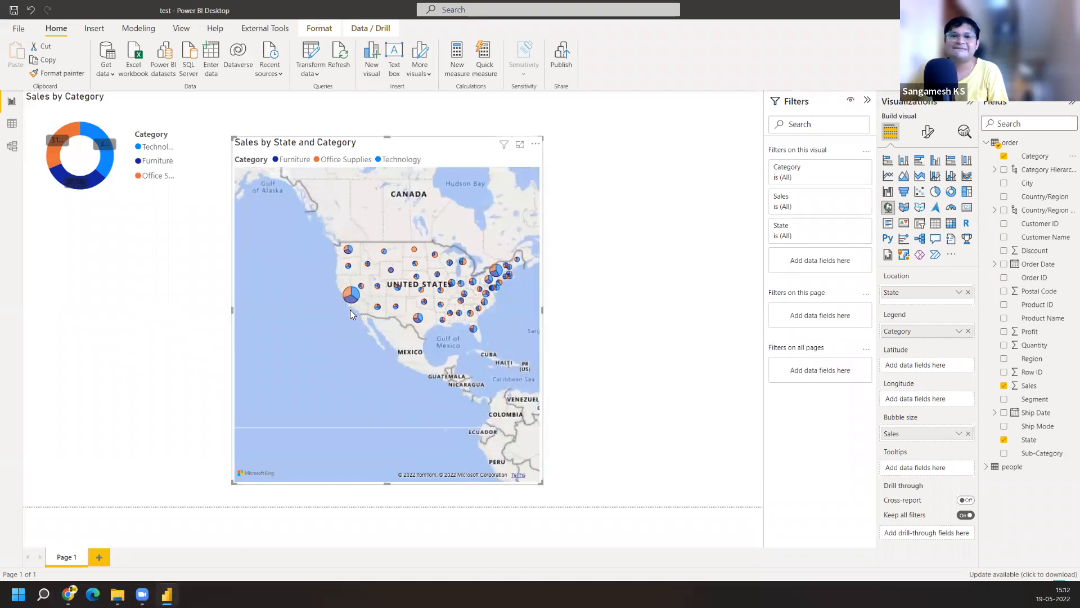
{"action": "left_click", "coordinate": [968, 331]}
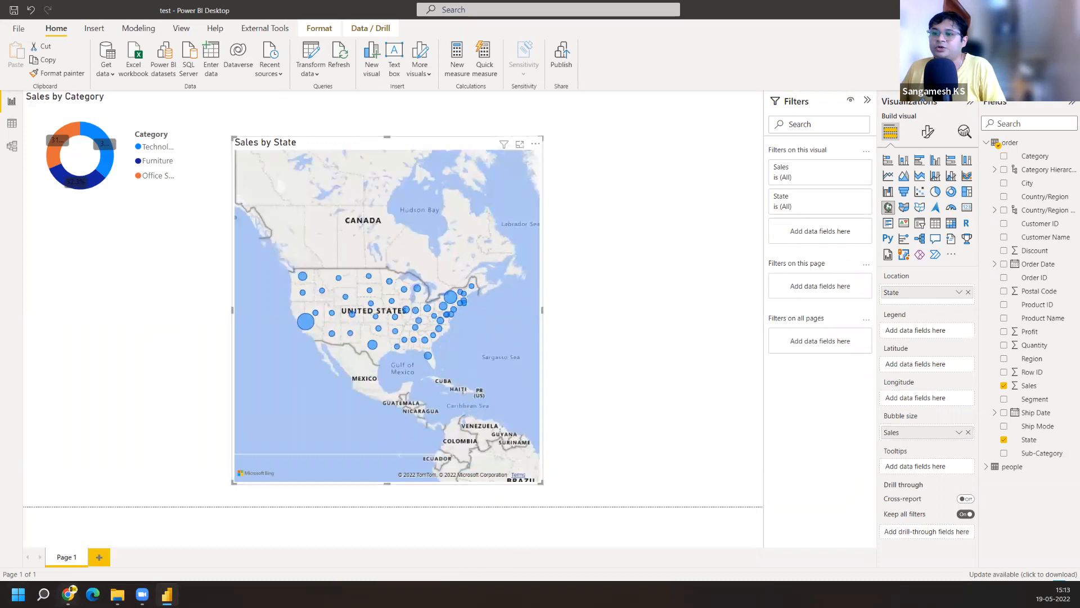
Switch to Chrome and search Google for "my location ip"
{"action": "left_click", "coordinate": [68, 594]}
{"action": "left_click_drag", "start_coordinate": [167, 70], "coordinate": [11, 71]}
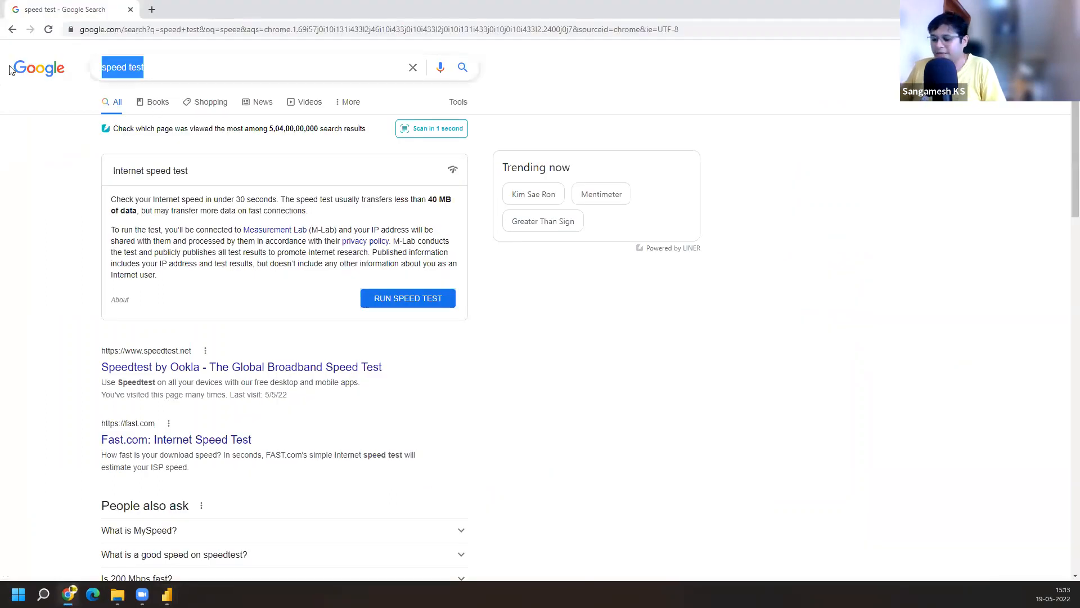
{"action": "type", "text": "my loc"}
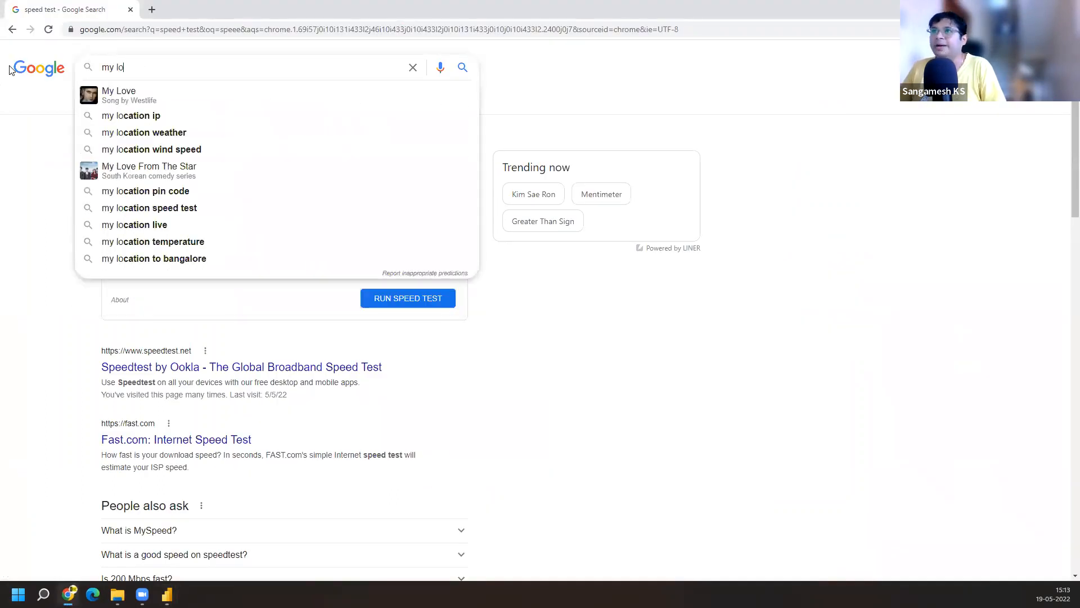
{"action": "key", "text": "Down"}
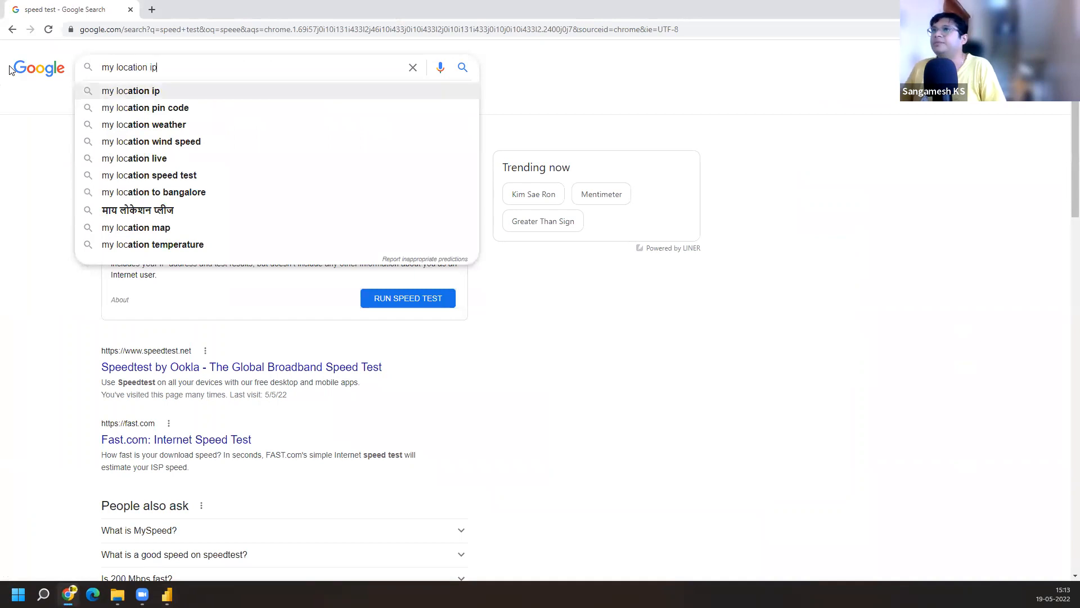
{"action": "key", "text": "Return"}
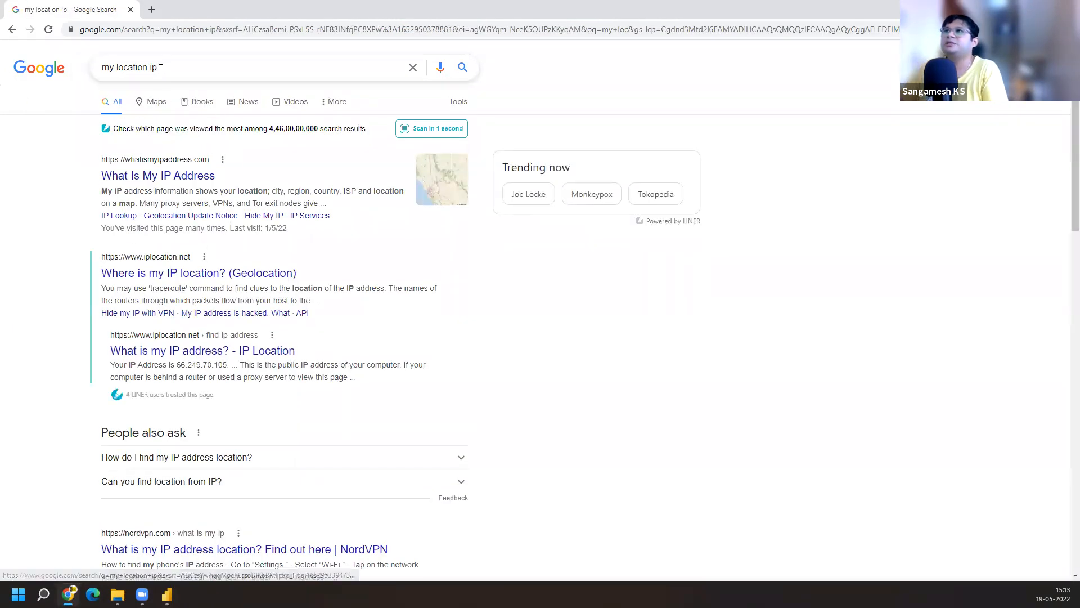
Extend the Google search to "my location ip coordinates" and look through the results for latitude and longitude
{"action": "left_click", "coordinate": [269, 66]}
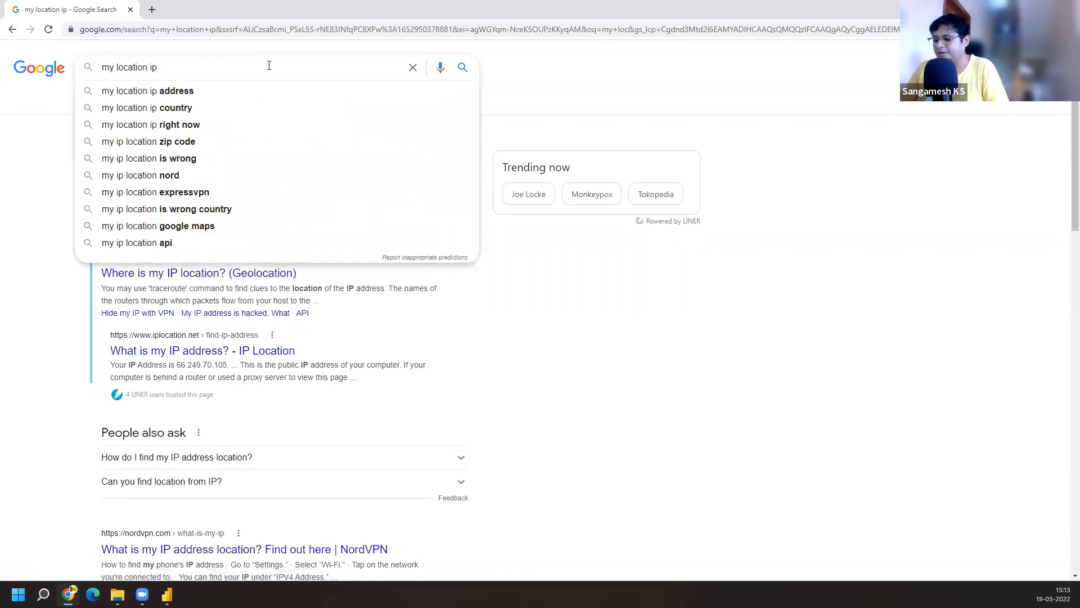
{"action": "type", "text": "cora"}
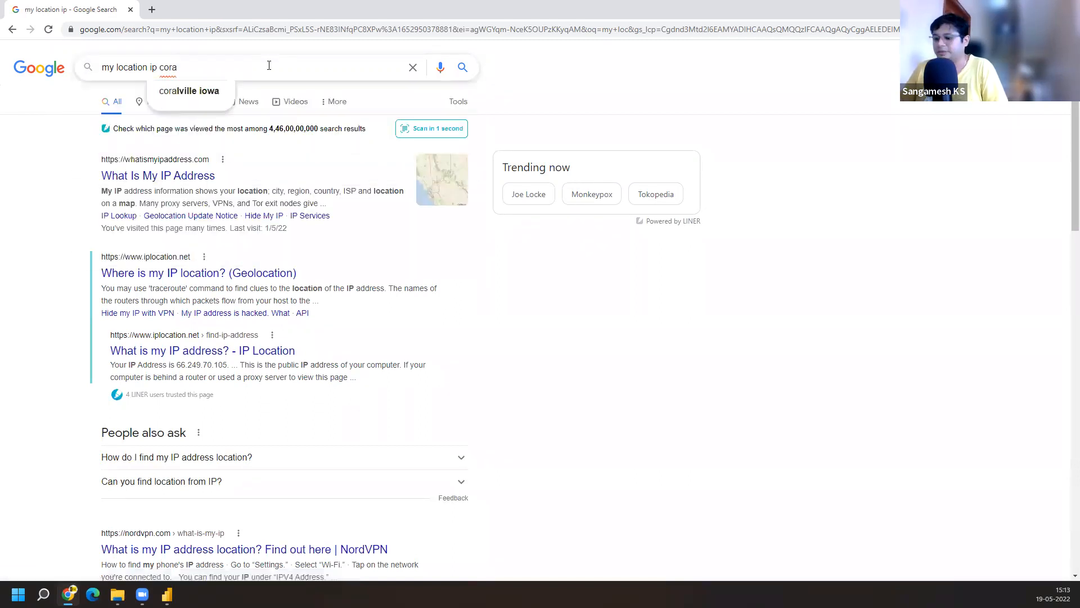
{"action": "key", "text": "BackSpace"}
{"action": "type", "text": "di"}
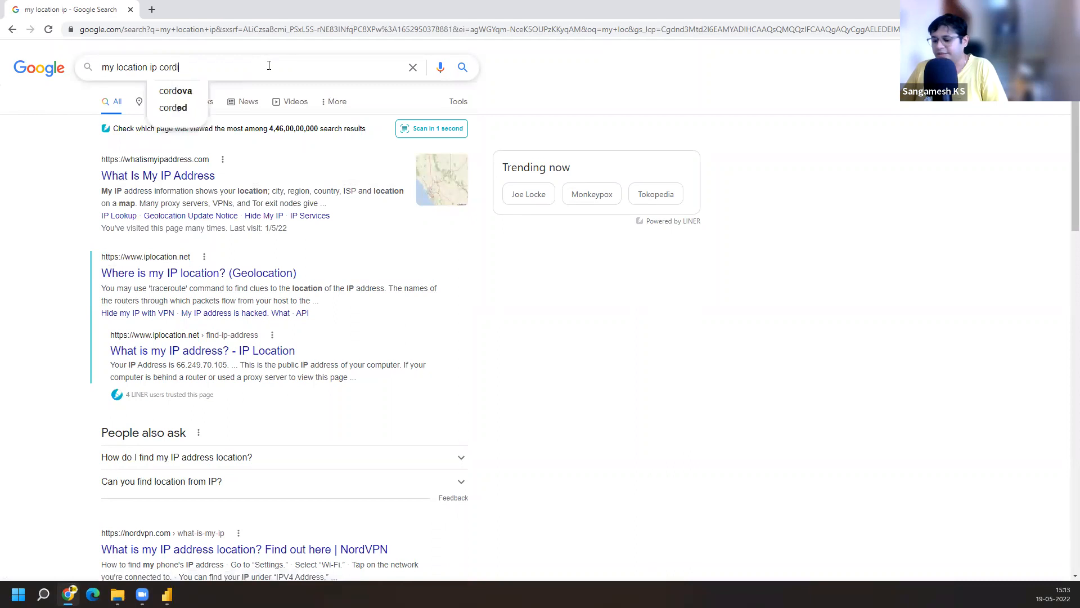
{"action": "type", "text": "nates"}
{"action": "key", "text": "Return"}
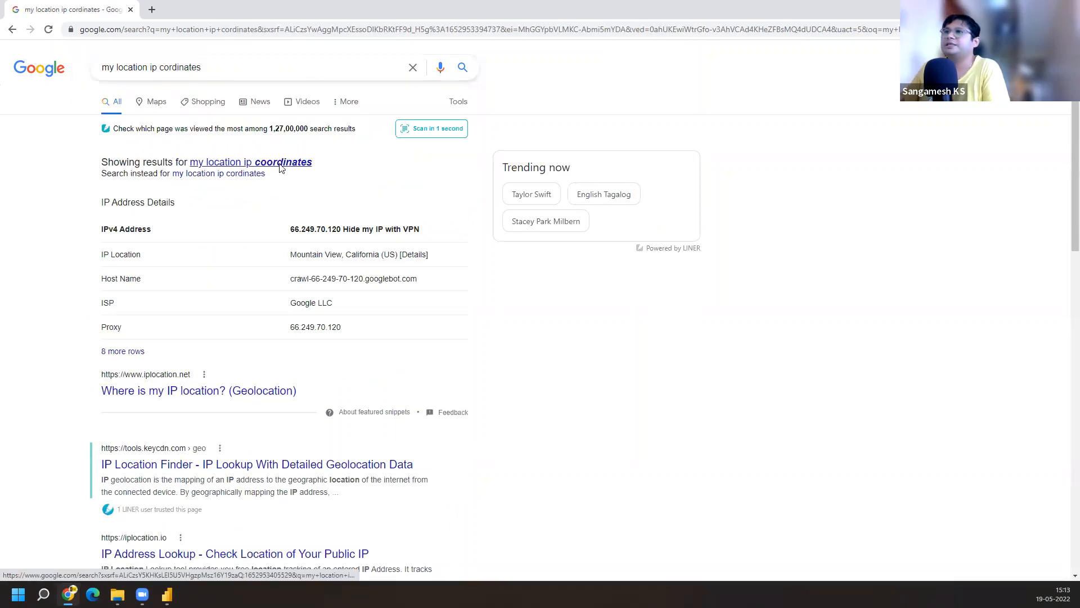
{"action": "left_click", "coordinate": [281, 162]}
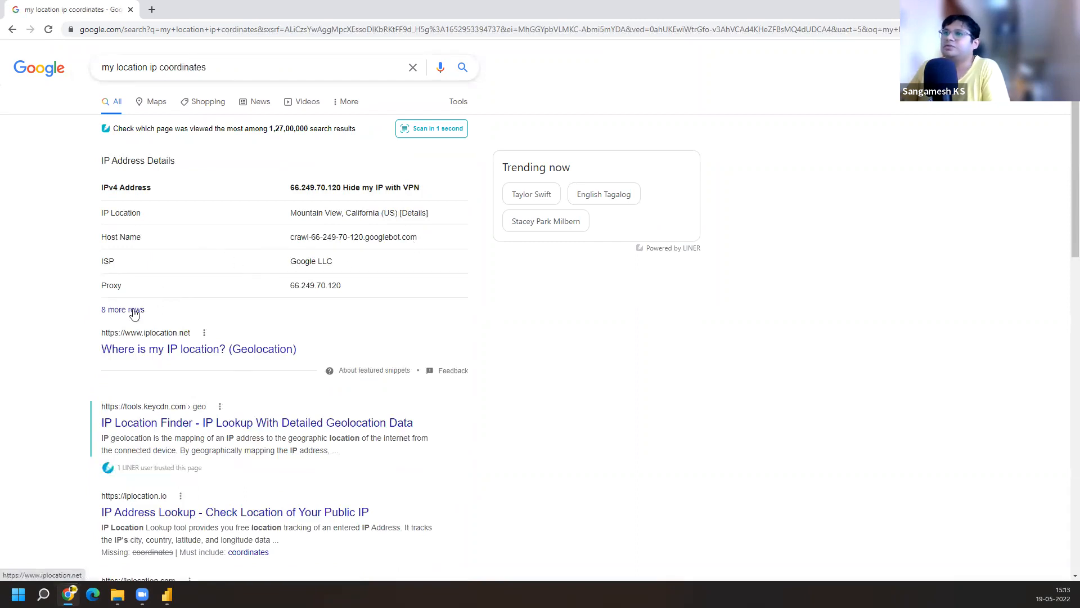
{"action": "scroll", "coordinate": [238, 382], "scroll_direction": "down", "scroll_amount": 4}
{"action": "scroll", "coordinate": [239, 383], "scroll_direction": "up", "scroll_amount": 4}
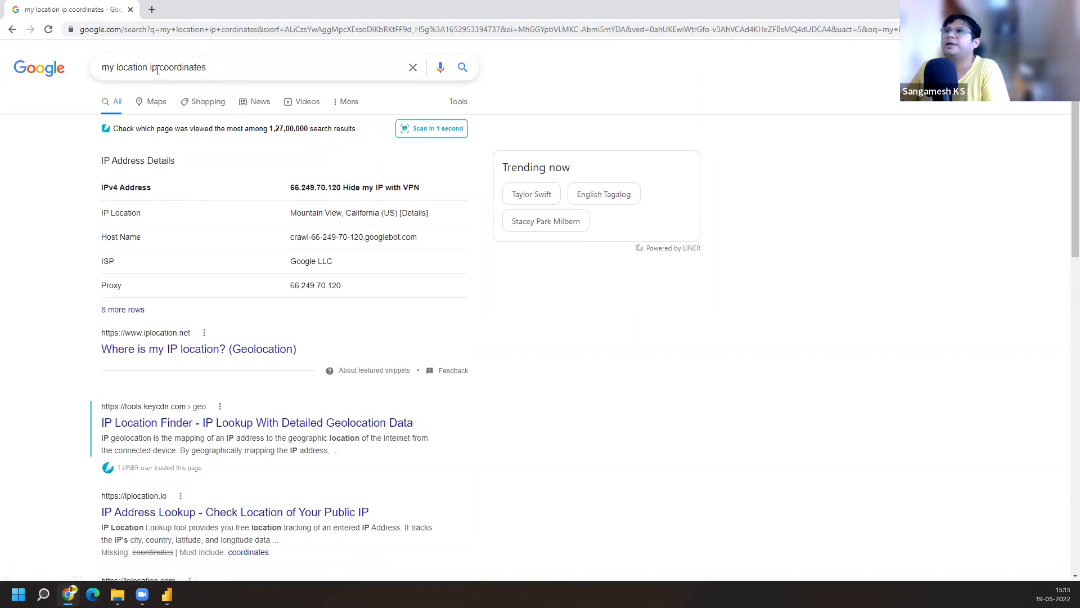
Shorten the search to "my coordinates" and open the maps.ie result "Find GPS coordinates on Google maps"
{"action": "left_click_drag", "start_coordinate": [157, 68], "coordinate": [114, 69]}
{"action": "key", "text": "BackSpace"}
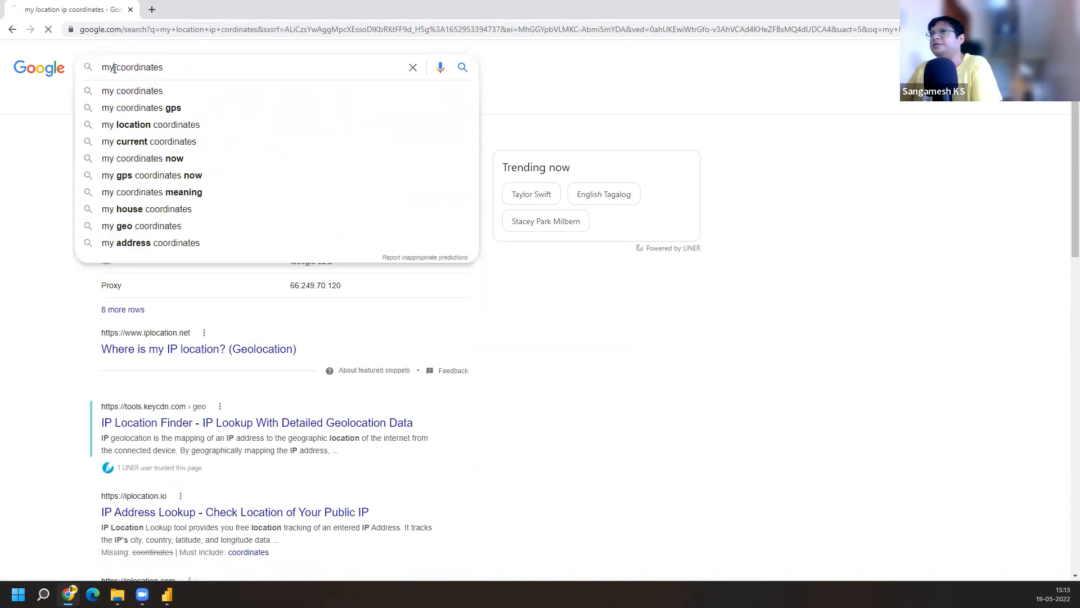
{"action": "key", "text": "Return"}
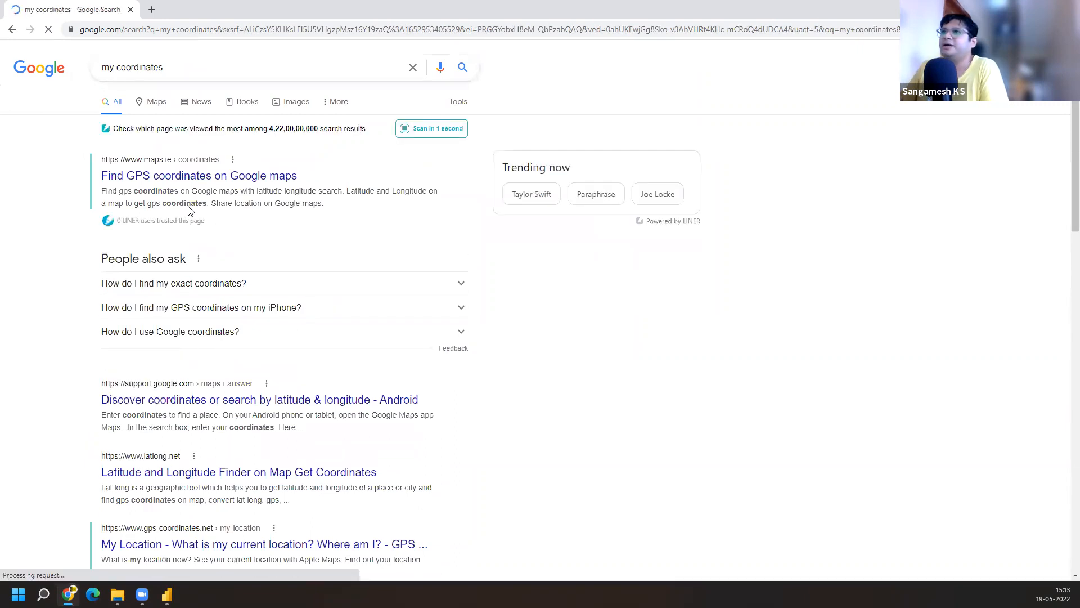
{"action": "left_click", "coordinate": [209, 177]}
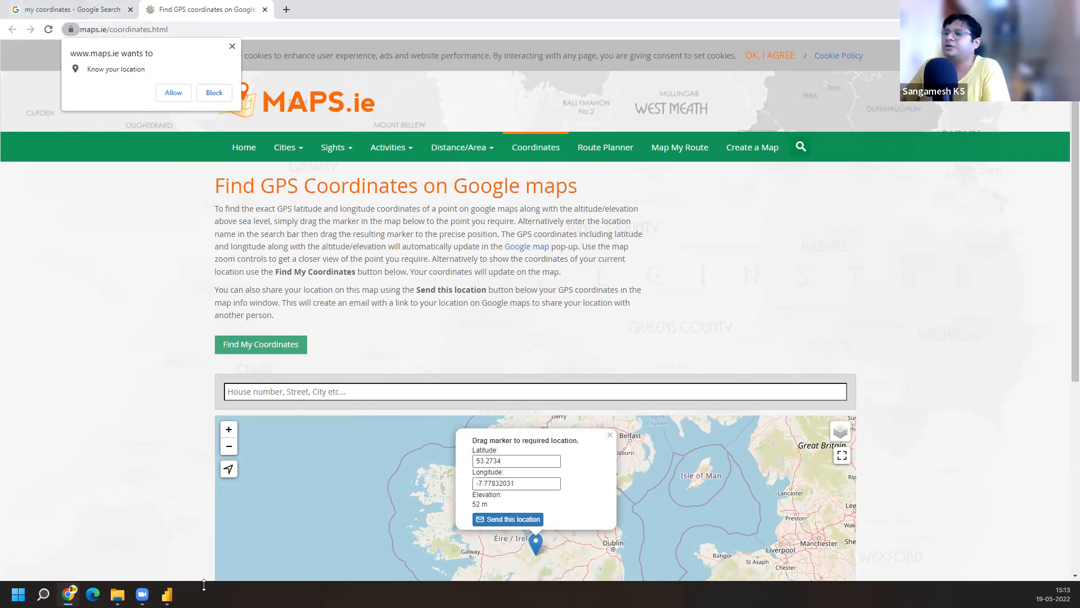
Switch back to Power BI Desktop and replace State with City as the location field of the sales map
{"action": "left_click", "coordinate": [166, 594]}
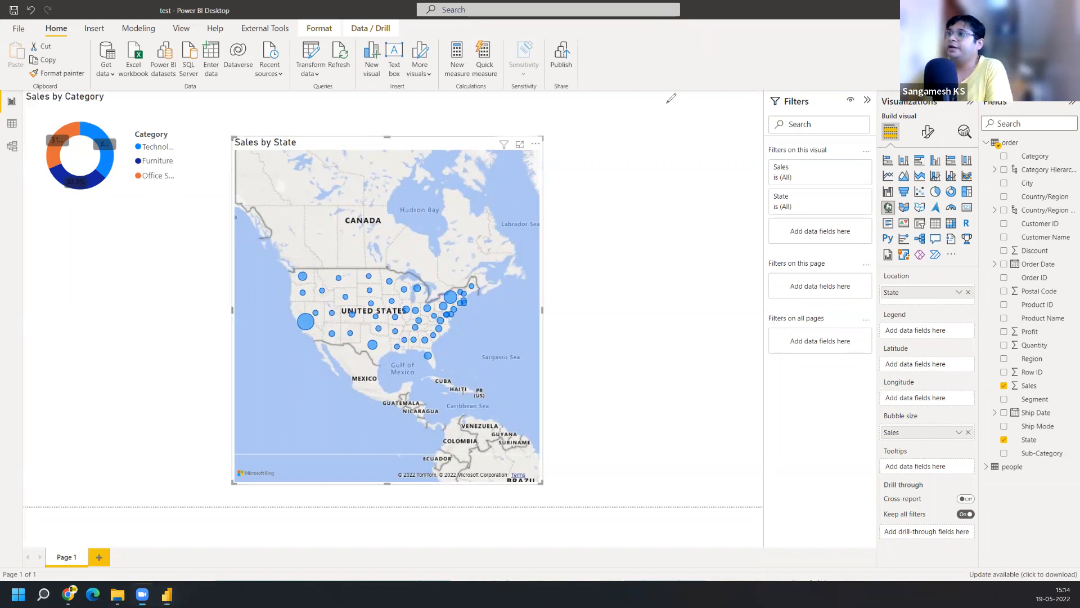
{"action": "mouse_move", "coordinate": [284, 465]}
{"action": "left_mouse_down"}
{"action": "mouse_move", "coordinate": [217, 461]}
{"action": "mouse_move", "coordinate": [270, 496]}
{"action": "mouse_move", "coordinate": [284, 463]}
{"action": "left_mouse_up"}
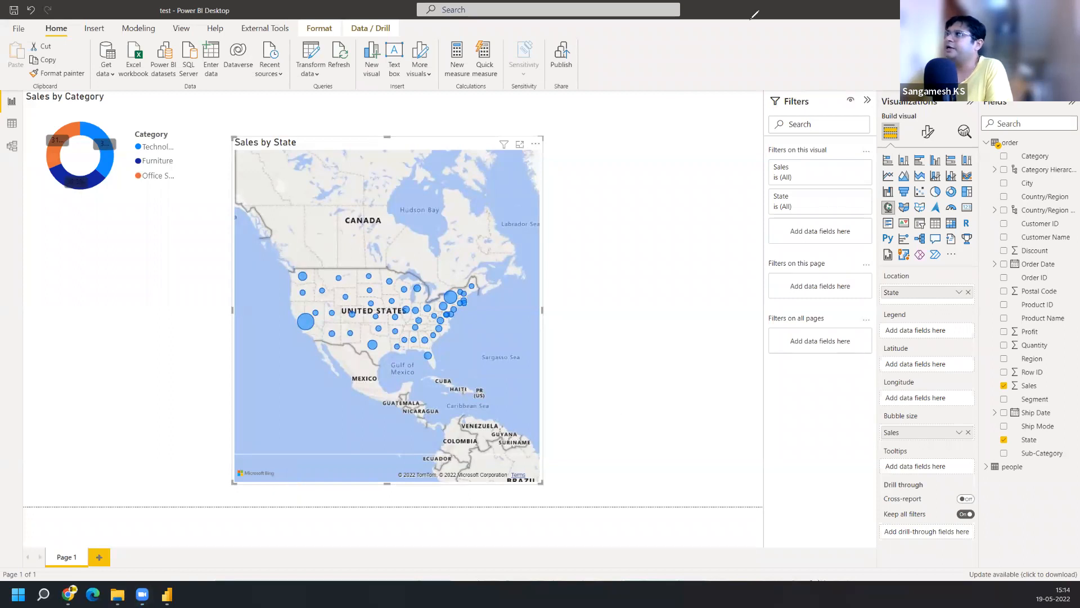
{"action": "left_click", "coordinate": [968, 293]}
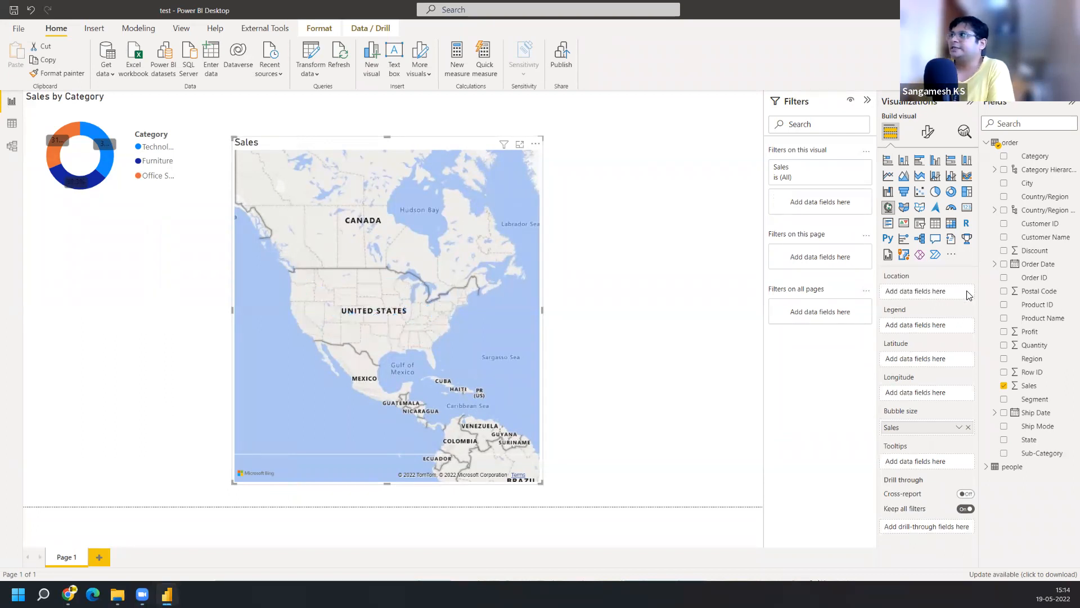
{"action": "left_click_drag", "start_coordinate": [1034, 192], "coordinate": [931, 300]}
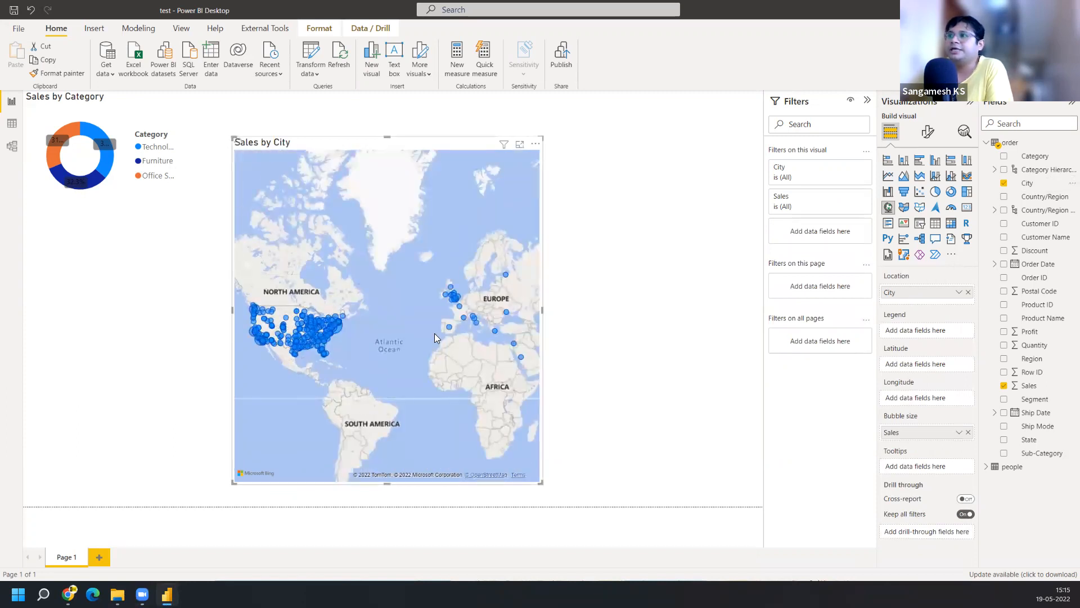
{"action": "left_click_drag", "start_coordinate": [389, 402], "coordinate": [486, 400]}
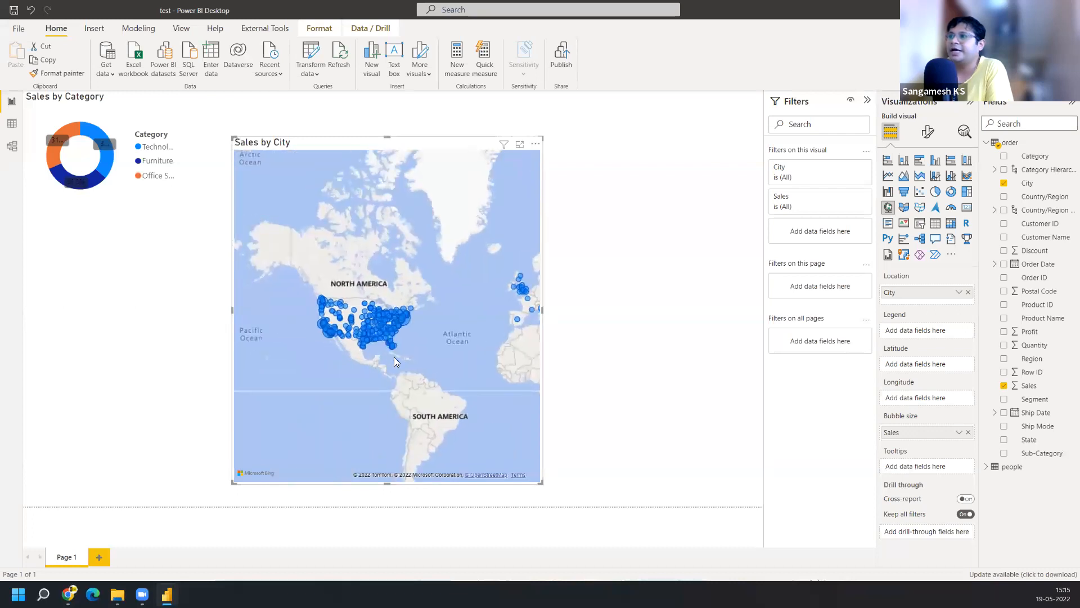
Examine the city bubbles plotted across Europe and the Middle East on the sales map and check their city and sales tooltips
{"action": "scroll", "coordinate": [391, 350], "scroll_direction": "up", "scroll_amount": 2}
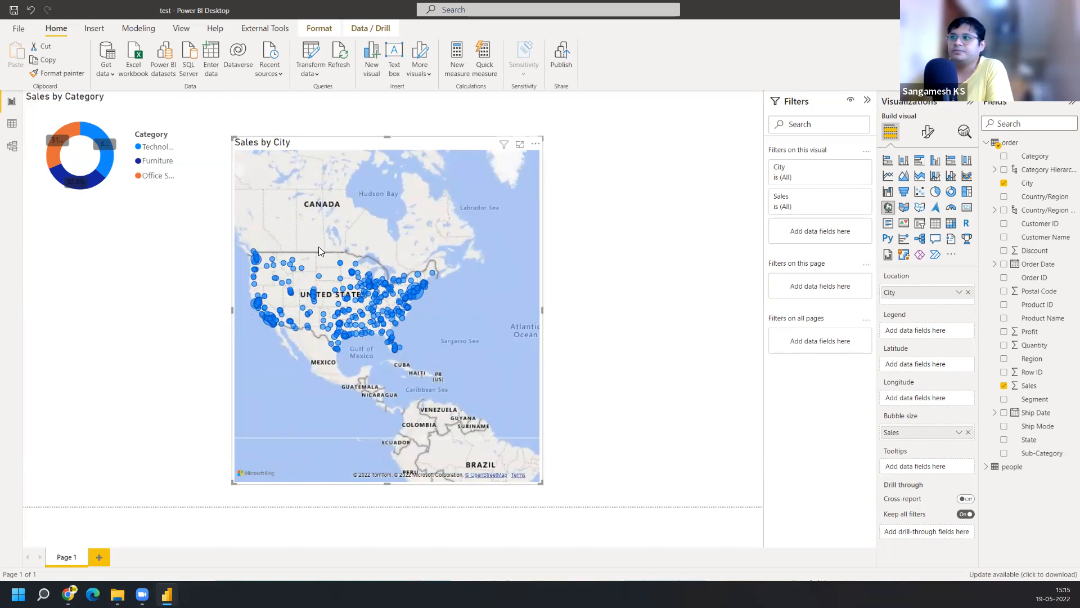
{"action": "left_click_drag", "start_coordinate": [507, 374], "coordinate": [256, 411]}
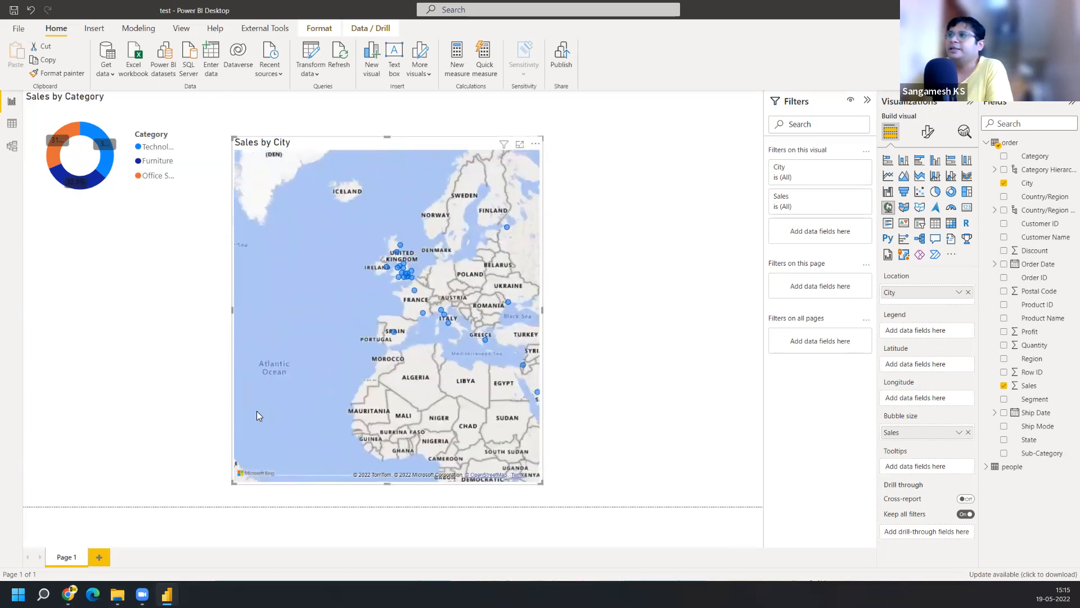
{"action": "left_click_drag", "start_coordinate": [424, 330], "coordinate": [394, 341]}
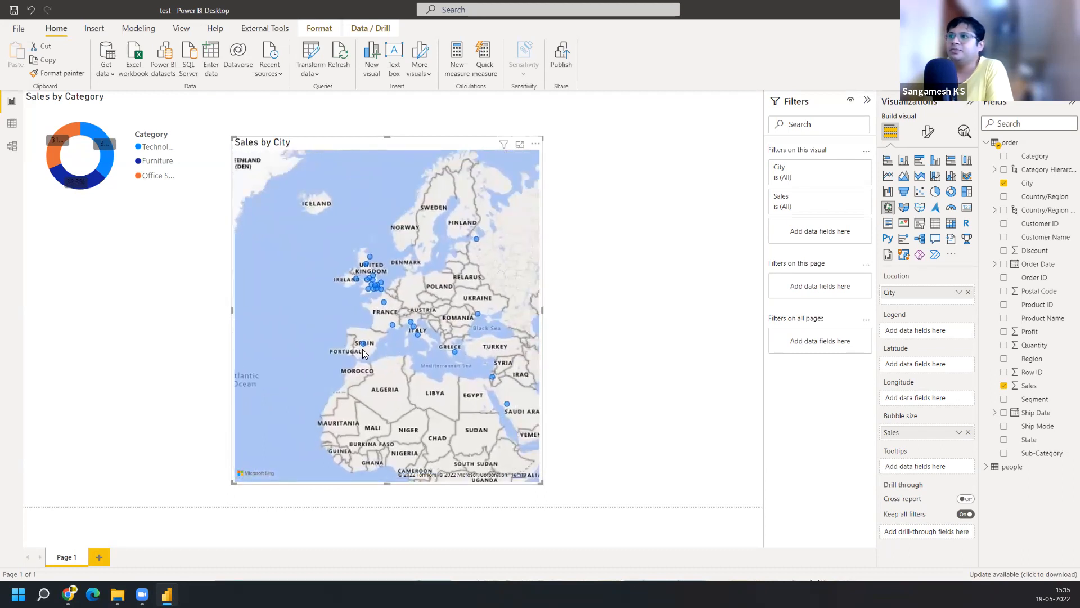
{"action": "mouse_move", "coordinate": [364, 344]}
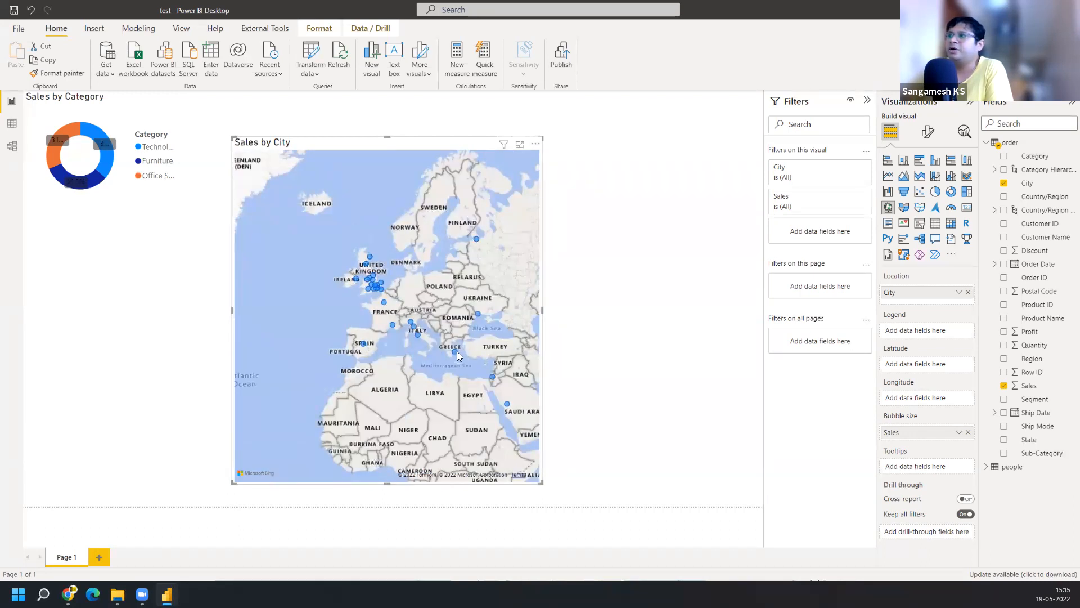
{"action": "mouse_move", "coordinate": [454, 355]}
{"action": "mouse_move", "coordinate": [478, 314]}
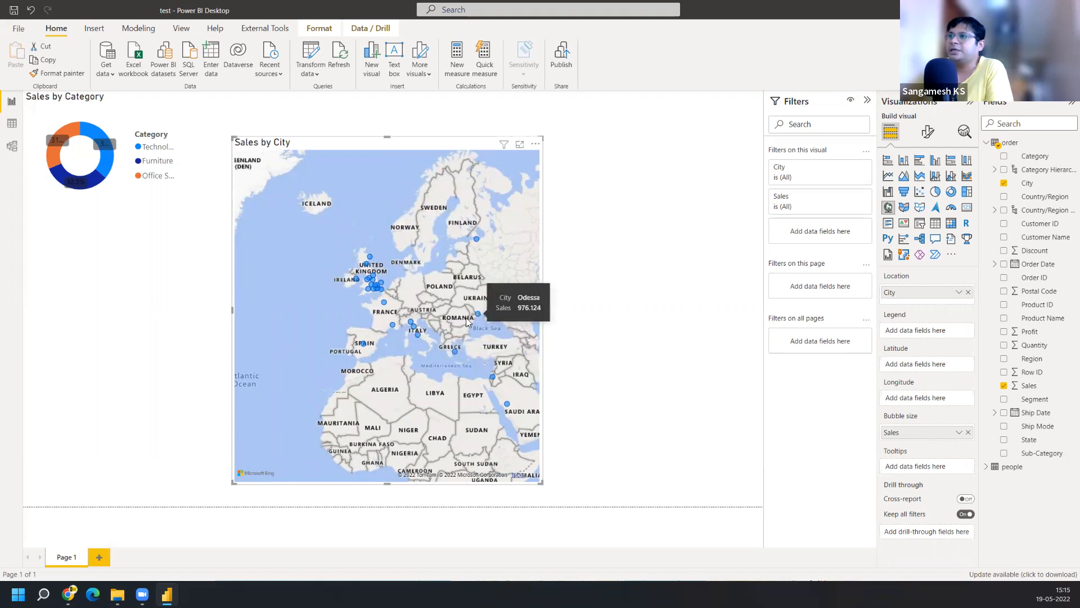
{"action": "mouse_move", "coordinate": [392, 327]}
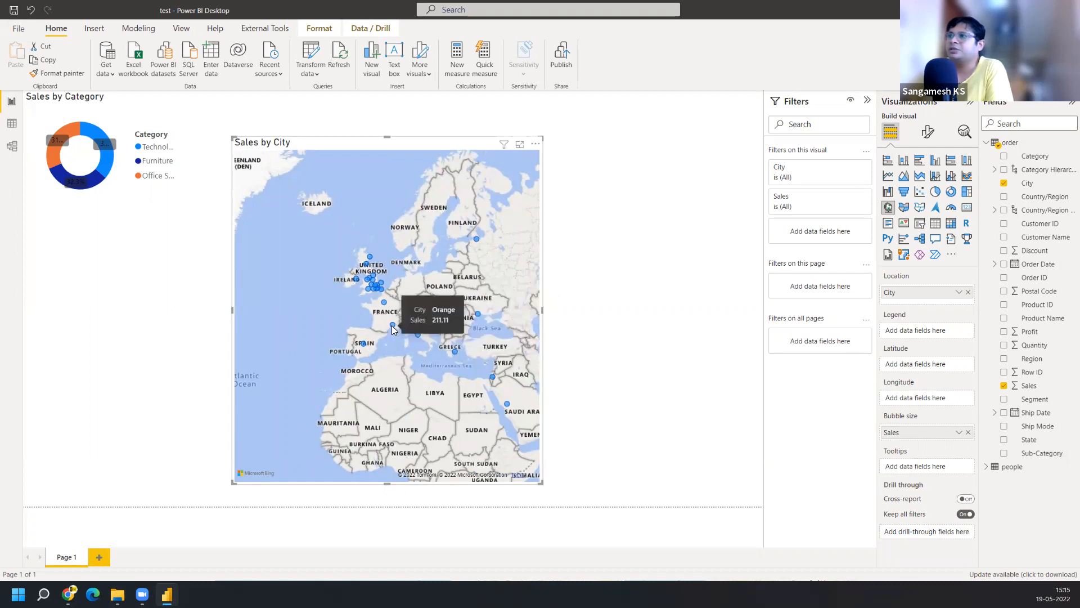
{"action": "mouse_move", "coordinate": [385, 304]}
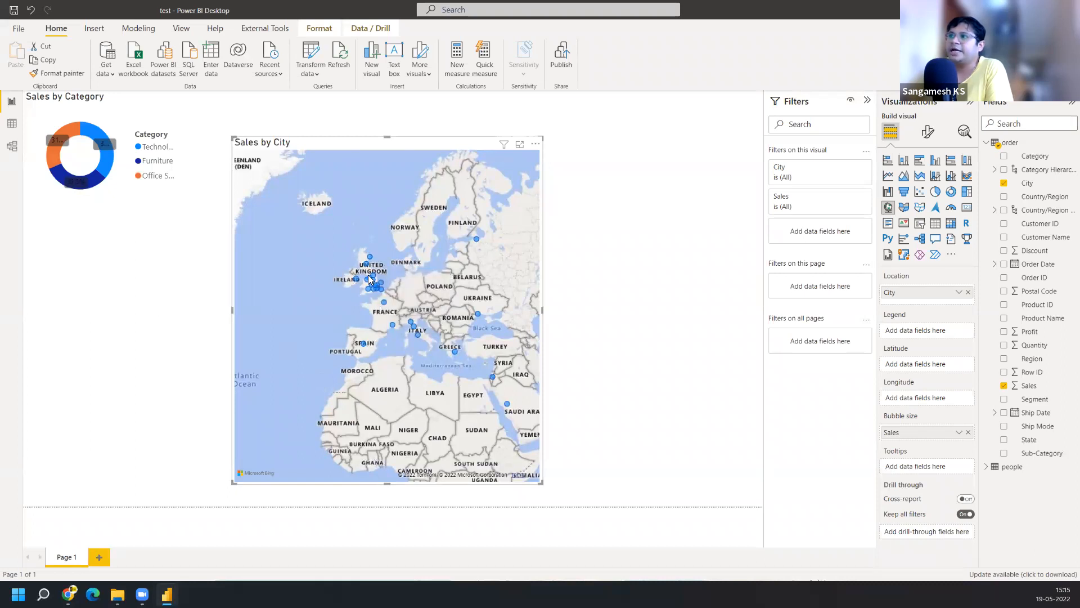
{"action": "mouse_move", "coordinate": [370, 263]}
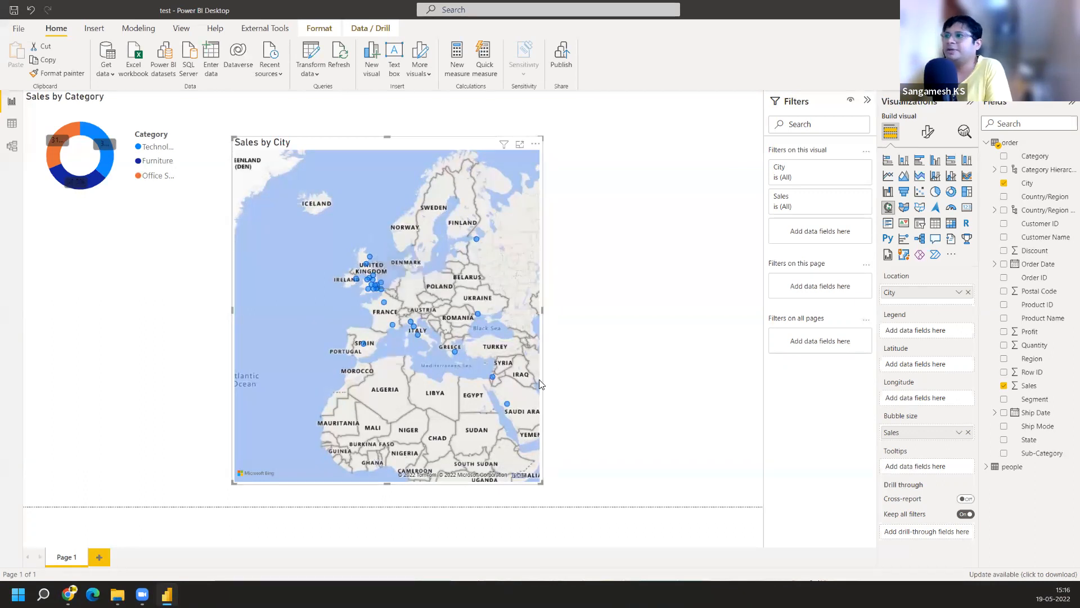
{"action": "mouse_move", "coordinate": [493, 376]}
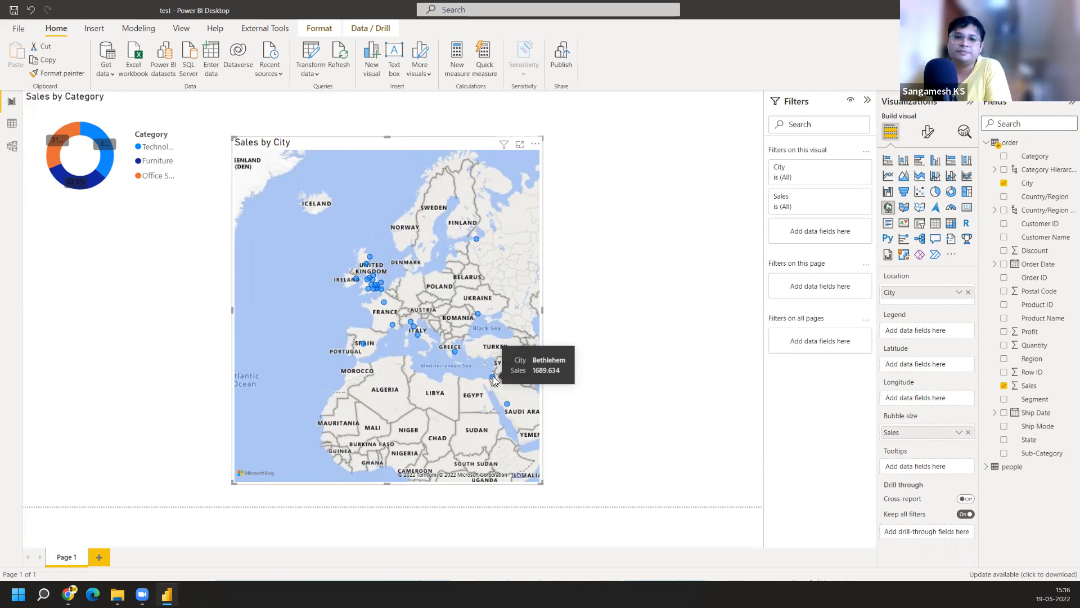
{"action": "scroll", "coordinate": [396, 341], "scroll_direction": "down", "scroll_amount": 2}
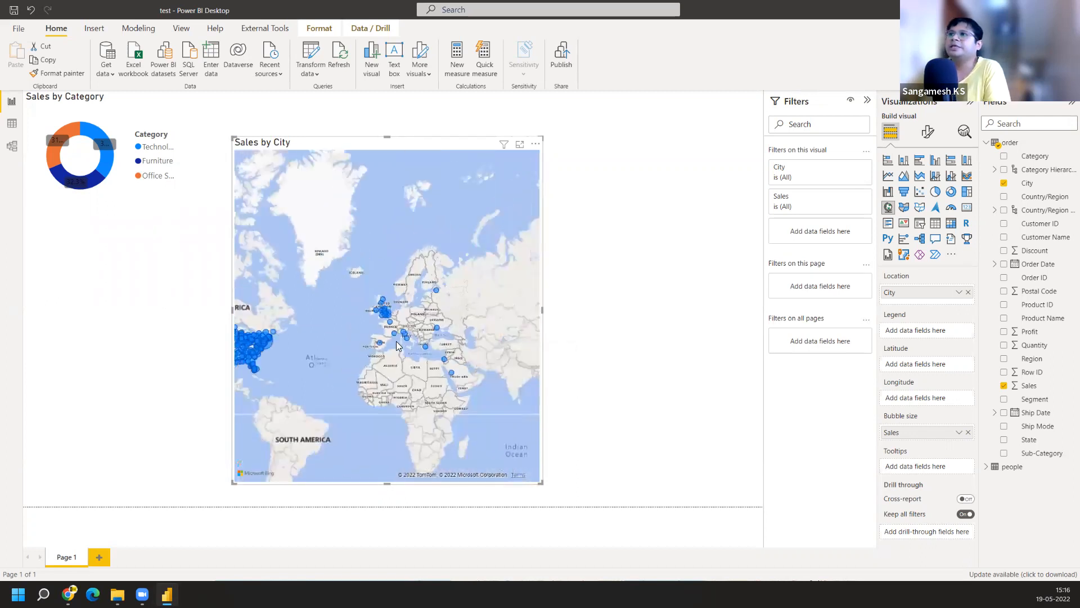
{"action": "left_click_drag", "start_coordinate": [264, 357], "coordinate": [325, 359]}
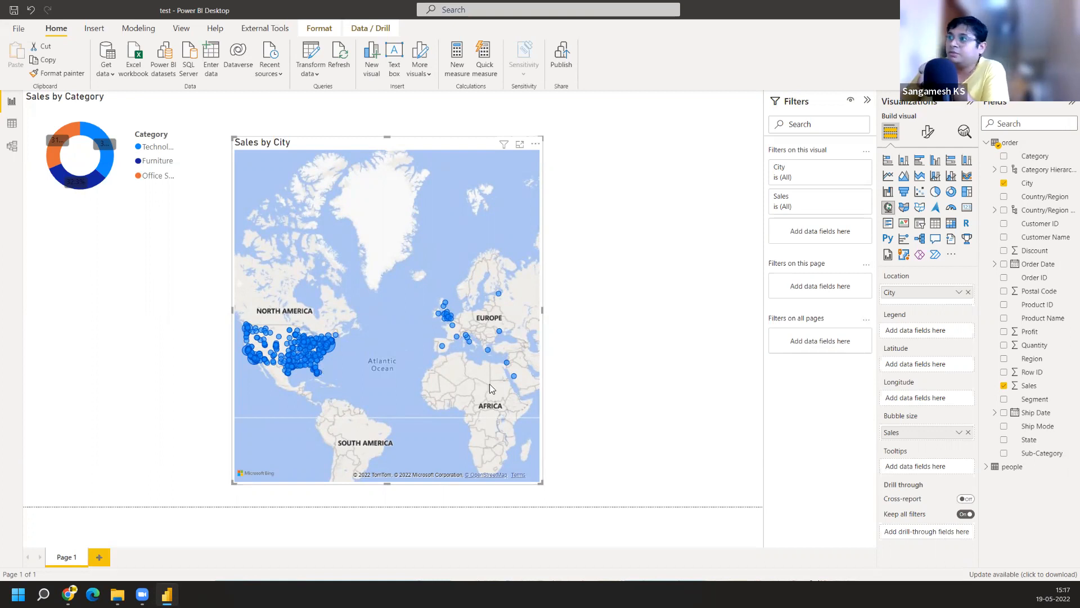
{"action": "mouse_move", "coordinate": [443, 347]}
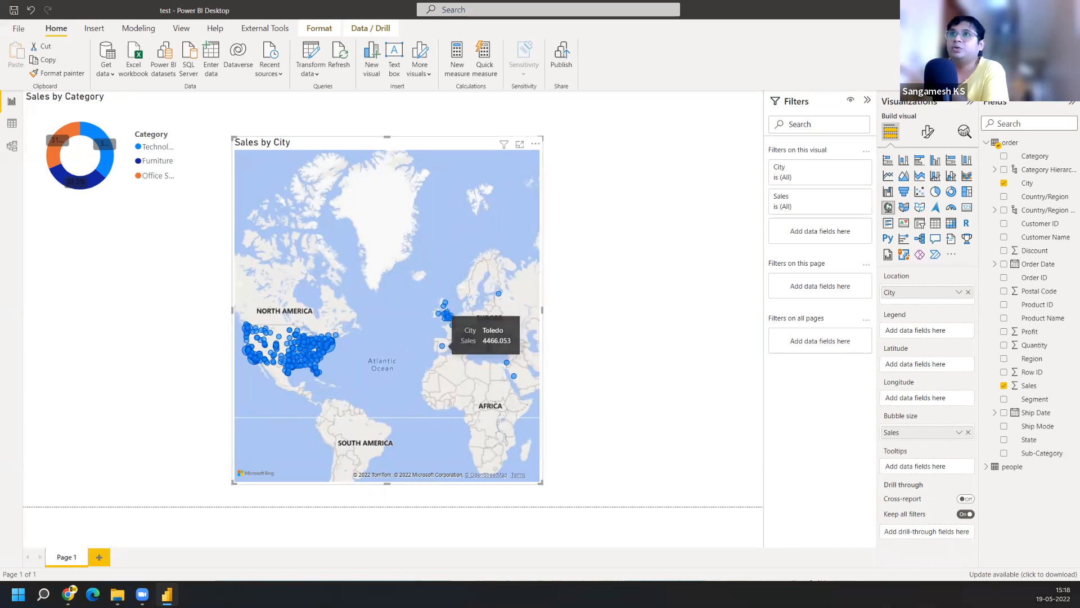
Add a new calculated column to the order table in the data view and name it Location
{"action": "left_click", "coordinate": [11, 124]}
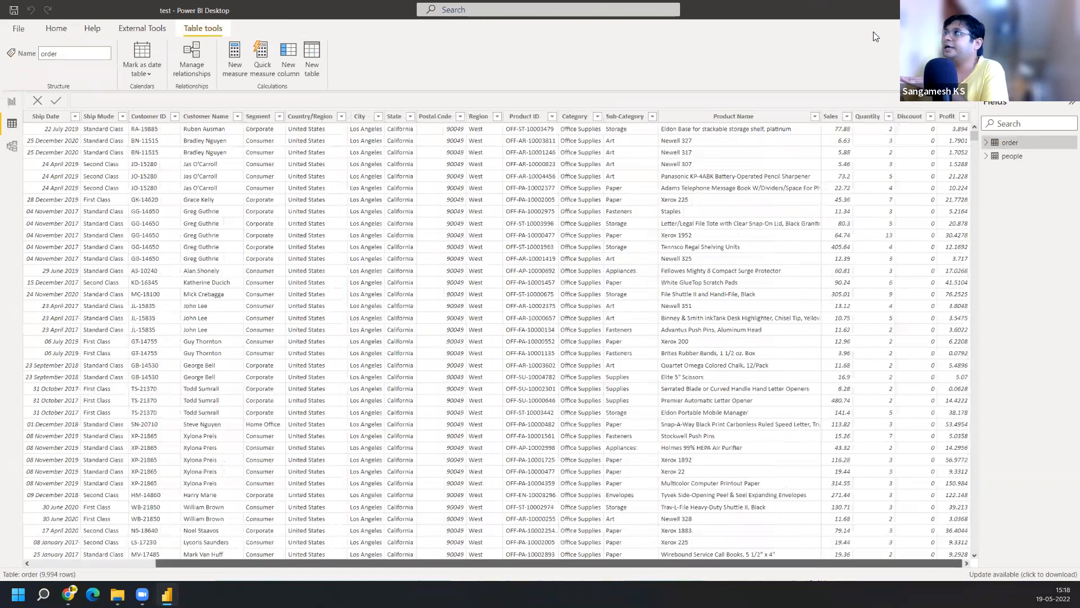
{"action": "left_click", "coordinate": [284, 50]}
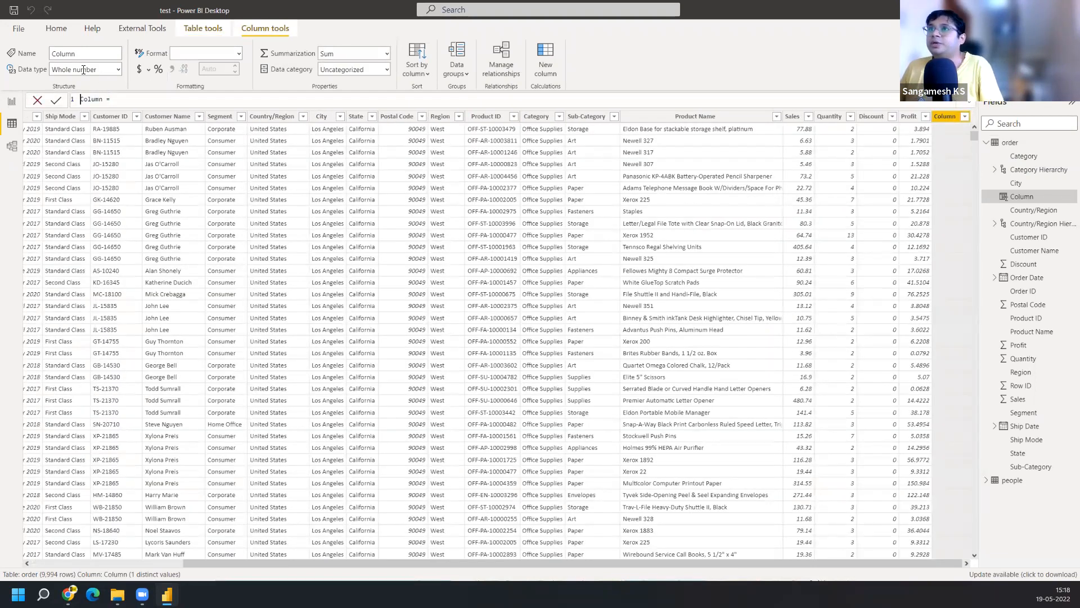
{"action": "left_click", "coordinate": [103, 99]}
{"action": "left_click_drag", "start_coordinate": [103, 100], "coordinate": [63, 100]}
{"action": "type", "text": "Location"}
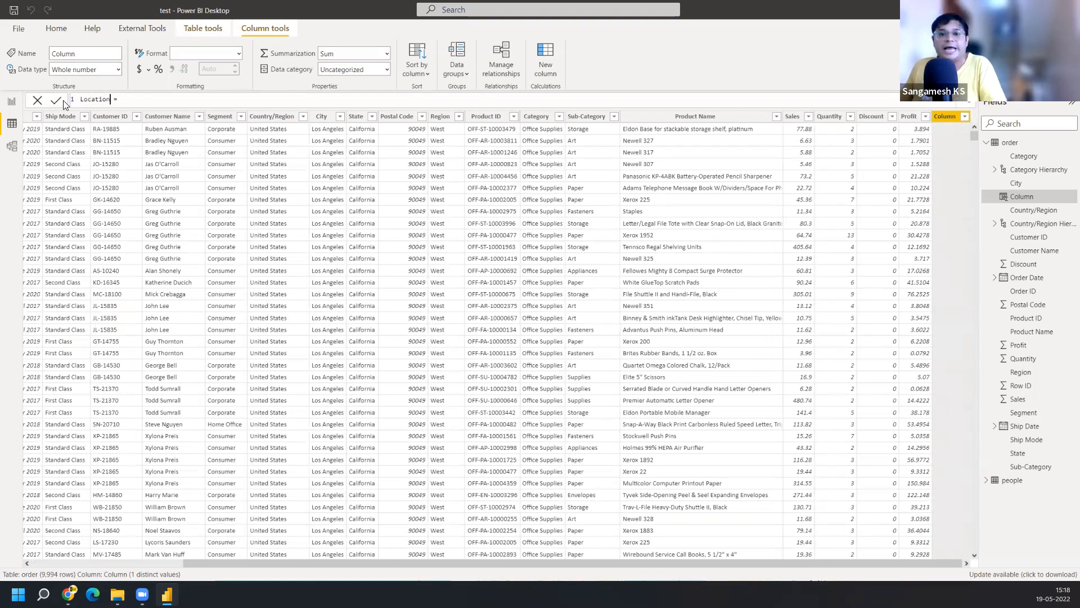
{"action": "key", "text": "Right"}
{"action": "key", "text": "Right"}
{"action": "key", "text": "Right"}
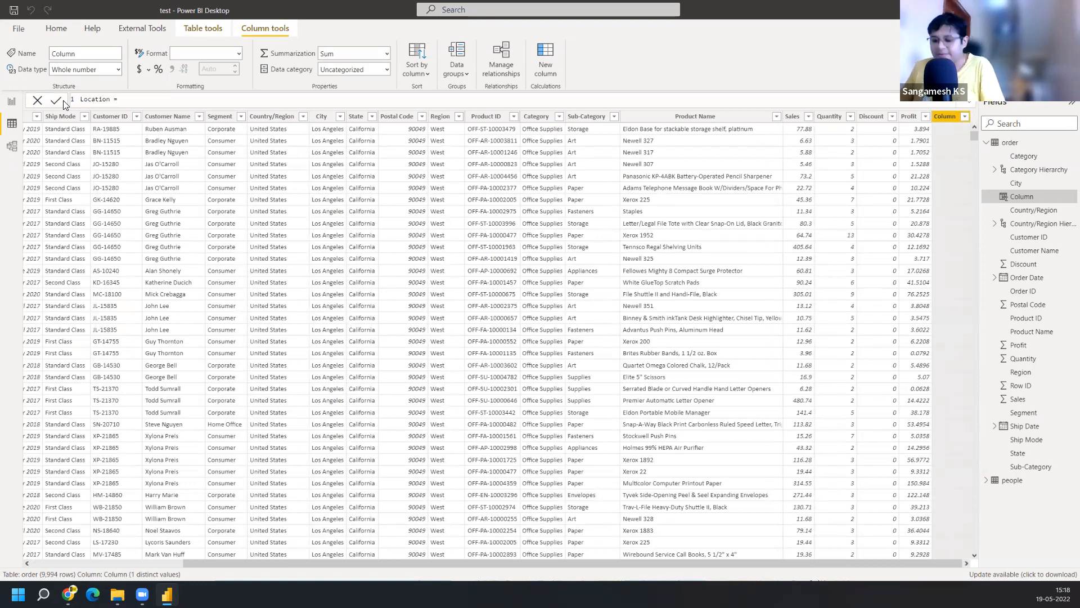
{"action": "type", "text": "con"}
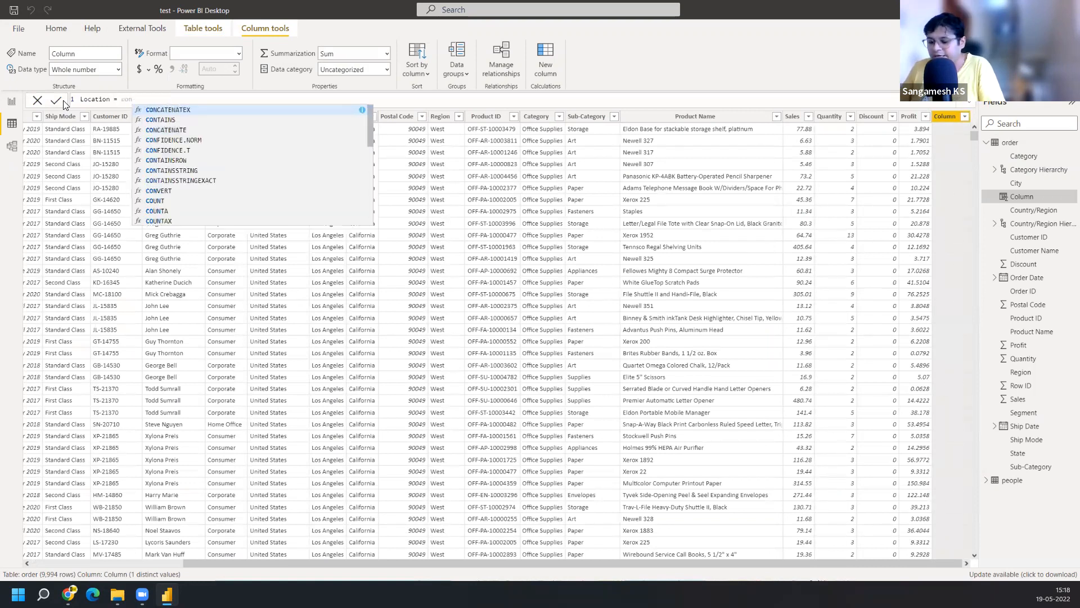
{"action": "type", "text": "catinat"}
{"action": "key", "text": "BackSpace"}
{"action": "key", "text": "BackSpace"}
{"action": "key", "text": "BackSpace"}
{"action": "key", "text": "BackSpace"}
{"action": "key", "text": "BackSpace"}
{"action": "key", "text": "BackSpace"}
{"action": "key", "text": "BackSpace"}
{"action": "key", "text": "BackSpace"}
{"action": "key", "text": "BackSpace"}
{"action": "key", "text": "BackSpace"}
Start the Location formula with the CONCATENATE function, using 'order'[State] as the first text
{"action": "type", "text": "Conc"}
{"action": "key", "text": "Down"}
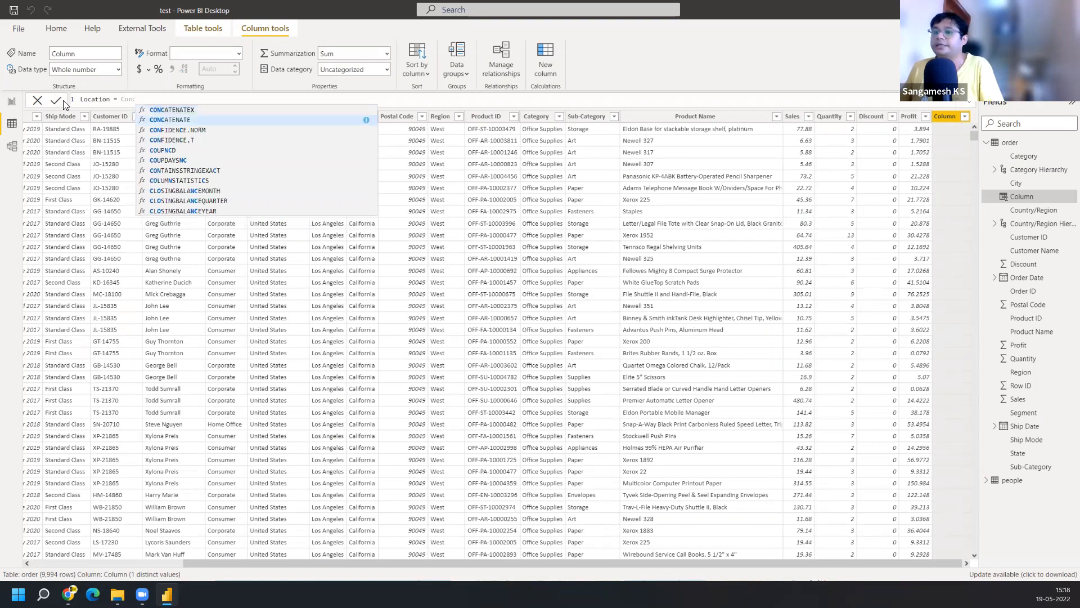
{"action": "key", "text": "Tab"}
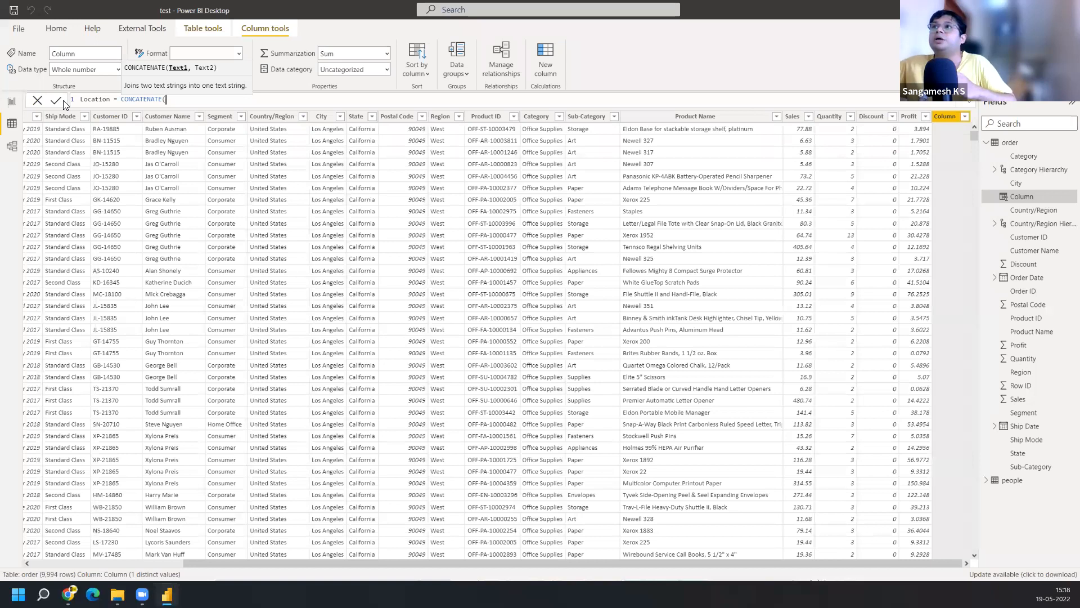
{"action": "type", "text": "s"}
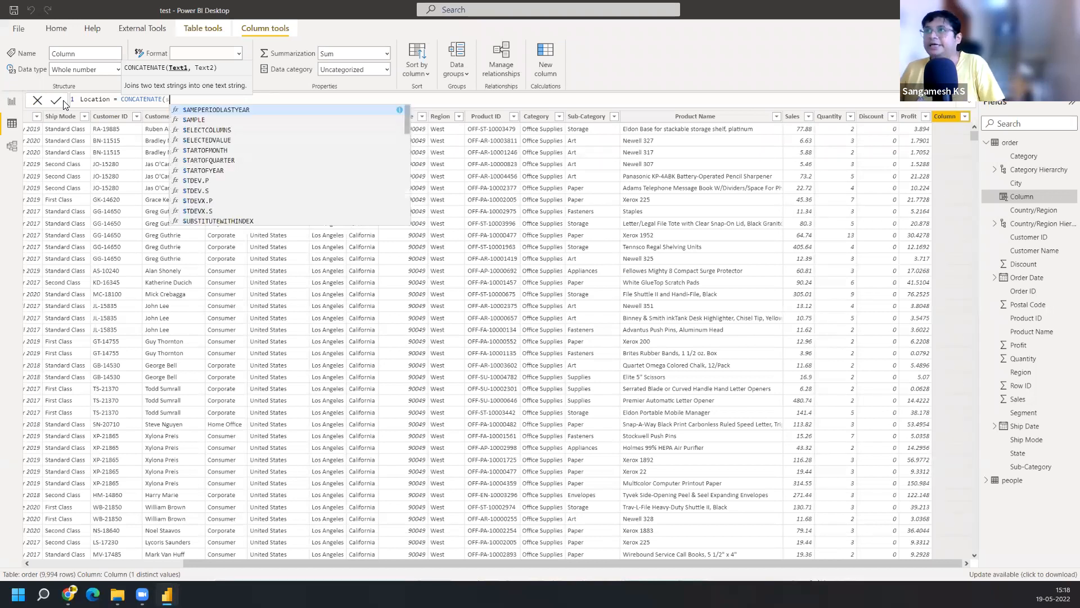
{"action": "type", "text": "tate"}
{"action": "key", "text": "Down"}
{"action": "key", "text": "Down"}
{"action": "key", "text": "Tab"}
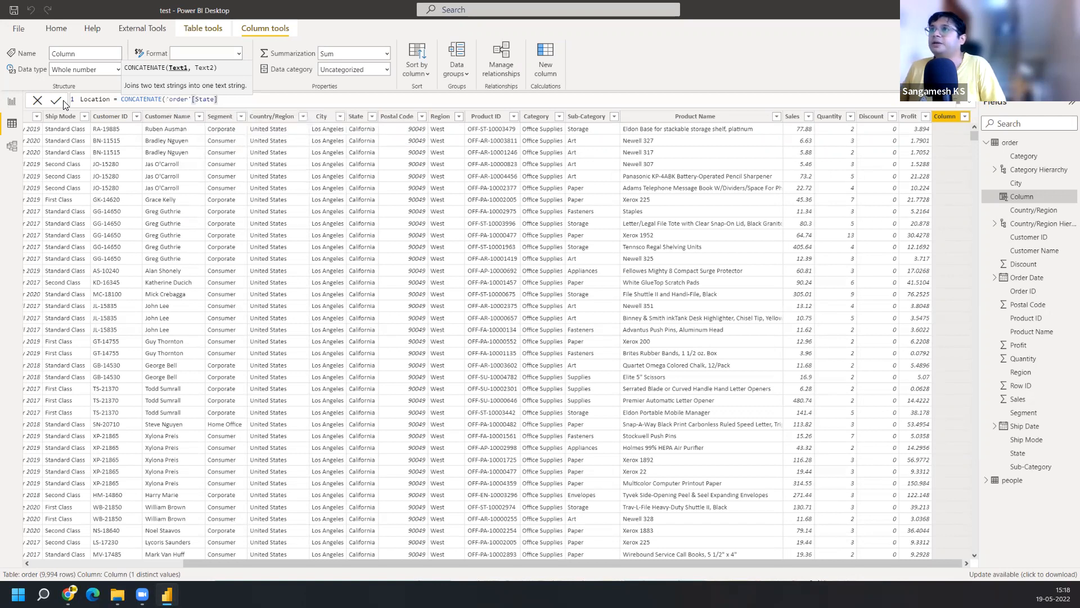
Append a "," separator to the first text and add 'order'[City] as the second text
{"action": "type", "text": "&"}
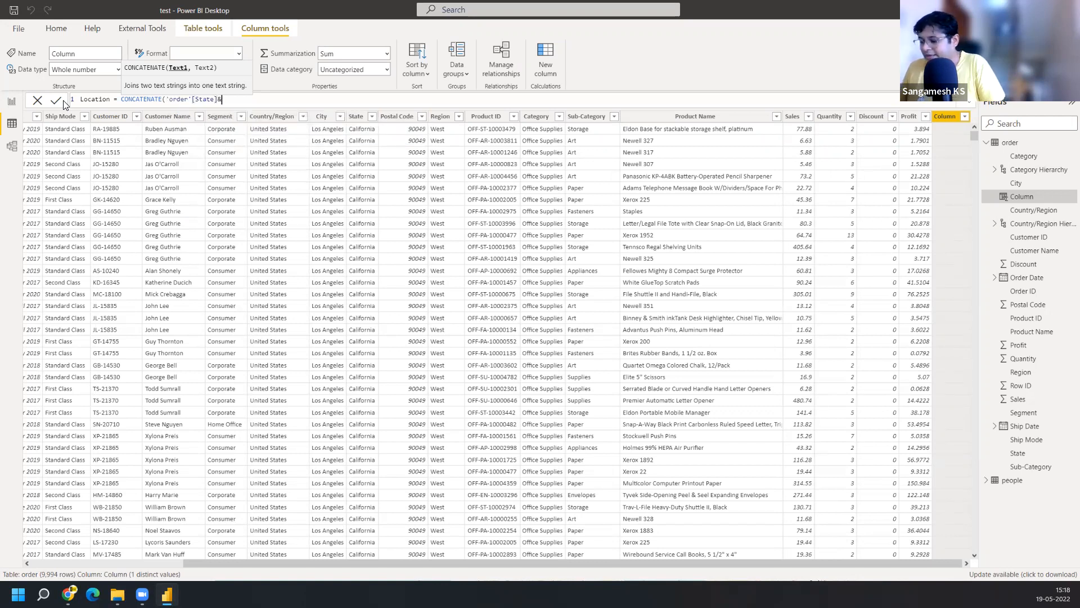
{"action": "type", "text": "\",\","}
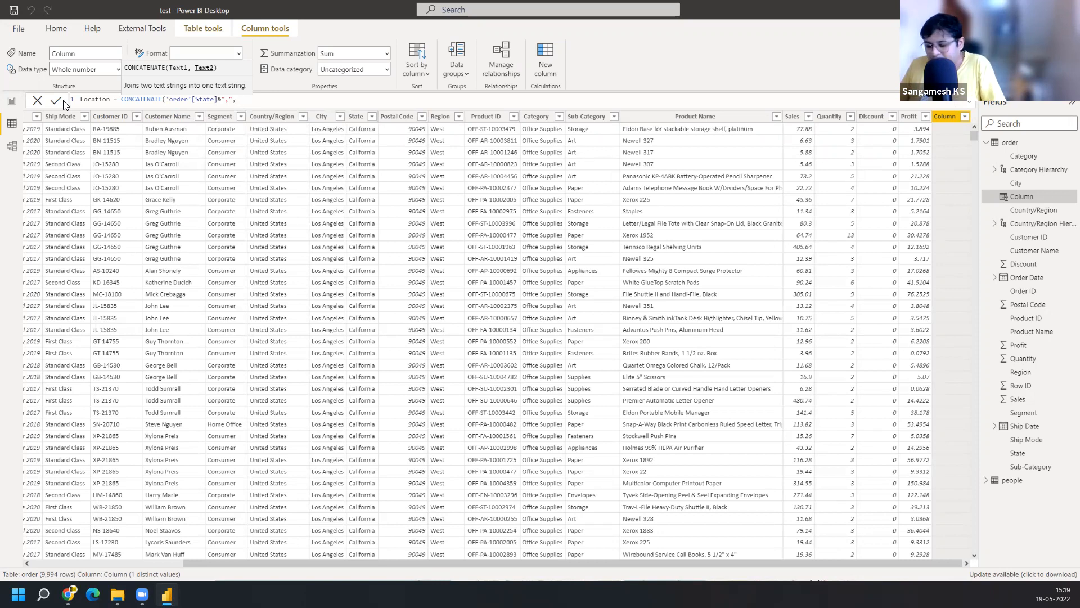
{"action": "type", "text": "city"}
{"action": "key", "text": "Tab"}
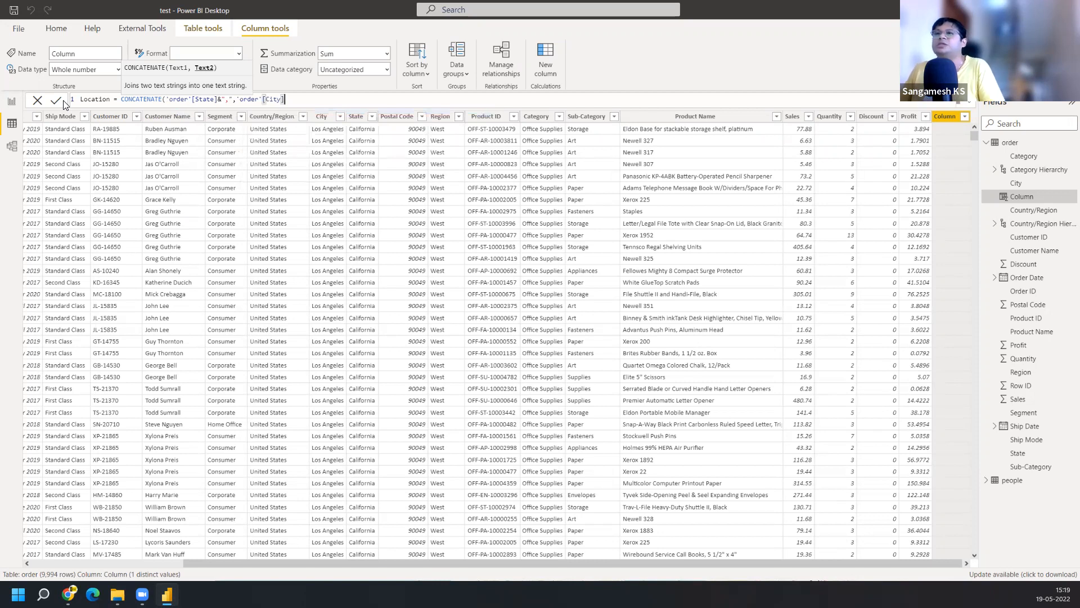
Move the 'order'[City] reference from the second text to the first text of CONCATENATE, replacing 'order'[State]
{"action": "left_click_drag", "start_coordinate": [295, 98], "coordinate": [237, 103]}
{"action": "key", "text": "ctrl+c"}
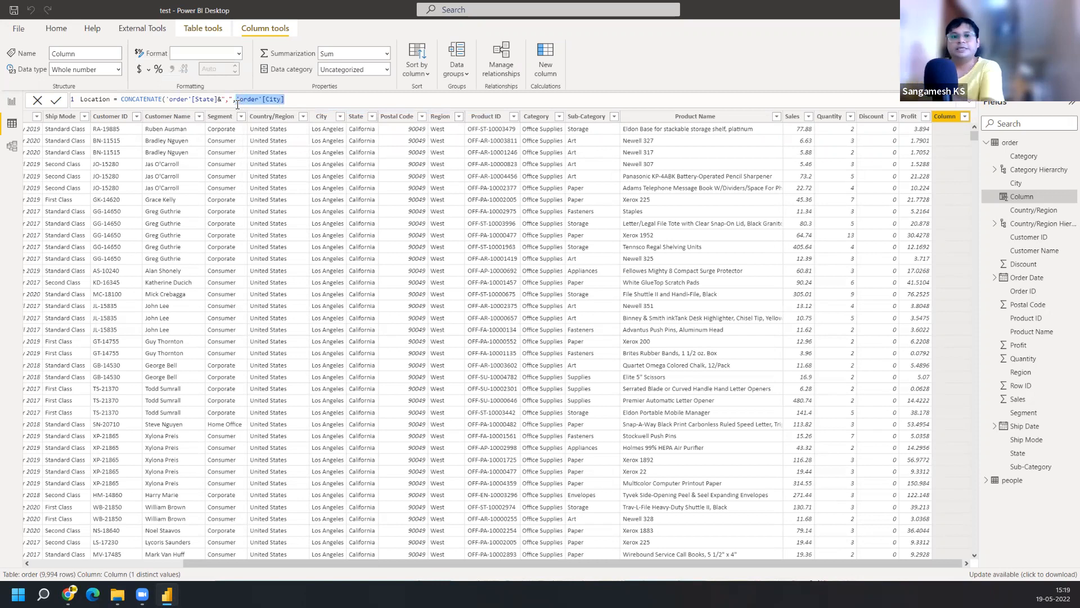
{"action": "key", "text": "BackSpace"}
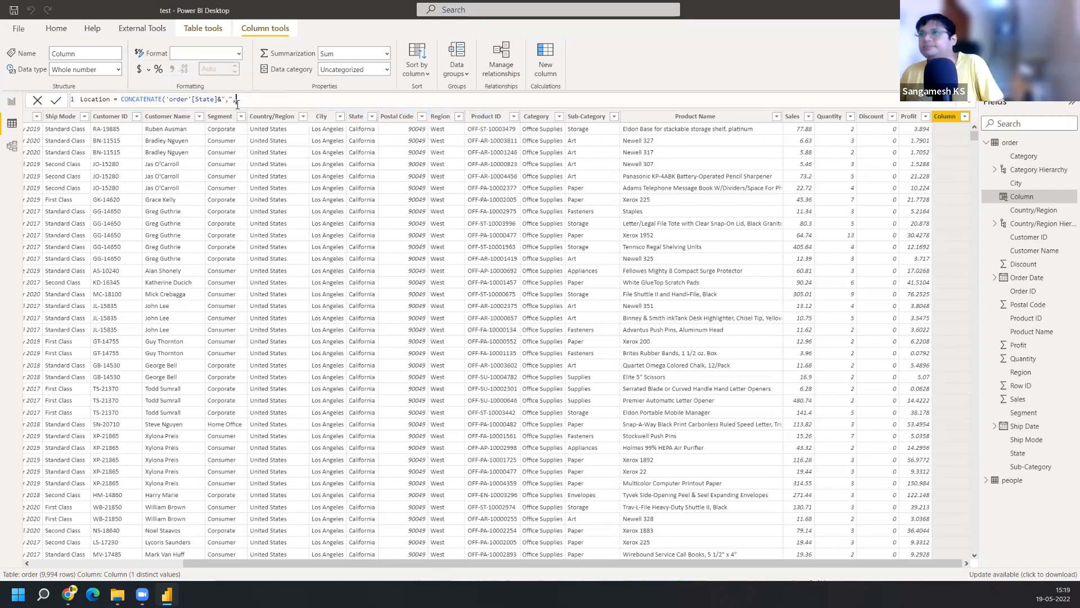
{"action": "left_click_drag", "start_coordinate": [218, 101], "coordinate": [167, 103]}
{"action": "key", "text": "ctrl+v"}
Complete the formula with 'order'[State] as the second text, close the function and commit the Location column
{"action": "type", "text": "state"}
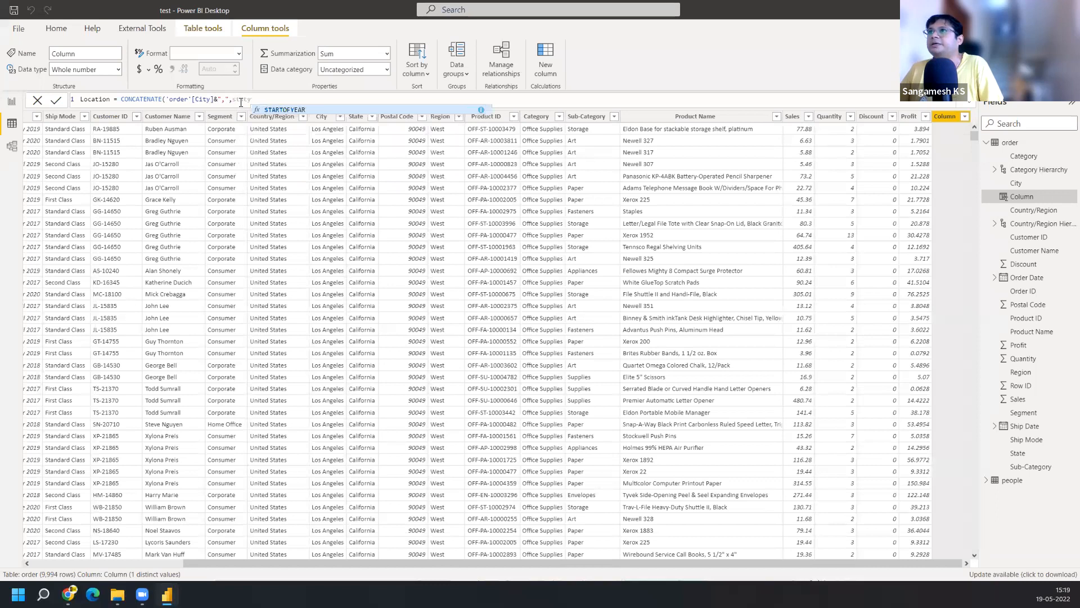
{"action": "key", "text": "BackSpace"}
{"action": "key", "text": "BackSpace"}
{"action": "key", "text": "BackSpace"}
{"action": "key", "text": "Down"}
{"action": "key", "text": "Down"}
{"action": "key", "text": "Down"}
{"action": "key", "text": "Down"}
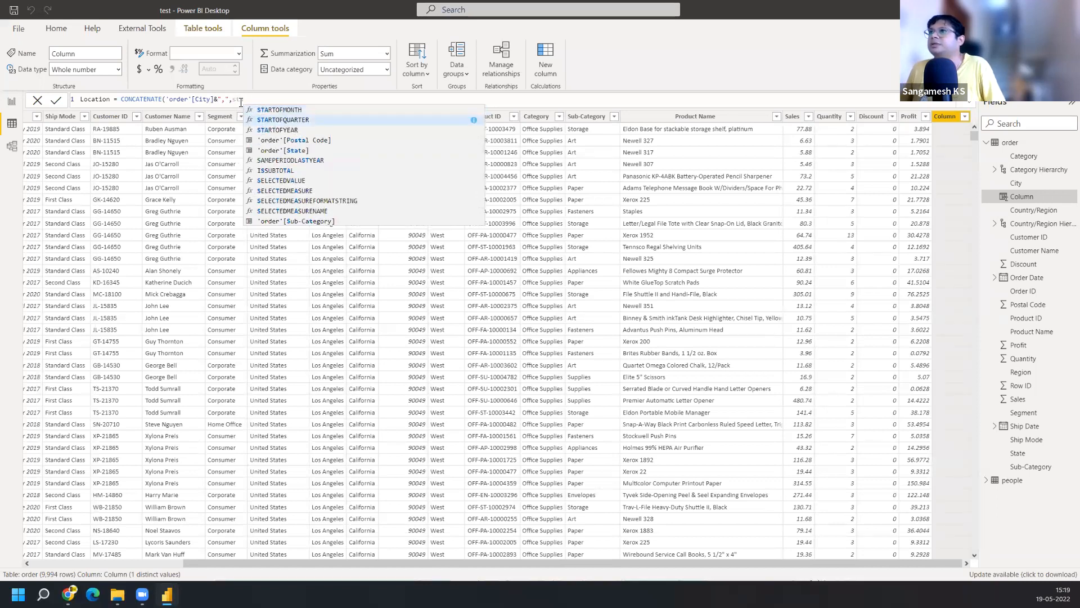
{"action": "key", "text": "Tab"}
{"action": "type", "text": ")"}
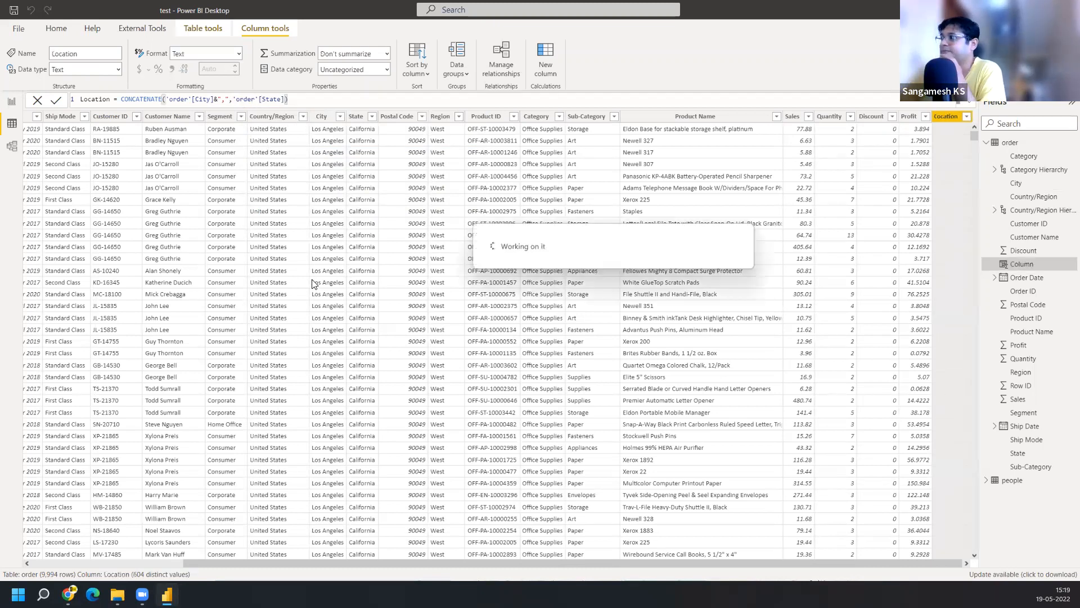
Back in the report view, replace City with Location as the sales map's location field and widen the map across the free page space
{"action": "left_click", "coordinate": [9, 106]}
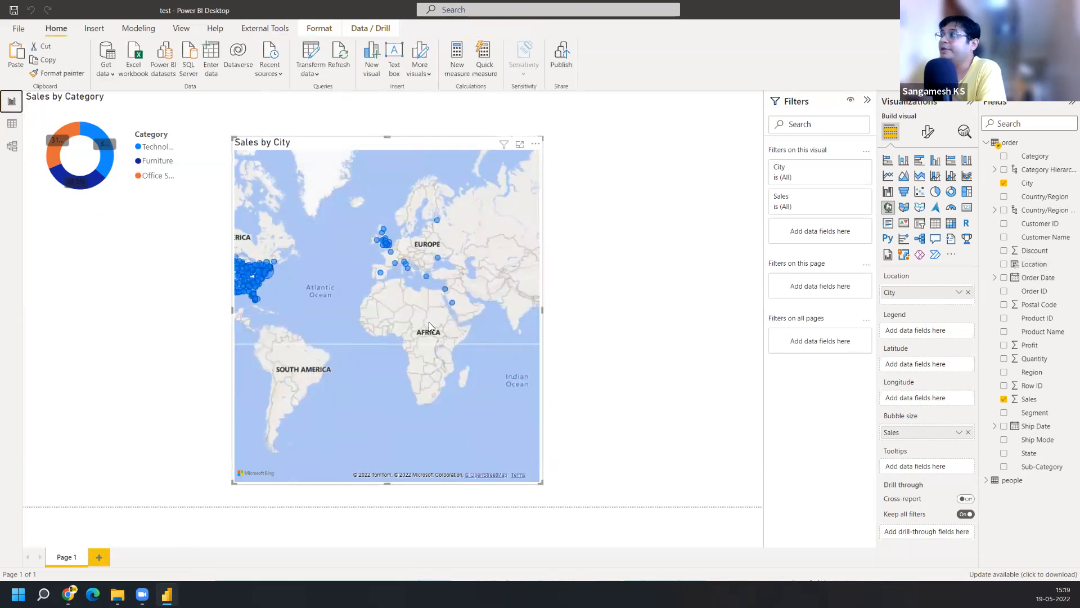
{"action": "left_click", "coordinate": [968, 291]}
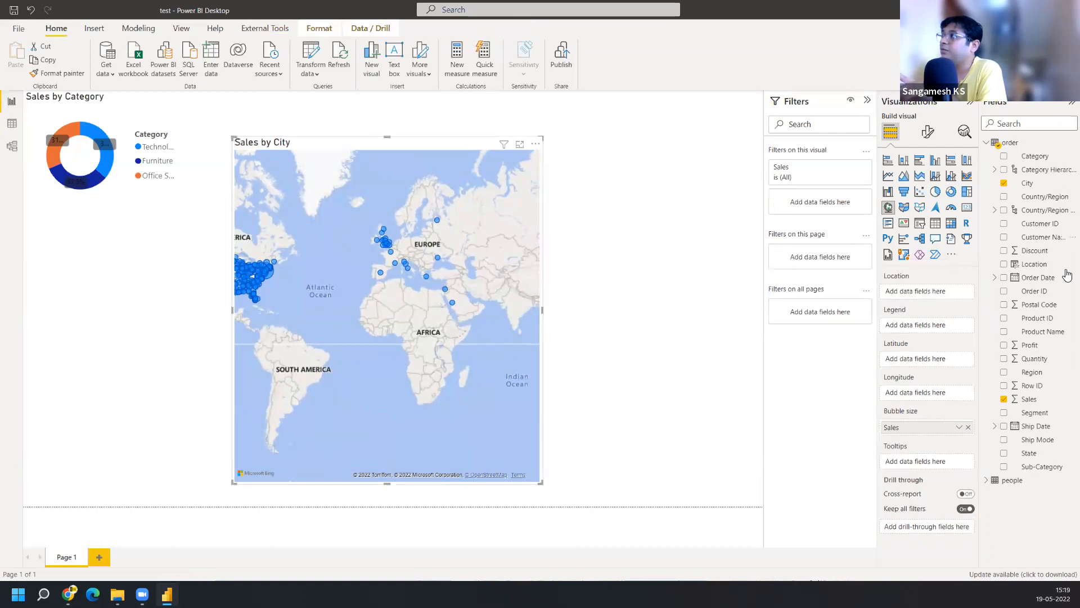
{"action": "left_click_drag", "start_coordinate": [1042, 265], "coordinate": [940, 292]}
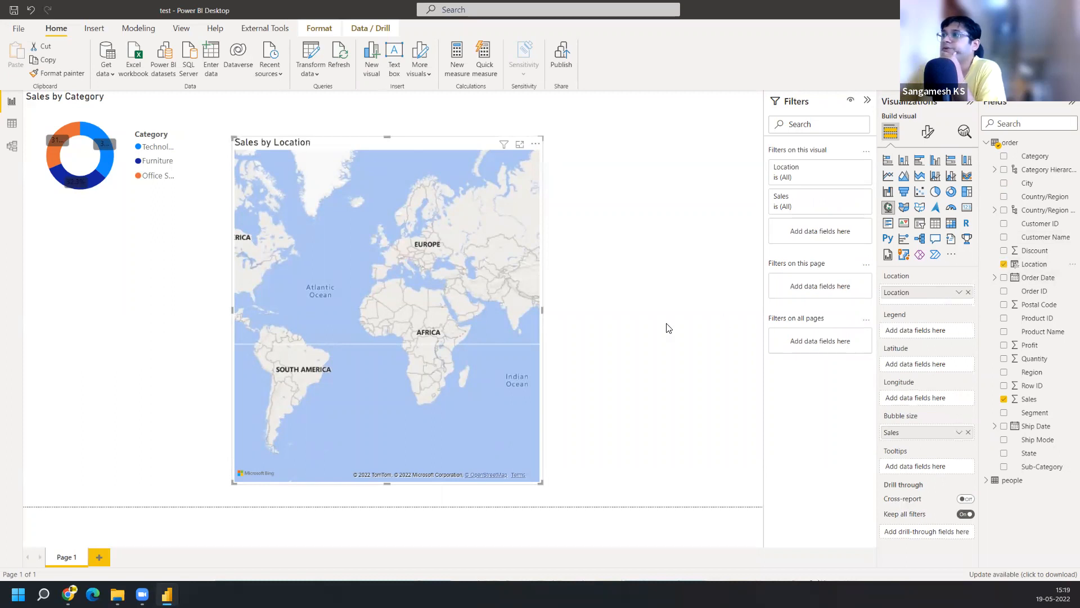
{"action": "left_click_drag", "start_coordinate": [622, 314], "coordinate": [717, 321]}
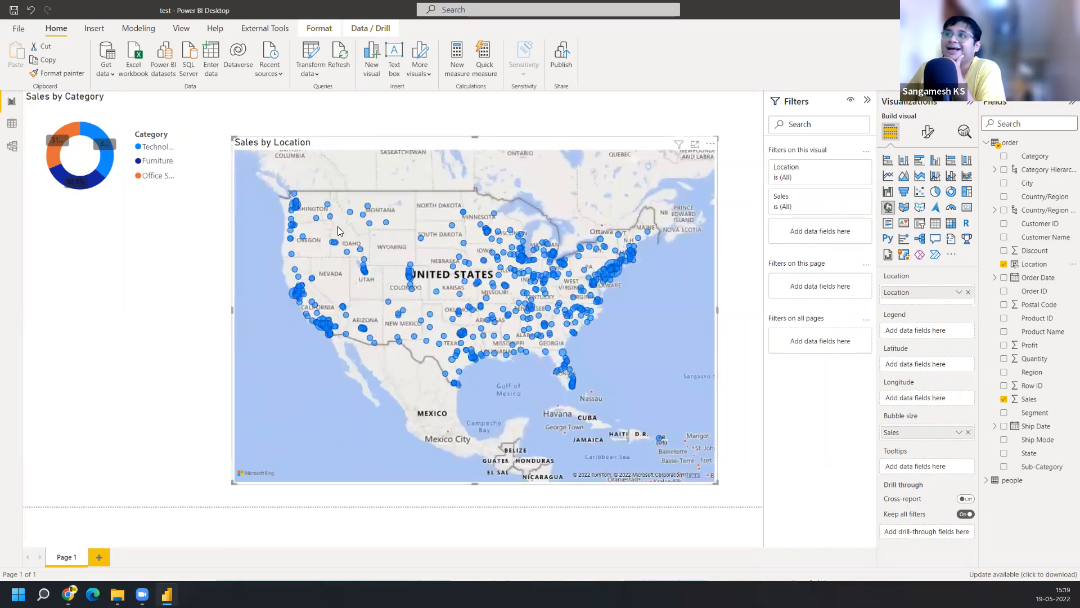
{"action": "scroll", "coordinate": [457, 347], "scroll_direction": "down", "scroll_amount": 5}
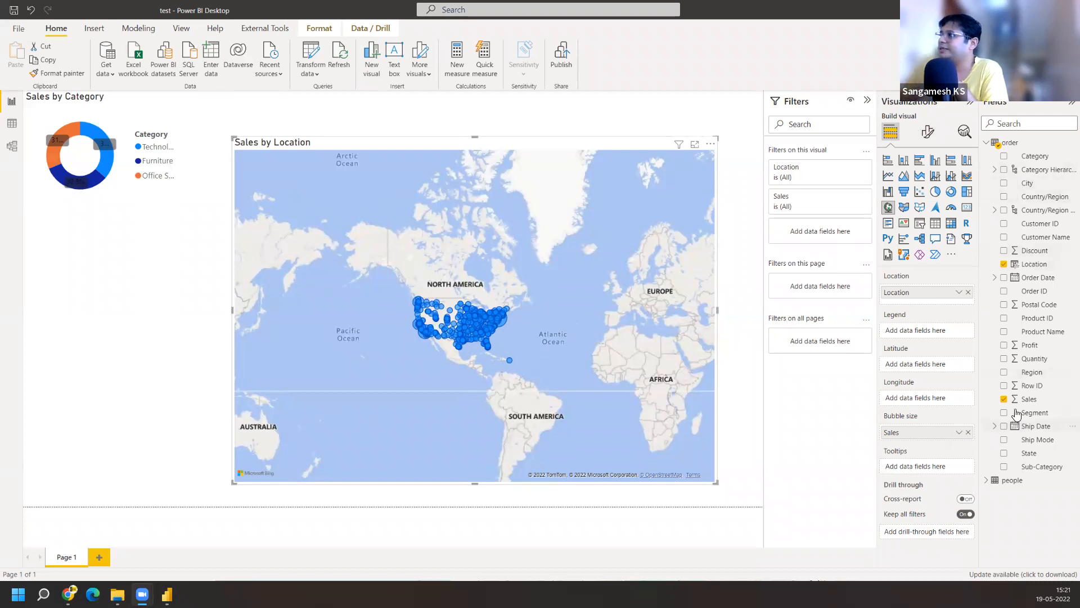
Replace Location with Country/Region as the sales map's location field and inspect the United States data point
{"action": "left_click", "coordinate": [1003, 265]}
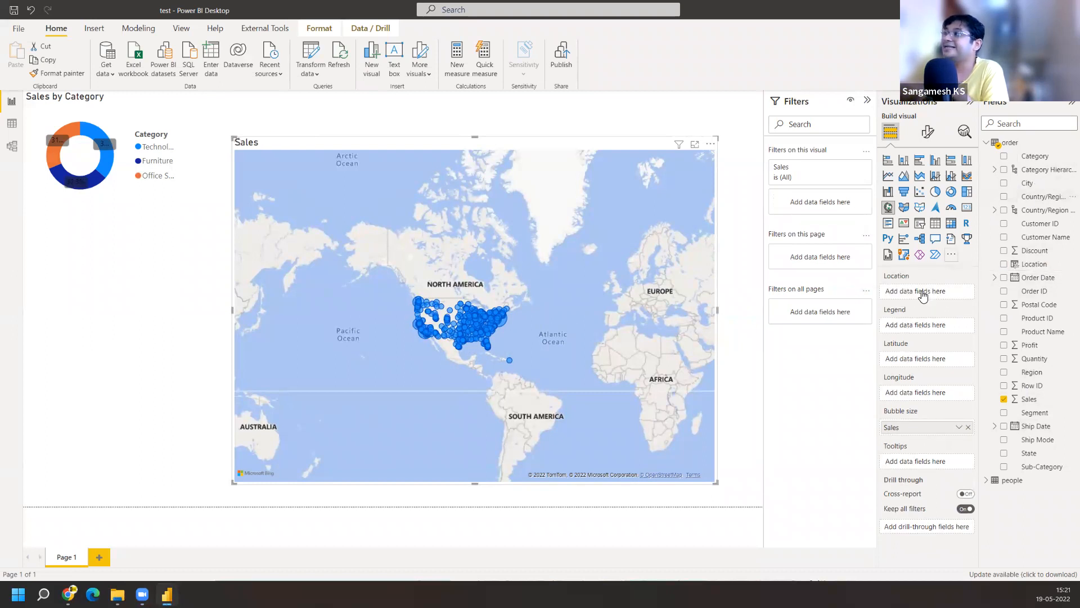
{"action": "left_click_drag", "start_coordinate": [922, 295], "coordinate": [923, 294]}
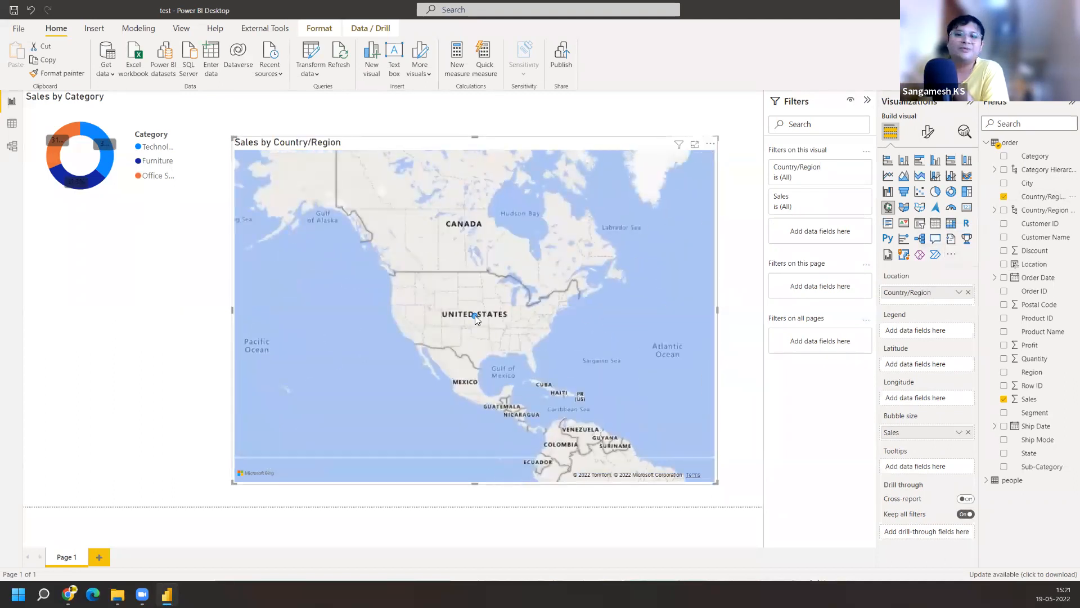
{"action": "mouse_move", "coordinate": [474, 315]}
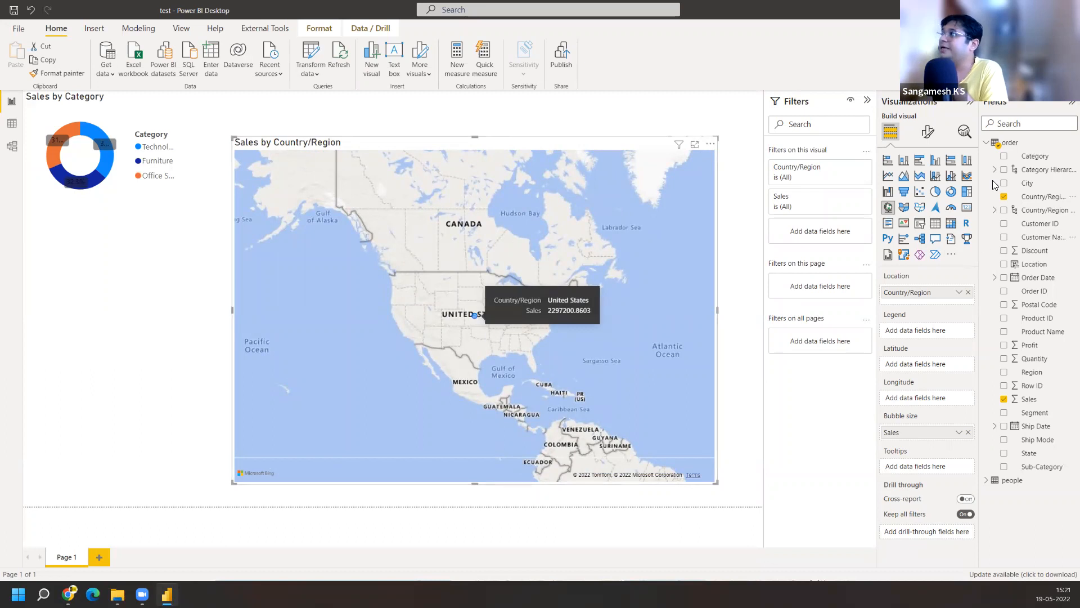
Convert the map to a filled map without Country/Region and Sales, using Location as both its location and legend field
{"action": "left_click", "coordinate": [1004, 198]}
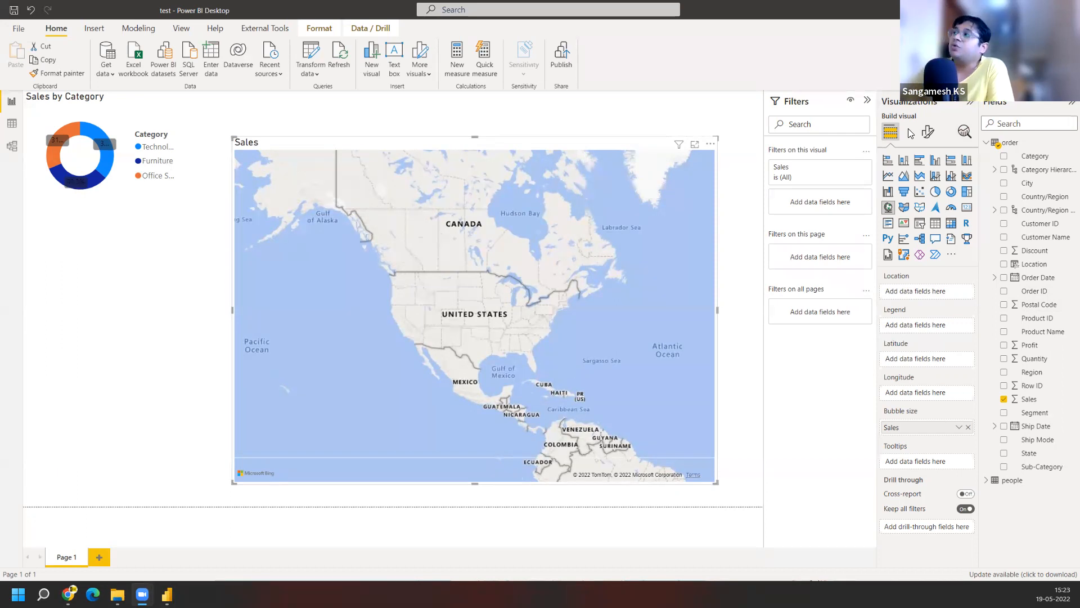
{"action": "left_click", "coordinate": [904, 208]}
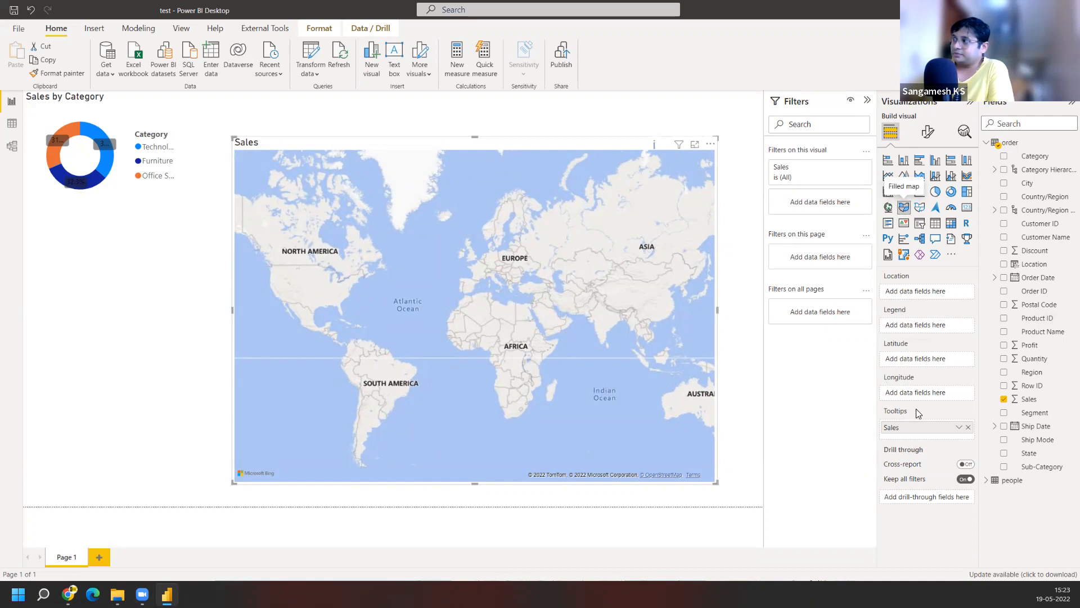
{"action": "left_click", "coordinate": [969, 428]}
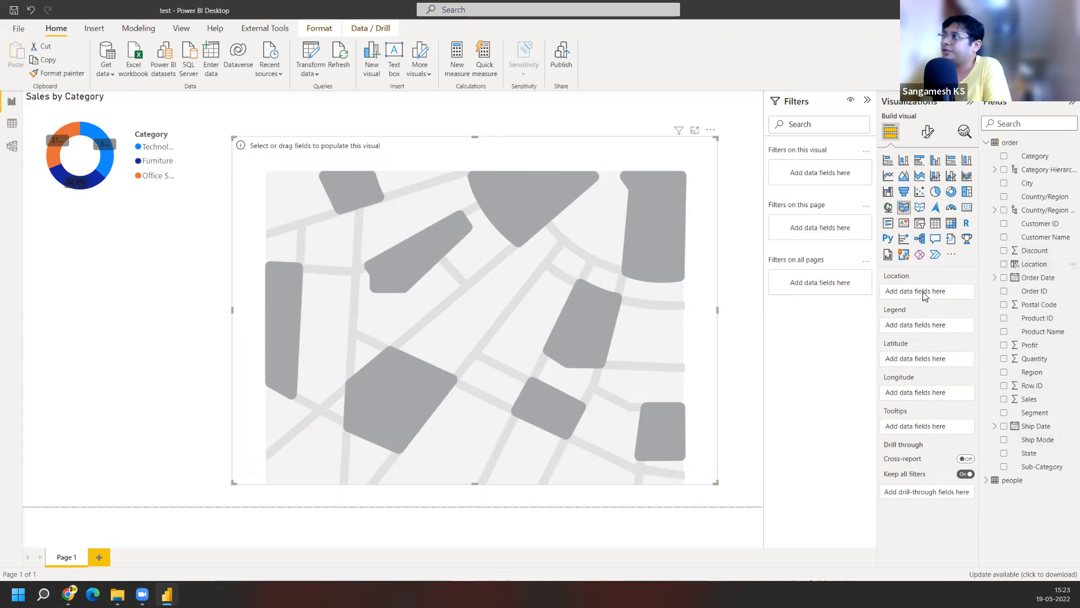
{"action": "left_click_drag", "start_coordinate": [1034, 264], "coordinate": [917, 292]}
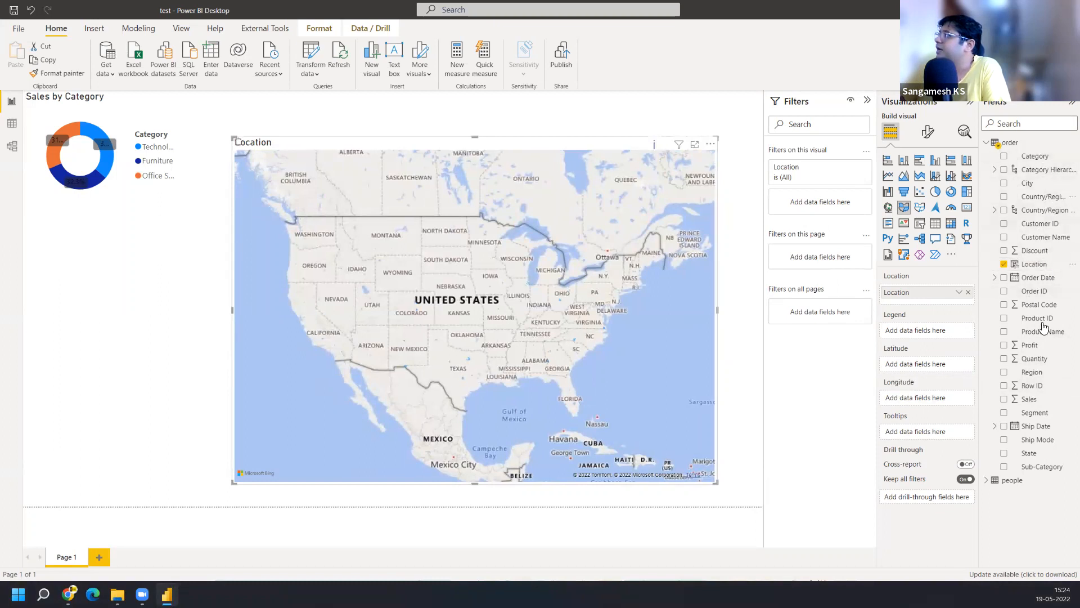
{"action": "left_click_drag", "start_coordinate": [1034, 266], "coordinate": [914, 332]}
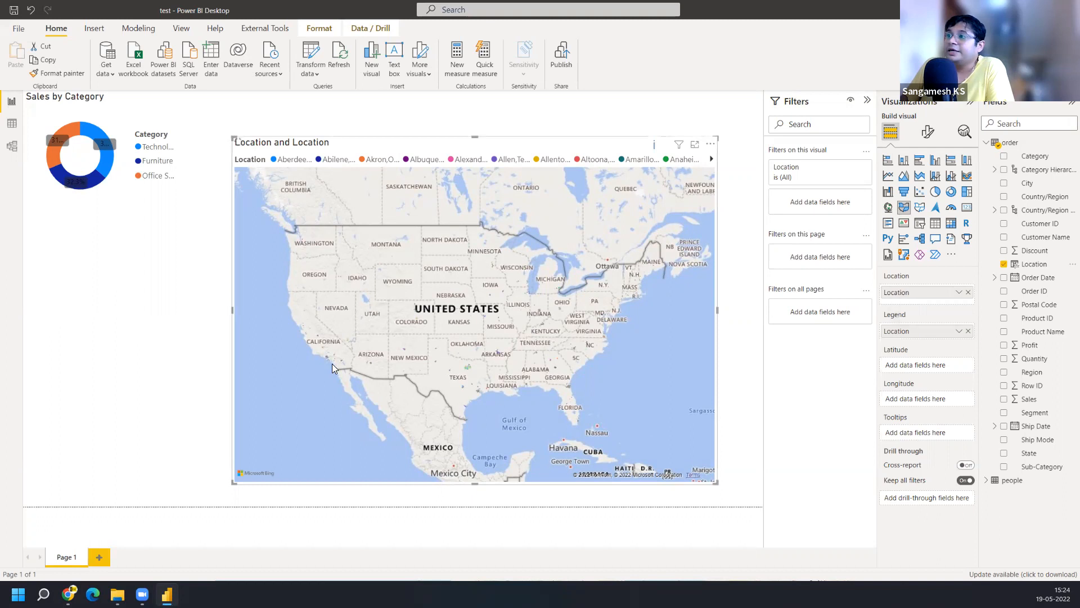
Examine the coloured city areas in southern California on the filled map, including their location tooltips
{"action": "scroll", "coordinate": [332, 363], "scroll_direction": "up", "scroll_amount": 5}
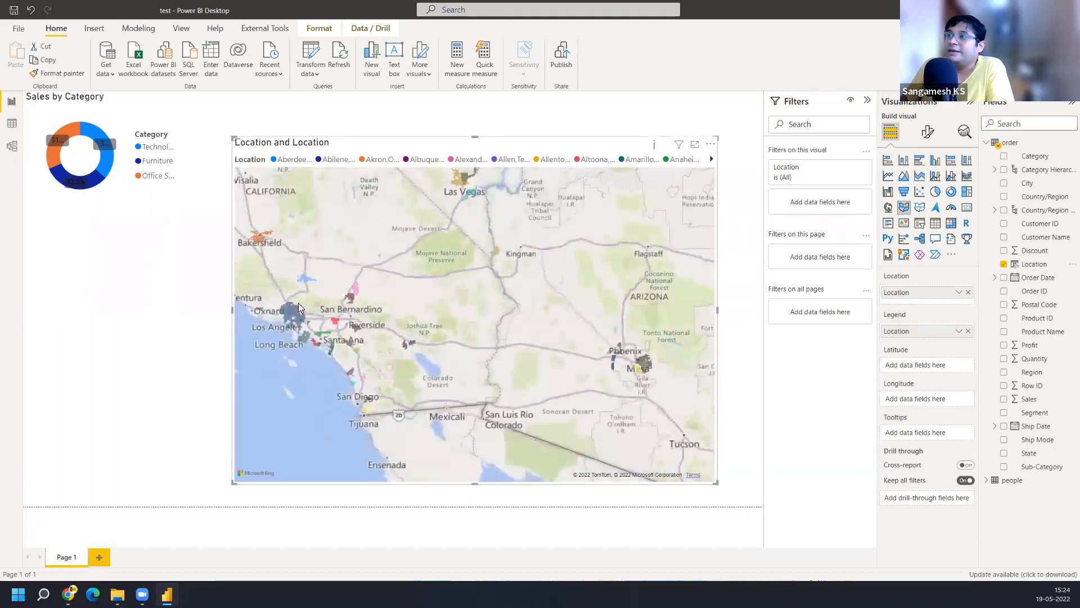
{"action": "left_click_drag", "start_coordinate": [278, 267], "coordinate": [347, 290]}
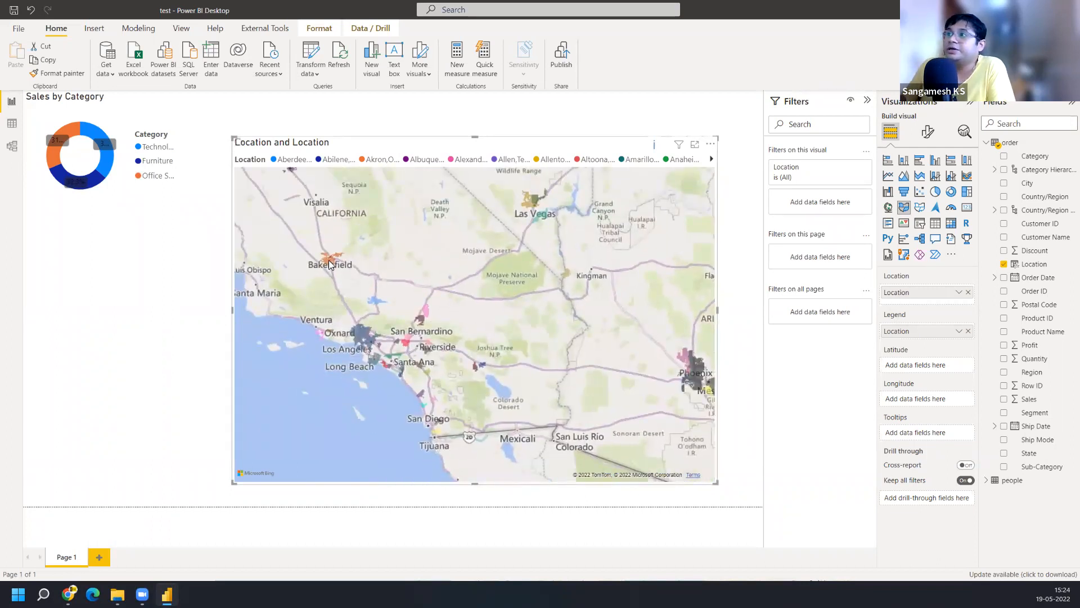
{"action": "mouse_move", "coordinate": [329, 265]}
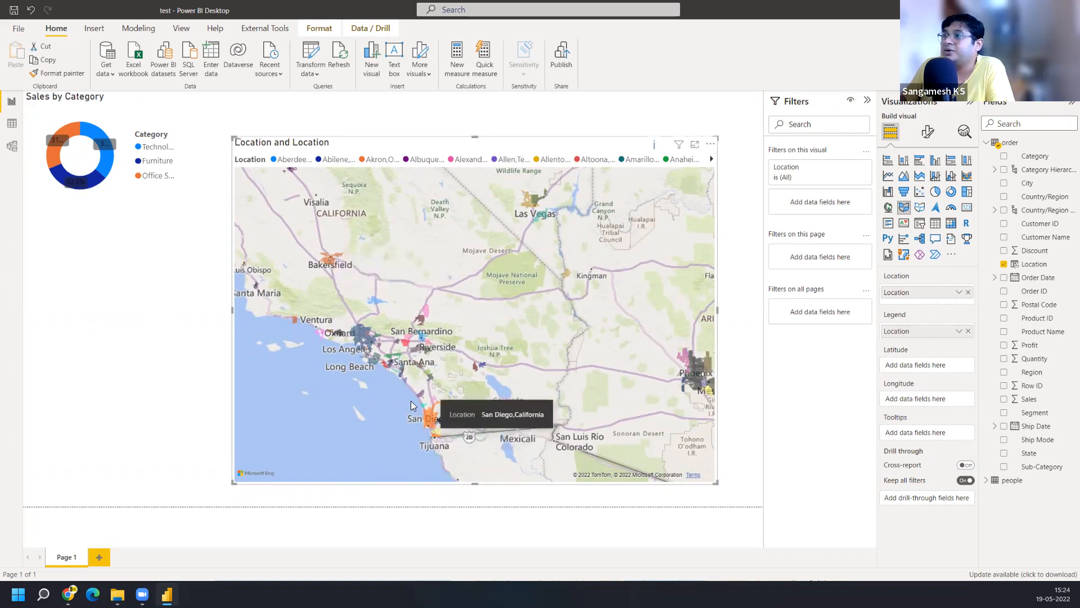
{"action": "mouse_move", "coordinate": [362, 336]}
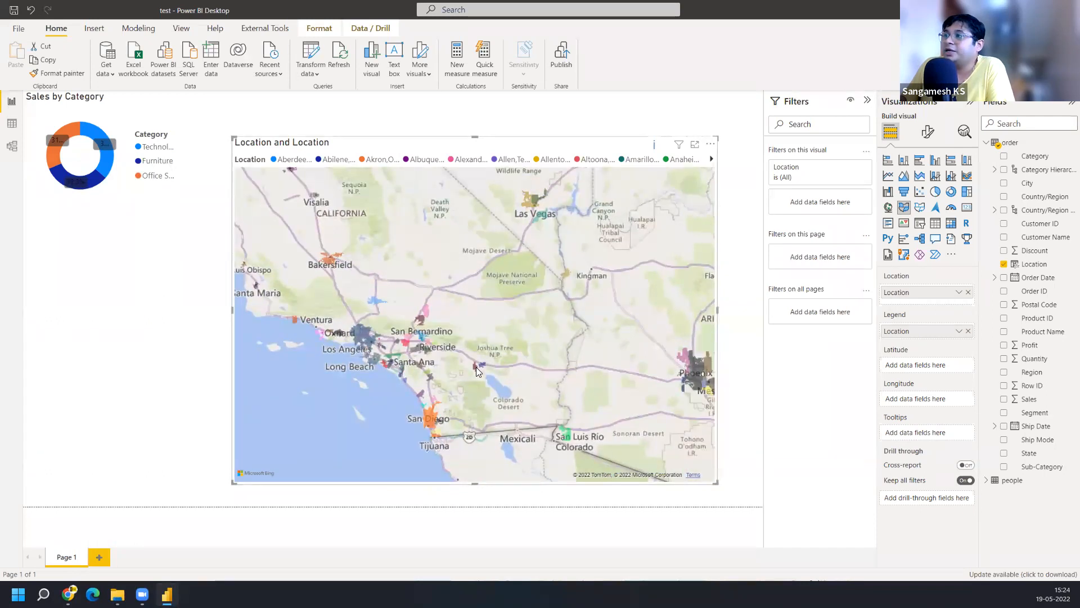
{"action": "mouse_move", "coordinate": [475, 367]}
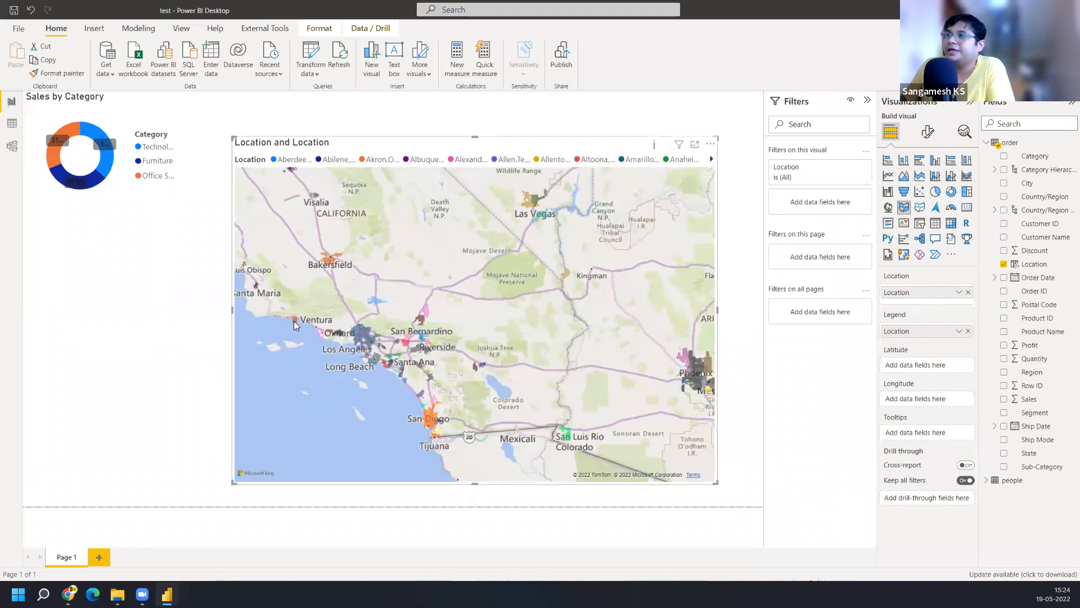
{"action": "mouse_move", "coordinate": [293, 321]}
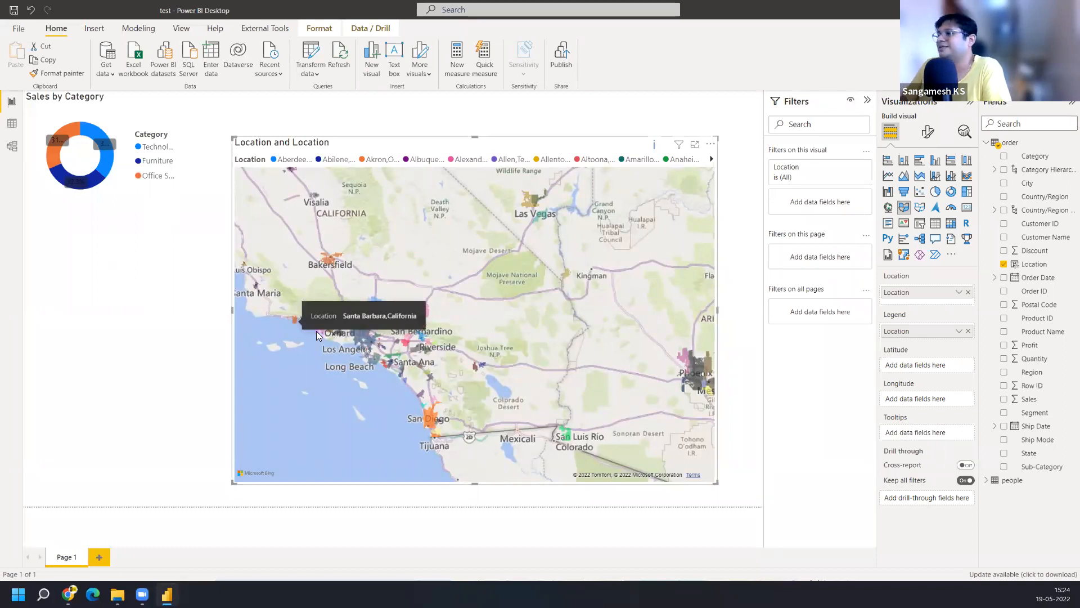
{"action": "scroll", "coordinate": [357, 367], "scroll_direction": "down", "scroll_amount": 2}
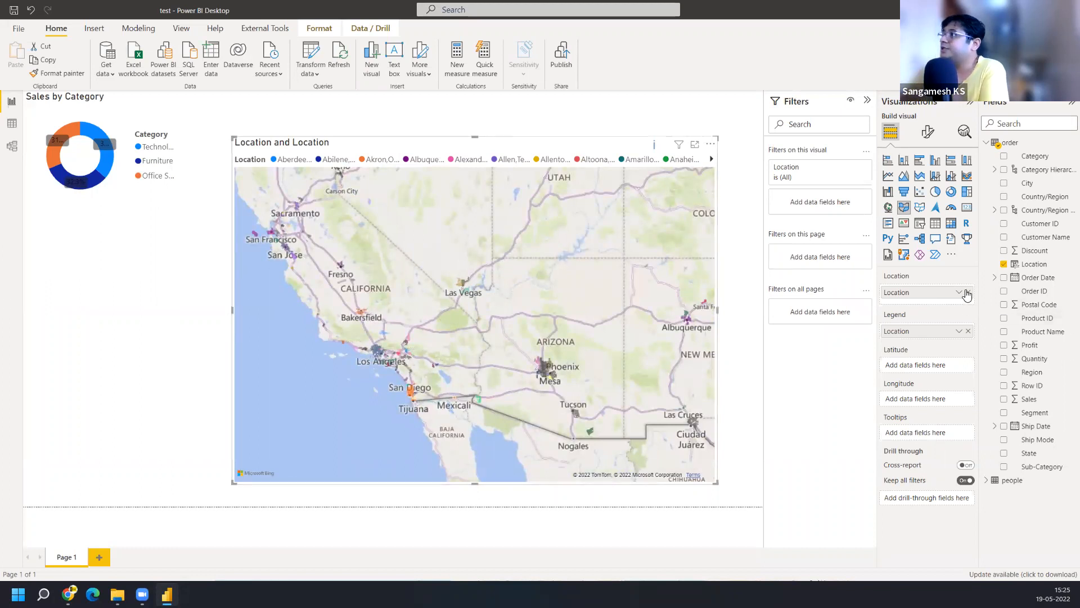
Use State as both the filled map's legend and location field, add Sales to its tooltips and inspect Montana's tooltip
{"action": "left_click", "coordinate": [968, 331]}
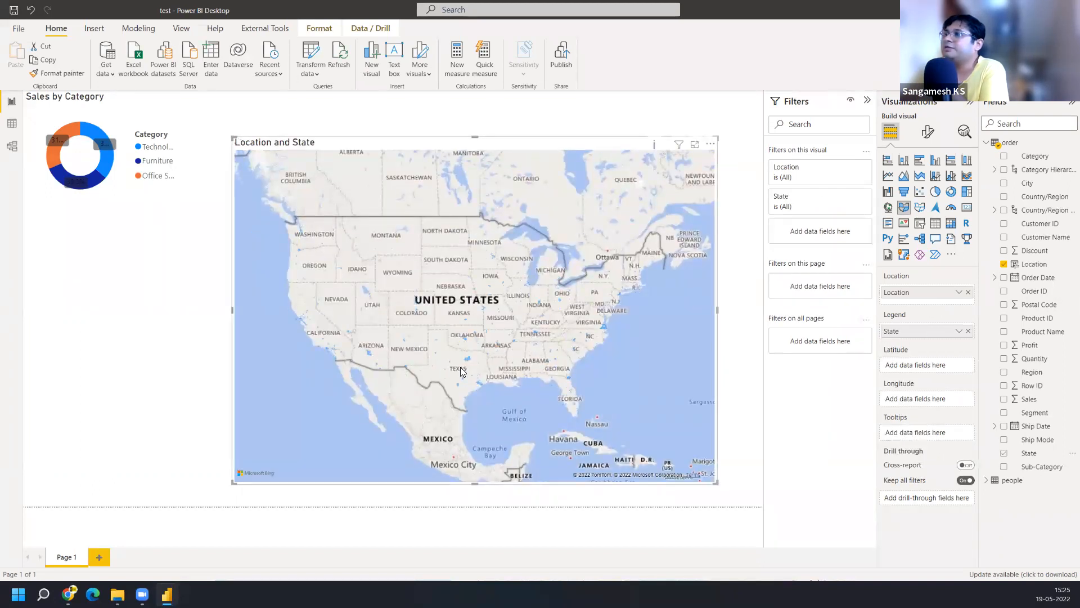
{"action": "left_click", "coordinate": [968, 292]}
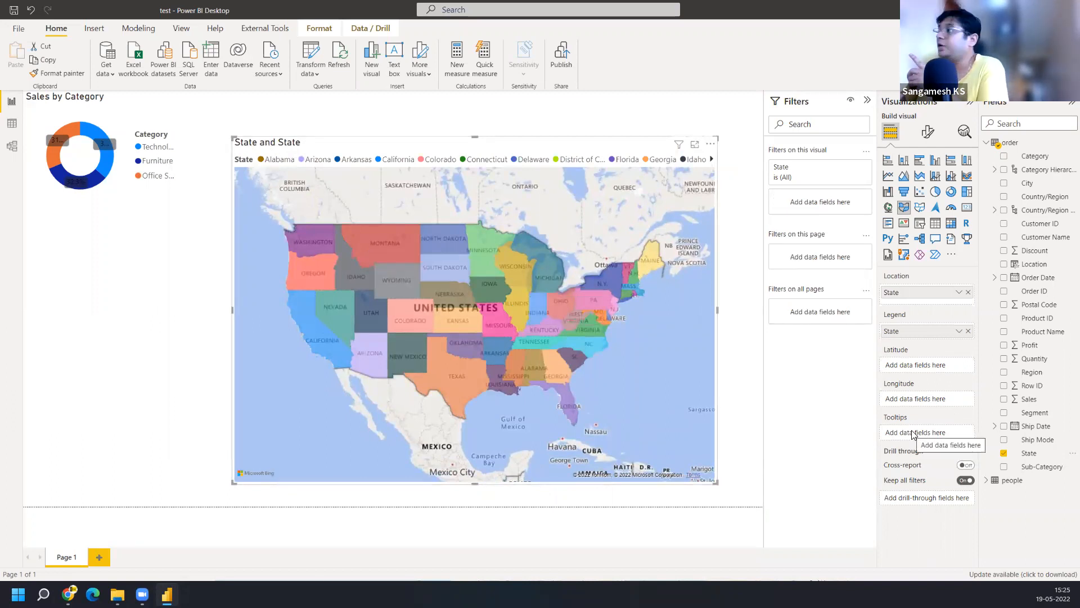
{"action": "left_click_drag", "start_coordinate": [1020, 400], "coordinate": [936, 435]}
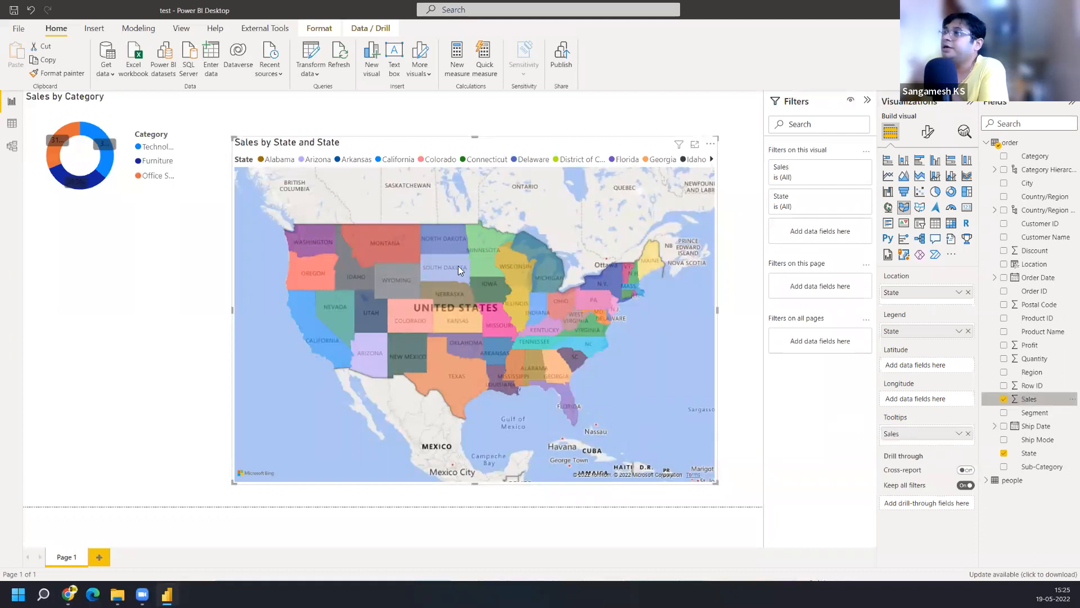
{"action": "mouse_move", "coordinate": [371, 243]}
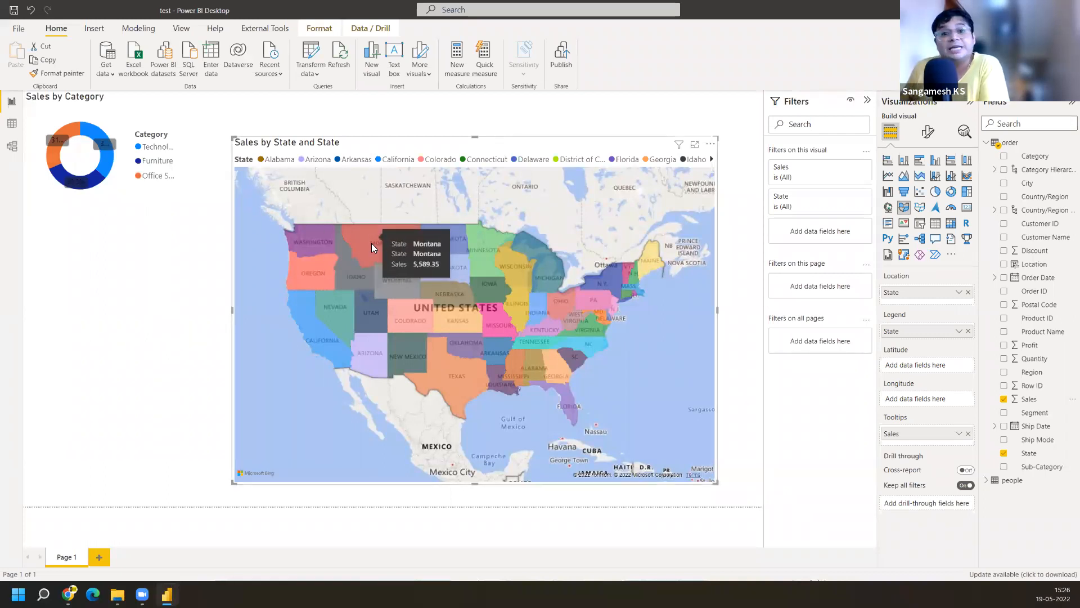
Replace State with Location in both the legend and location fields of the filled map
{"action": "left_click", "coordinate": [968, 331]}
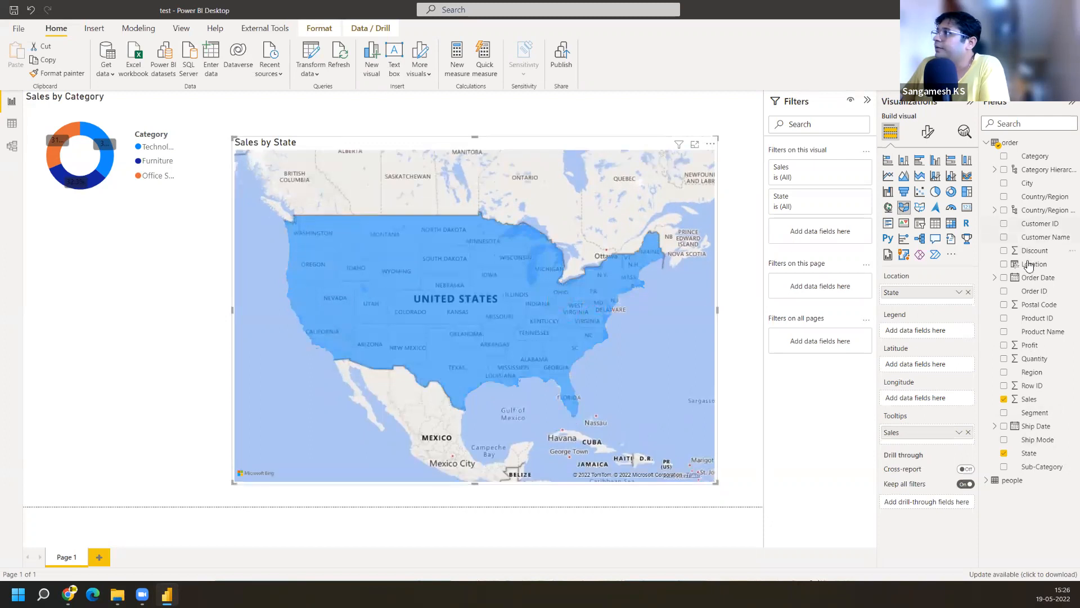
{"action": "left_click_drag", "start_coordinate": [1033, 270], "coordinate": [910, 332]}
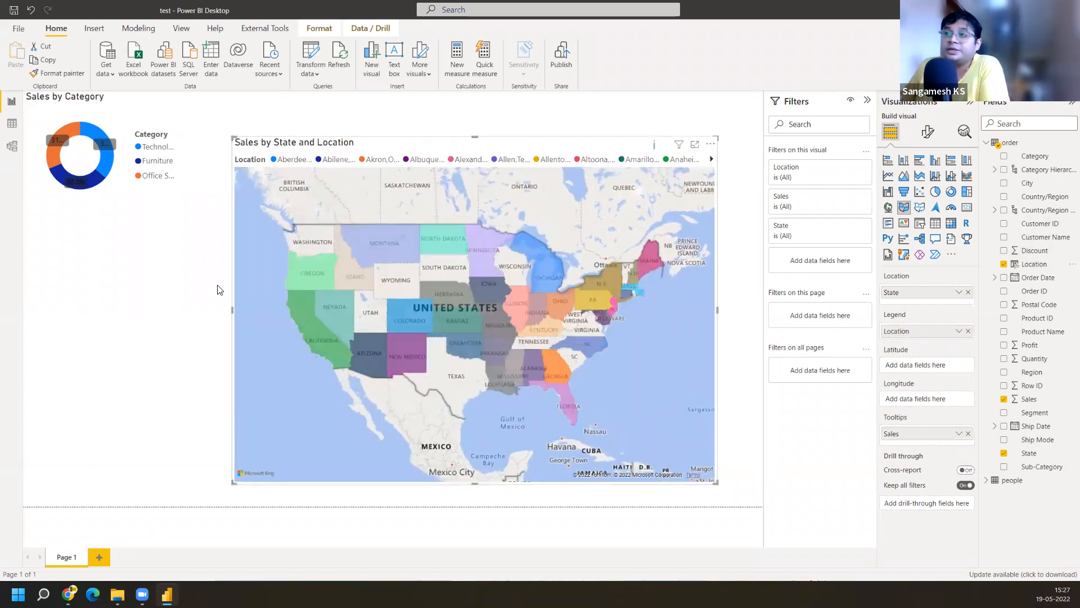
{"action": "left_click", "coordinate": [968, 292]}
{"action": "left_click_drag", "start_coordinate": [1028, 268], "coordinate": [922, 292]}
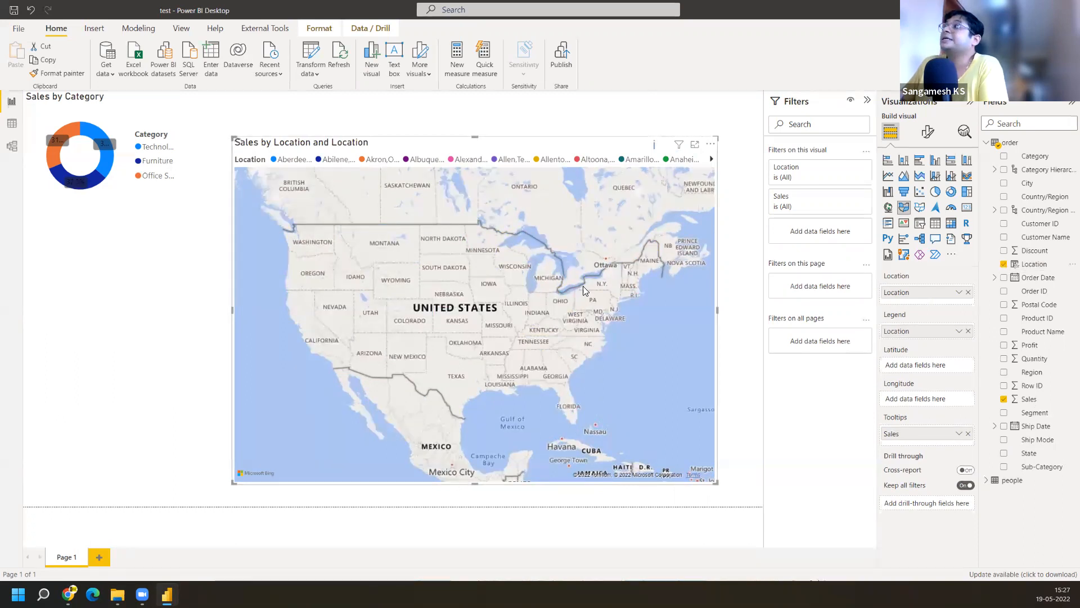
Open the filled map's style settings and examine the coloured city areas around Los Angeles and Thousand Oaks in Road style
{"action": "left_click", "coordinate": [927, 135]}
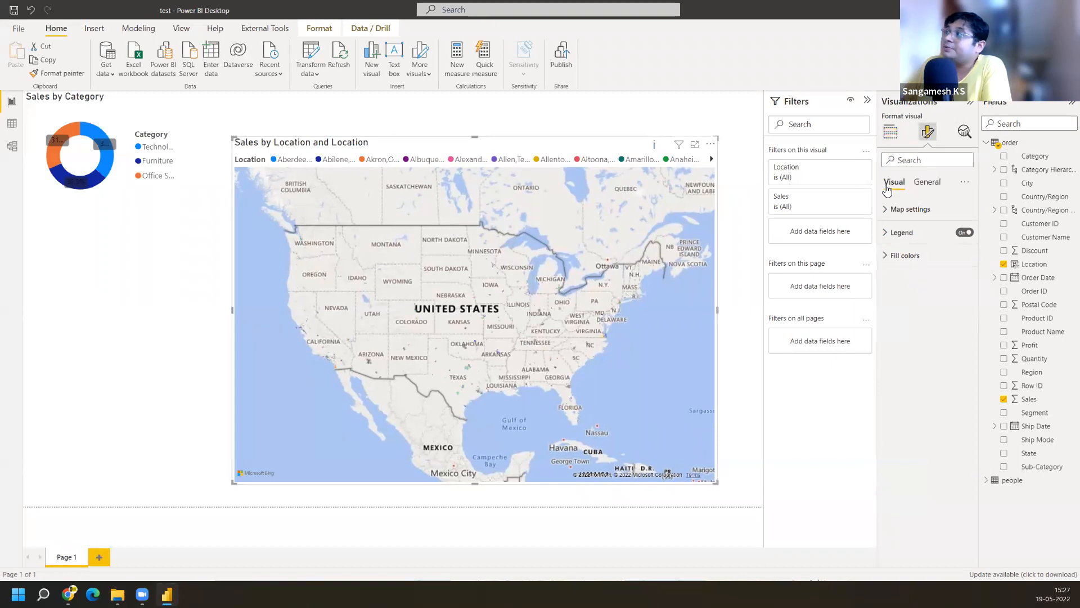
{"action": "left_click", "coordinate": [886, 212]}
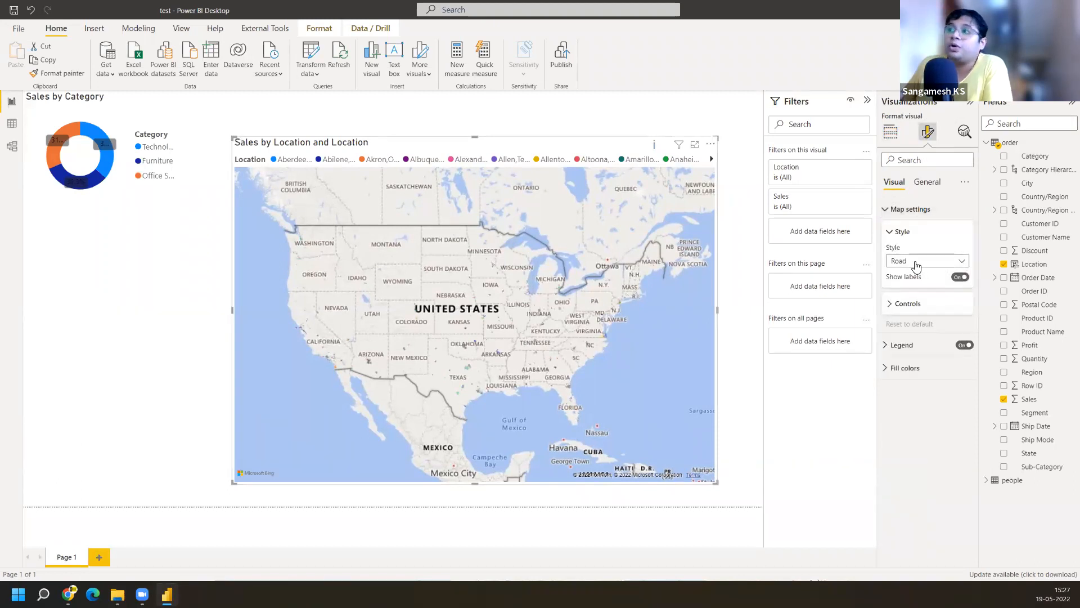
{"action": "scroll", "coordinate": [338, 336], "scroll_direction": "up", "scroll_amount": 2}
{"action": "scroll", "coordinate": [318, 342], "scroll_direction": "up", "scroll_amount": 4}
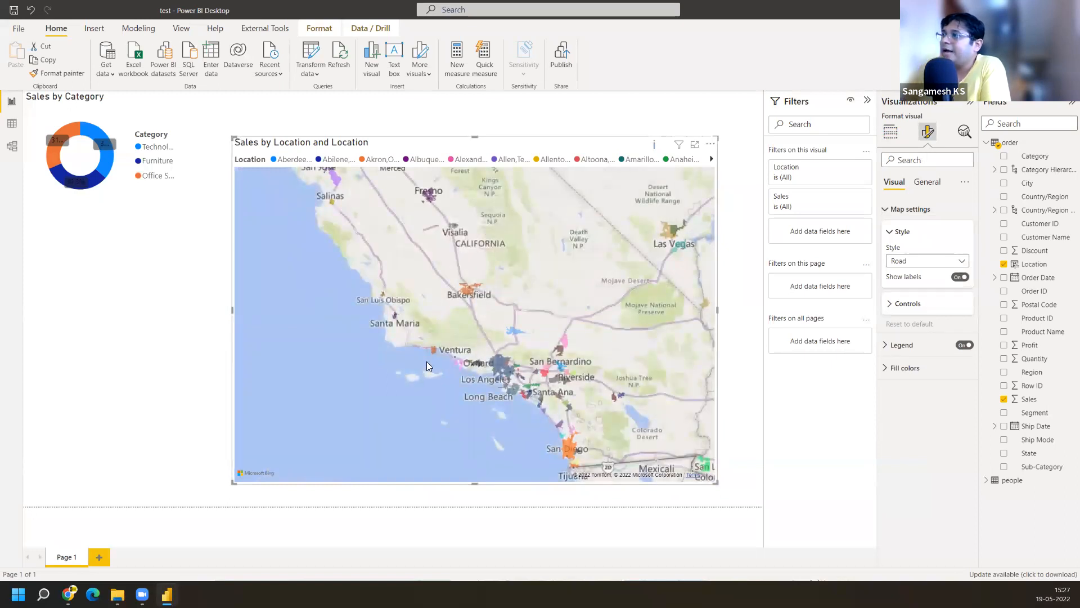
{"action": "scroll", "coordinate": [417, 351], "scroll_direction": "up", "scroll_amount": 3}
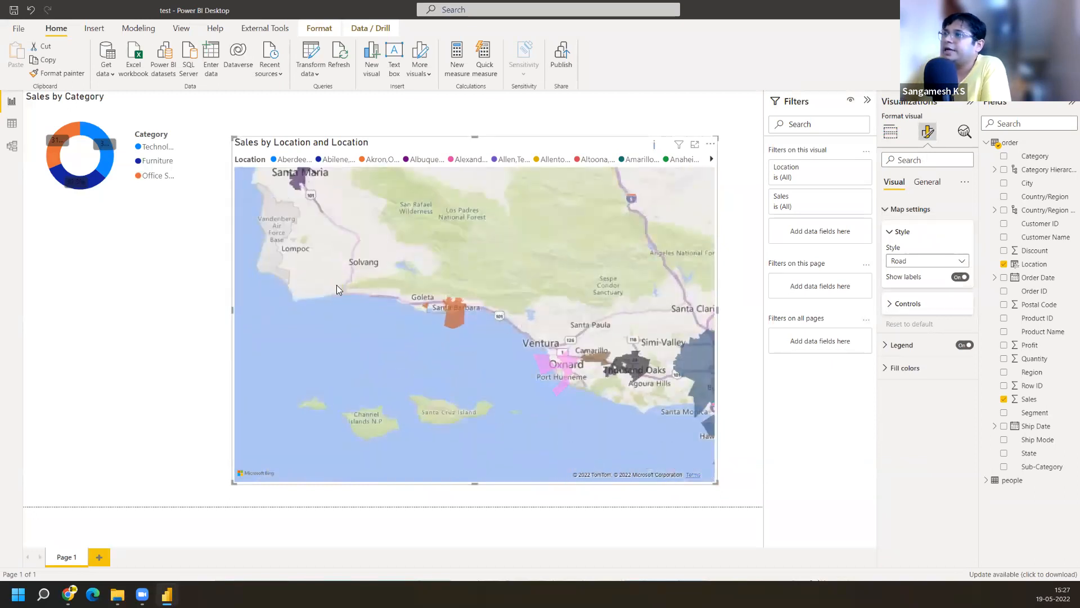
{"action": "left_click_drag", "start_coordinate": [467, 283], "coordinate": [345, 187]}
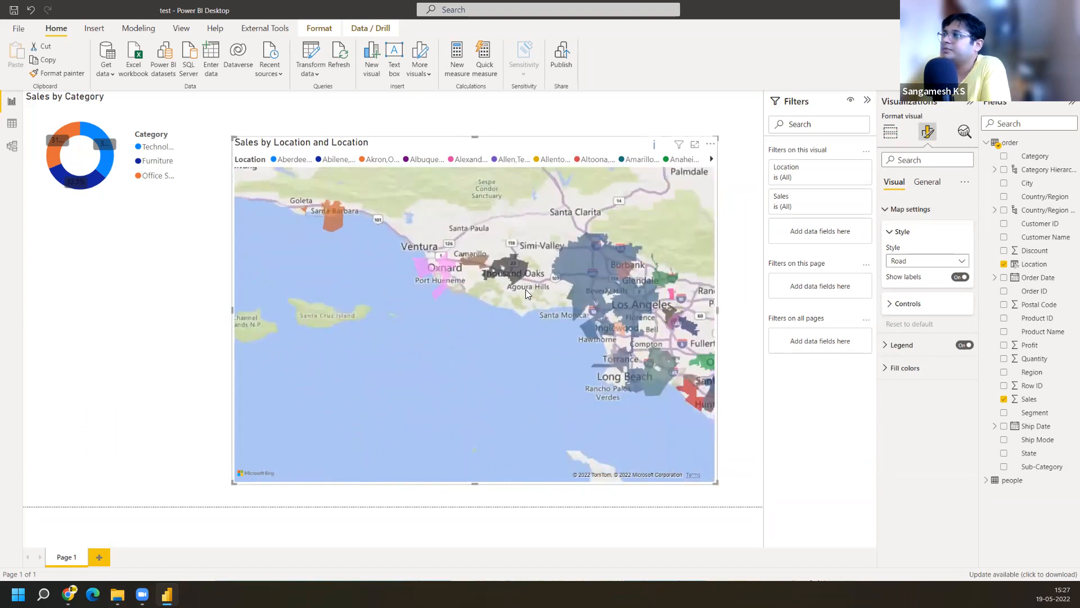
{"action": "scroll", "coordinate": [513, 288], "scroll_direction": "up", "scroll_amount": 4}
{"action": "left_click_drag", "start_coordinate": [571, 262], "coordinate": [439, 310]}
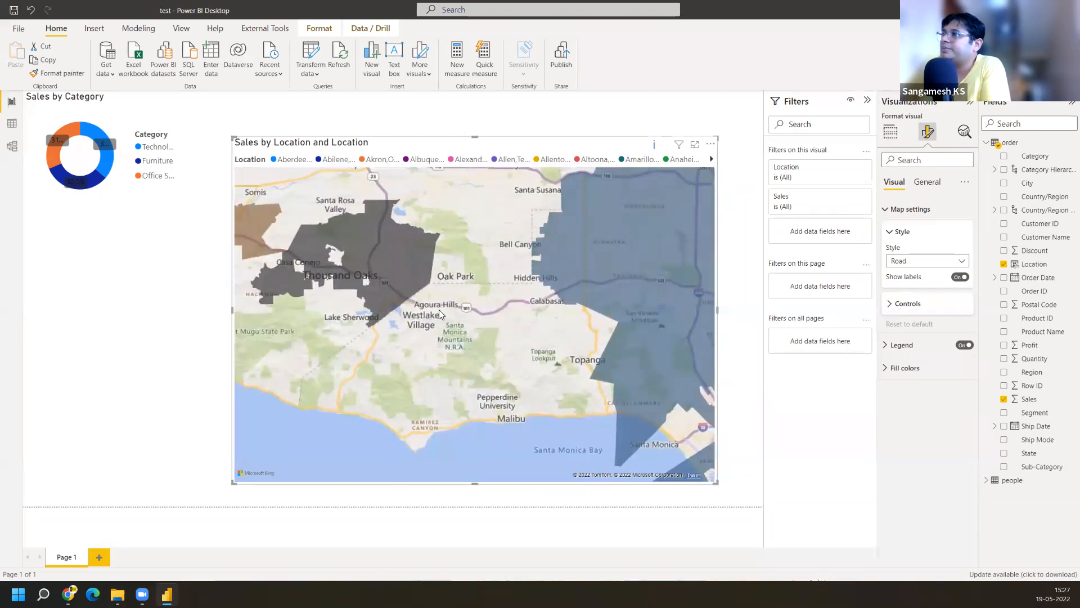
{"action": "scroll", "coordinate": [439, 310], "scroll_direction": "up", "scroll_amount": 3}
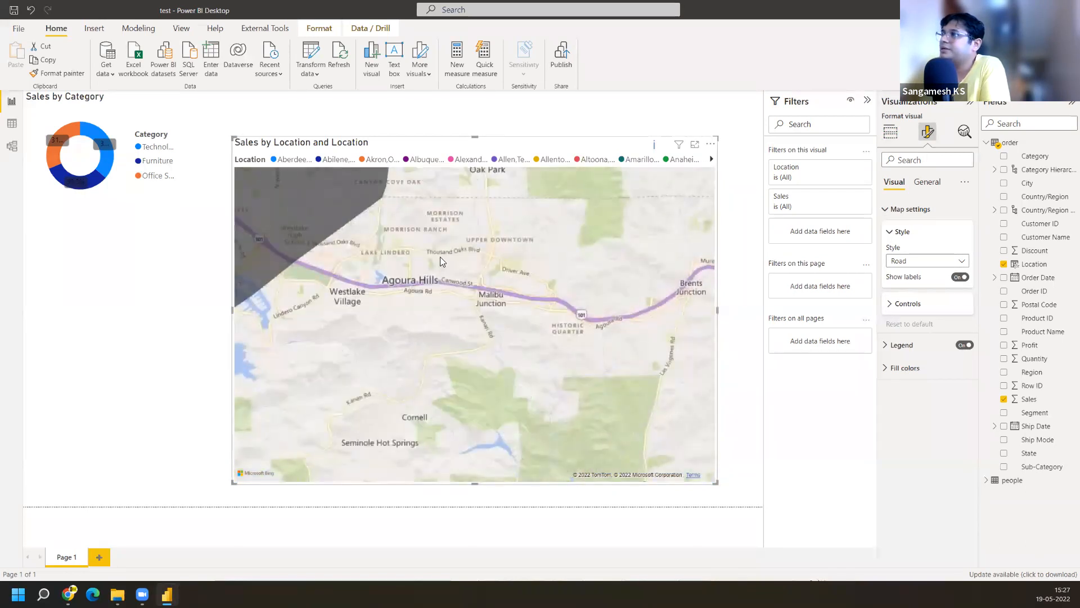
{"action": "scroll", "coordinate": [414, 301], "scroll_direction": "down", "scroll_amount": 3}
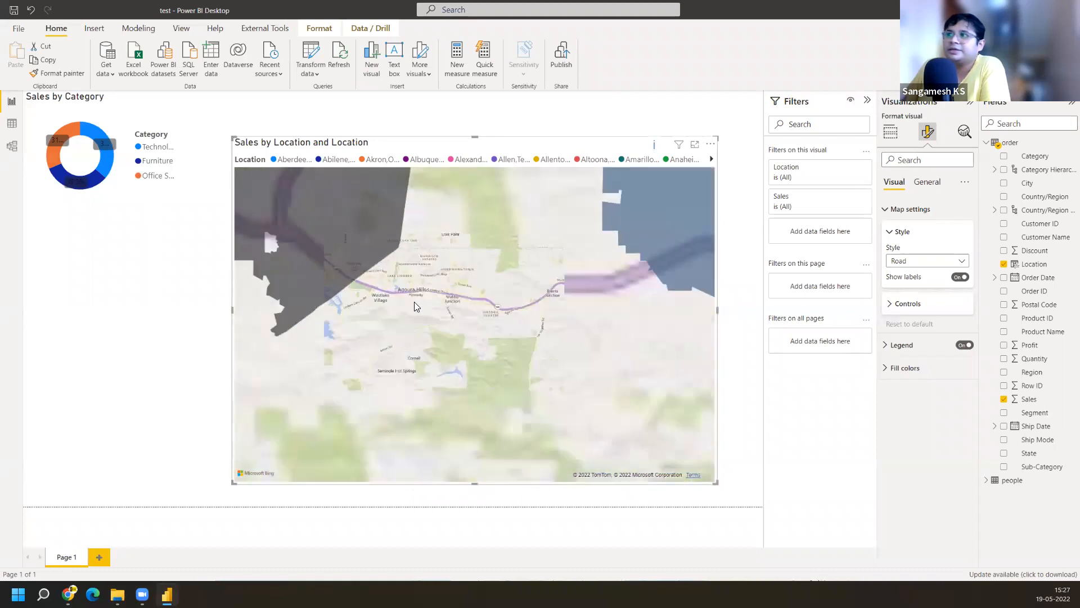
{"action": "scroll", "coordinate": [414, 303], "scroll_direction": "down", "scroll_amount": 5}
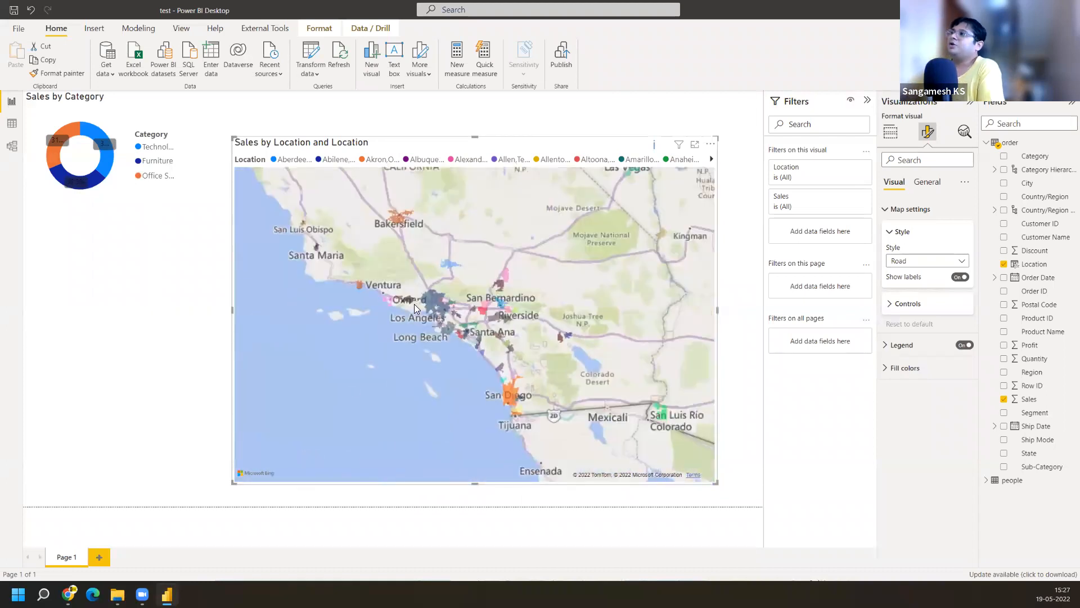
Set the filled map's style to Aerial
{"action": "left_click", "coordinate": [923, 260]}
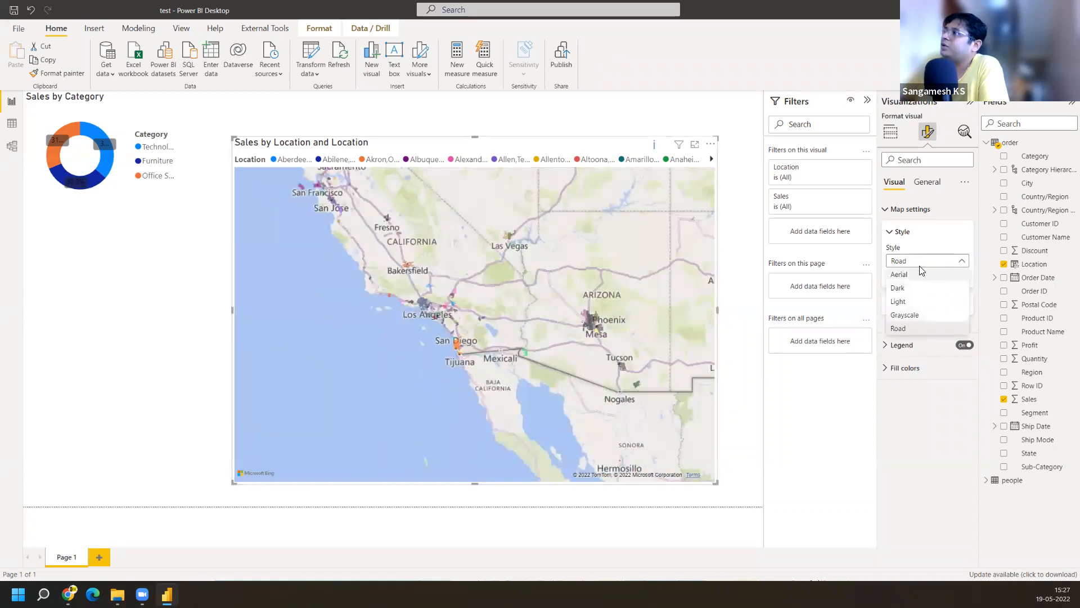
{"action": "left_click", "coordinate": [915, 274]}
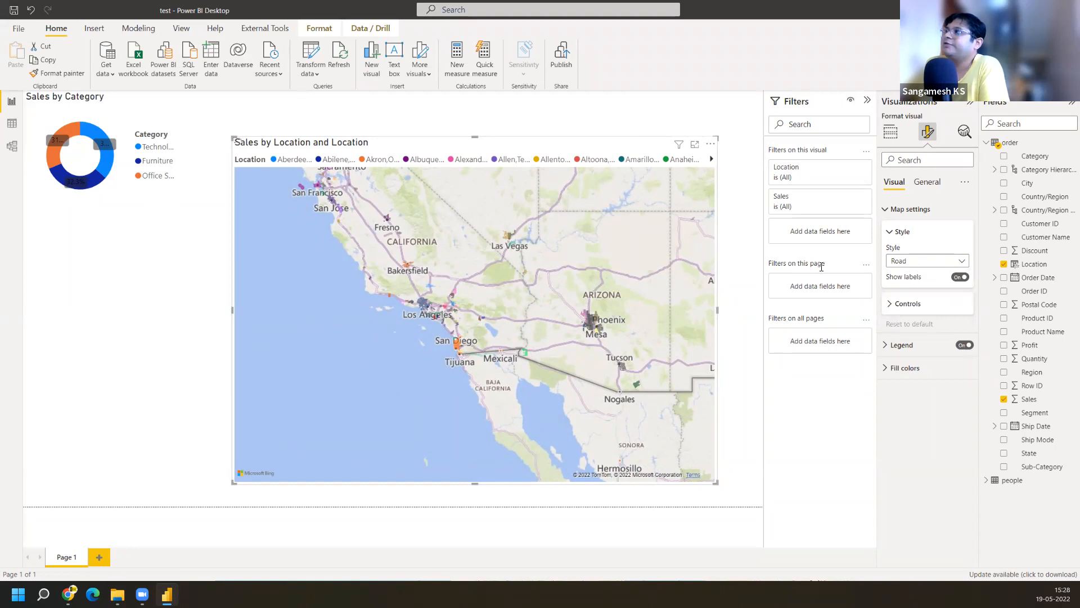
{"action": "left_click", "coordinate": [918, 263]}
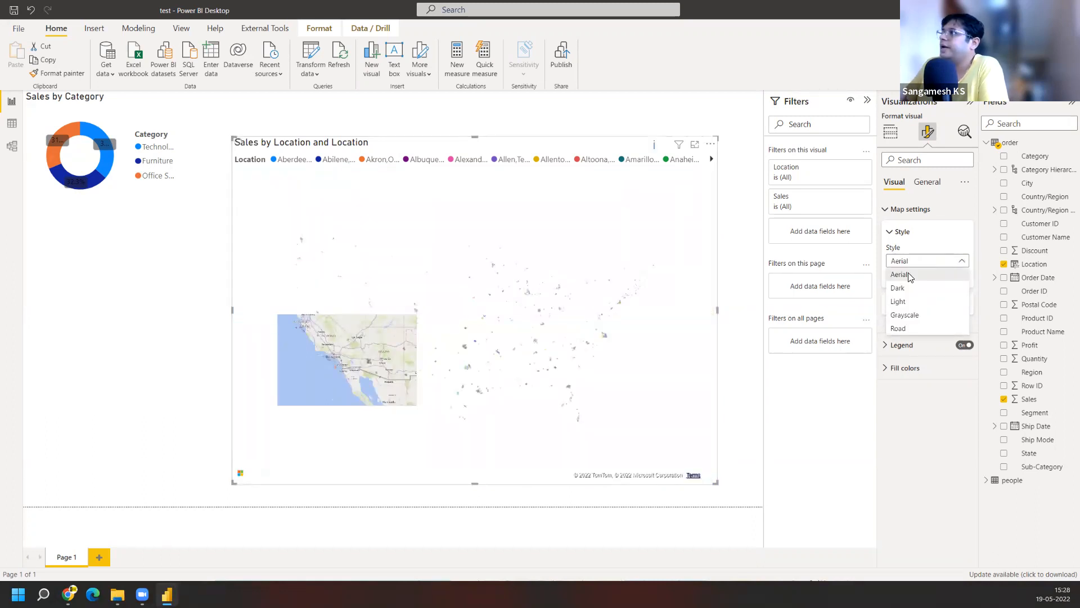
{"action": "left_click", "coordinate": [922, 244]}
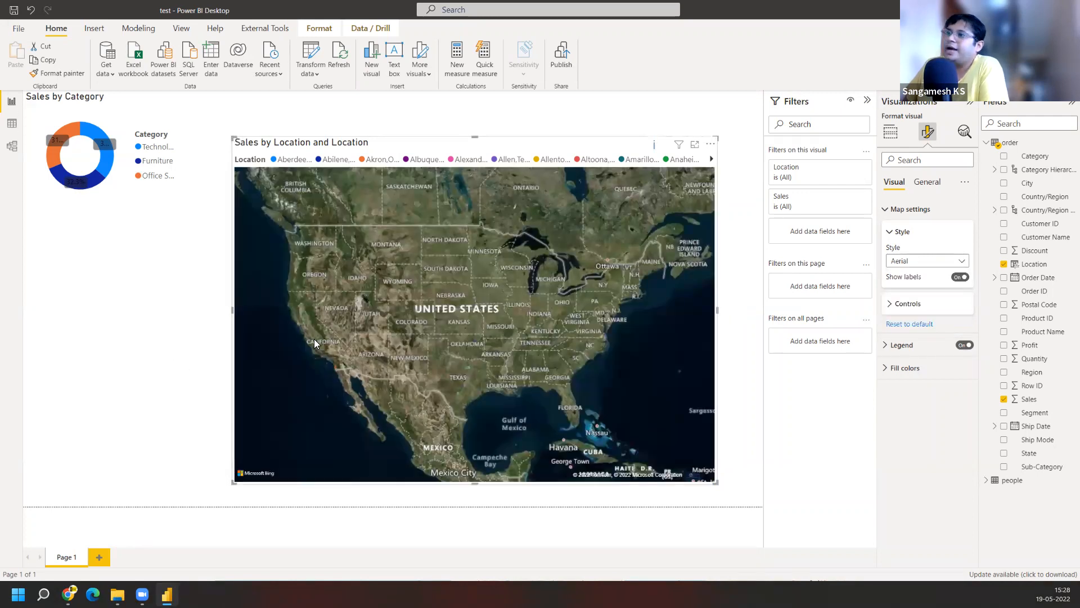
Examine the Aerial map imagery from the San Francisco Bay area down to street level around Contessa St in Mount Eden
{"action": "scroll", "coordinate": [300, 334], "scroll_direction": "up", "scroll_amount": 1}
{"action": "scroll", "coordinate": [301, 332], "scroll_direction": "up", "scroll_amount": 2}
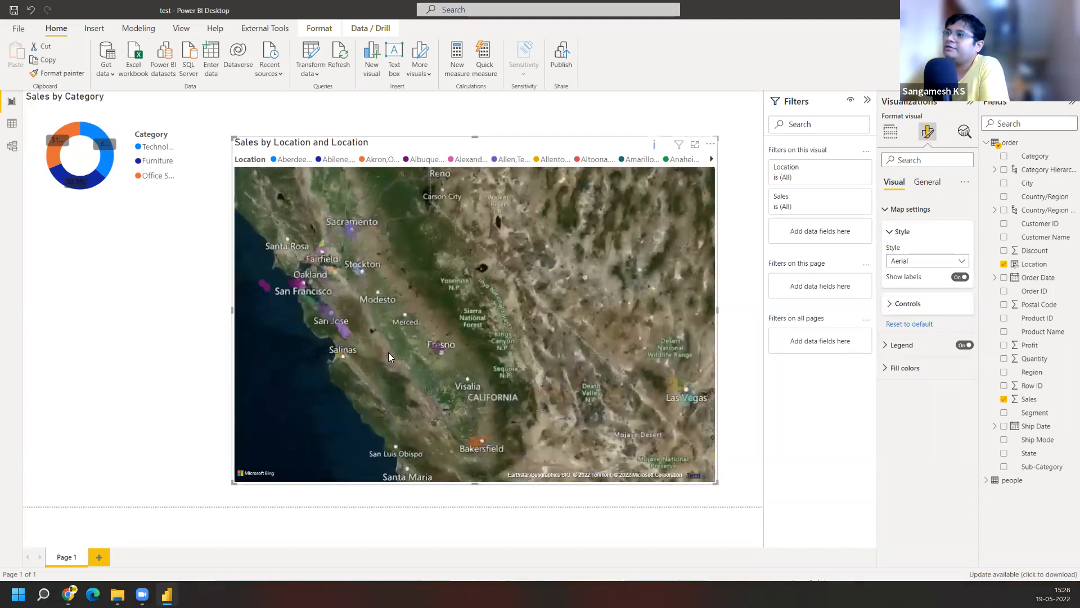
{"action": "left_click_drag", "start_coordinate": [301, 334], "coordinate": [365, 364]}
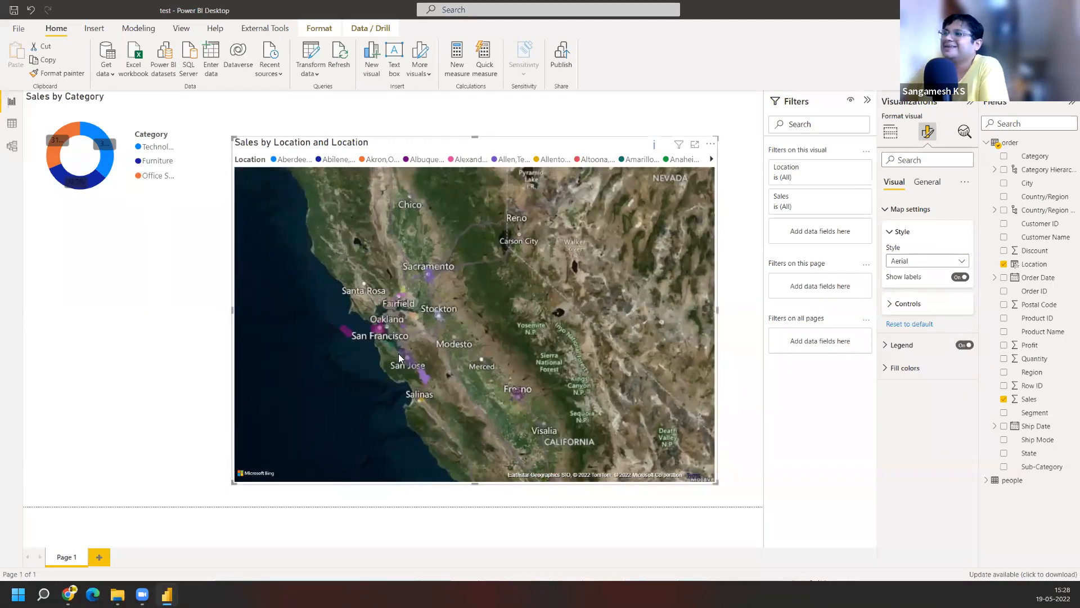
{"action": "scroll", "coordinate": [448, 304], "scroll_direction": "up", "scroll_amount": 2}
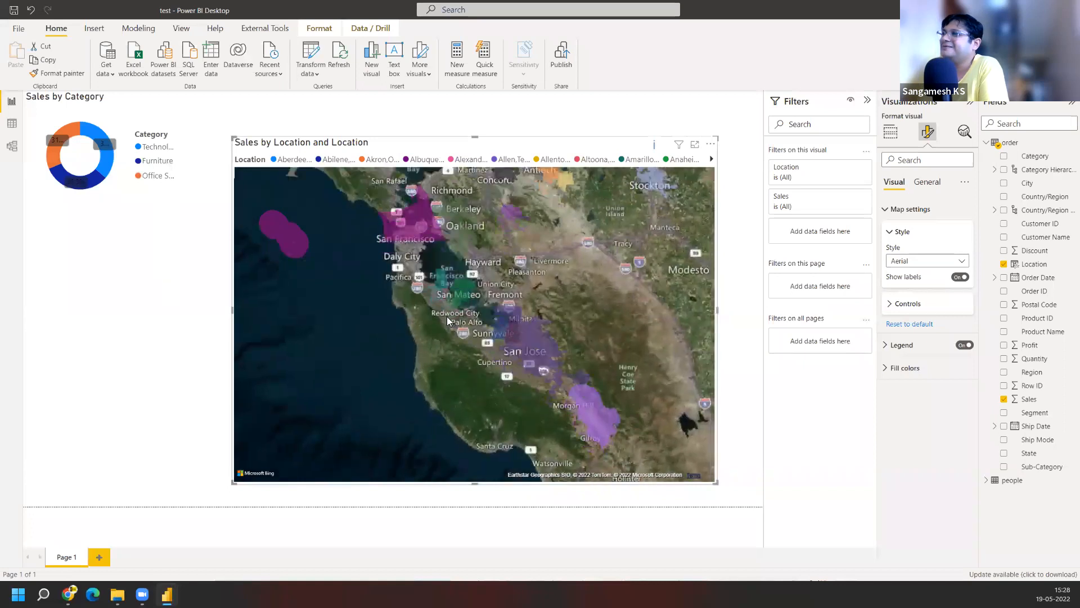
{"action": "scroll", "coordinate": [446, 319], "scroll_direction": "up", "scroll_amount": 3}
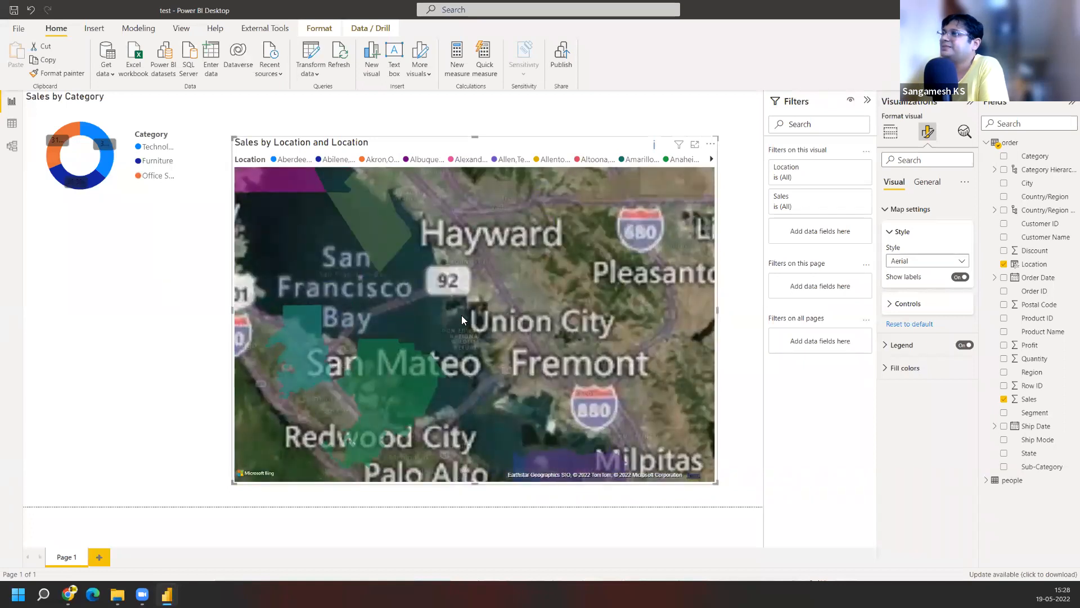
{"action": "scroll", "coordinate": [483, 285], "scroll_direction": "up", "scroll_amount": 3}
{"action": "left_click_drag", "start_coordinate": [504, 277], "coordinate": [459, 339]}
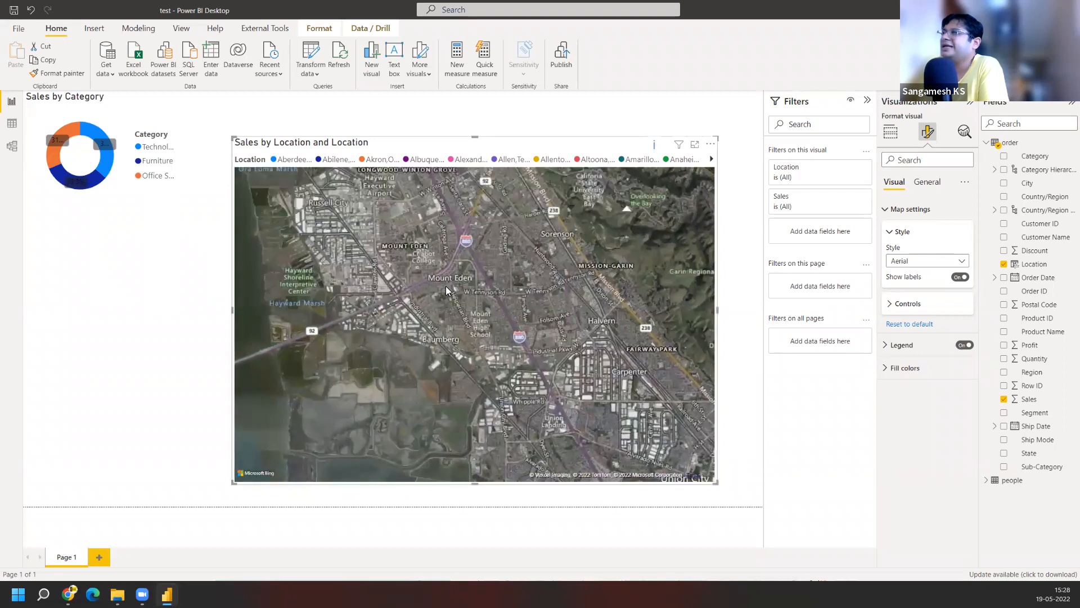
{"action": "scroll", "coordinate": [446, 286], "scroll_direction": "up", "scroll_amount": 1}
{"action": "scroll", "coordinate": [446, 286], "scroll_direction": "up", "scroll_amount": 1}
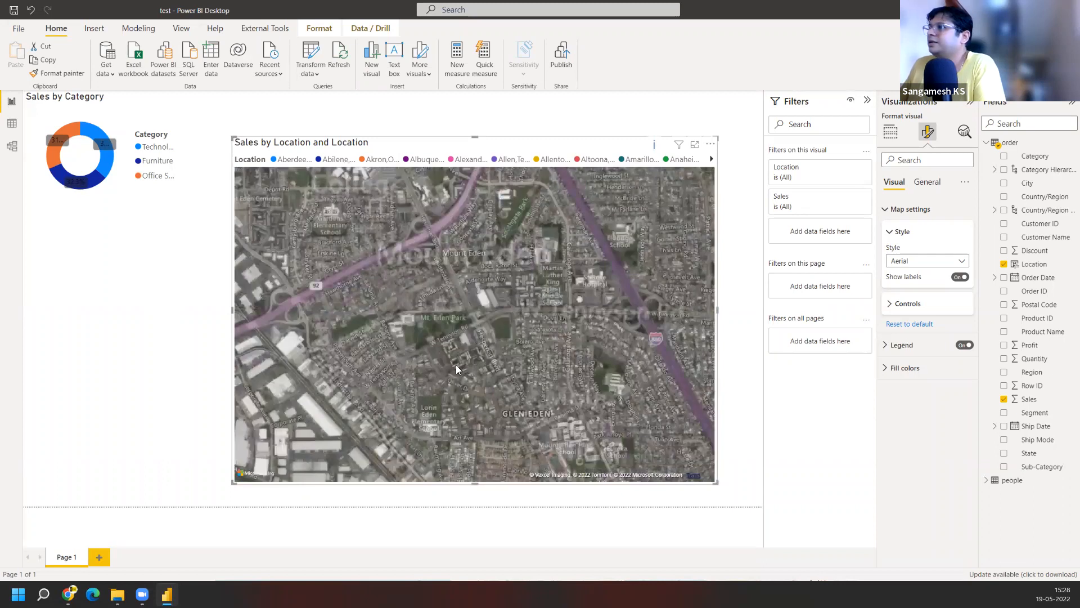
{"action": "left_click_drag", "start_coordinate": [447, 321], "coordinate": [382, 415]}
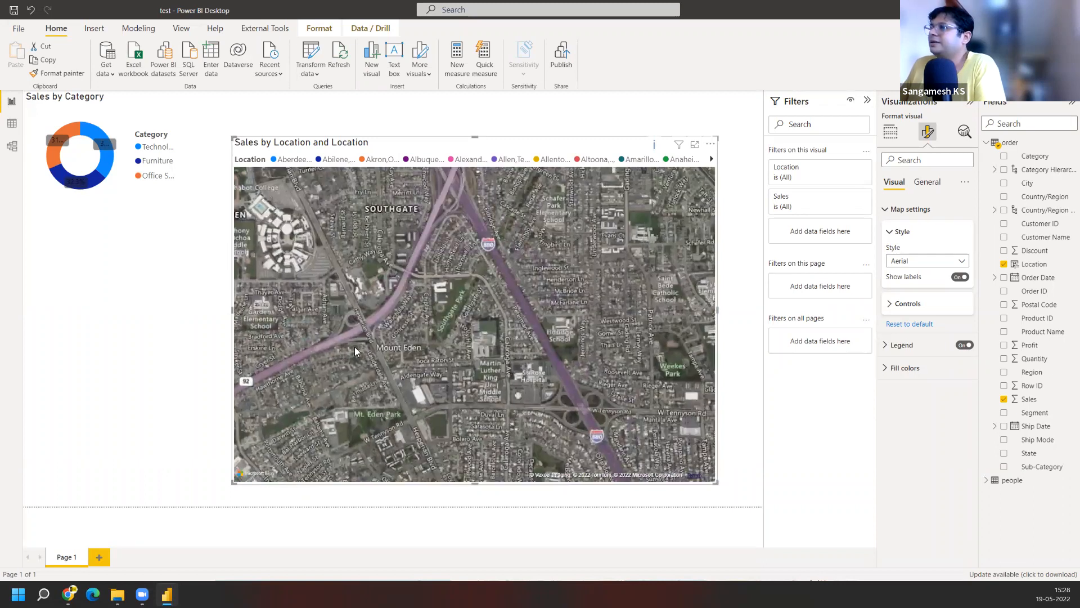
{"action": "scroll", "coordinate": [450, 352], "scroll_direction": "up", "scroll_amount": 1}
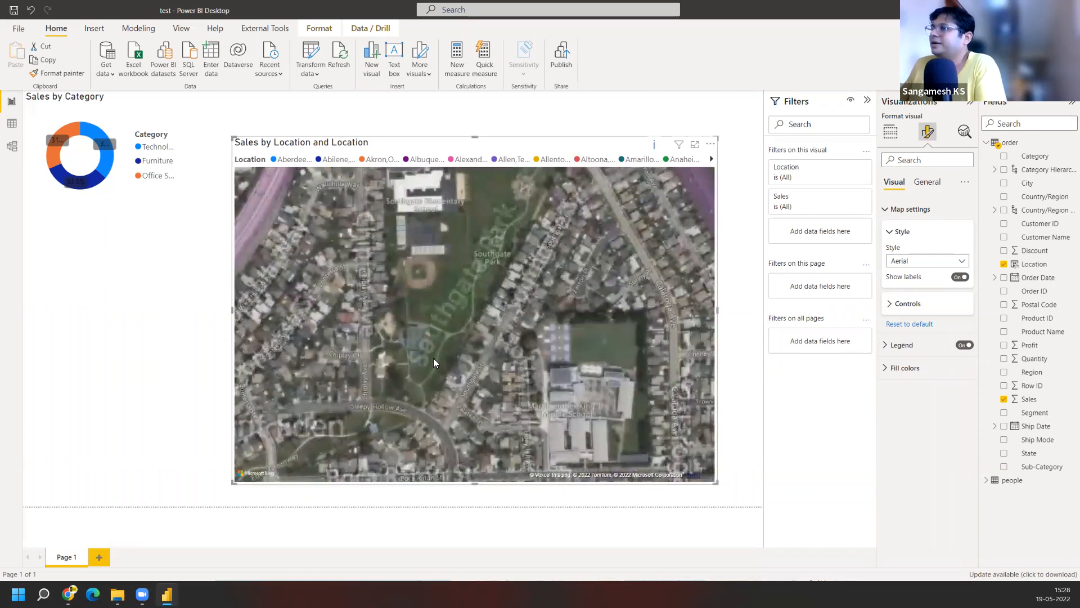
{"action": "scroll", "coordinate": [520, 328], "scroll_direction": "up", "scroll_amount": 1}
{"action": "scroll", "coordinate": [521, 325], "scroll_direction": "up", "scroll_amount": 1}
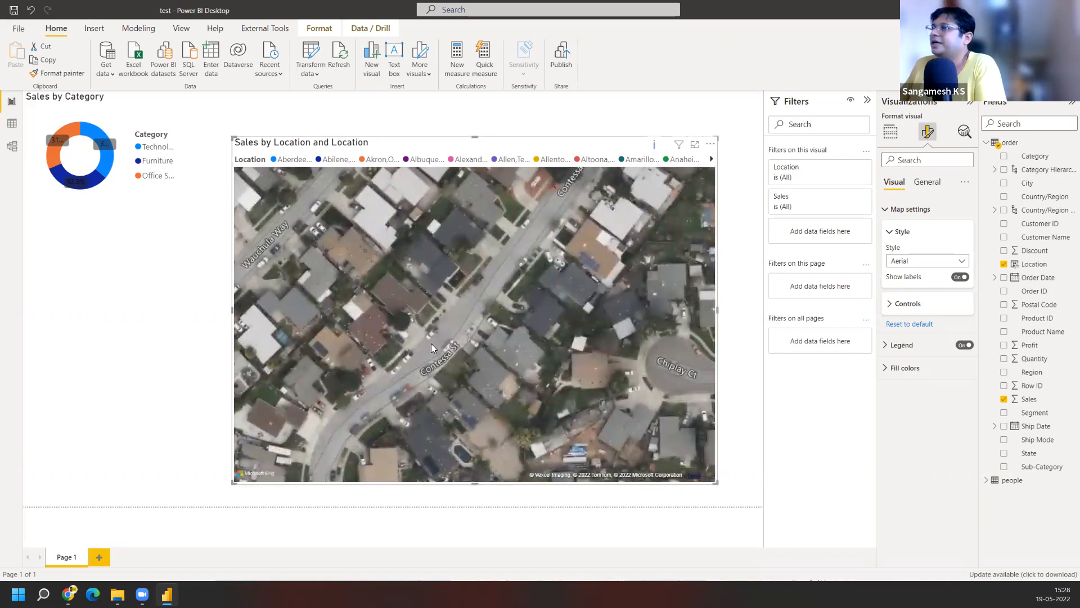
{"action": "scroll", "coordinate": [431, 344], "scroll_direction": "up", "scroll_amount": 1}
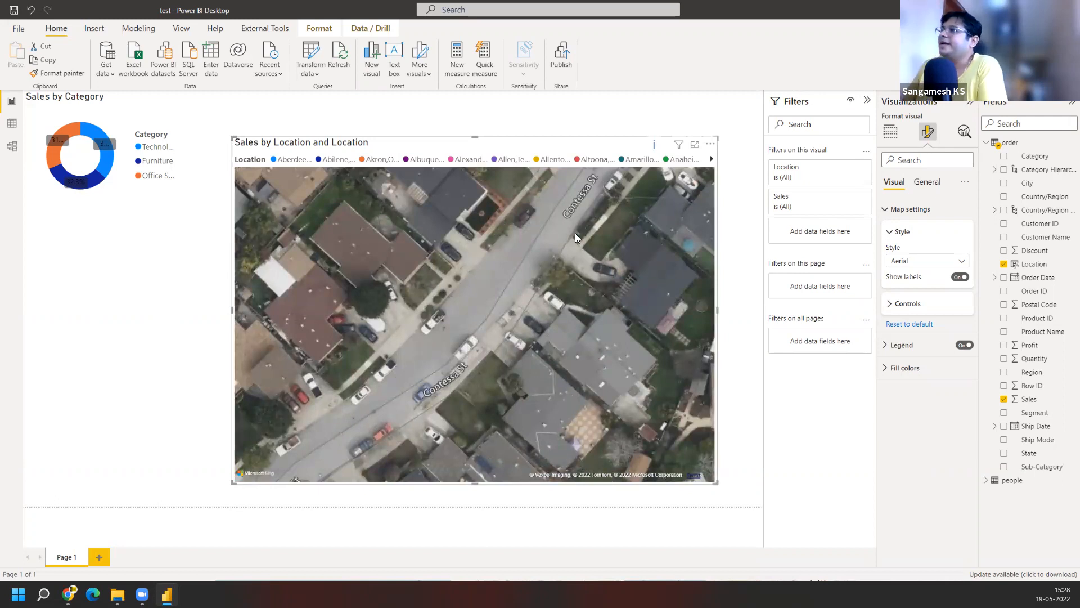
Set the filled map's style to Dark and inspect the coloured city areas across California
{"action": "left_click", "coordinate": [888, 263]}
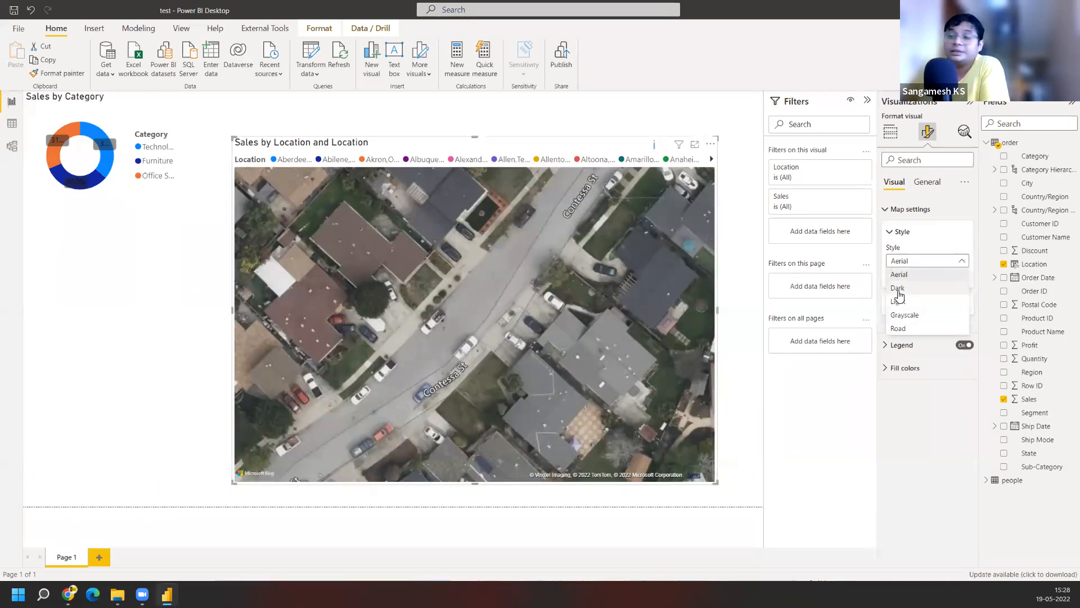
{"action": "left_click", "coordinate": [899, 295]}
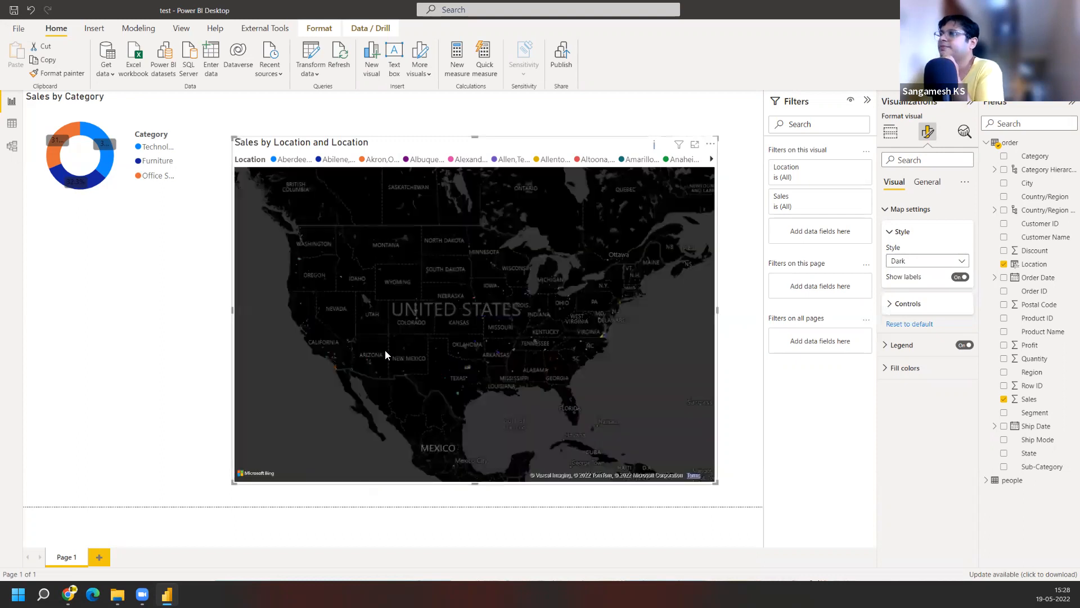
{"action": "scroll", "coordinate": [385, 354], "scroll_direction": "up", "scroll_amount": 5}
{"action": "left_click_drag", "start_coordinate": [373, 350], "coordinate": [567, 335]}
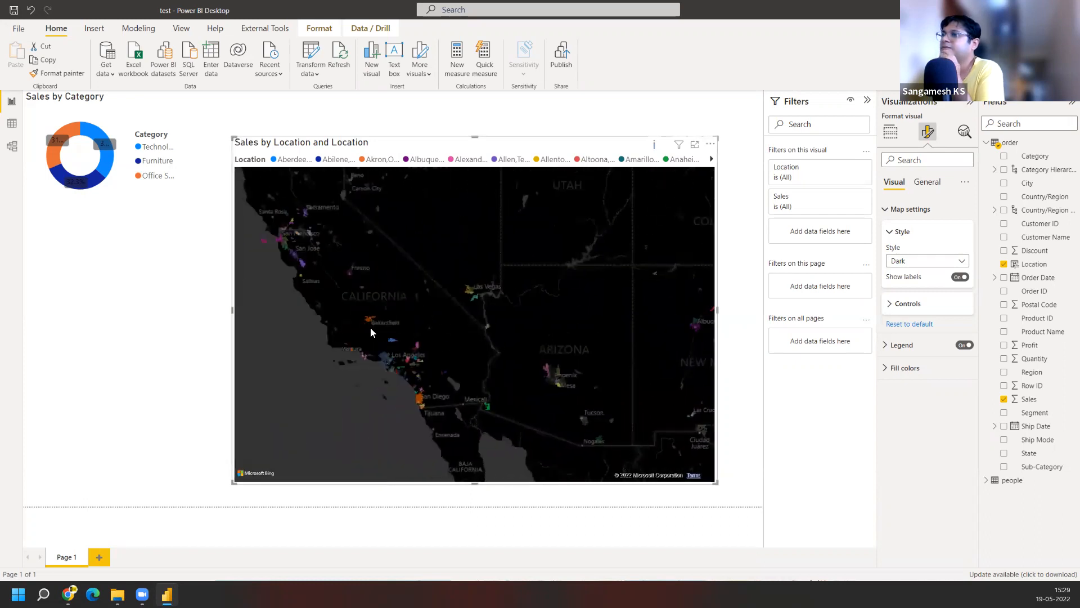
{"action": "scroll", "coordinate": [306, 337], "scroll_direction": "up", "scroll_amount": 4}
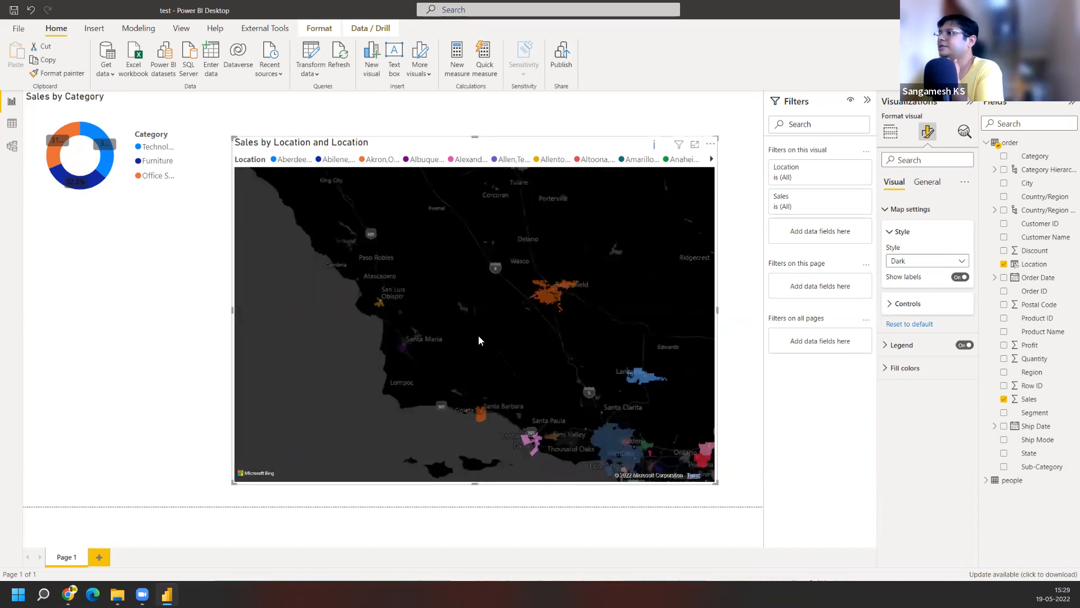
Try the Light style on the filled map, and set its style to Grayscale
{"action": "left_click", "coordinate": [947, 267]}
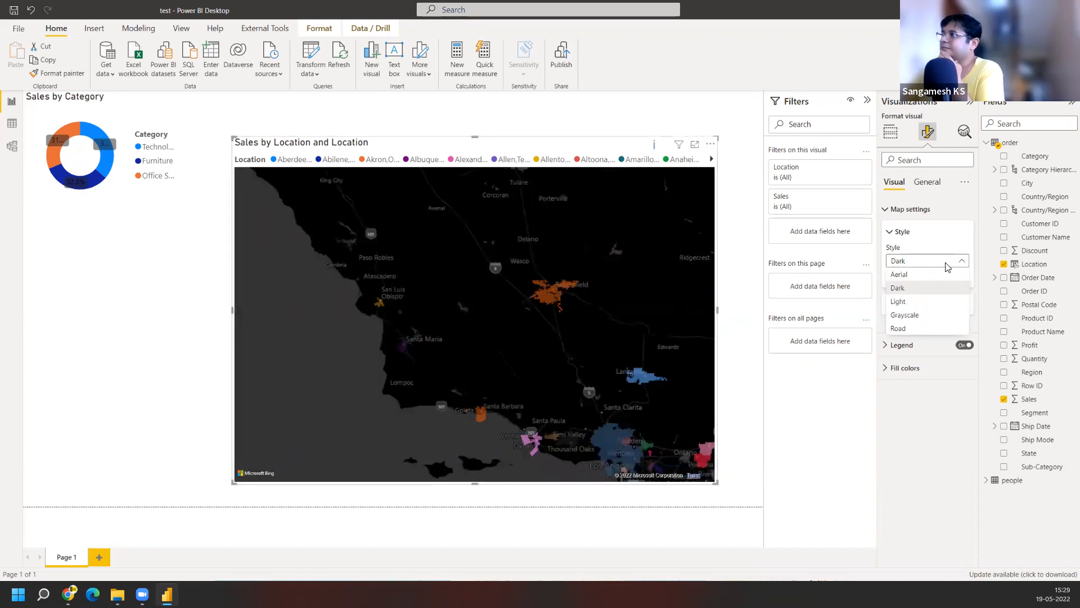
{"action": "left_click", "coordinate": [915, 304]}
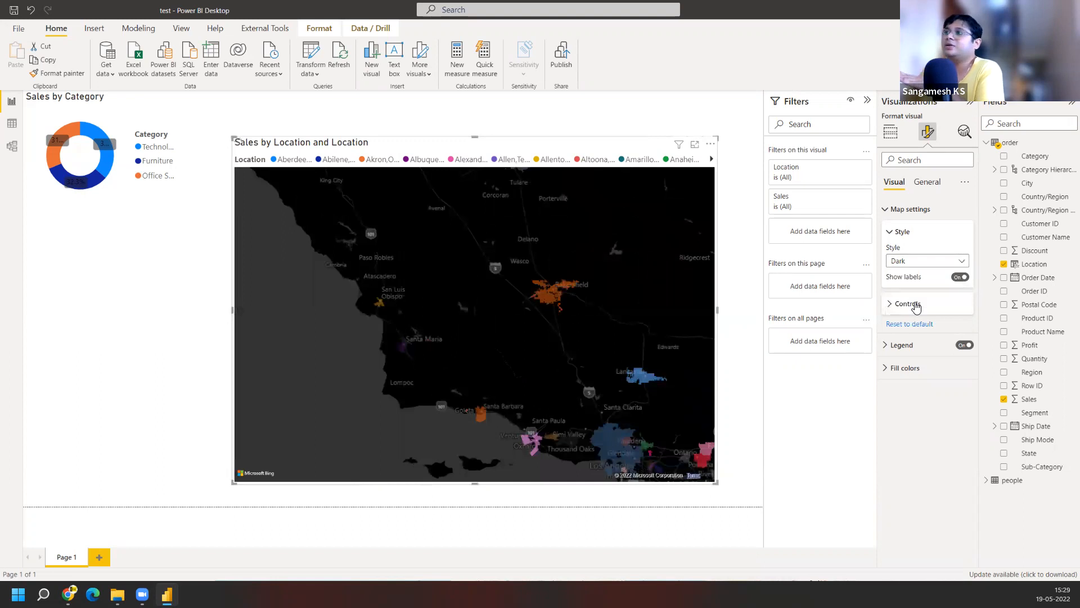
{"action": "left_click", "coordinate": [923, 263]}
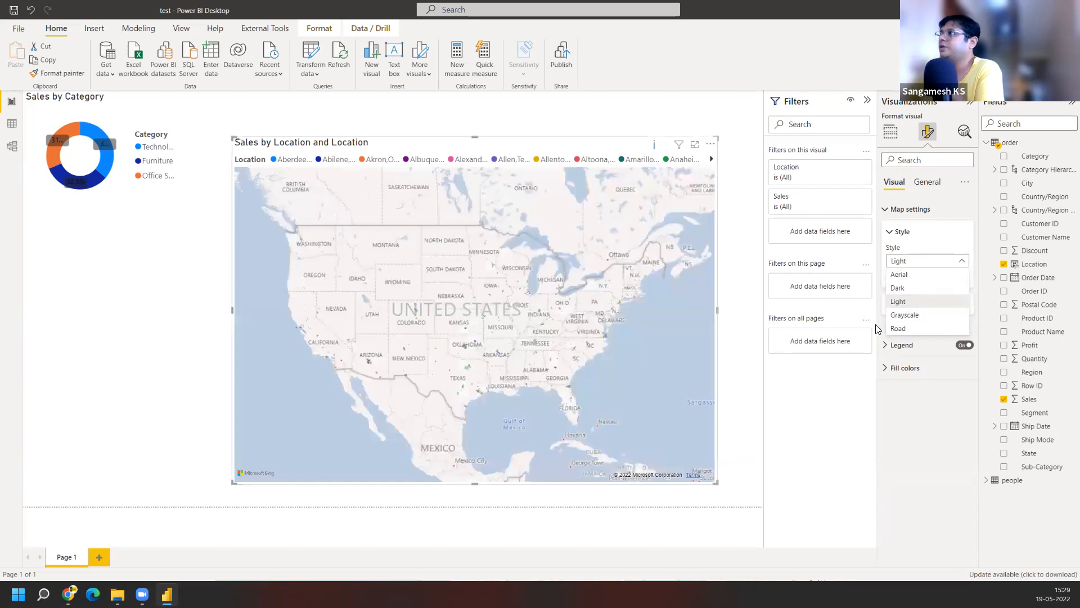
{"action": "key", "text": "Escape"}
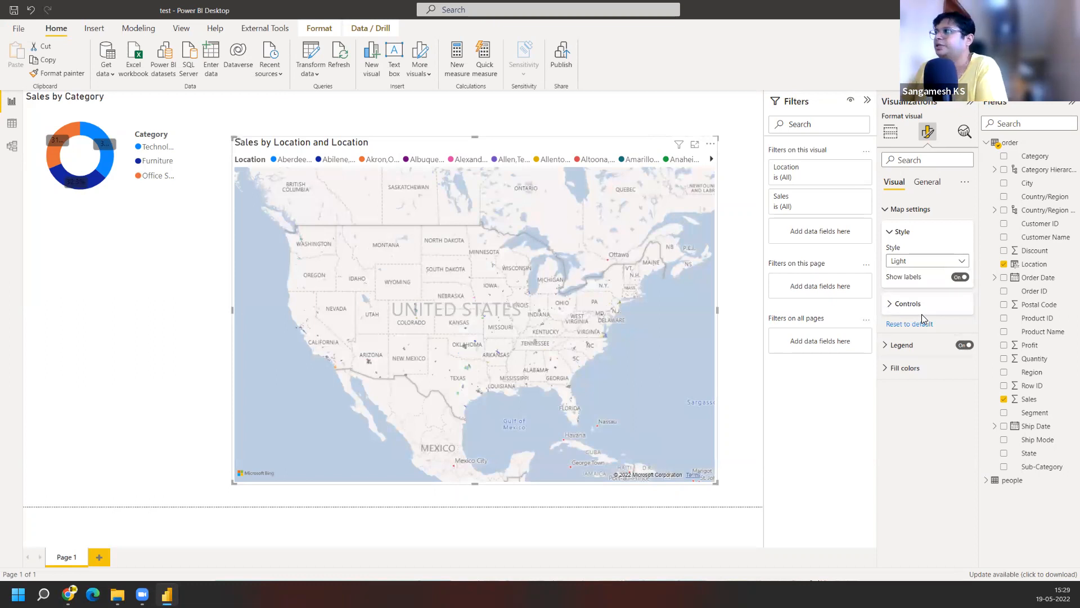
{"action": "key", "text": "Down"}
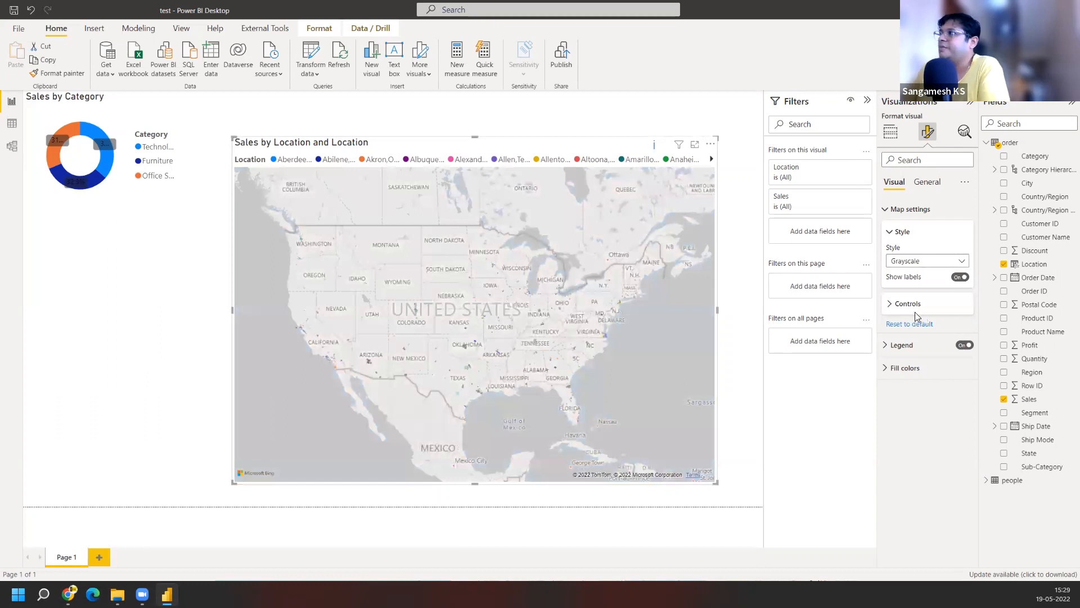
Open the filled map's control settings and turn off Auto zoom, testing the map's zoom behaviour
{"action": "left_click", "coordinate": [890, 305]}
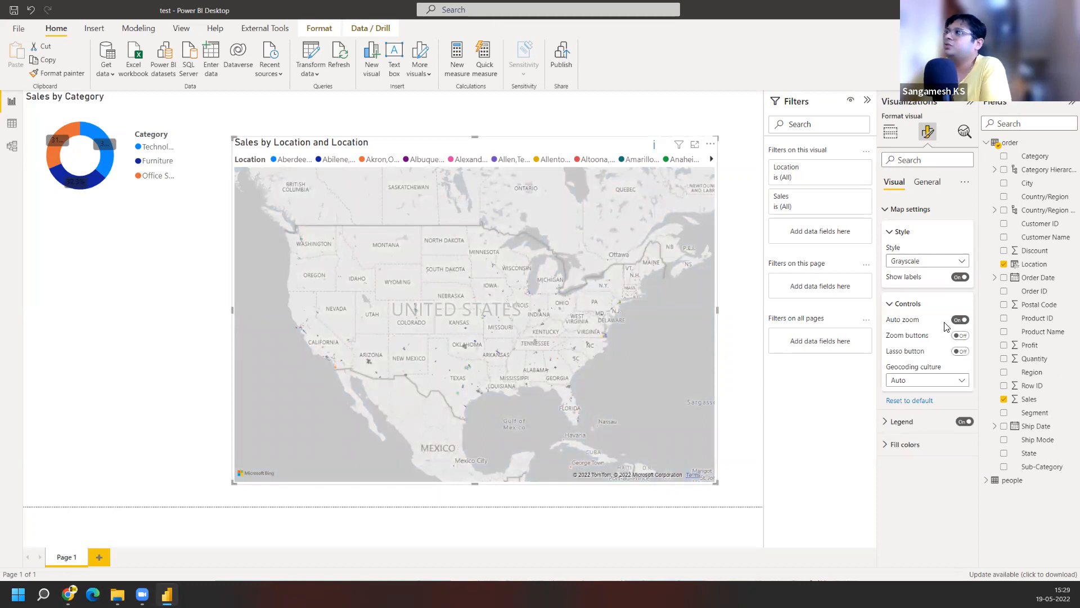
{"action": "left_click", "coordinate": [906, 262]}
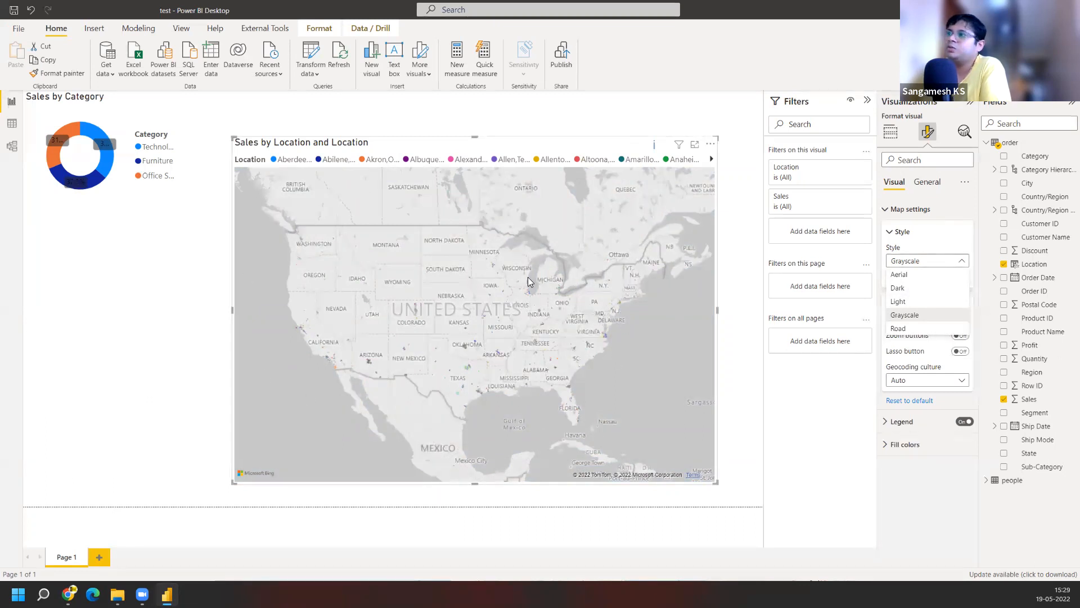
{"action": "left_click", "coordinate": [887, 342]}
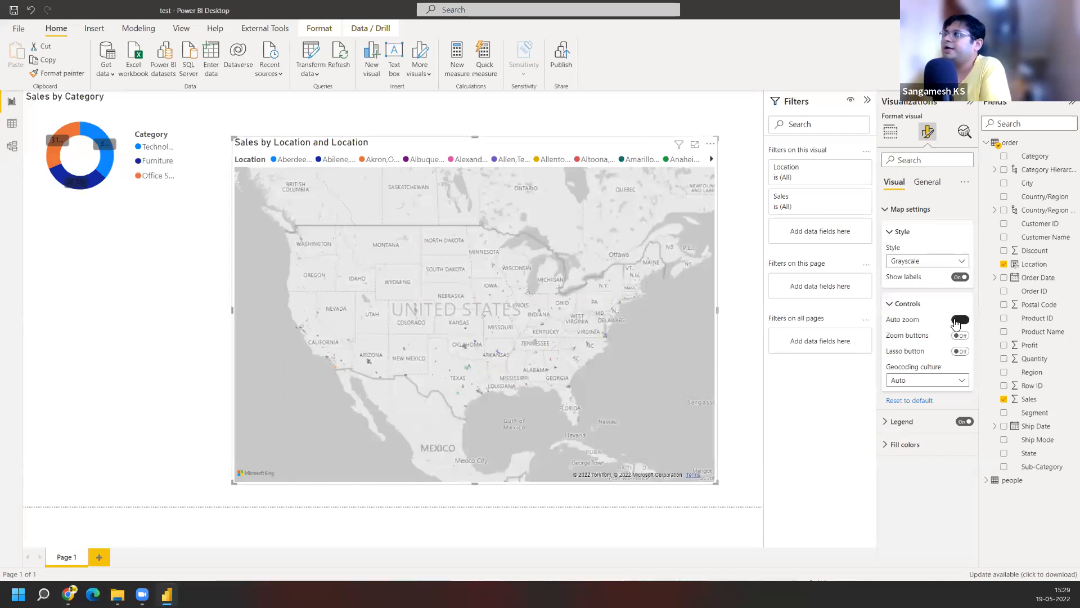
{"action": "scroll", "coordinate": [330, 360], "scroll_direction": "up", "scroll_amount": 1}
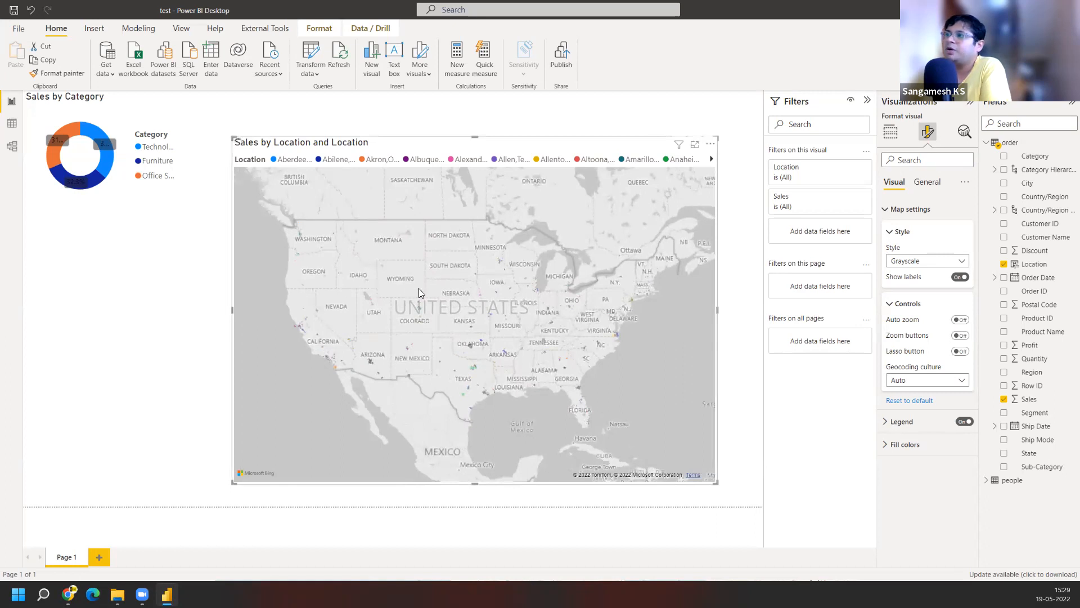
Turn on Zoom buttons and Auto zoom for the filled map, and test zooming in and out with the on-map controls
{"action": "left_click", "coordinate": [961, 335]}
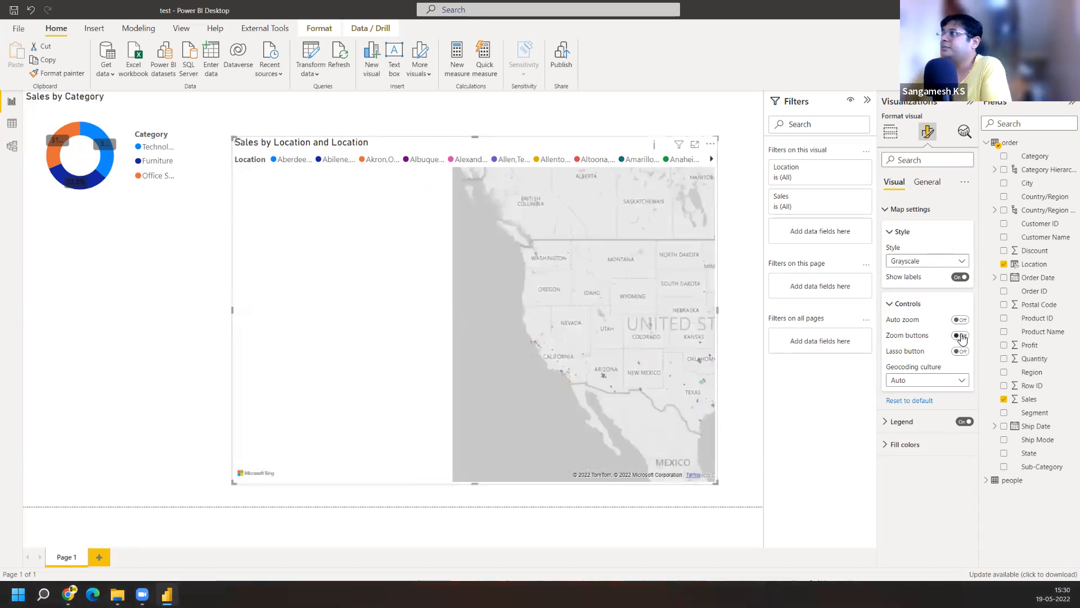
{"action": "left_click", "coordinate": [960, 335]}
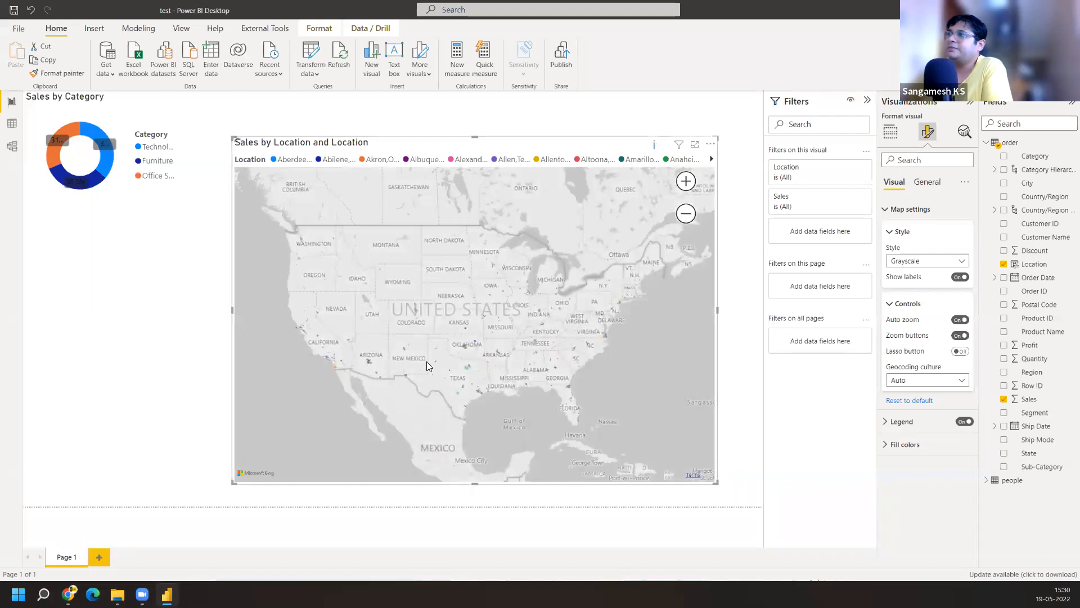
{"action": "left_click", "coordinate": [685, 181]}
{"action": "left_click", "coordinate": [685, 220]}
{"action": "left_click", "coordinate": [685, 214]}
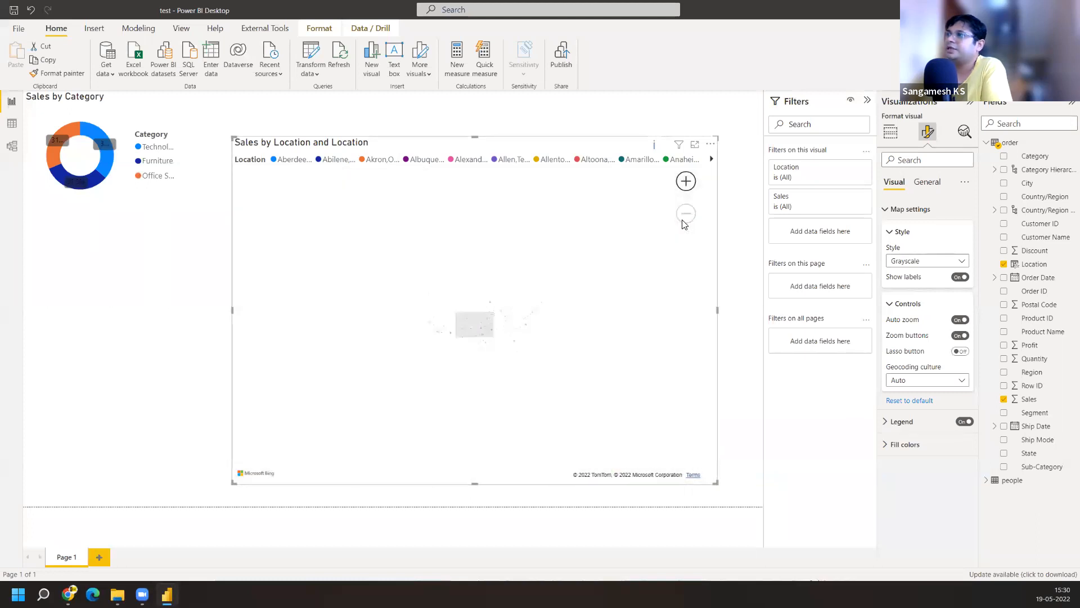
Turn on the map's Lasso button and rectangle-select the locations across the eastern United States
{"action": "left_click", "coordinate": [961, 351]}
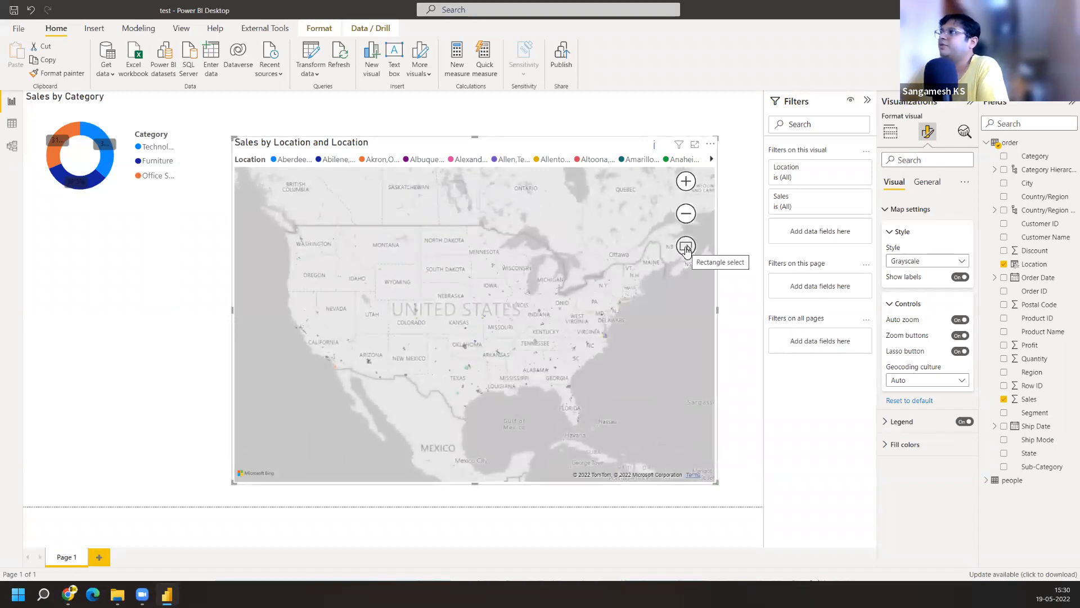
{"action": "left_click", "coordinate": [686, 249]}
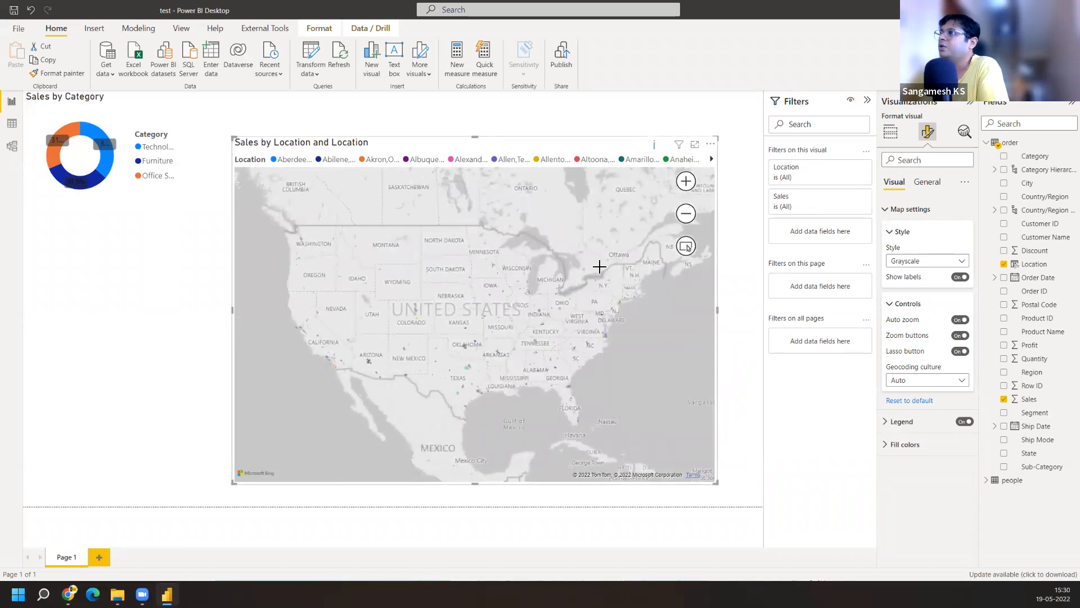
{"action": "left_click_drag", "start_coordinate": [547, 259], "coordinate": [647, 373]}
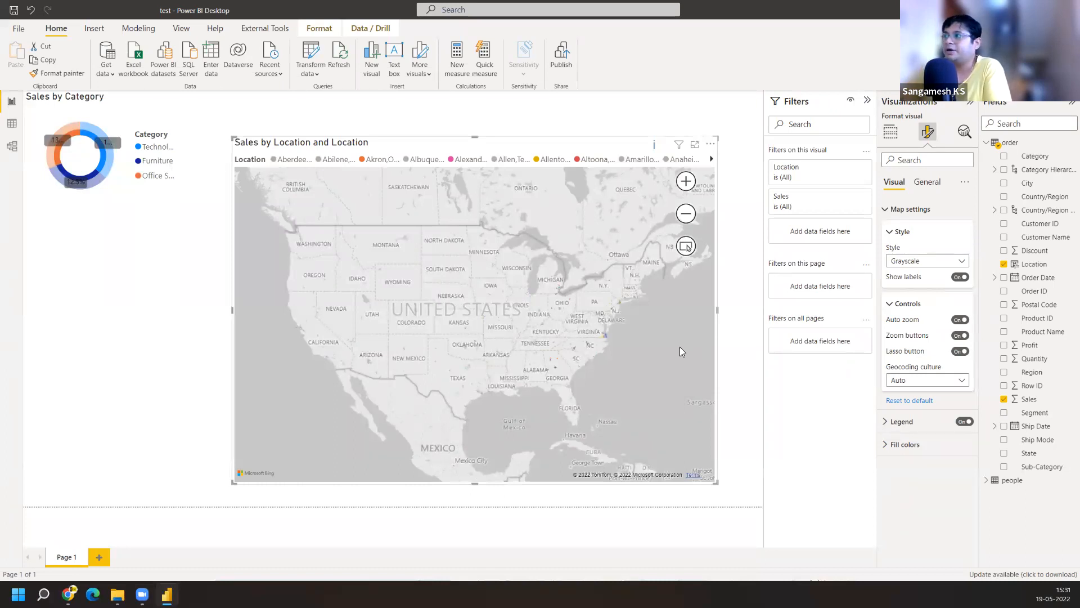
Compare the selected southeastern locations with those in the Southwest and Texas, and collapse the Style and Controls settings
{"action": "scroll", "coordinate": [616, 367], "scroll_direction": "up", "scroll_amount": 5}
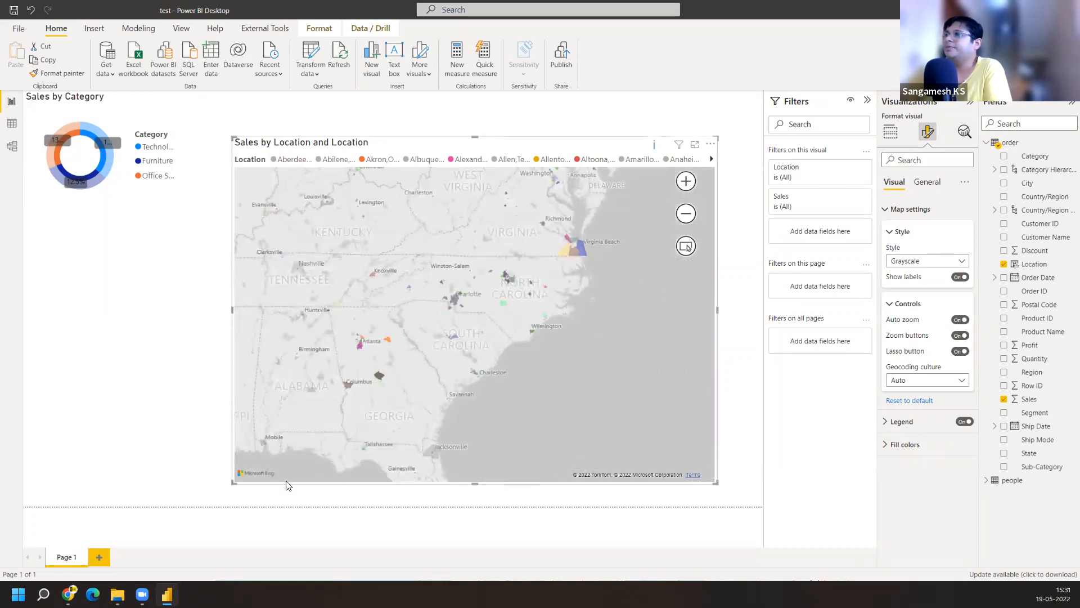
{"action": "left_click_drag", "start_coordinate": [410, 427], "coordinate": [892, 417]}
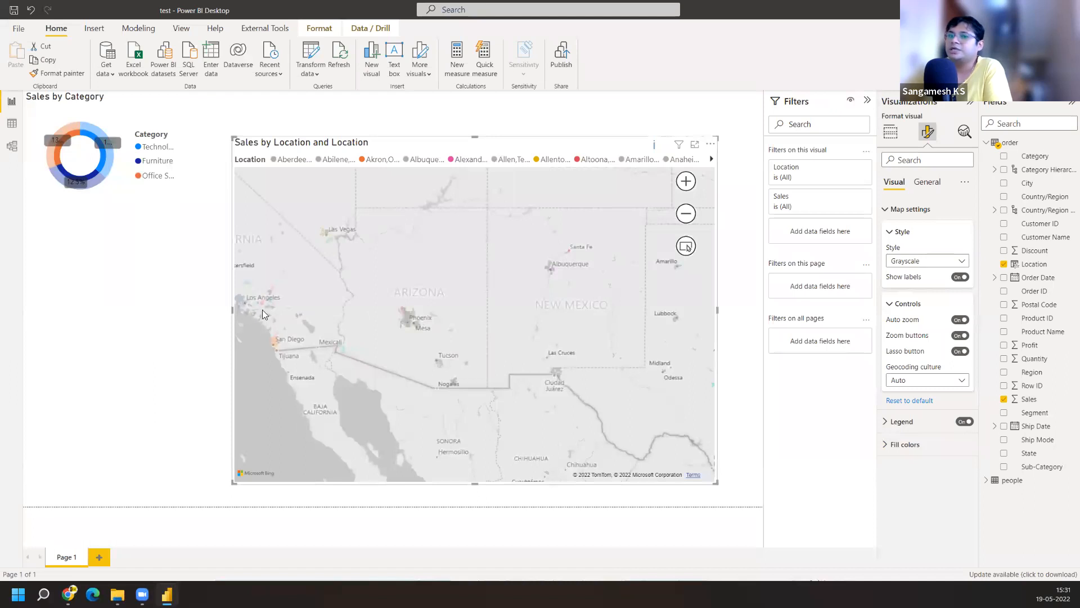
{"action": "left_click_drag", "start_coordinate": [663, 370], "coordinate": [183, 374]}
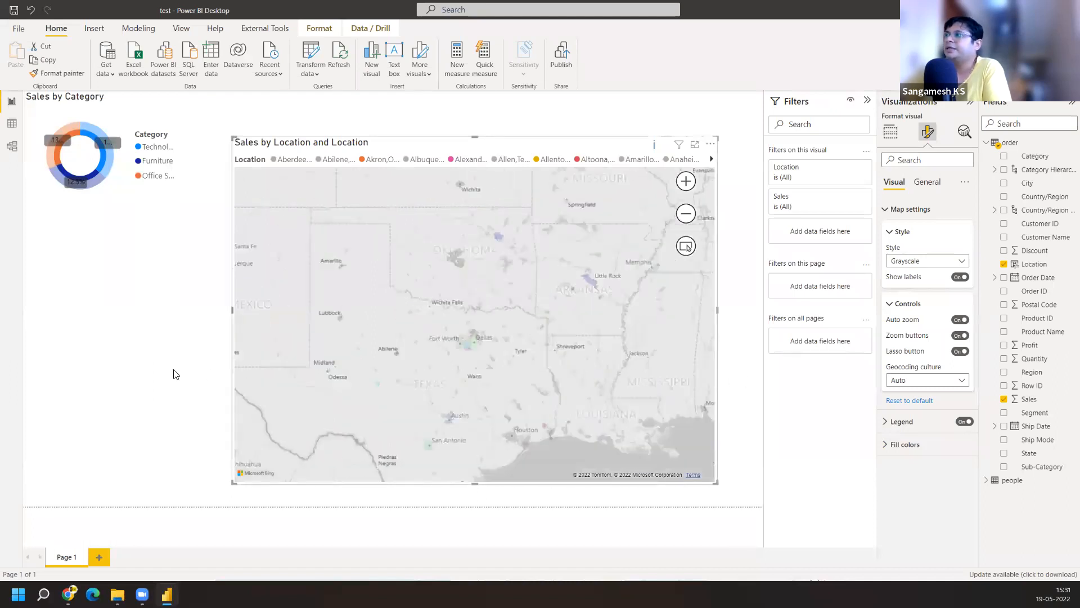
{"action": "left_click_drag", "start_coordinate": [620, 358], "coordinate": [342, 370]}
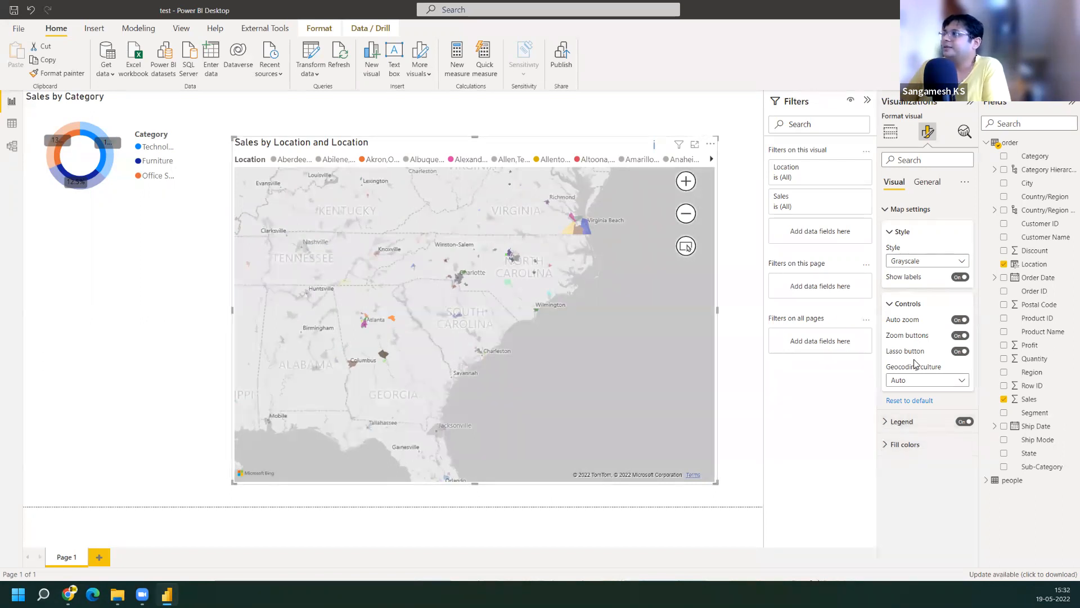
{"action": "left_click", "coordinate": [893, 235]}
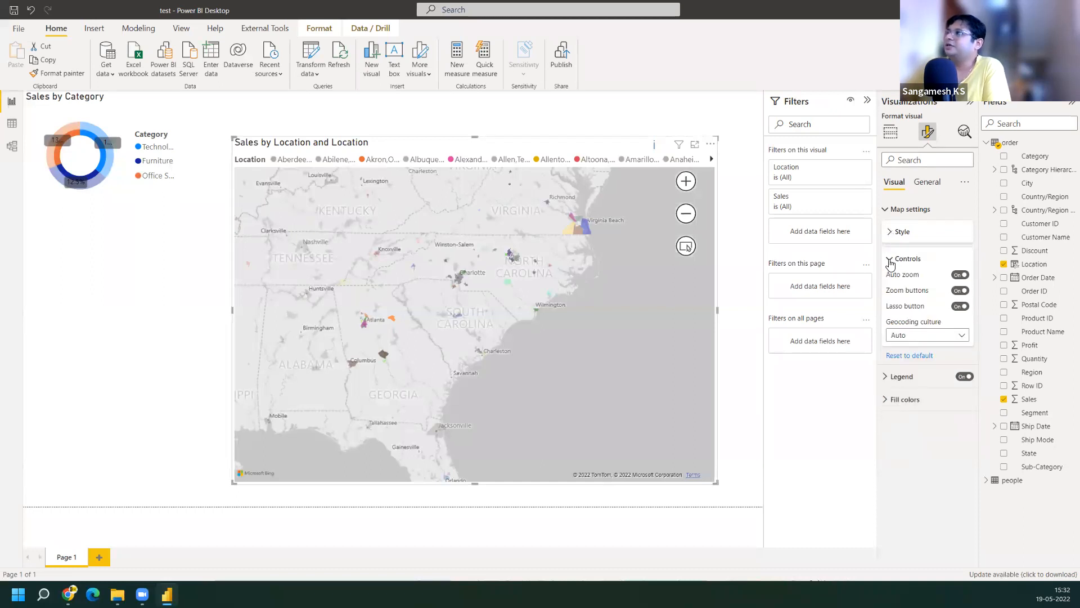
{"action": "left_click", "coordinate": [894, 261]}
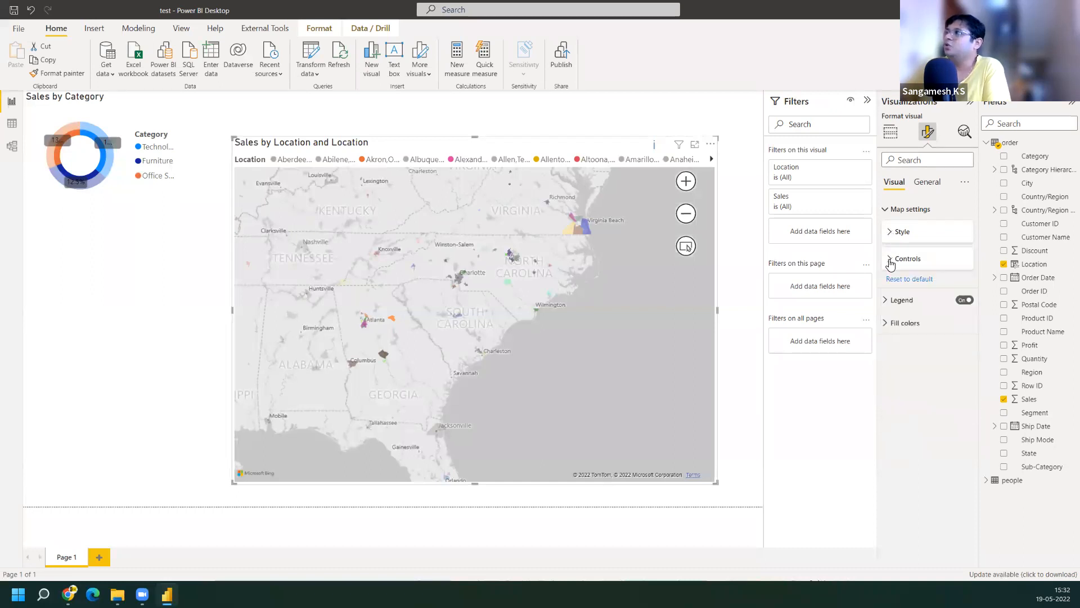
Return to the visual's build options and convert the filled map to a shape map
{"action": "left_click", "coordinate": [891, 133]}
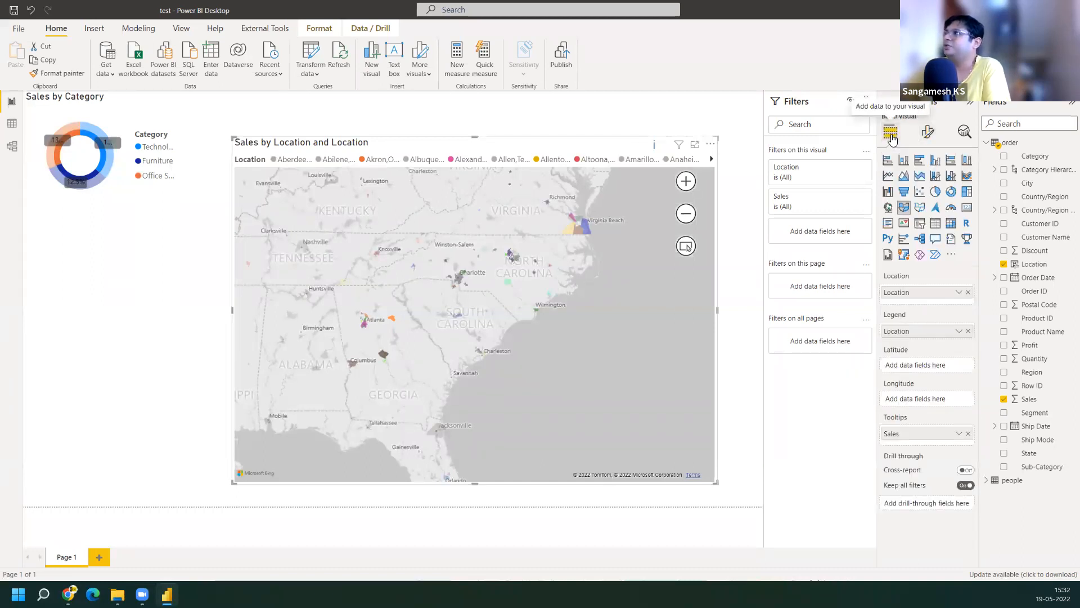
{"action": "left_click", "coordinate": [920, 207]}
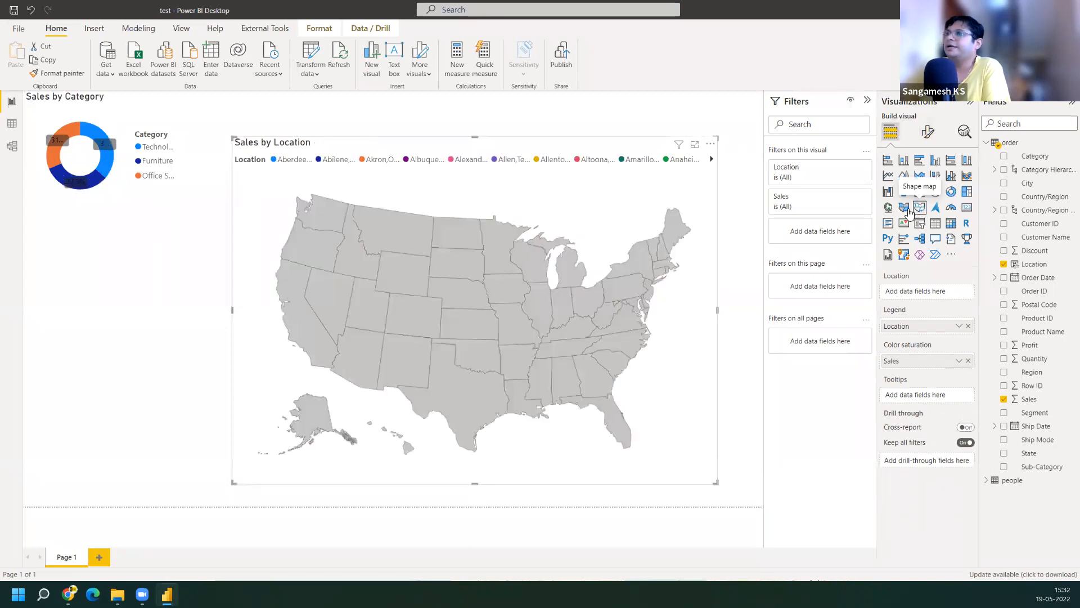
{"action": "mouse_move", "coordinate": [538, 316]}
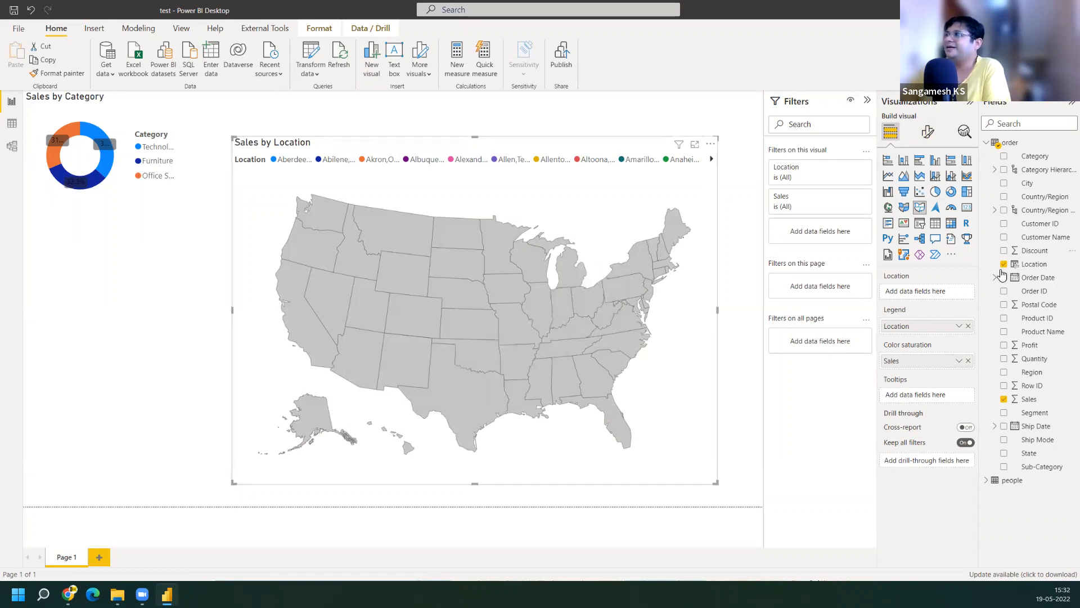
Assign the Location field to the shape map's Location and clear its Legend and Color saturation fields
{"action": "left_click_drag", "start_coordinate": [1037, 269], "coordinate": [937, 294]}
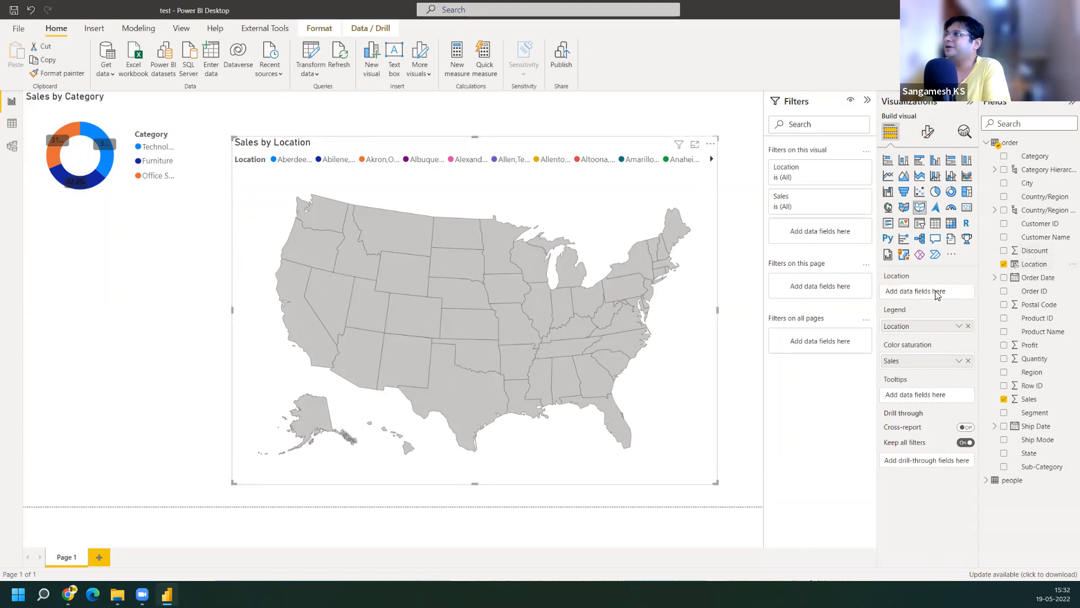
{"action": "left_click_drag", "start_coordinate": [1025, 267], "coordinate": [928, 292]}
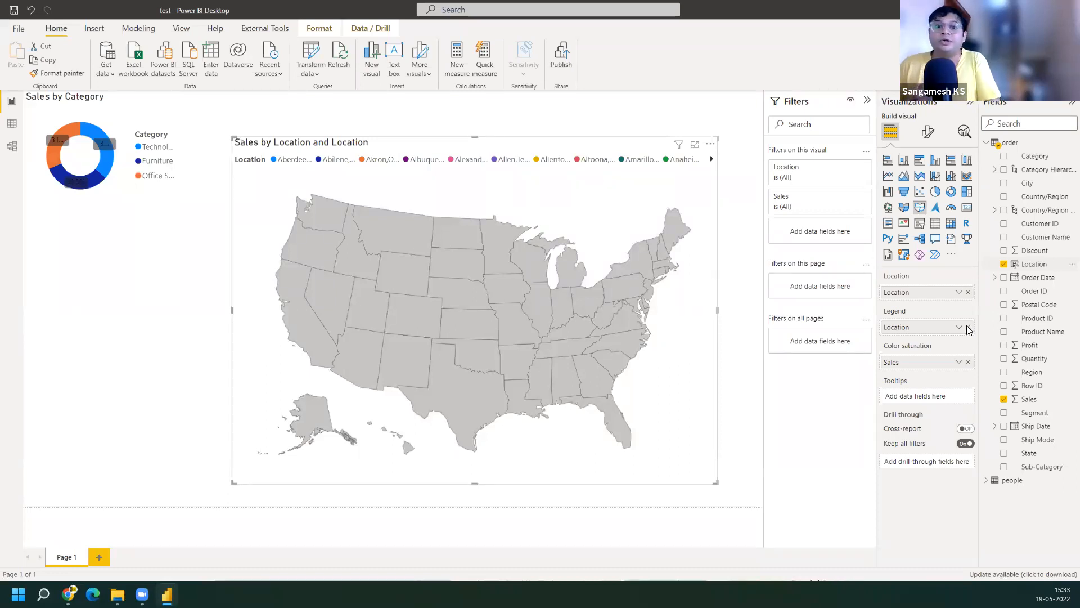
{"action": "left_click", "coordinate": [968, 327]}
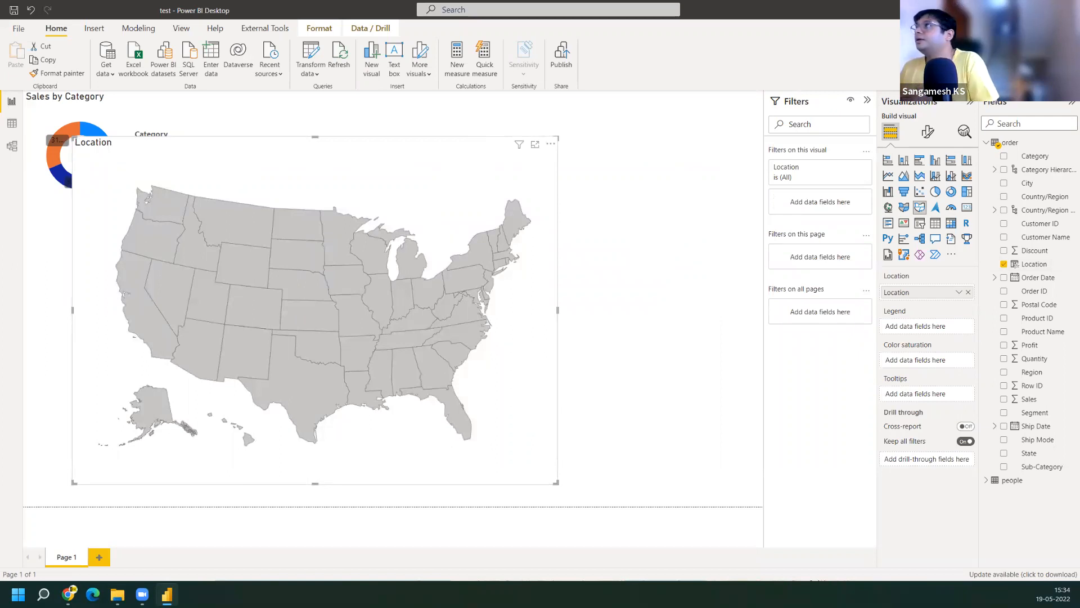
Switch to Chrome and search Google for "10 minute timer"
{"action": "left_click", "coordinate": [770, 22]}
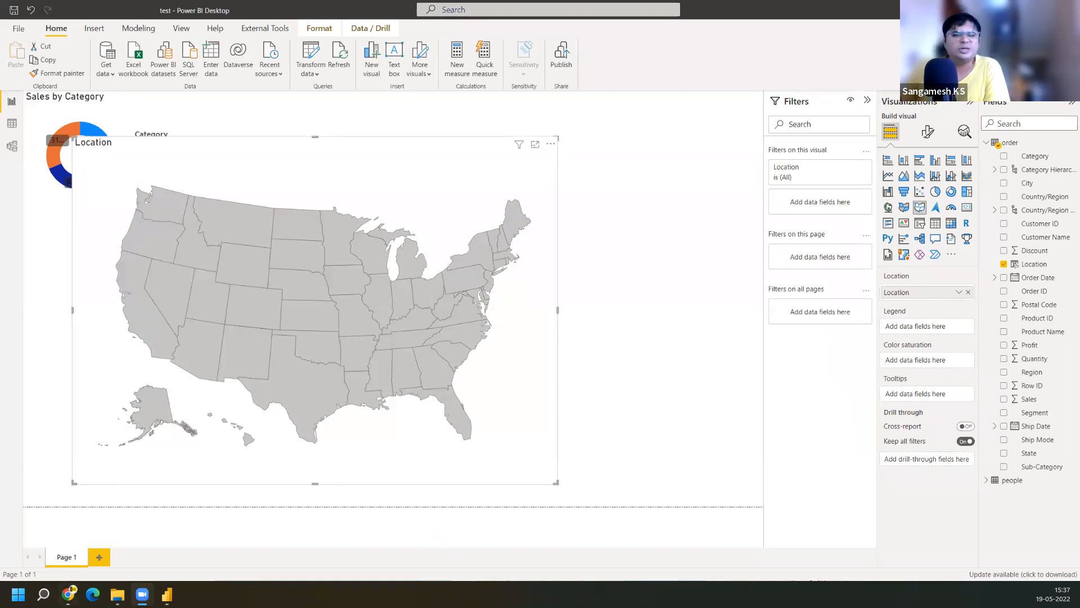
{"action": "key", "text": "alt+Tab"}
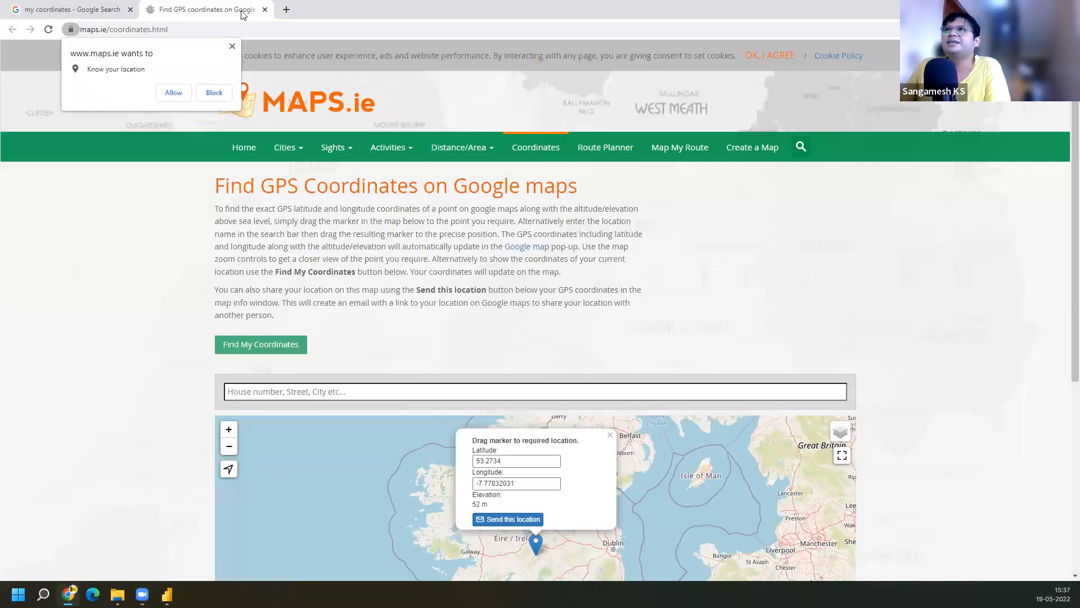
{"action": "left_click", "coordinate": [226, 24]}
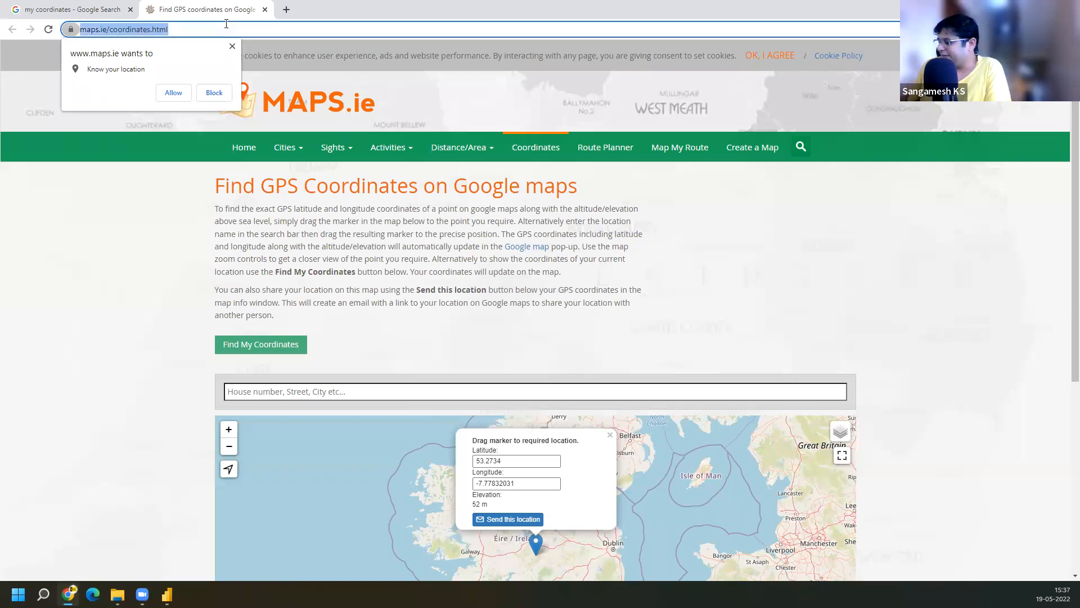
{"action": "type", "text": "10 min"}
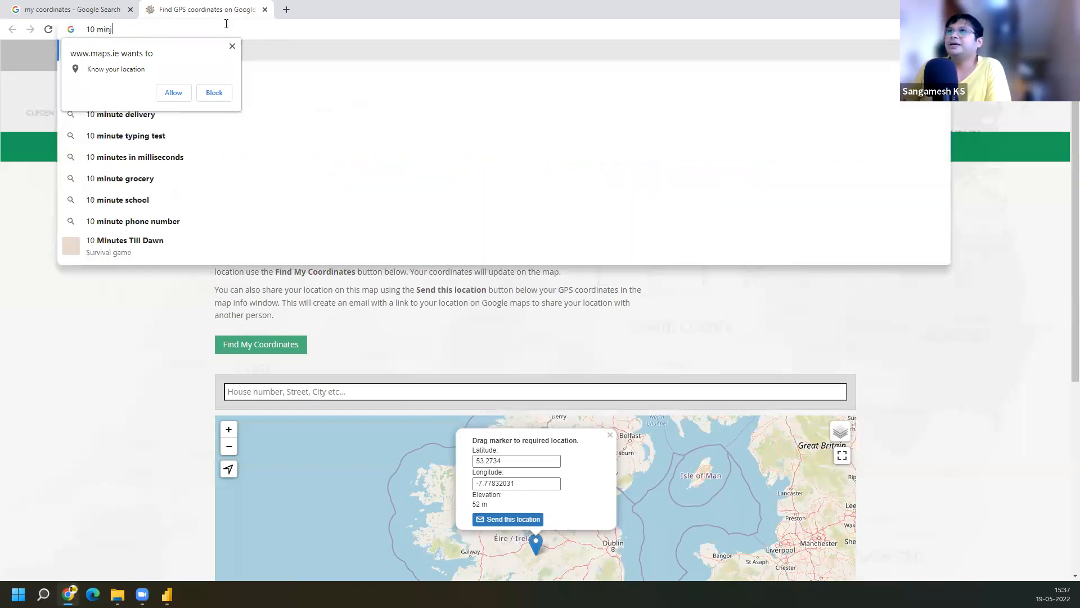
{"action": "type", "text": "ute timer"}
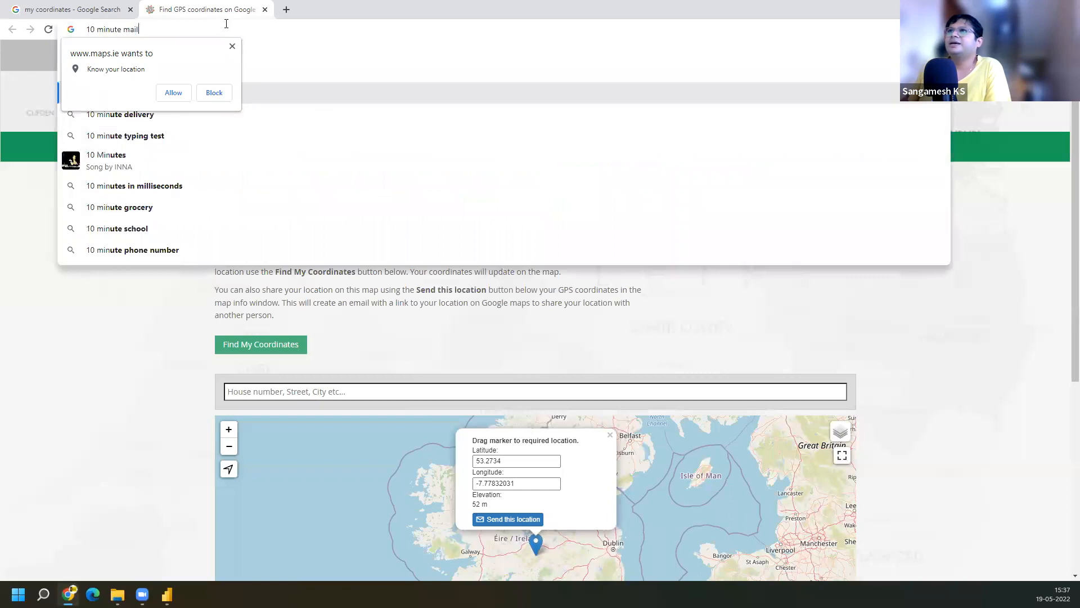
{"action": "key", "text": "Return"}
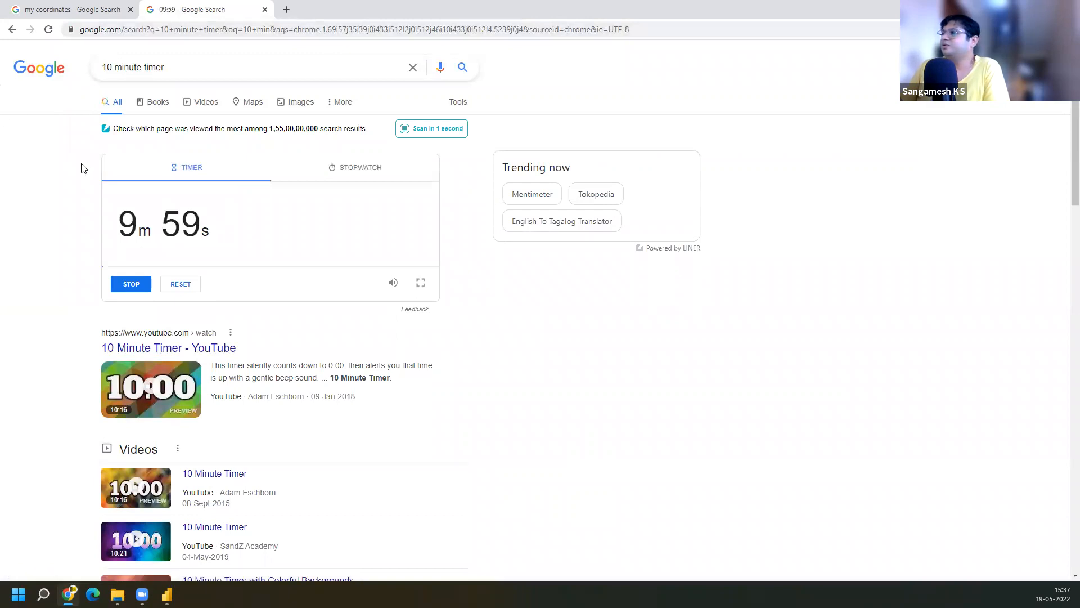
Change the search to "15 minute timer", leave the running timer page, and show the new countdown in full screen
{"action": "left_click", "coordinate": [110, 67]}
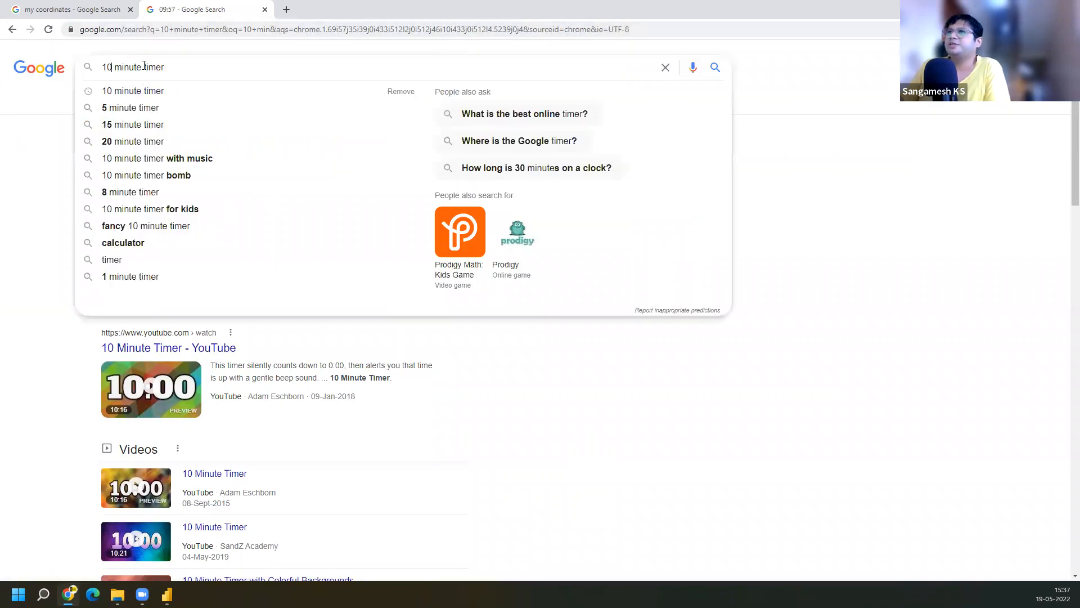
{"action": "key", "text": "BackSpace"}
{"action": "type", "text": "5"}
{"action": "key", "text": "Return"}
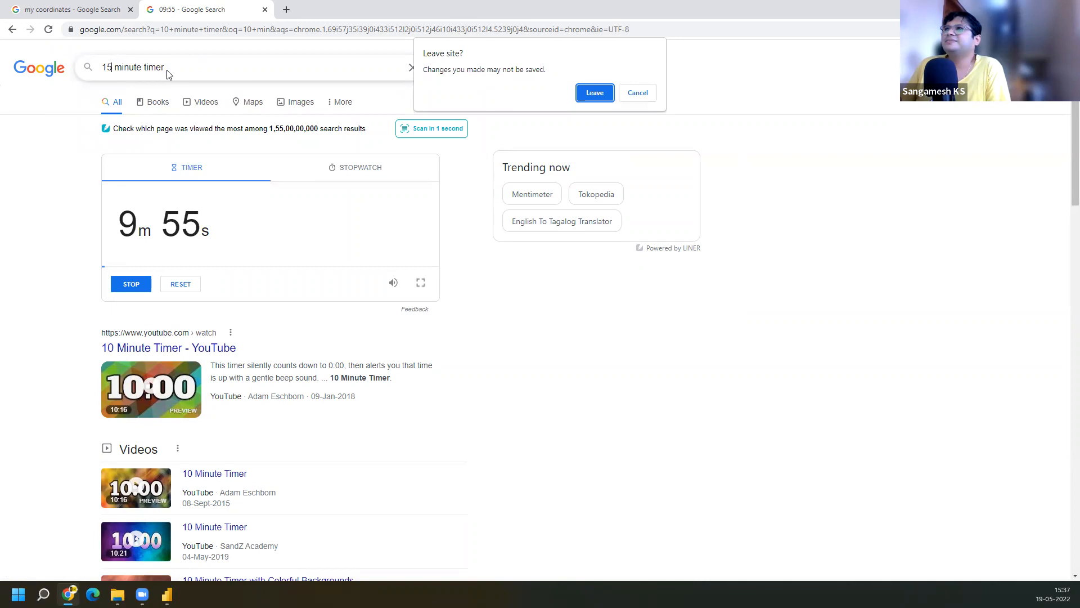
{"action": "left_click", "coordinate": [593, 92]}
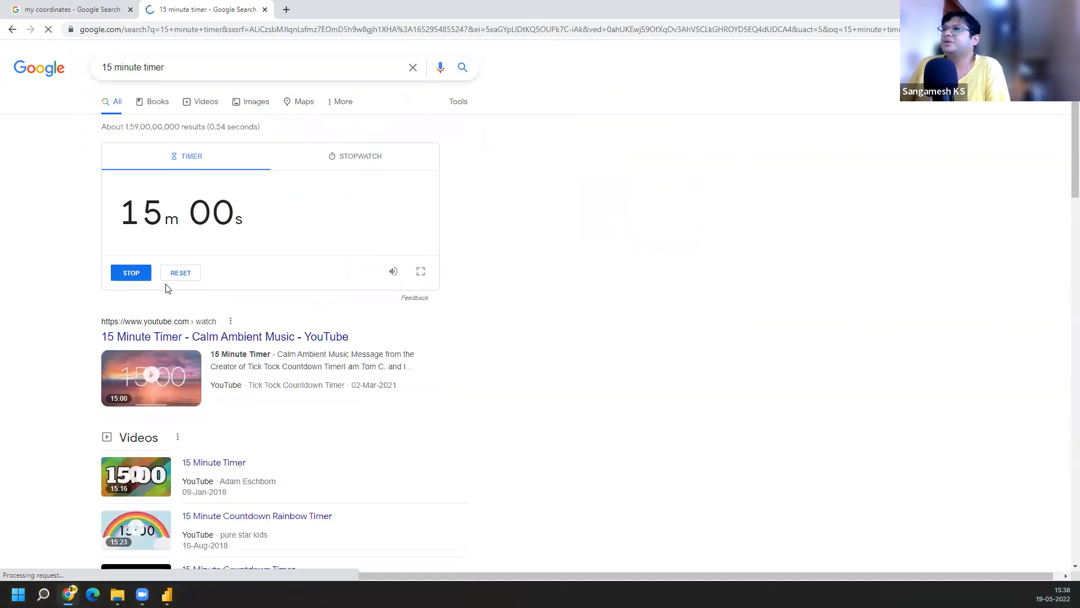
{"action": "left_click", "coordinate": [422, 287]}
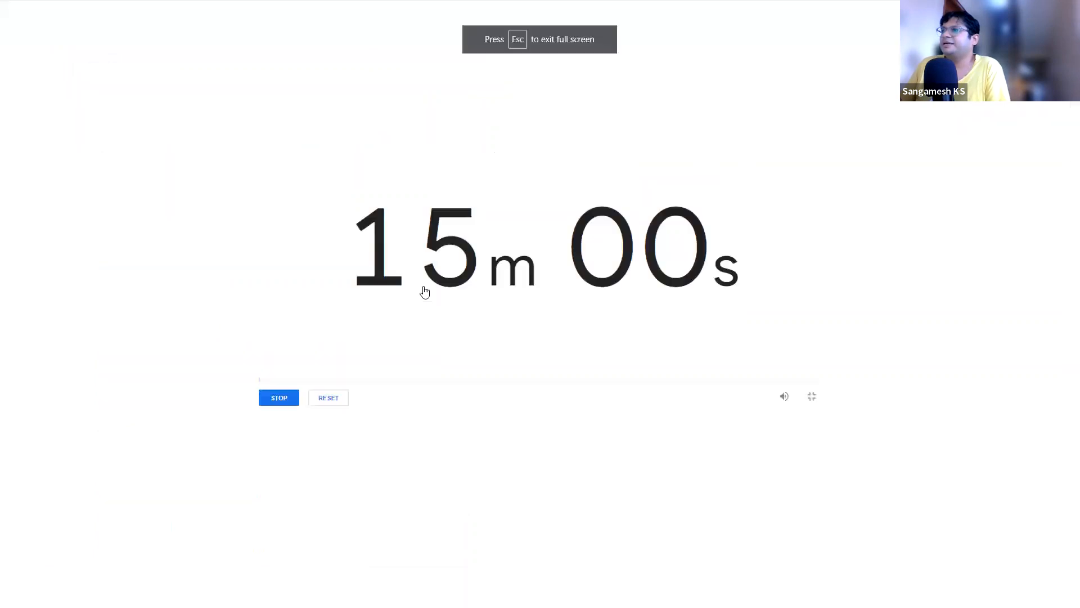
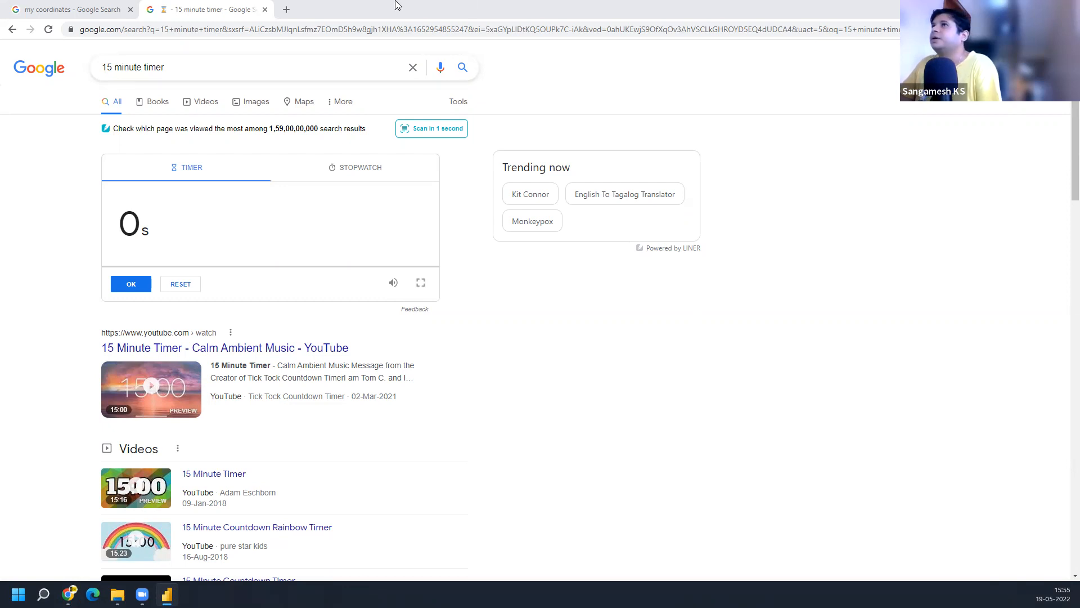
Close the timer and coordinates search tabs in Chrome, and close the File Explorer window
{"action": "left_click", "coordinate": [265, 10]}
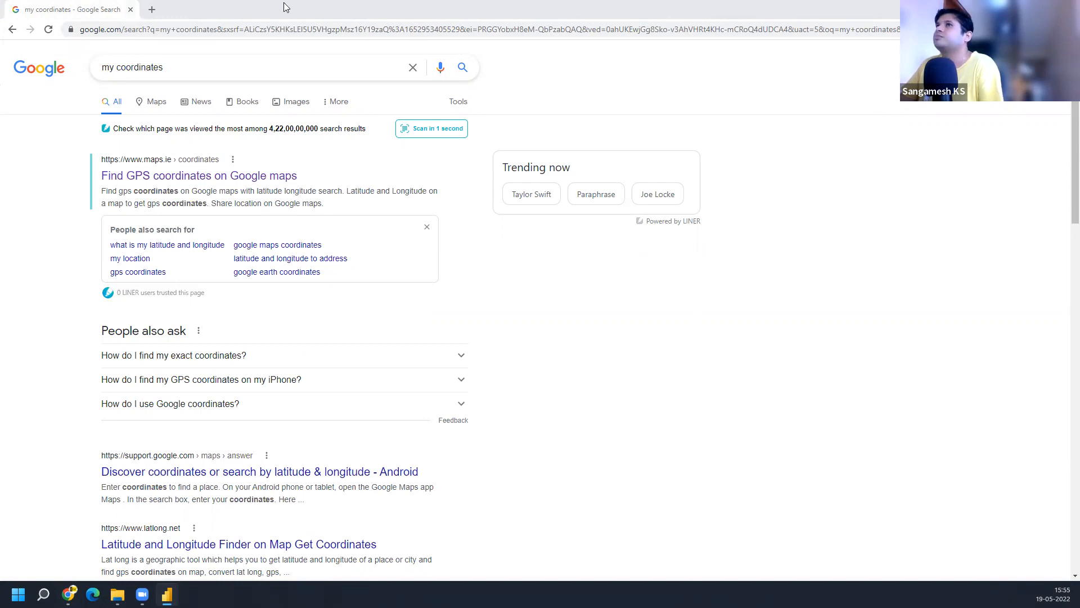
{"action": "left_click", "coordinate": [129, 10]}
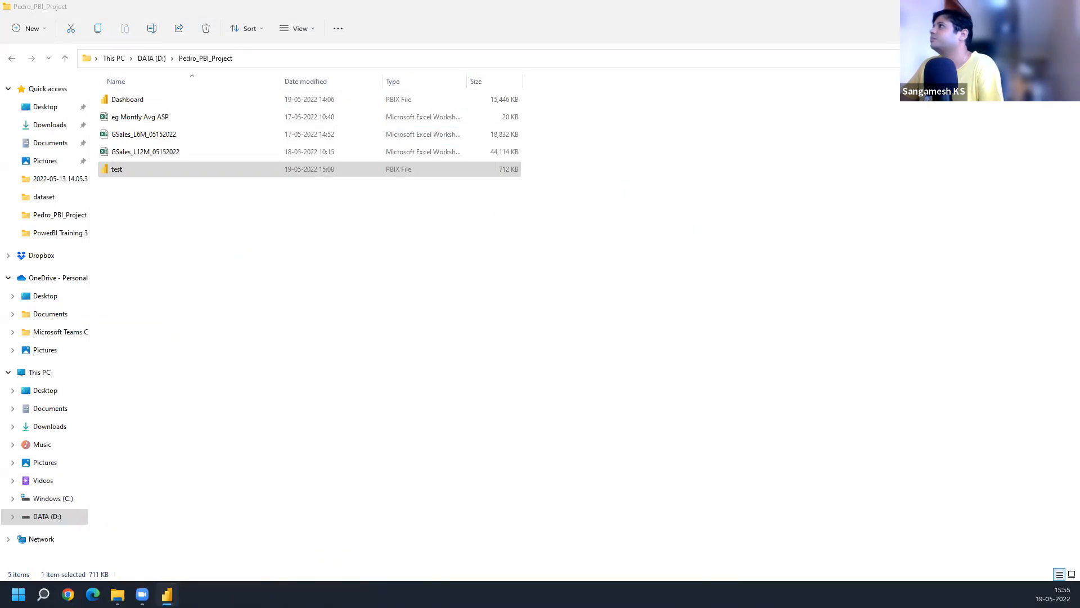
{"action": "left_click", "coordinate": [1066, 6]}
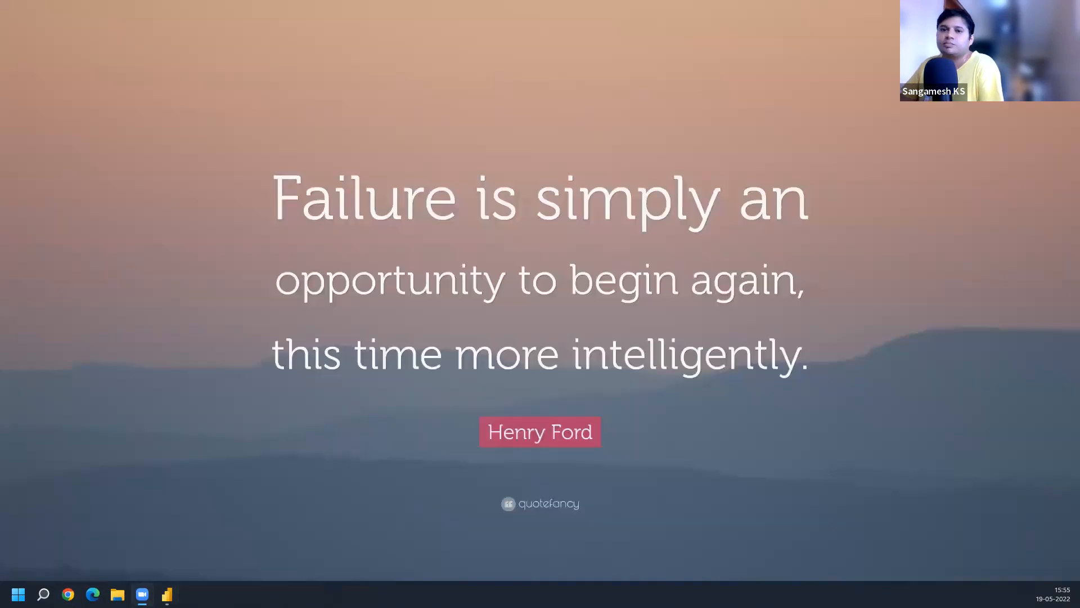
Try to restore the Power BI Desktop window and close it from the taskbar
{"action": "left_click", "coordinate": [167, 594]}
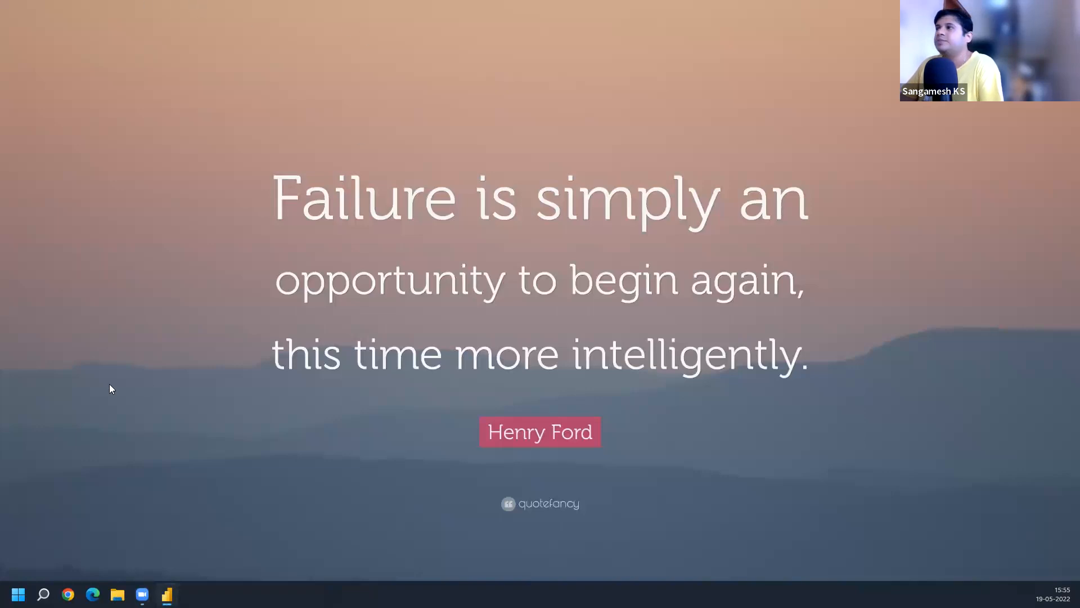
{"action": "mouse_move", "coordinate": [167, 594]}
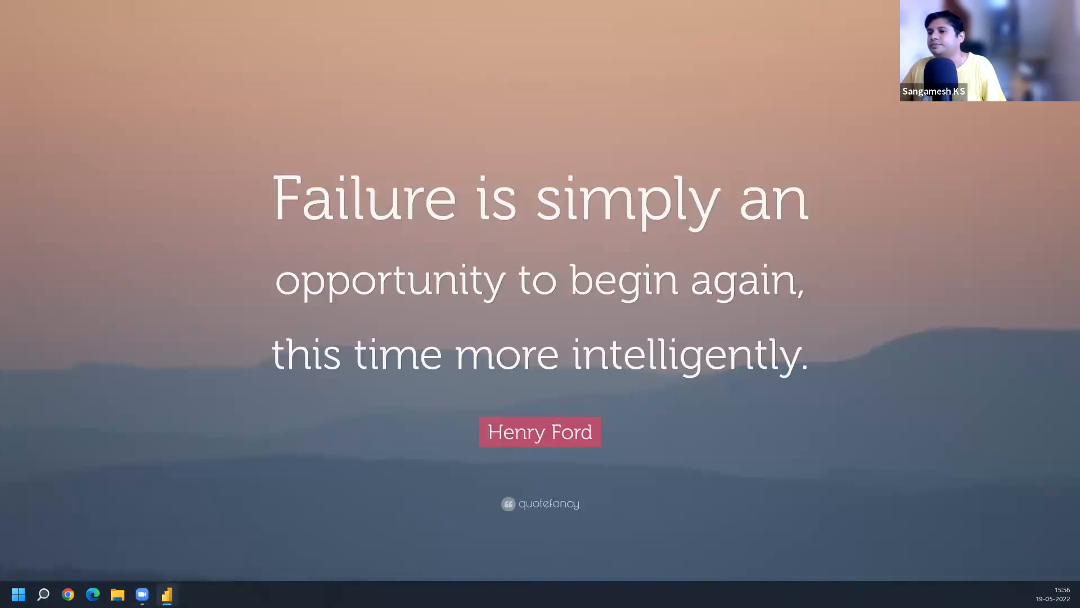
{"action": "right_click", "coordinate": [167, 594]}
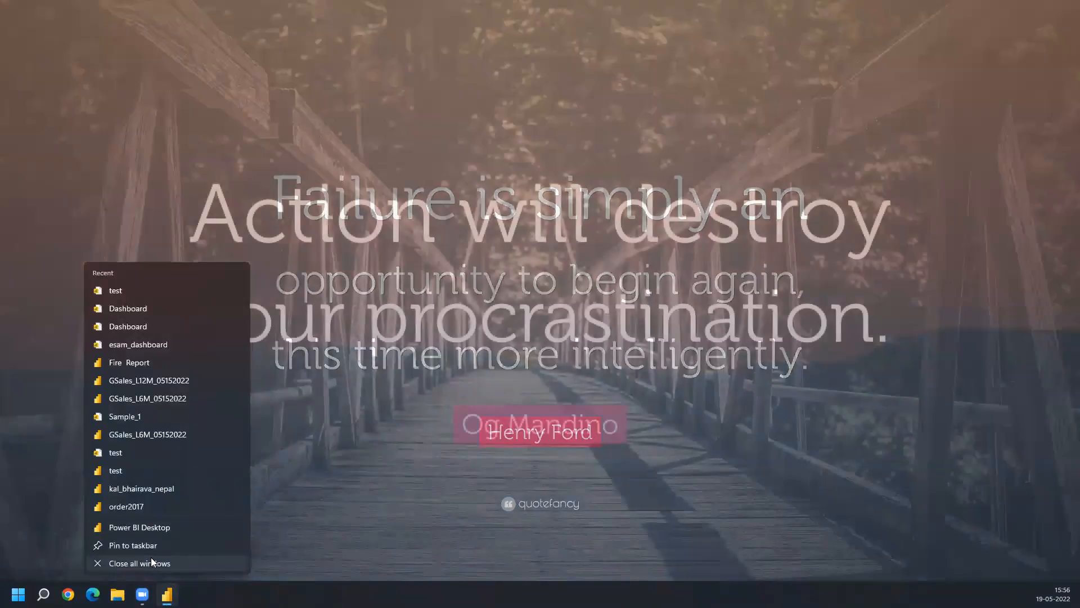
{"action": "left_click", "coordinate": [151, 563]}
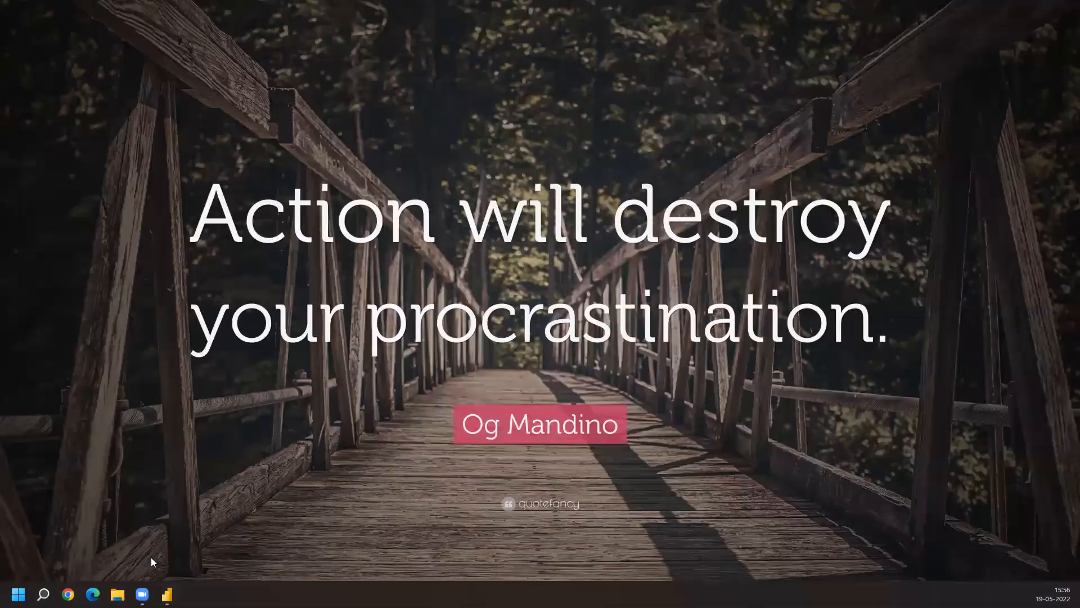
{"action": "mouse_move", "coordinate": [167, 594]}
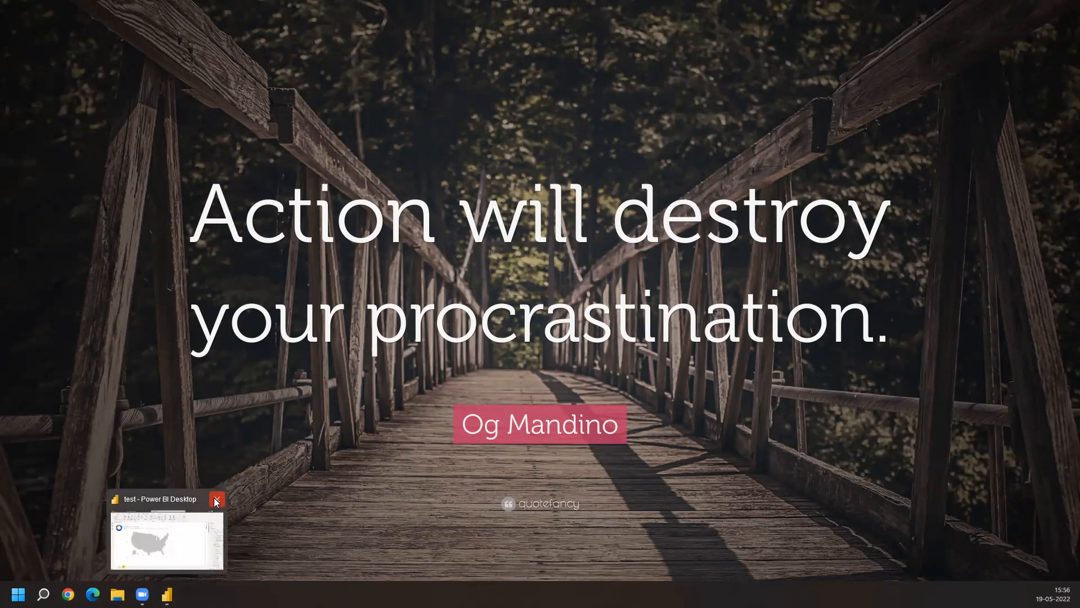
{"action": "left_click", "coordinate": [215, 499]}
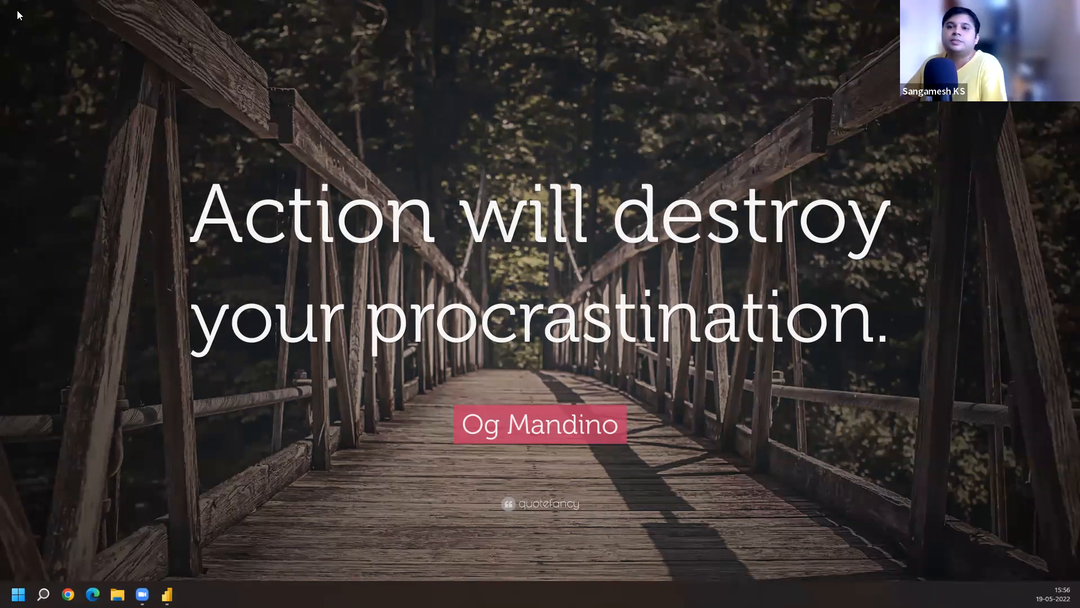
Open Task Manager and end the Microsoft Power BI Desktop task
{"action": "key", "text": "ctrl+shift+Escape"}
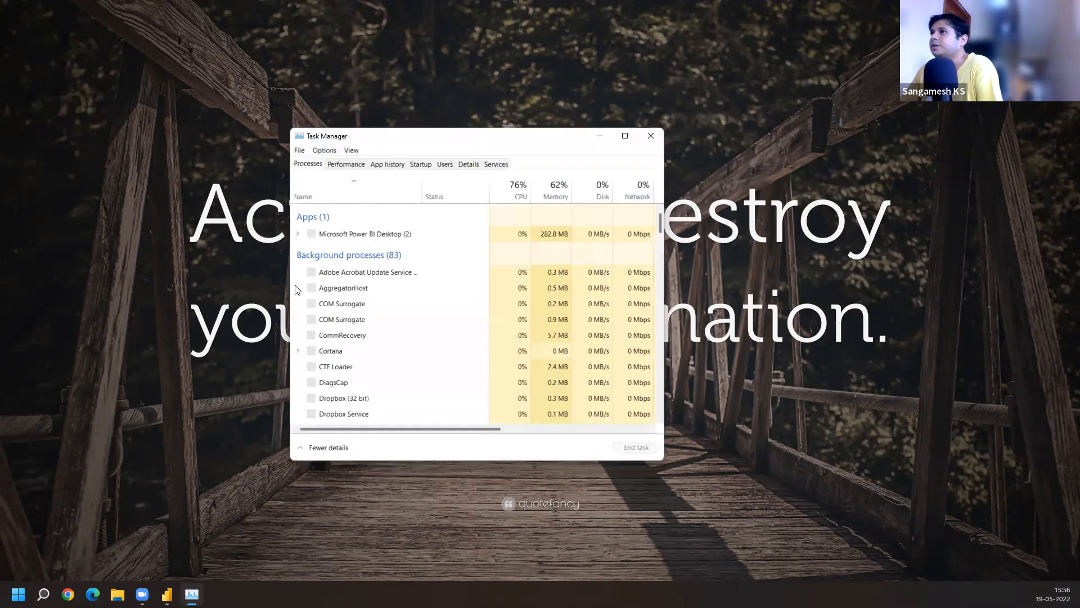
{"action": "left_click", "coordinate": [395, 241]}
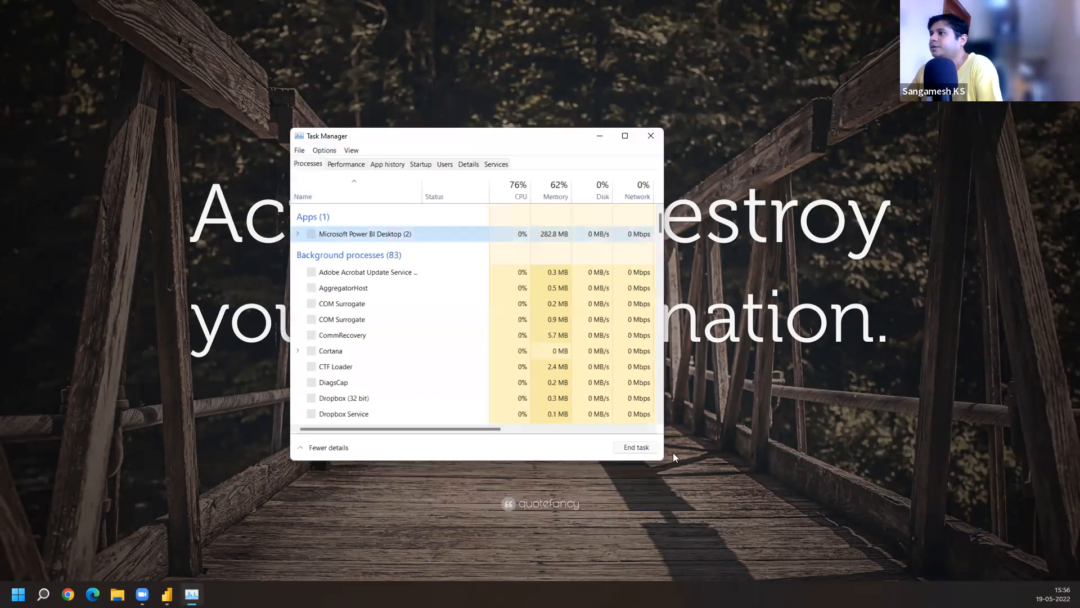
{"action": "left_click", "coordinate": [644, 452]}
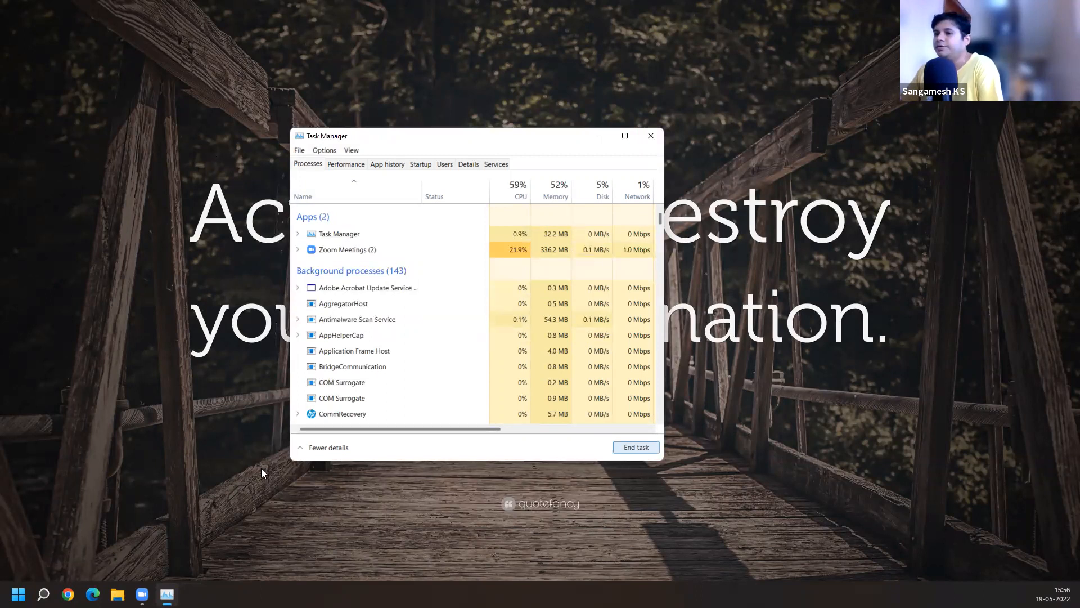
In File Explorer, open the test report from the PBI project folder on the DATA (D:) drive
{"action": "left_click", "coordinate": [43, 594]}
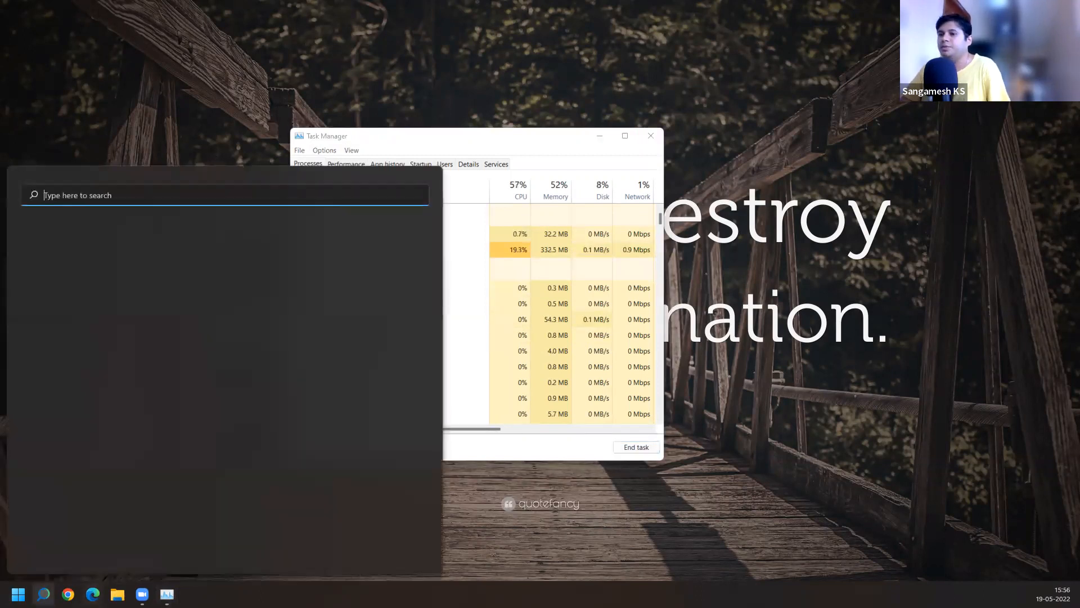
{"action": "left_click", "coordinate": [117, 594]}
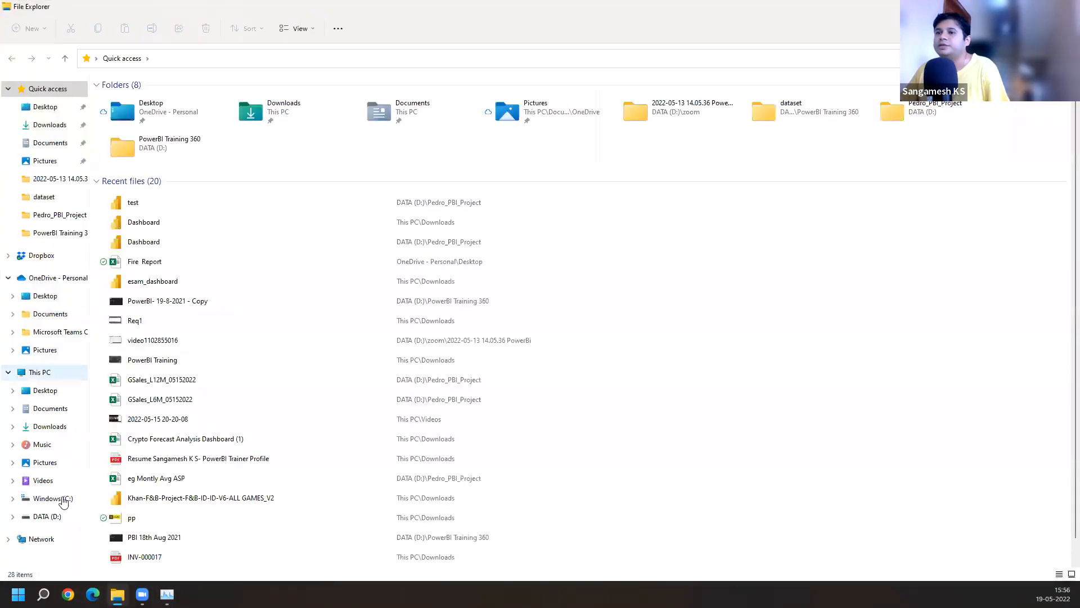
{"action": "left_click", "coordinate": [53, 518]}
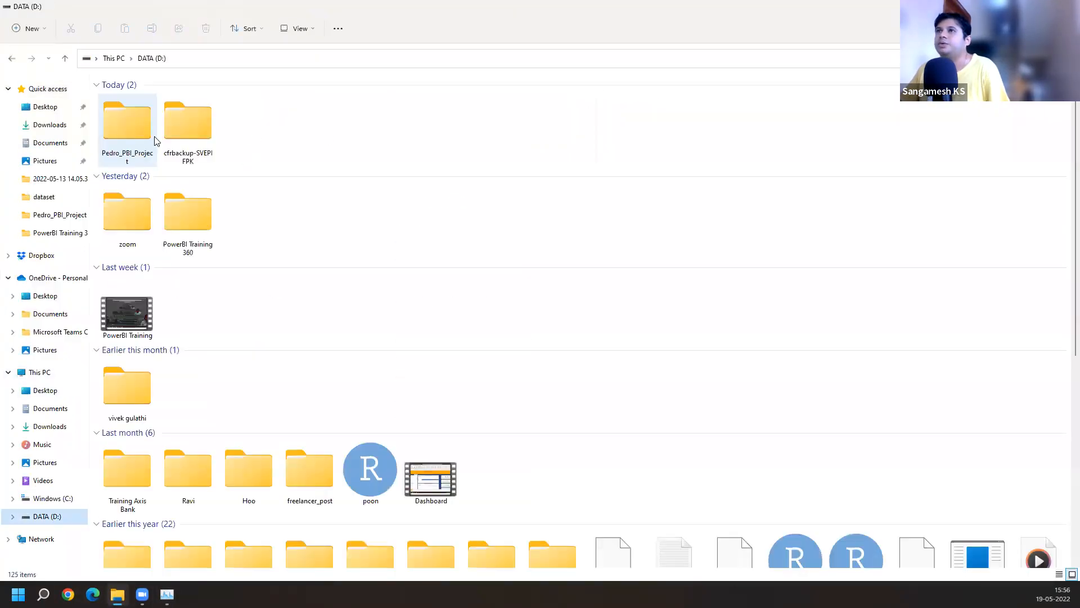
{"action": "double_click", "coordinate": [123, 134]}
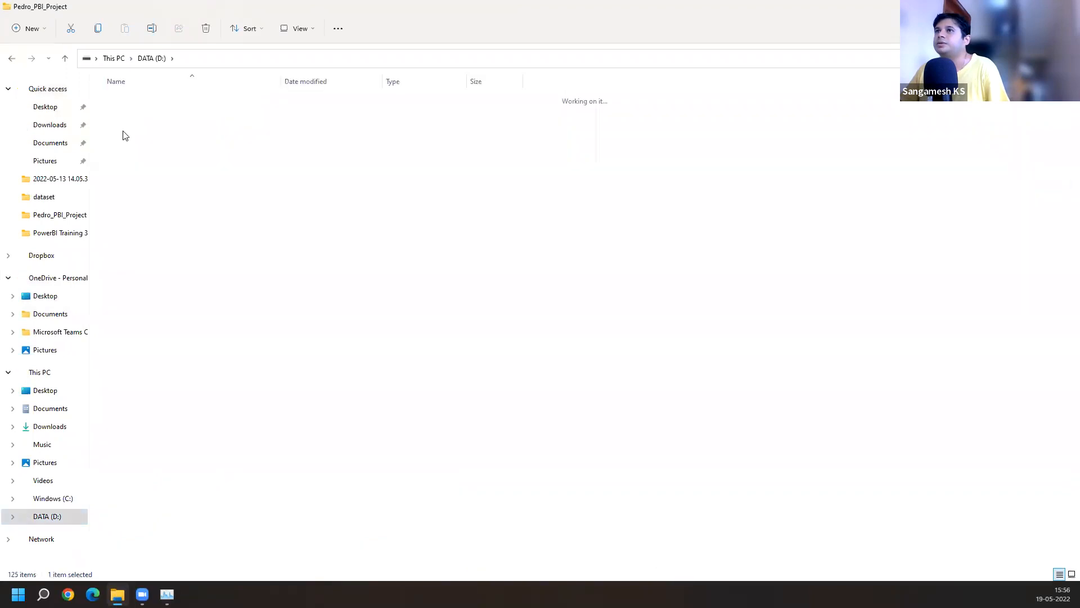
{"action": "double_click", "coordinate": [146, 174]}
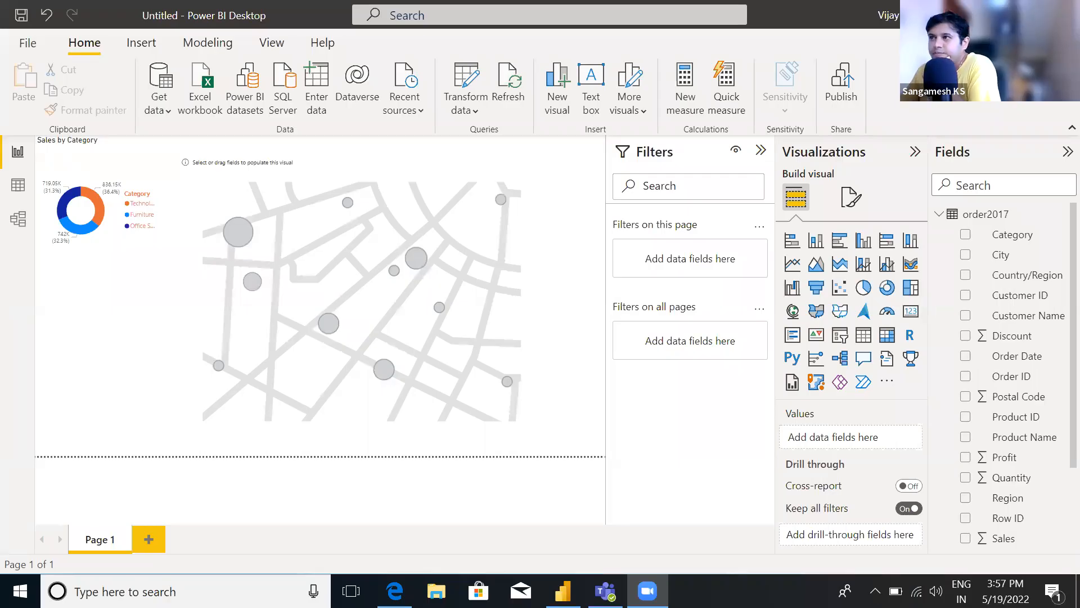
{"action": "left_click", "coordinate": [1001, 279]}
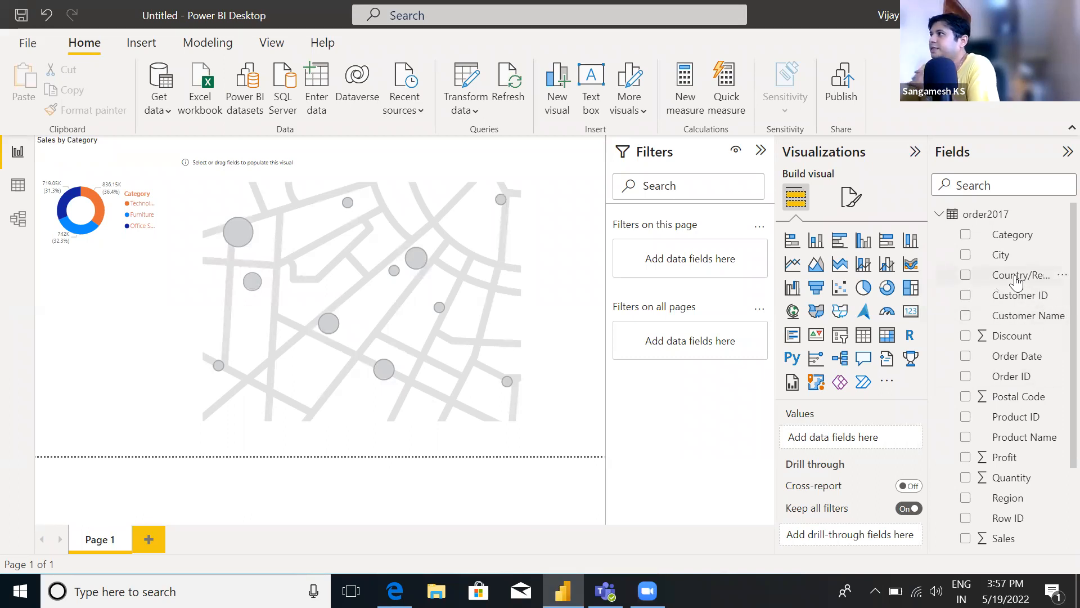
Create a hierarchy from the Country/Region field of the order2017 table
{"action": "left_click", "coordinate": [1016, 281]}
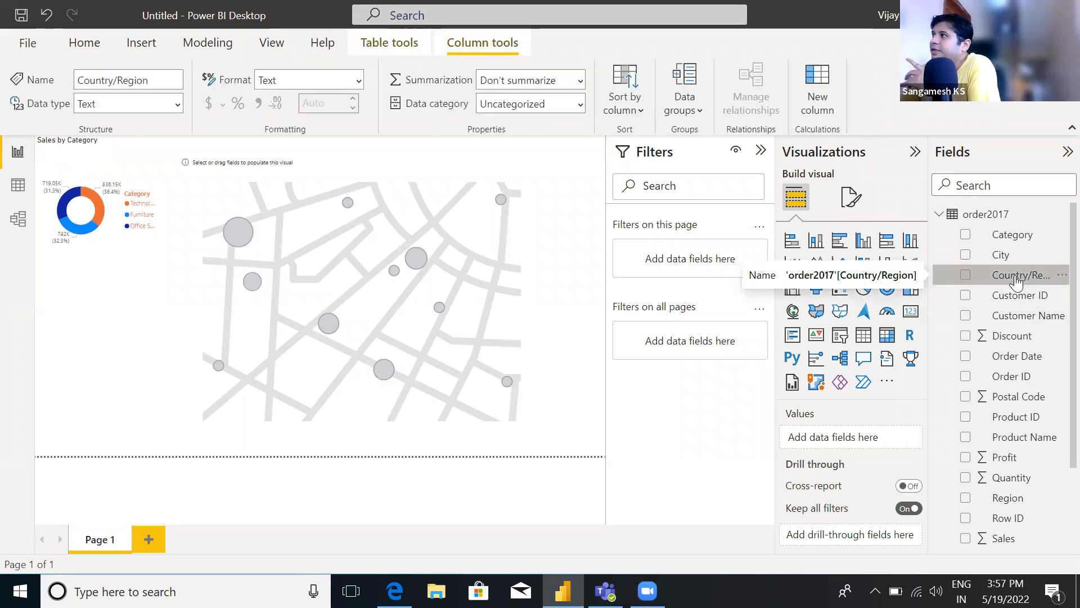
{"action": "left_click", "coordinate": [1061, 279]}
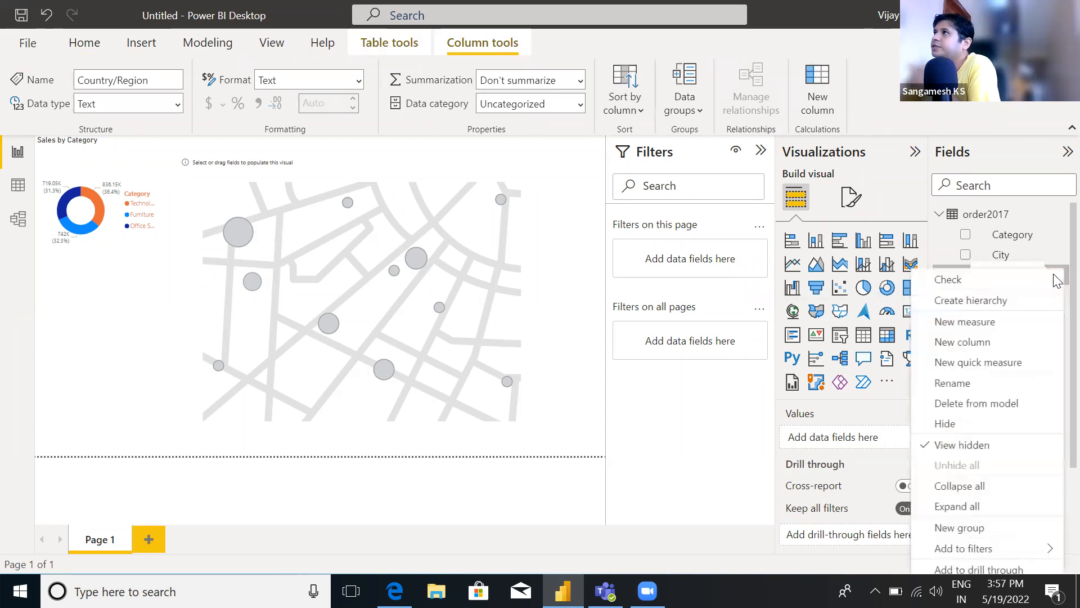
{"action": "left_click", "coordinate": [1024, 303]}
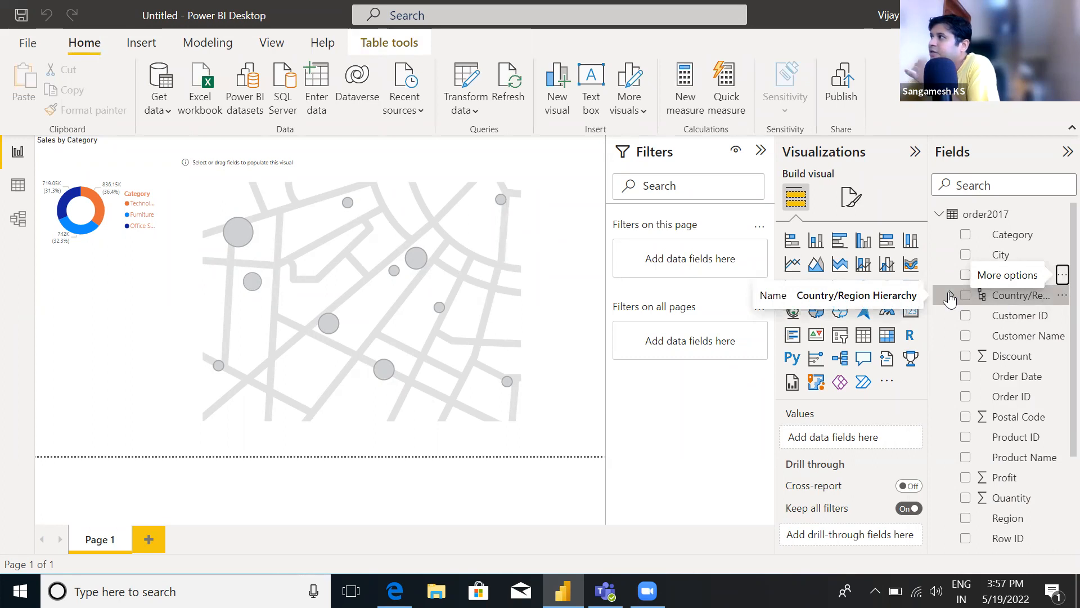
{"action": "left_click", "coordinate": [1061, 295]}
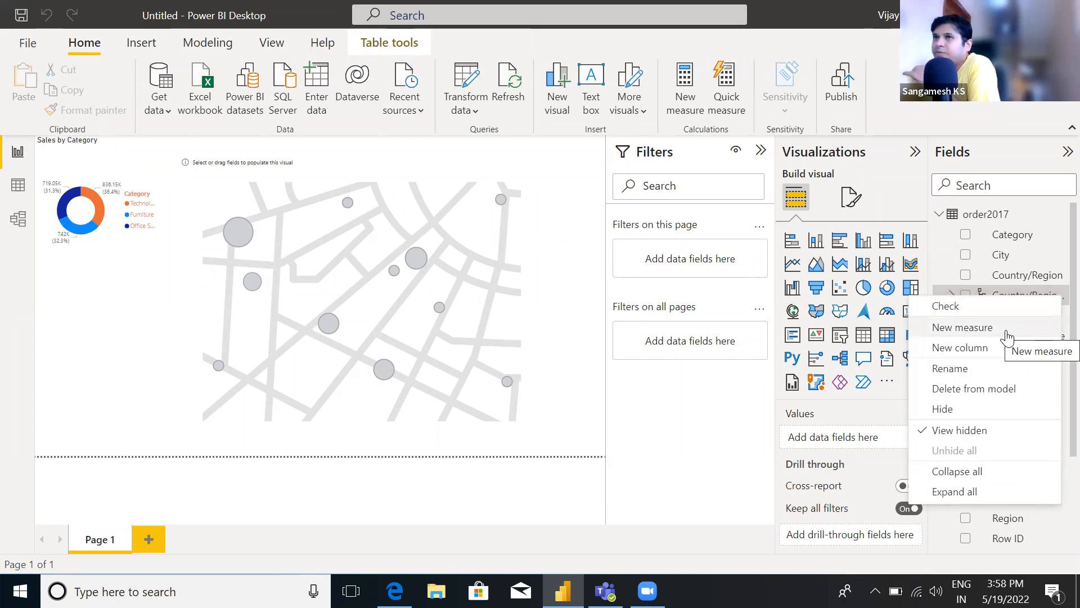
{"action": "left_click", "coordinate": [1057, 278]}
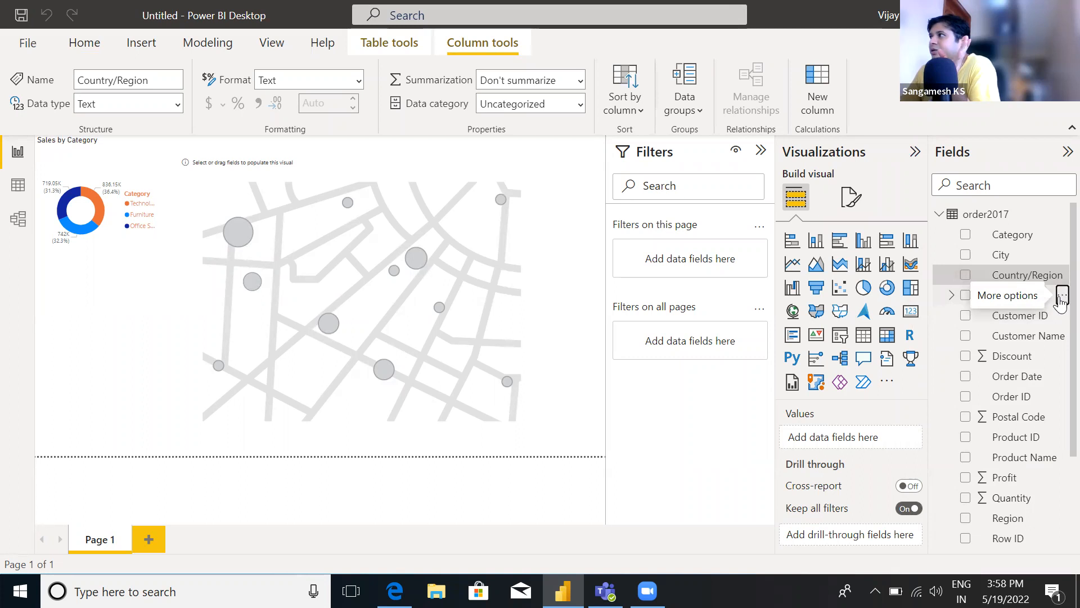
{"action": "left_click", "coordinate": [1061, 296]}
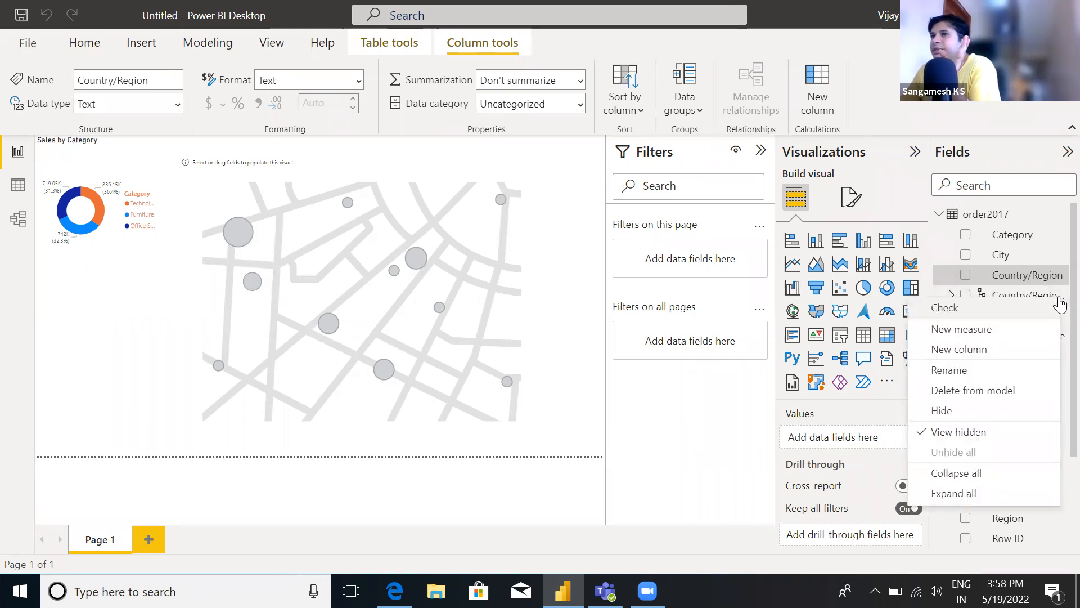
{"action": "left_click", "coordinate": [947, 294]}
{"action": "left_click", "coordinate": [947, 295]}
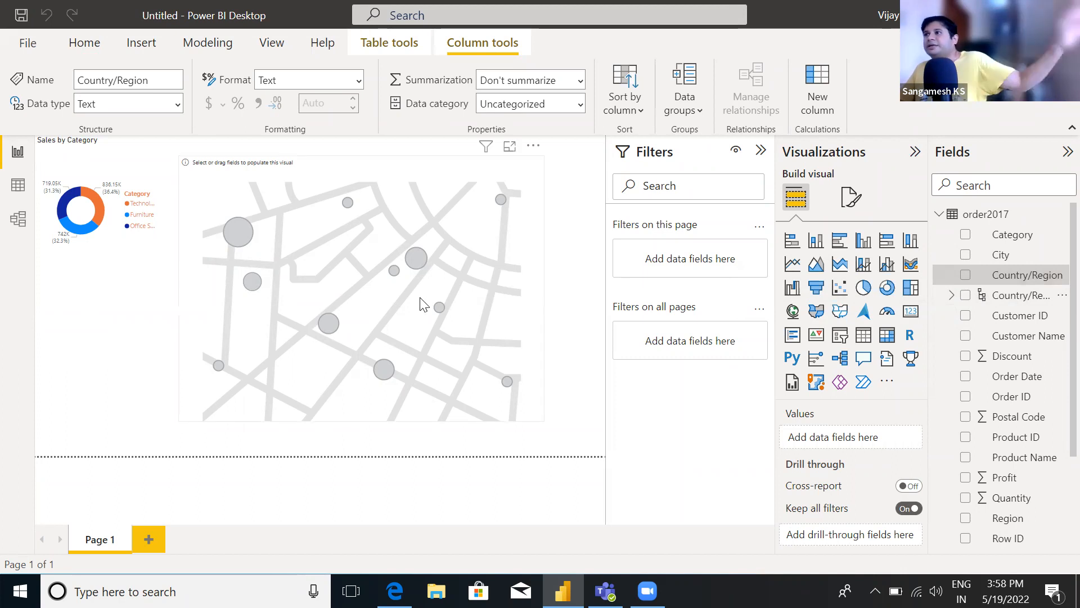
In Model view, examine the Country/Region Hierarchy's properties and the columns that can be added as levels
{"action": "left_click", "coordinate": [23, 211]}
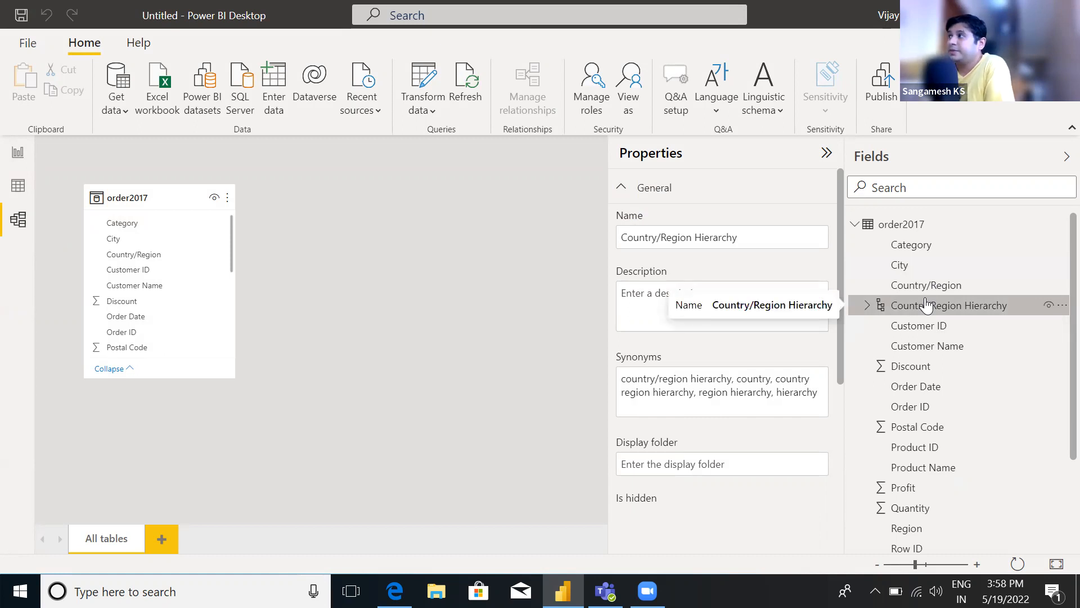
{"action": "right_click", "coordinate": [972, 313]}
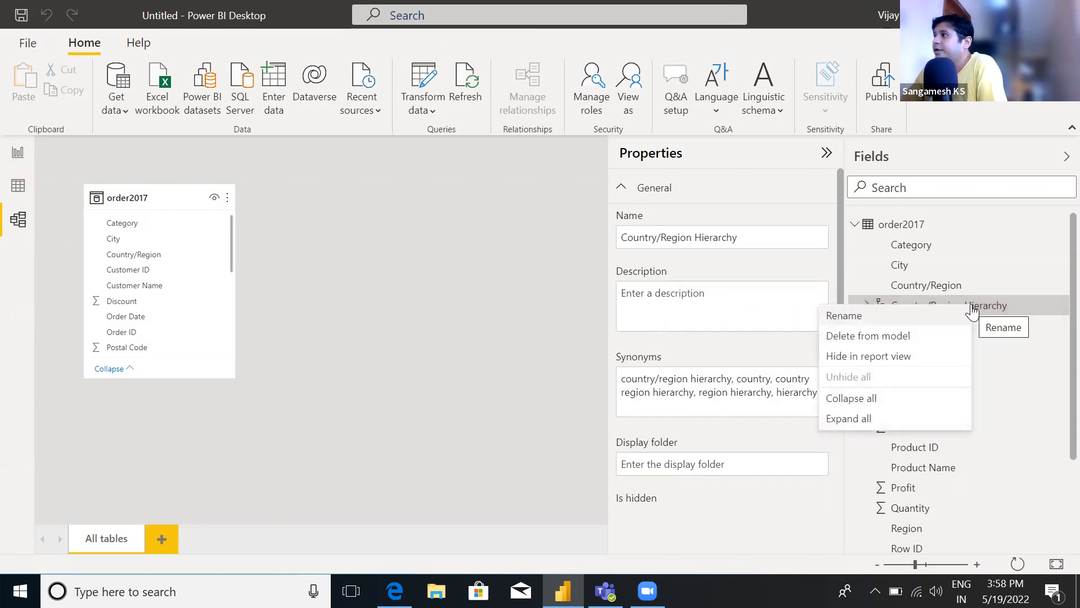
{"action": "left_click", "coordinate": [995, 310]}
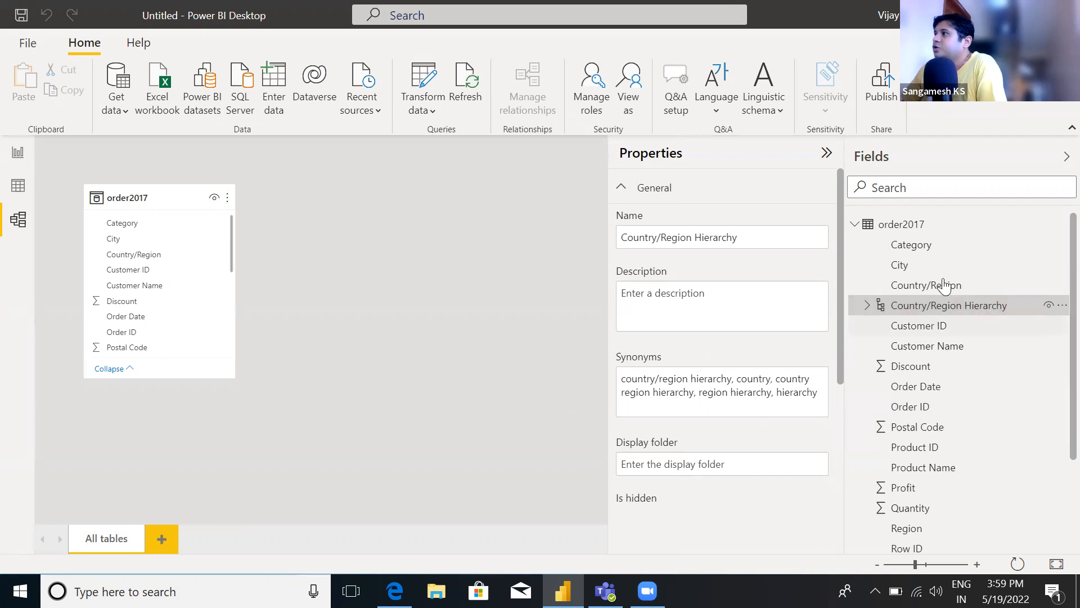
{"action": "left_click", "coordinate": [893, 225]}
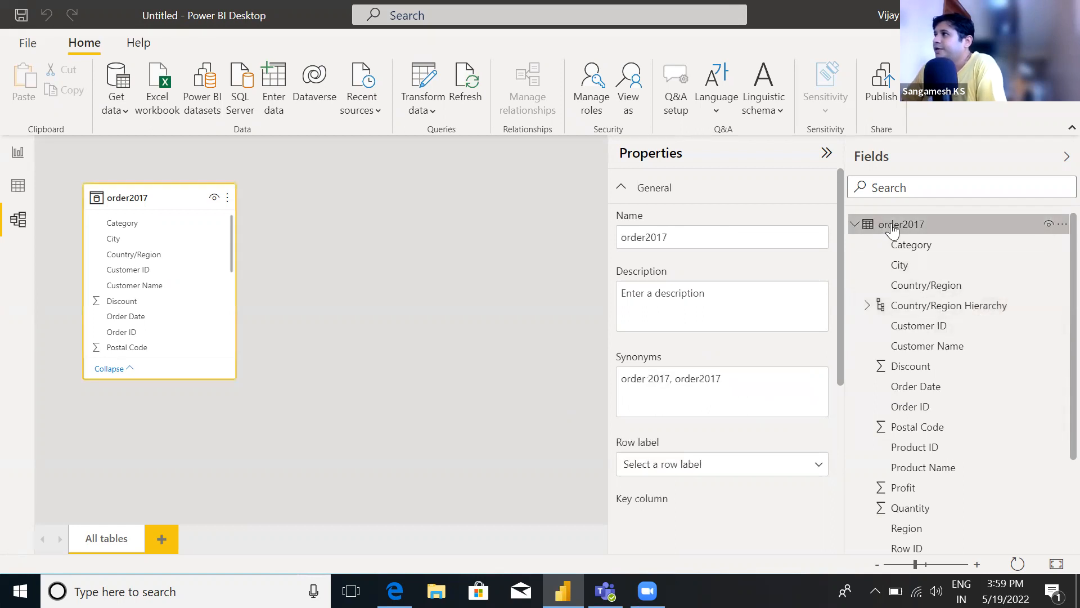
{"action": "left_click", "coordinate": [927, 307]}
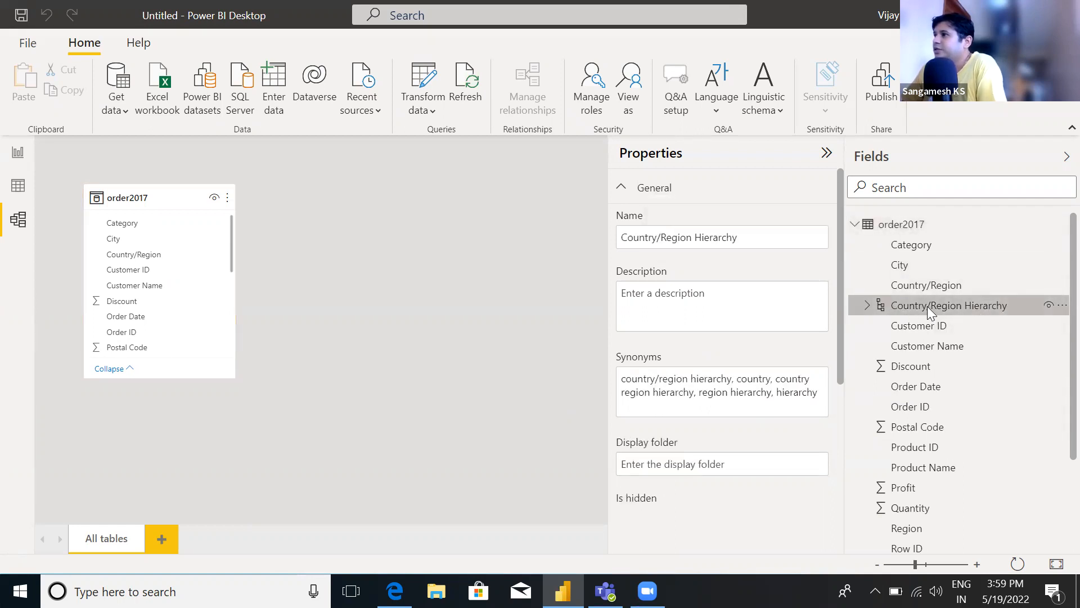
{"action": "left_click_drag", "start_coordinate": [839, 266], "coordinate": [845, 422]}
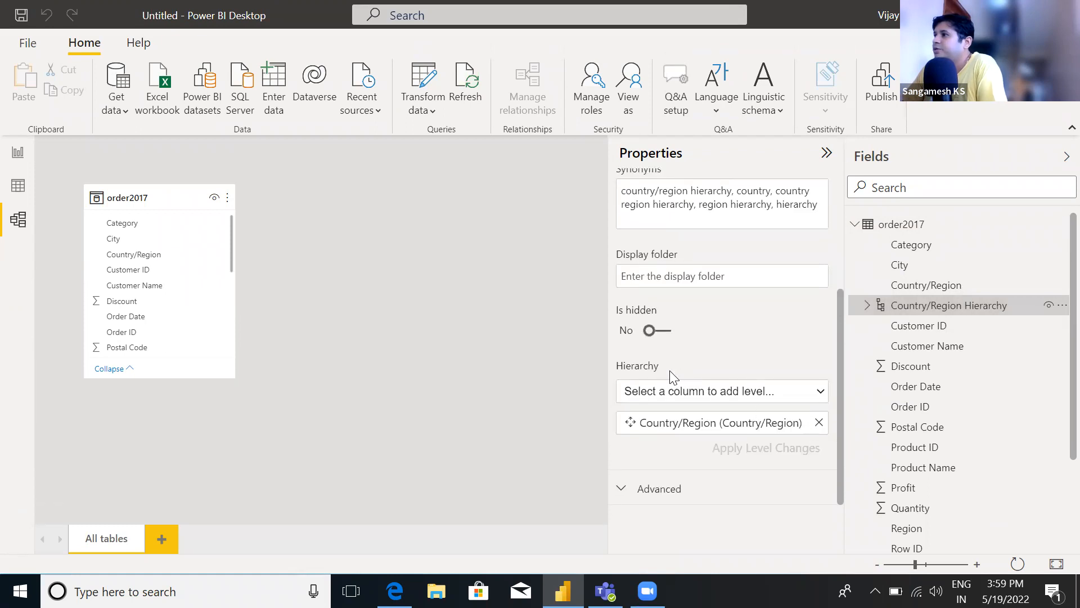
{"action": "left_click", "coordinate": [735, 395]}
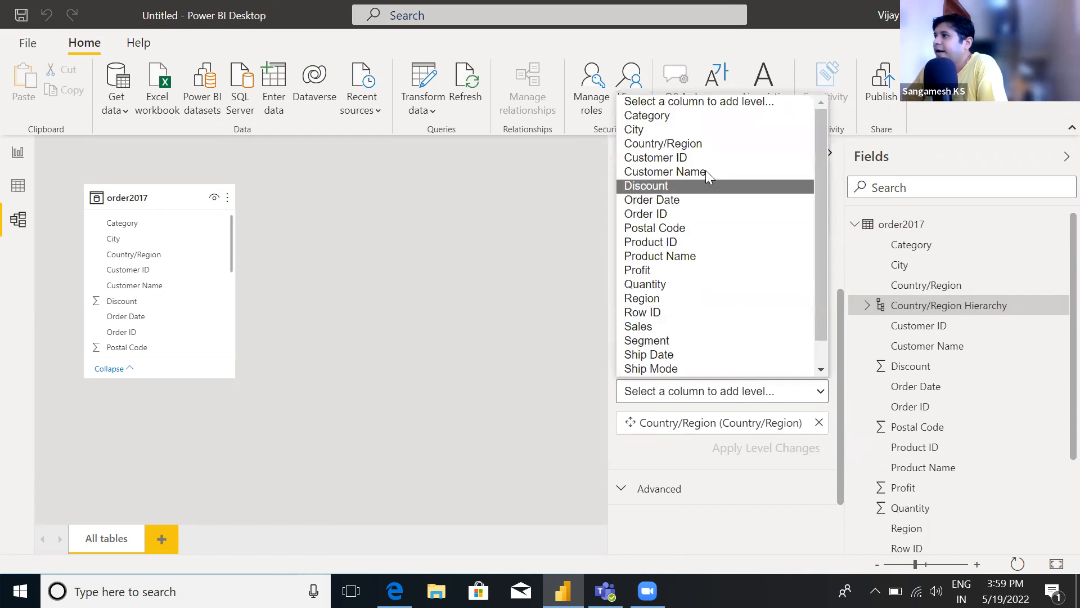
{"action": "left_click", "coordinate": [479, 361]}
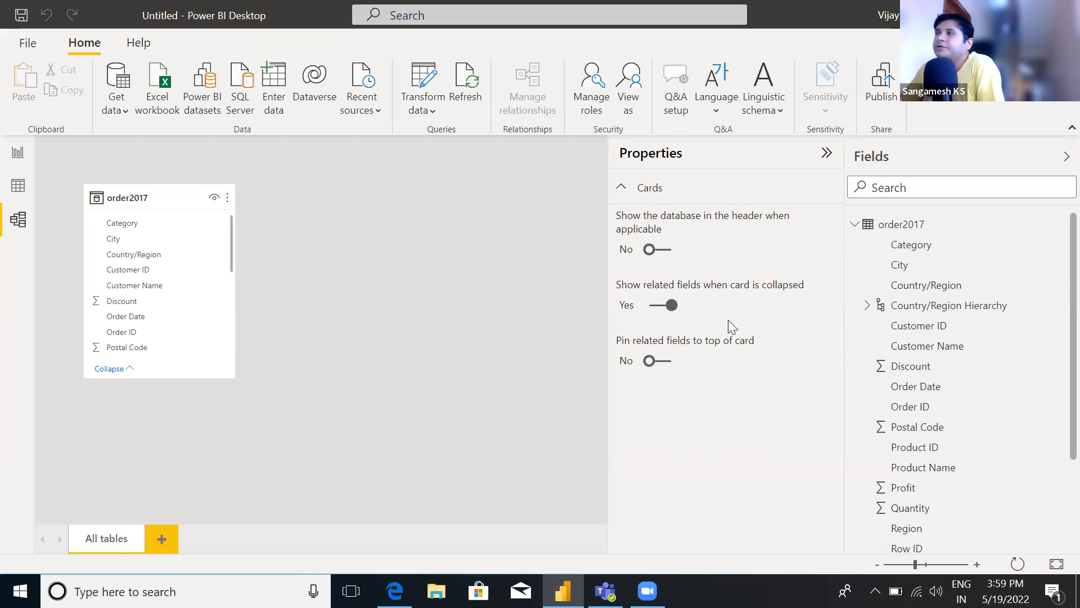
Try to add Region, State and City as levels below Country/Region in the Country/Region Hierarchy
{"action": "left_click", "coordinate": [920, 306]}
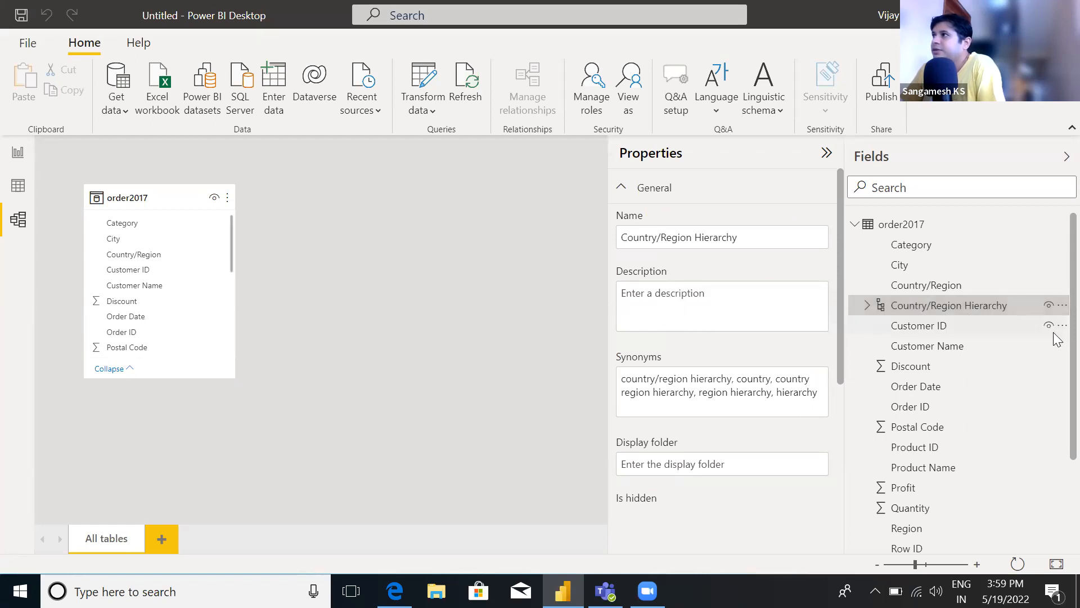
{"action": "left_click_drag", "start_coordinate": [841, 361], "coordinate": [826, 468]}
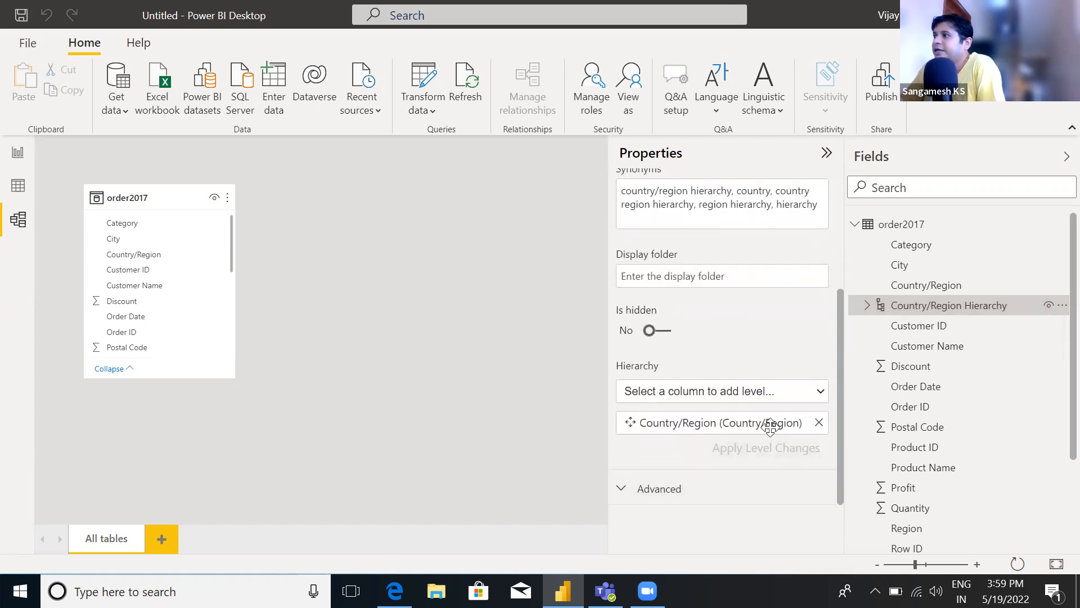
{"action": "left_click", "coordinate": [819, 393]}
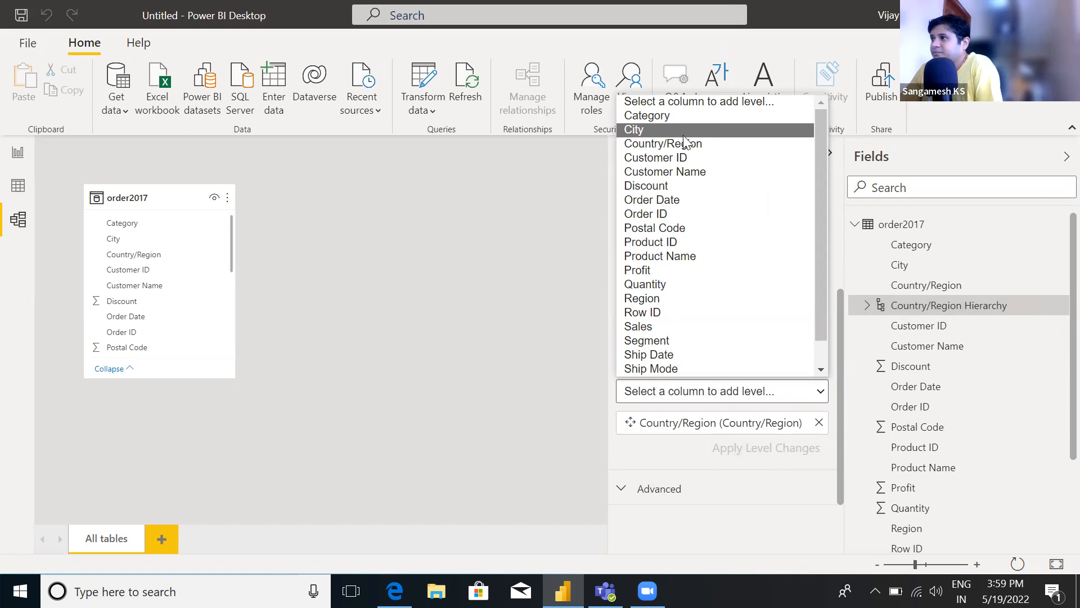
{"action": "left_click", "coordinate": [670, 298]}
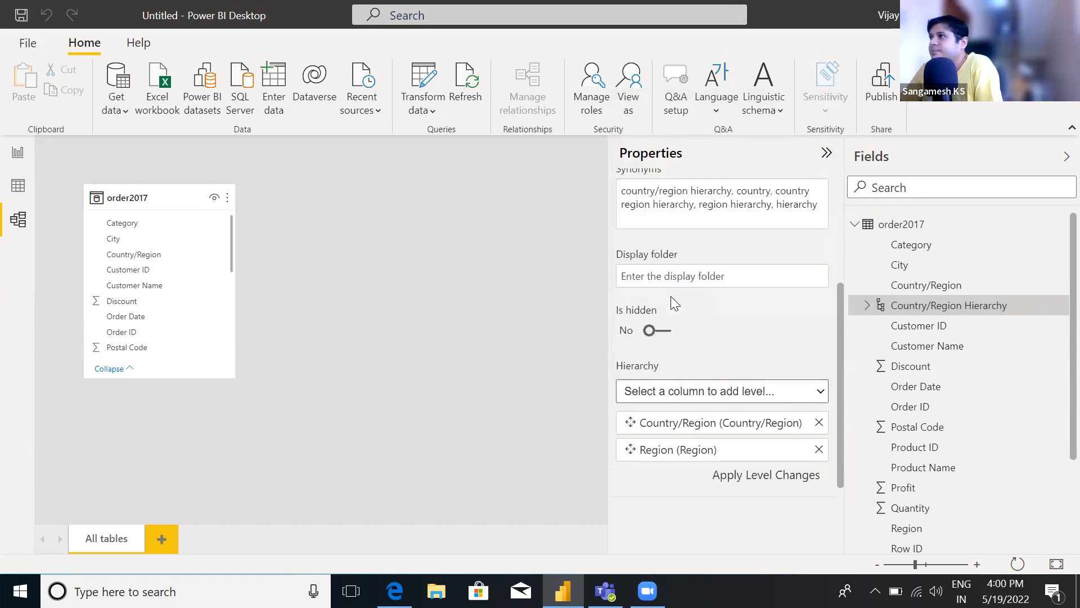
{"action": "left_click", "coordinate": [821, 392]}
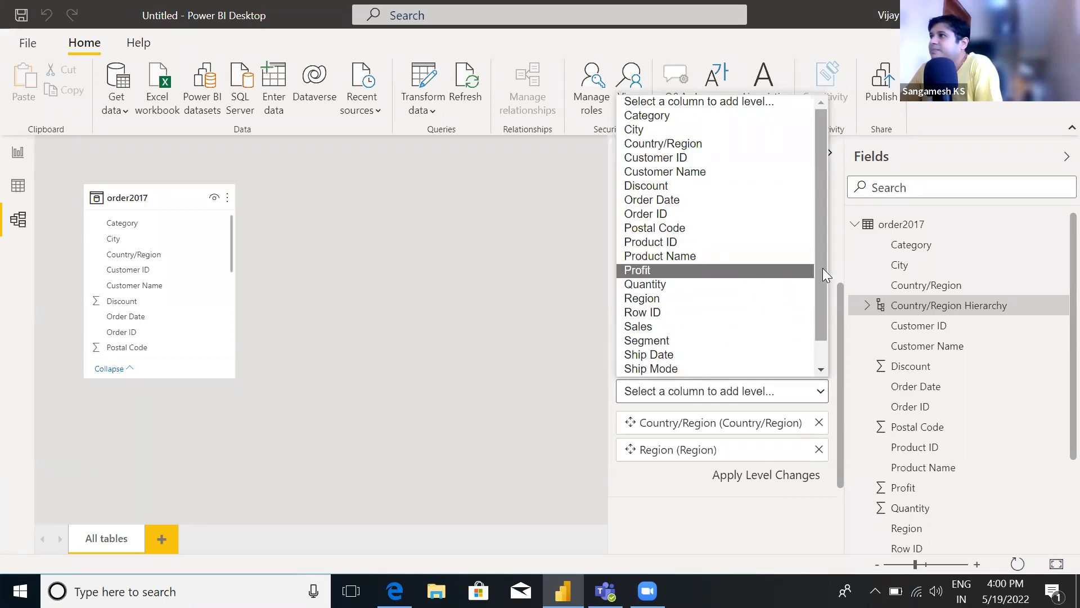
{"action": "left_click_drag", "start_coordinate": [818, 292], "coordinate": [816, 331]}
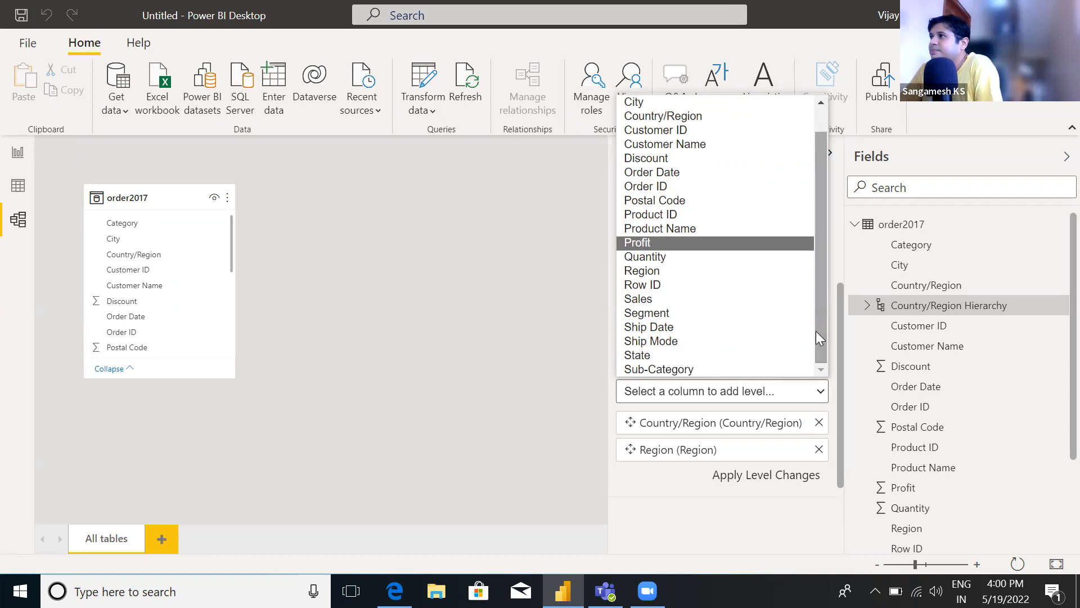
{"action": "left_click", "coordinate": [712, 357]}
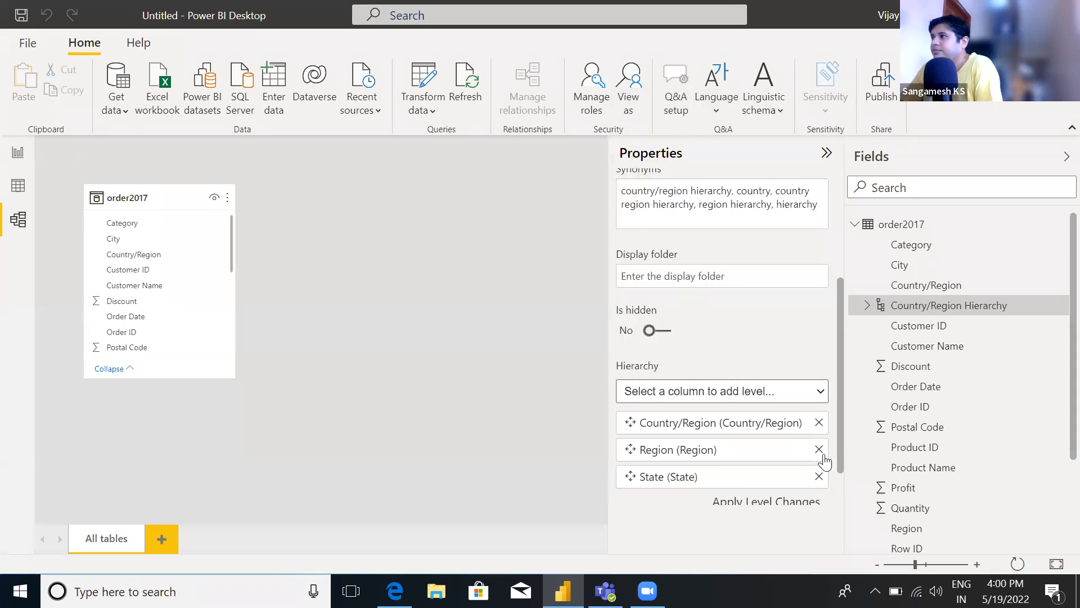
{"action": "left_click", "coordinate": [822, 395]}
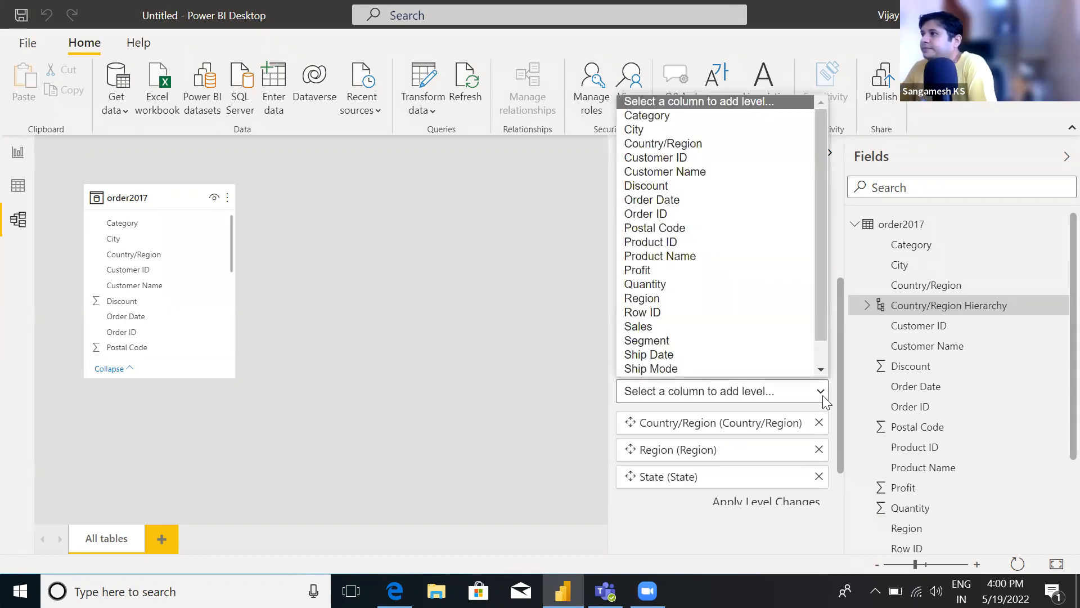
{"action": "left_click", "coordinate": [679, 131]}
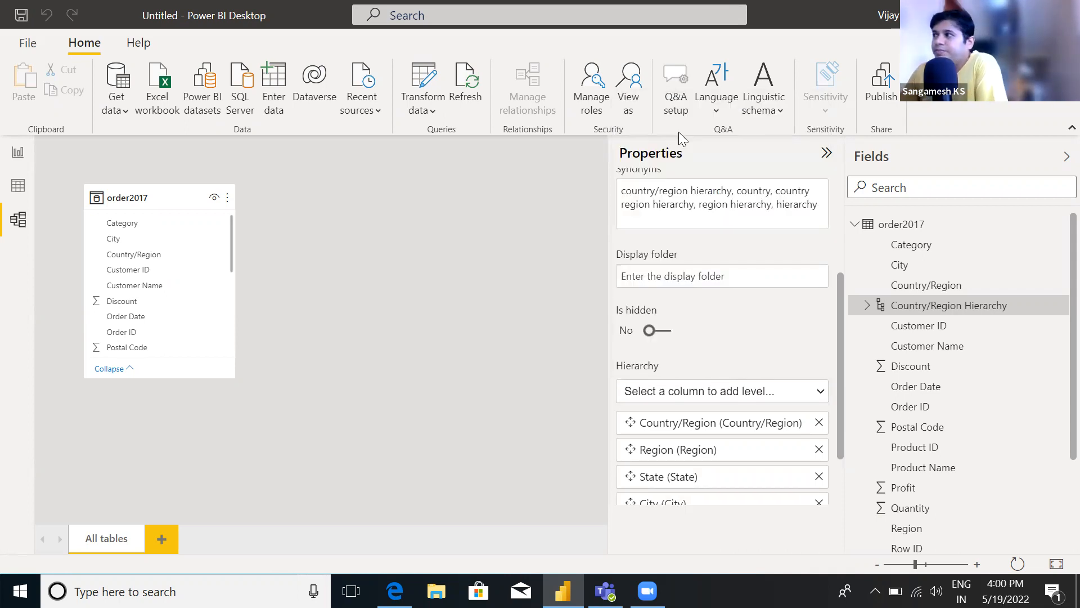
Check the remaining columns available as levels, and leave the hierarchy's properties without applying the level changes
{"action": "left_click_drag", "start_coordinate": [840, 384], "coordinate": [840, 424]}
{"action": "left_click", "coordinate": [823, 321]}
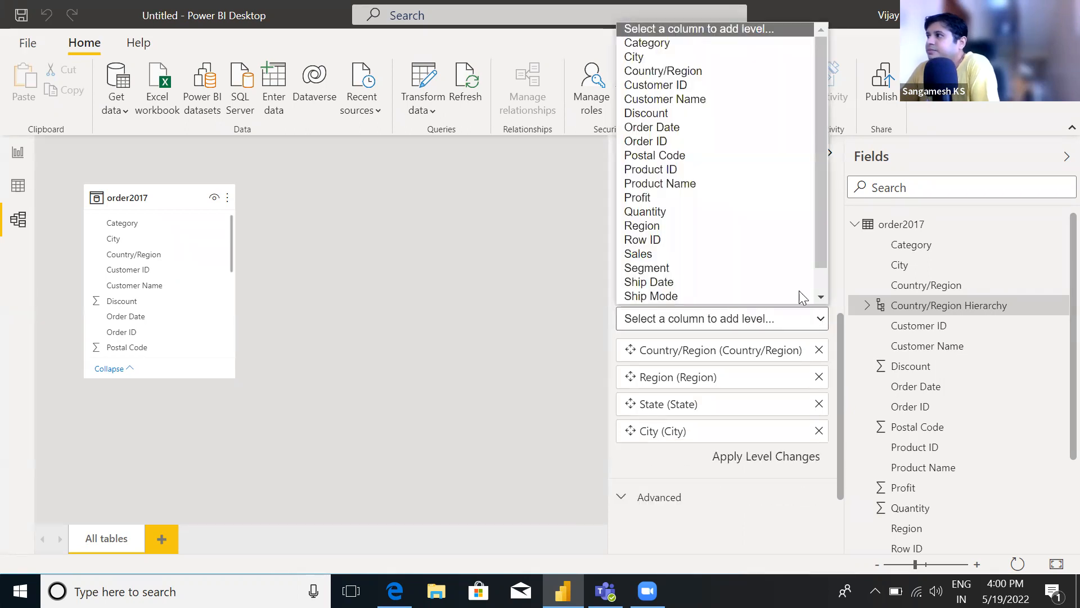
{"action": "left_click_drag", "start_coordinate": [817, 245], "coordinate": [824, 222]}
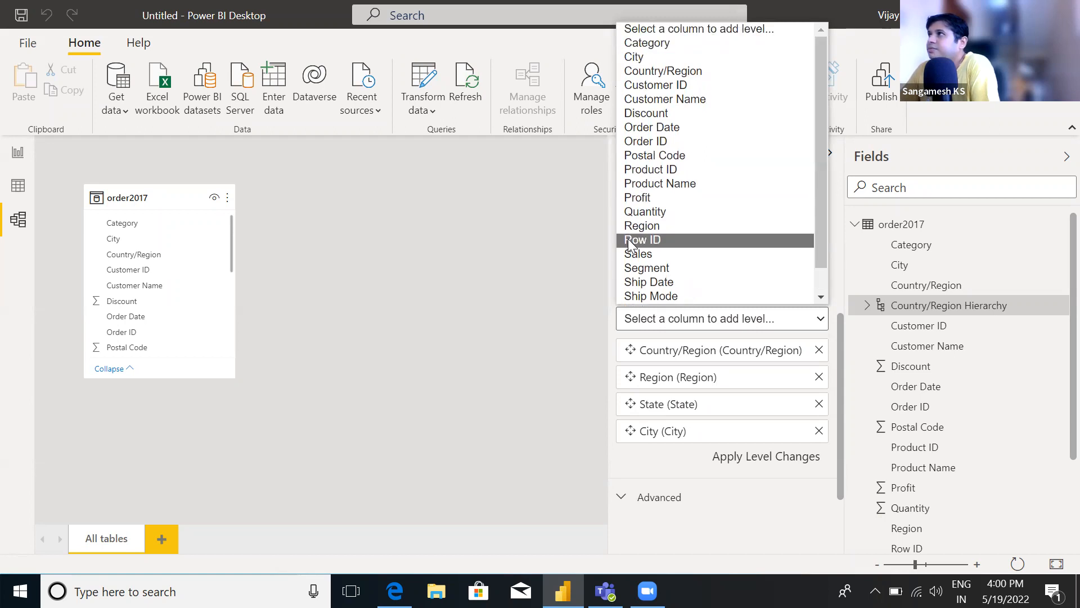
{"action": "left_click", "coordinate": [555, 277]}
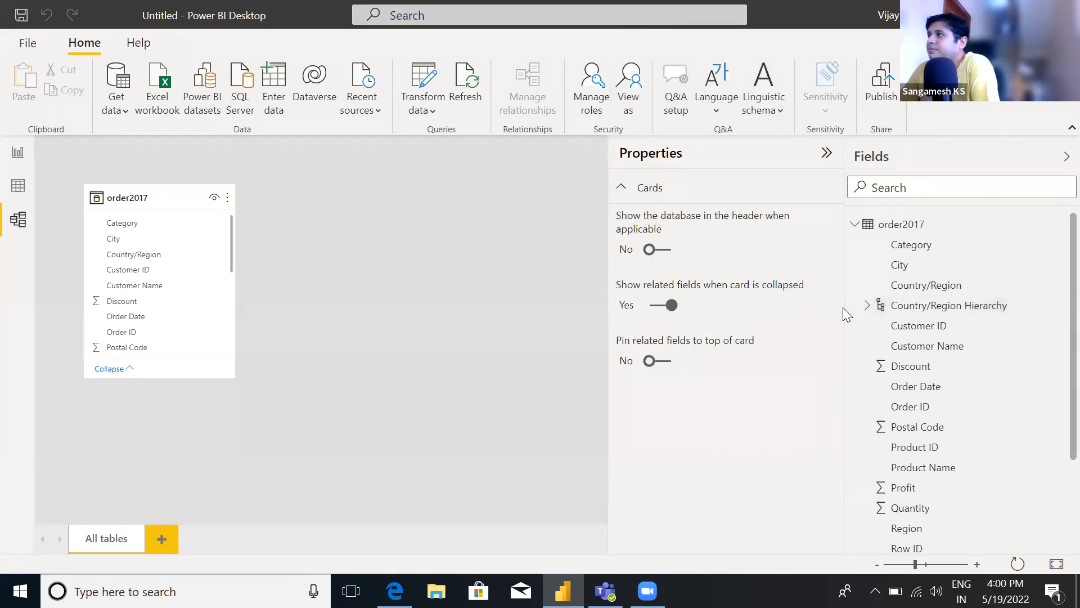
Add State and City as levels below Country/Region in the Country/Region Hierarchy
{"action": "left_click", "coordinate": [990, 311]}
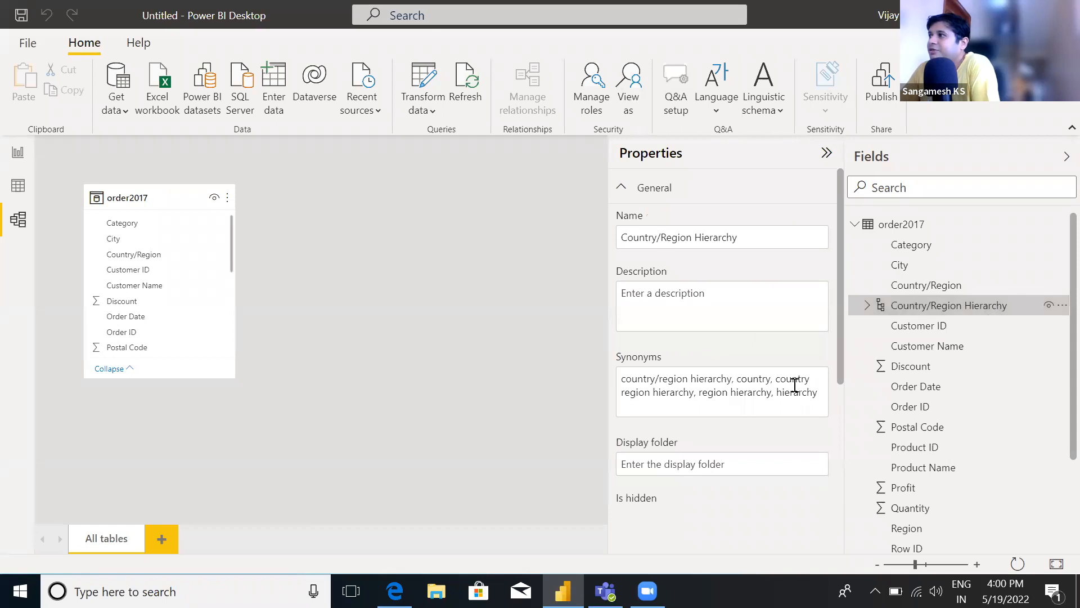
{"action": "left_click_drag", "start_coordinate": [840, 339], "coordinate": [847, 466]}
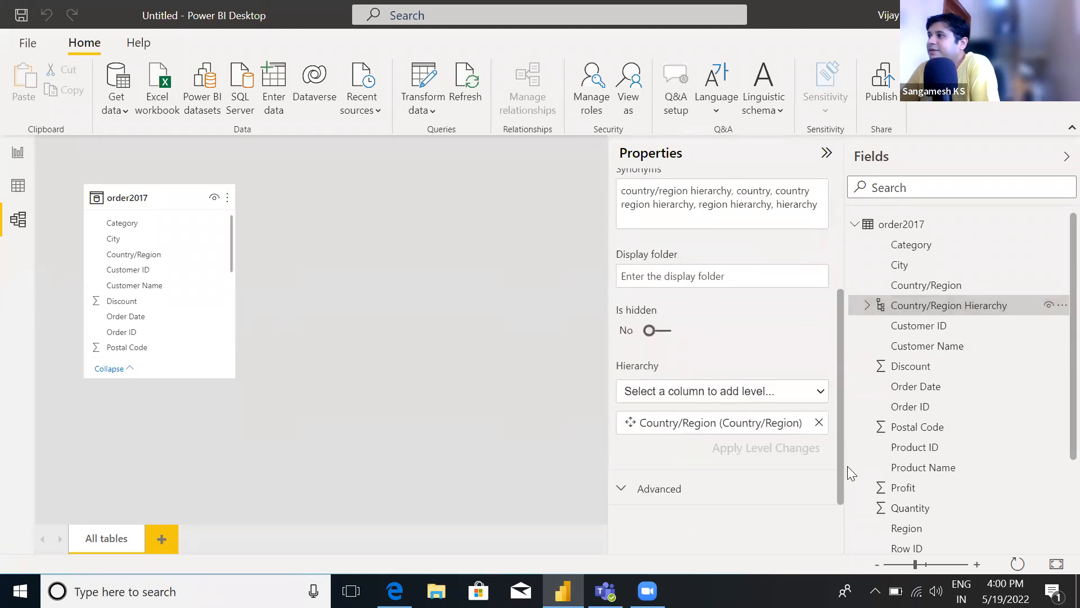
{"action": "left_click", "coordinate": [821, 391]}
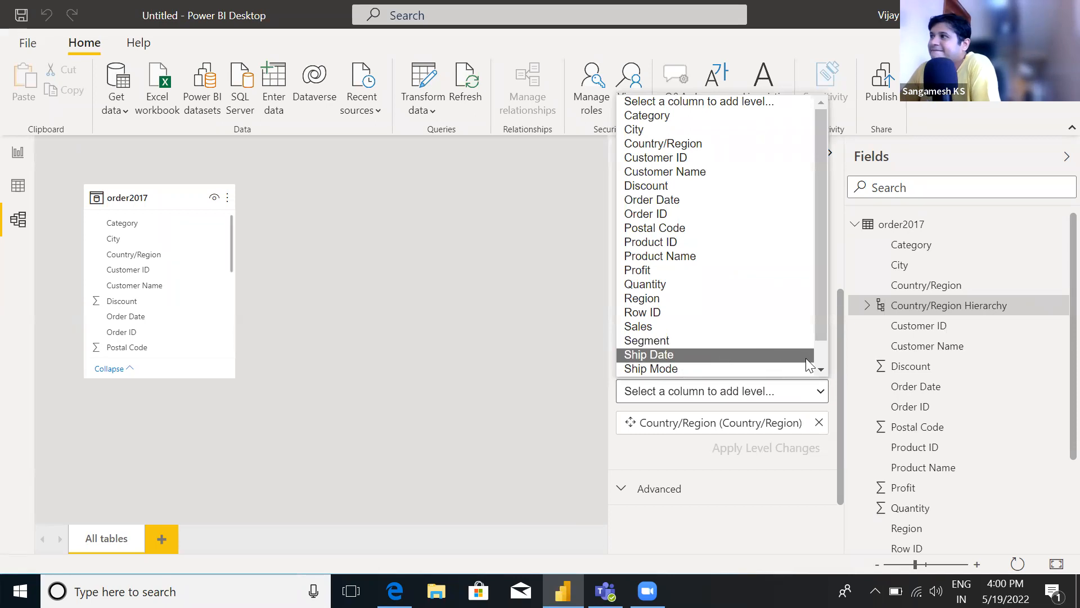
{"action": "scroll", "coordinate": [823, 355], "scroll_direction": "down", "scroll_amount": 1}
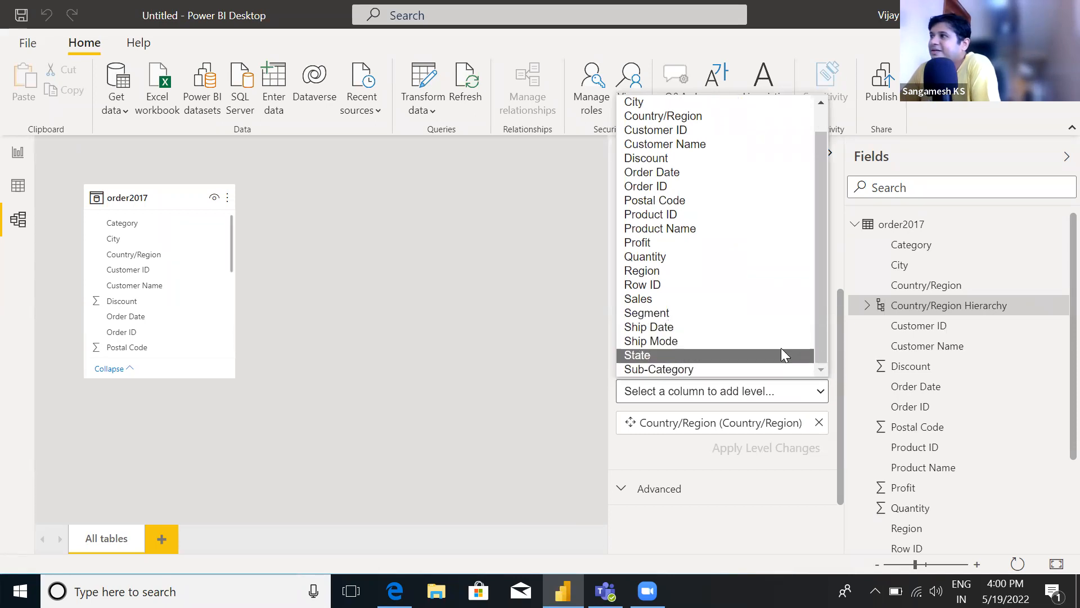
{"action": "left_click", "coordinate": [782, 355]}
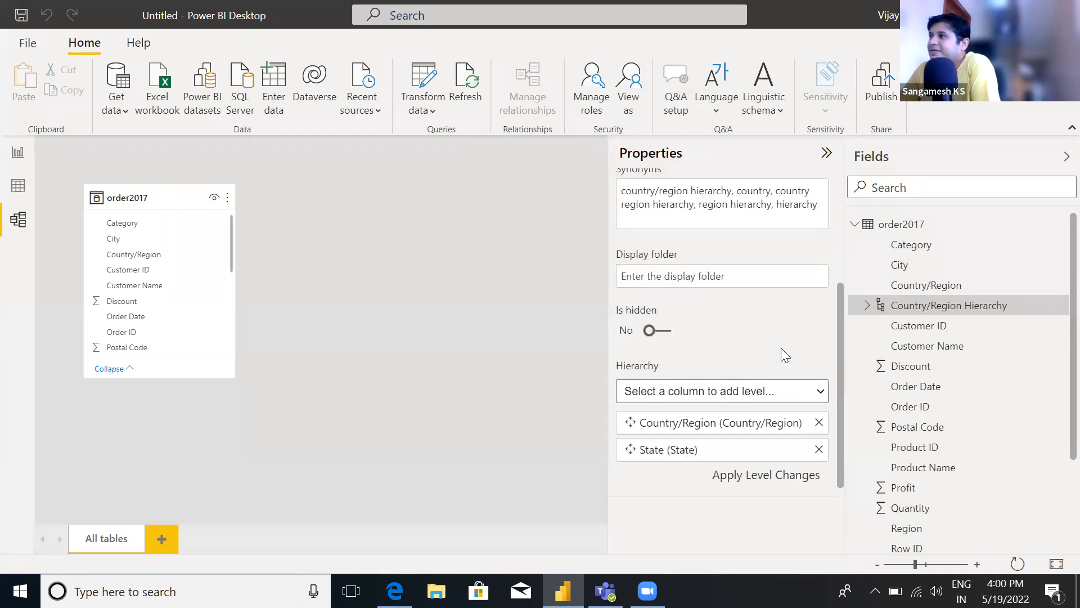
{"action": "left_click", "coordinate": [819, 394]}
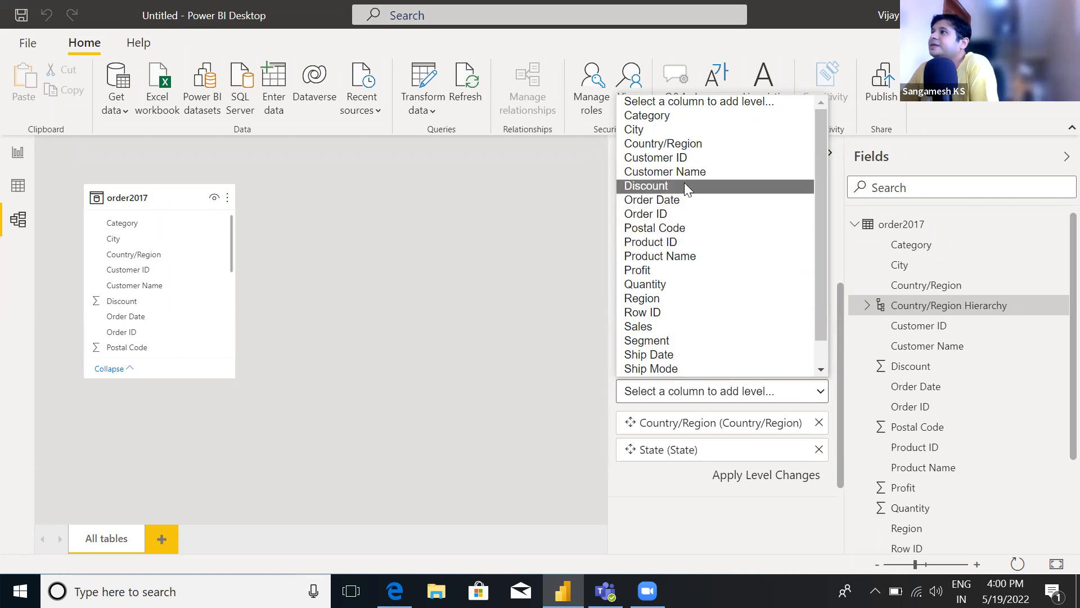
{"action": "left_click", "coordinate": [678, 130]}
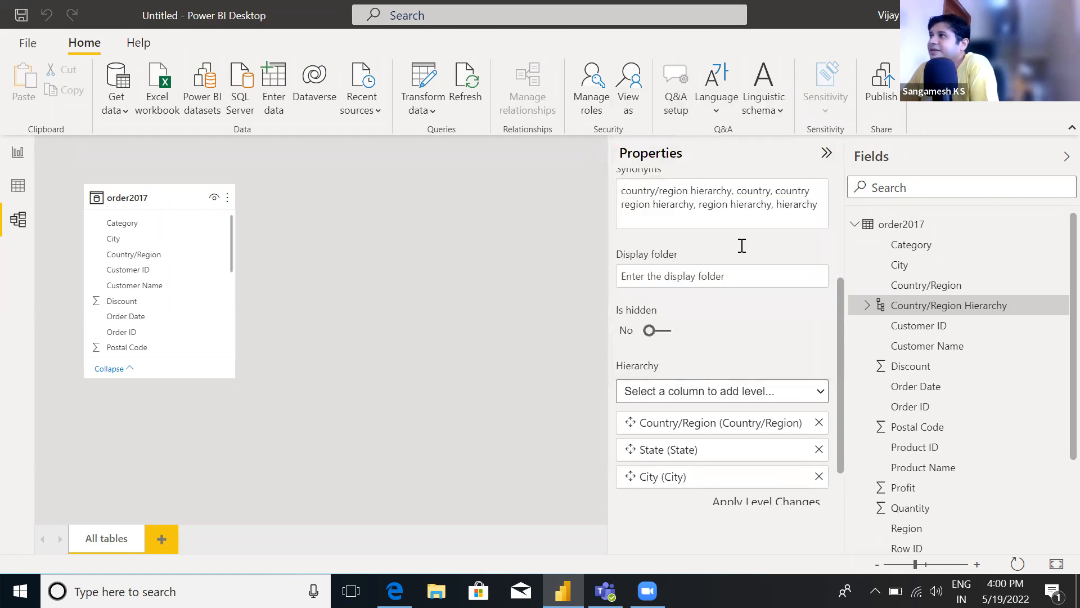
Add a Region level to the hierarchy, place it directly below Country/Region, and apply the level changes
{"action": "left_click", "coordinate": [820, 390]}
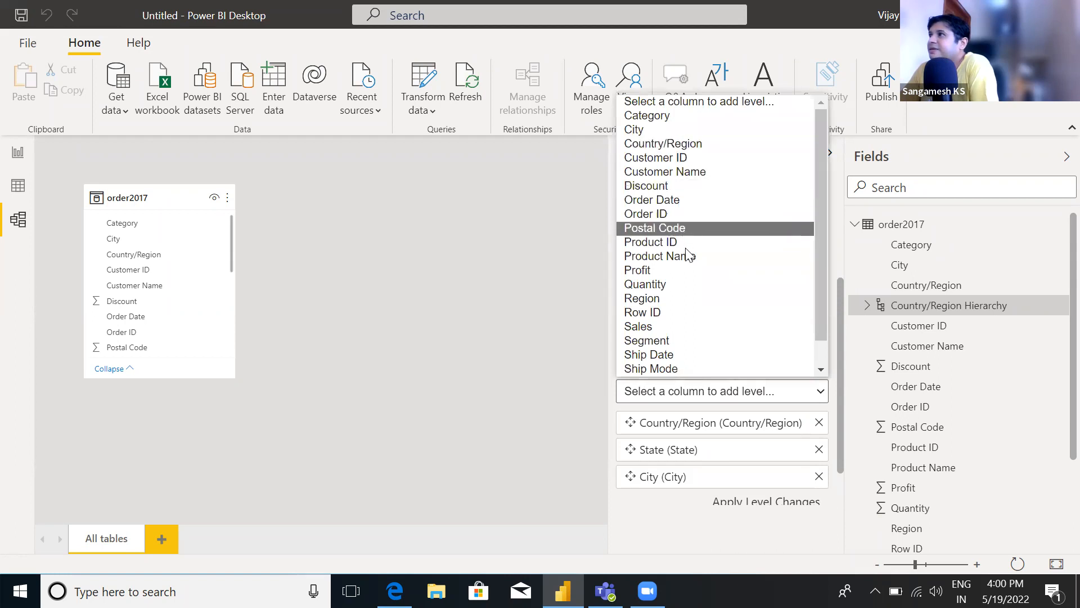
{"action": "left_click_drag", "start_coordinate": [821, 299], "coordinate": [821, 336]}
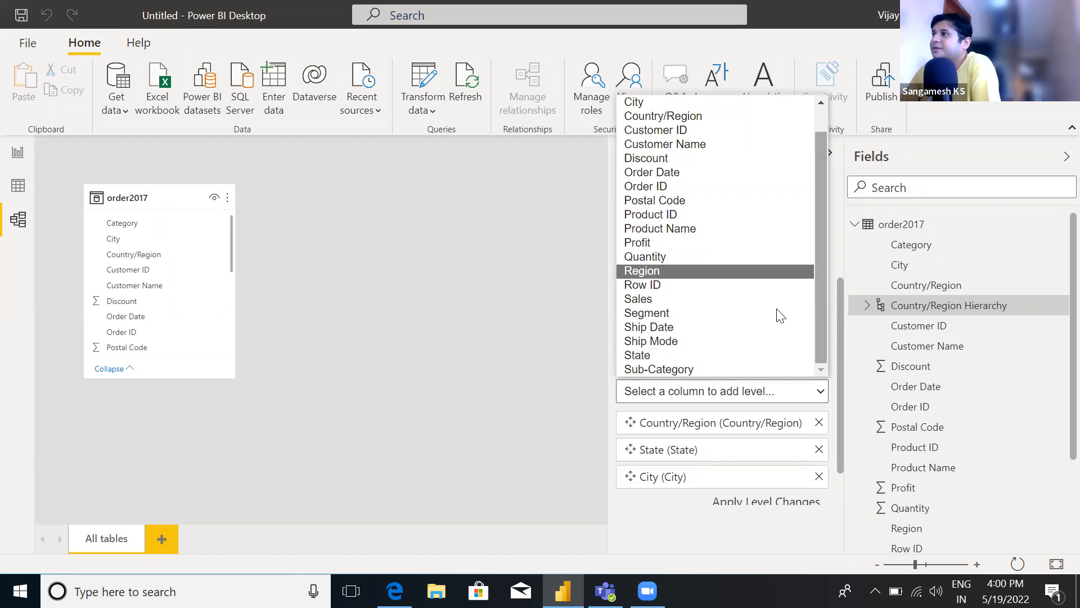
{"action": "left_click", "coordinate": [736, 271]}
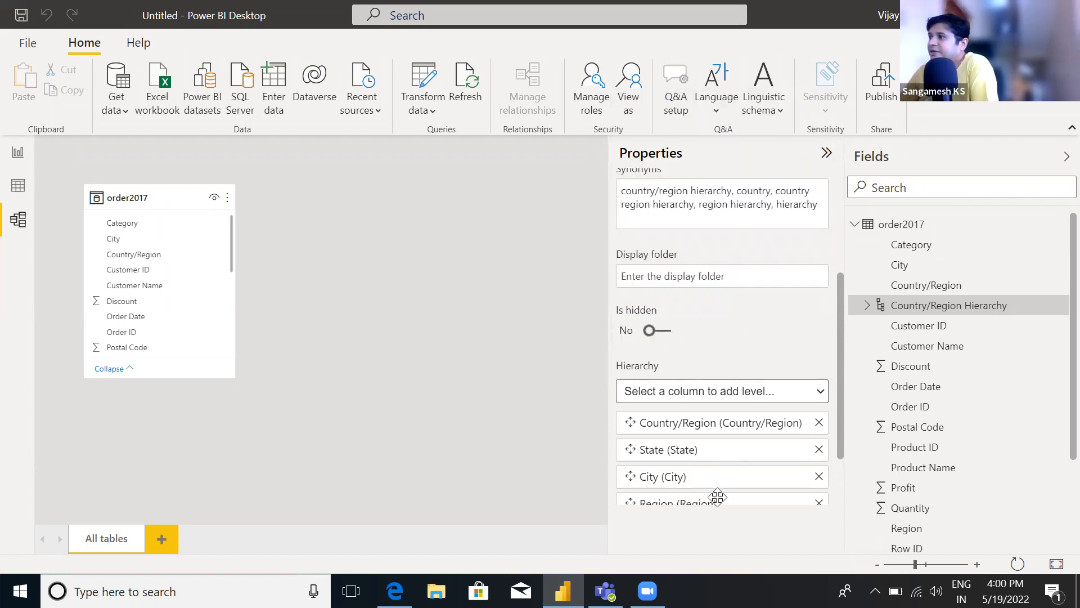
{"action": "left_click_drag", "start_coordinate": [717, 499], "coordinate": [721, 427]}
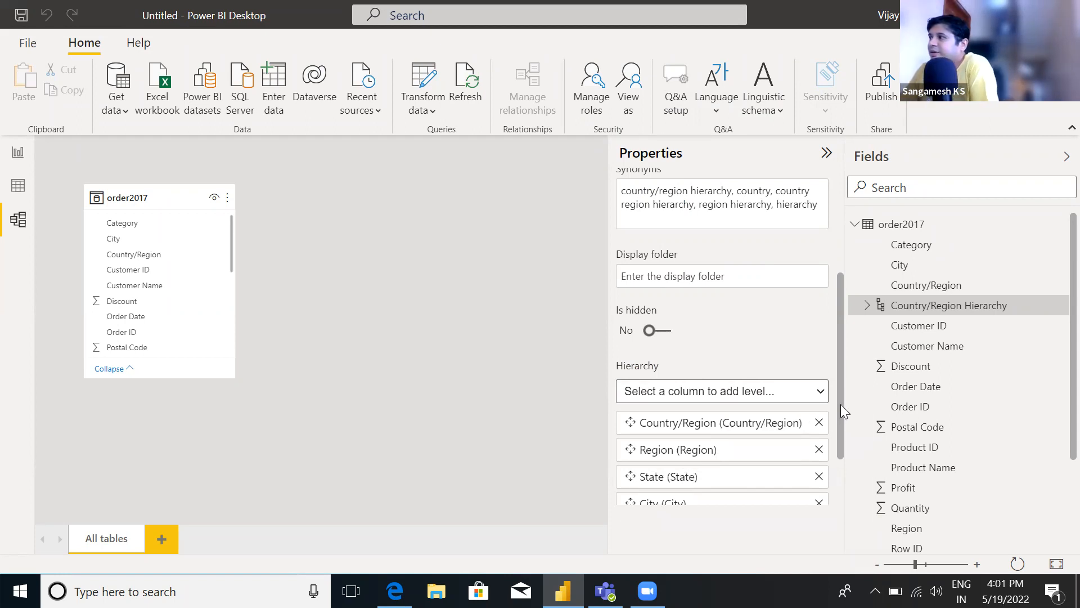
{"action": "left_click_drag", "start_coordinate": [841, 403], "coordinate": [840, 473]}
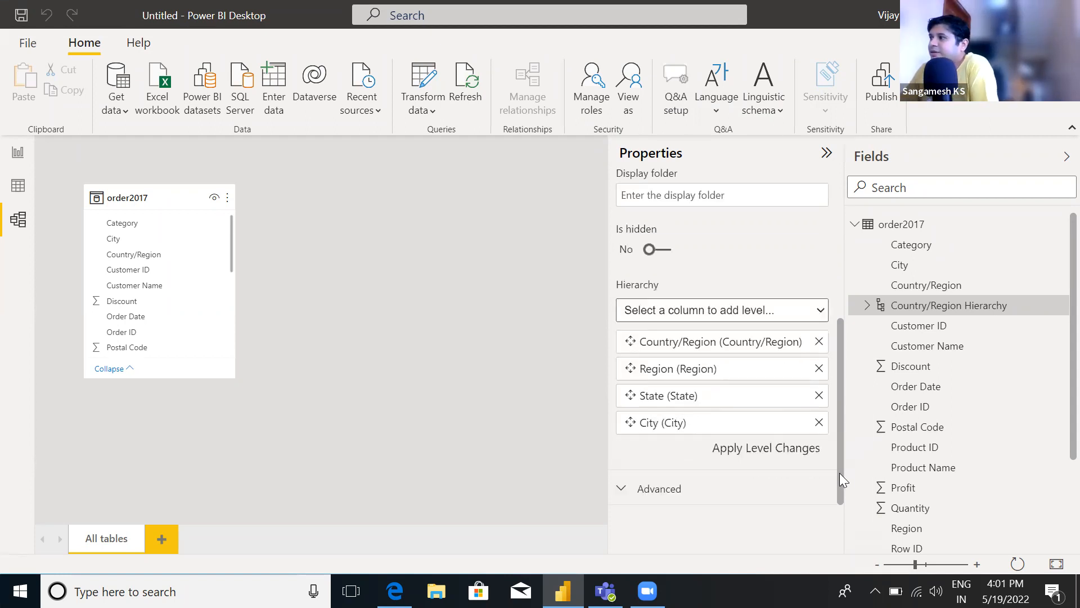
{"action": "left_click", "coordinate": [785, 454]}
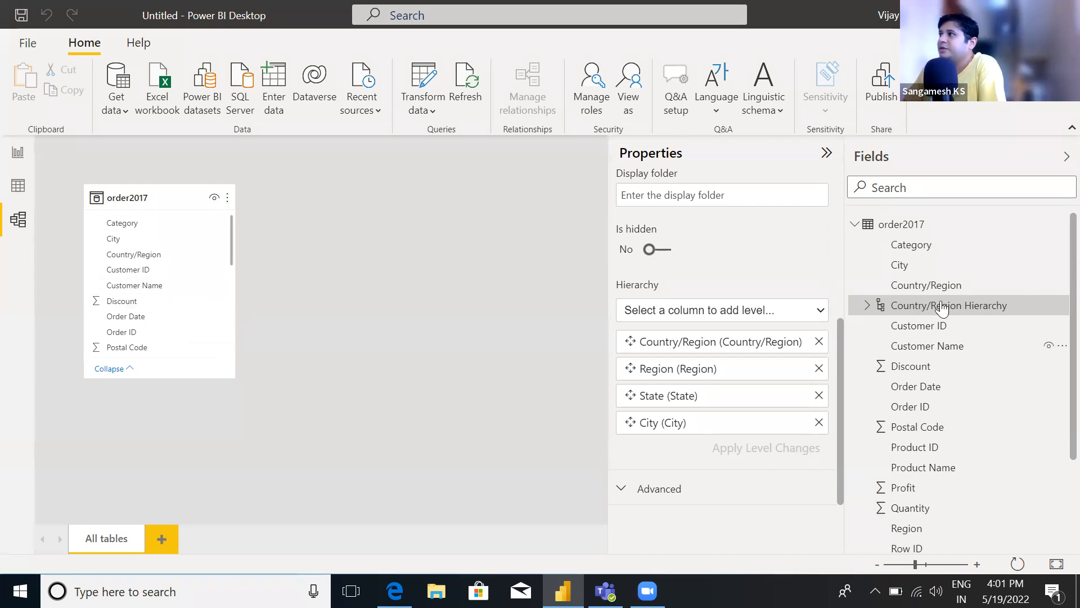
Check the hierarchy's levels, return to Report view, and select the Country/Region level of the Country/Region Hierarchy
{"action": "left_click", "coordinate": [866, 308]}
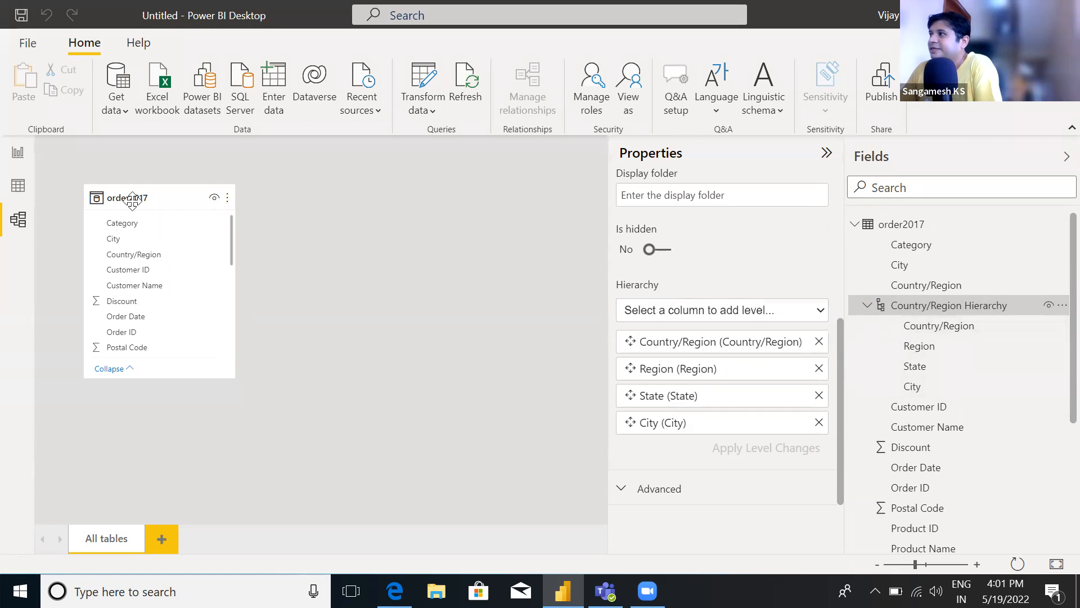
{"action": "left_click", "coordinate": [18, 187]}
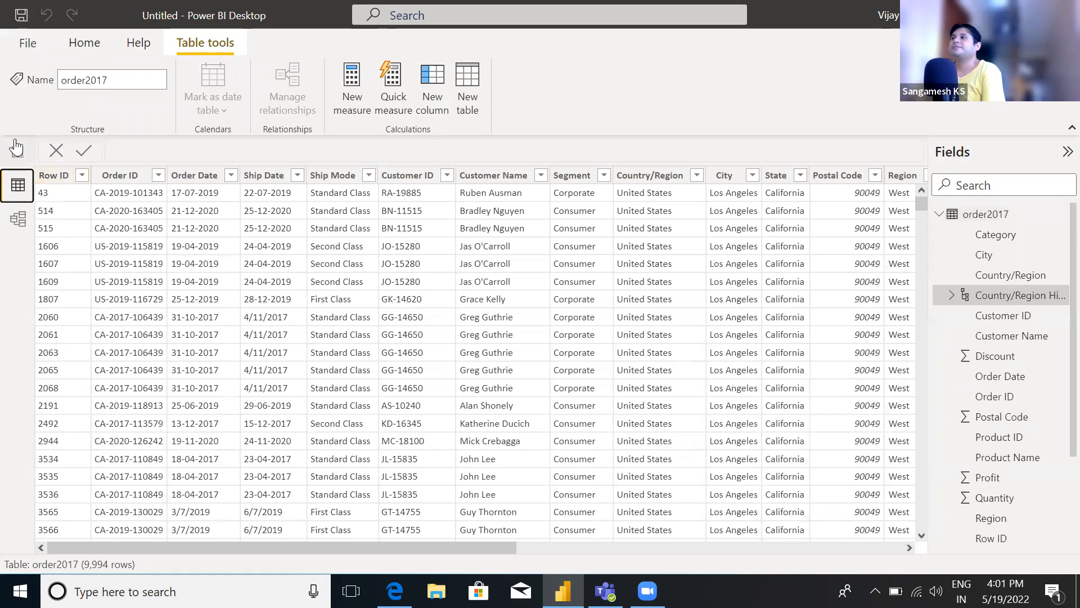
{"action": "left_click", "coordinate": [18, 152]}
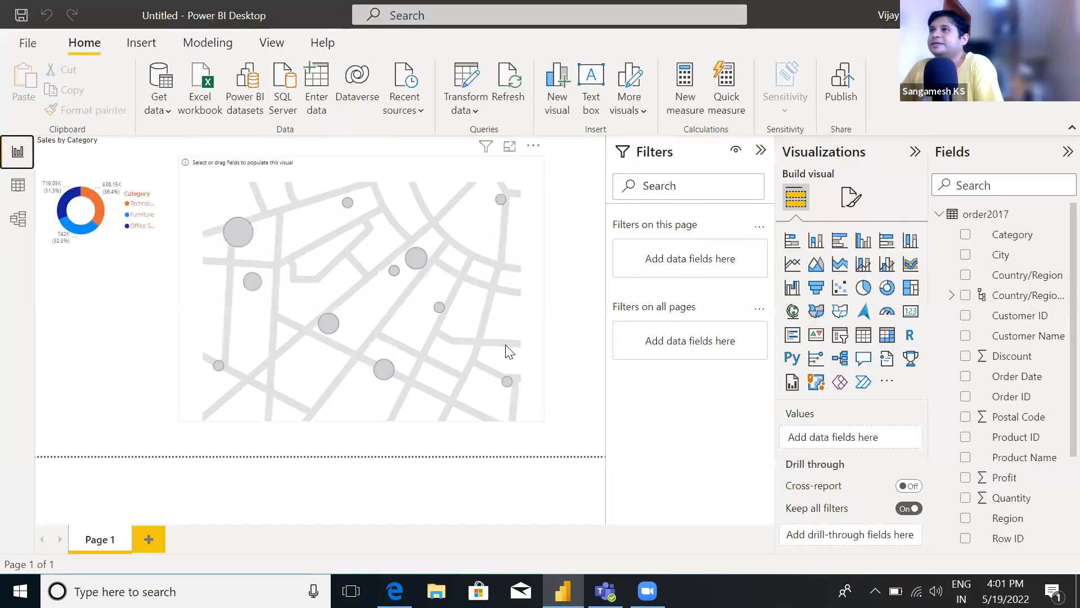
{"action": "left_click", "coordinate": [951, 295]}
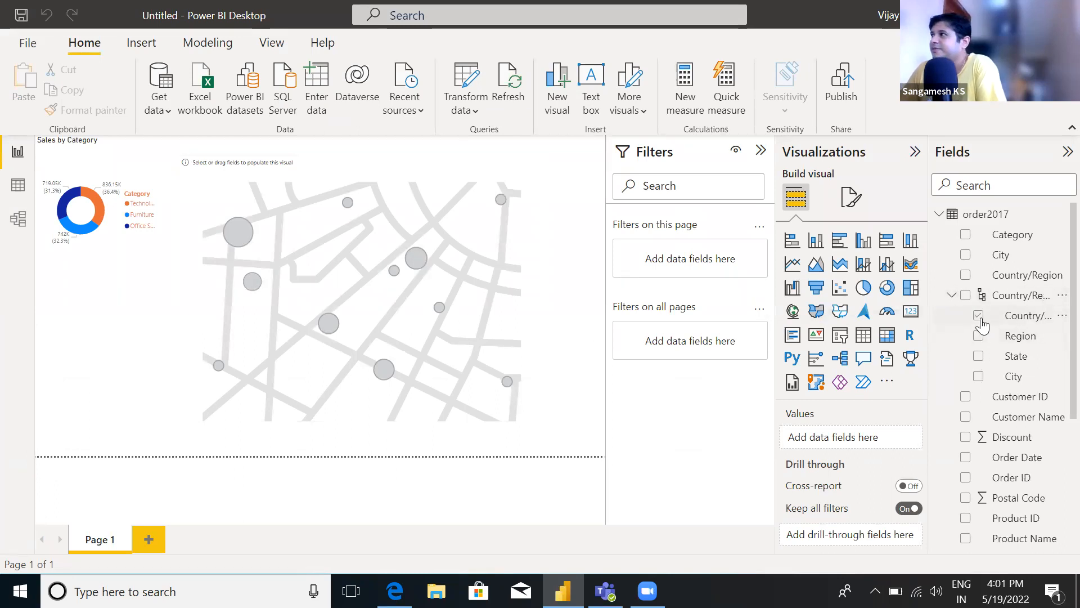
{"action": "left_click", "coordinate": [979, 316]}
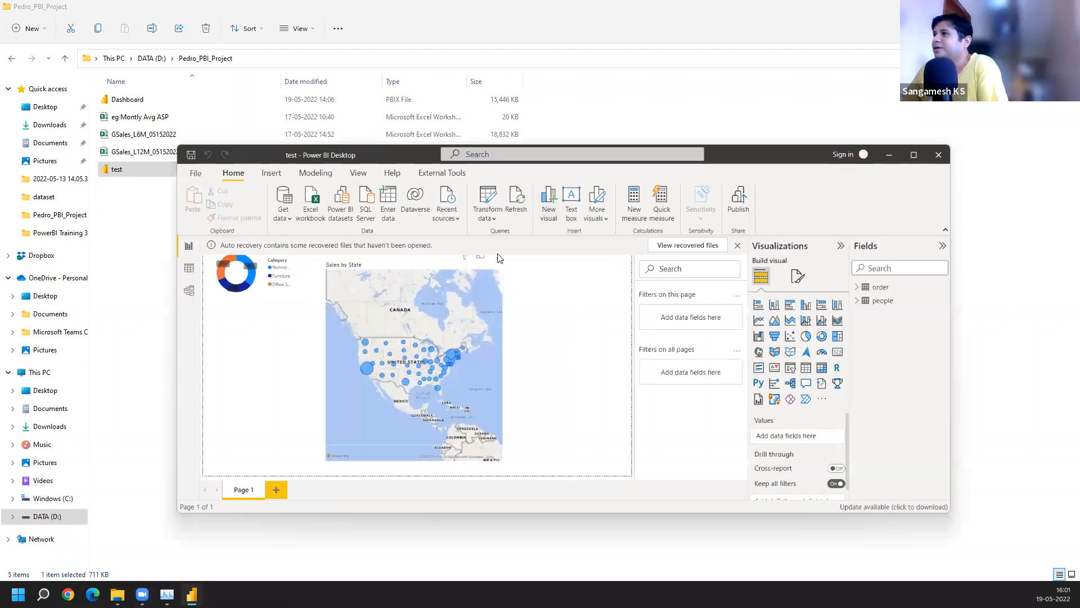
In the test report, dismiss the auto-recovery notice by removing the recovered files, and delete the Sales by State map in a maximized window
{"action": "left_click", "coordinate": [737, 248]}
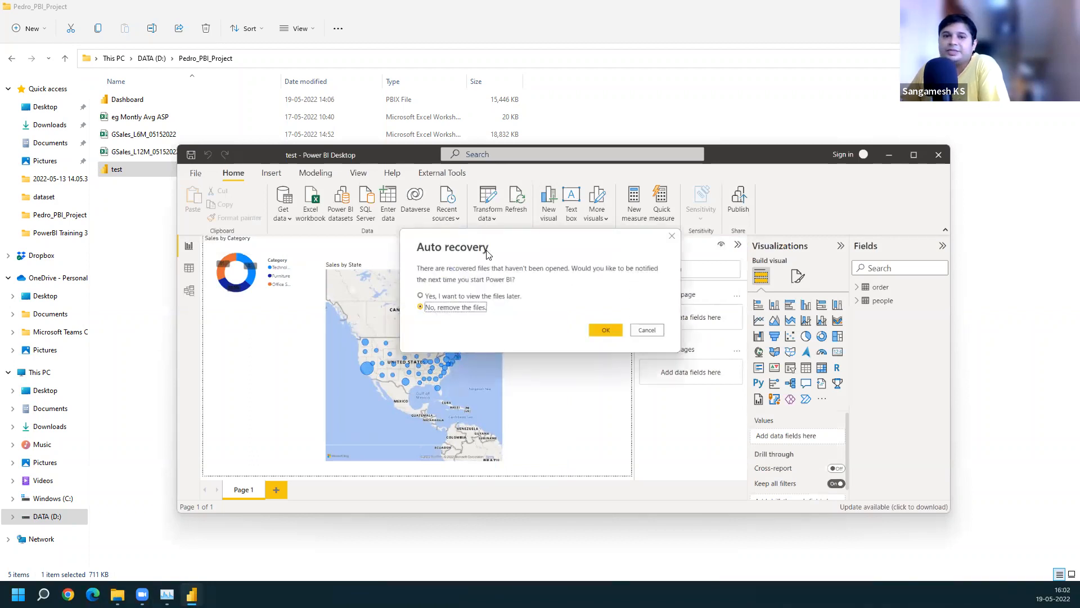
{"action": "left_click", "coordinate": [605, 332]}
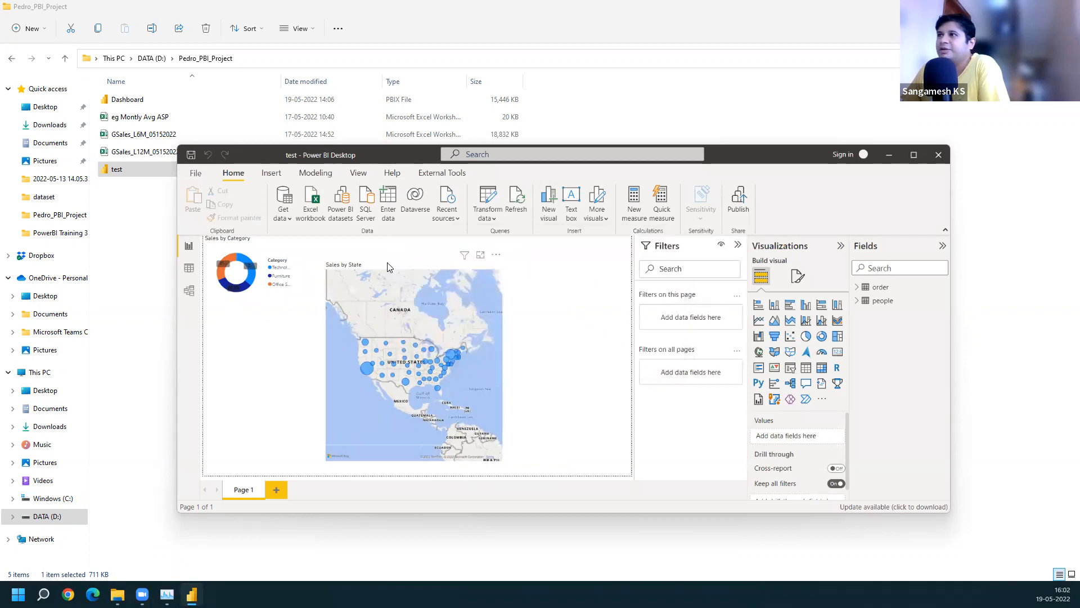
{"action": "left_click", "coordinate": [501, 269]}
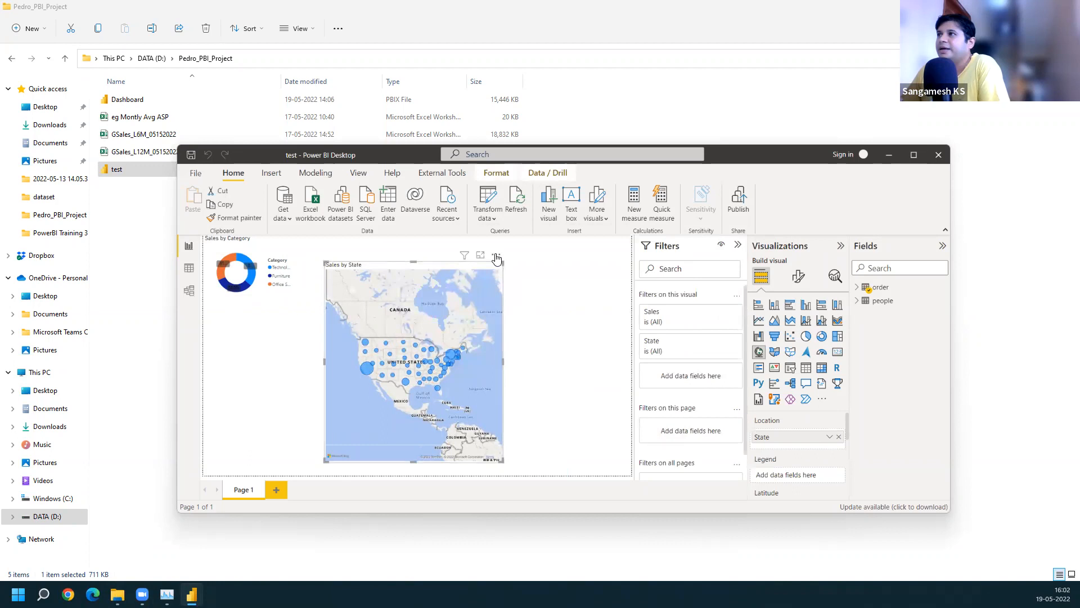
{"action": "left_click", "coordinate": [495, 254]}
{"action": "left_click", "coordinate": [526, 294]}
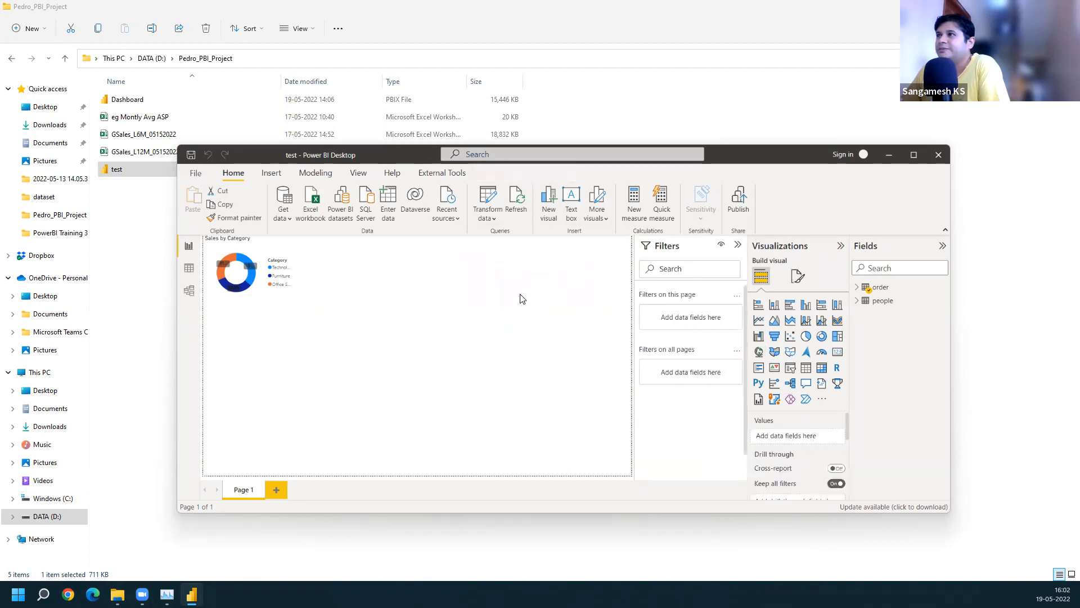
{"action": "double_click", "coordinate": [370, 152]}
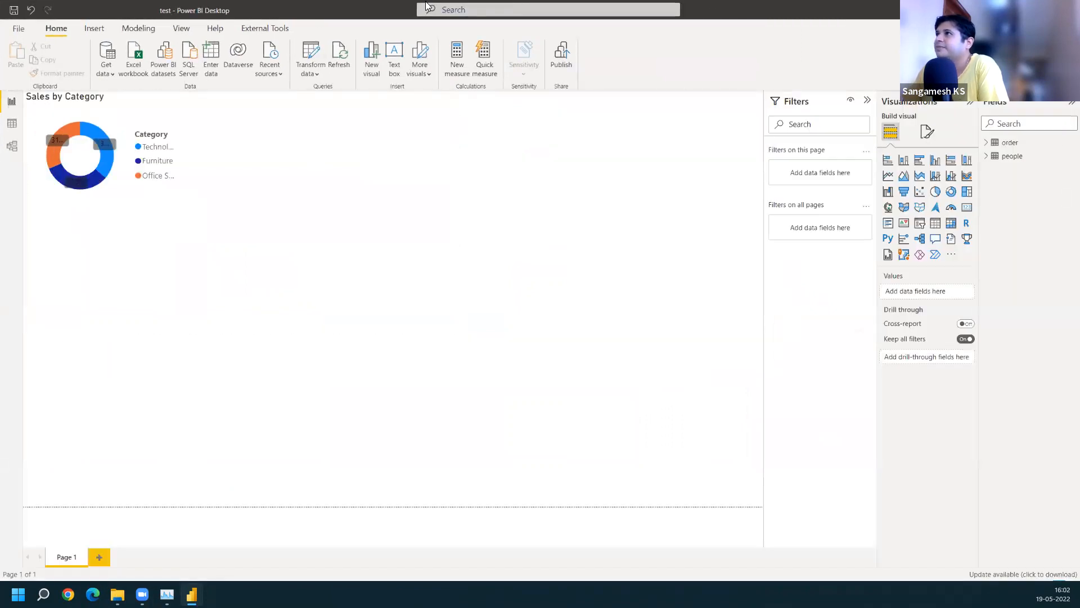
{"action": "mouse_move", "coordinate": [897, 147]}
{"action": "left_mouse_down"}
{"action": "mouse_move", "coordinate": [875, 153]}
{"action": "mouse_move", "coordinate": [874, 198]}
{"action": "mouse_move", "coordinate": [990, 198]}
{"action": "mouse_move", "coordinate": [988, 150]}
{"action": "mouse_move", "coordinate": [949, 137]}
{"action": "mouse_move", "coordinate": [898, 145]}
{"action": "left_mouse_up"}
{"action": "mouse_move", "coordinate": [883, 196]}
{"action": "left_mouse_down"}
{"action": "mouse_move", "coordinate": [881, 216]}
{"action": "mouse_move", "coordinate": [927, 217]}
{"action": "mouse_move", "coordinate": [928, 200]}
{"action": "left_mouse_up"}
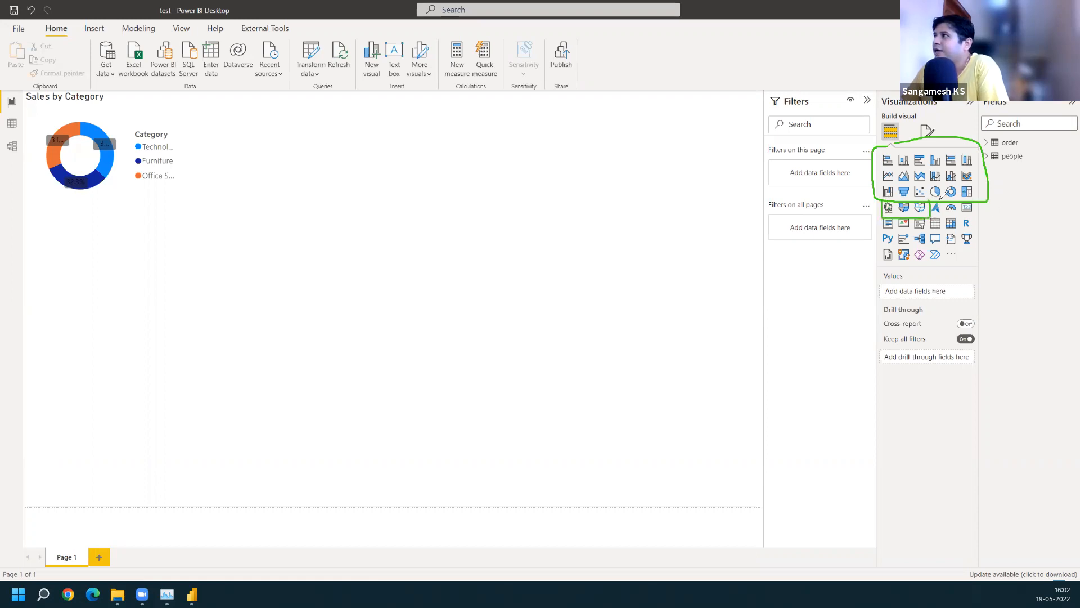
{"action": "left_click_drag", "start_coordinate": [944, 213], "coordinate": [939, 198]}
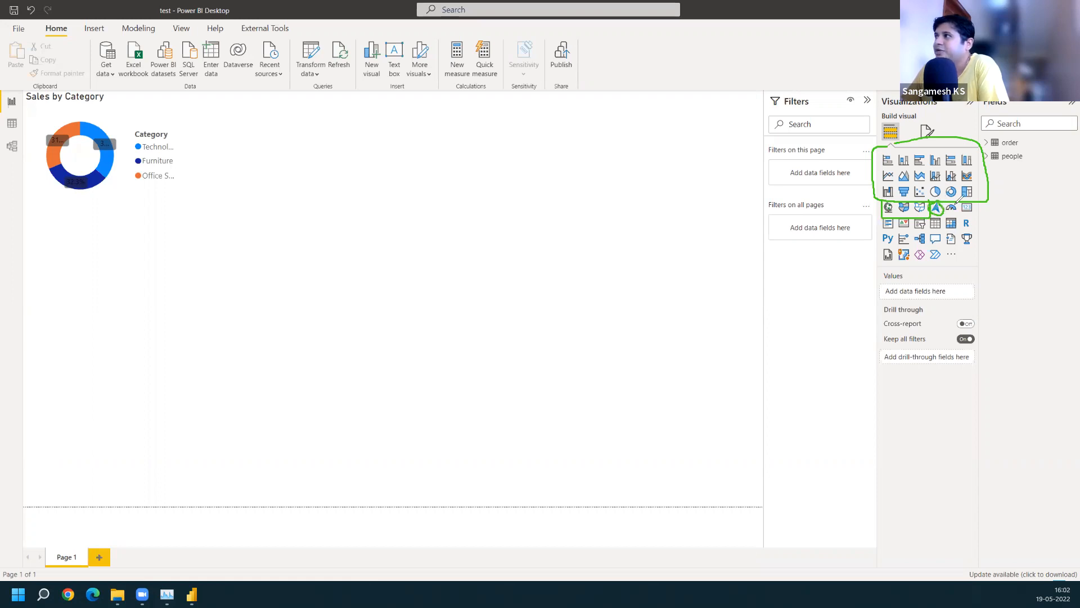
{"action": "left_click_drag", "start_coordinate": [942, 207], "coordinate": [957, 213]}
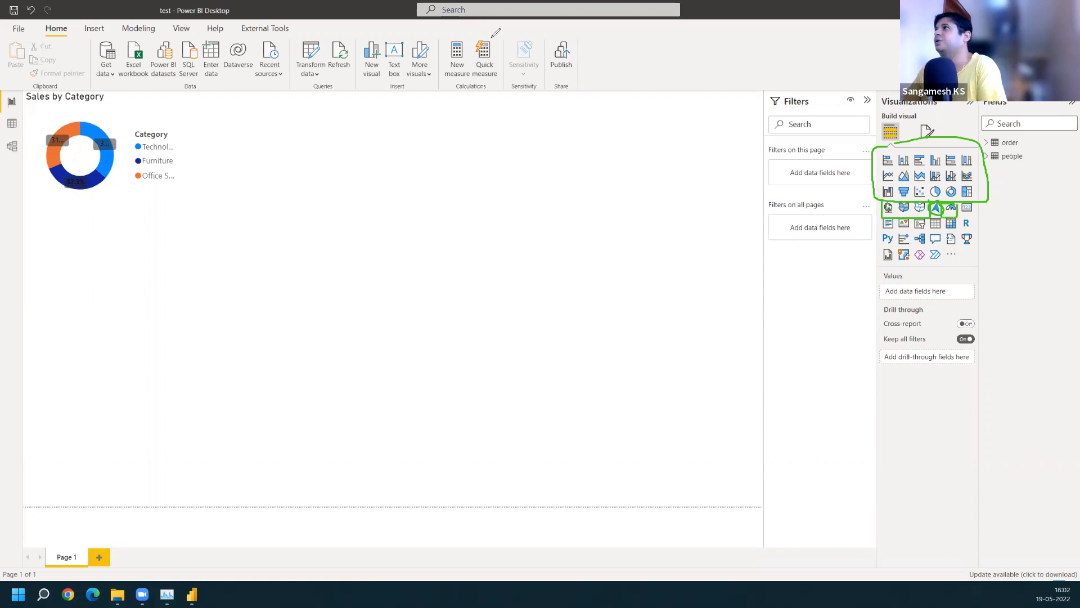
{"action": "left_click", "coordinate": [673, 83]}
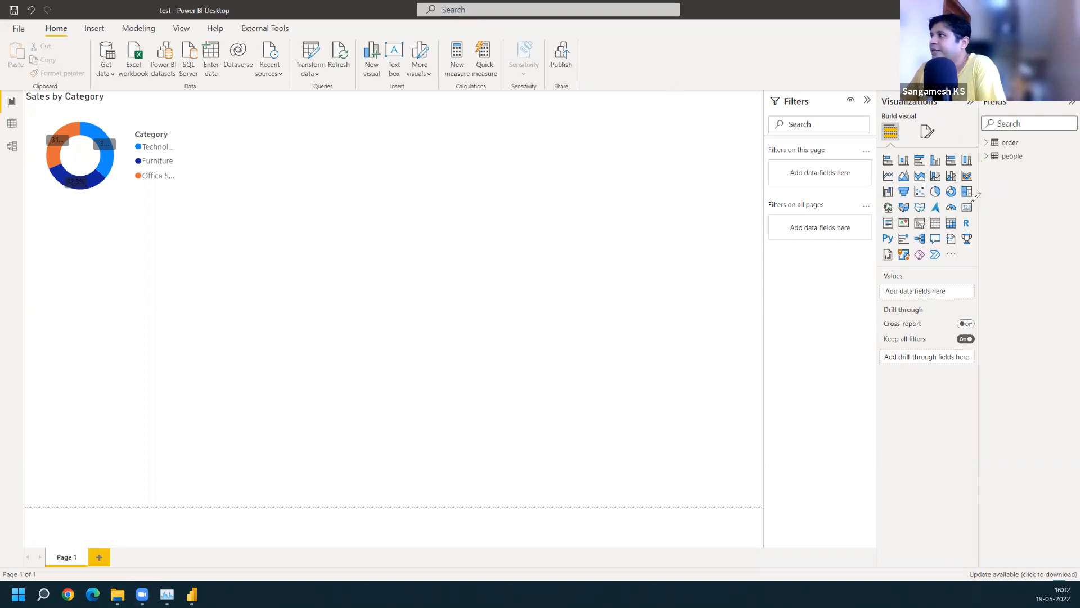
{"action": "left_click_drag", "start_coordinate": [960, 200], "coordinate": [976, 214]}
{"action": "mouse_move", "coordinate": [884, 225]}
{"action": "left_mouse_down"}
{"action": "mouse_move", "coordinate": [935, 225]}
{"action": "mouse_move", "coordinate": [890, 216]}
{"action": "left_mouse_up"}
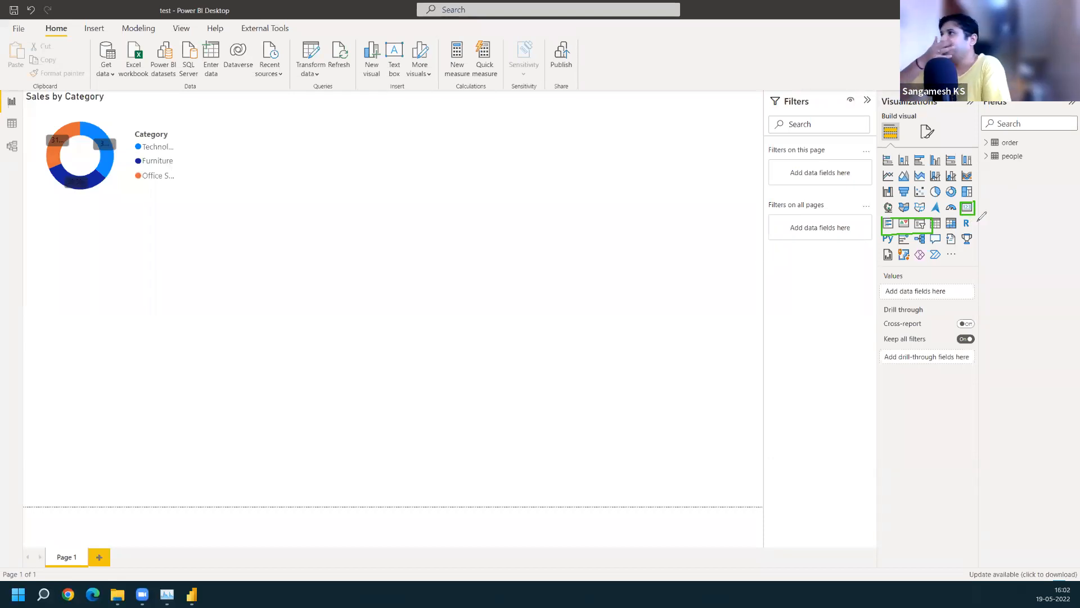
{"action": "mouse_move", "coordinate": [963, 211]}
{"action": "left_mouse_down"}
{"action": "mouse_move", "coordinate": [962, 225]}
{"action": "mouse_move", "coordinate": [977, 224]}
{"action": "mouse_move", "coordinate": [975, 213]}
{"action": "left_mouse_up"}
{"action": "mouse_move", "coordinate": [907, 230]}
{"action": "left_mouse_down"}
{"action": "mouse_move", "coordinate": [879, 232]}
{"action": "mouse_move", "coordinate": [895, 245]}
{"action": "left_mouse_up"}
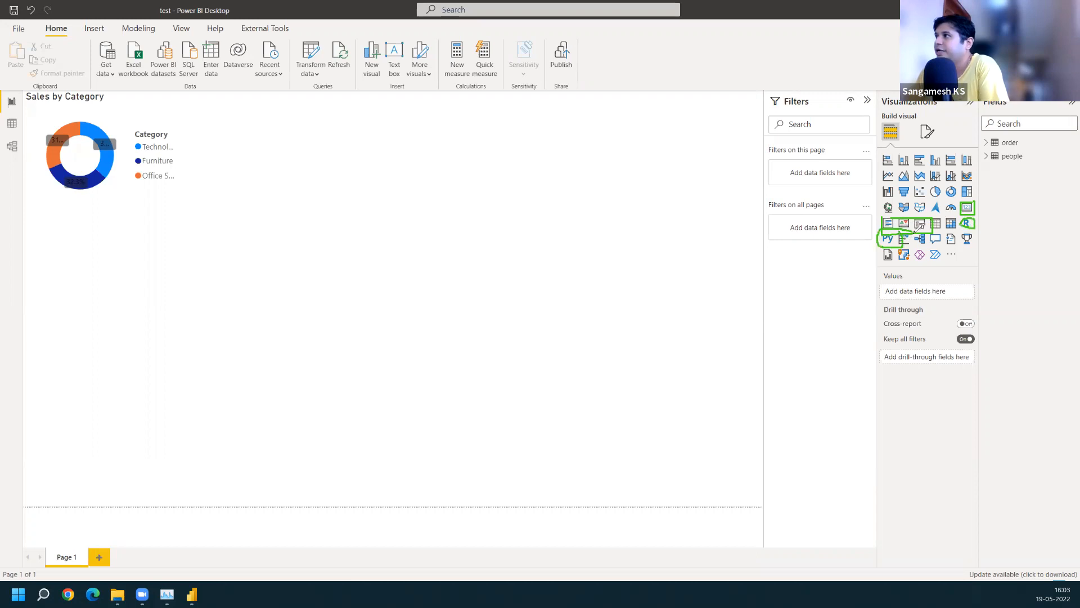
{"action": "mouse_move", "coordinate": [899, 225]}
{"action": "left_mouse_down"}
{"action": "mouse_move", "coordinate": [900, 246]}
{"action": "mouse_move", "coordinate": [950, 238]}
{"action": "mouse_move", "coordinate": [906, 229]}
{"action": "left_mouse_up"}
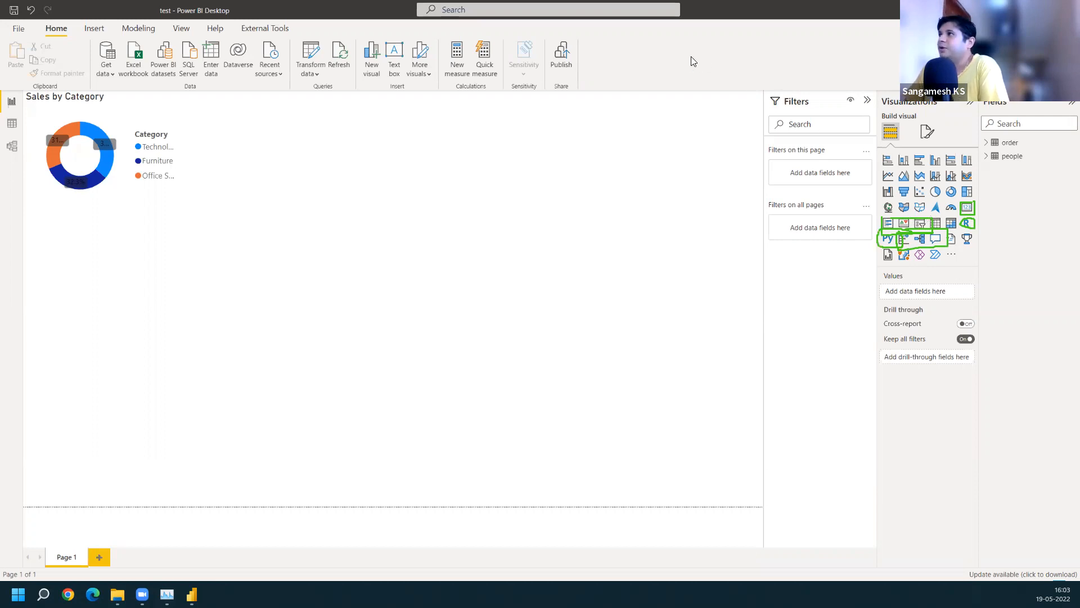
{"action": "left_click", "coordinate": [683, 81]}
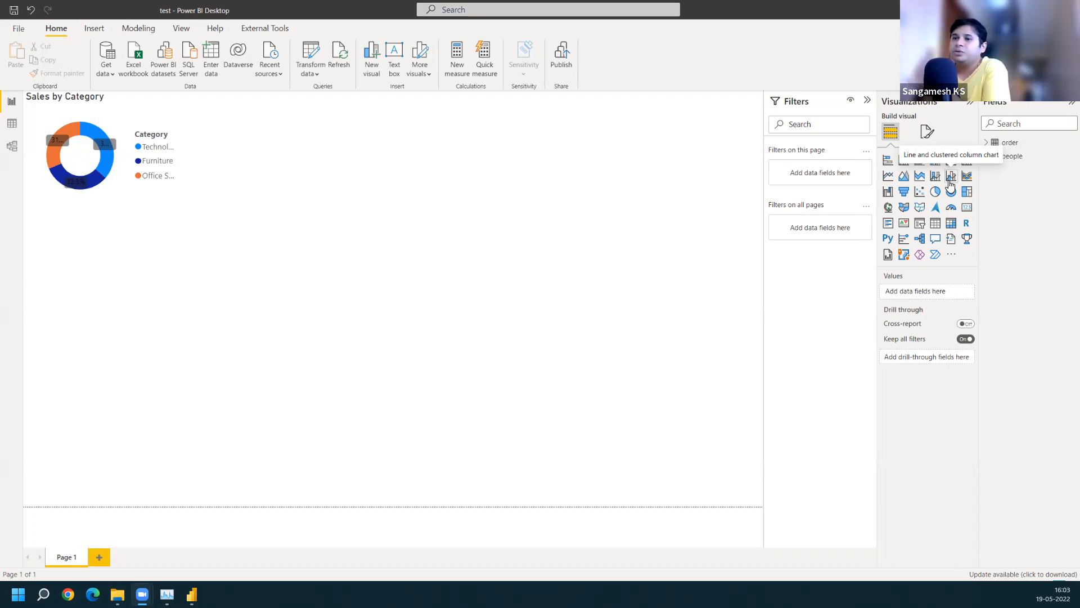
Add a card visual showing the Sales field from the order table
{"action": "left_click", "coordinate": [967, 209]}
{"action": "left_click", "coordinate": [985, 157]}
{"action": "left_click", "coordinate": [987, 144]}
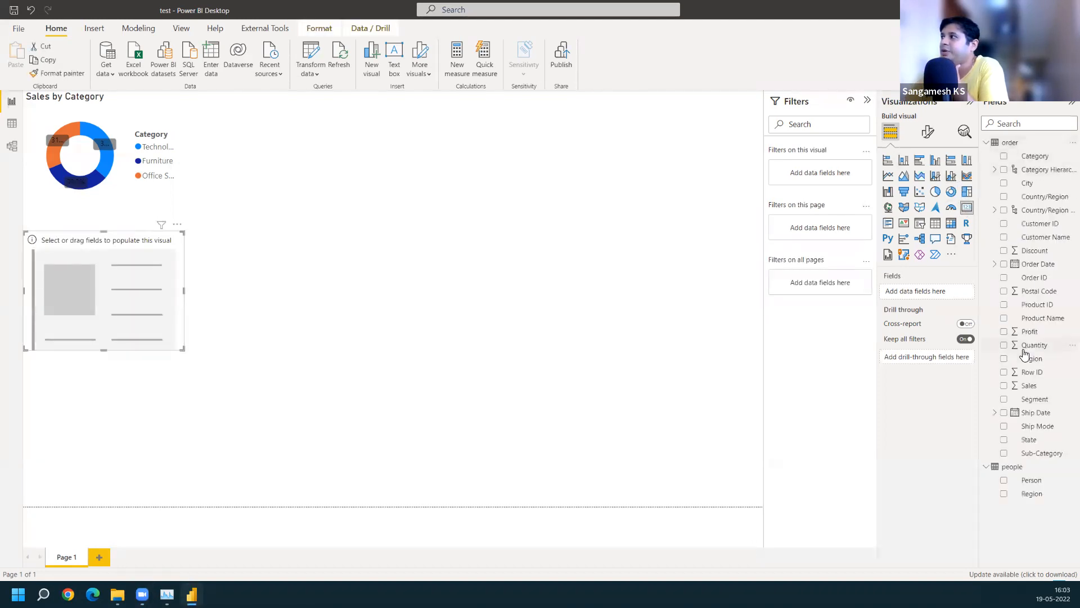
{"action": "left_click_drag", "start_coordinate": [1035, 388], "coordinate": [124, 298]}
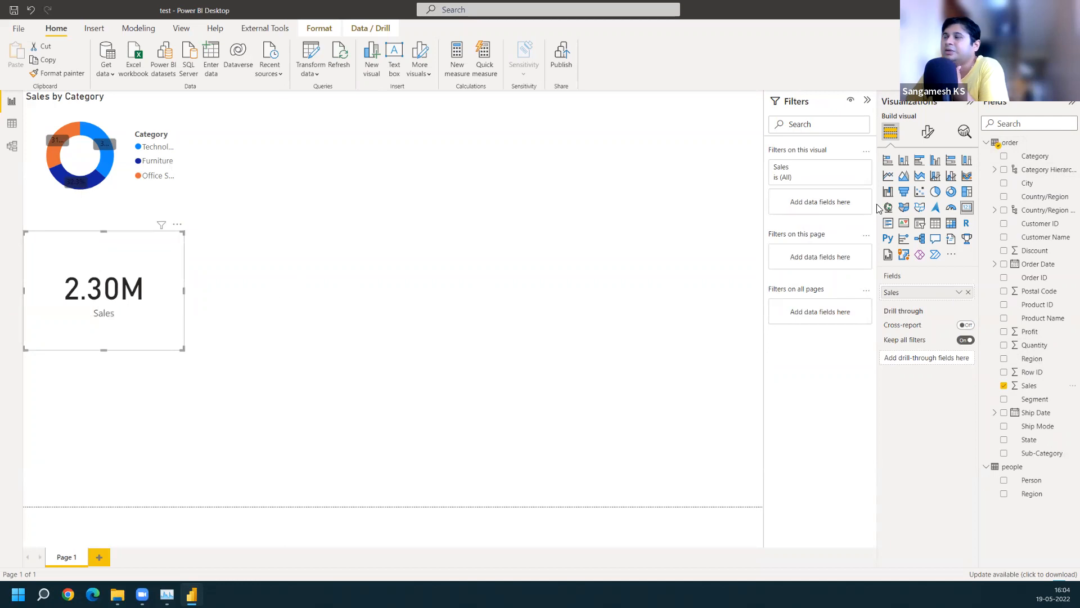
Format the Sales card's callout value as bold with a light blue theme color
{"action": "left_click", "coordinate": [929, 133]}
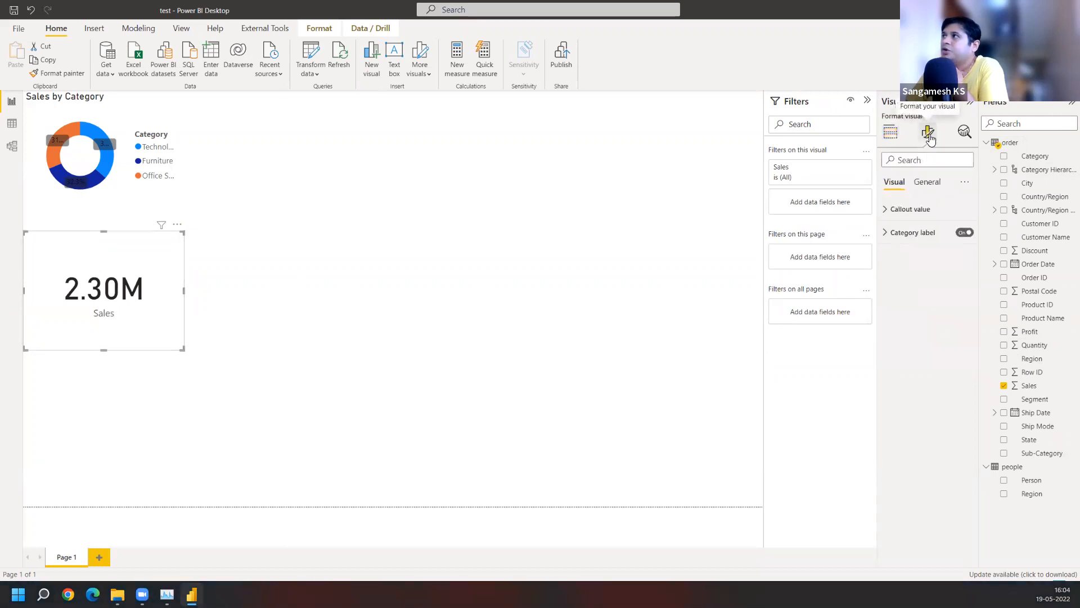
{"action": "left_click", "coordinate": [887, 210]}
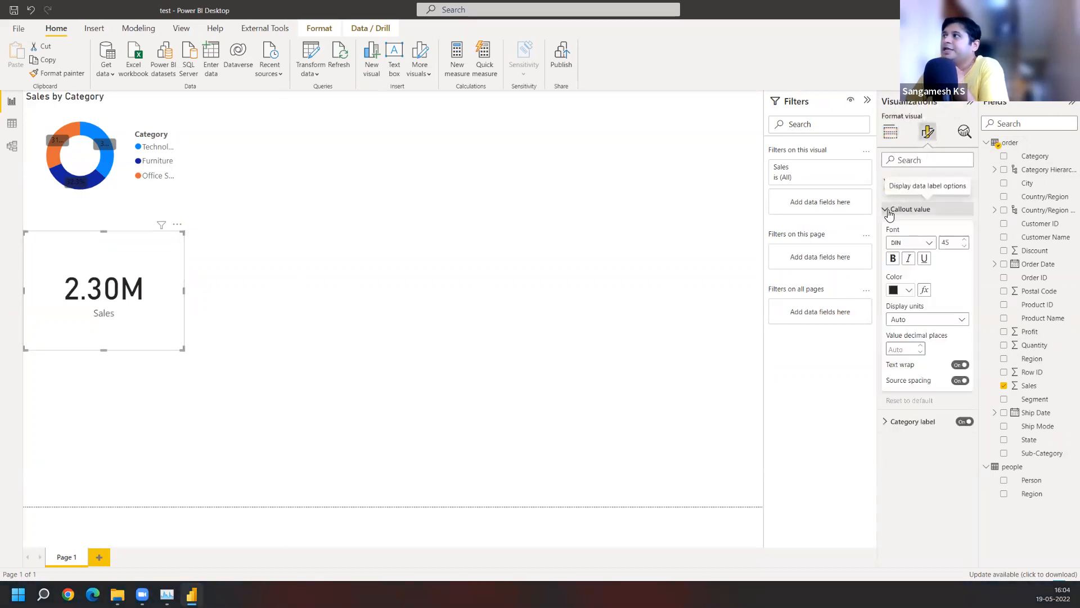
{"action": "left_click", "coordinate": [893, 259]}
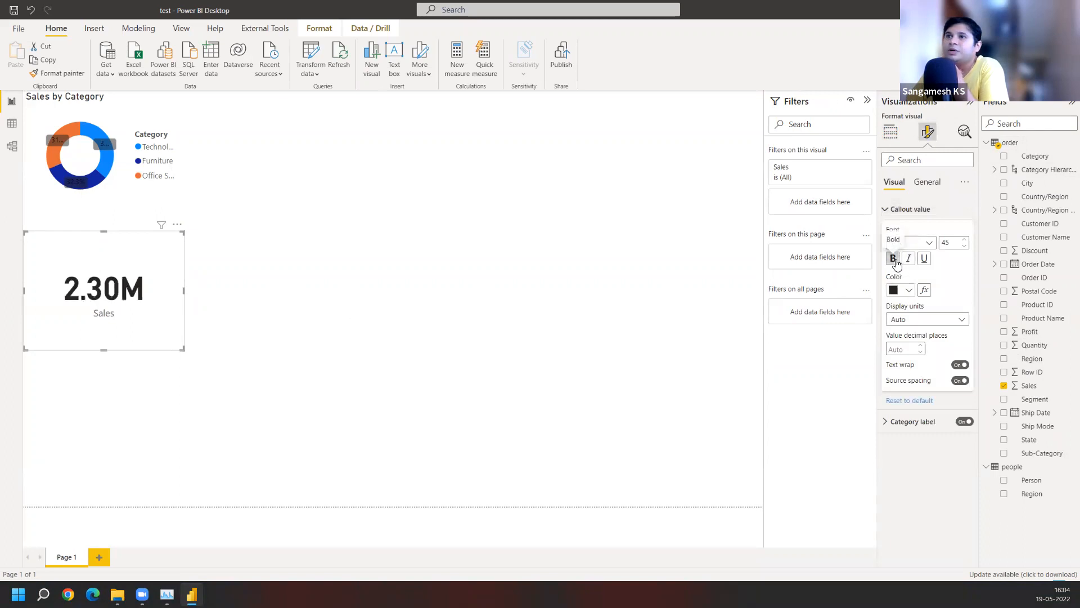
{"action": "left_click", "coordinate": [900, 290]}
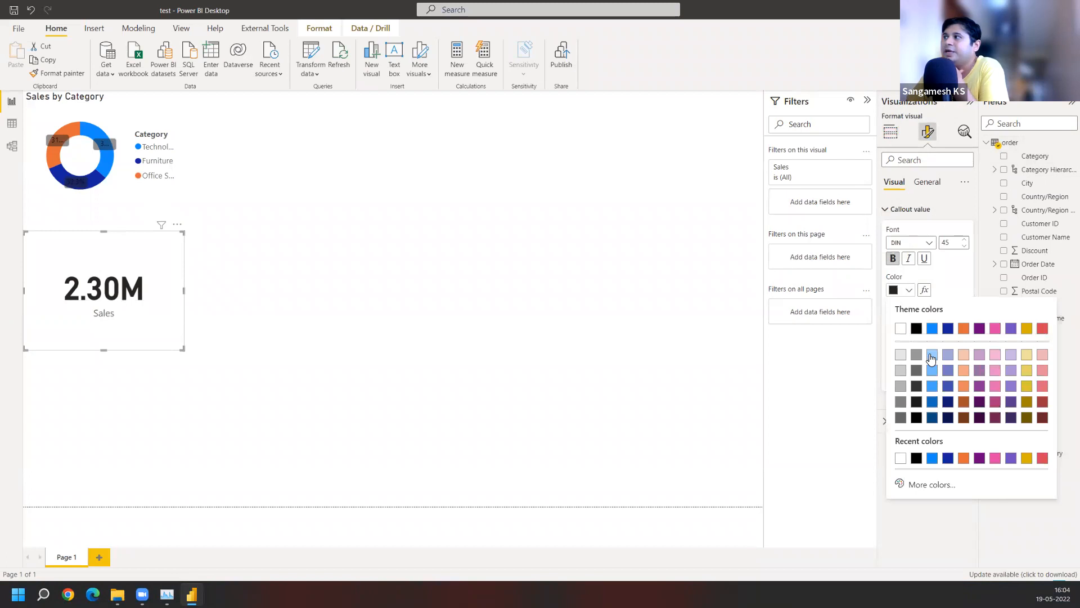
{"action": "left_click", "coordinate": [932, 355]}
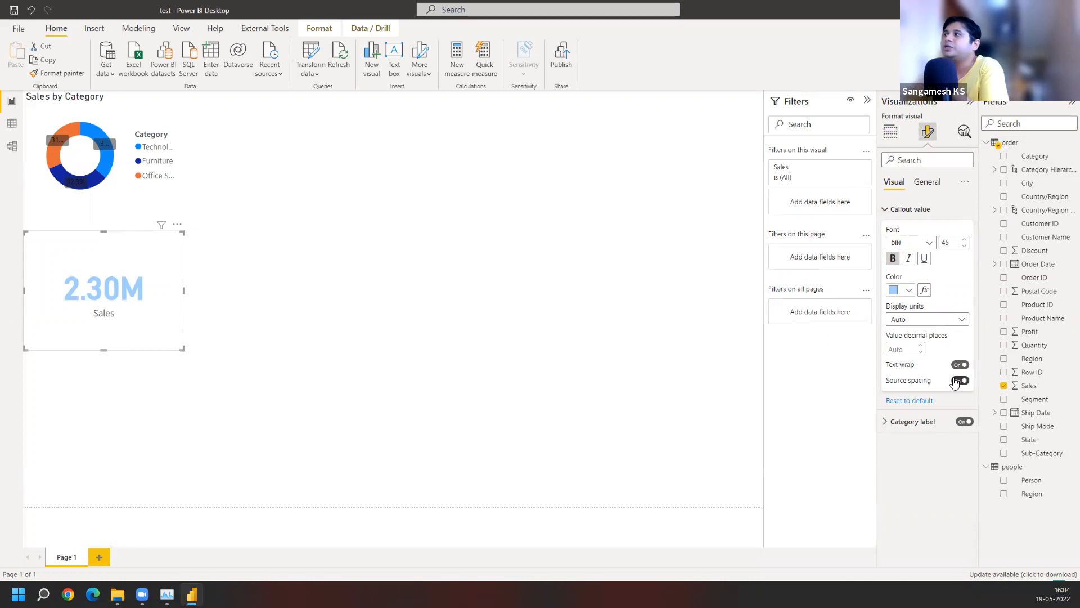
Turn off the Sales card's category label and collapse its formatting sections
{"action": "left_click", "coordinate": [891, 428]}
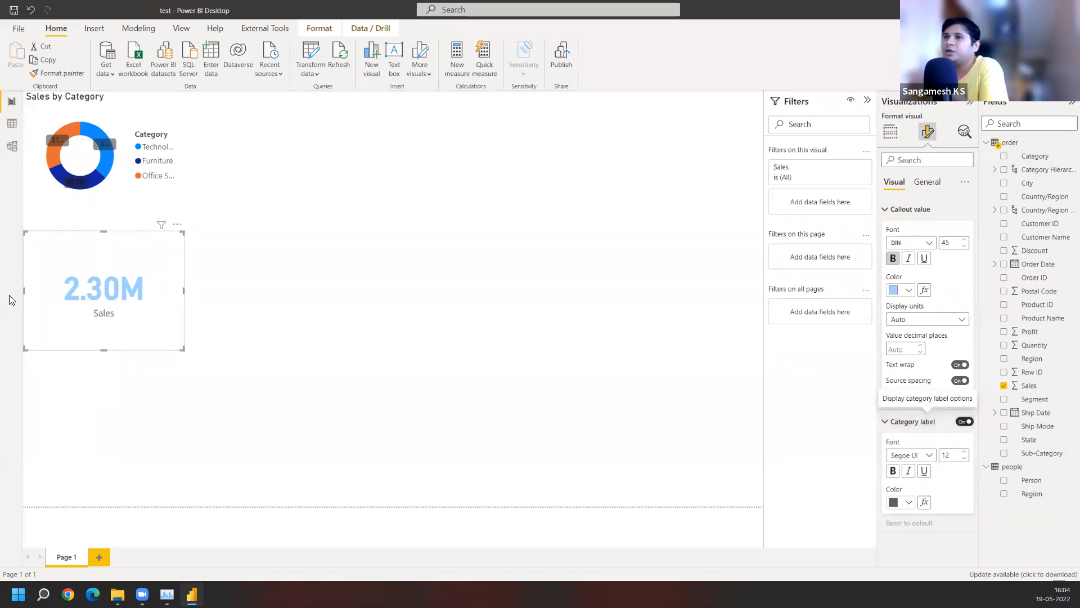
{"action": "left_click", "coordinate": [965, 423]}
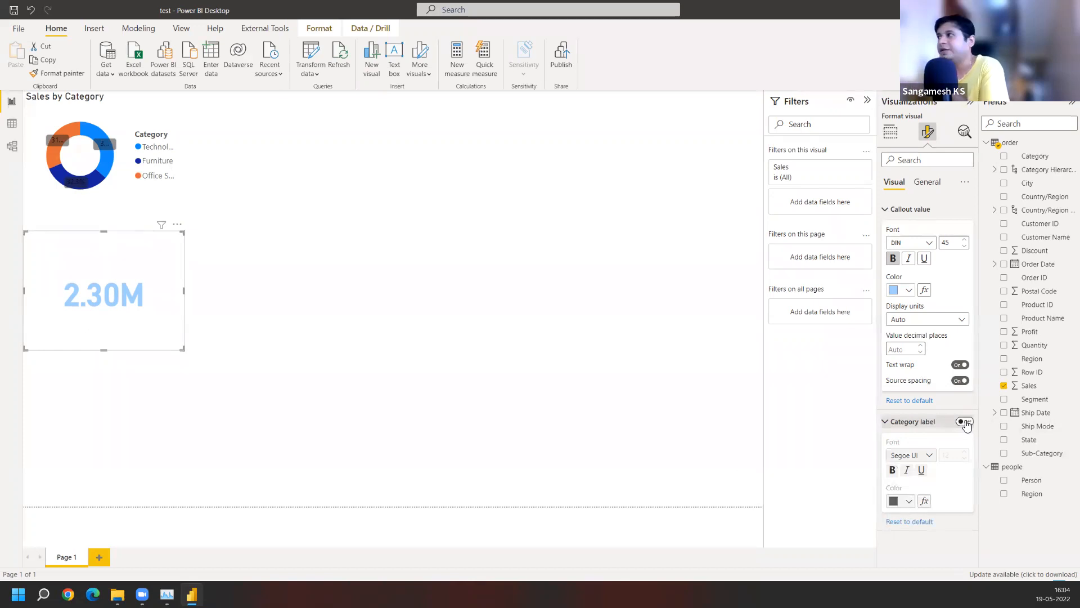
{"action": "left_click", "coordinate": [885, 421]}
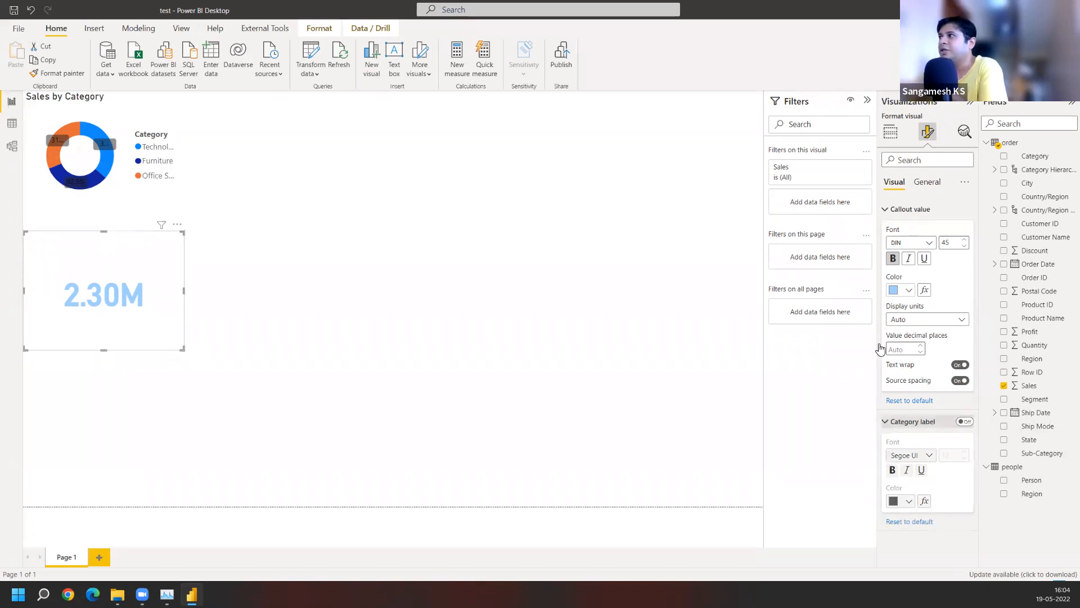
{"action": "left_click", "coordinate": [888, 210]}
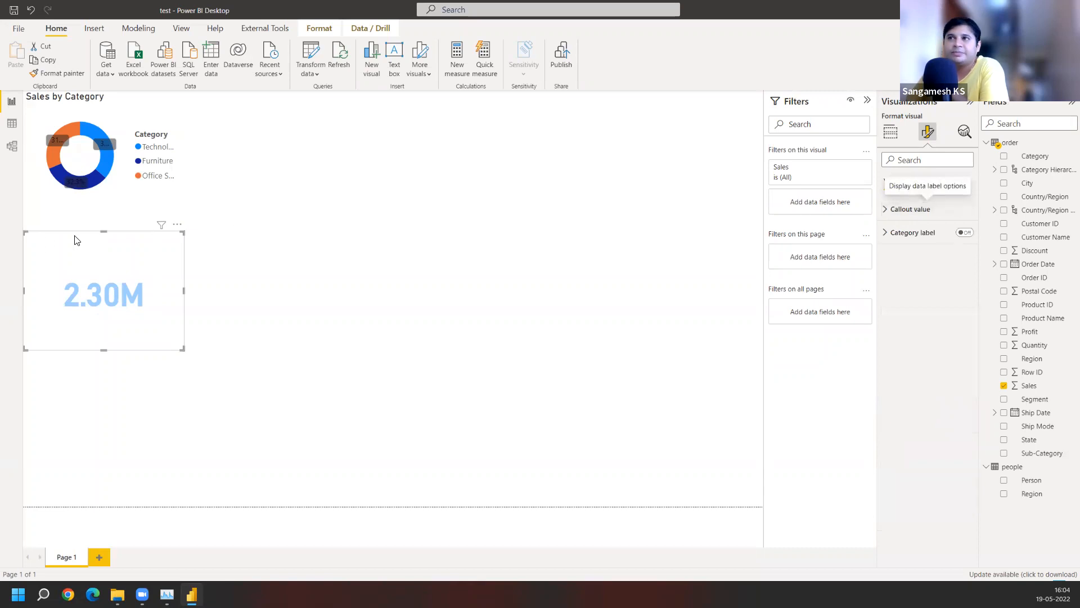
Remove the formatted Sales card from the report page
{"action": "left_click_drag", "start_coordinate": [87, 256], "coordinate": [328, 280]}
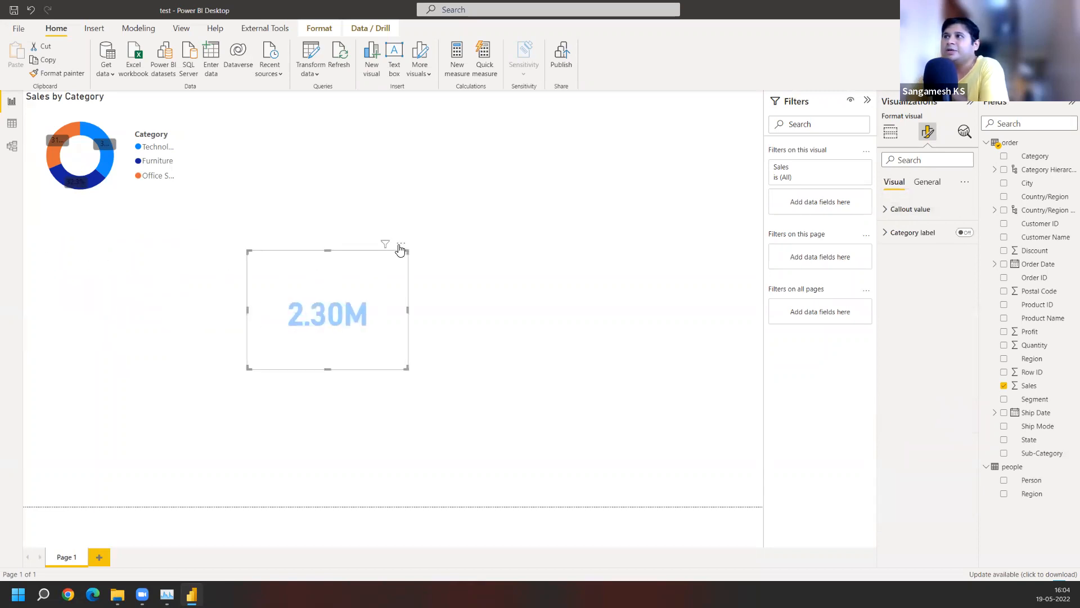
{"action": "left_click", "coordinate": [402, 244]}
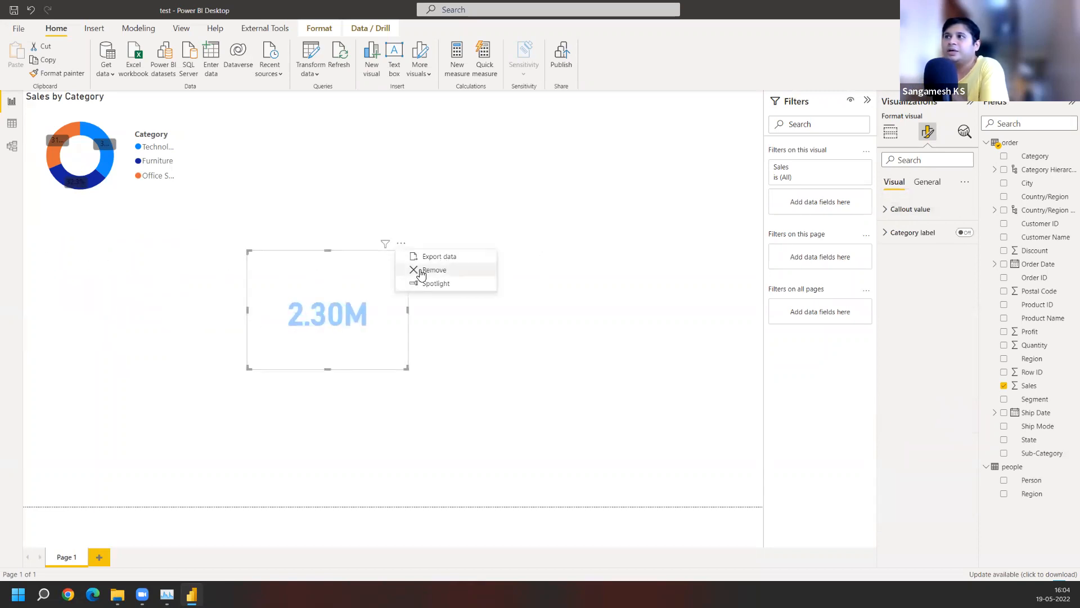
{"action": "left_click", "coordinate": [420, 272]}
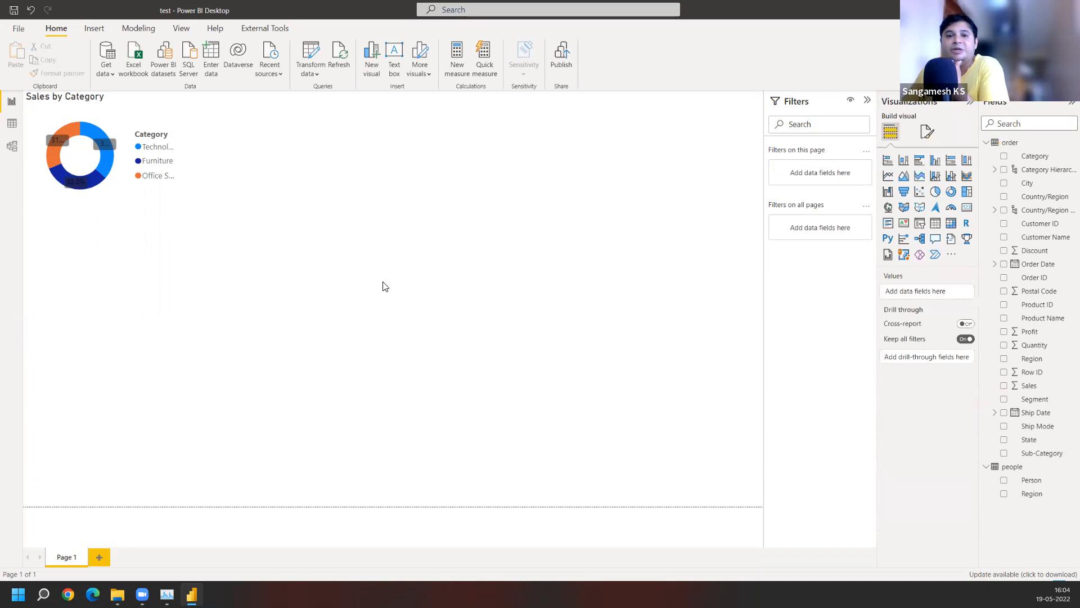
Add an empty multi-row card and place it near the middle of the page, clear of the donut chart
{"action": "left_click", "coordinate": [887, 224]}
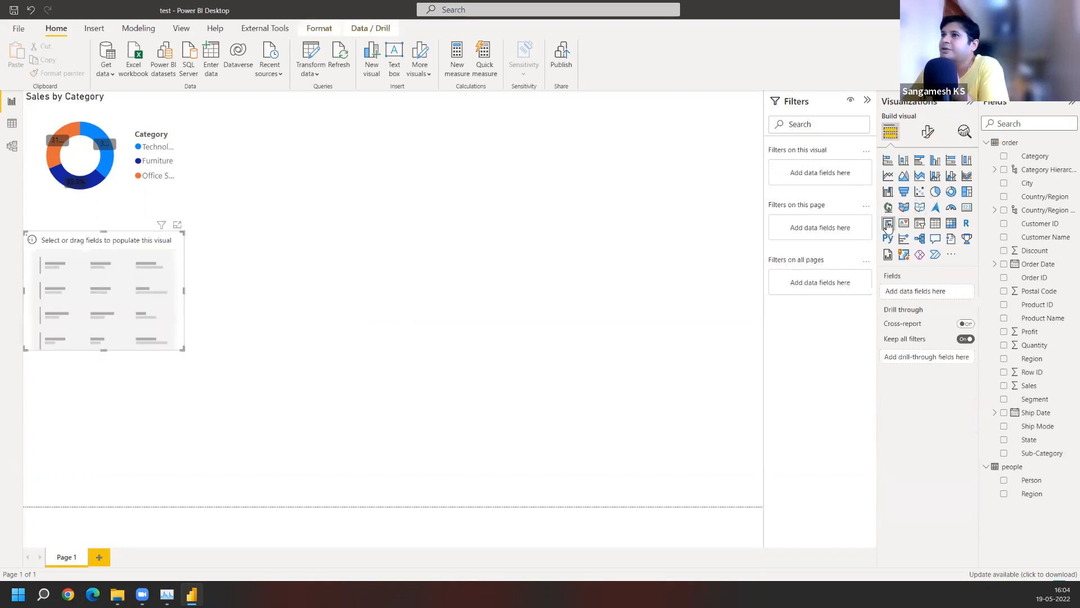
{"action": "left_click_drag", "start_coordinate": [94, 254], "coordinate": [412, 200]}
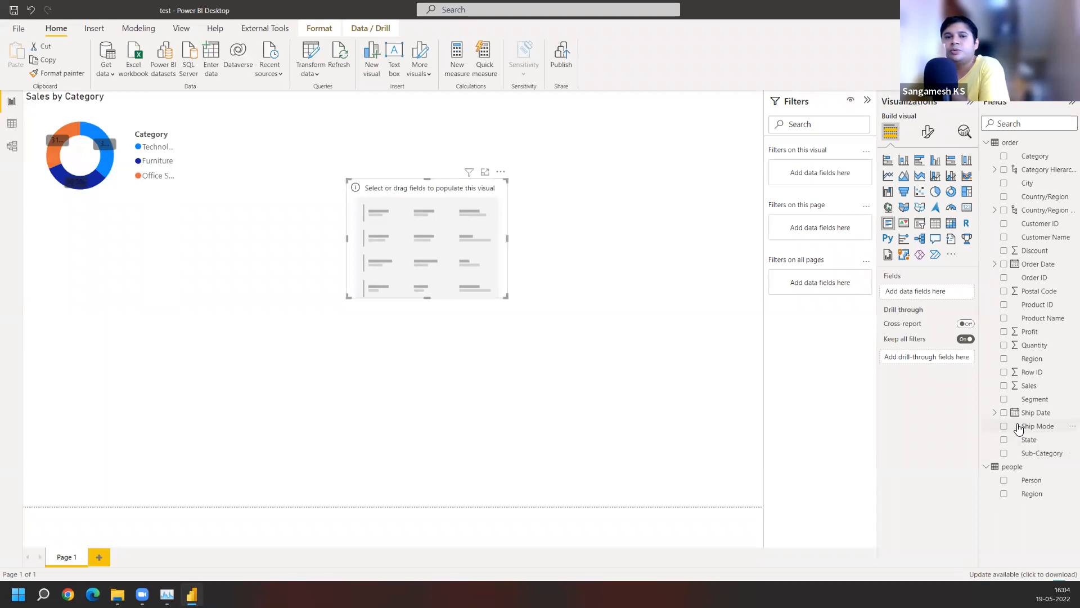
{"action": "left_click", "coordinate": [705, 369]}
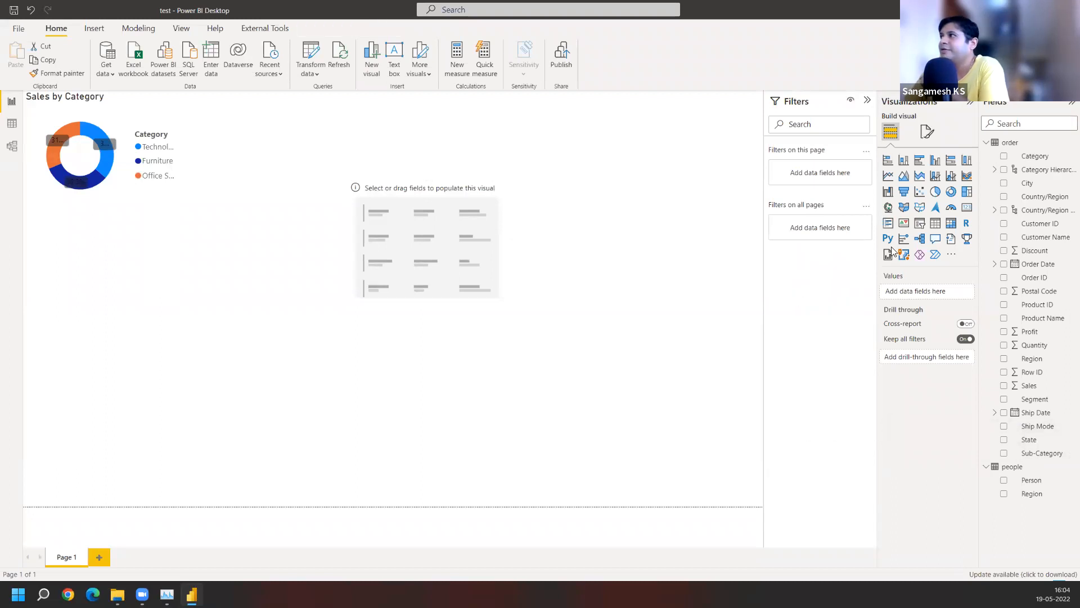
Add a card between the donut chart and the multi-row card, showing the Sales field
{"action": "left_click", "coordinate": [967, 207]}
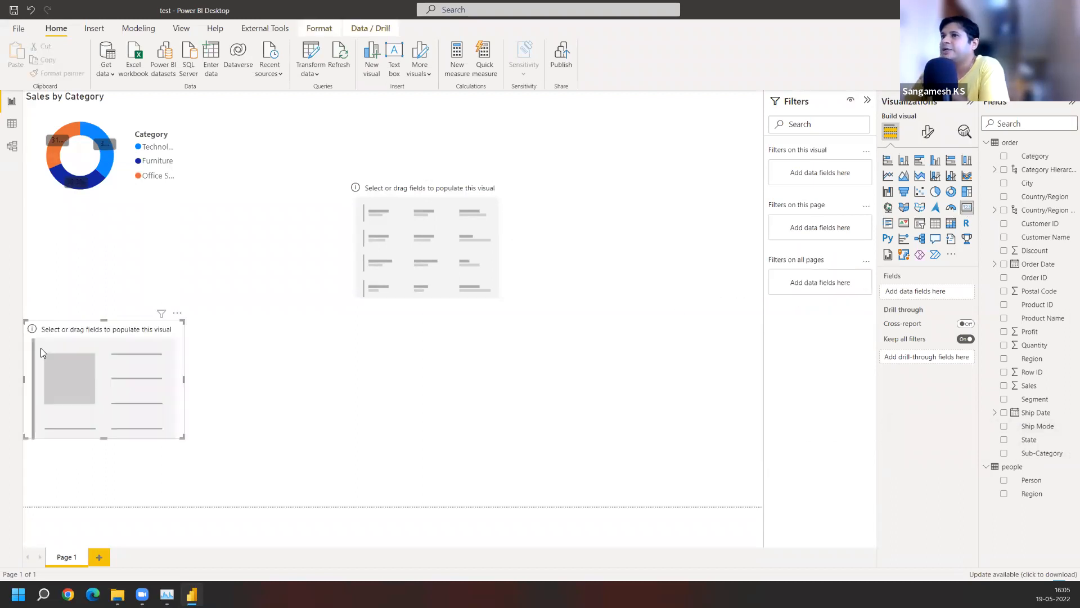
{"action": "left_click_drag", "start_coordinate": [41, 351], "coordinate": [190, 211]}
{"action": "left_click_drag", "start_coordinate": [1028, 387], "coordinate": [242, 259]}
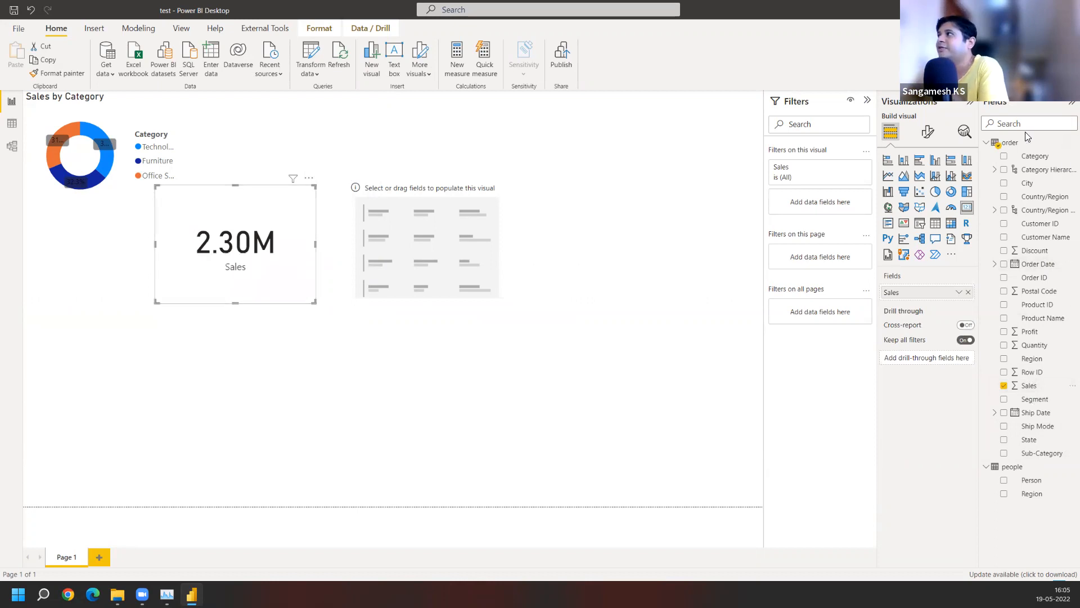
Try Category as the single card's field, remove it, and show Sales in the card again
{"action": "left_click_drag", "start_coordinate": [1034, 162], "coordinate": [925, 296]}
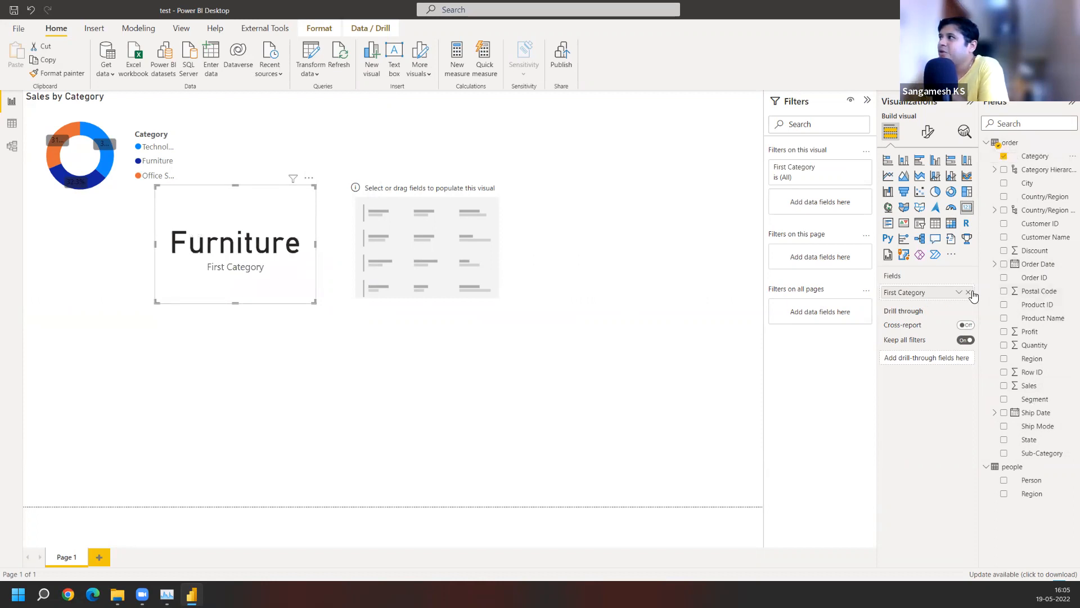
{"action": "left_click", "coordinate": [969, 292]}
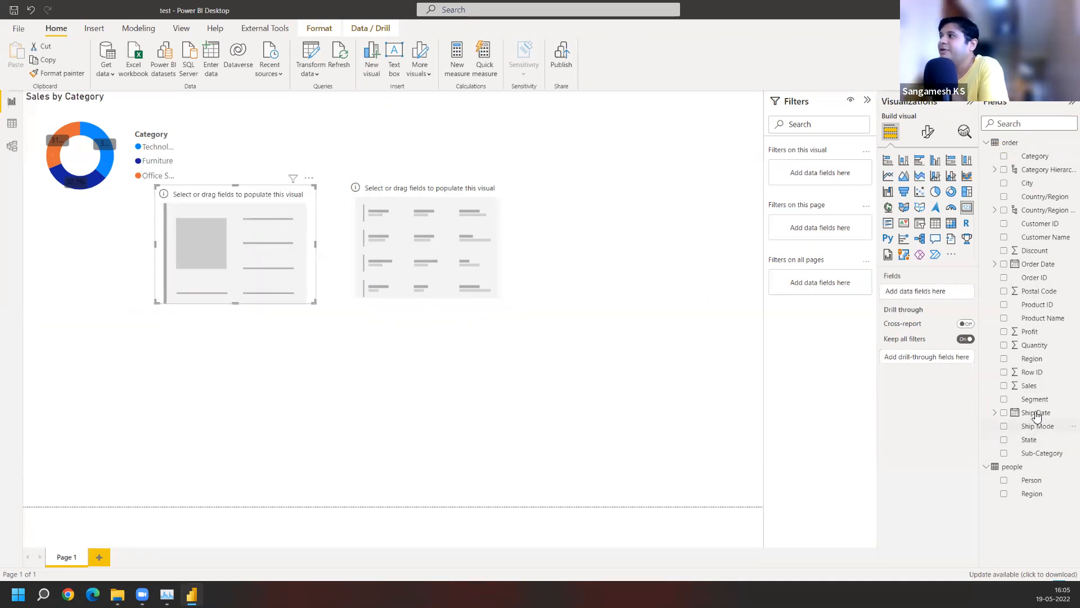
{"action": "left_click_drag", "start_coordinate": [1030, 385], "coordinate": [255, 246]}
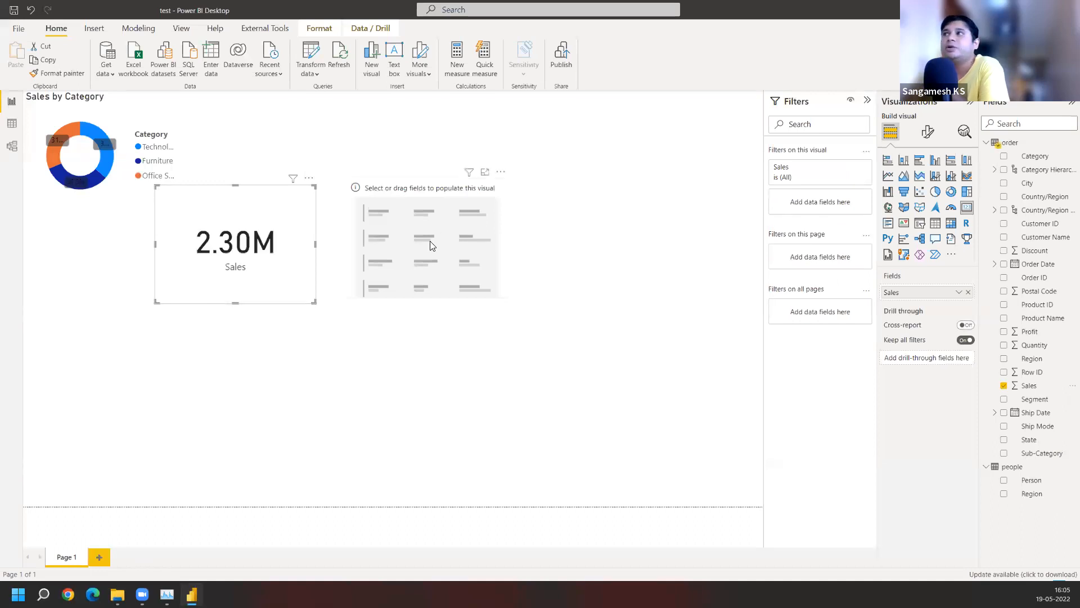
Populate the multi-row card with Category and Sales, and enlarge its height to fit all the categories
{"action": "left_click", "coordinate": [430, 240]}
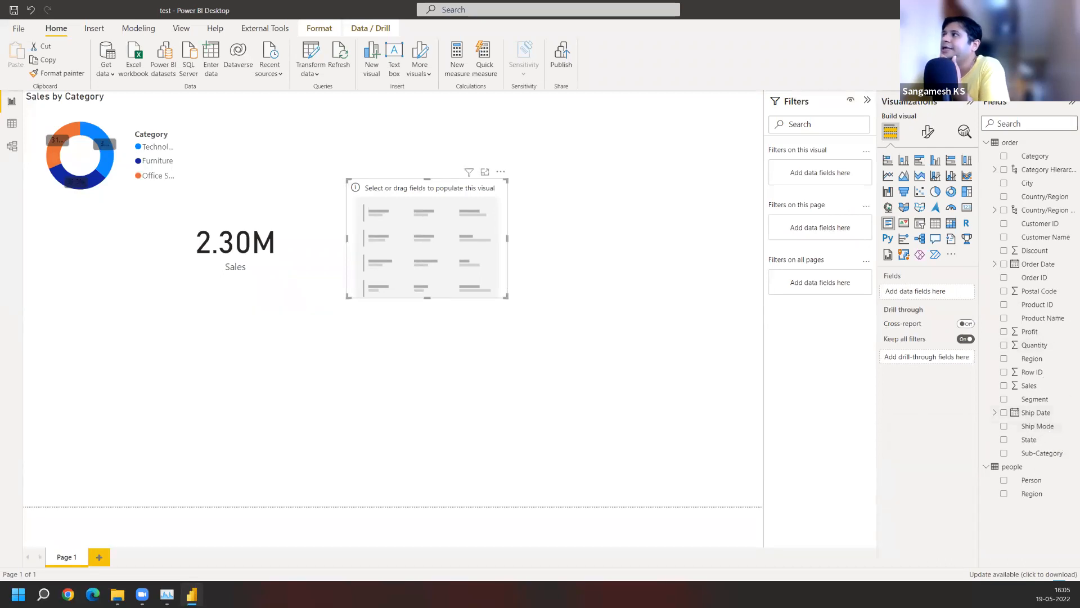
{"action": "left_click_drag", "start_coordinate": [1037, 155], "coordinate": [944, 289]}
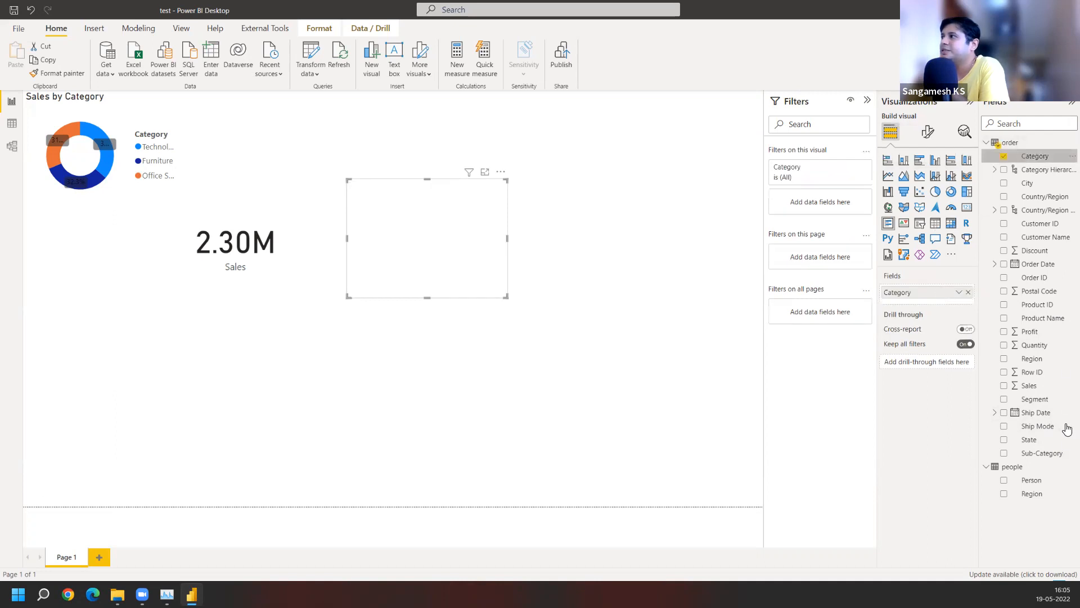
{"action": "left_click_drag", "start_coordinate": [1032, 387], "coordinate": [927, 298]}
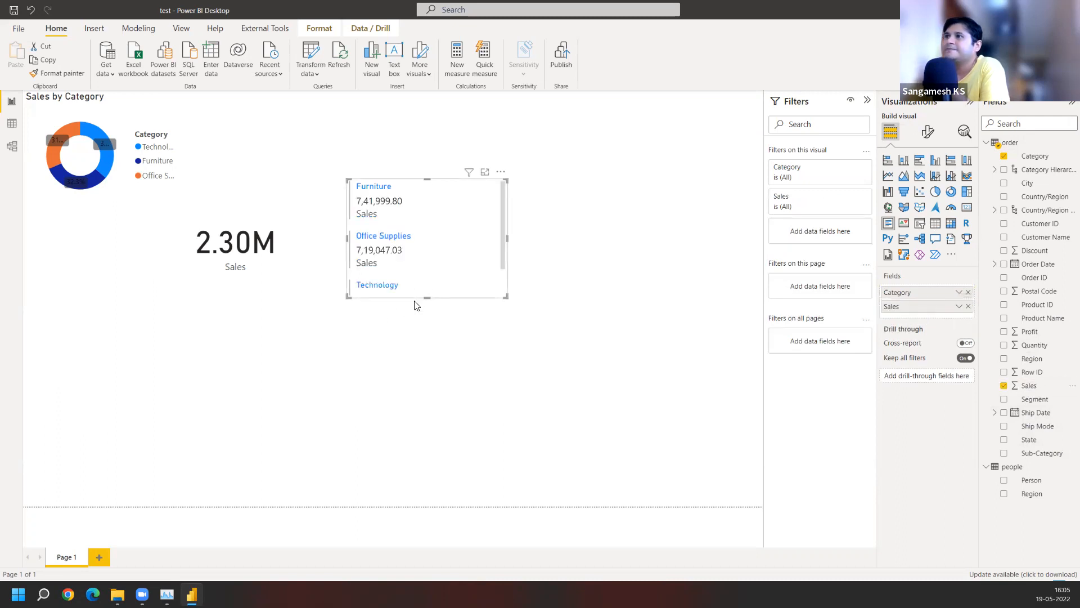
{"action": "left_click_drag", "start_coordinate": [423, 295], "coordinate": [427, 372]}
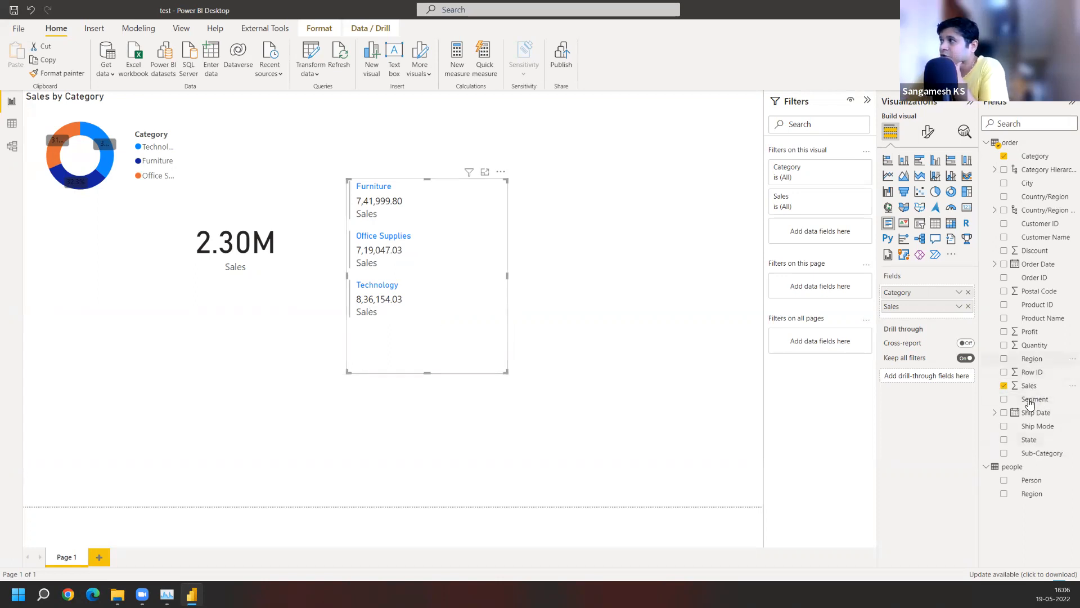
Add Profit and Discount to the multi-row card and widen it to fit three values per category
{"action": "left_click_drag", "start_coordinate": [1030, 332], "coordinate": [926, 313]}
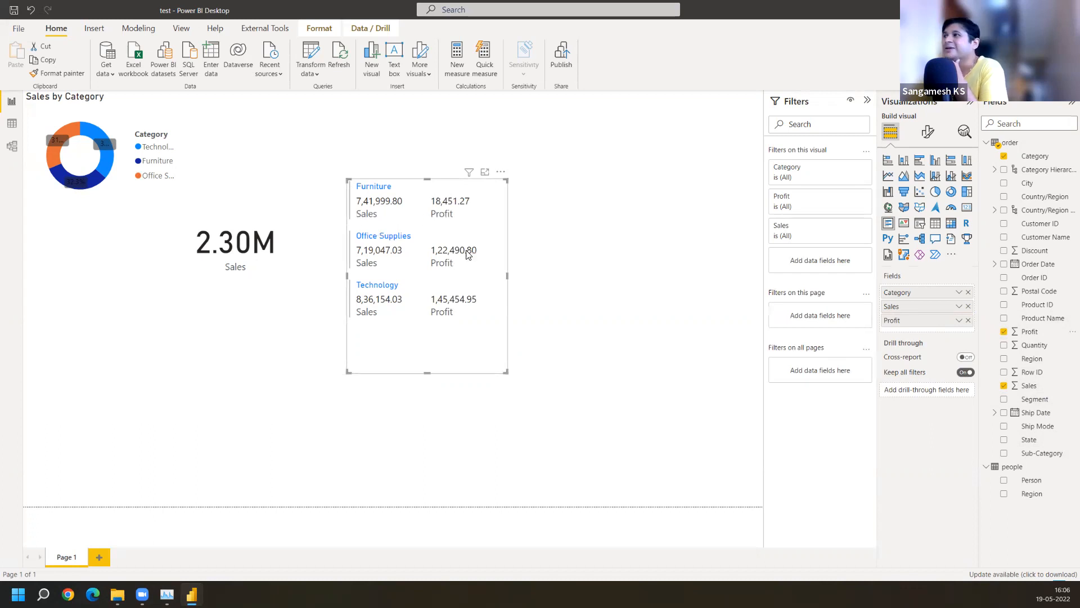
{"action": "left_click_drag", "start_coordinate": [508, 276], "coordinate": [623, 276]}
{"action": "left_click_drag", "start_coordinate": [1039, 253], "coordinate": [594, 257]}
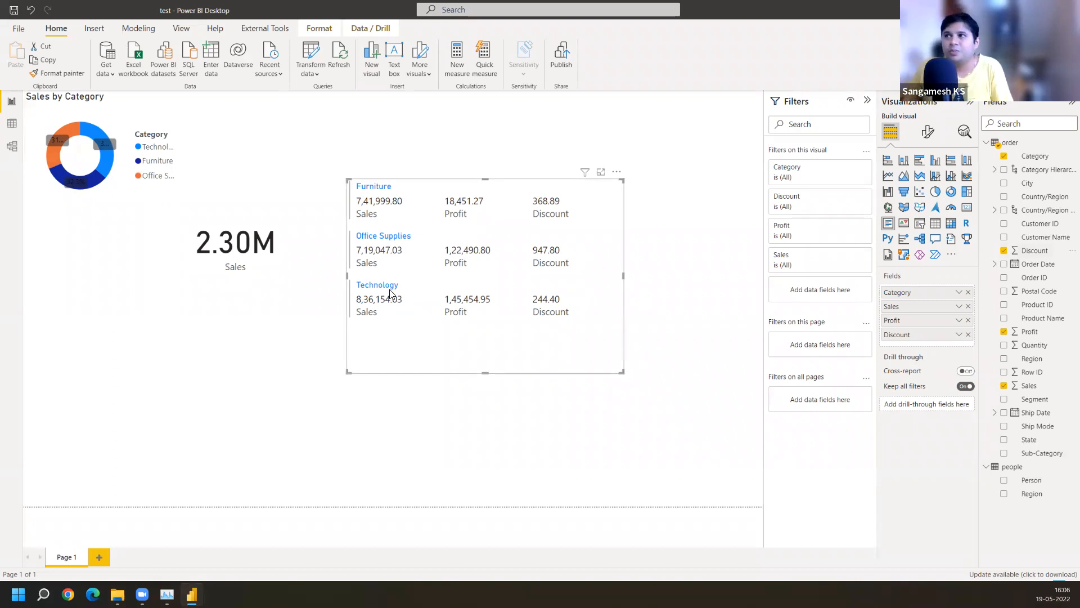
Shift the Sales card away from the multi-row card and examine how selecting Furniture, Office Supplies and Technology cross-filters the other visuals
{"action": "left_click", "coordinate": [221, 239]}
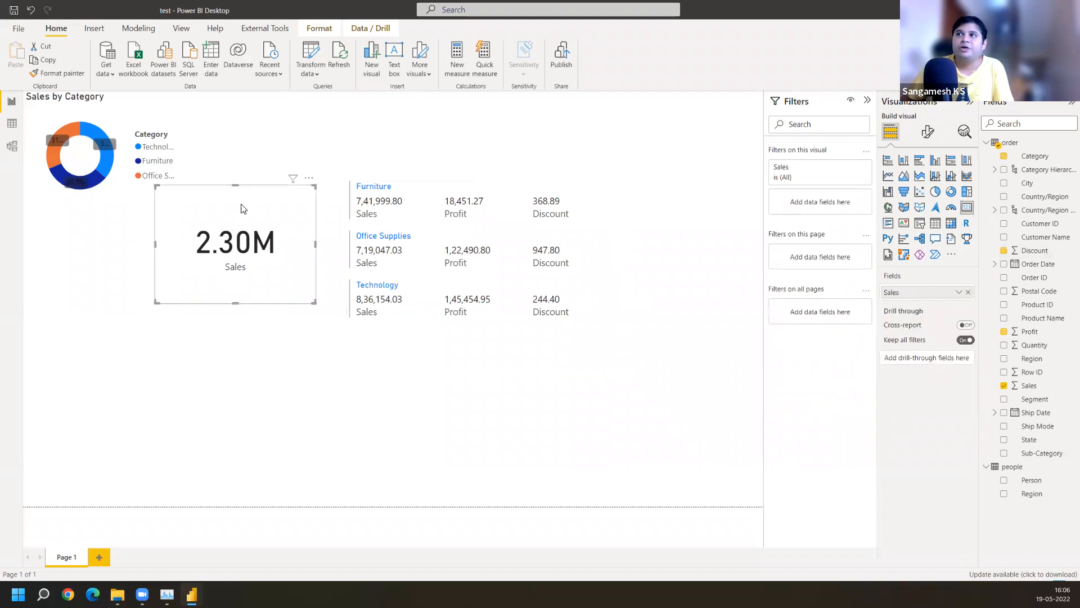
{"action": "left_click_drag", "start_coordinate": [242, 204], "coordinate": [208, 220]}
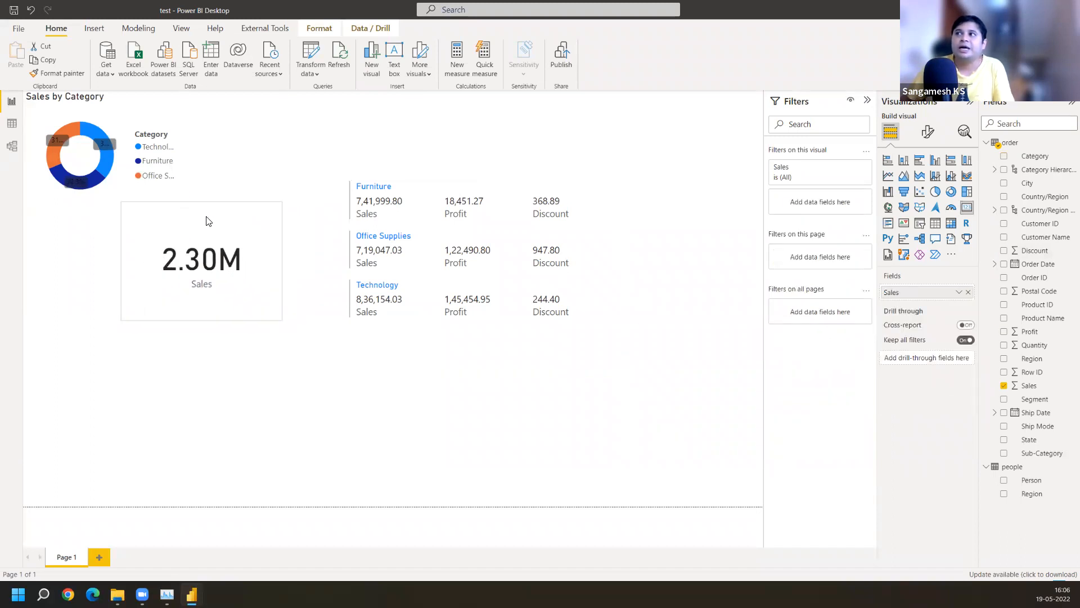
{"action": "left_click", "coordinate": [445, 194]}
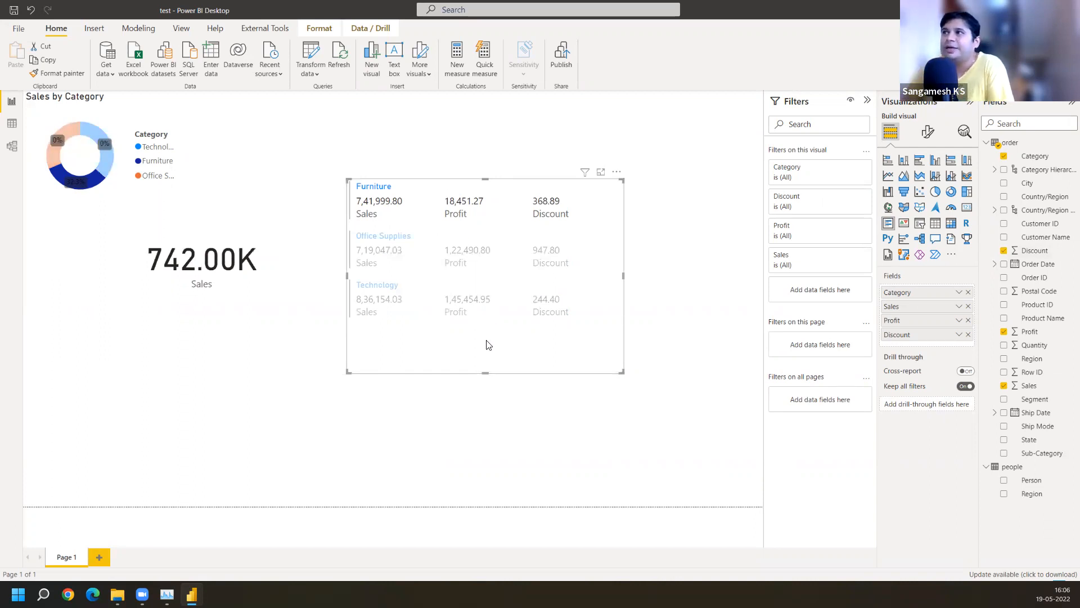
{"action": "left_click", "coordinate": [235, 289]}
{"action": "left_click", "coordinate": [232, 381]}
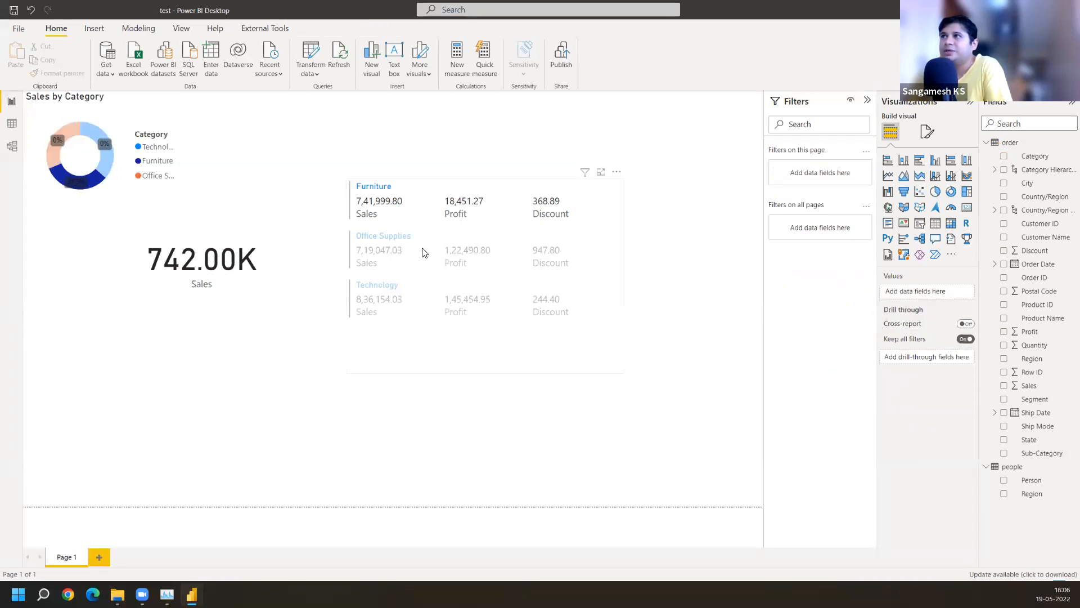
{"action": "left_click", "coordinate": [390, 320]}
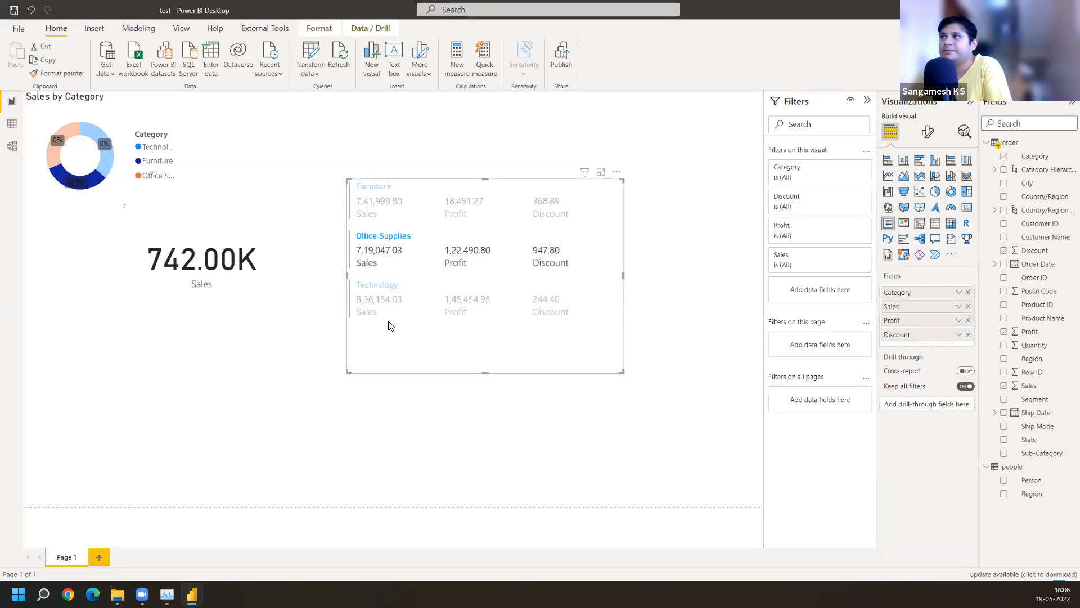
{"action": "left_click", "coordinate": [386, 309]}
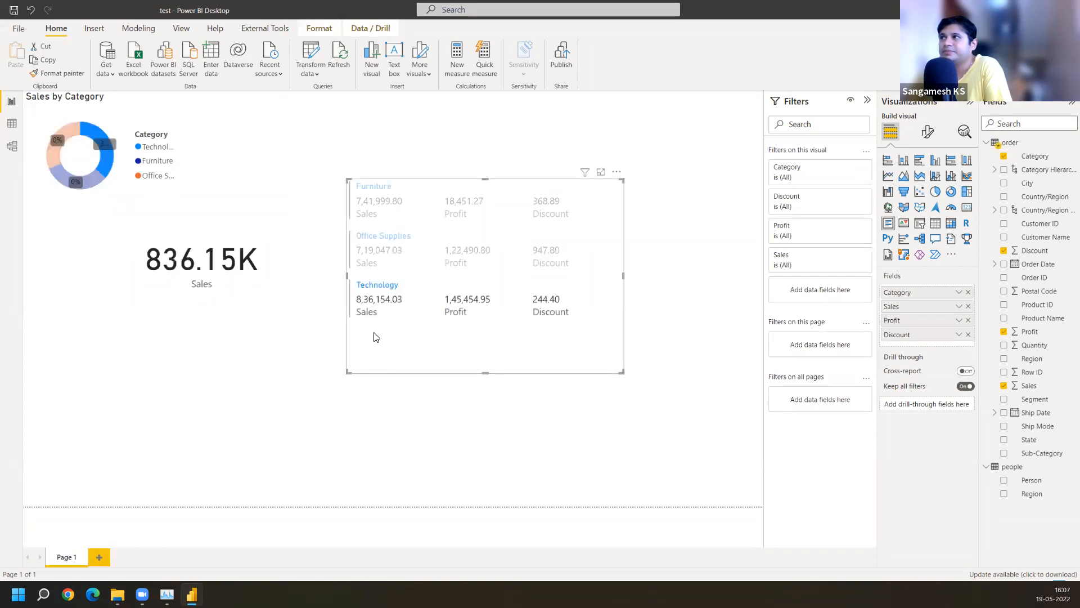
{"action": "left_click", "coordinate": [115, 198]}
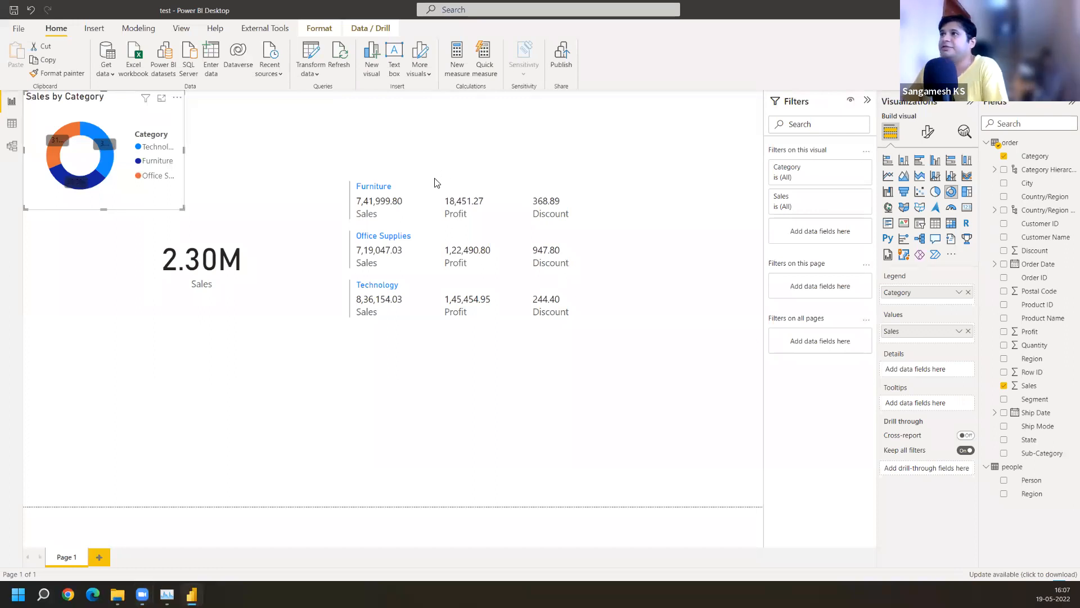
Move the multi-row card up beside the donut chart and the Sales card directly below the donut, clearing the Furniture selection
{"action": "left_click", "coordinate": [418, 194]}
{"action": "left_click", "coordinate": [418, 194]}
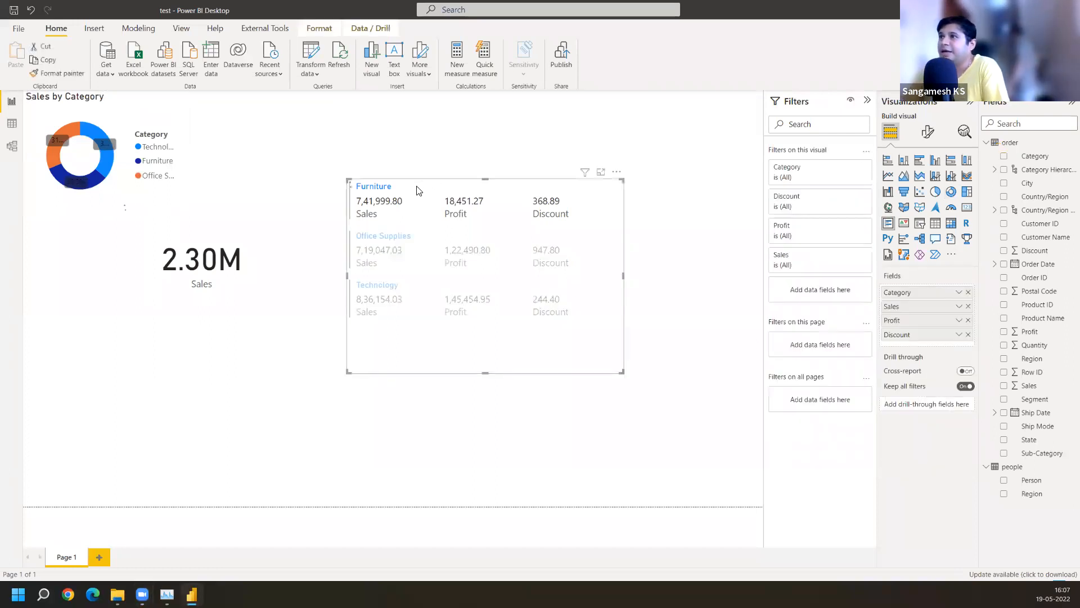
{"action": "left_click_drag", "start_coordinate": [416, 188], "coordinate": [345, 113]}
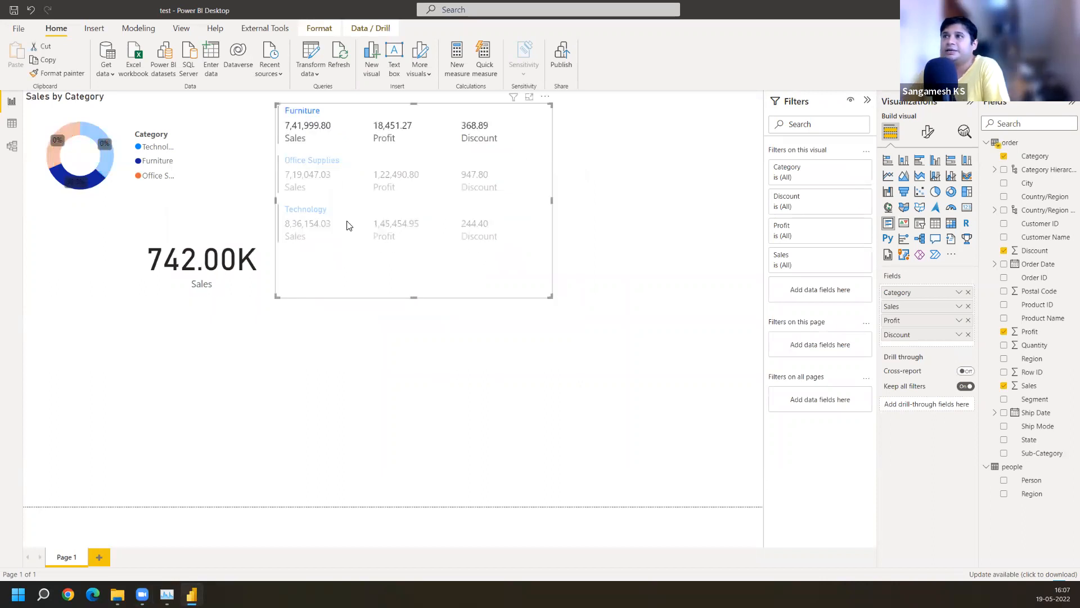
{"action": "left_click", "coordinate": [157, 224]}
{"action": "left_click_drag", "start_coordinate": [157, 224], "coordinate": [62, 233]}
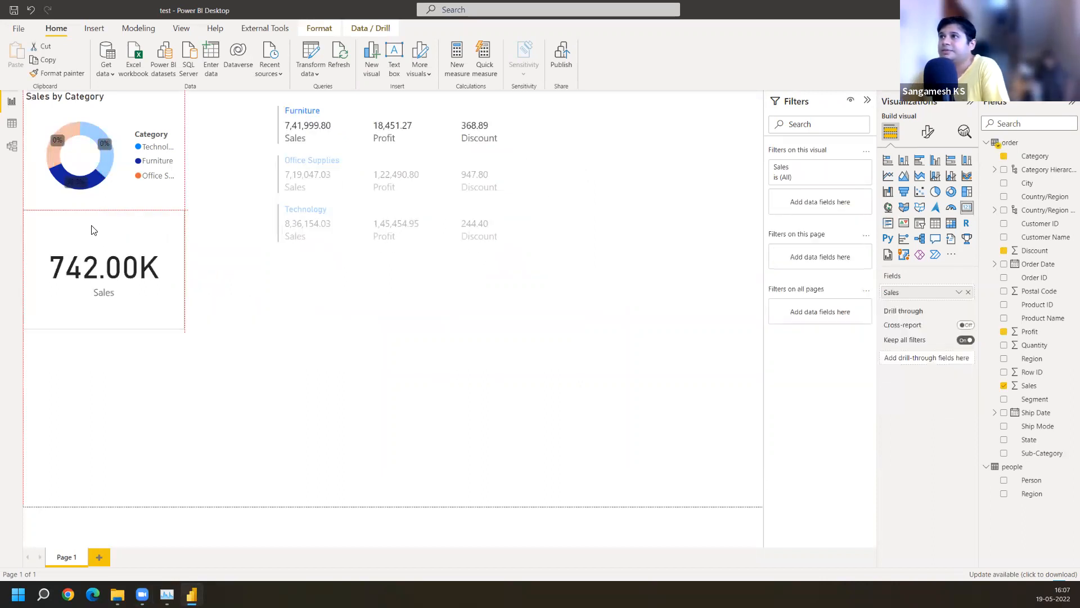
{"action": "left_click", "coordinate": [460, 279]}
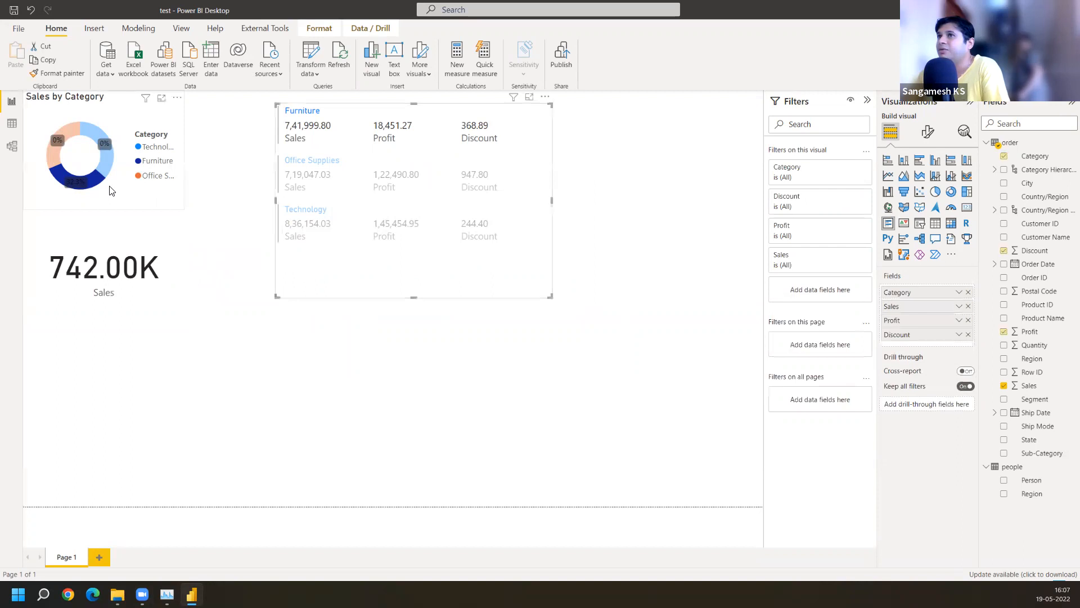
{"action": "left_click", "coordinate": [109, 191]}
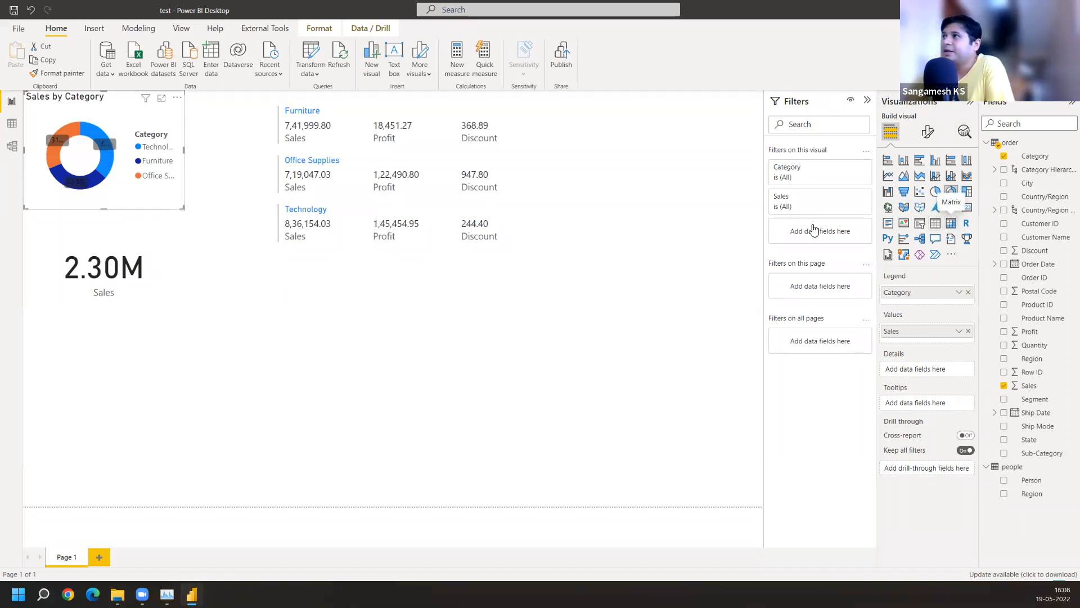
{"action": "left_click", "coordinate": [584, 309]}
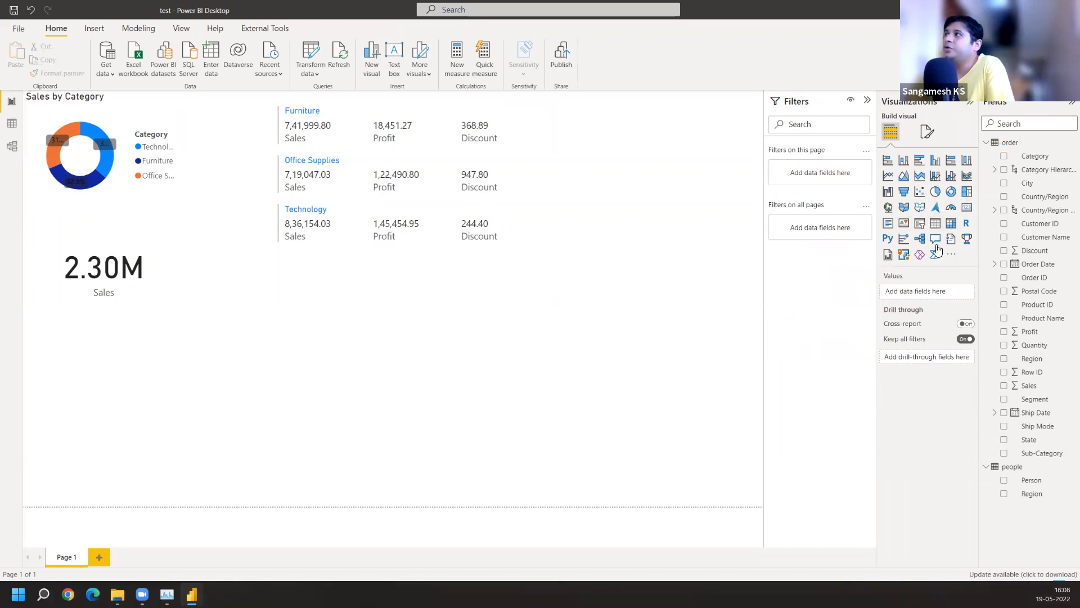
Insert a table visual, place it in the lower middle of the report page, and add State and Profit as columns
{"action": "left_click", "coordinate": [936, 224]}
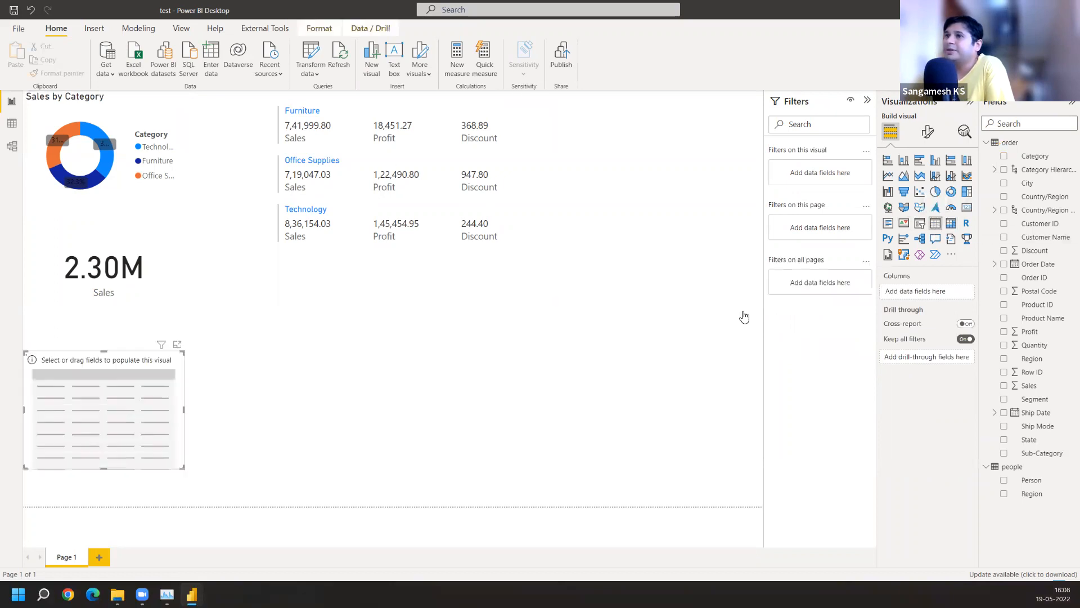
{"action": "left_click_drag", "start_coordinate": [173, 357], "coordinate": [359, 353]}
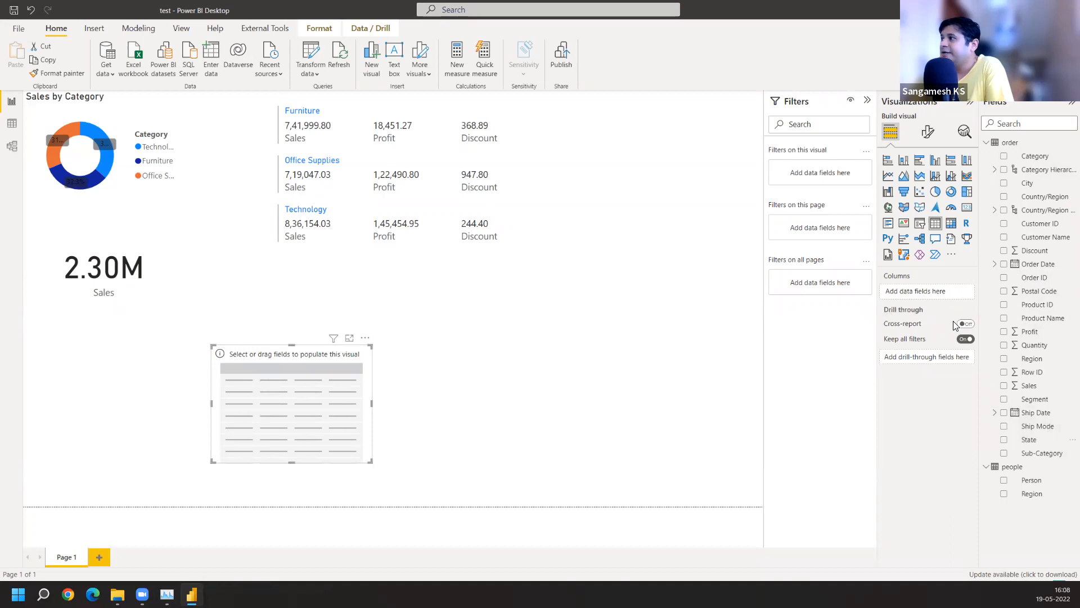
{"action": "left_click", "coordinate": [1029, 439]}
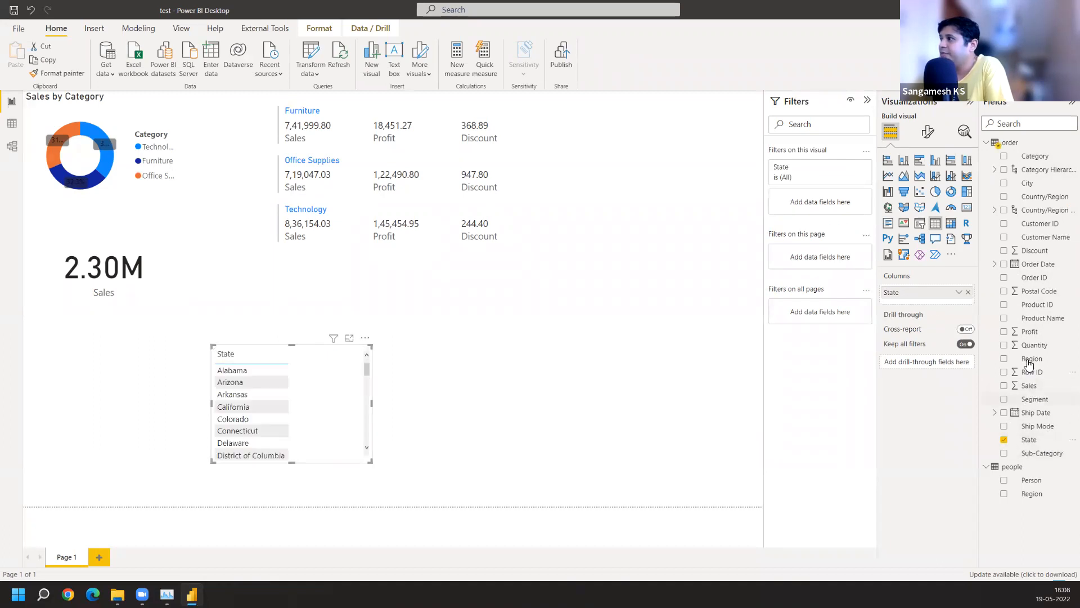
{"action": "left_click_drag", "start_coordinate": [1029, 333], "coordinate": [930, 302]}
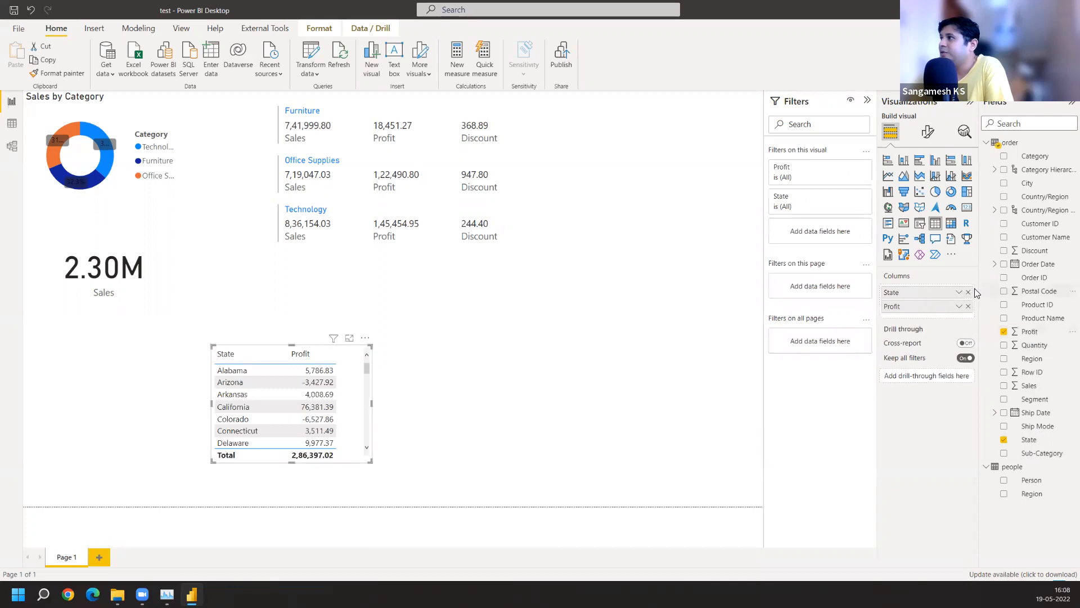
Replace the table's State column with Sales, Discount and Category, and widen the visual so all four columns fit
{"action": "left_click", "coordinate": [968, 292]}
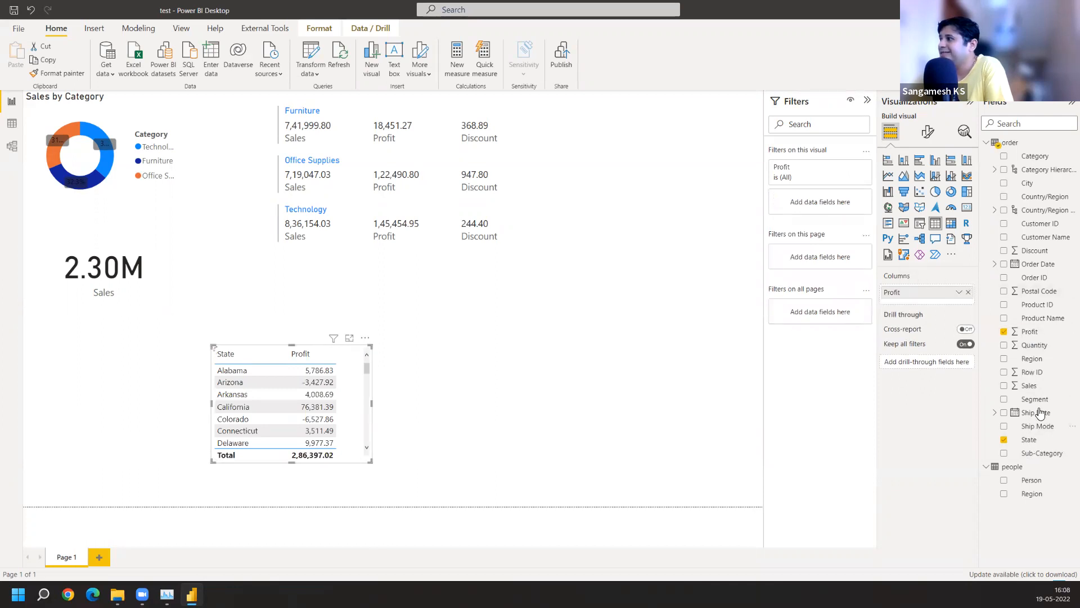
{"action": "left_click_drag", "start_coordinate": [1038, 389], "coordinate": [933, 304]}
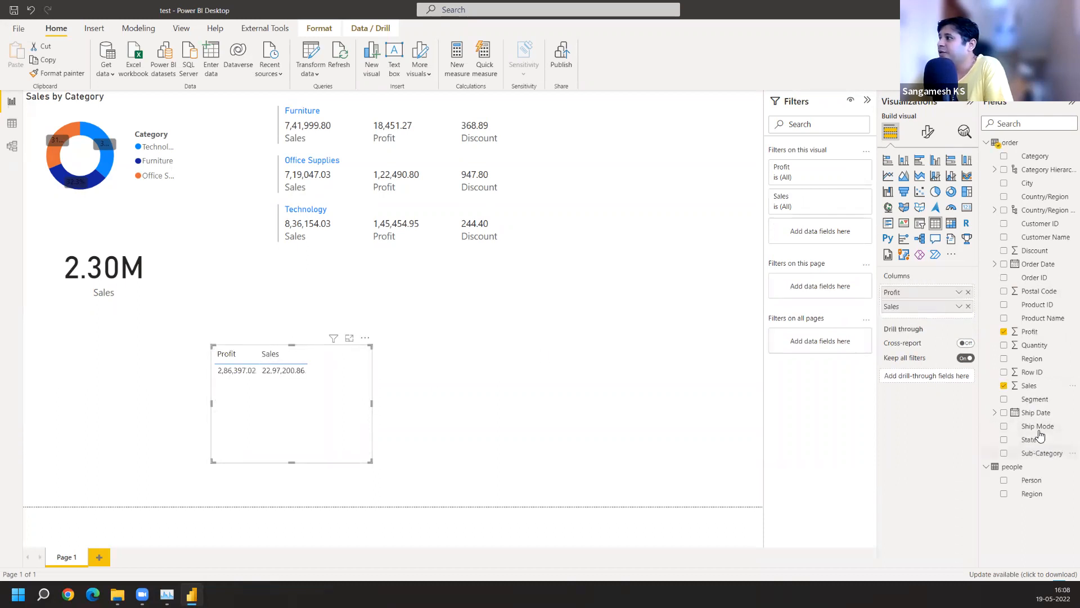
{"action": "left_click_drag", "start_coordinate": [1039, 254], "coordinate": [930, 317]}
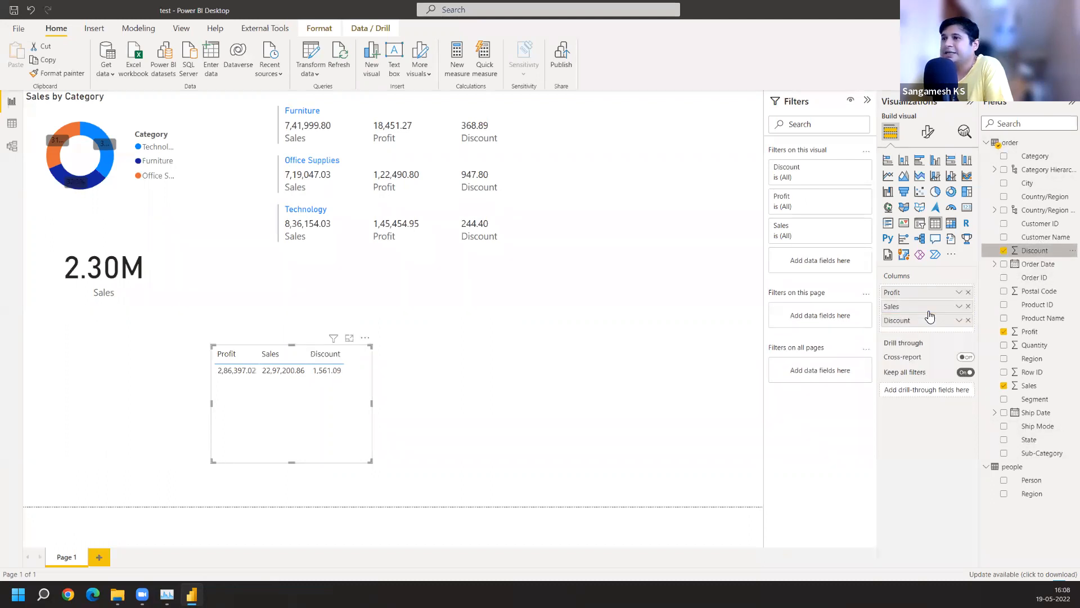
{"action": "left_click_drag", "start_coordinate": [1035, 156], "coordinate": [941, 286]}
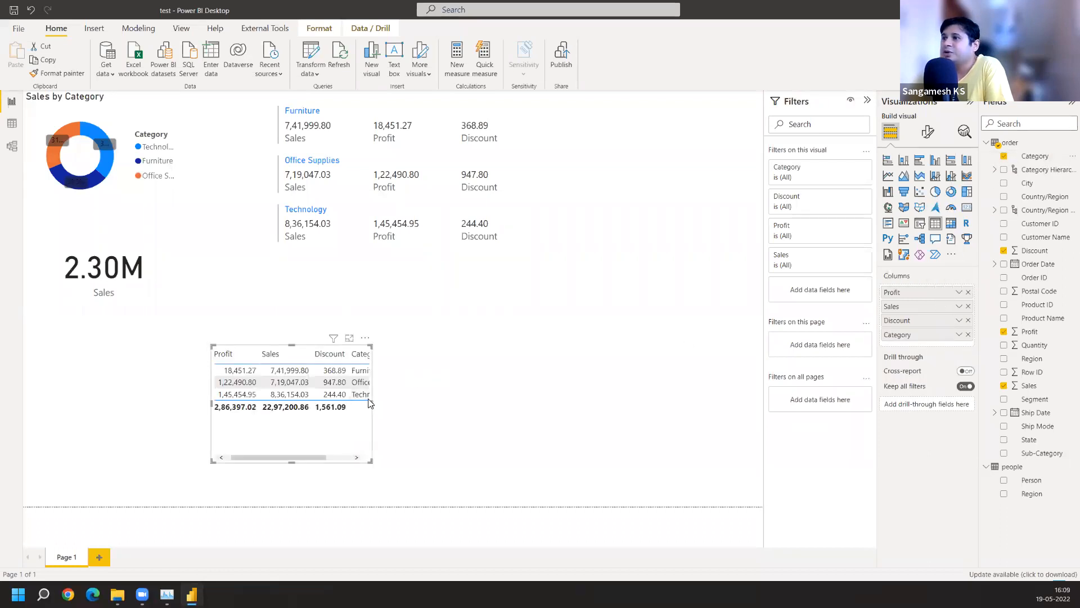
{"action": "left_click_drag", "start_coordinate": [370, 461], "coordinate": [558, 468]}
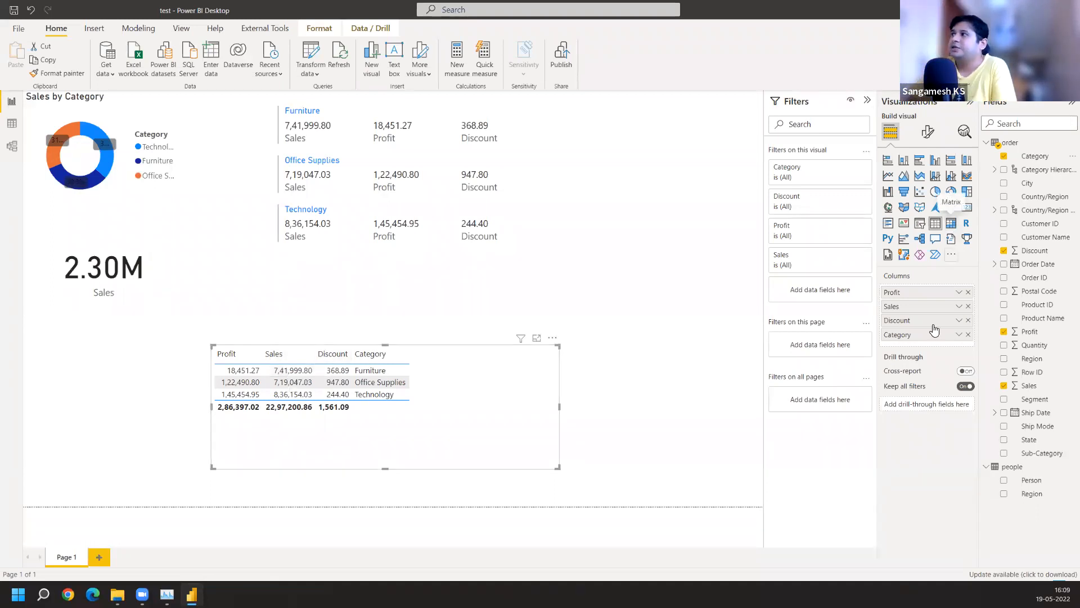
{"action": "left_click", "coordinate": [670, 410]}
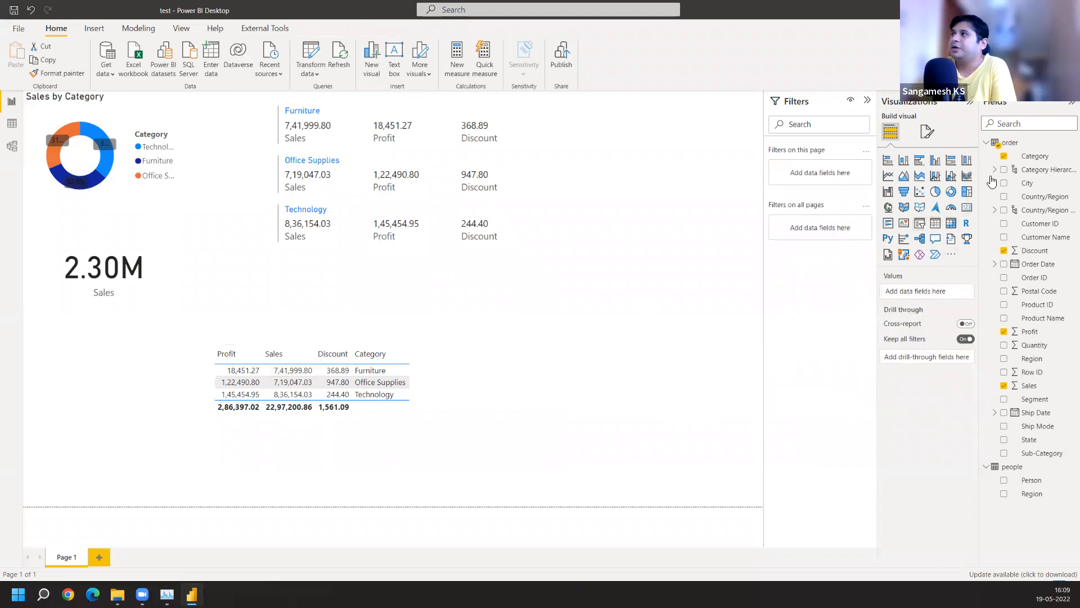
Insert a matrix visual with Category as its columns and Sales and Profit as its values, checking it in focus mode
{"action": "left_click", "coordinate": [950, 224]}
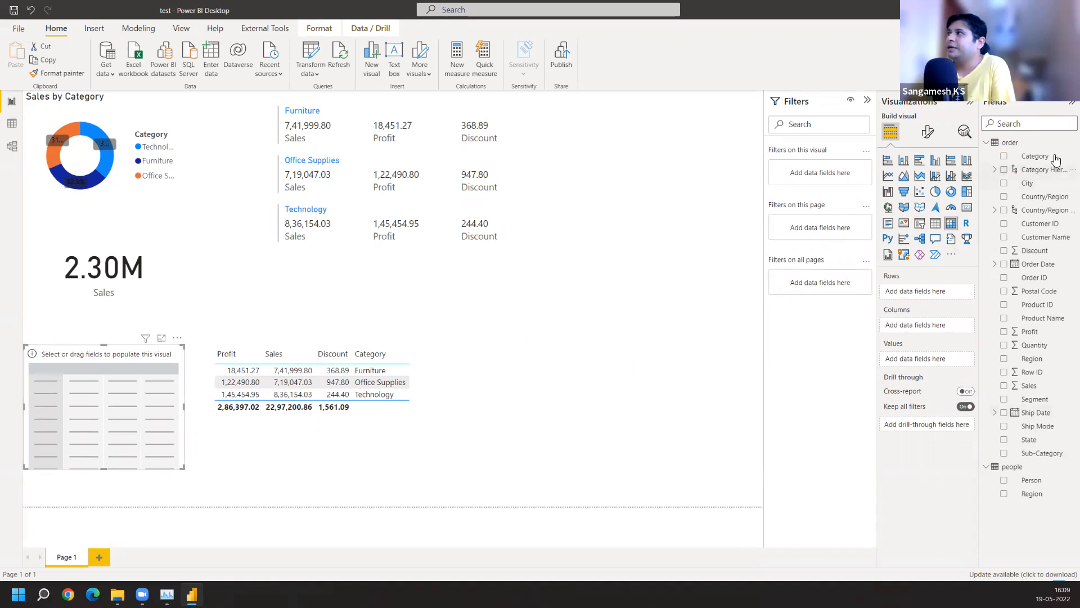
{"action": "left_click_drag", "start_coordinate": [1045, 157], "coordinate": [934, 323]}
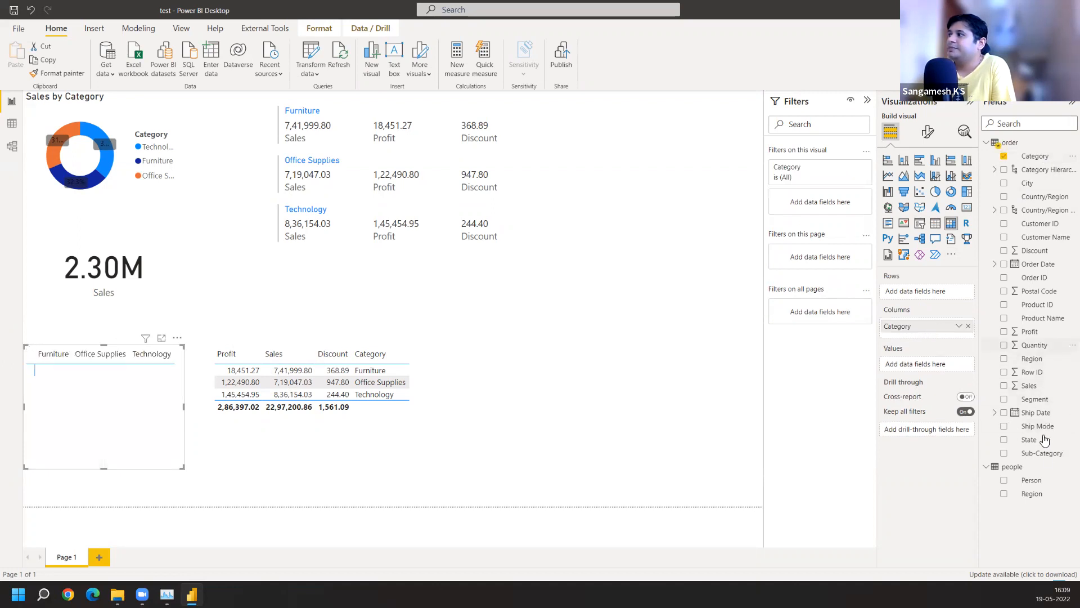
{"action": "left_click_drag", "start_coordinate": [1044, 386], "coordinate": [941, 364]}
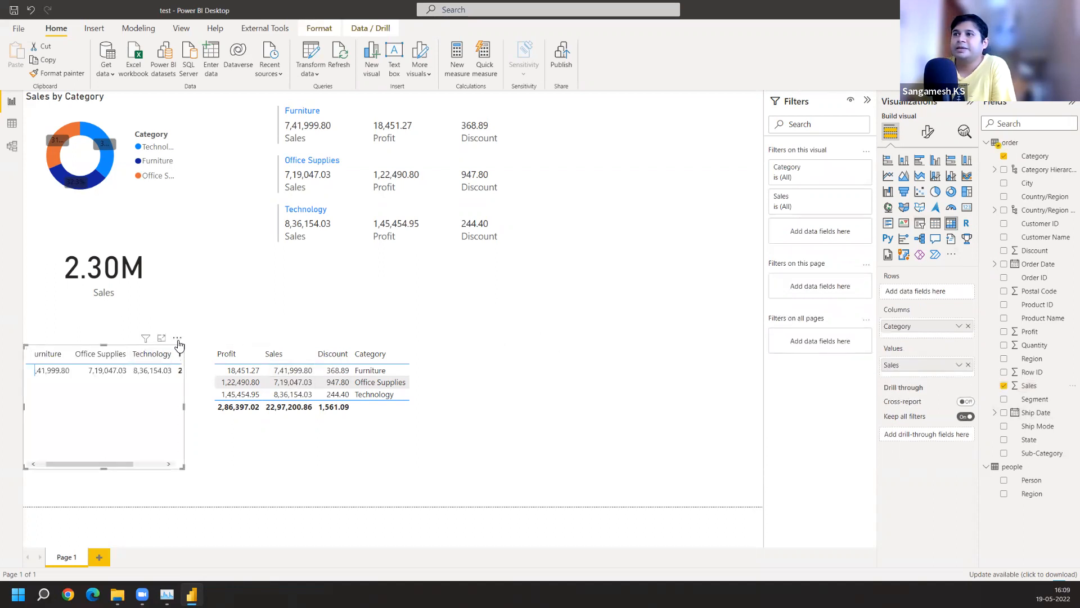
{"action": "left_click", "coordinate": [162, 337]}
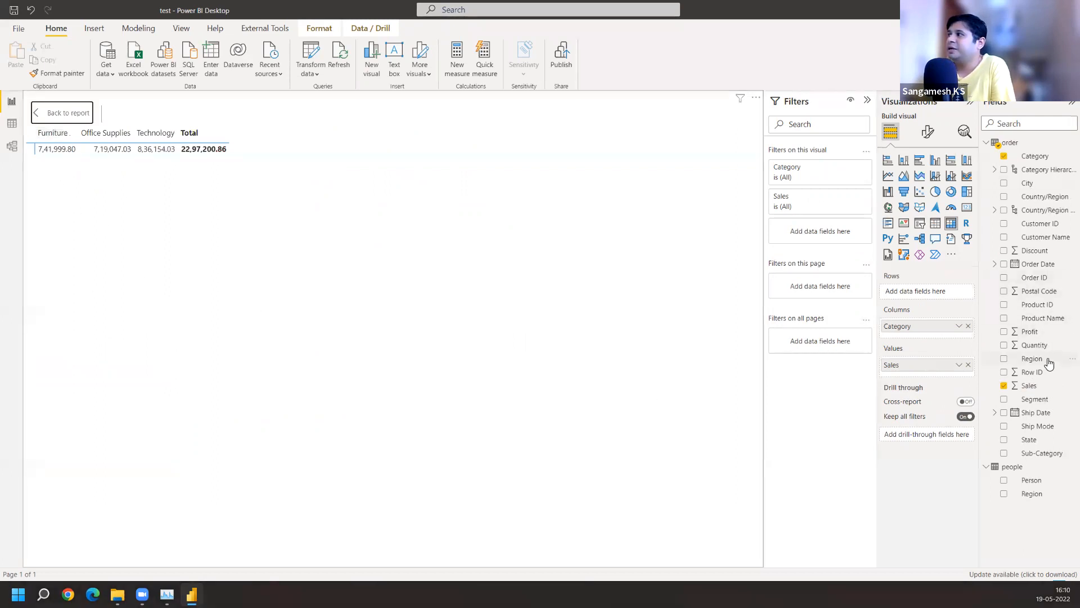
{"action": "left_click_drag", "start_coordinate": [1035, 335], "coordinate": [929, 370]}
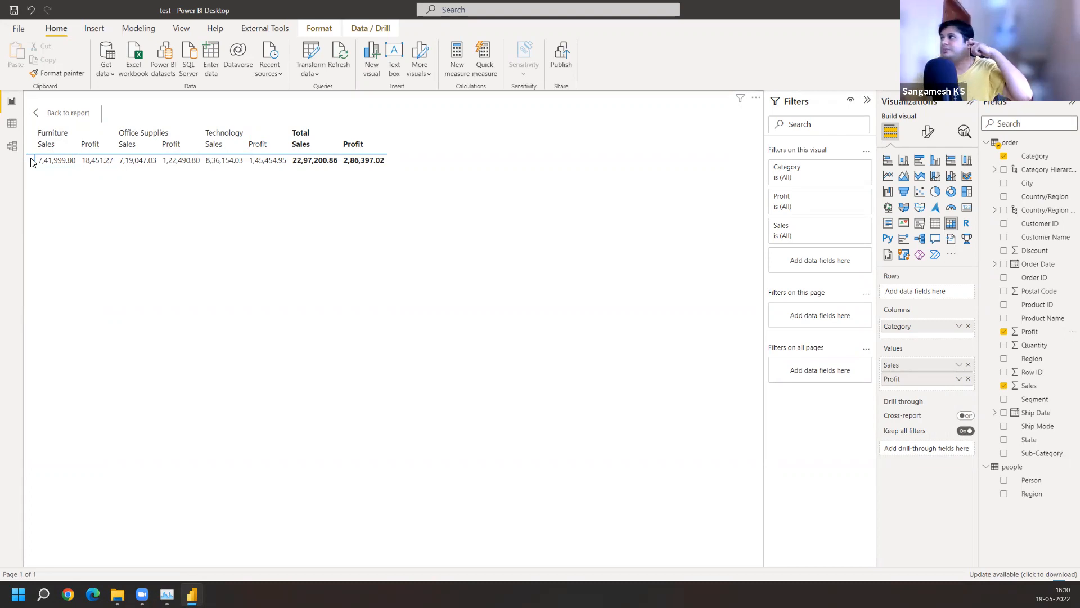
{"action": "left_click", "coordinate": [47, 114]}
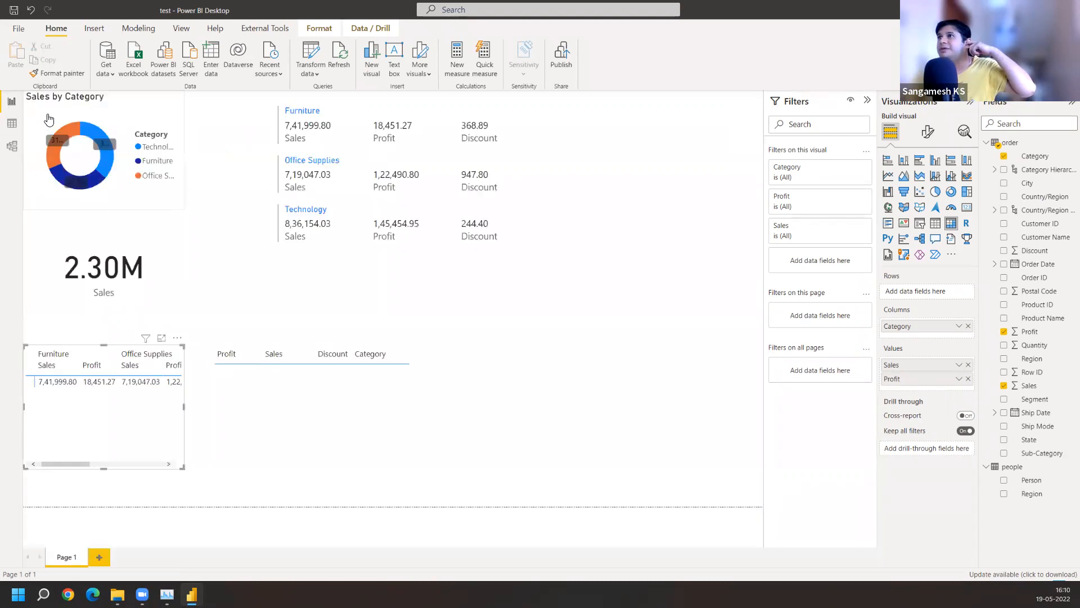
{"action": "left_click", "coordinate": [177, 339]}
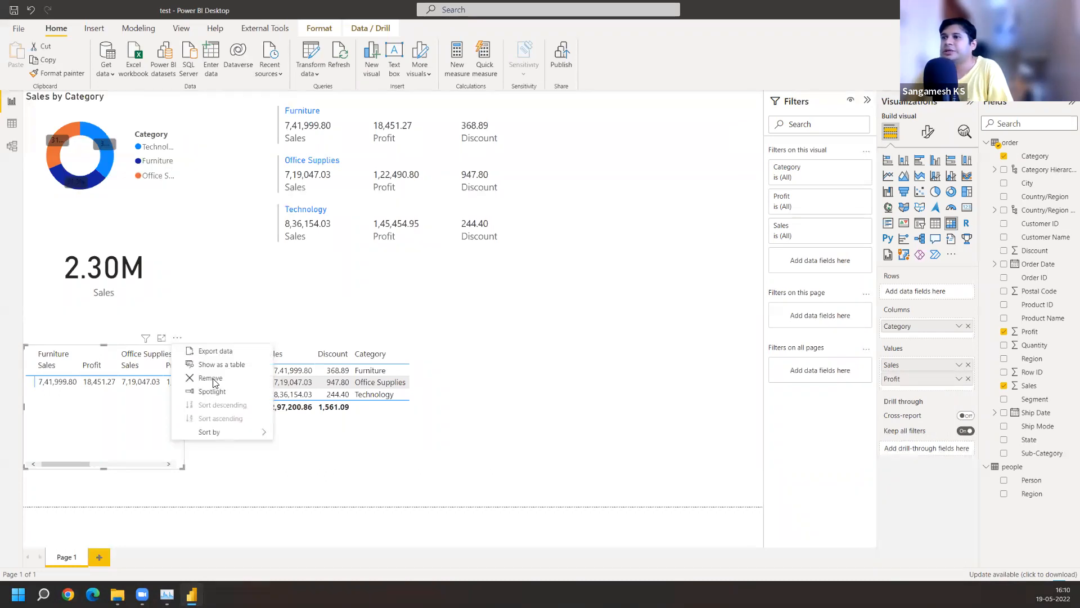
{"action": "left_click", "coordinate": [526, 379]}
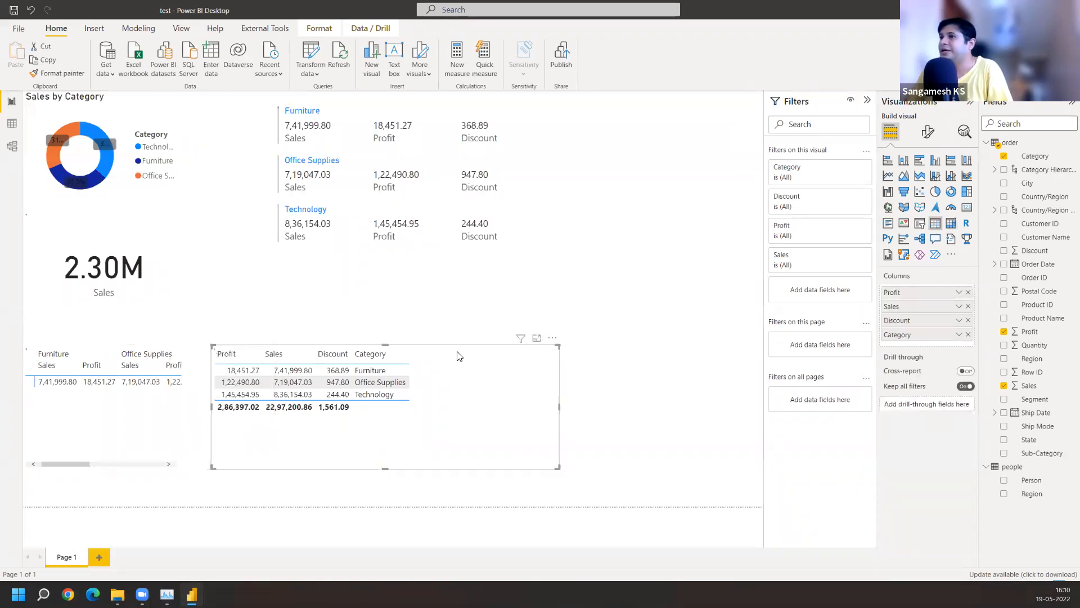
{"action": "left_click", "coordinate": [629, 321]}
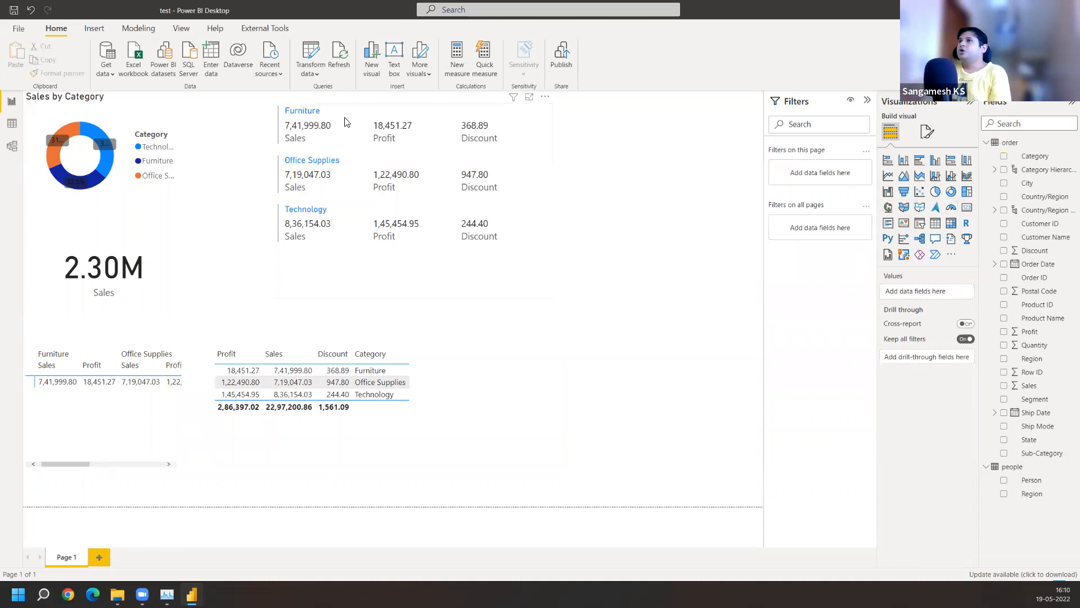
Move the multi-row card from the upper part of the page to the lower right, beside the table
{"action": "left_click_drag", "start_coordinate": [345, 122], "coordinate": [516, 346]}
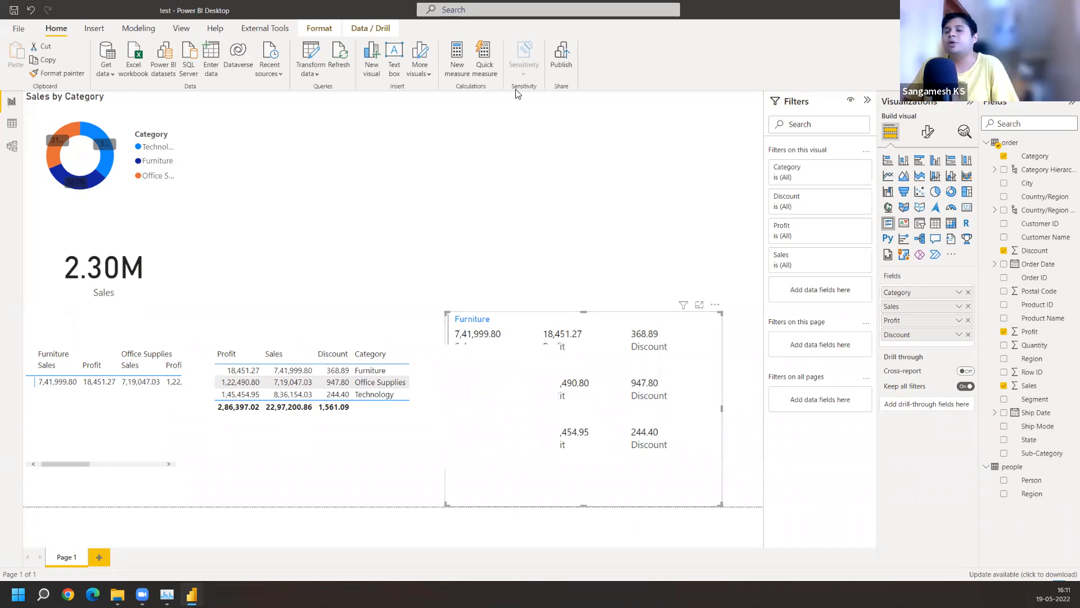
{"action": "left_click", "coordinate": [502, 200]}
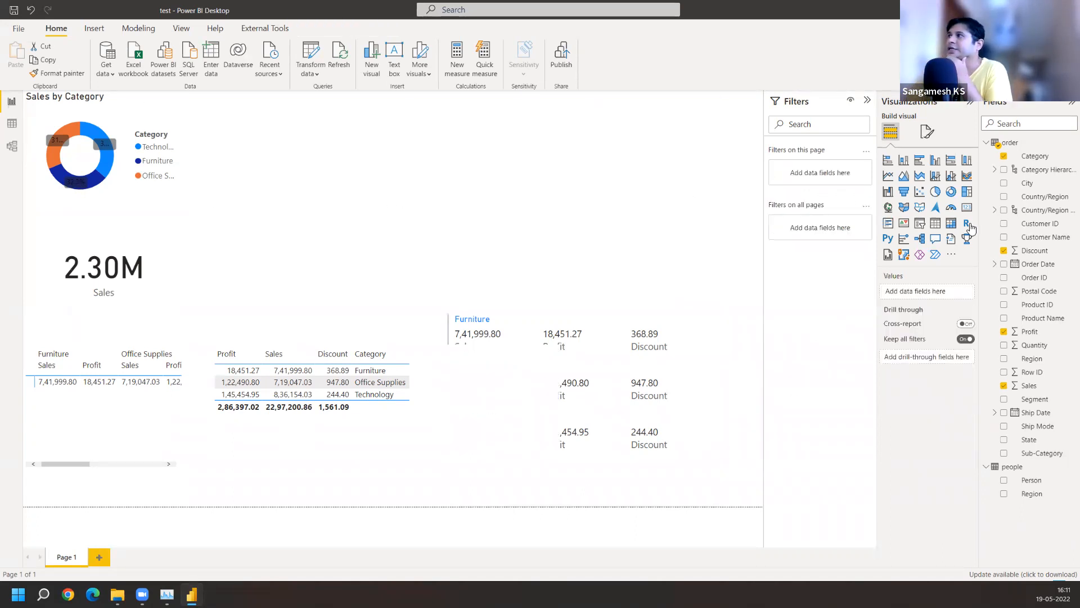
Insert a gauge visual, enlarge it in focus mode, and set Sales as its value
{"action": "left_click", "coordinate": [951, 207]}
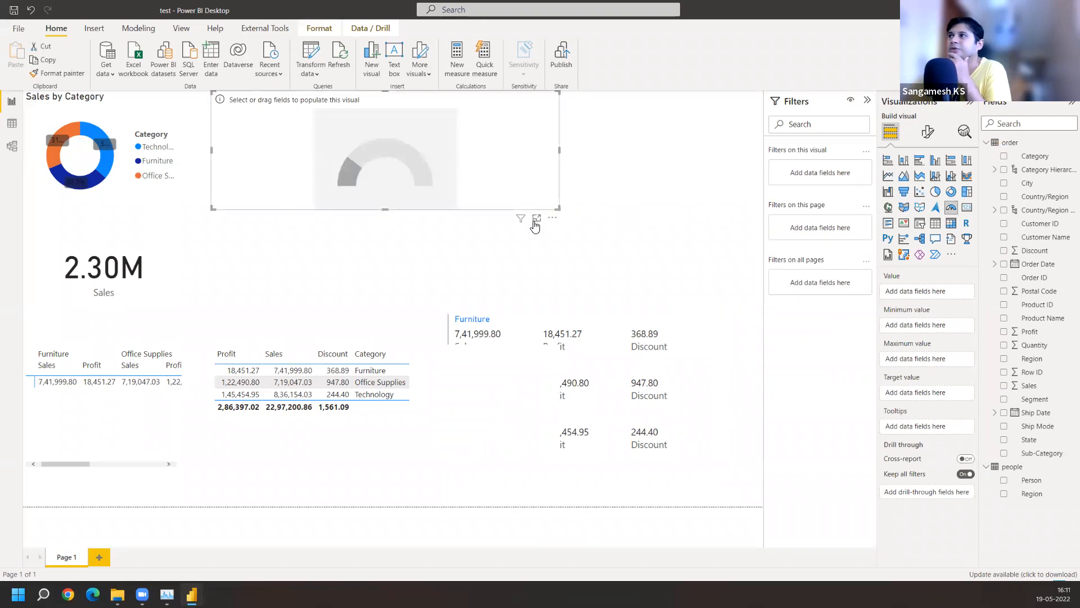
{"action": "left_click", "coordinate": [536, 219]}
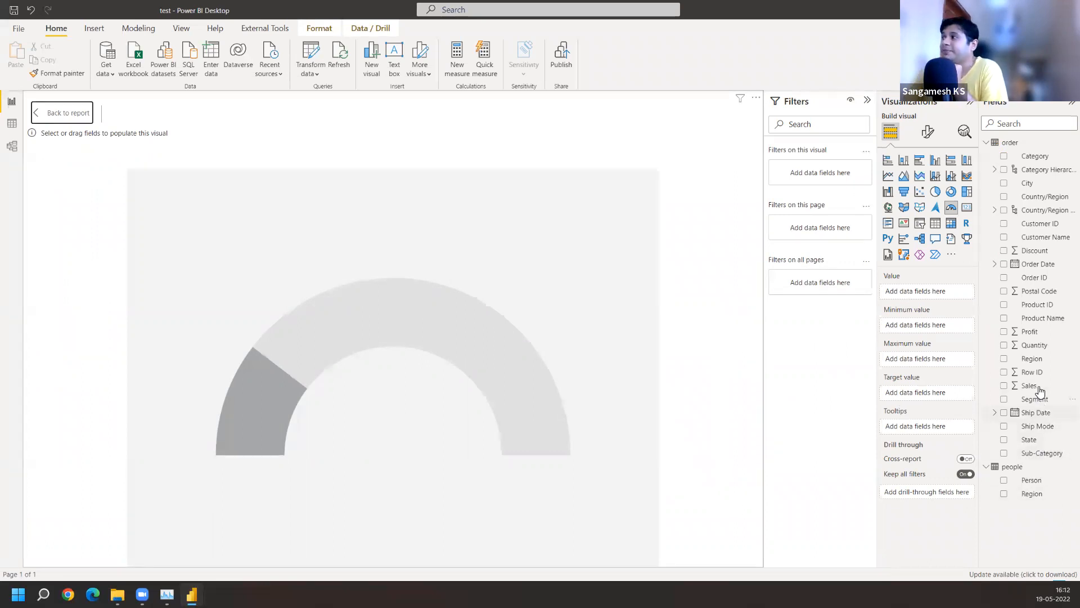
{"action": "left_click_drag", "start_coordinate": [1035, 387], "coordinate": [918, 293]}
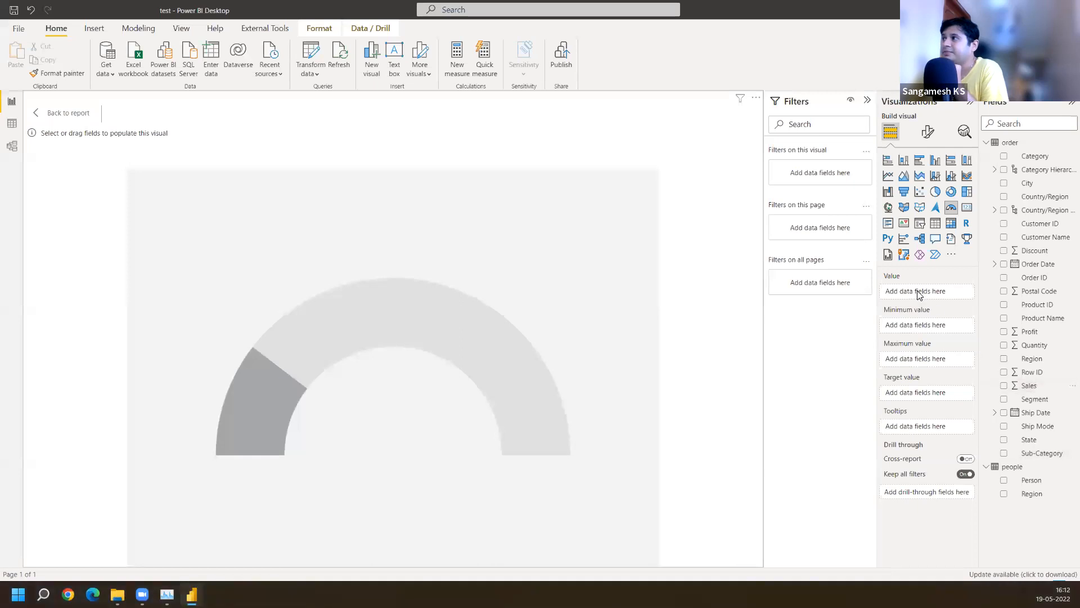
{"action": "left_click_drag", "start_coordinate": [1035, 387], "coordinate": [931, 296]}
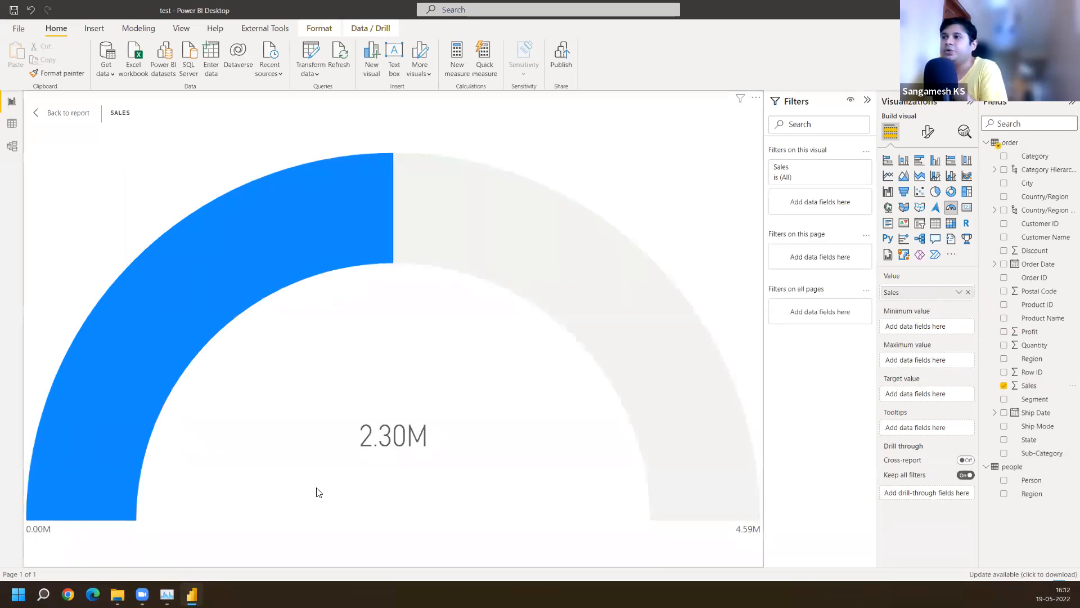
{"action": "mouse_move", "coordinate": [394, 265]}
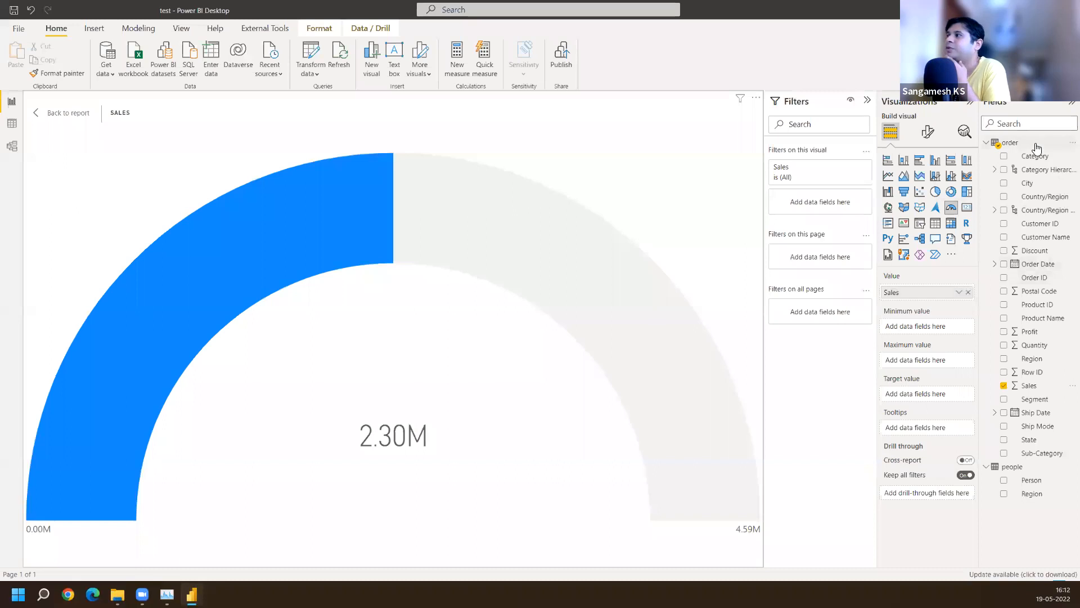
Create a Sales Target measure equal to 2500000 and assign it as the gauge's target value
{"action": "left_click", "coordinate": [462, 59]}
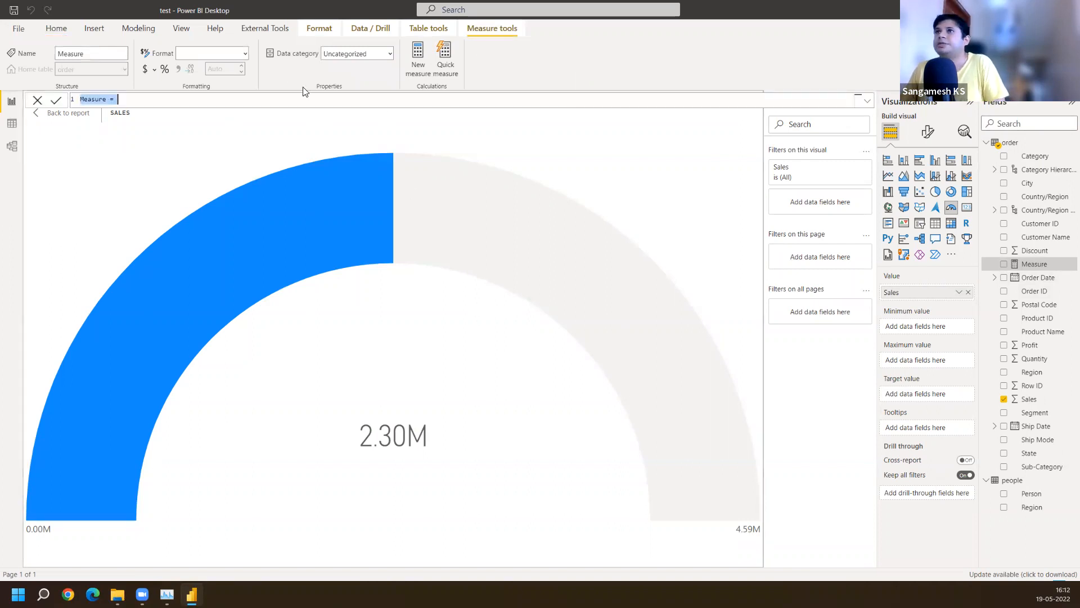
{"action": "type", "text": "Sale"}
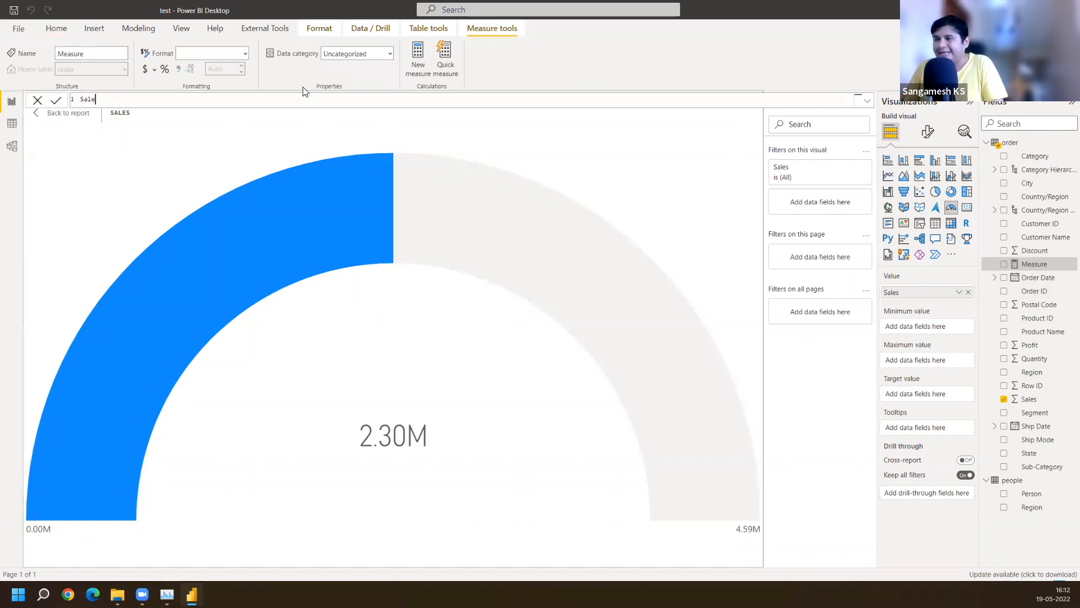
{"action": "type", "text": "s Target="}
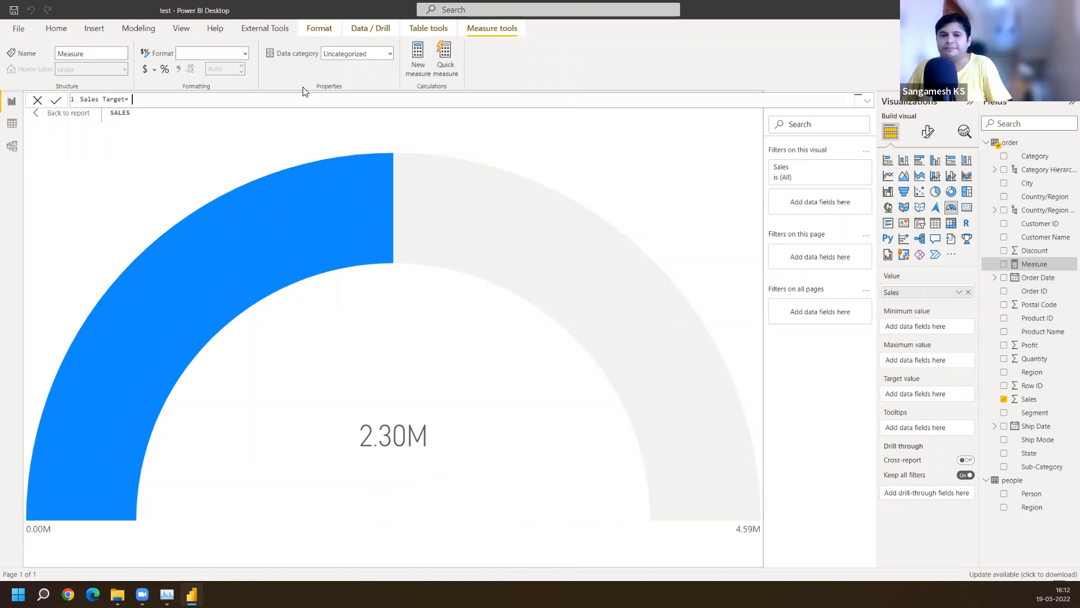
{"action": "type", "text": "25000"}
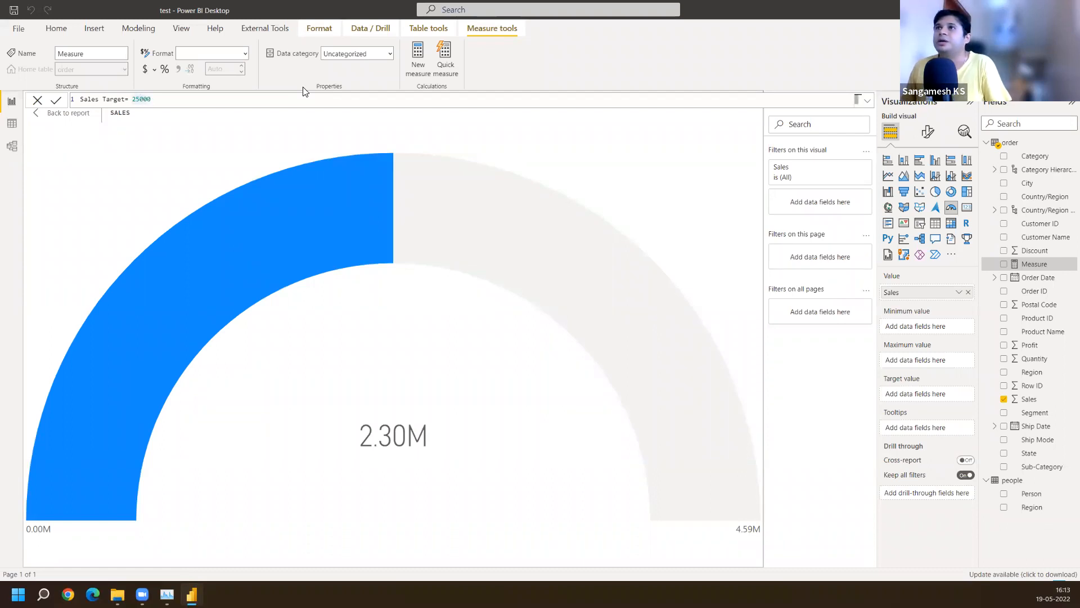
{"action": "type", "text": "0"}
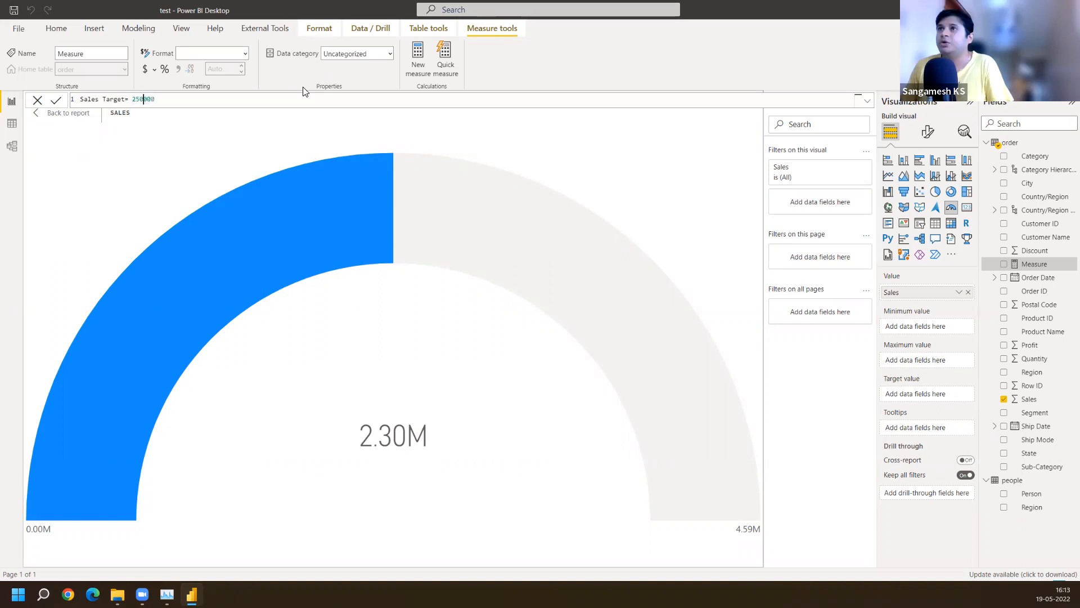
{"action": "type", "text": "0"}
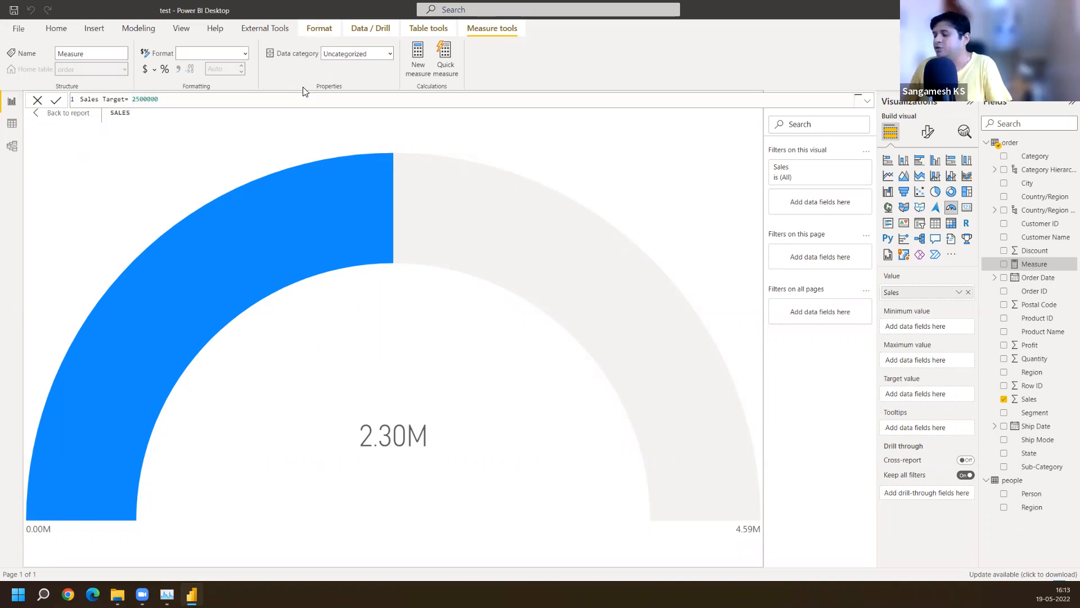
{"action": "key", "text": "Return"}
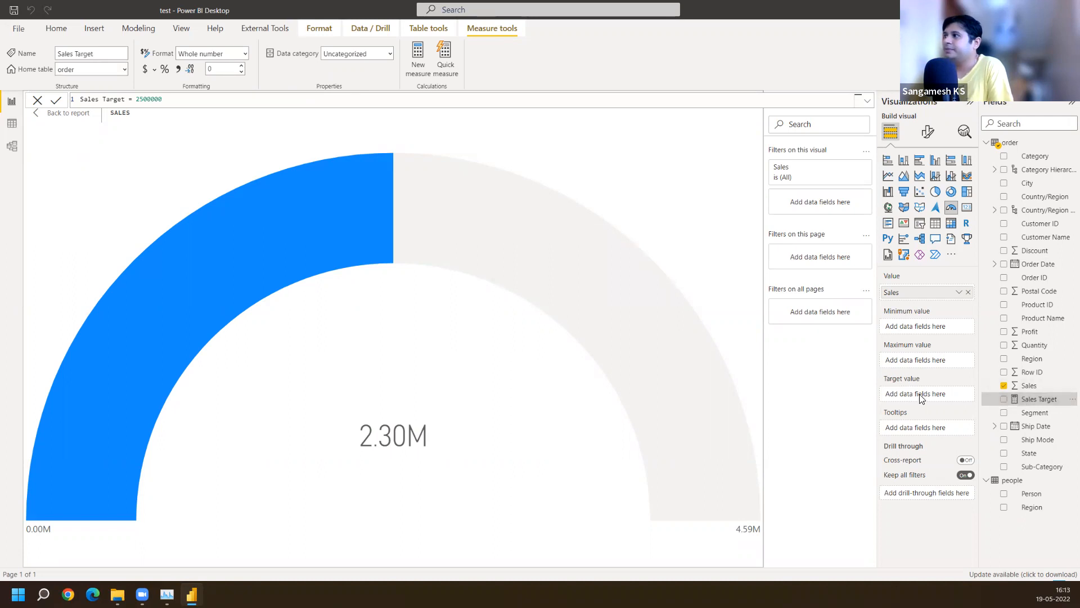
{"action": "left_click_drag", "start_coordinate": [1030, 401], "coordinate": [927, 393]}
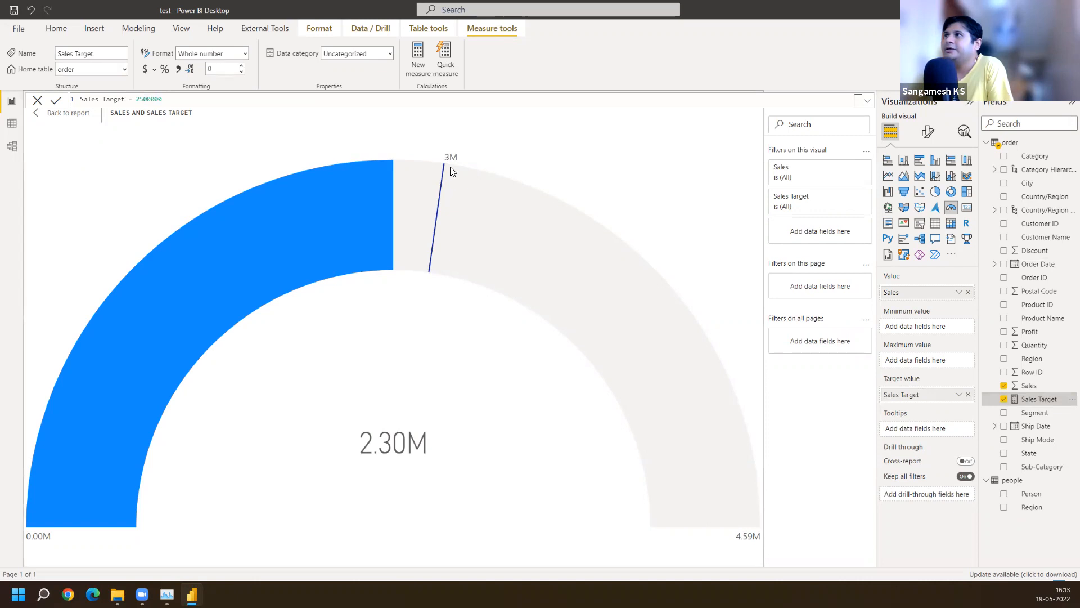
{"action": "mouse_move", "coordinate": [446, 164]}
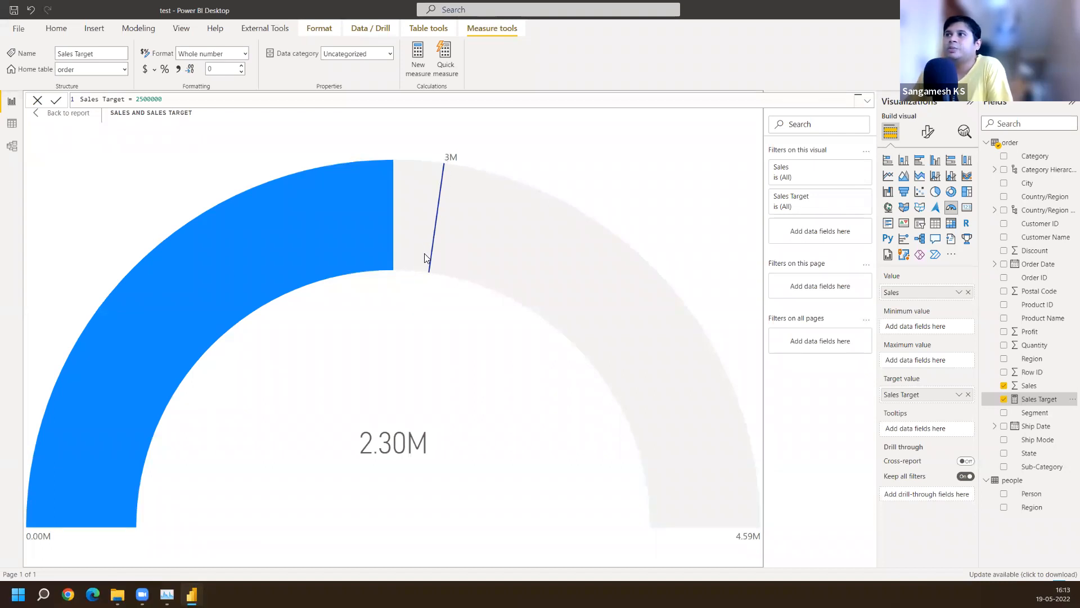
Leave the gauge's focus mode and return to the report page
{"action": "mouse_move", "coordinate": [421, 252]}
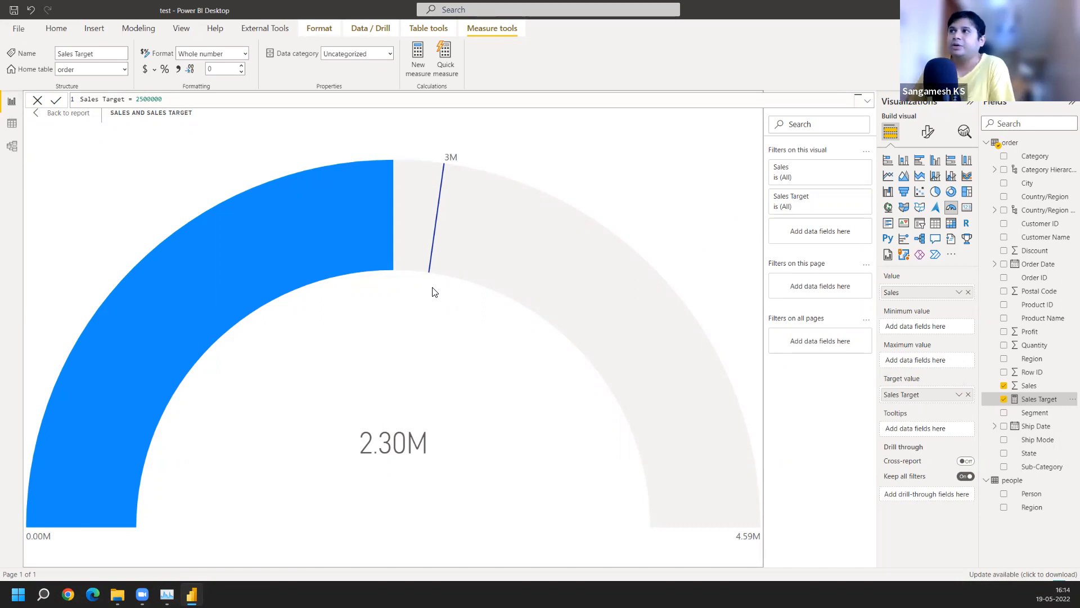
{"action": "left_click", "coordinate": [37, 115]}
{"action": "left_click_drag", "start_coordinate": [211, 208], "coordinate": [464, 169]}
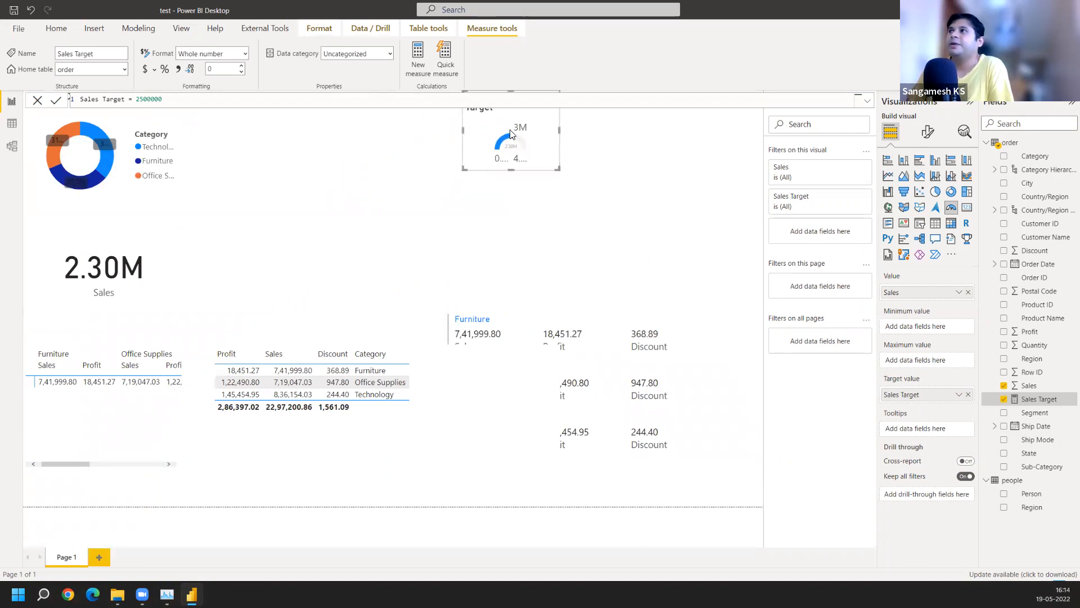
{"action": "mouse_move", "coordinate": [482, 152]}
{"action": "left_click_drag", "start_coordinate": [464, 169], "coordinate": [534, 180]}
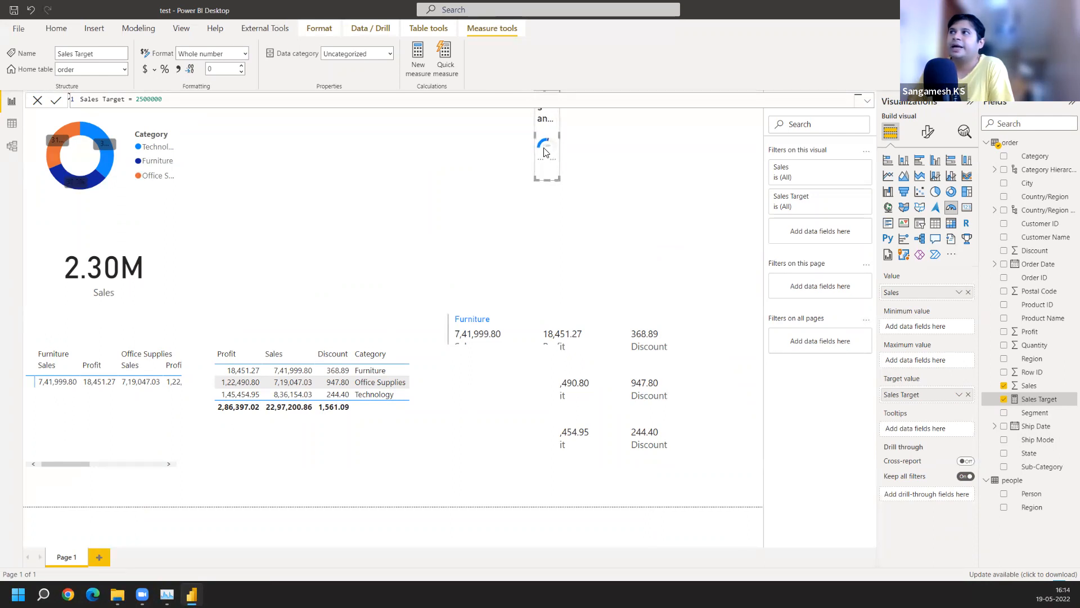
{"action": "mouse_move", "coordinate": [546, 142]}
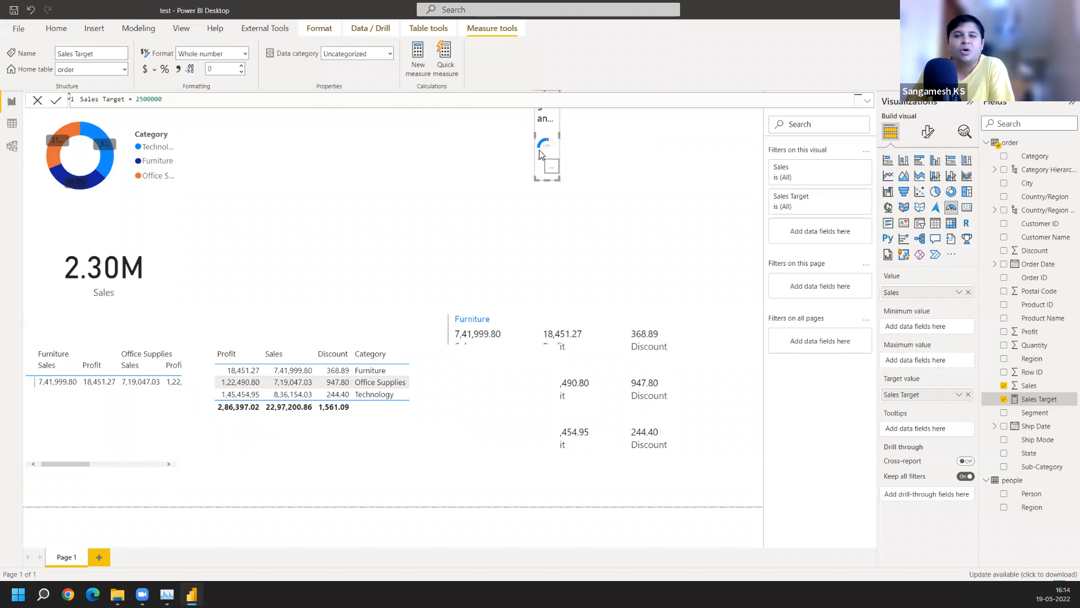
{"action": "key", "text": "ctrl+z"}
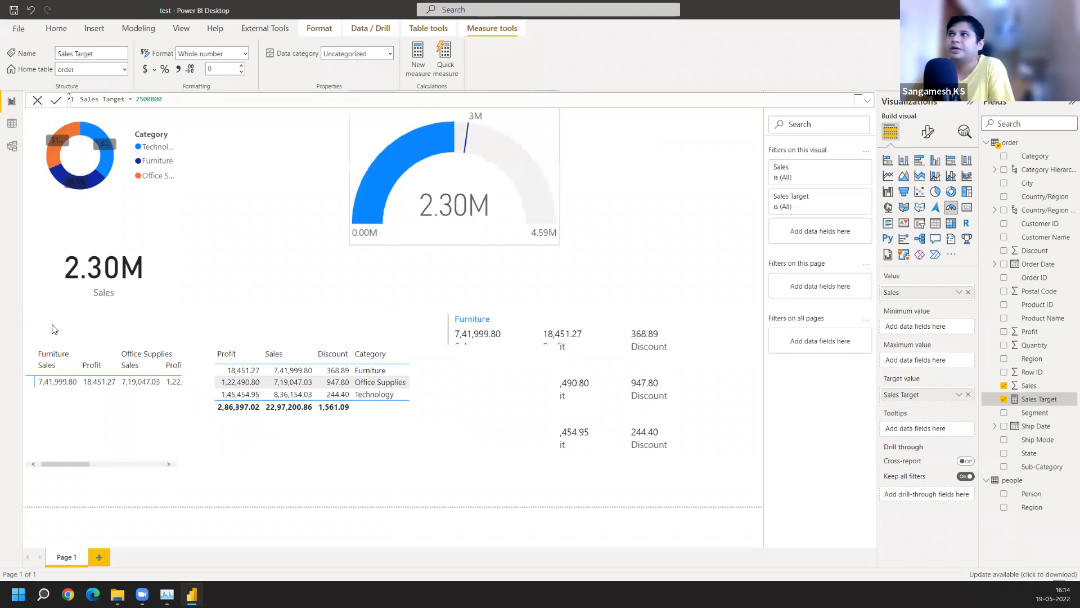
{"action": "key", "text": "ctrl+z"}
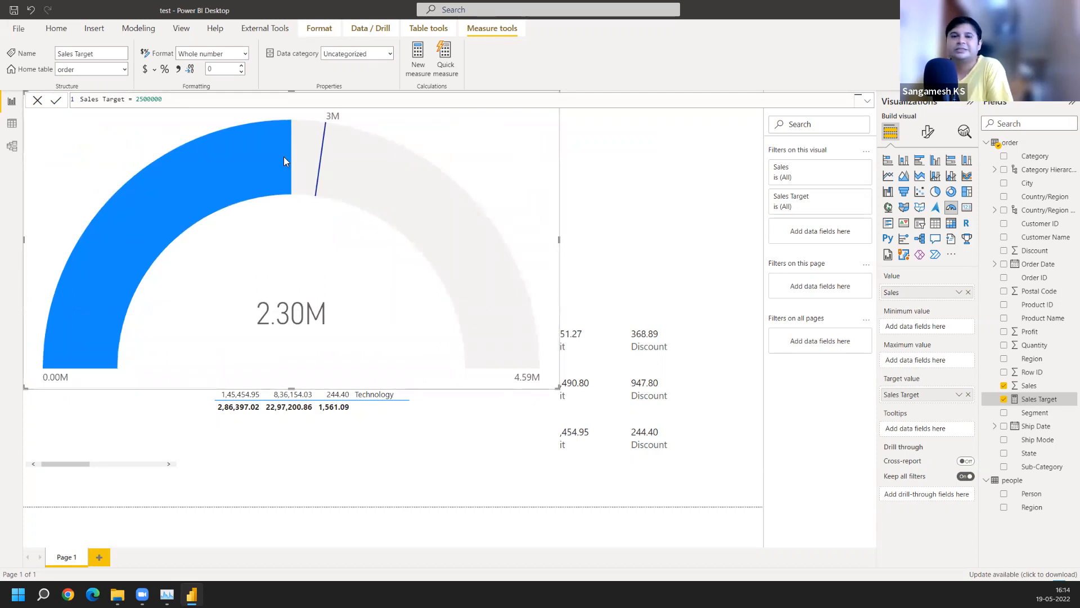
Shrink the gauge so that it fits beside the donut chart without covering the visuals below
{"action": "mouse_move", "coordinate": [284, 157]}
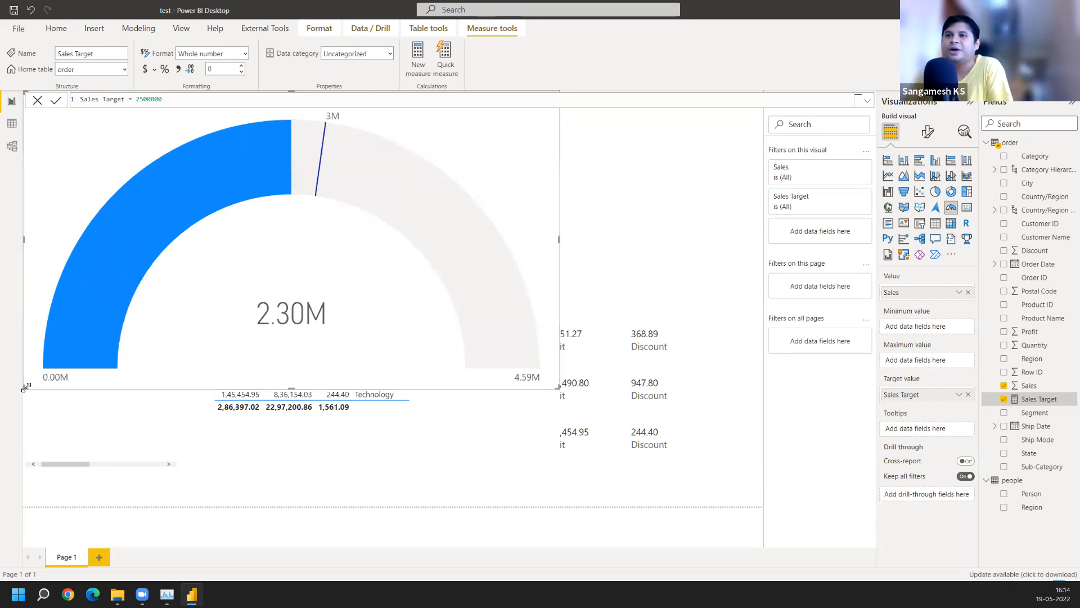
{"action": "left_click_drag", "start_coordinate": [26, 385], "coordinate": [235, 211]}
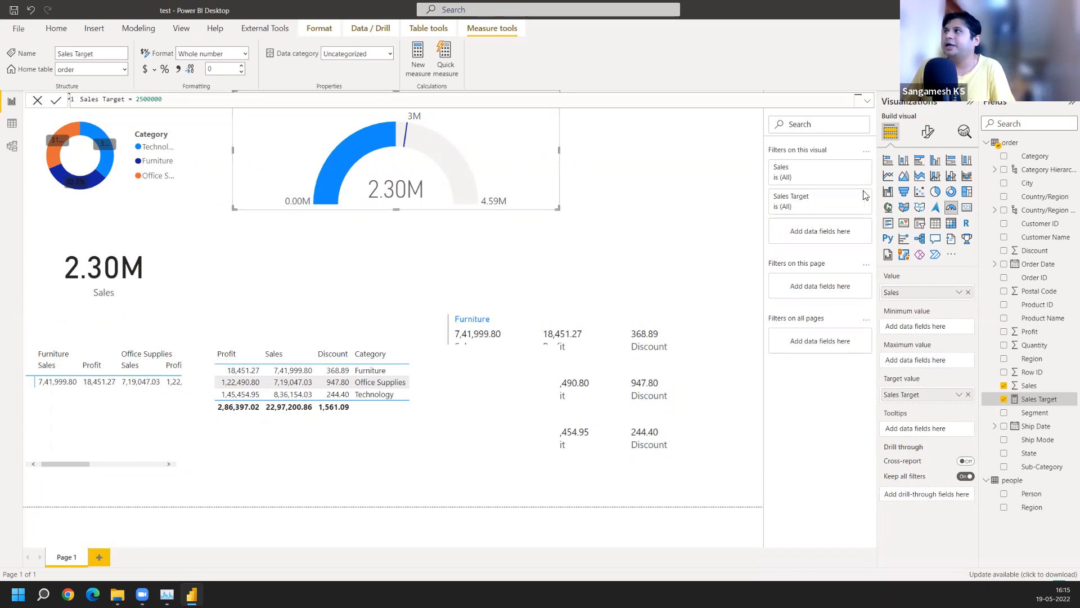
Insert a KPI visual on the page and move it to the right of the gauge
{"action": "key", "text": "Escape"}
{"action": "left_click", "coordinate": [905, 225]}
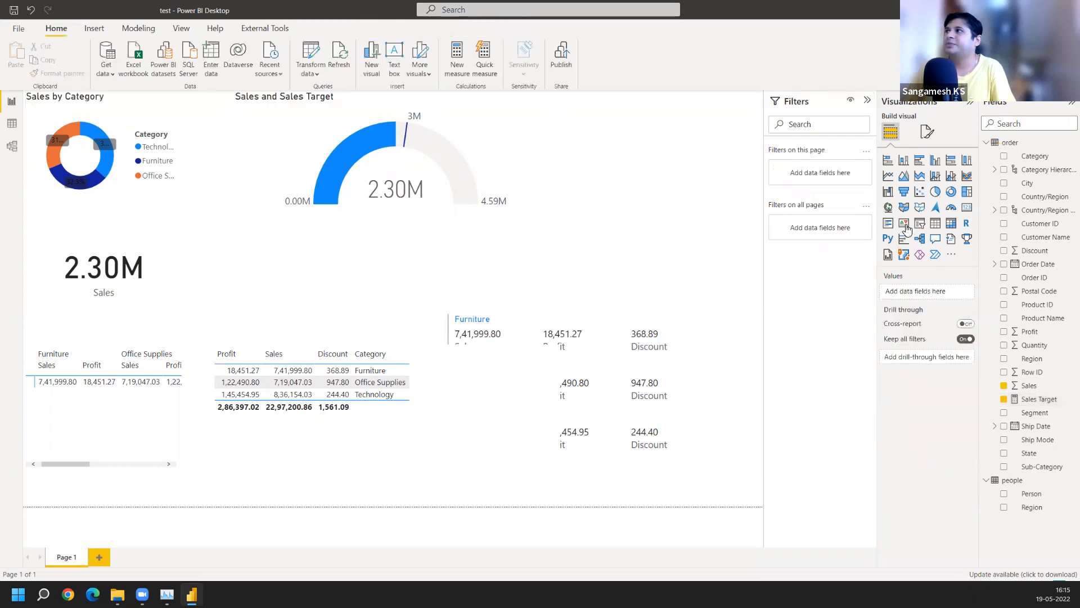
{"action": "left_click_drag", "start_coordinate": [338, 259], "coordinate": [639, 155]}
{"action": "left_click_drag", "start_coordinate": [437, 163], "coordinate": [560, 159]}
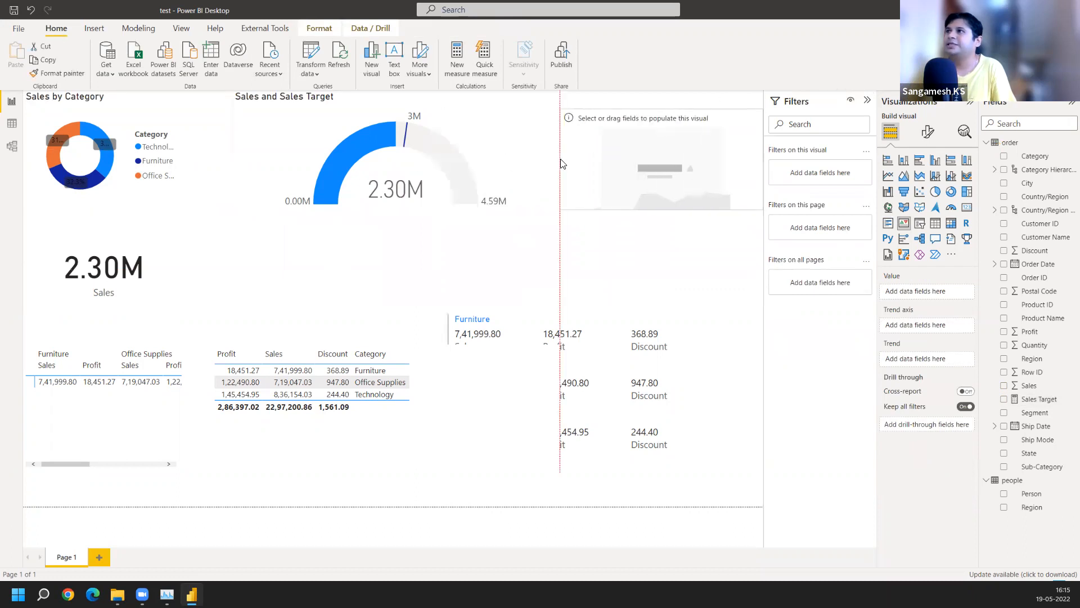
Narrow the gauge and move the empty KPI visual closer to it
{"action": "left_click", "coordinate": [475, 161]}
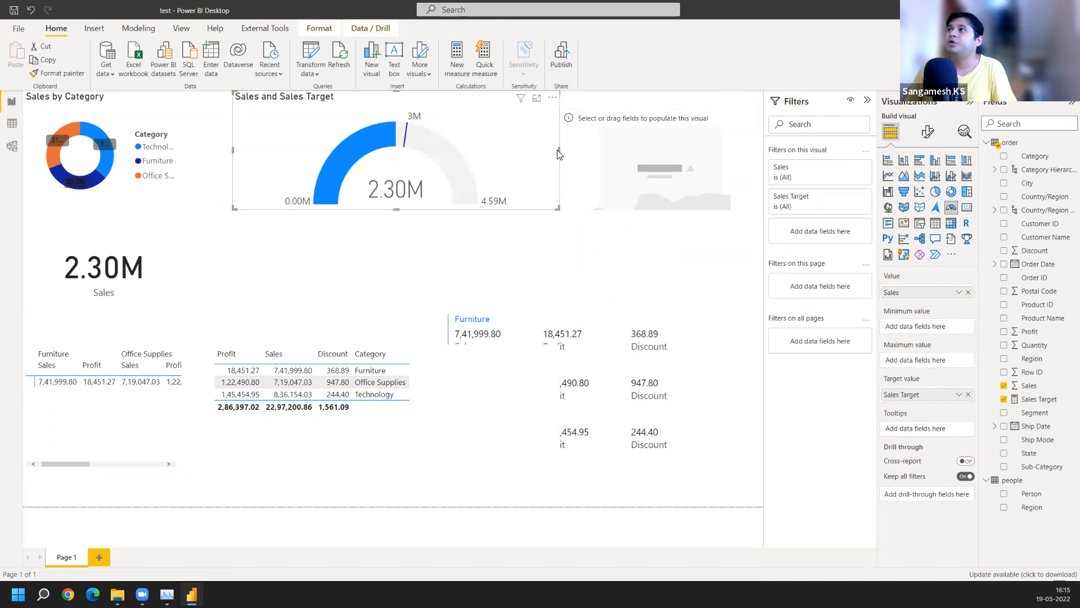
{"action": "left_click_drag", "start_coordinate": [557, 152], "coordinate": [530, 155]}
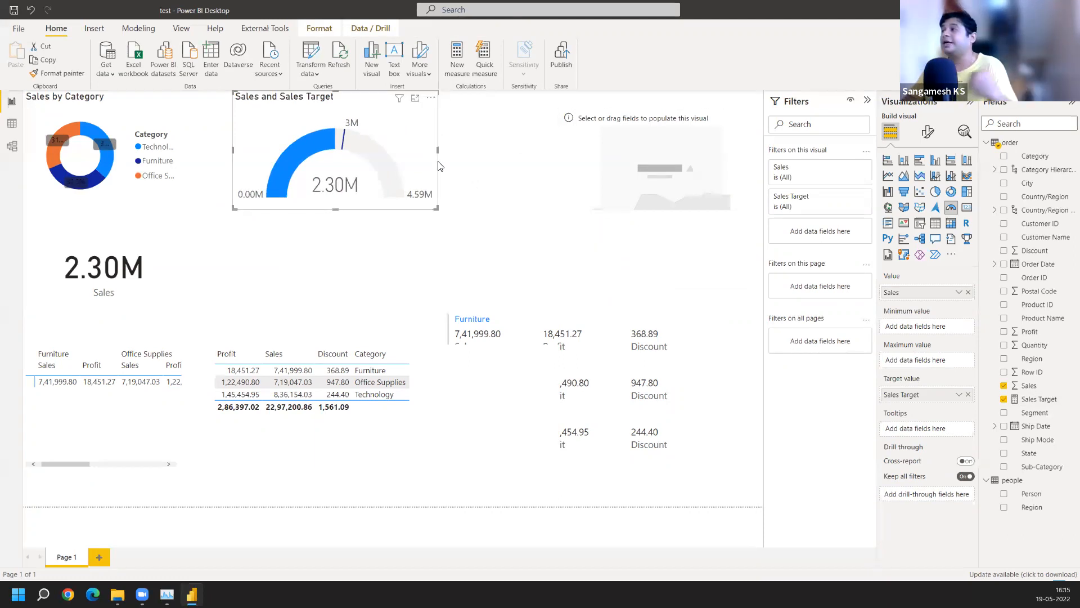
{"action": "left_click_drag", "start_coordinate": [591, 132], "coordinate": [509, 137]}
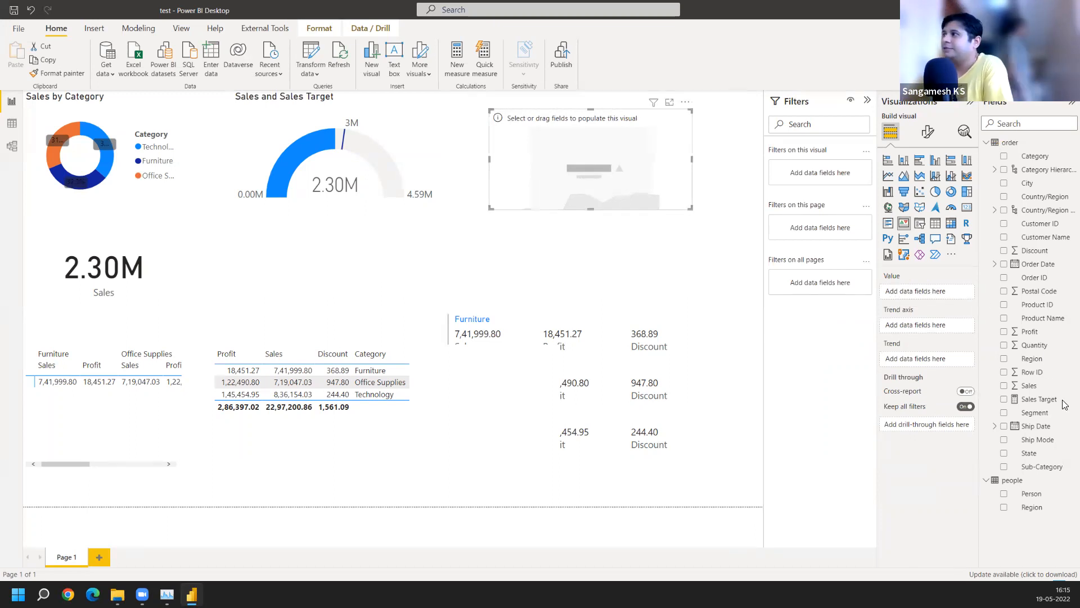
Set Sales as the KPI's value, Order Date as its trend axis and Sales as its trend
{"action": "left_click_drag", "start_coordinate": [1029, 385], "coordinate": [927, 292]}
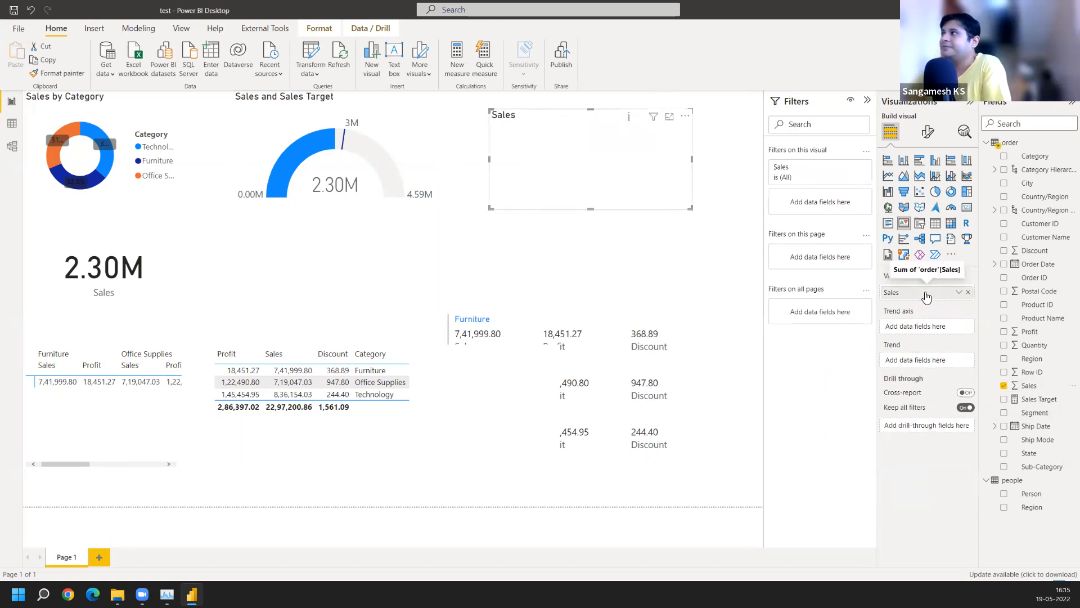
{"action": "left_click_drag", "start_coordinate": [1023, 265], "coordinate": [915, 326]}
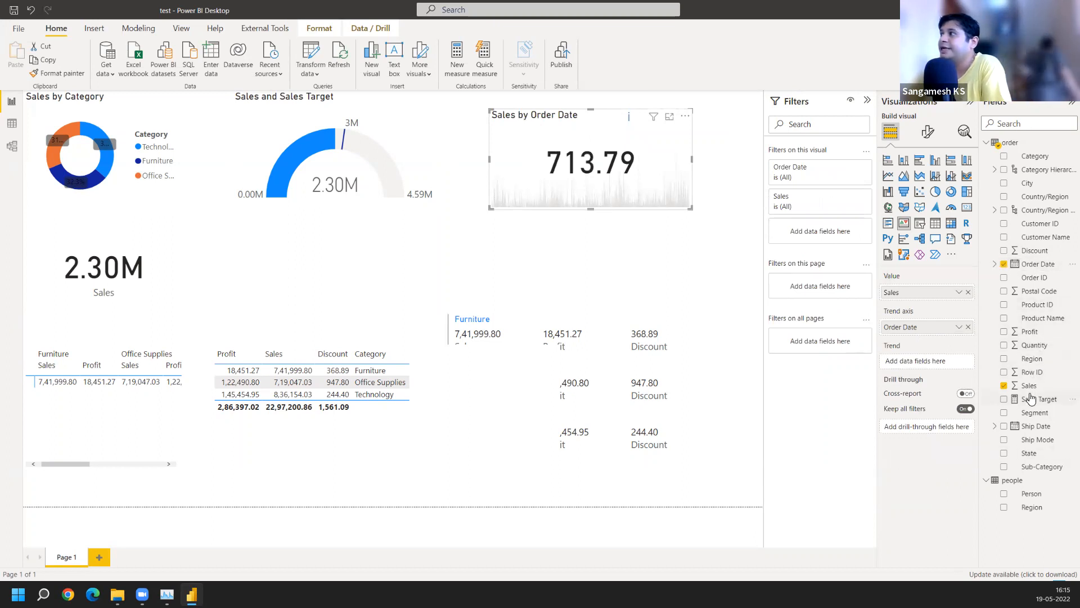
{"action": "left_click_drag", "start_coordinate": [1029, 385], "coordinate": [932, 368]}
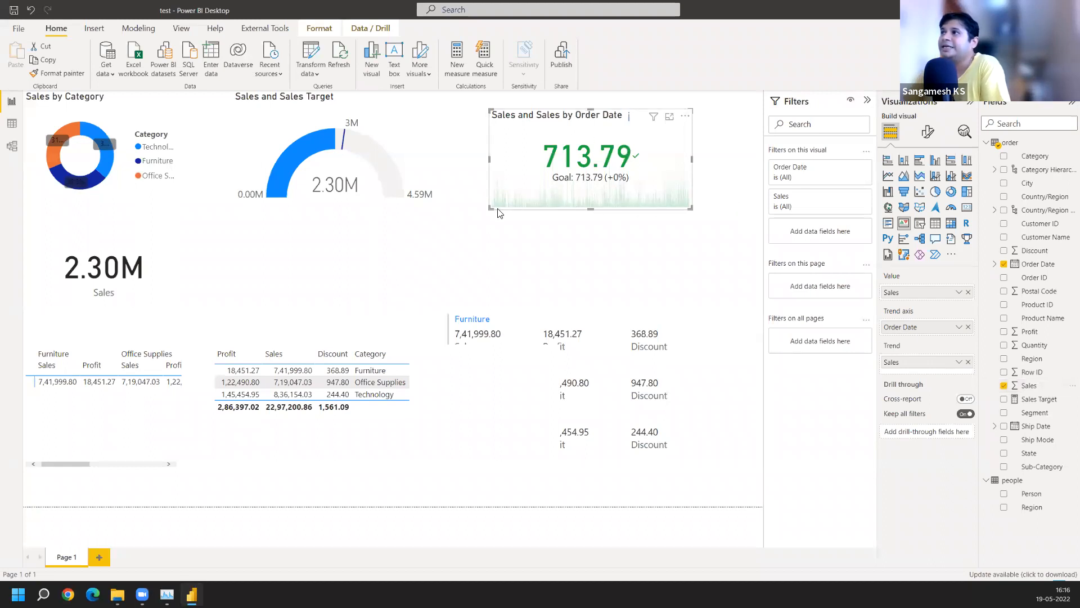
Enlarge the KPI visual and switch its Order Date trend axis to Date Hierarchy
{"action": "left_click_drag", "start_coordinate": [491, 208], "coordinate": [292, 304]}
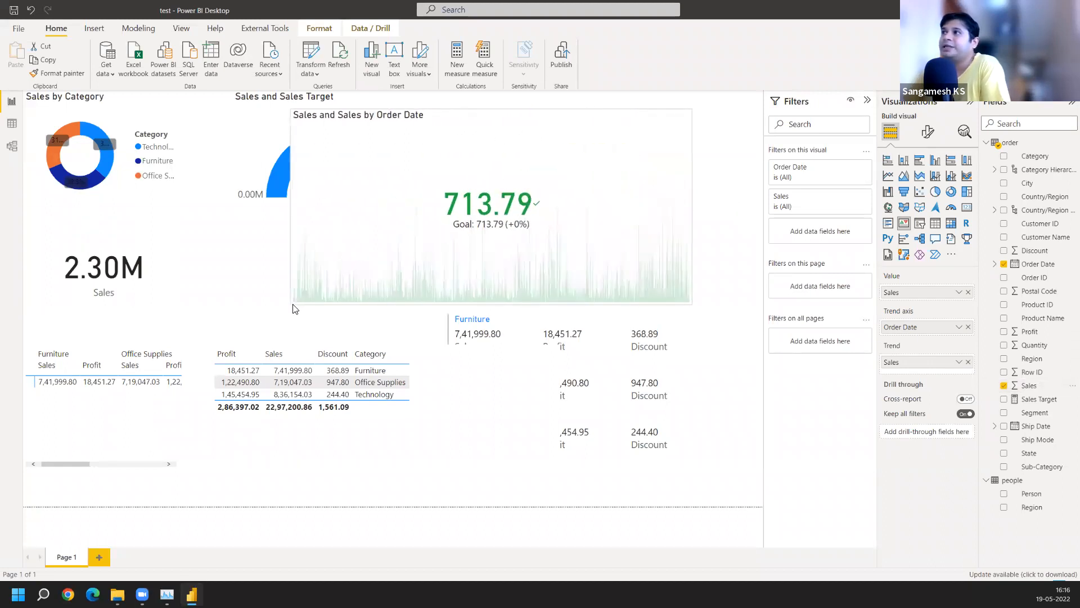
{"action": "left_click", "coordinate": [959, 328]}
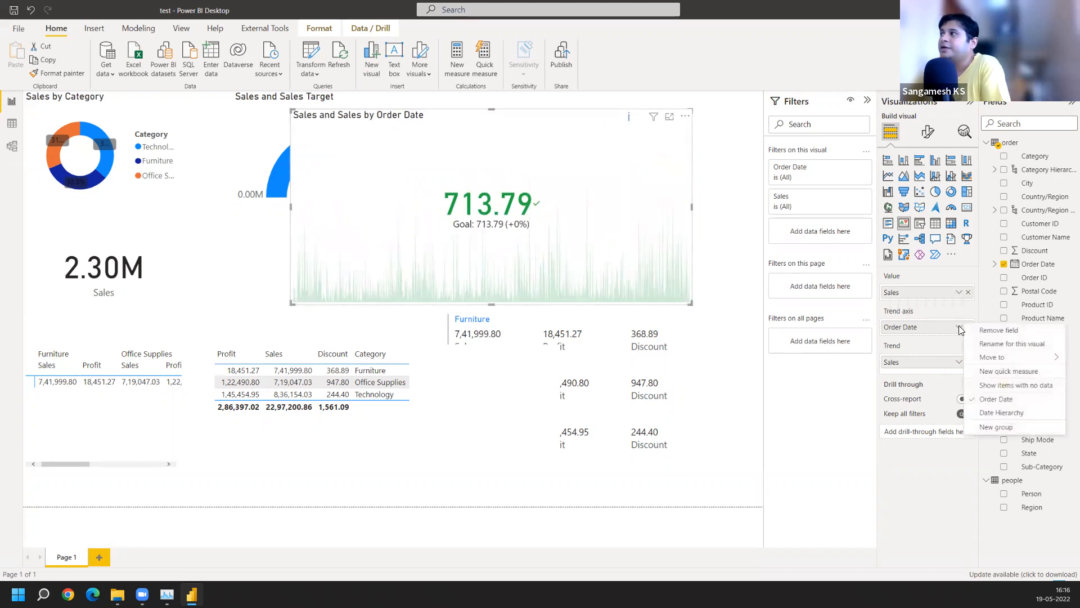
{"action": "left_click", "coordinate": [1000, 414]}
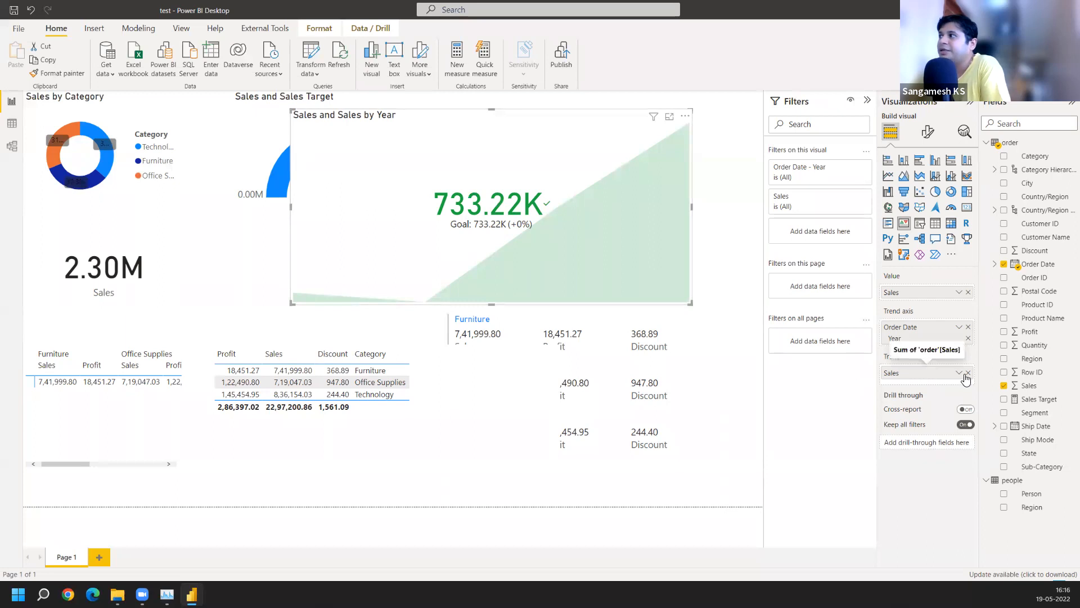
Replace Sales with Sales Target as the KPI's trend field, and shrink the KPI to sit beside the gauge
{"action": "left_click", "coordinate": [967, 374]}
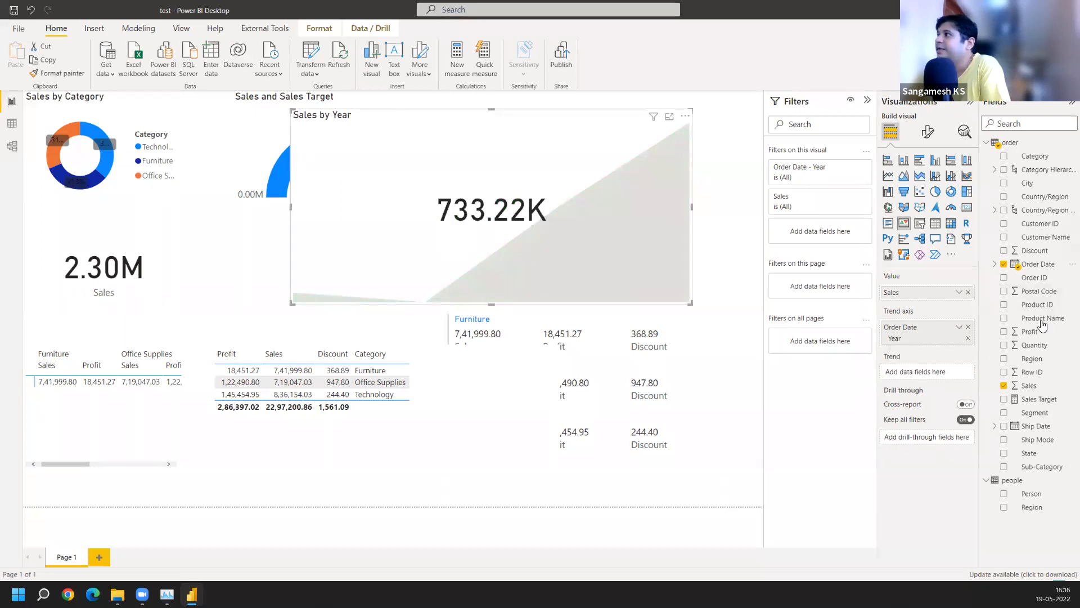
{"action": "left_click_drag", "start_coordinate": [1044, 397], "coordinate": [926, 370]}
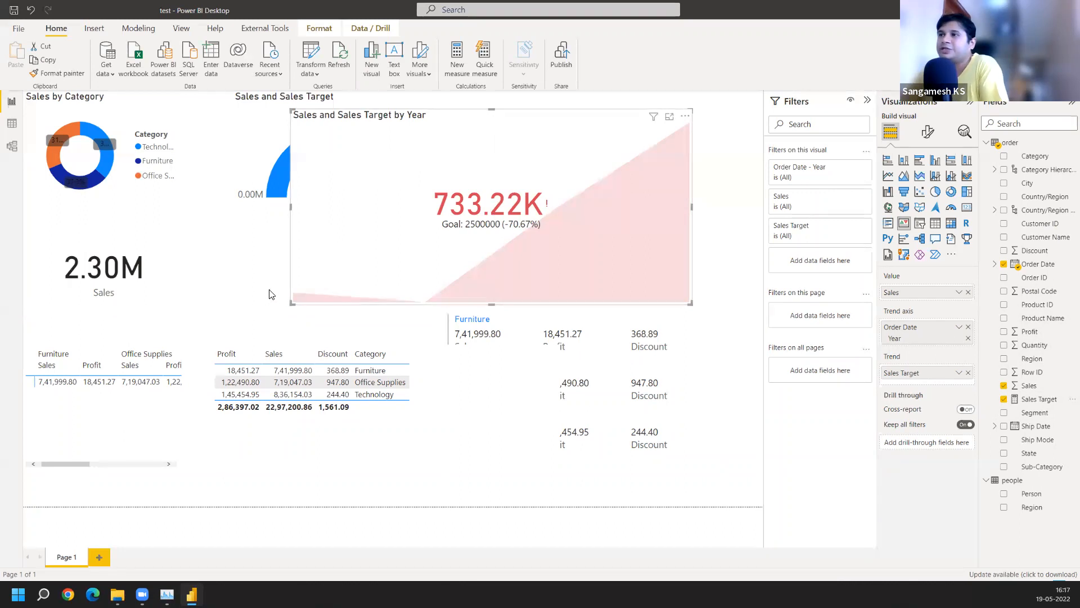
{"action": "left_click_drag", "start_coordinate": [292, 303], "coordinate": [537, 200]}
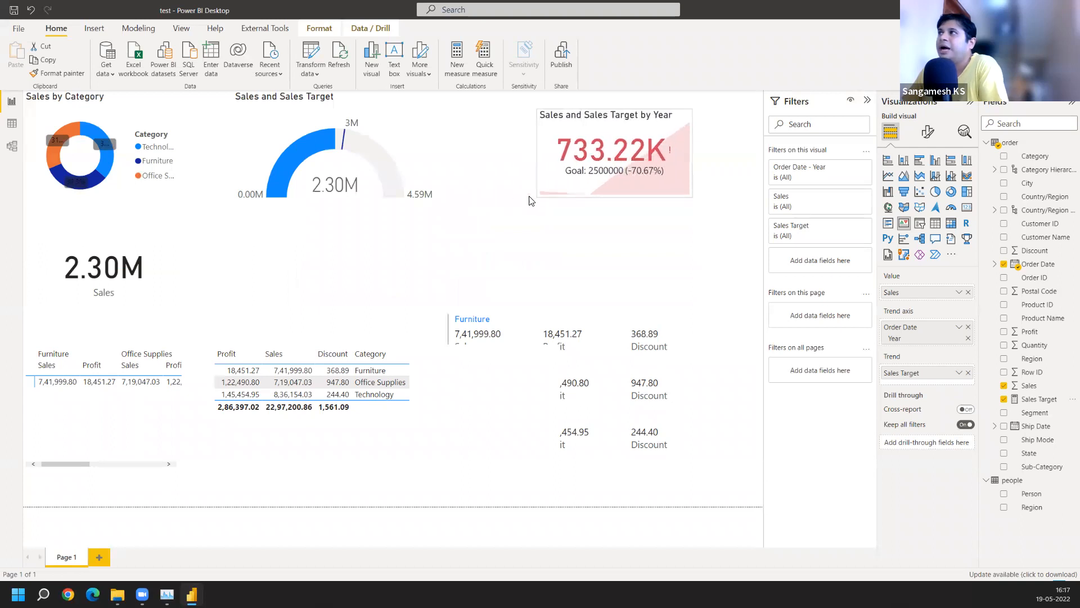
{"action": "left_click_drag", "start_coordinate": [601, 169], "coordinate": [540, 171]}
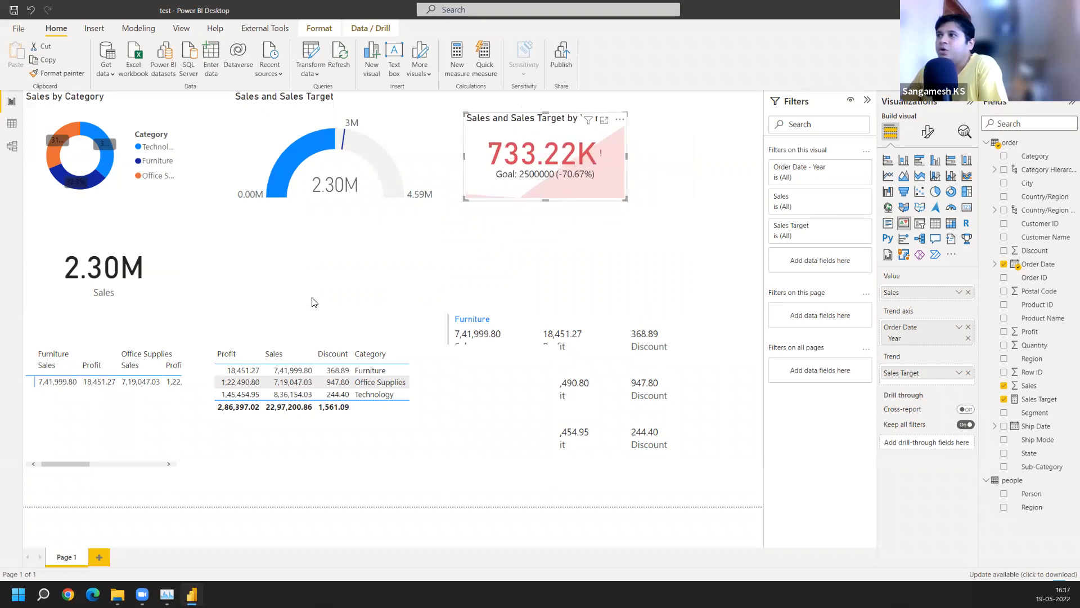
Narrow the table visual so it no longer covers the multi-row card
{"action": "left_click", "coordinate": [544, 407]}
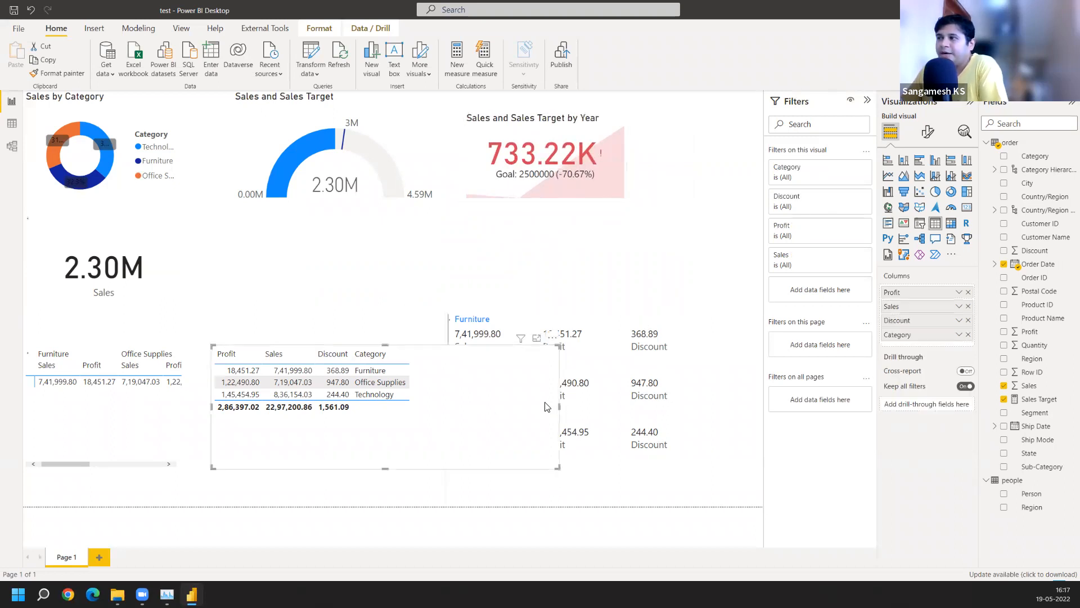
{"action": "left_click_drag", "start_coordinate": [559, 406], "coordinate": [428, 405]}
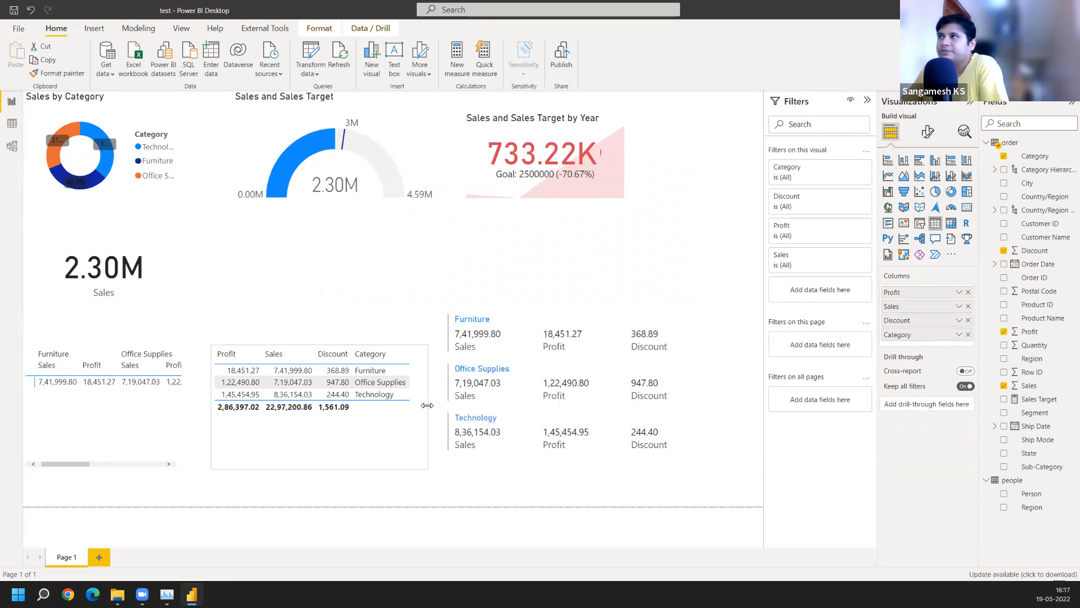
{"action": "left_click", "coordinate": [281, 17]}
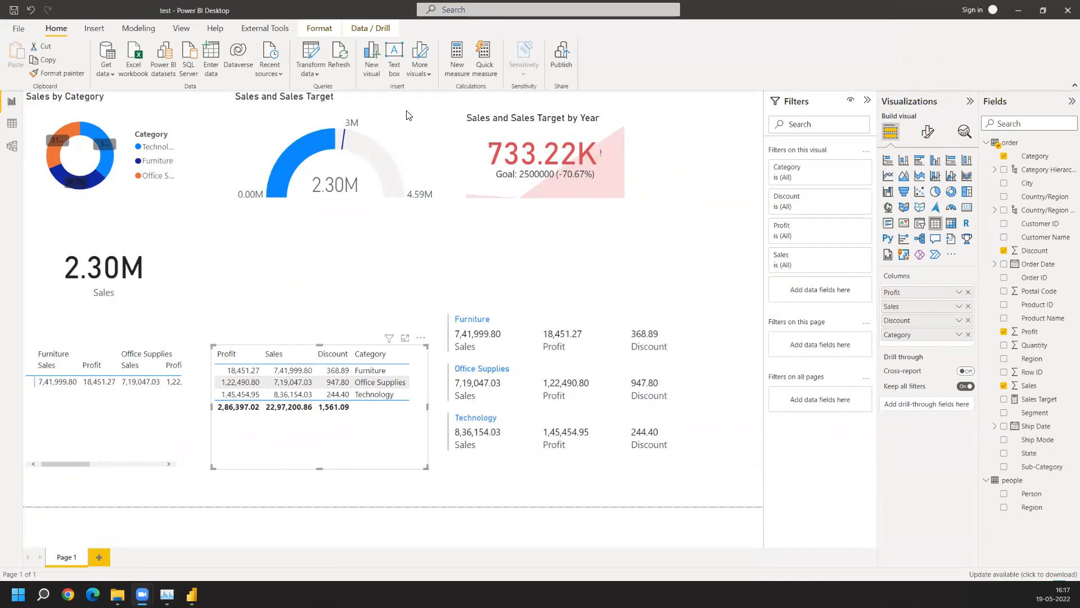
Review the Sales Target measure's formula and remove Sales Target from the gauge's target value
{"action": "left_click", "coordinate": [296, 116]}
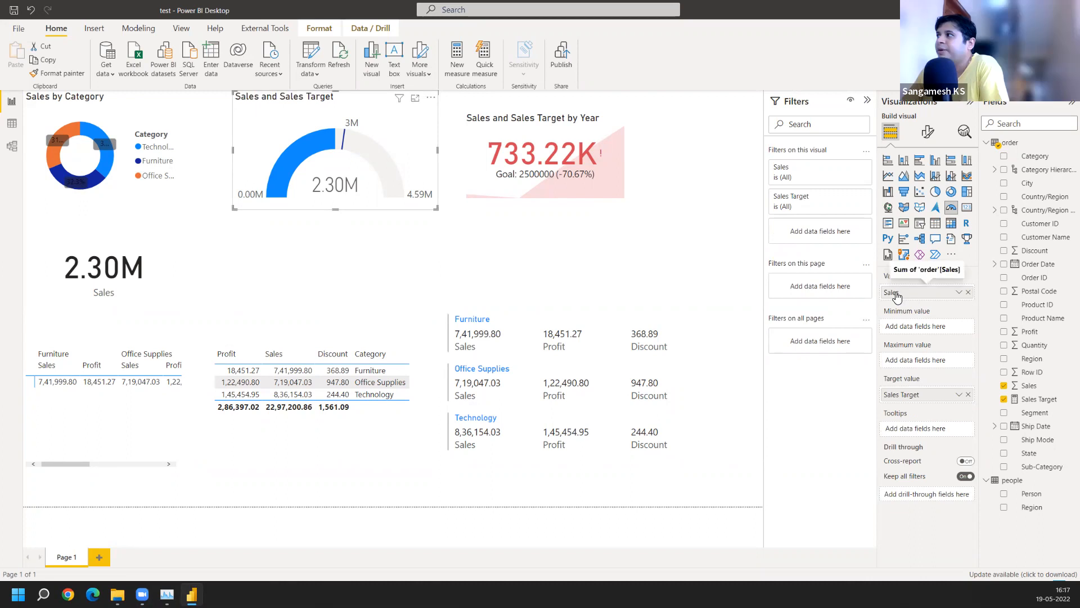
{"action": "left_click", "coordinate": [1031, 403]}
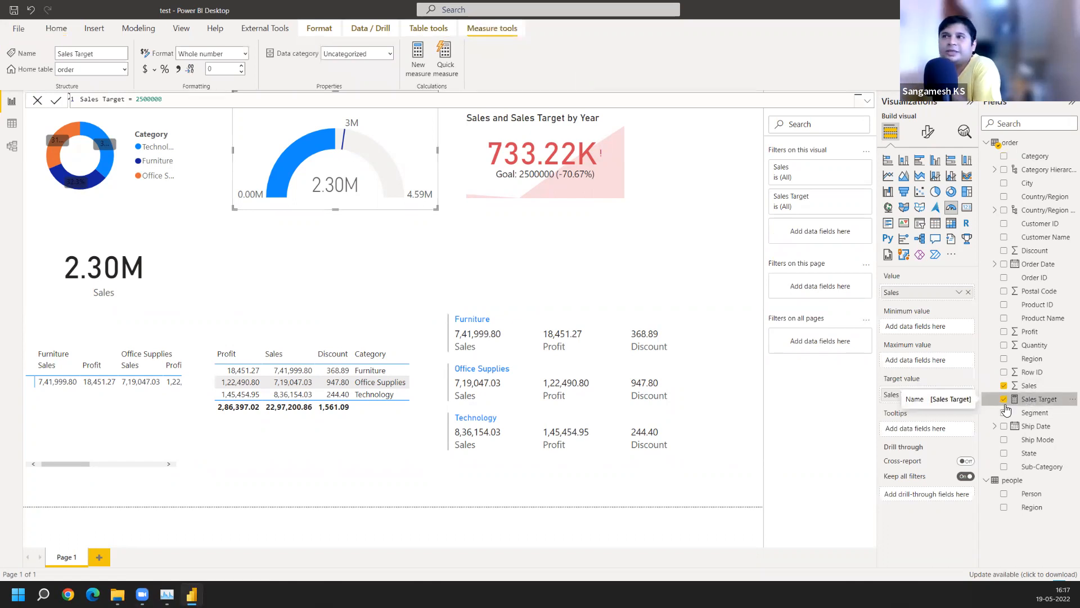
{"action": "mouse_move", "coordinate": [349, 195]}
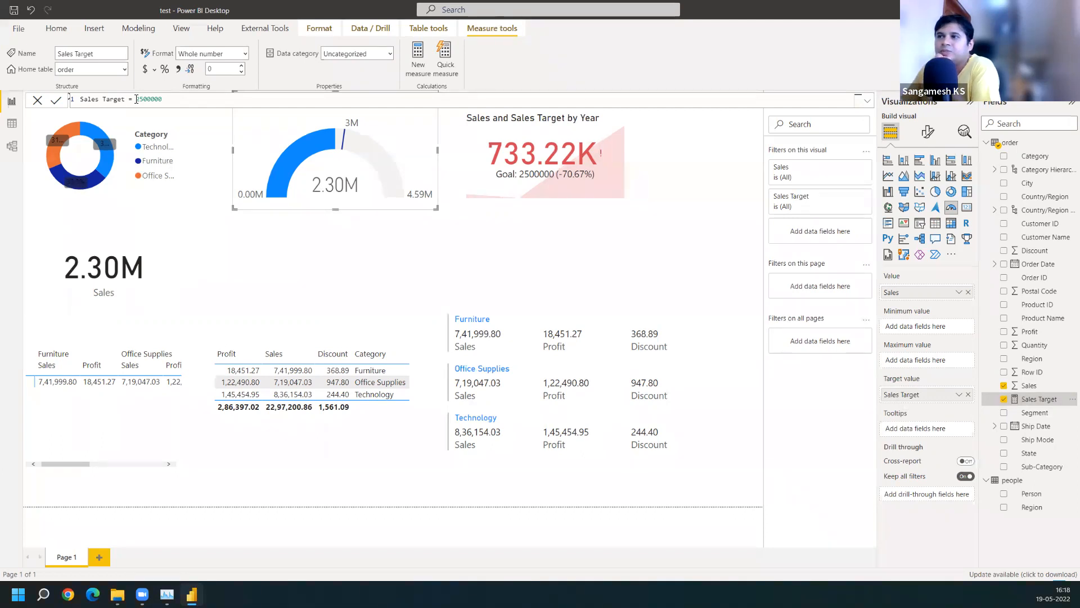
{"action": "left_click_drag", "start_coordinate": [136, 99], "coordinate": [173, 100]}
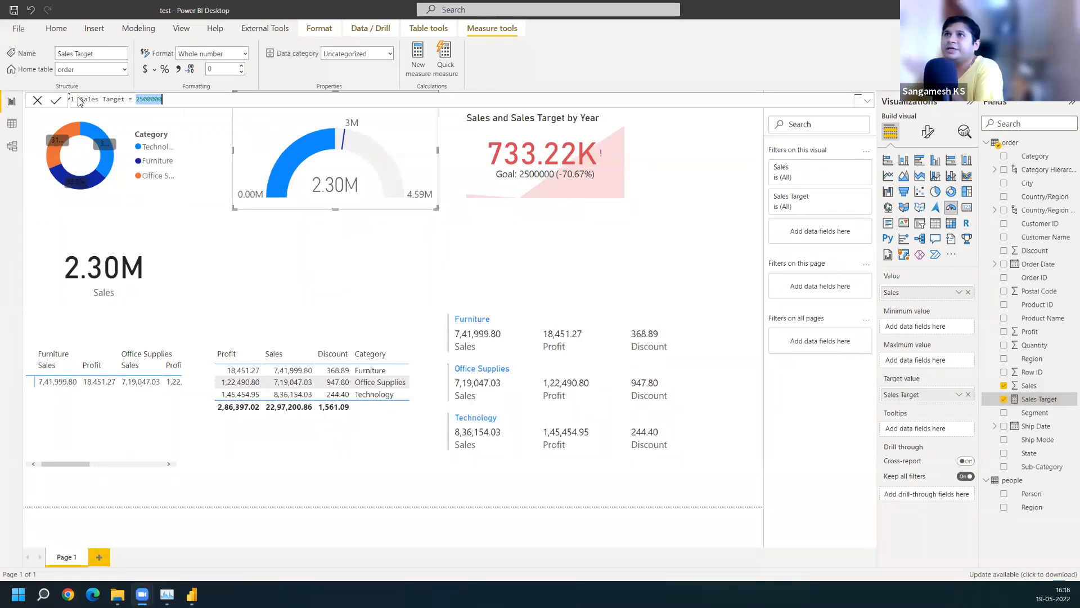
{"action": "left_click_drag", "start_coordinate": [162, 99], "coordinate": [37, 103]}
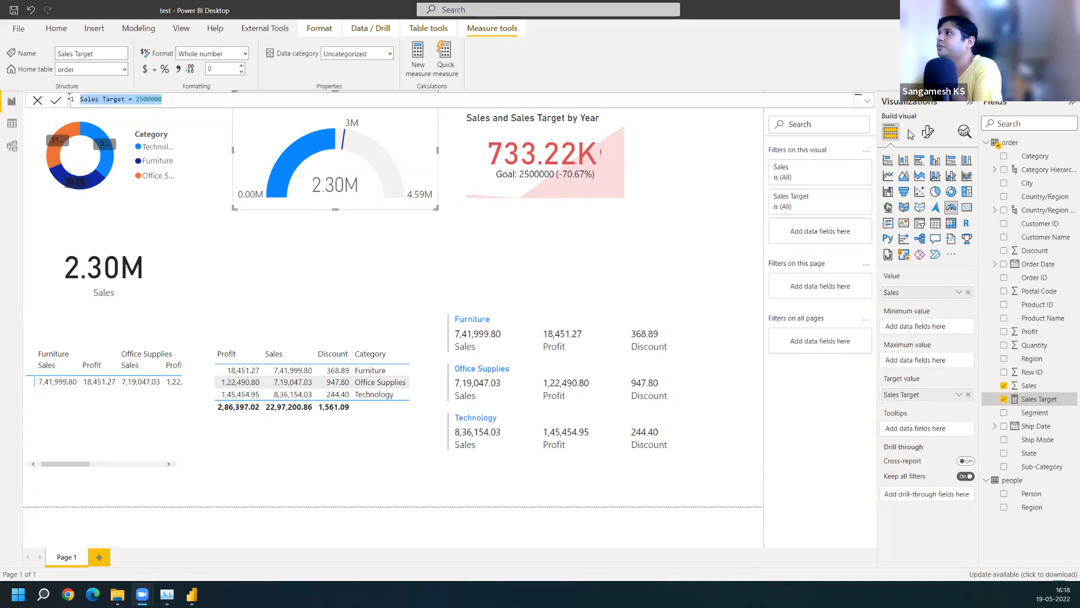
{"action": "left_click", "coordinate": [968, 395]}
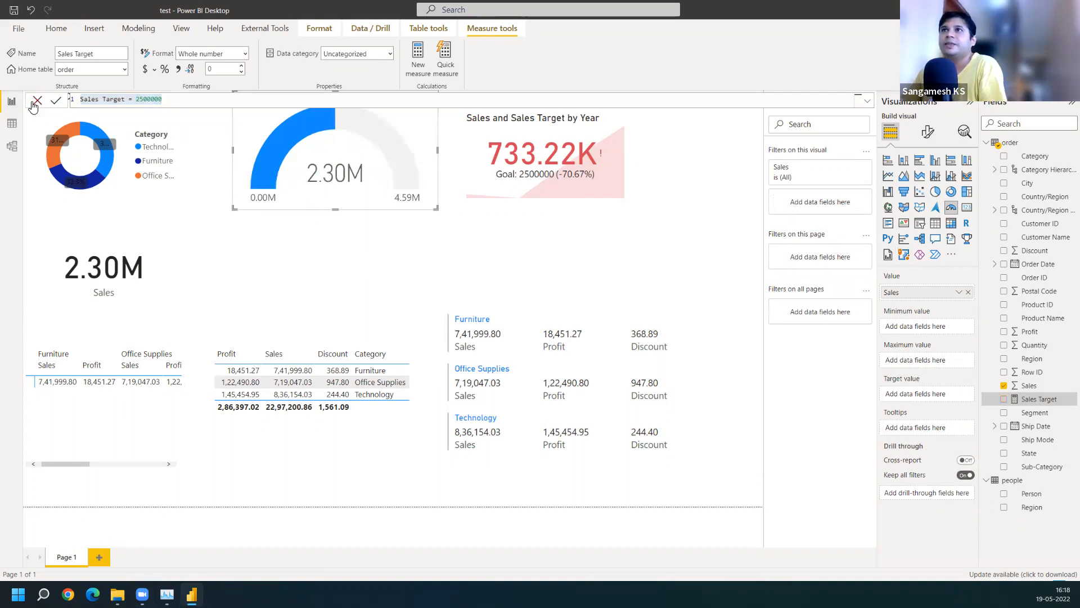
Clear the Sales Target measure's formula and delete the measure from the model
{"action": "left_click", "coordinate": [211, 102]}
{"action": "key", "text": "ctrl+a"}
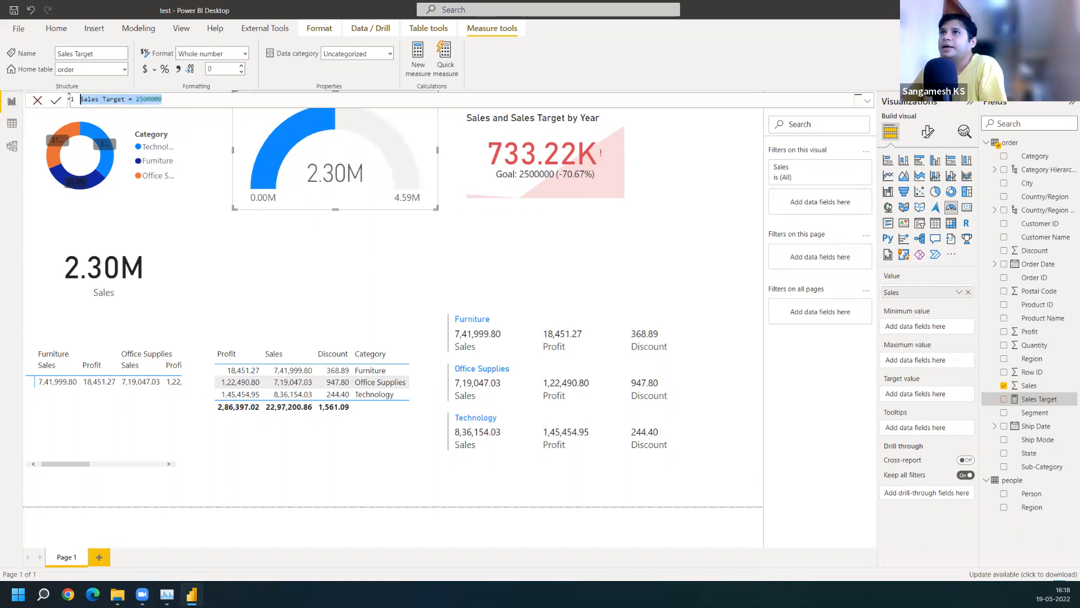
{"action": "key", "text": "BackSpace"}
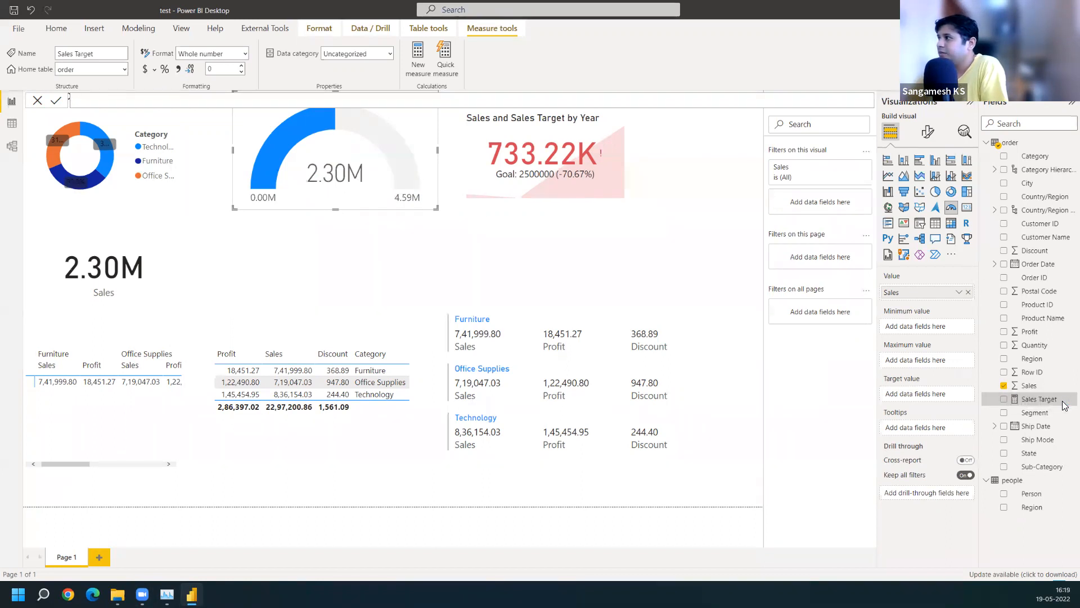
{"action": "left_click", "coordinate": [1062, 402]}
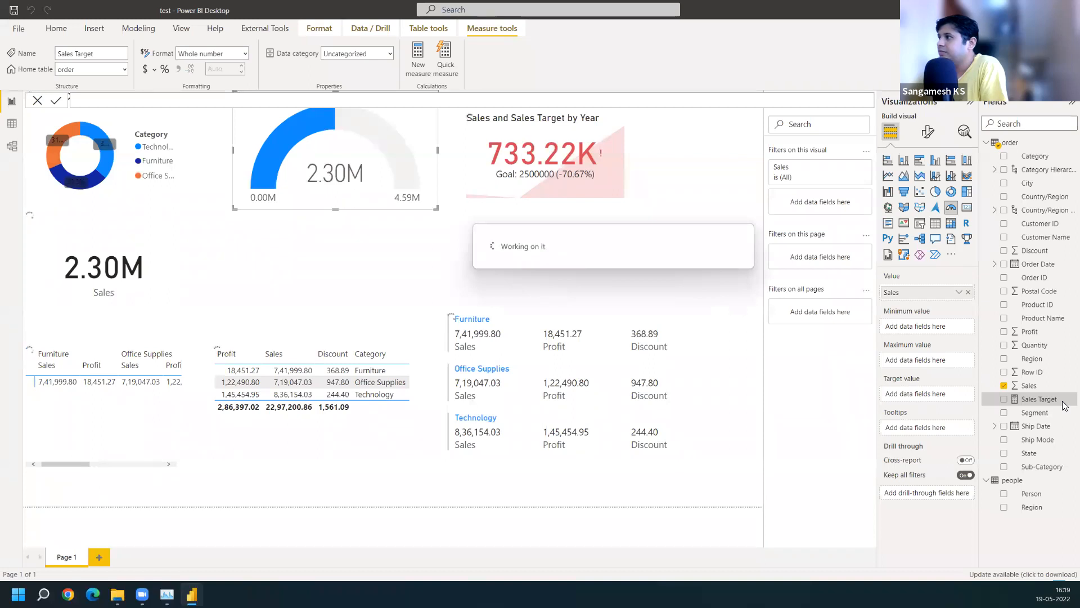
{"action": "left_click", "coordinate": [1066, 405]}
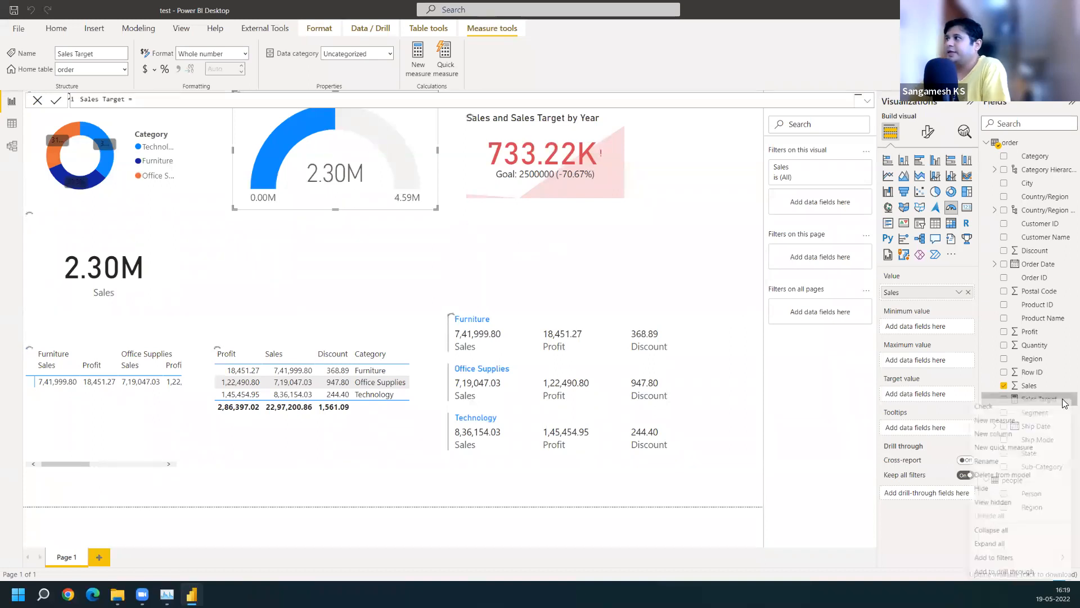
{"action": "left_click", "coordinate": [1011, 477]}
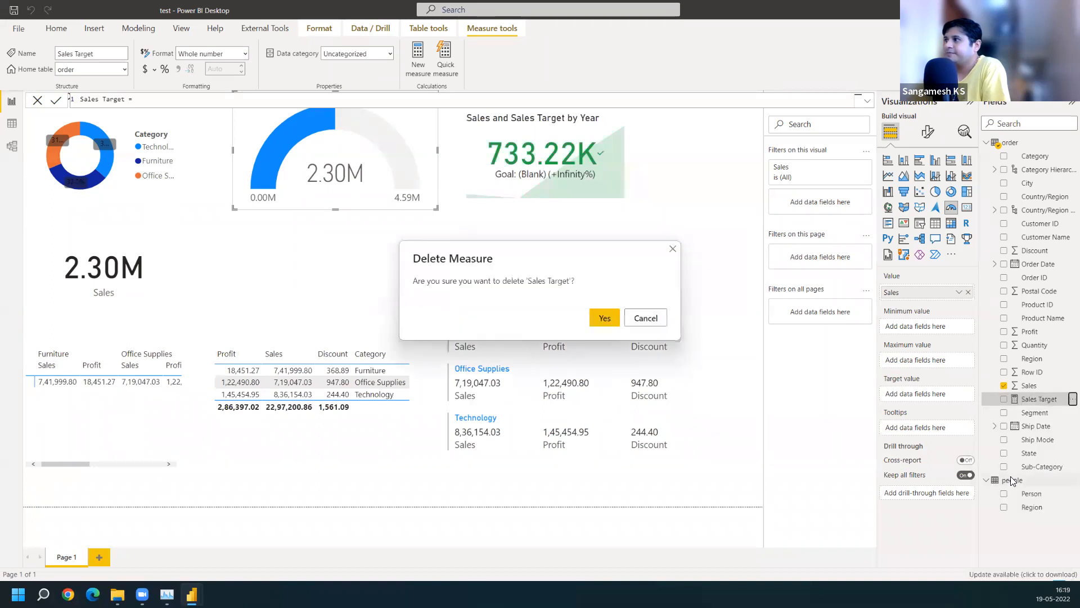
{"action": "left_click", "coordinate": [615, 319]}
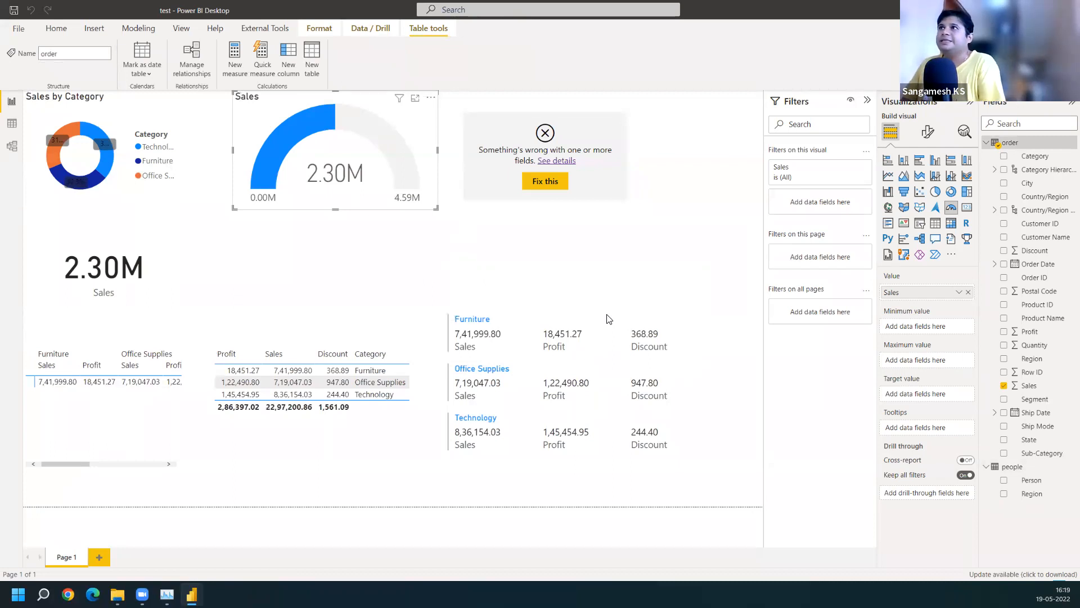
Create a measure Sales Target = 500 in the order table and assign it as the gauge's target value
{"action": "left_click", "coordinate": [235, 61]}
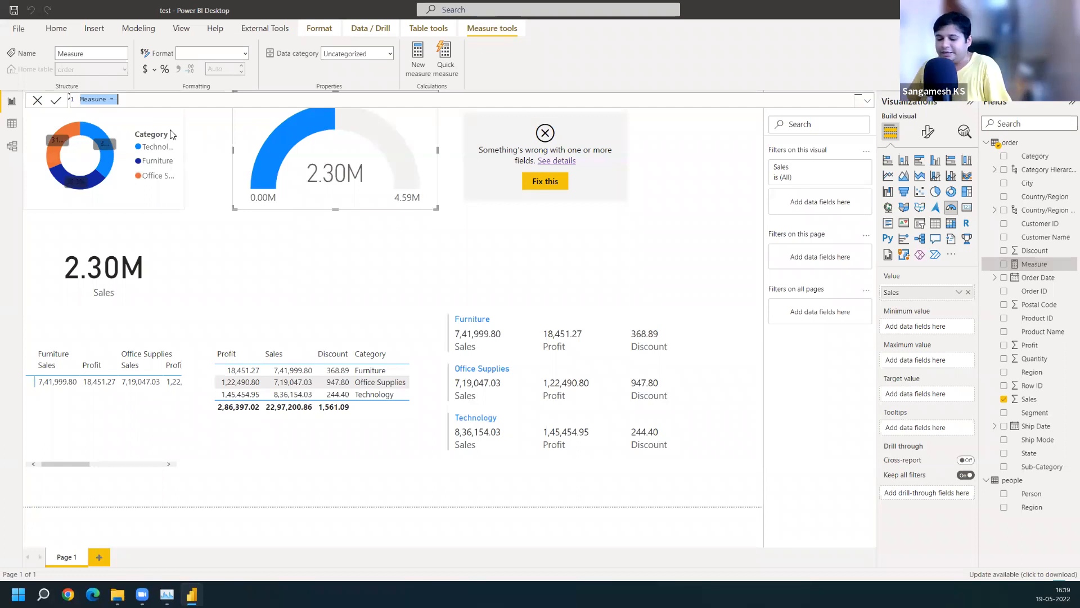
{"action": "type", "text": "Sales"}
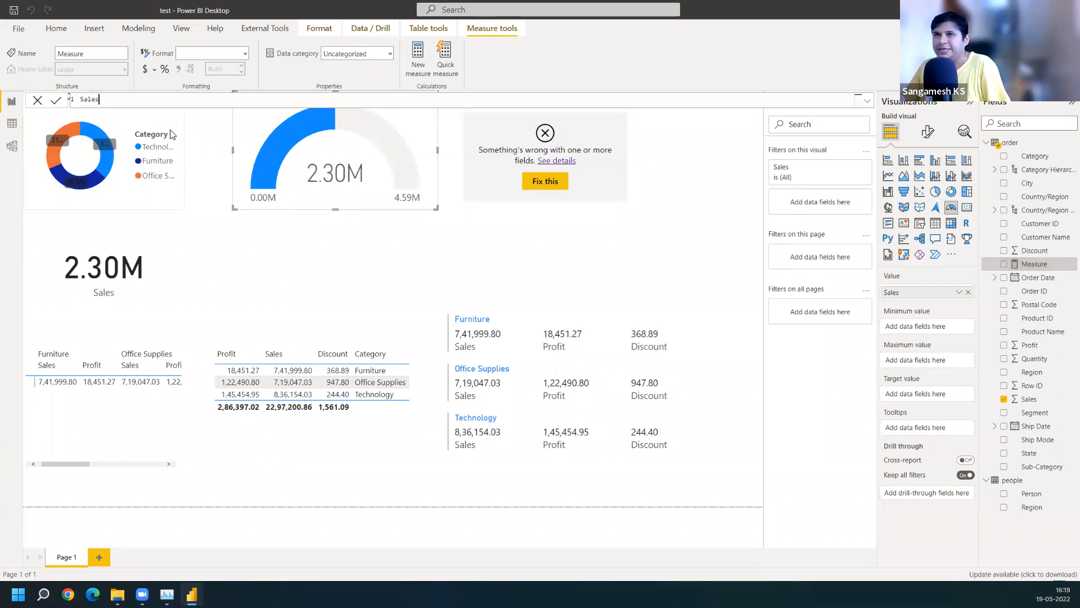
{"action": "type", "text": " Target"}
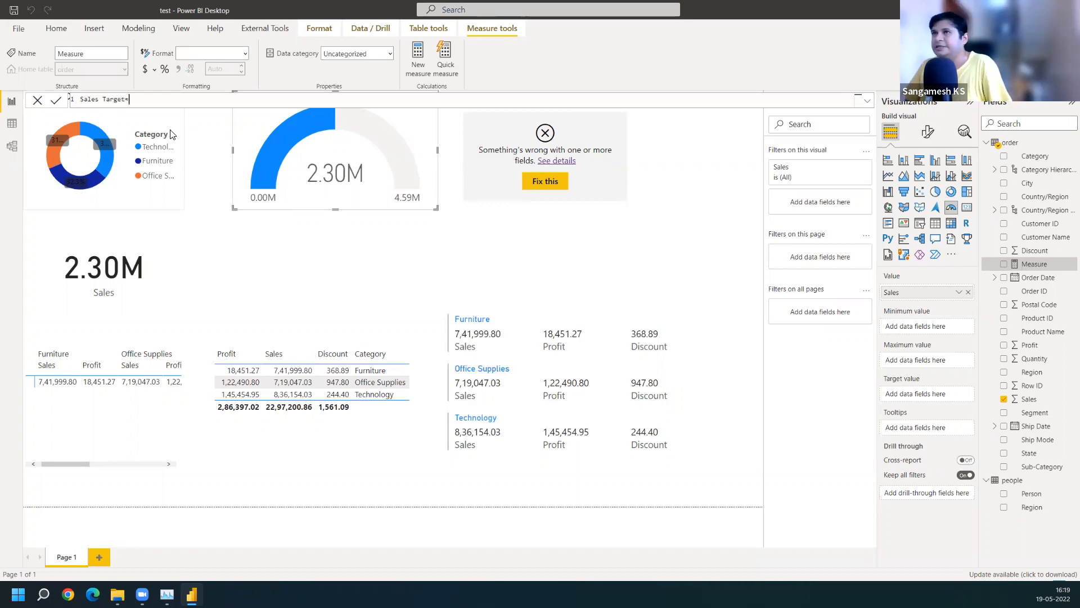
{"action": "type", "text": "= 500"}
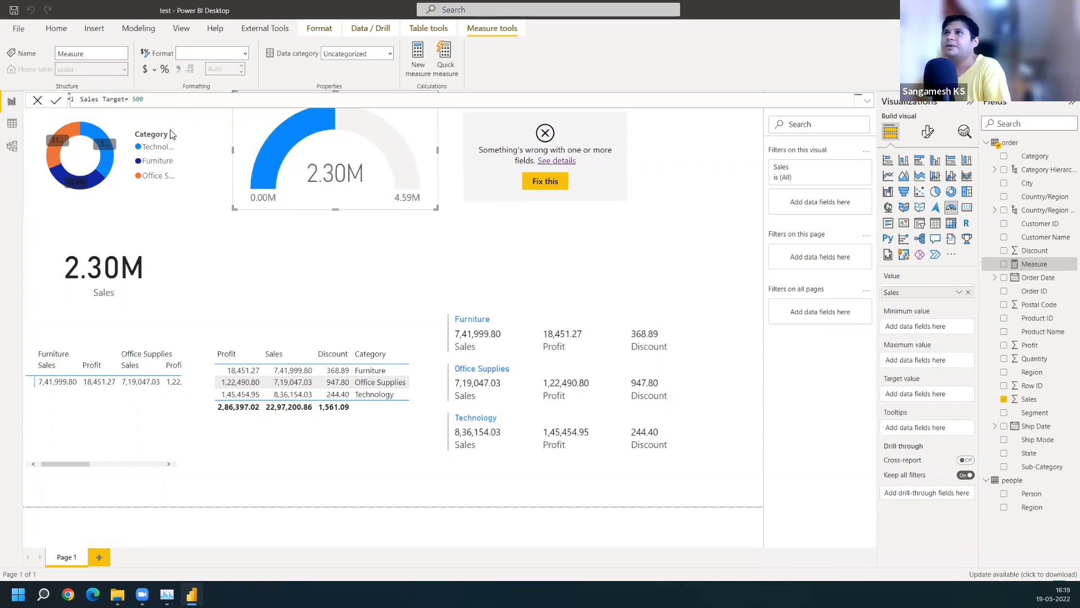
{"action": "key", "text": "Return"}
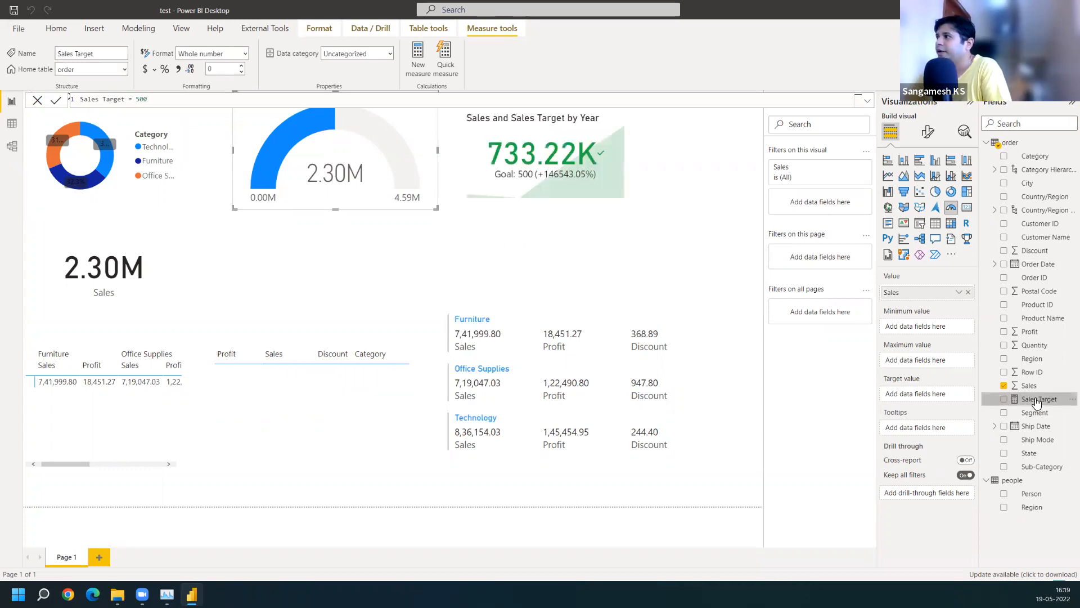
{"action": "left_click_drag", "start_coordinate": [1037, 403], "coordinate": [931, 398]}
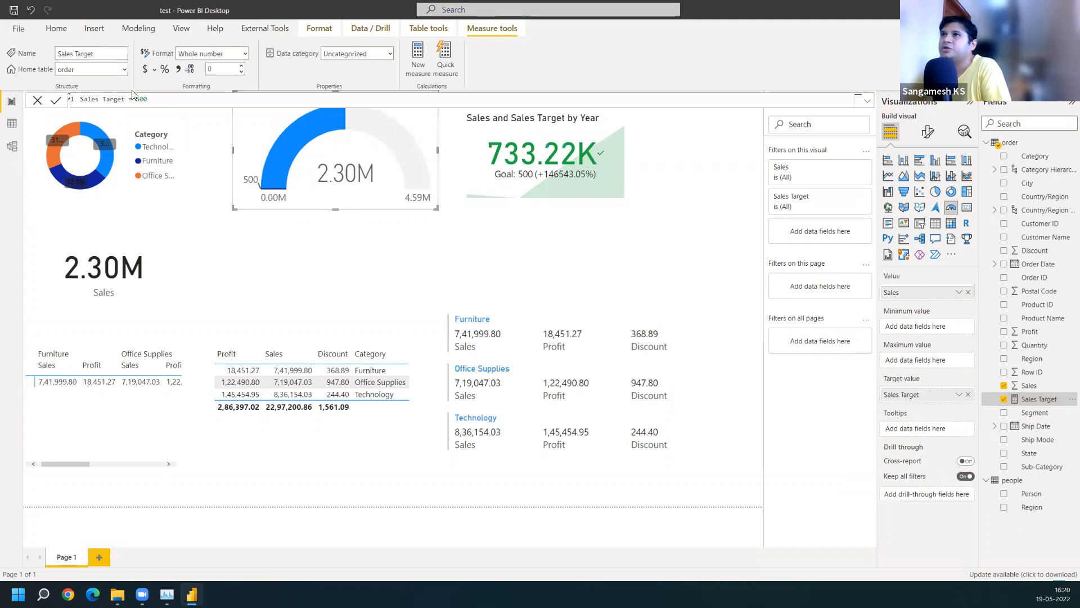
Raise the Sales Target measure in stages to 1500, 15000 and 150000, applying each value to compare the gauge's target marker
{"action": "type", "text": "1"}
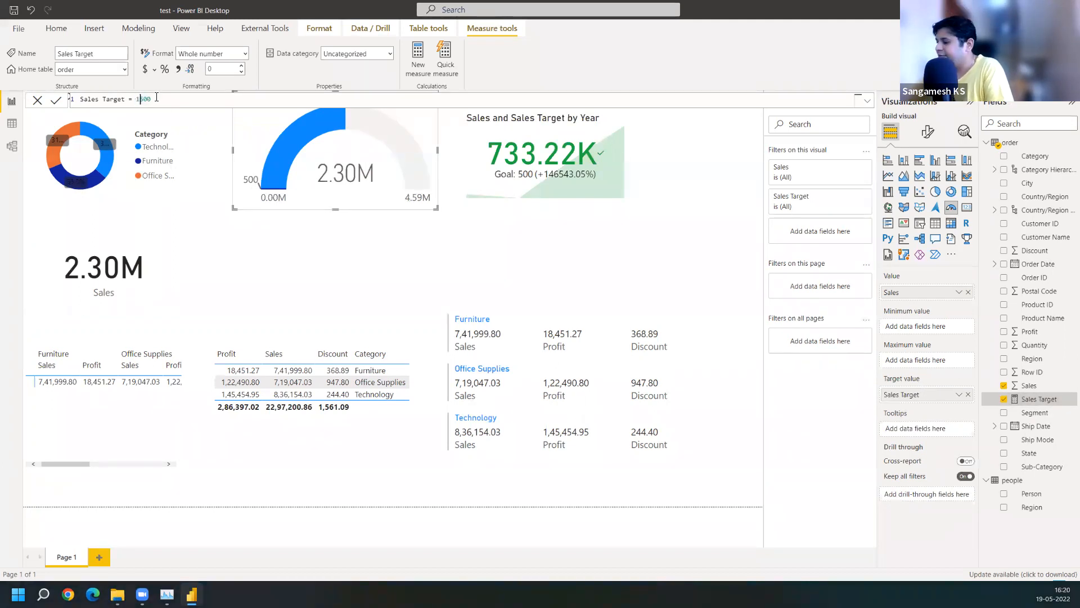
{"action": "key", "text": "Return"}
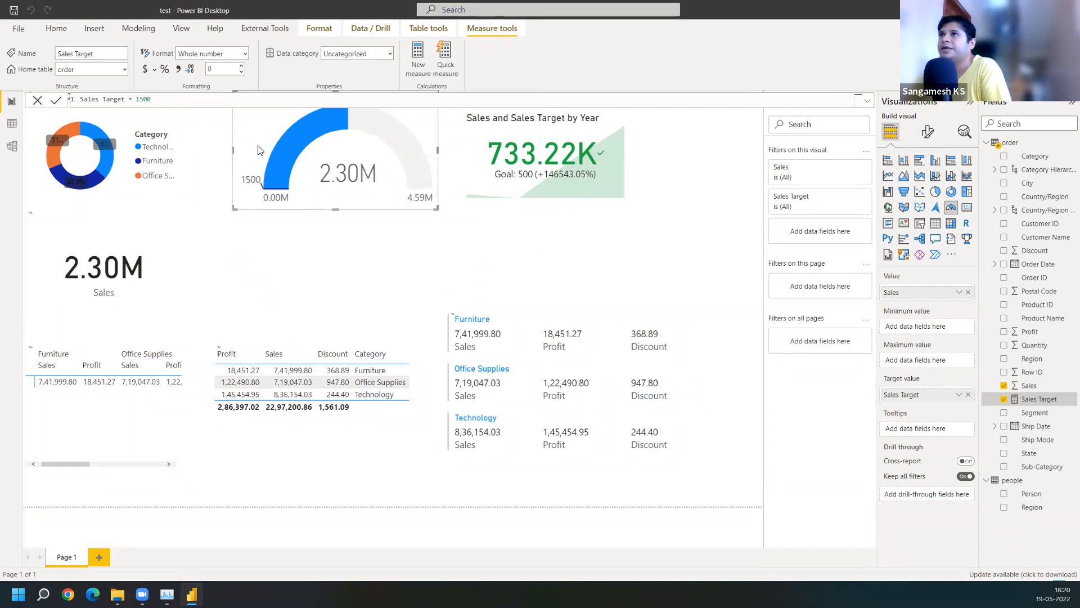
{"action": "left_click", "coordinate": [152, 100]}
{"action": "type", "text": "0"}
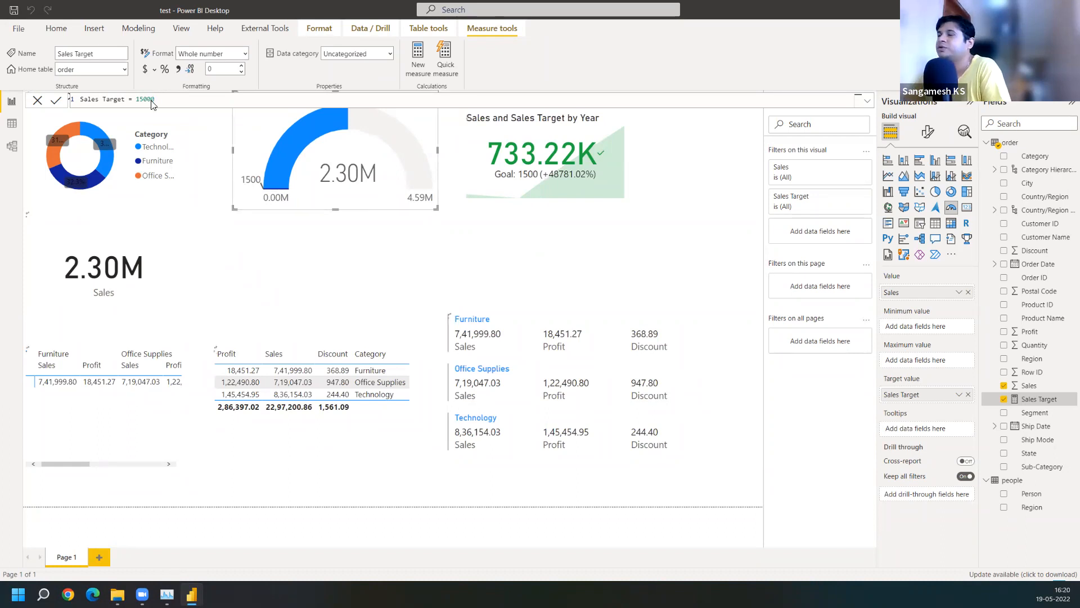
{"action": "left_click", "coordinate": [274, 195]}
{"action": "left_click_drag", "start_coordinate": [168, 98], "coordinate": [141, 99]}
{"action": "left_click", "coordinate": [164, 102]}
{"action": "type", "text": "0"}
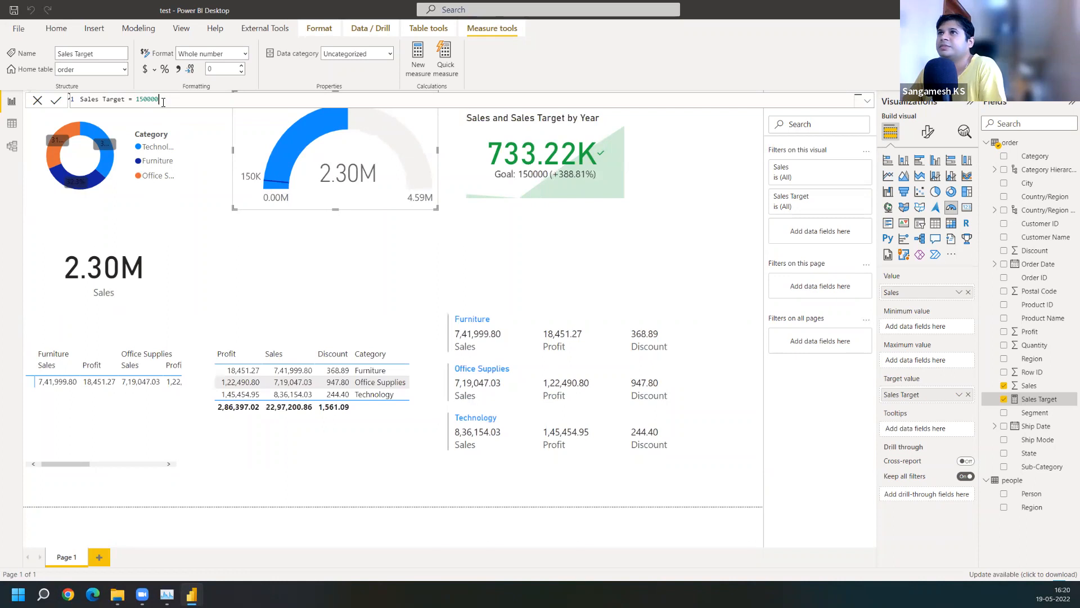
Set the Sales Target measure to 1500000, try 15000000, and remove the extra zero from the formula
{"action": "type", "text": "0"}
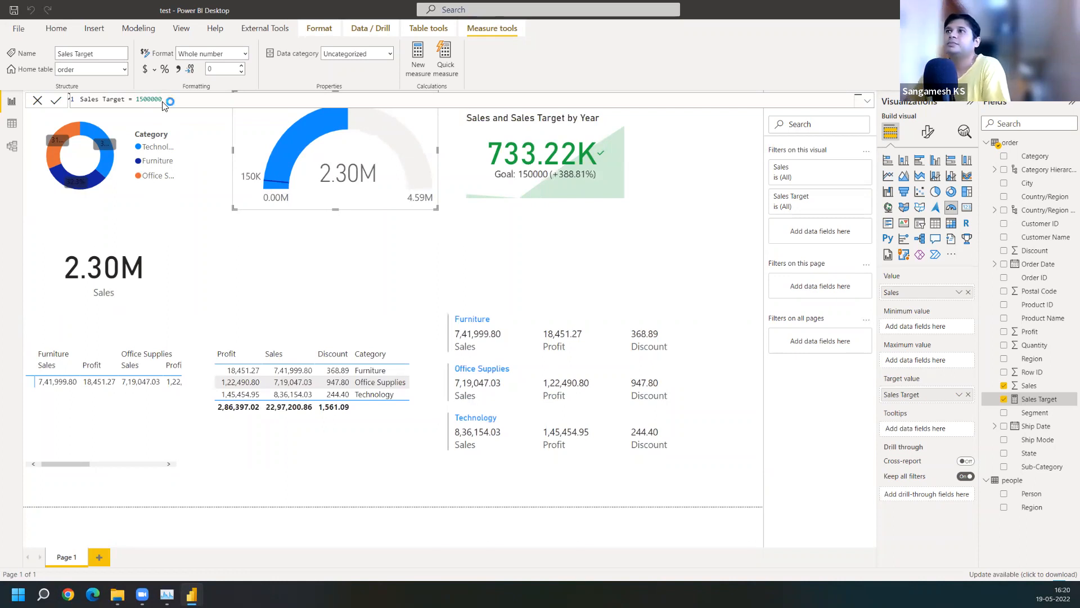
{"action": "key", "text": "Return"}
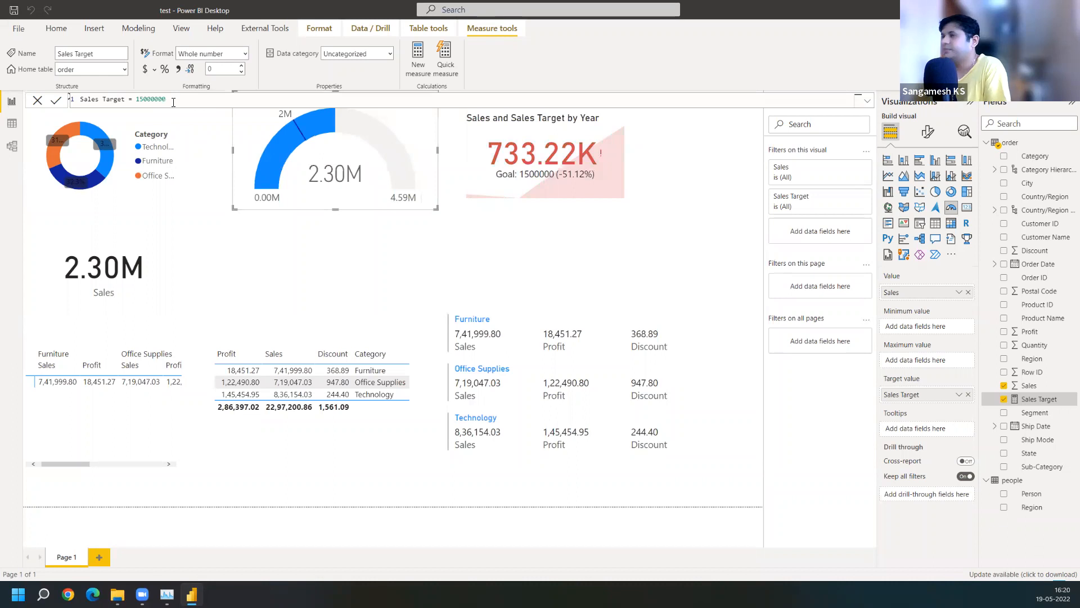
{"action": "key", "text": "Return"}
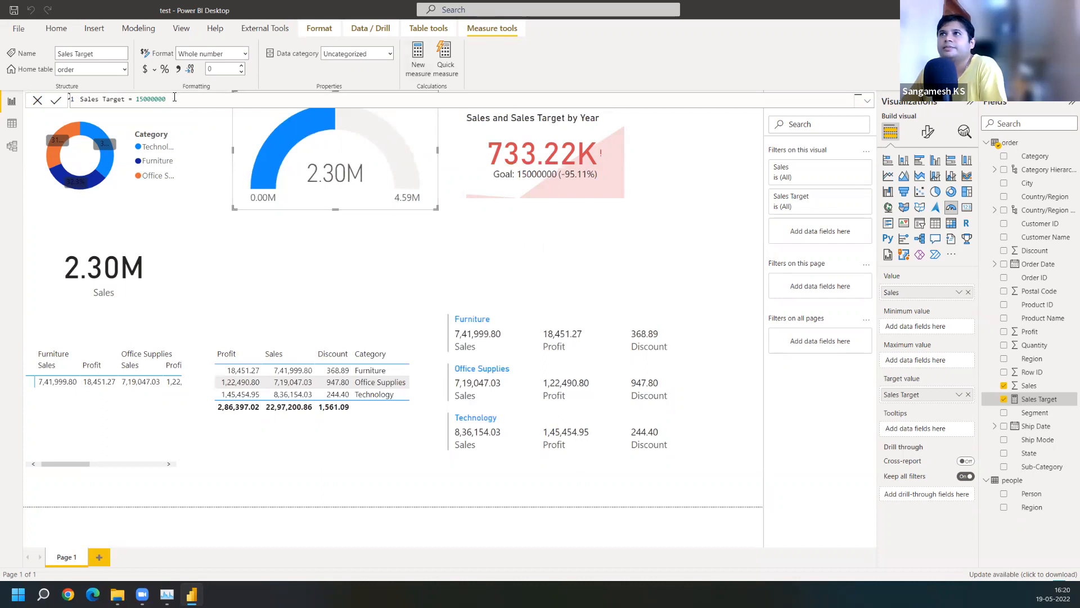
{"action": "left_click", "coordinate": [191, 105]}
{"action": "key", "text": "BackSpace"}
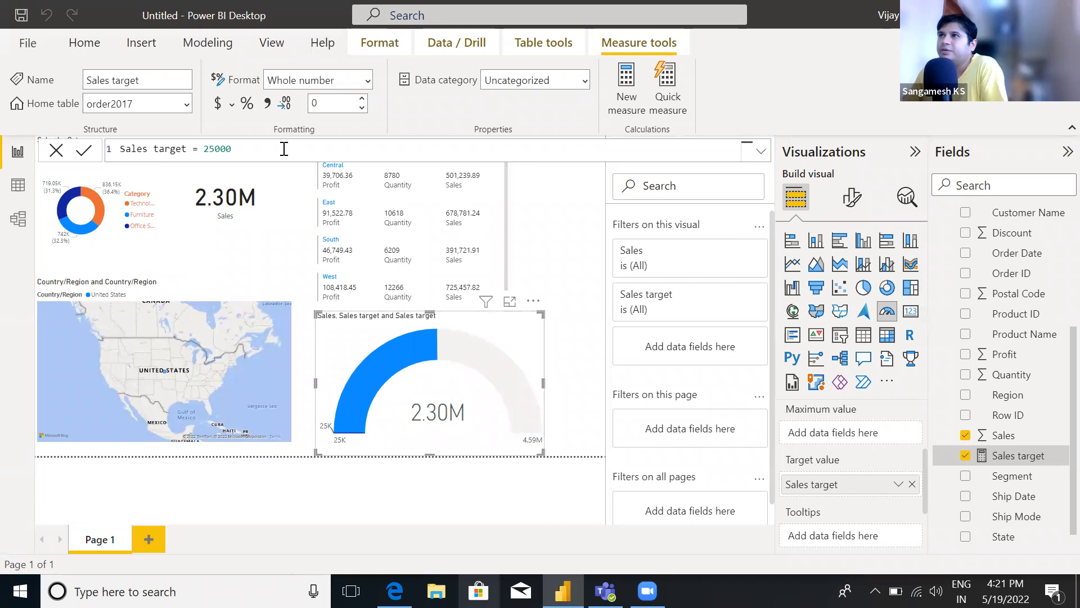
In the order2017 report, raise the Sales target measure to 250000 and on to 2500000
{"action": "type", "text": "0"}
{"action": "key", "text": "Return"}
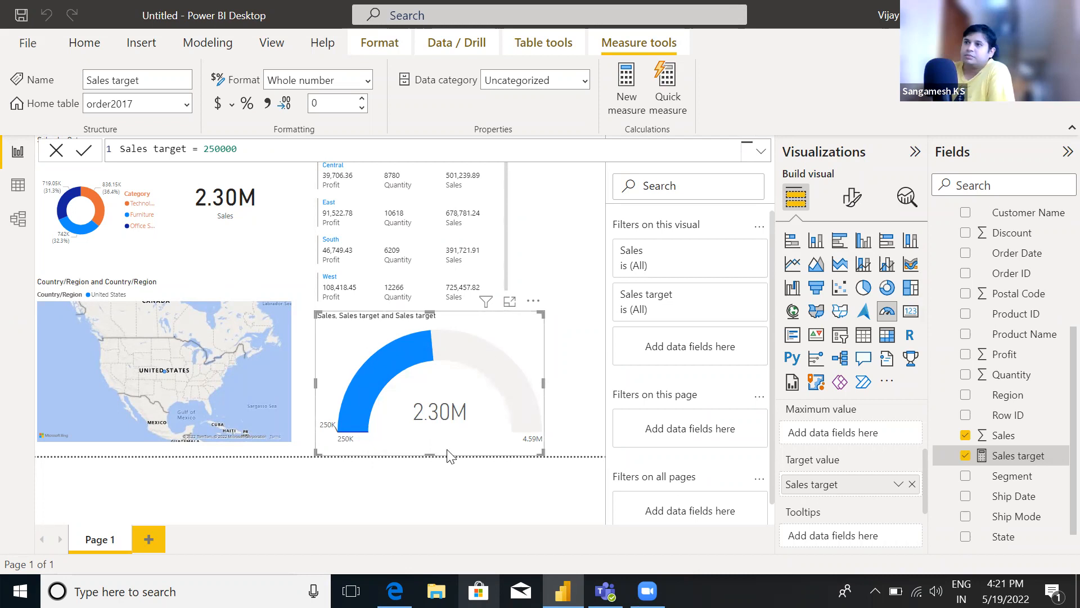
{"action": "mouse_move", "coordinate": [350, 438]}
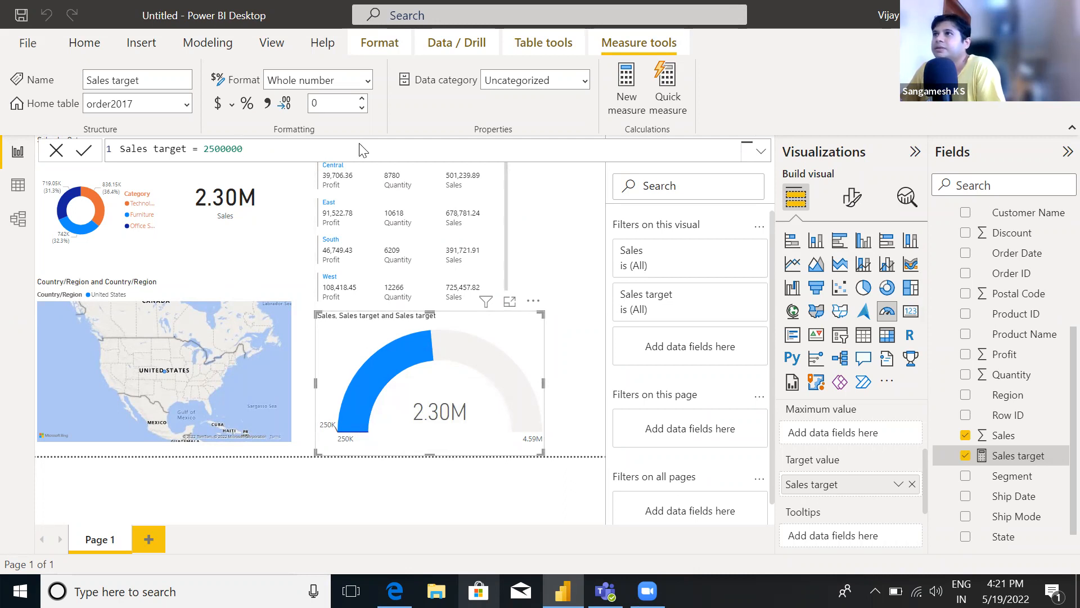
{"action": "key", "text": "Return"}
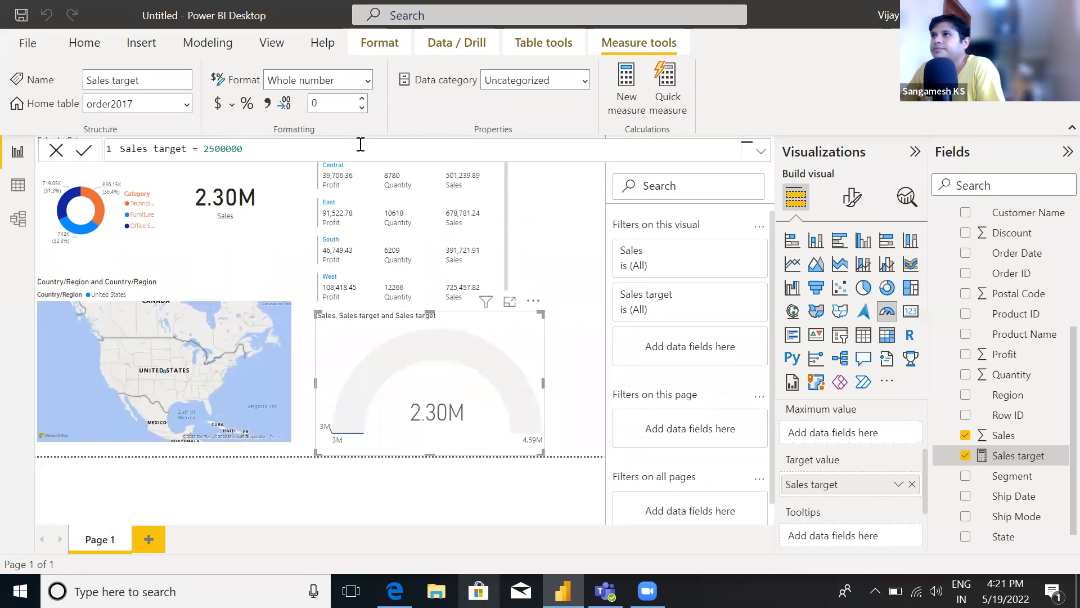
Try the Sales target measure at 250000 again and return it to 2500000
{"action": "key", "text": "BackSpace"}
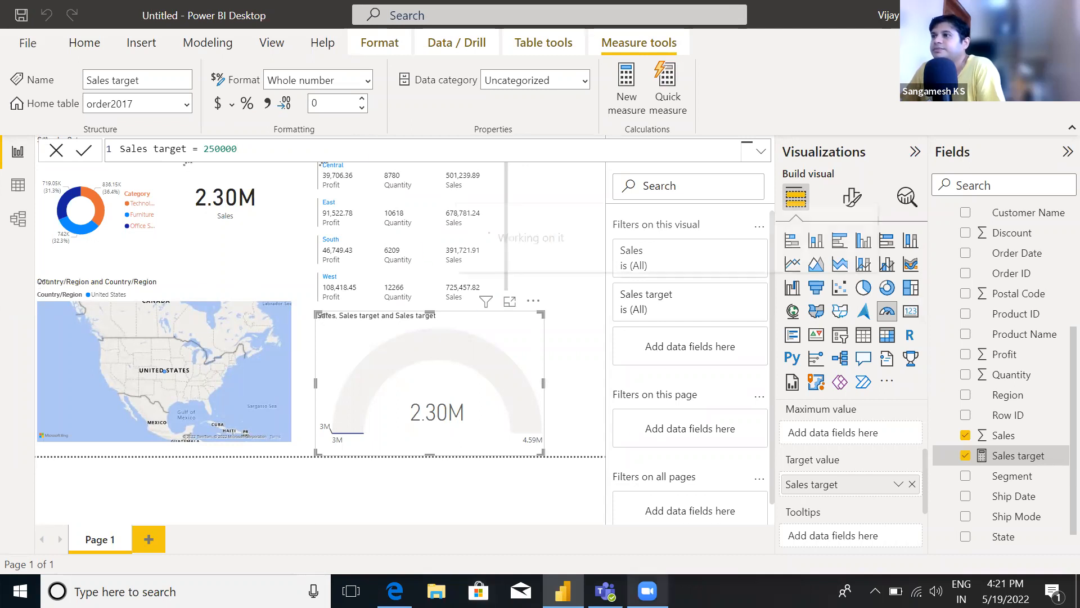
{"action": "key", "text": "Return"}
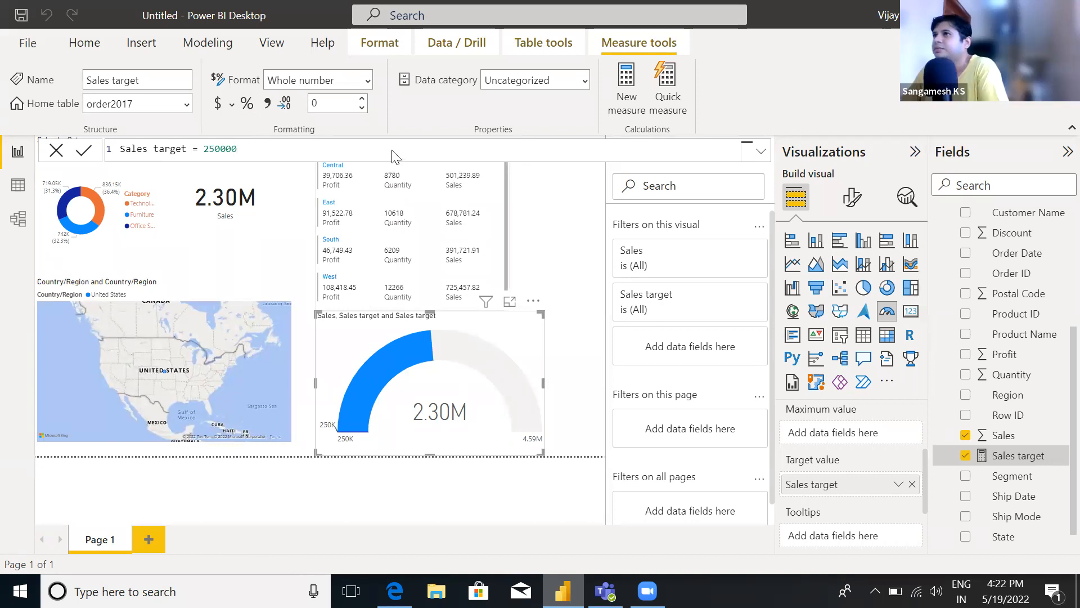
{"action": "type", "text": "0"}
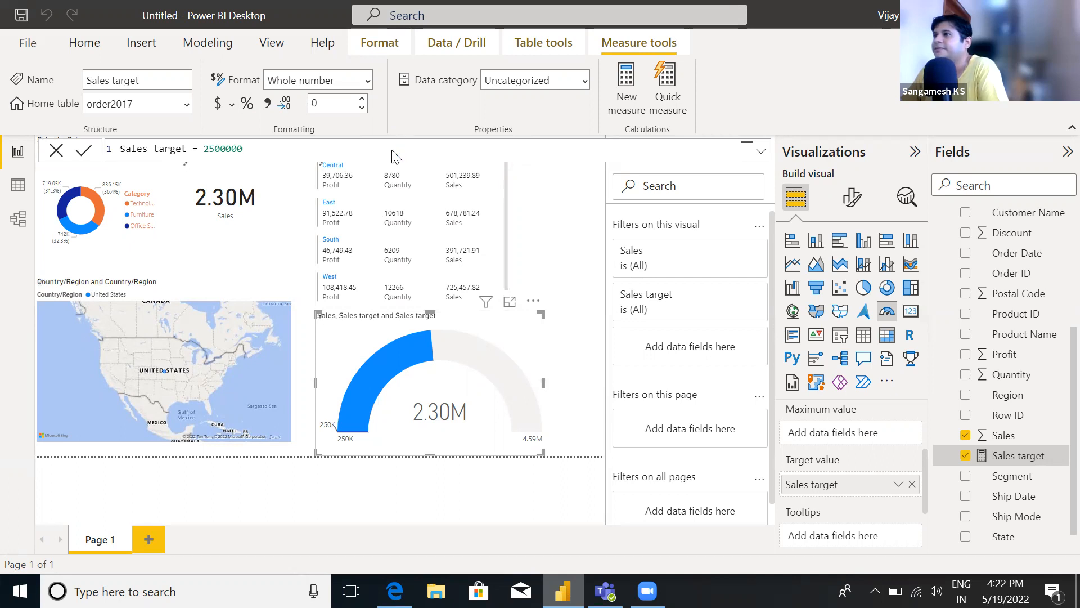
{"action": "key", "text": "Return"}
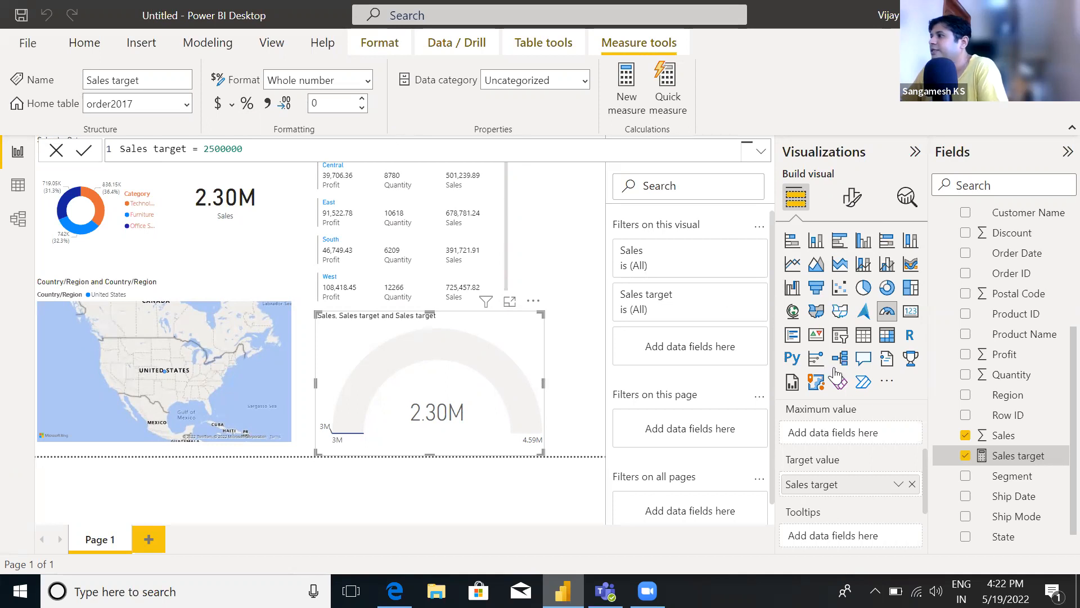
Remove Sales target from the gauge's minimum value, keeping it as the target value
{"action": "left_click_drag", "start_coordinate": [922, 455], "coordinate": [925, 419]}
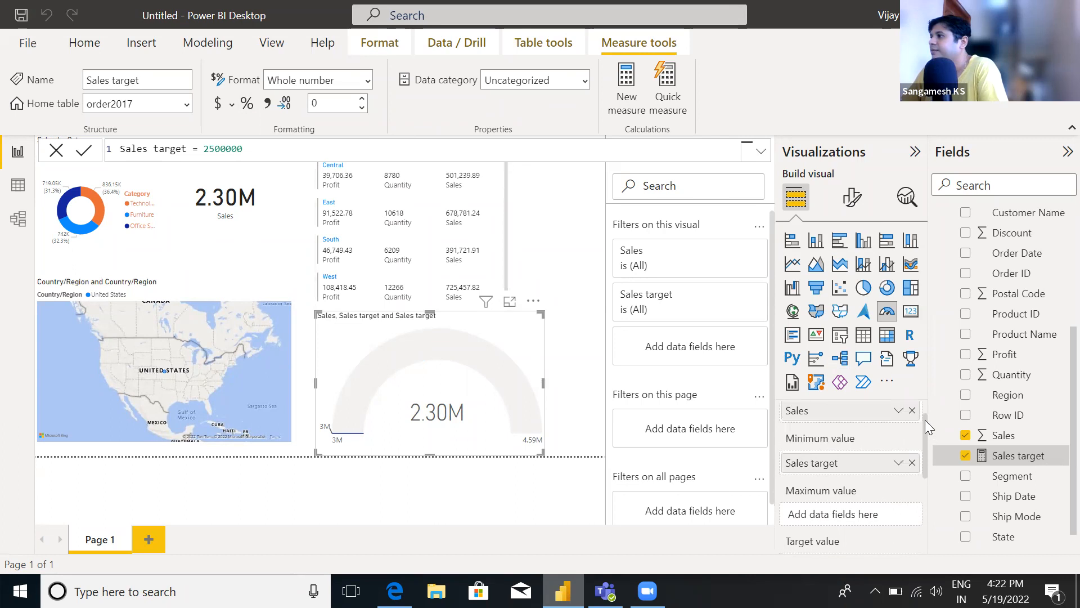
{"action": "left_click", "coordinate": [912, 463]}
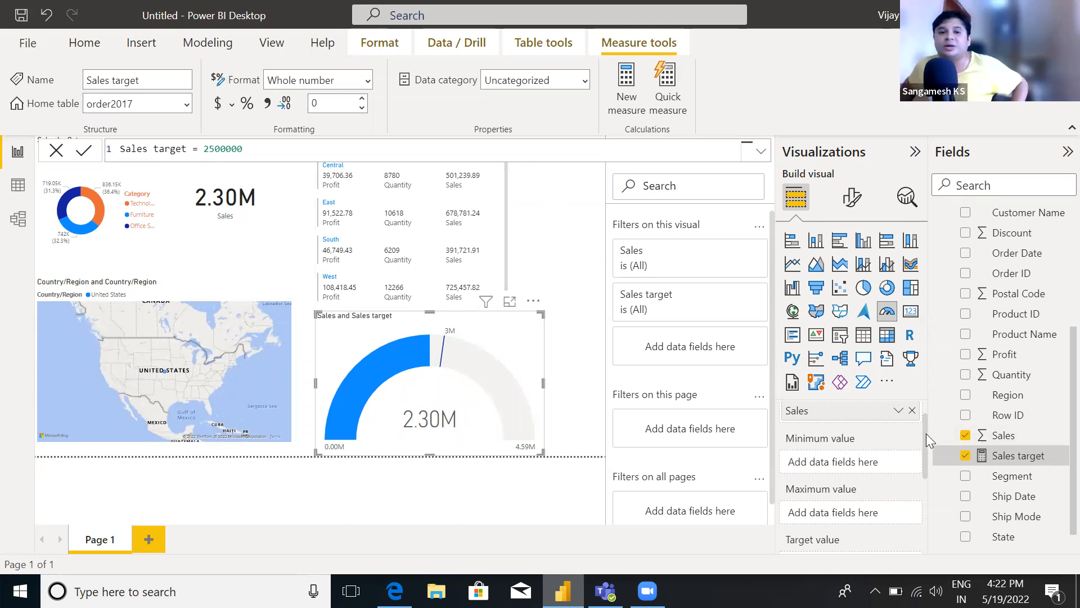
{"action": "left_click_drag", "start_coordinate": [926, 433], "coordinate": [923, 464]}
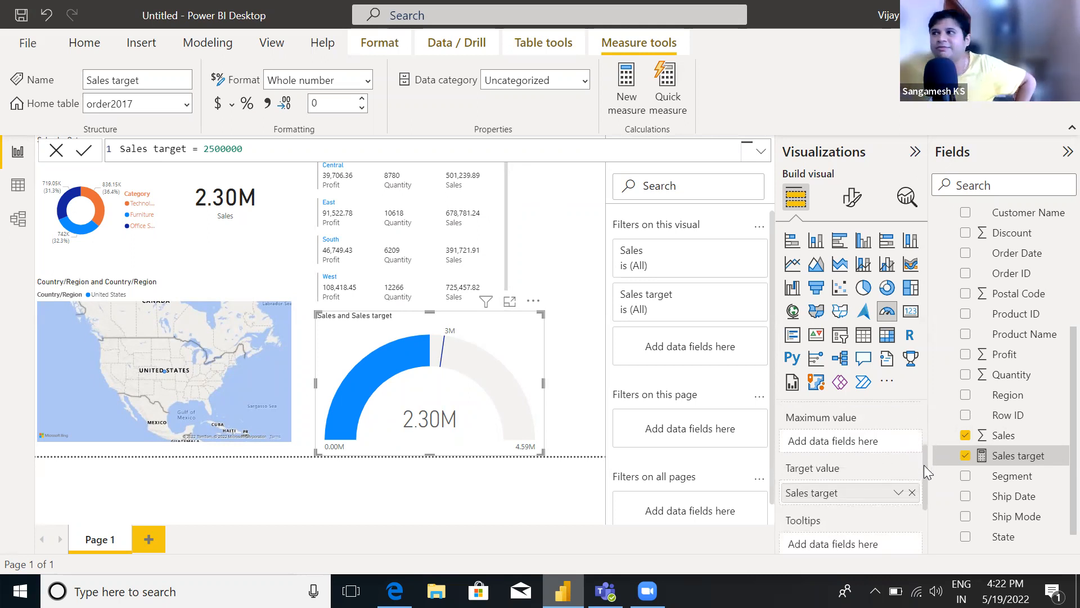
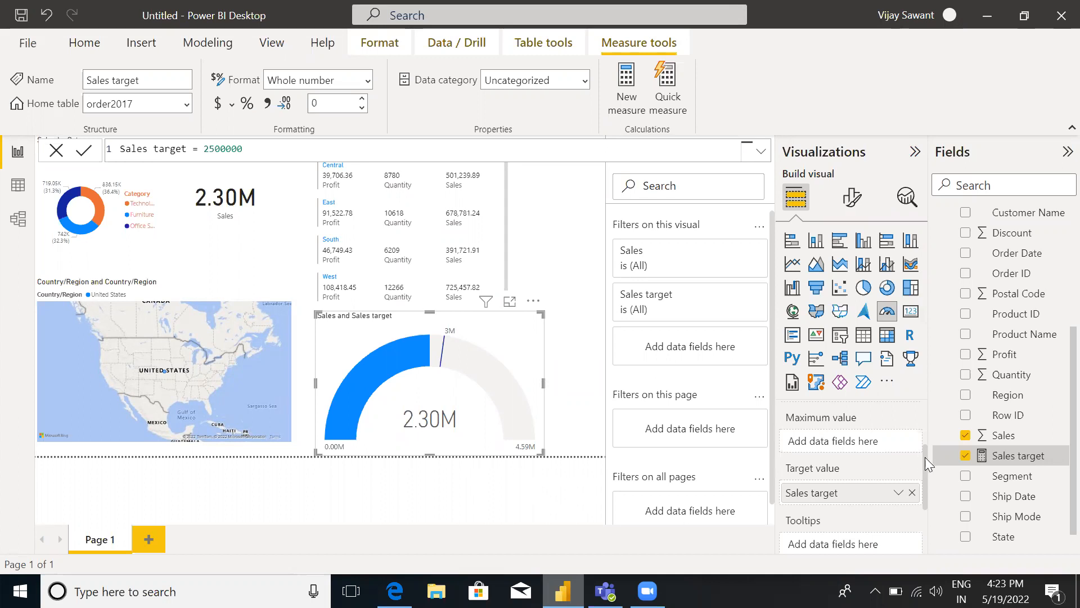
Create a measure max value = 7000000 and assign it as the gauge's maximum value
{"action": "left_click_drag", "start_coordinate": [925, 457], "coordinate": [933, 409]}
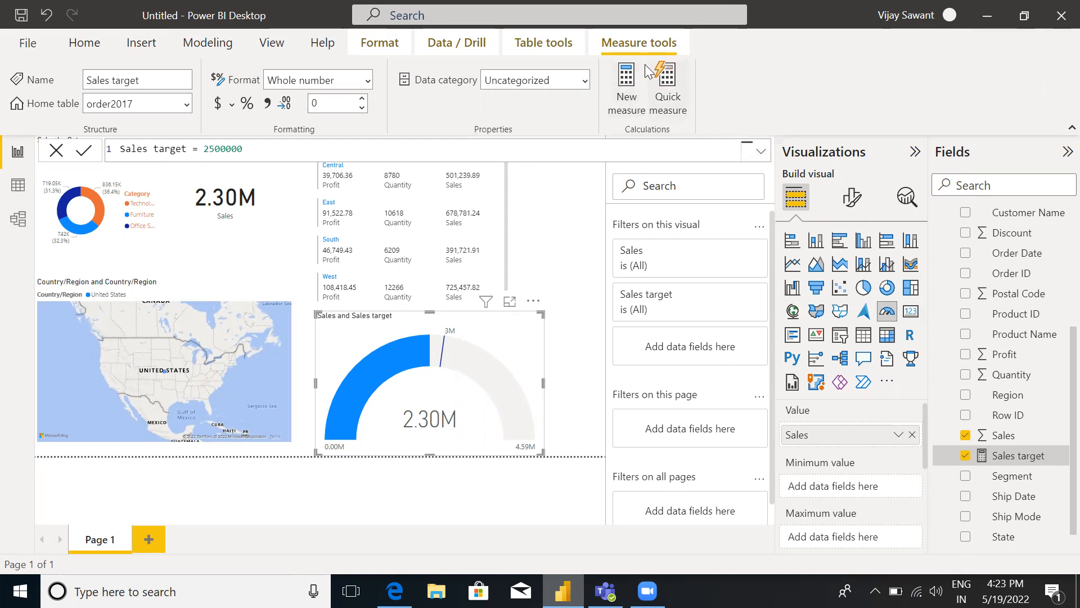
{"action": "left_click", "coordinate": [628, 79]}
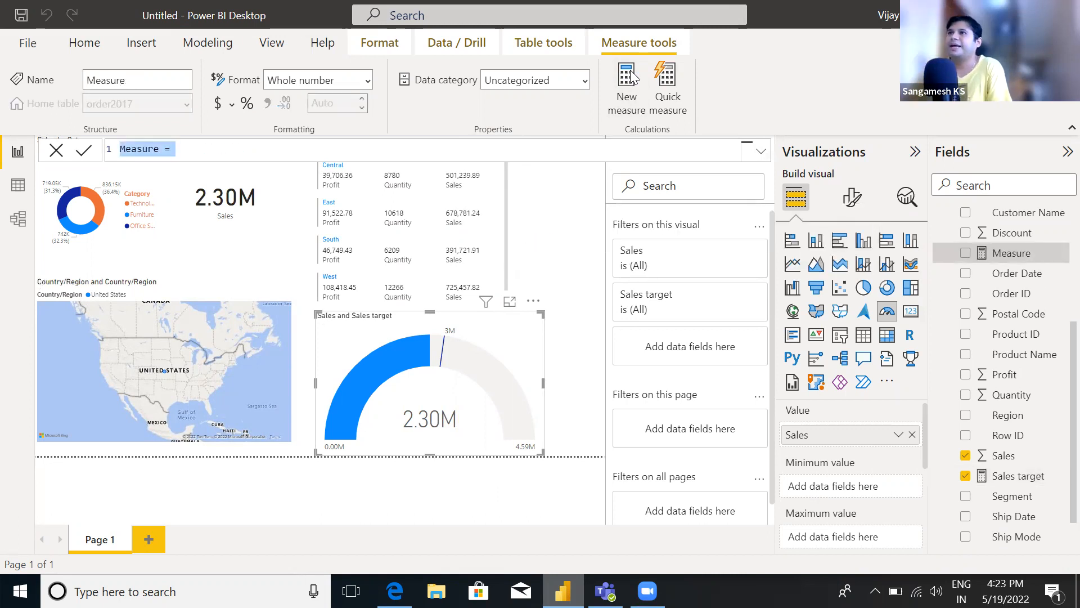
{"action": "type", "text": "max "}
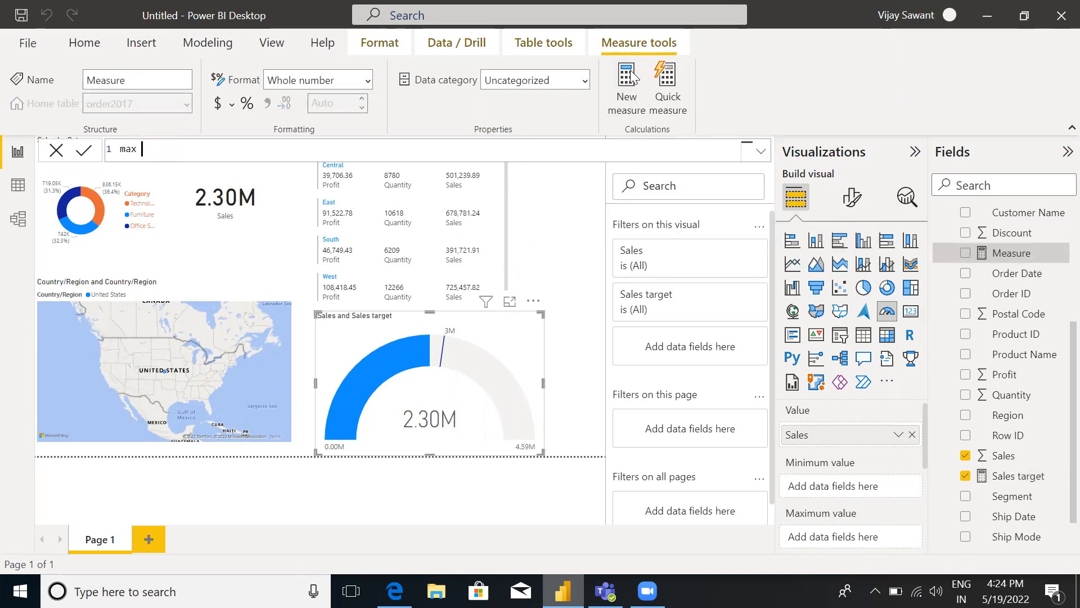
{"action": "type", "text": "value ="}
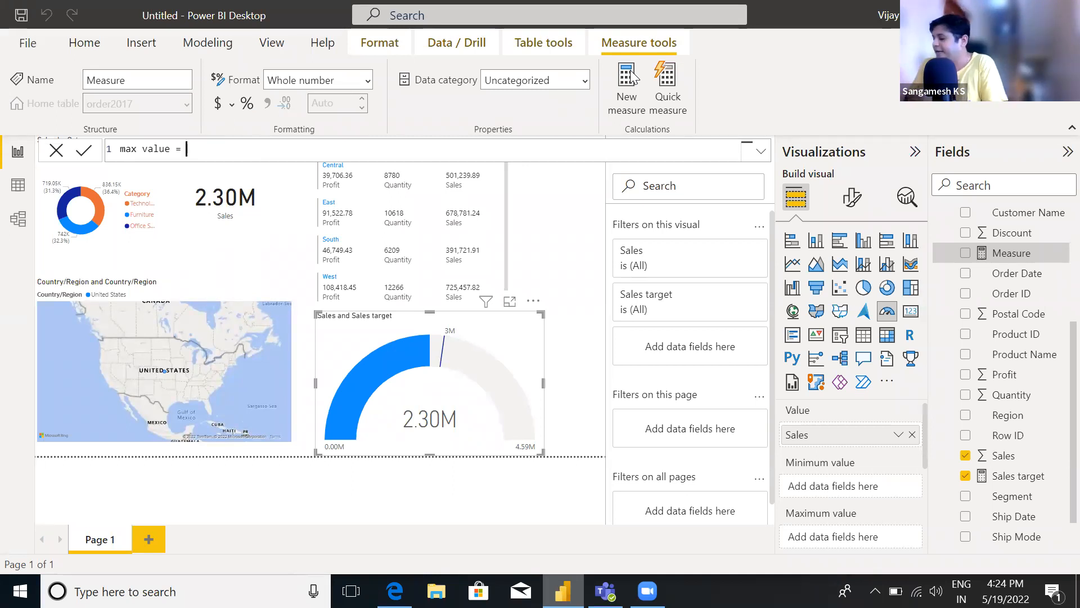
{"action": "type", "text": "70000"}
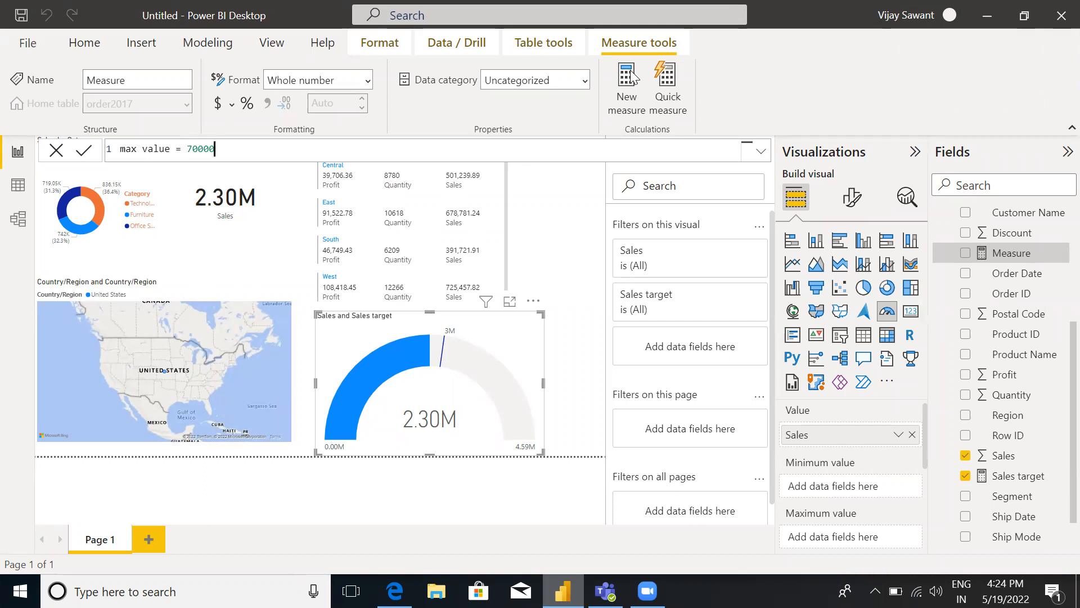
{"action": "type", "text": "0"}
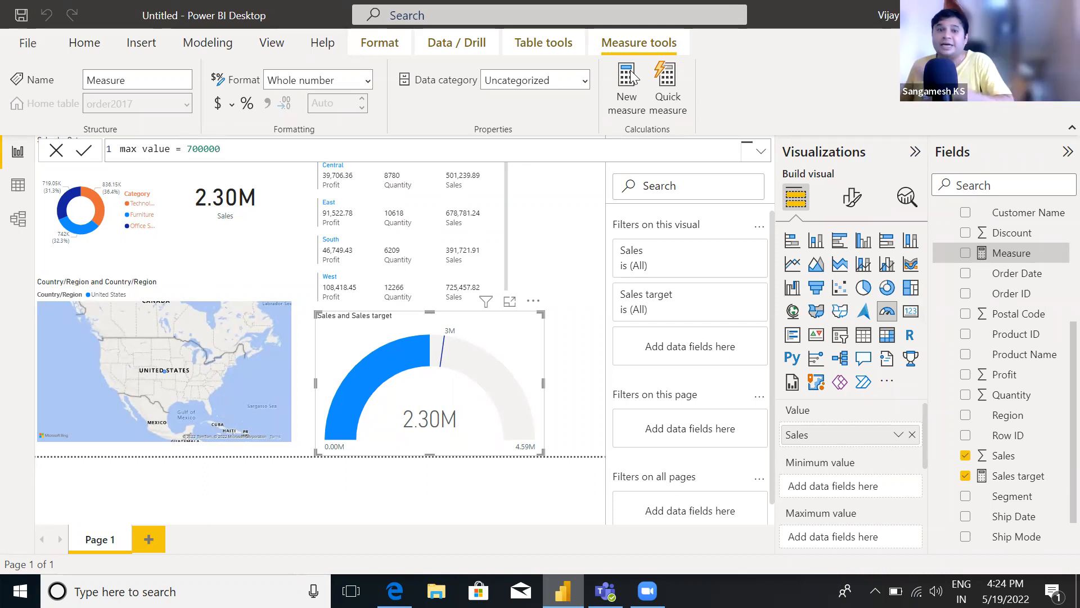
{"action": "type", "text": "0"}
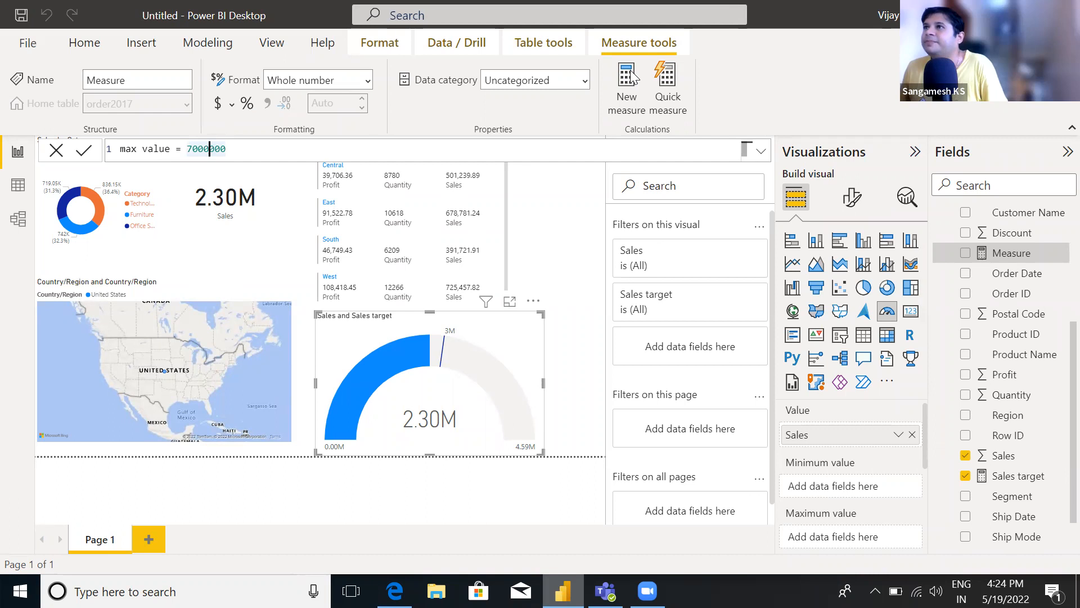
{"action": "key", "text": "Left"}
{"action": "key", "text": "Left"}
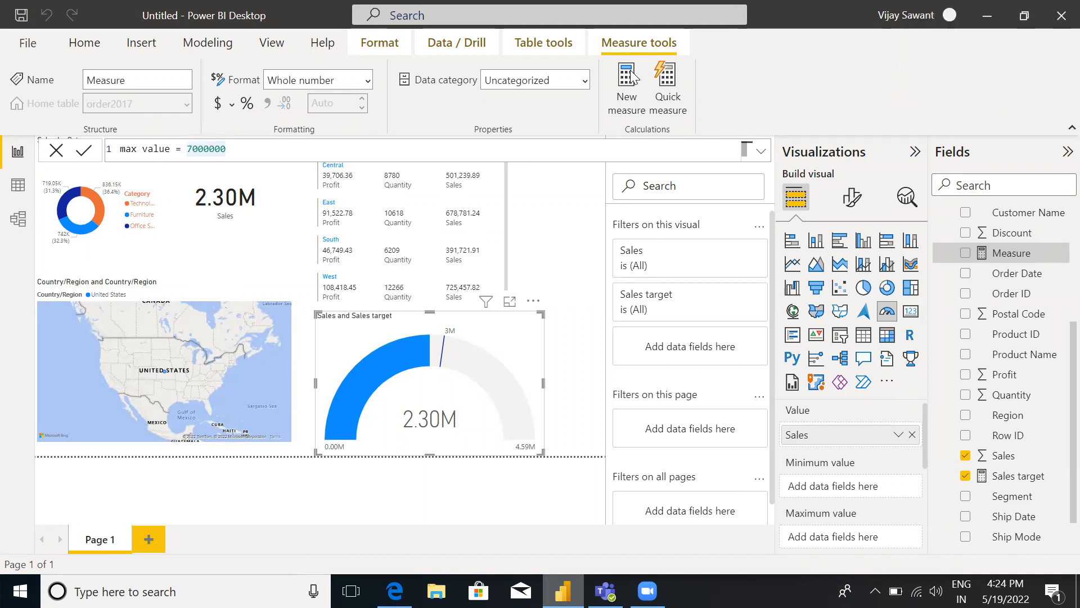
{"action": "left_click", "coordinate": [631, 76]}
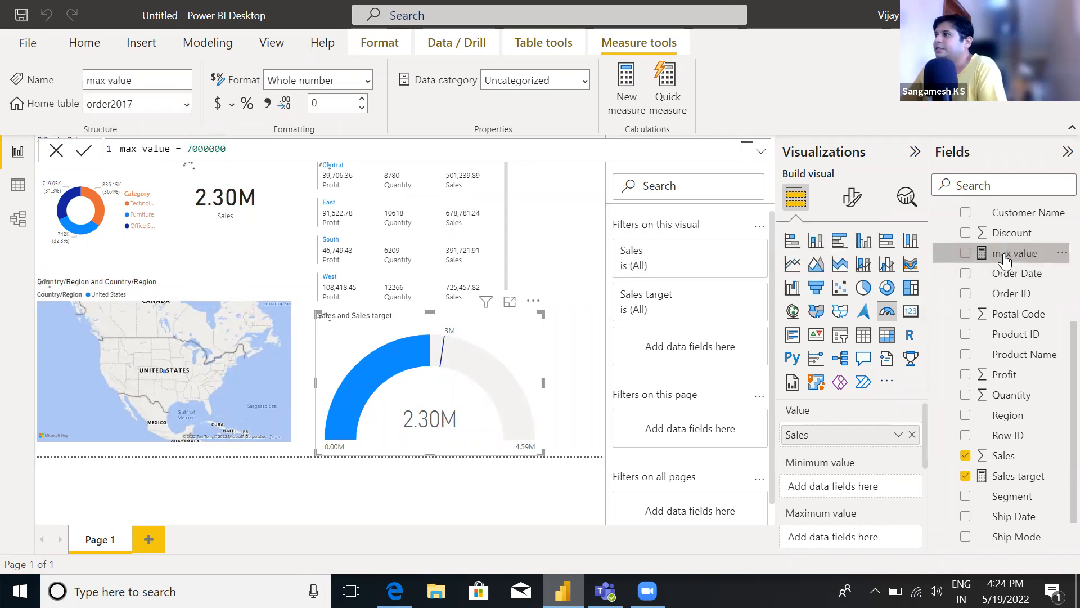
{"action": "left_click_drag", "start_coordinate": [1004, 259], "coordinate": [845, 533]}
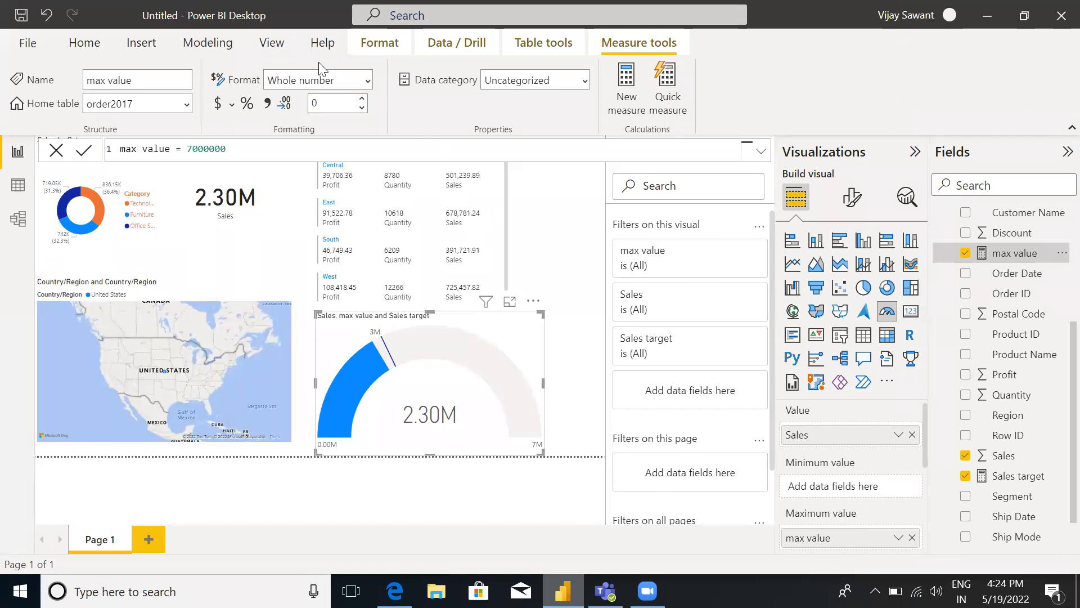
Create a measure mim value = 2000000 and assign it as the gauge's minimum value
{"action": "left_click", "coordinate": [627, 107]}
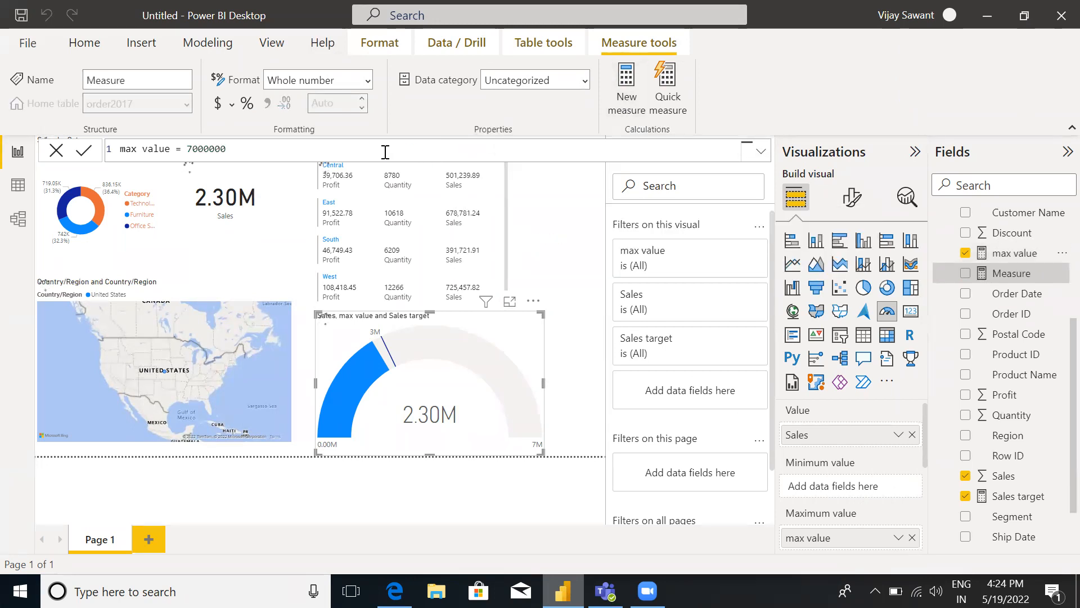
{"action": "type", "text": "mim valu"}
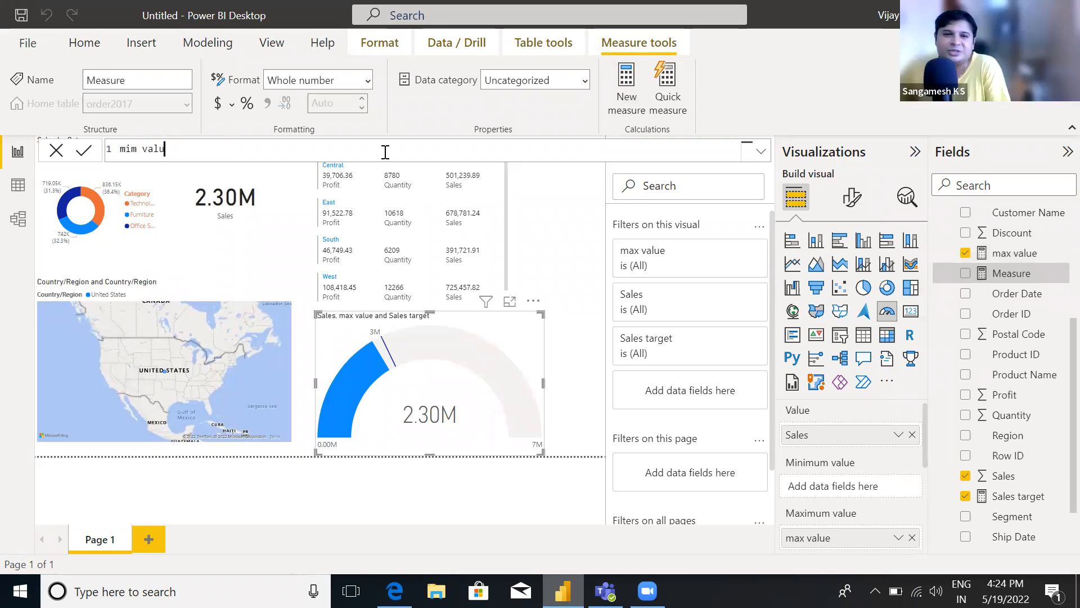
{"action": "type", "text": "e ="}
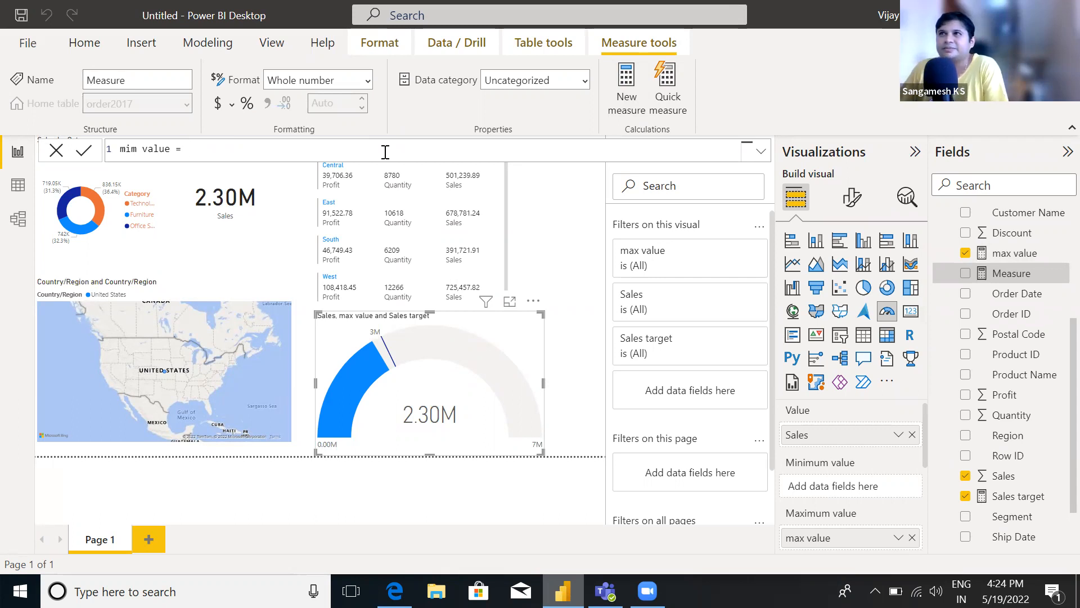
{"action": "type", "text": " 2000"}
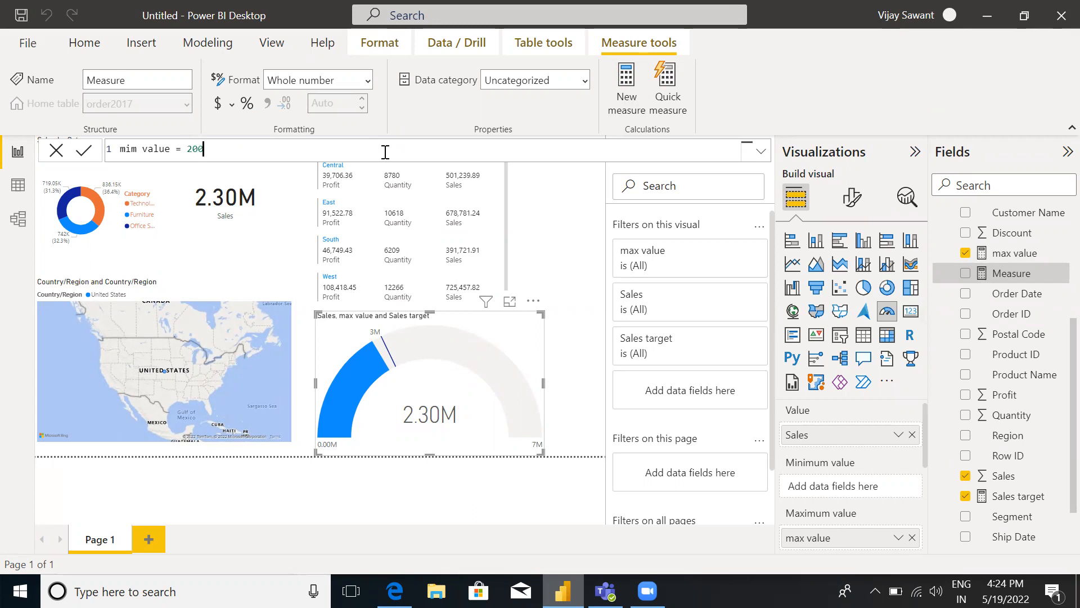
{"action": "type", "text": "000"}
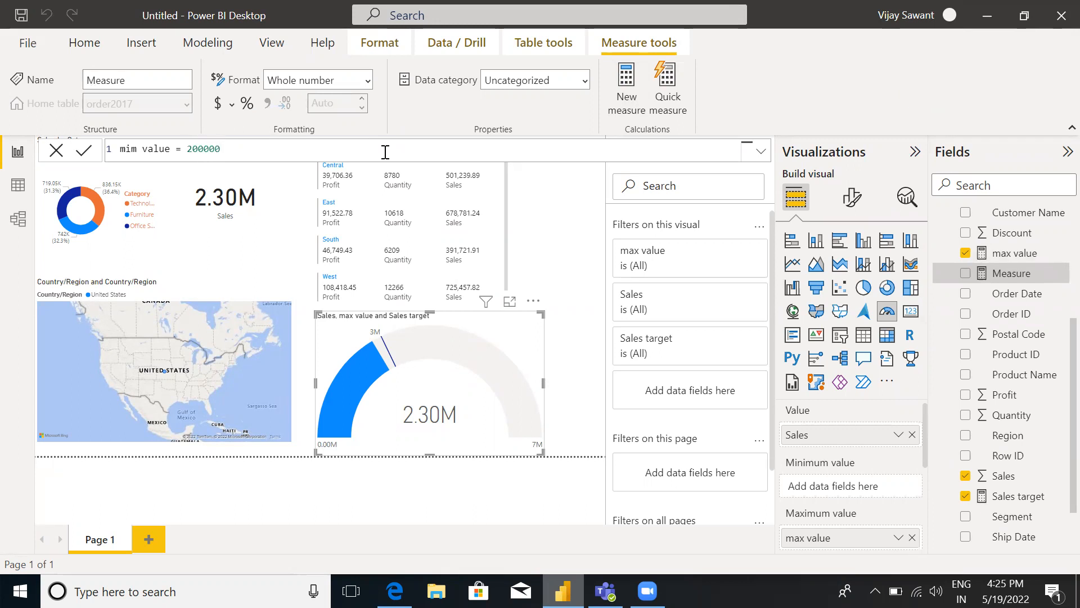
{"action": "type", "text": "0"}
{"action": "left_click", "coordinate": [838, 446]}
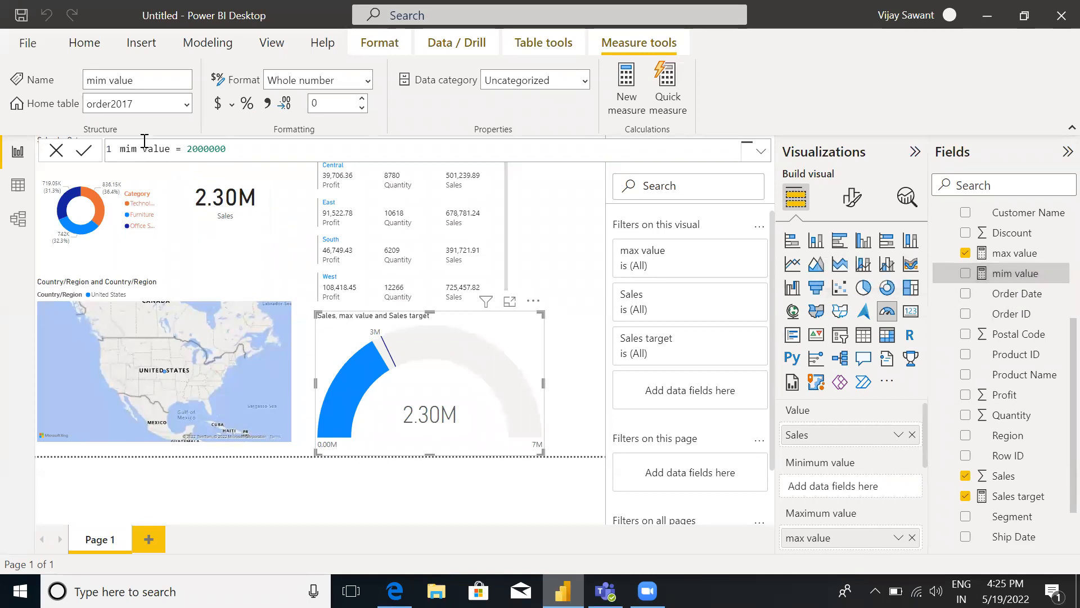
{"action": "left_click_drag", "start_coordinate": [1005, 275], "coordinate": [855, 483]}
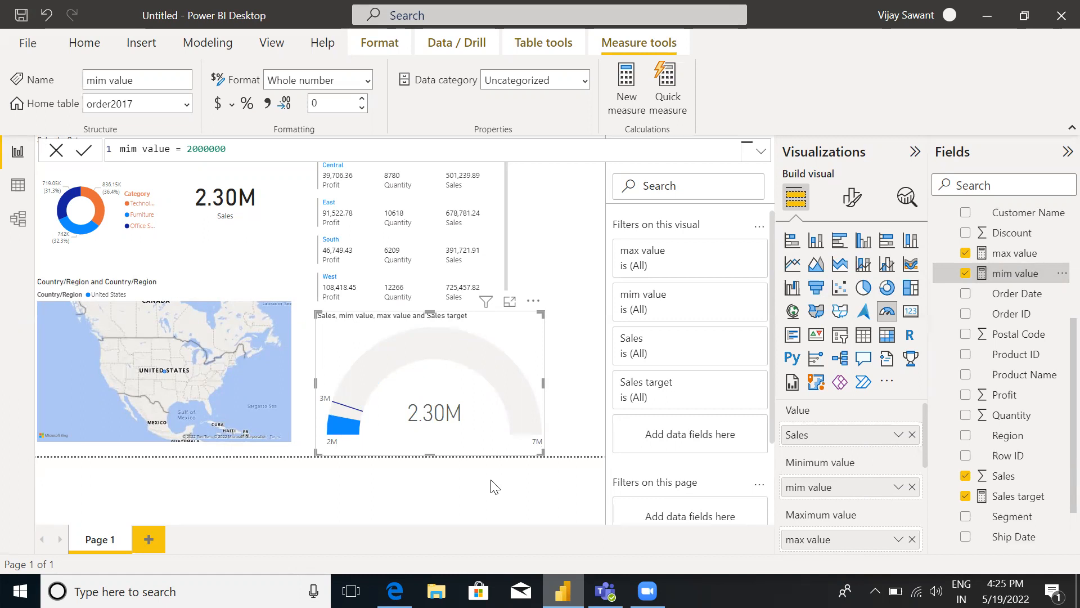
{"action": "mouse_move", "coordinate": [508, 409]}
{"action": "left_click_drag", "start_coordinate": [923, 414], "coordinate": [932, 514]}
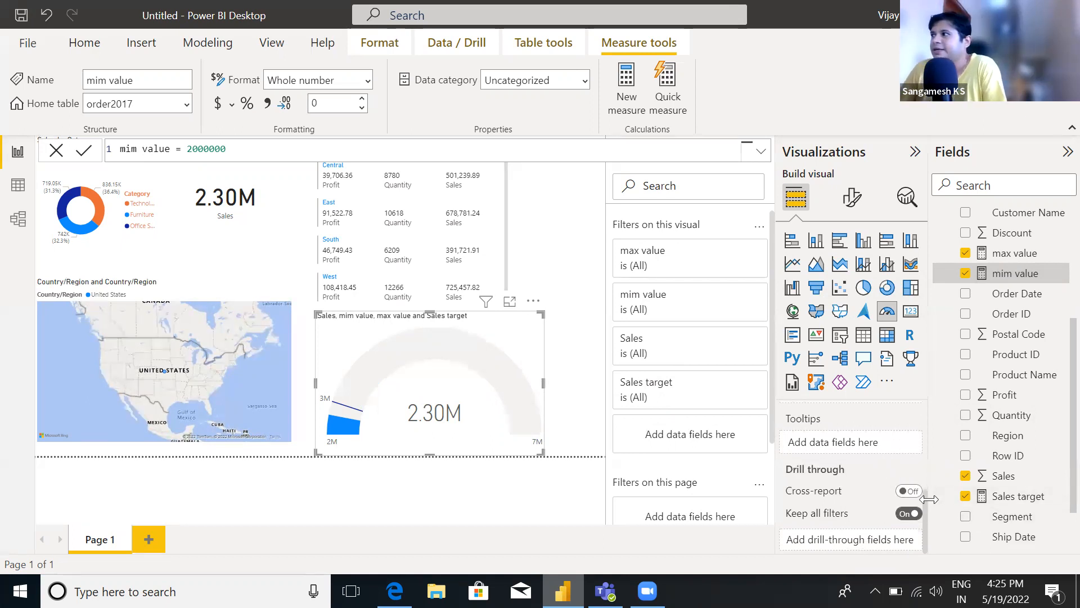
{"action": "left_click_drag", "start_coordinate": [926, 503], "coordinate": [927, 480]}
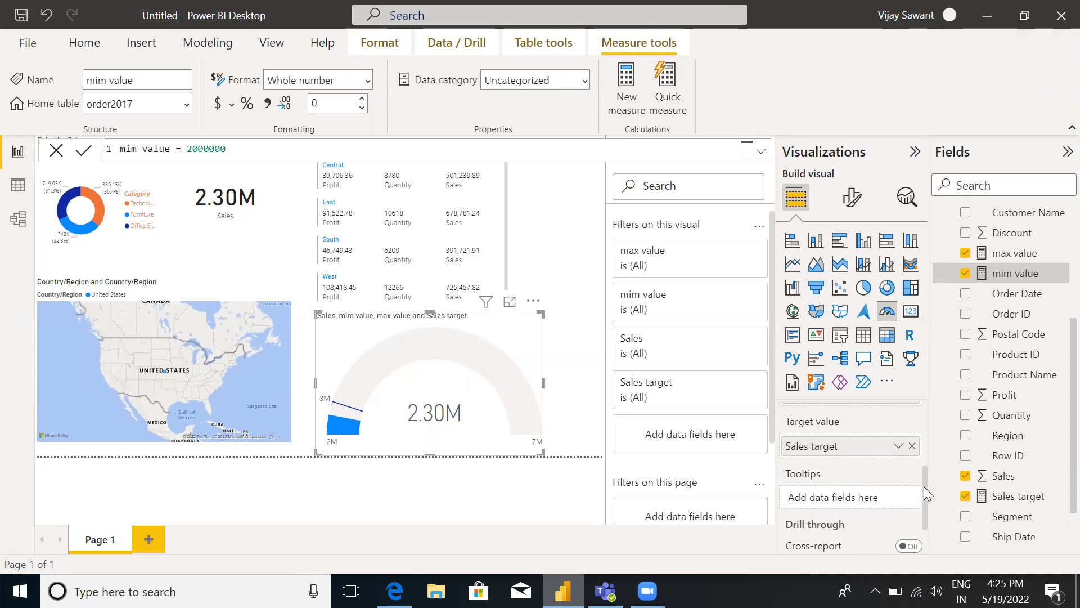
{"action": "scroll", "coordinate": [924, 486], "scroll_direction": "down", "scroll_amount": 2}
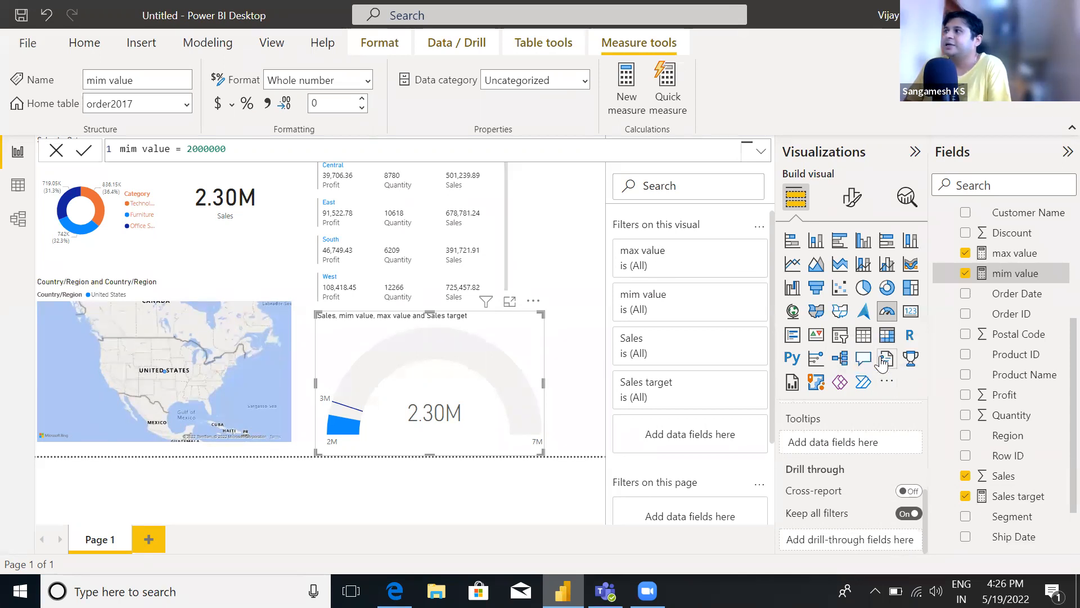
Browse the gallery of additional Power BI visuals filtered to the KPI category, down to Dial Gauge
{"action": "left_click", "coordinate": [886, 383]}
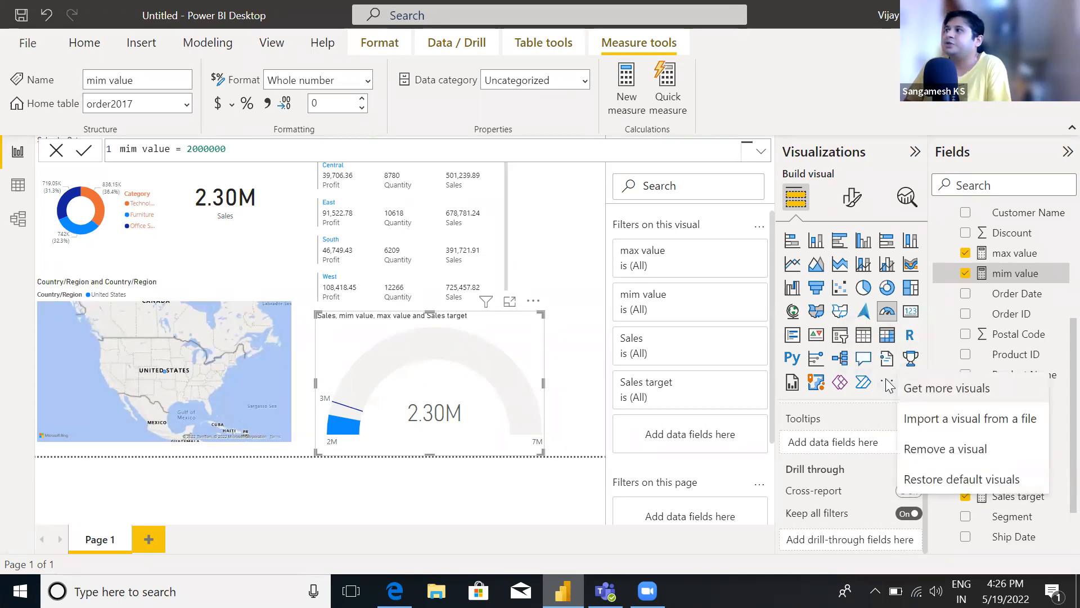
{"action": "left_click", "coordinate": [915, 394]}
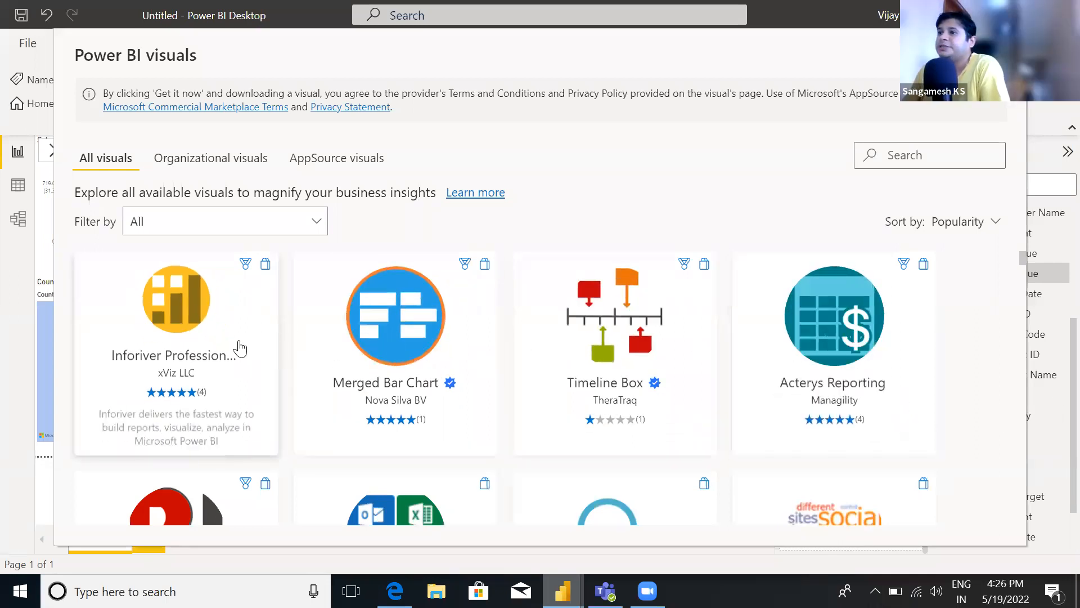
{"action": "scroll", "coordinate": [231, 366], "scroll_direction": "down", "scroll_amount": 2}
{"action": "left_click", "coordinate": [245, 227]}
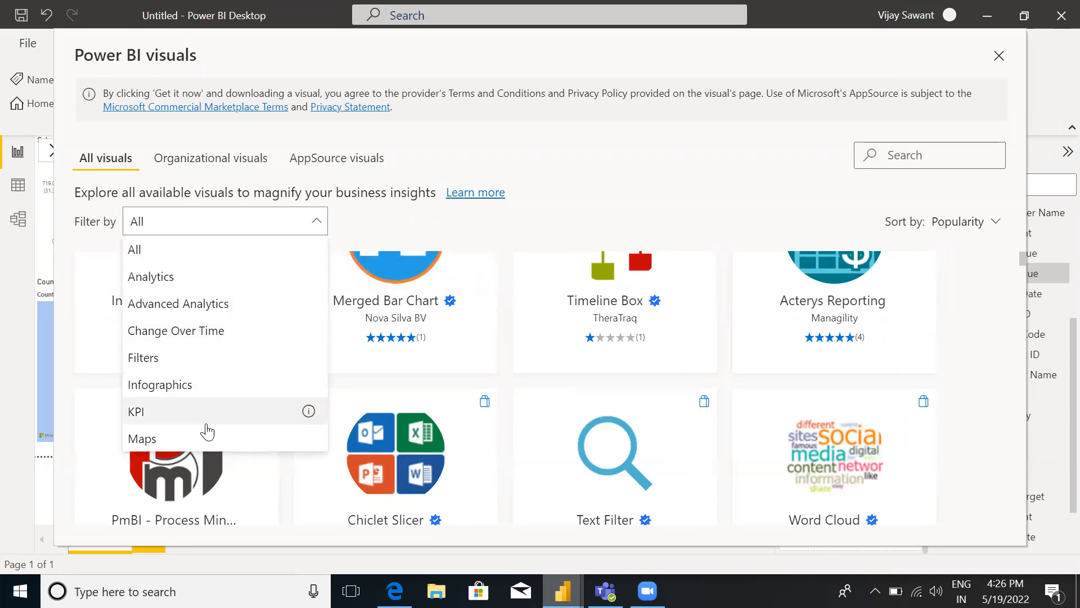
{"action": "left_click", "coordinate": [168, 422]}
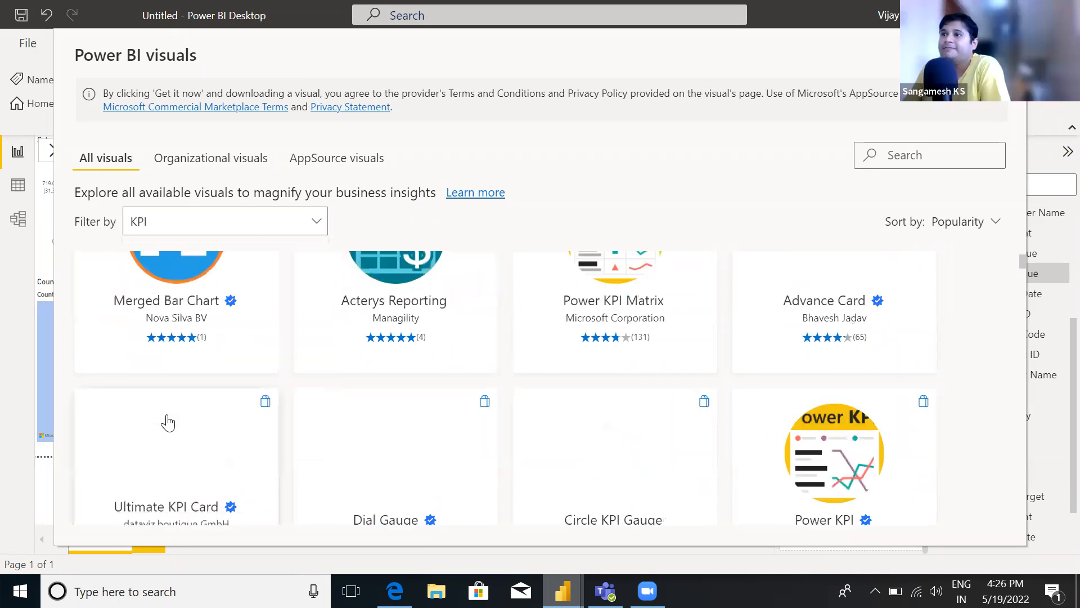
{"action": "scroll", "coordinate": [288, 384], "scroll_direction": "up", "scroll_amount": 2}
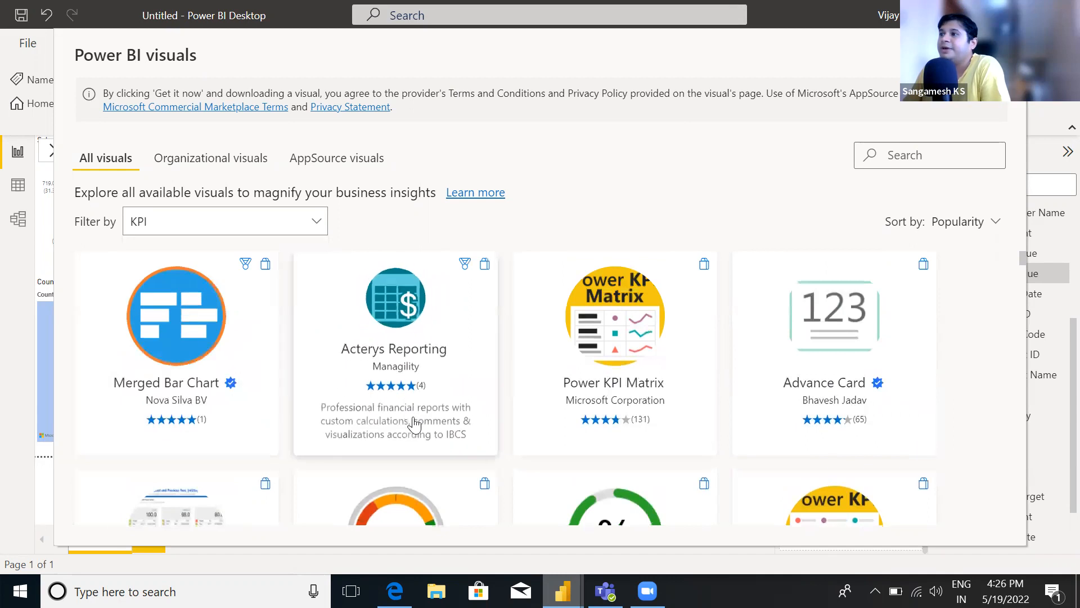
{"action": "scroll", "coordinate": [393, 428], "scroll_direction": "down", "scroll_amount": 1}
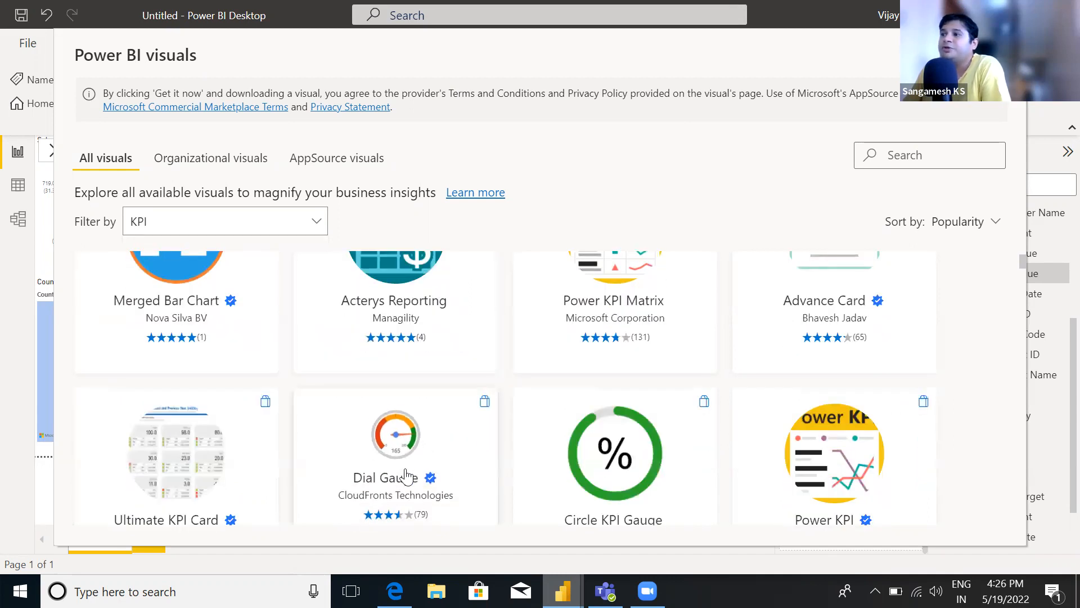
{"action": "scroll", "coordinate": [406, 479], "scroll_direction": "down", "scroll_amount": 1}
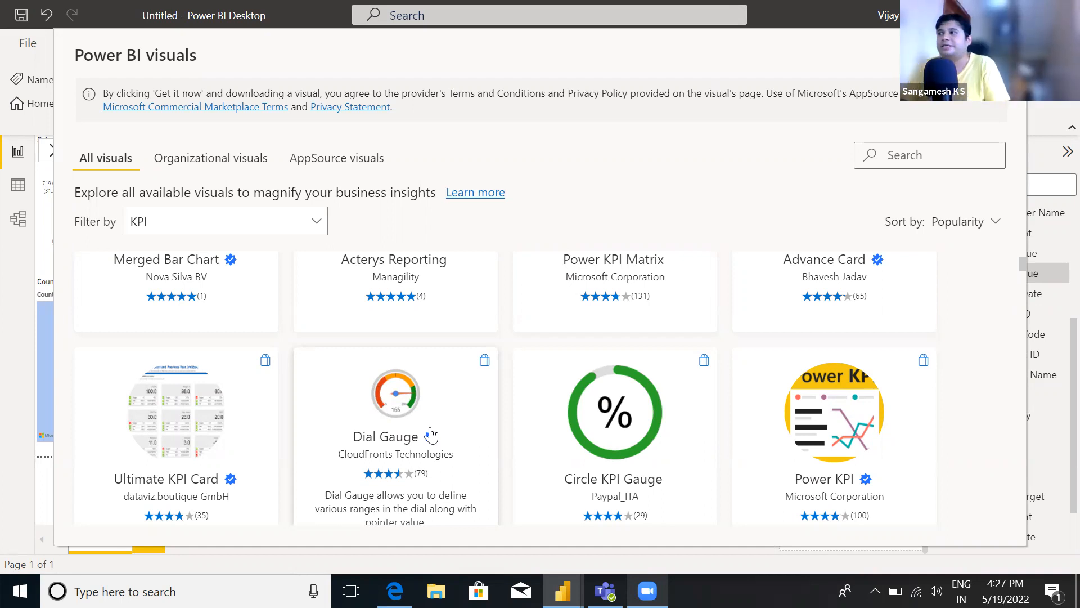
{"action": "left_click", "coordinate": [430, 430]}
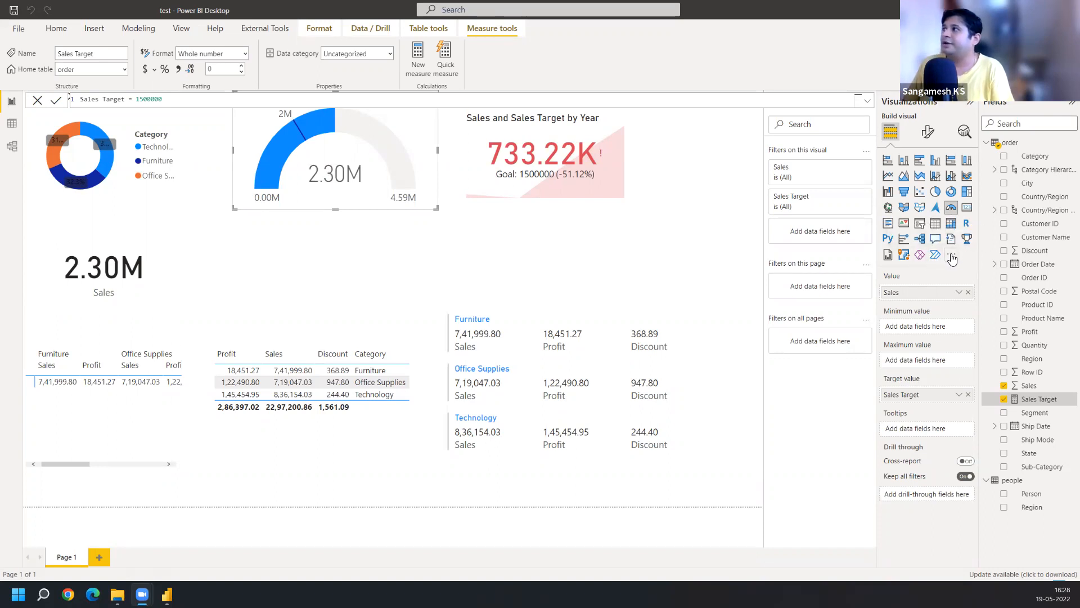
{"action": "left_click", "coordinate": [951, 257]}
{"action": "left_click", "coordinate": [996, 259]}
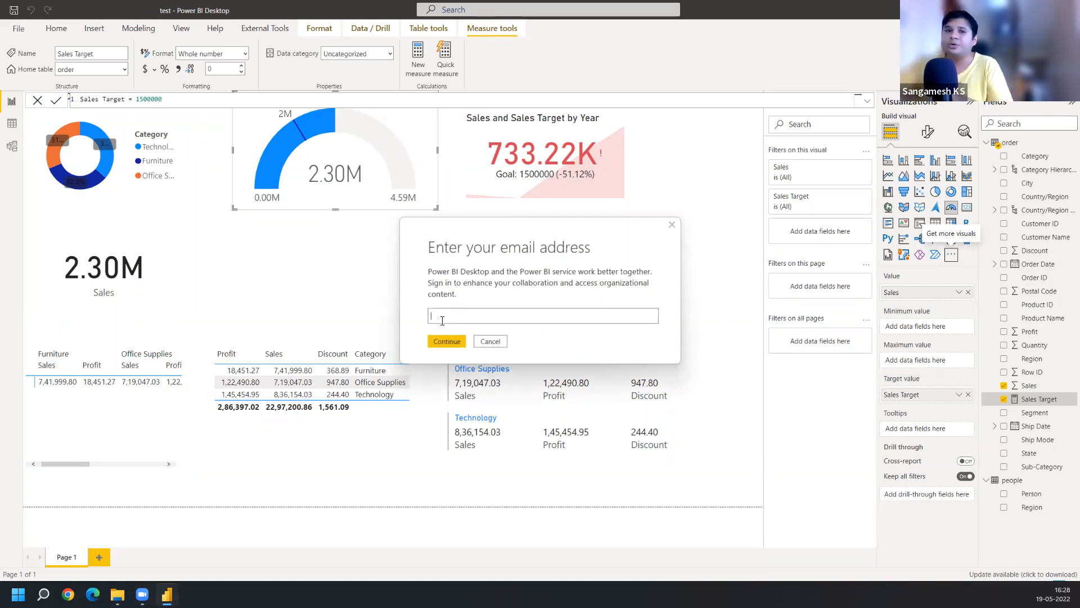
{"action": "left_click", "coordinate": [483, 340]}
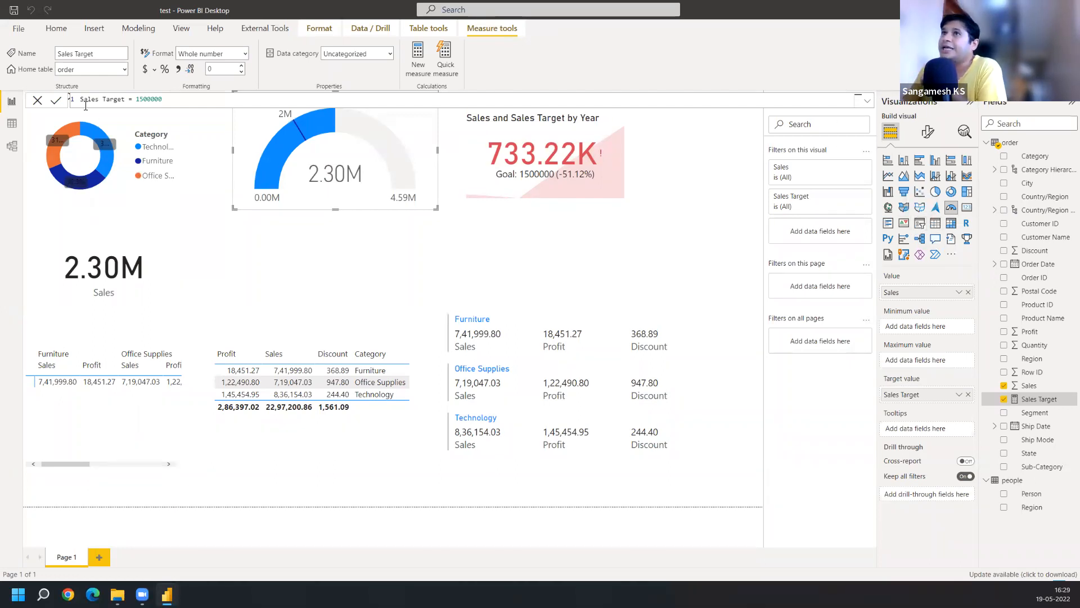
In the test report, add a slicer below the KPI visual and populate it with the order table's Region field
{"action": "left_click", "coordinate": [35, 103]}
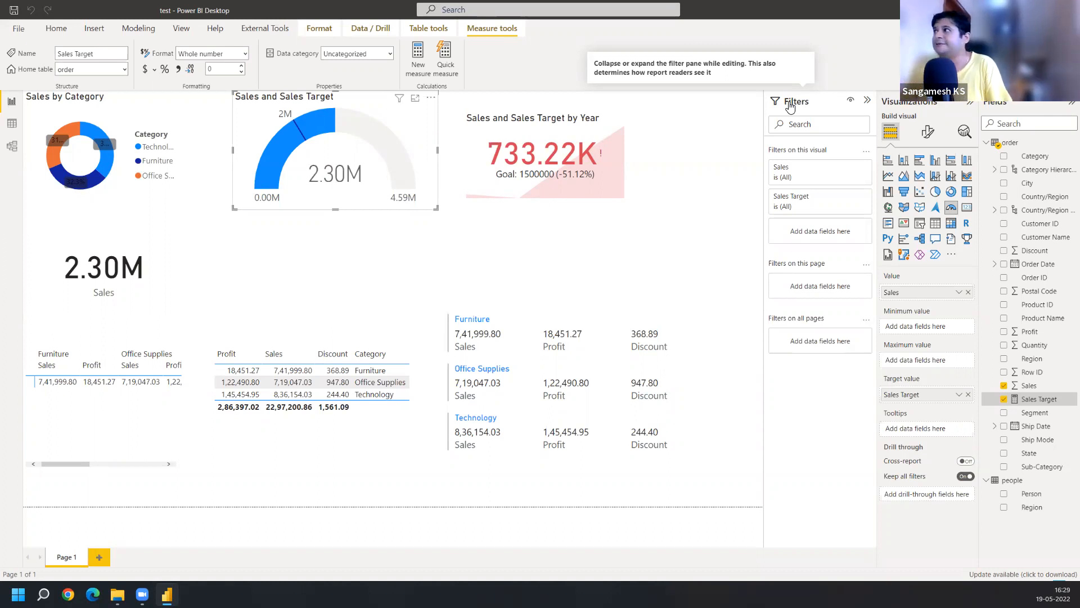
{"action": "left_click", "coordinate": [693, 212]}
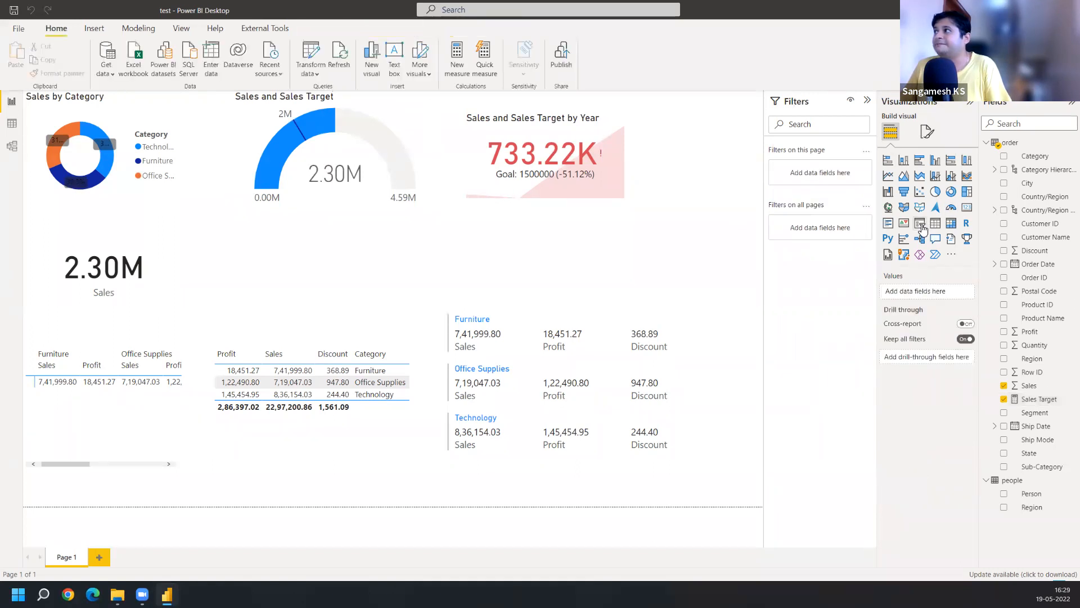
{"action": "left_click", "coordinate": [921, 227]}
{"action": "left_click_drag", "start_coordinate": [434, 267], "coordinate": [652, 252]}
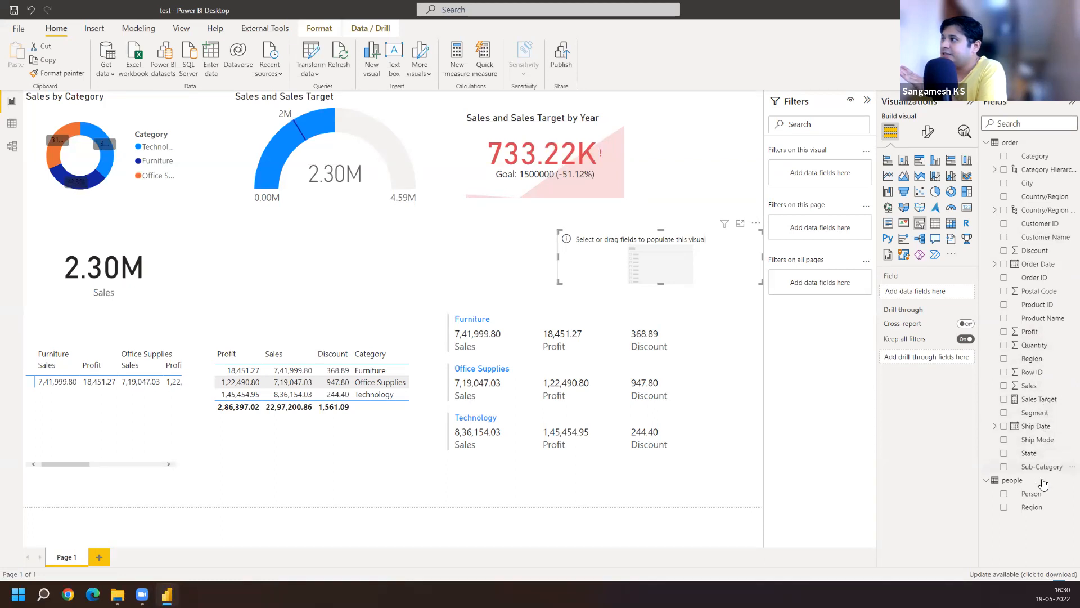
{"action": "left_click", "coordinate": [1040, 120]}
{"action": "type", "text": "region"}
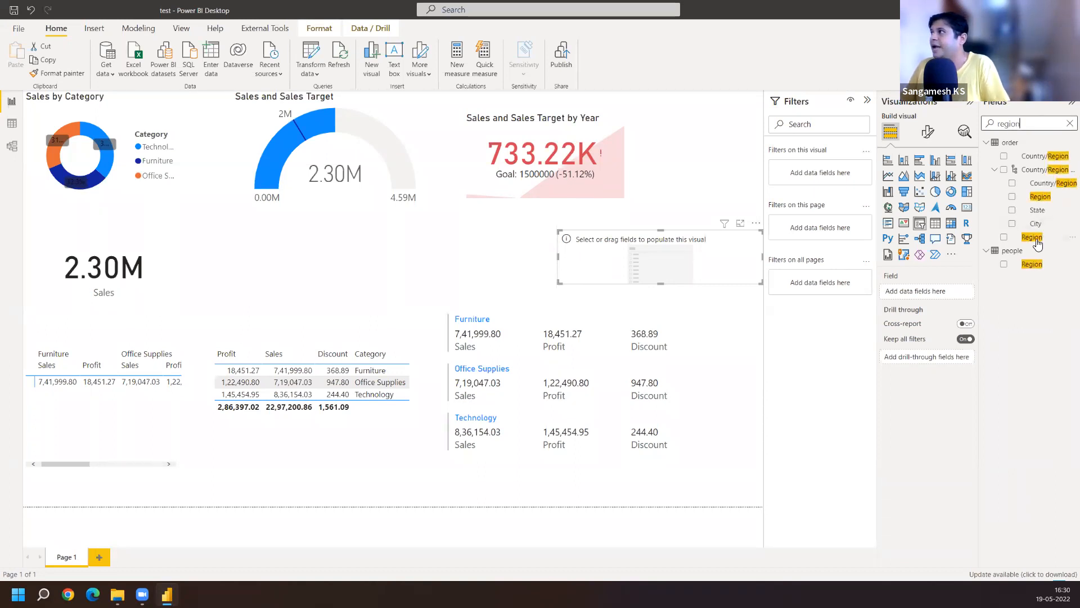
{"action": "left_click_drag", "start_coordinate": [1032, 236], "coordinate": [659, 263]}
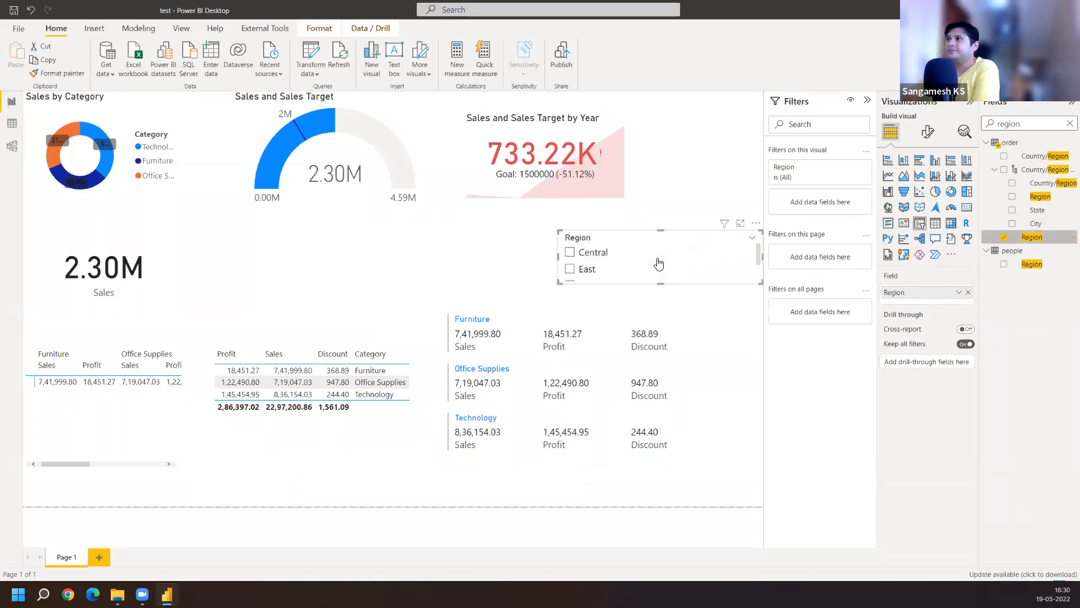
Clear the field search and resize the Region slicer into a taller, narrower box beside the KPI visual
{"action": "left_click", "coordinate": [1068, 125]}
{"action": "left_click_drag", "start_coordinate": [660, 229], "coordinate": [660, 171]}
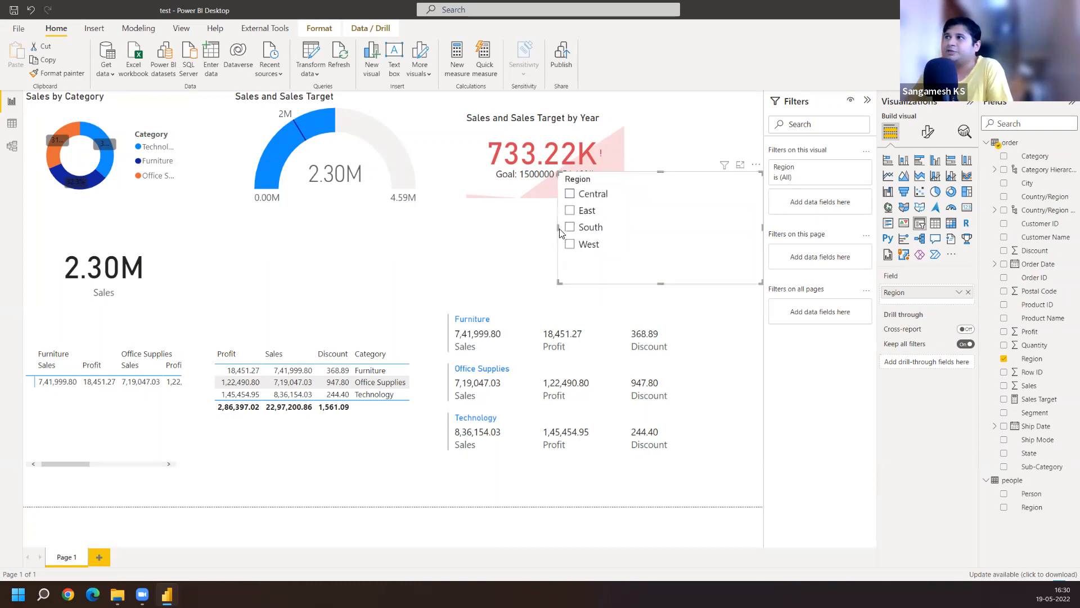
{"action": "left_click_drag", "start_coordinate": [560, 233], "coordinate": [662, 232]}
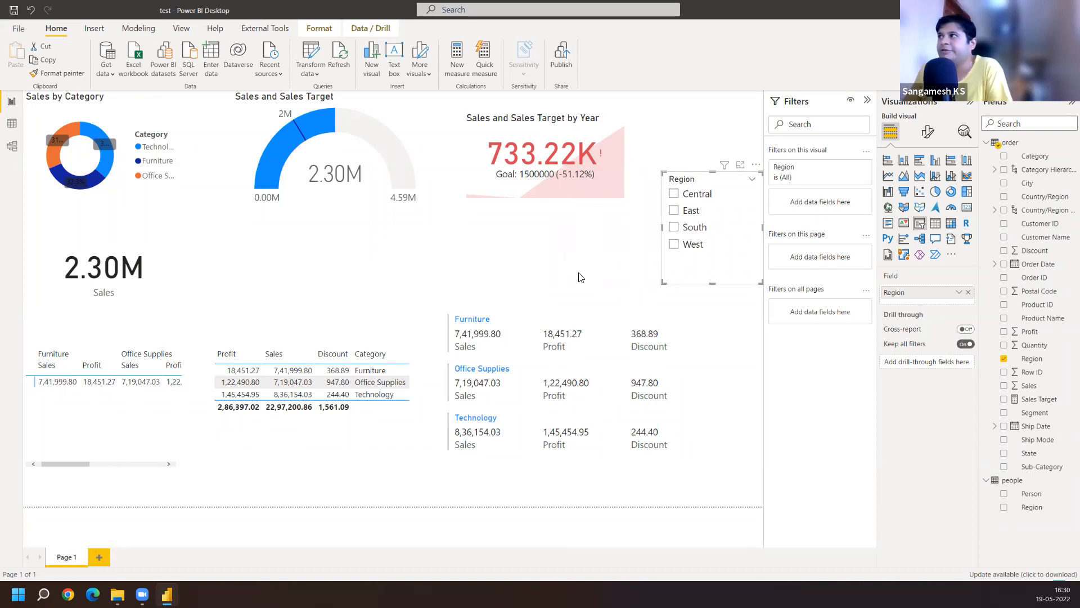
Filter the report by Central, East, South and West in turn with the Region slicer
{"action": "left_click", "coordinate": [677, 200]}
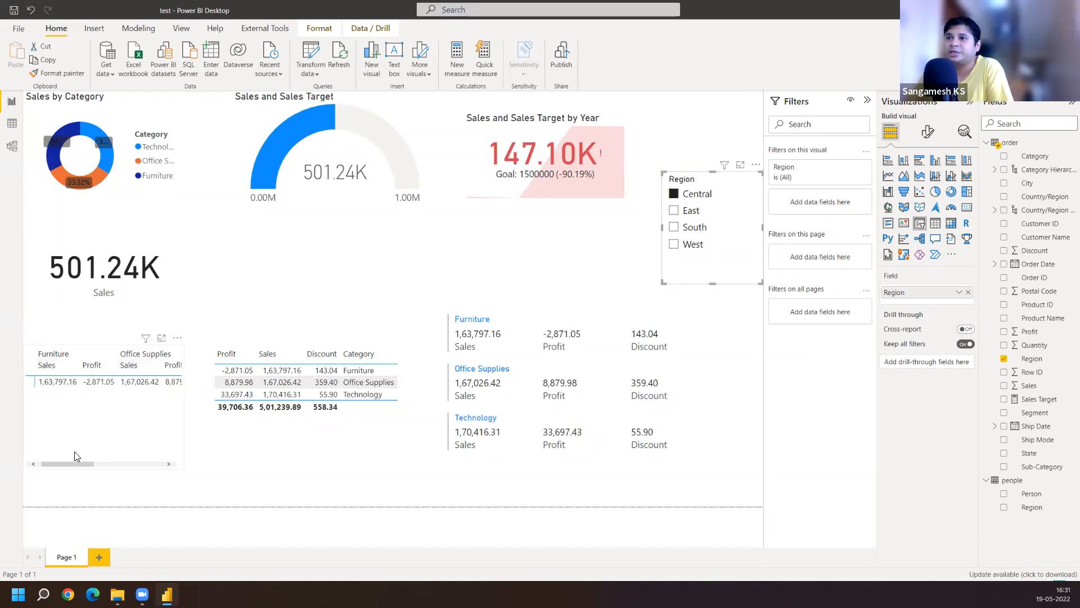
{"action": "left_click_drag", "start_coordinate": [83, 469], "coordinate": [46, 469]}
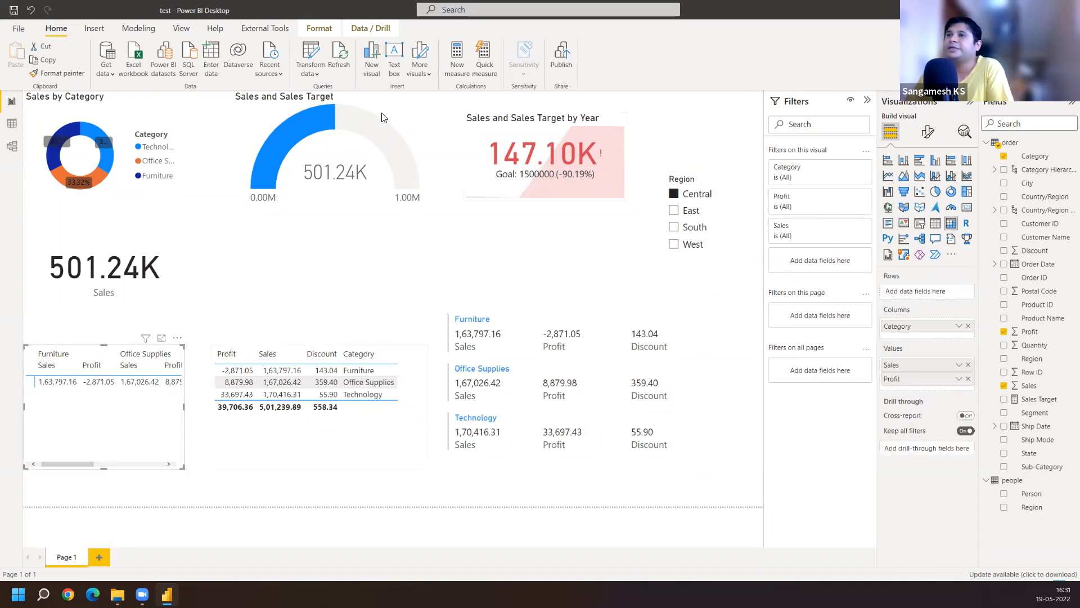
{"action": "left_click", "coordinate": [674, 212]}
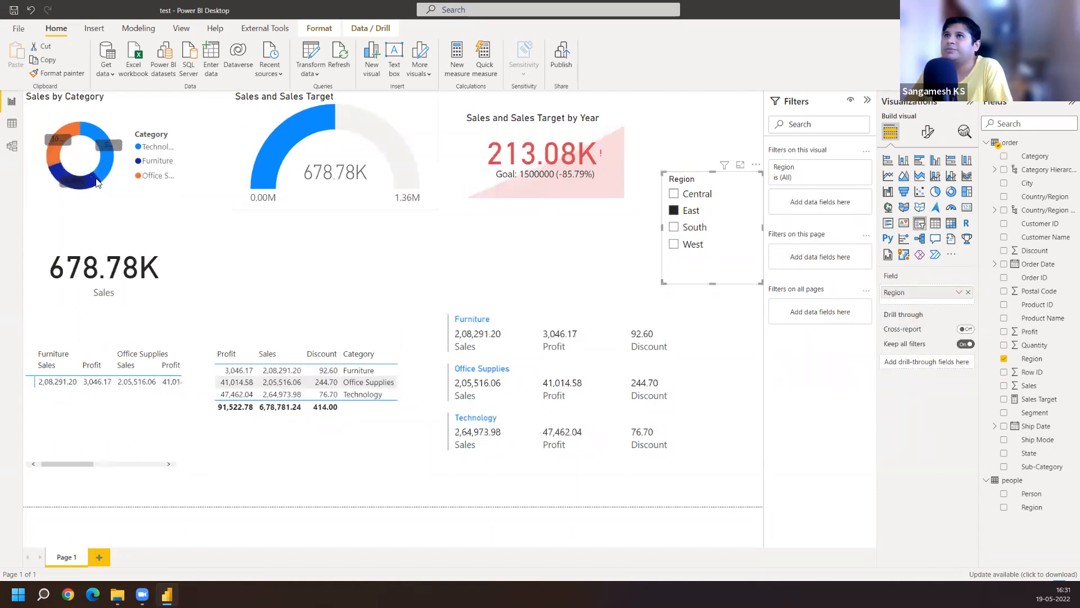
{"action": "left_click", "coordinate": [674, 227]}
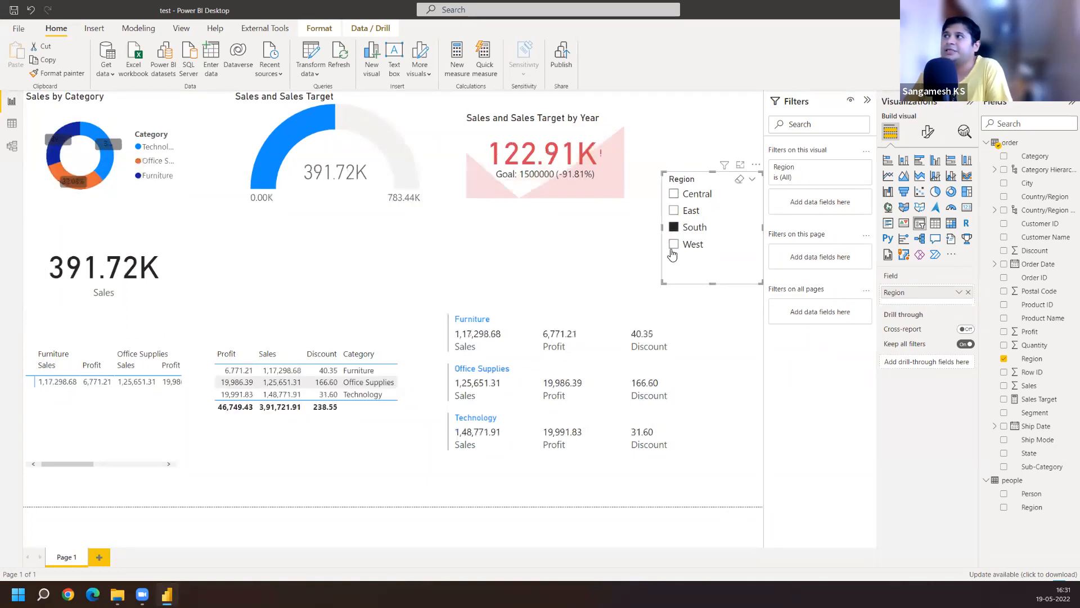
{"action": "left_click", "coordinate": [674, 245]}
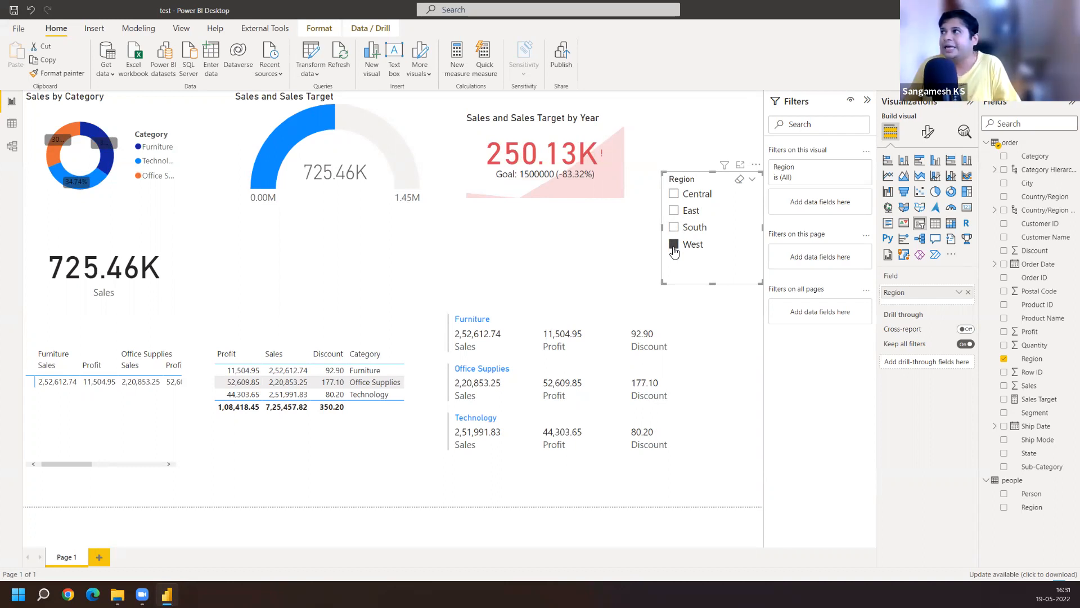
Add South, East and Central to the West selection in the Region slicer, and clear the whole selection
{"action": "left_click", "coordinate": [675, 228]}
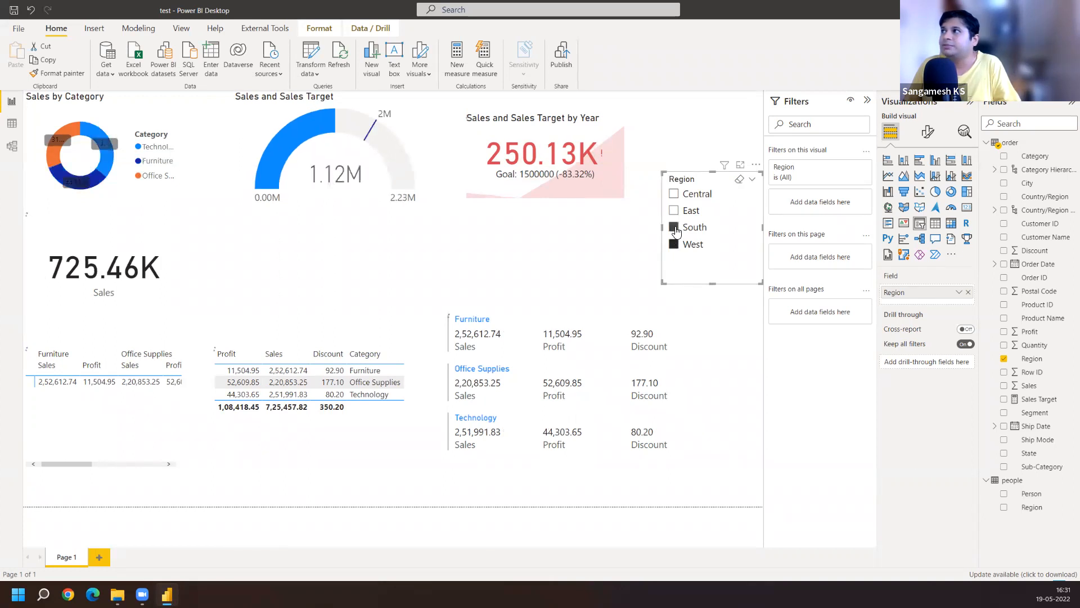
{"action": "left_click", "coordinate": [675, 211]}
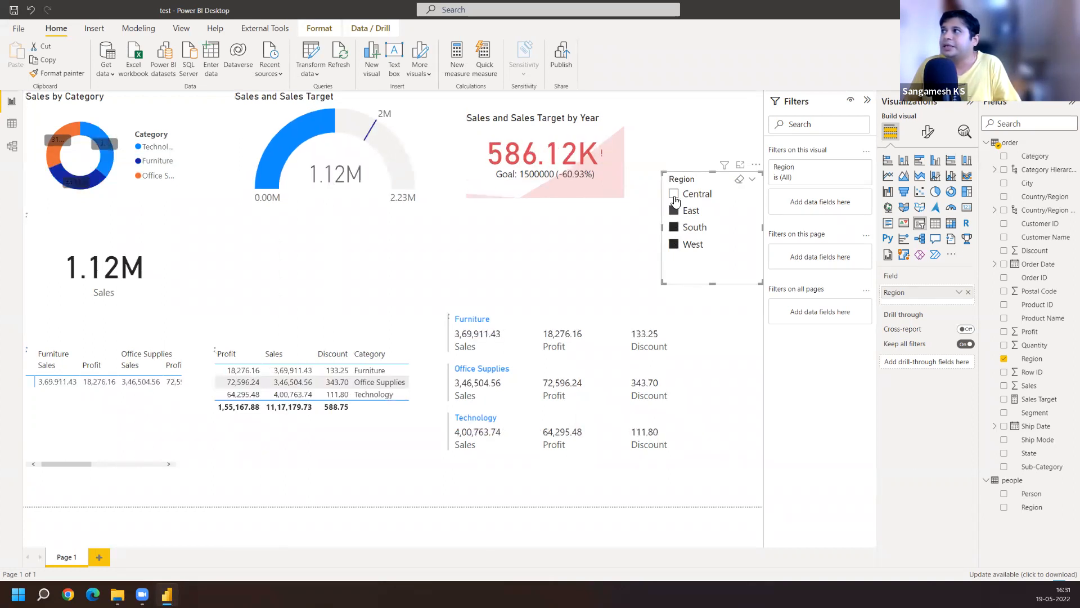
{"action": "left_click", "coordinate": [674, 196]}
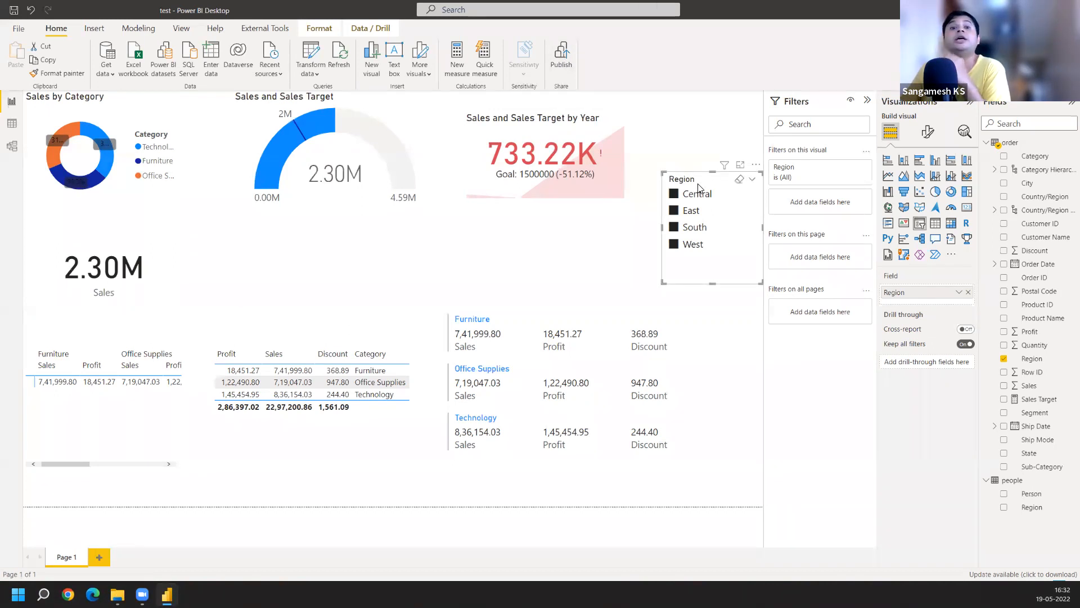
{"action": "left_click", "coordinate": [740, 180]}
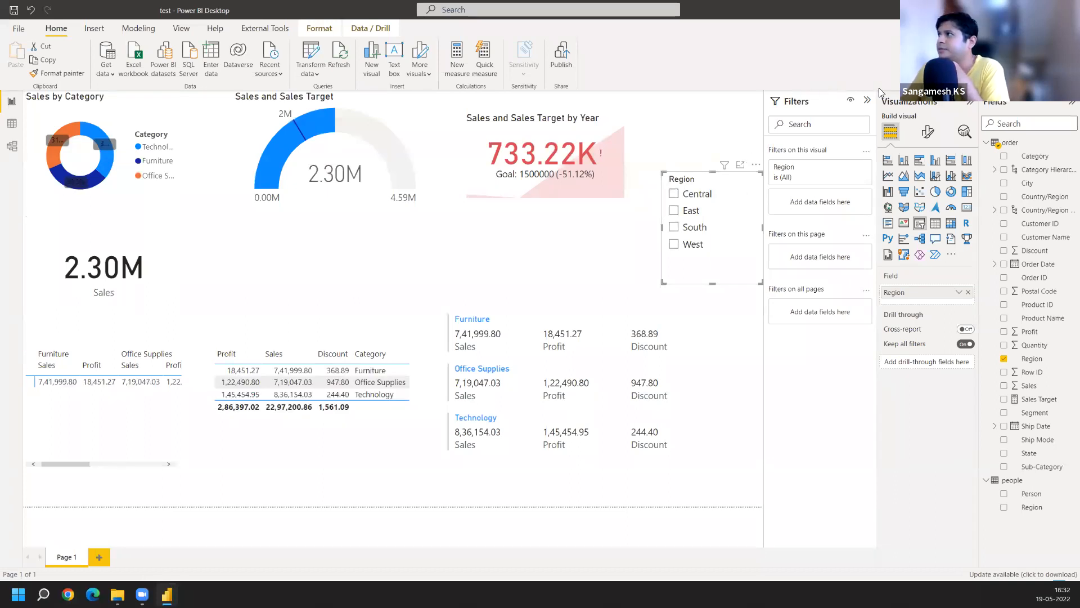
Turn on the Region slicer's Show "Select all" option and use it to select and deselect all regions
{"action": "left_click", "coordinate": [928, 132]}
{"action": "left_click", "coordinate": [902, 159]}
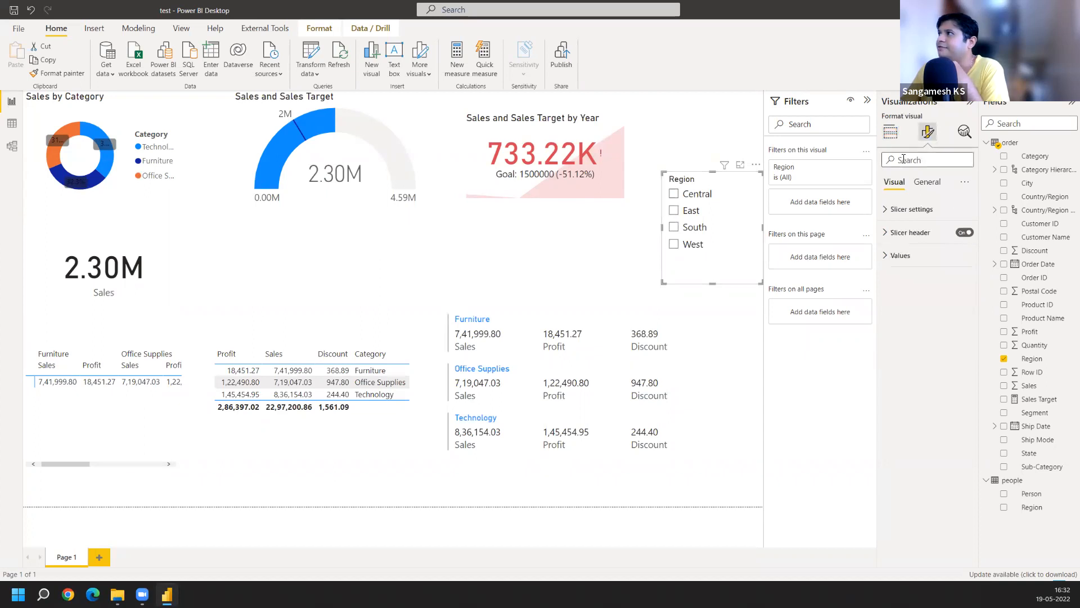
{"action": "type", "text": "select"}
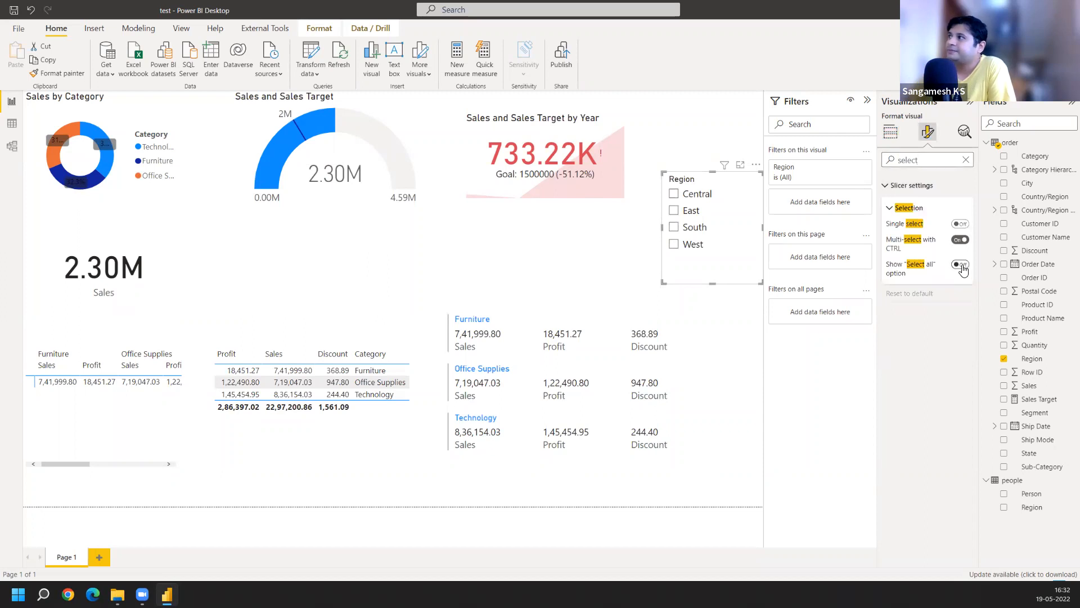
{"action": "left_click", "coordinate": [960, 264]}
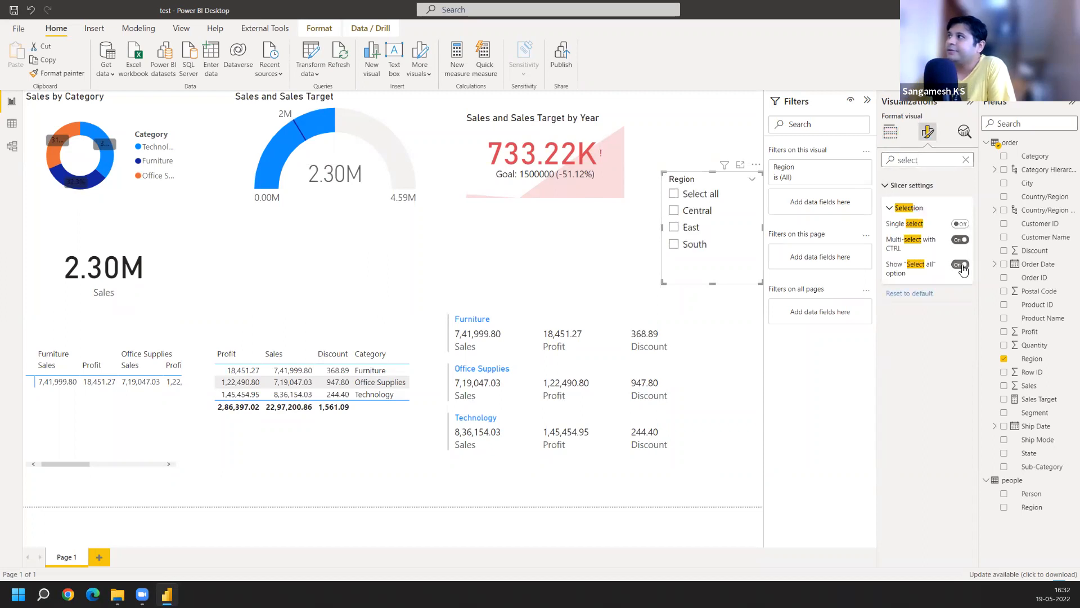
{"action": "left_click", "coordinate": [674, 196]}
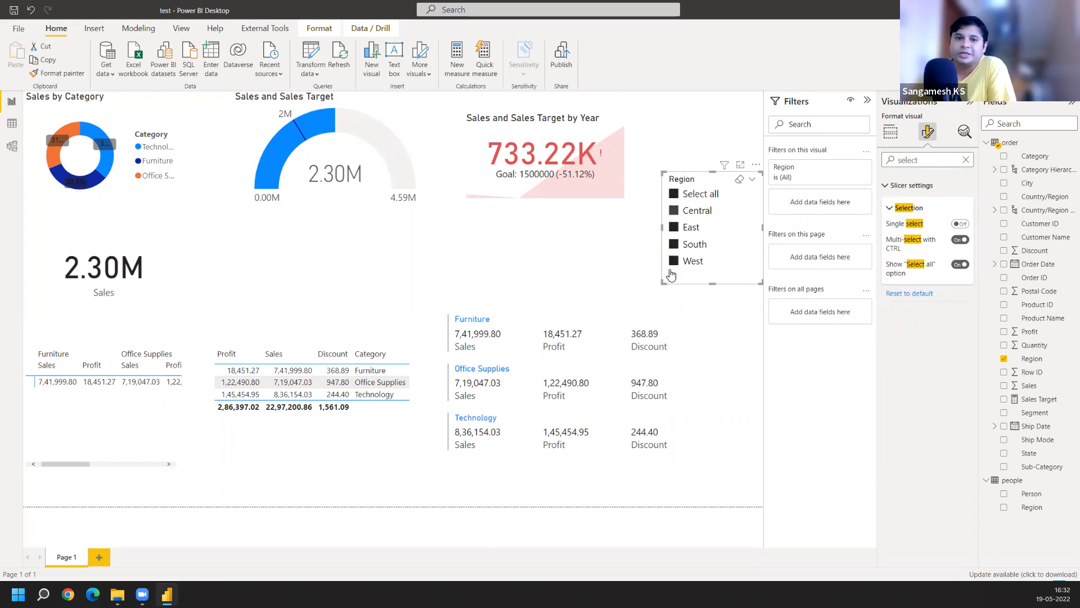
{"action": "left_click", "coordinate": [674, 195]}
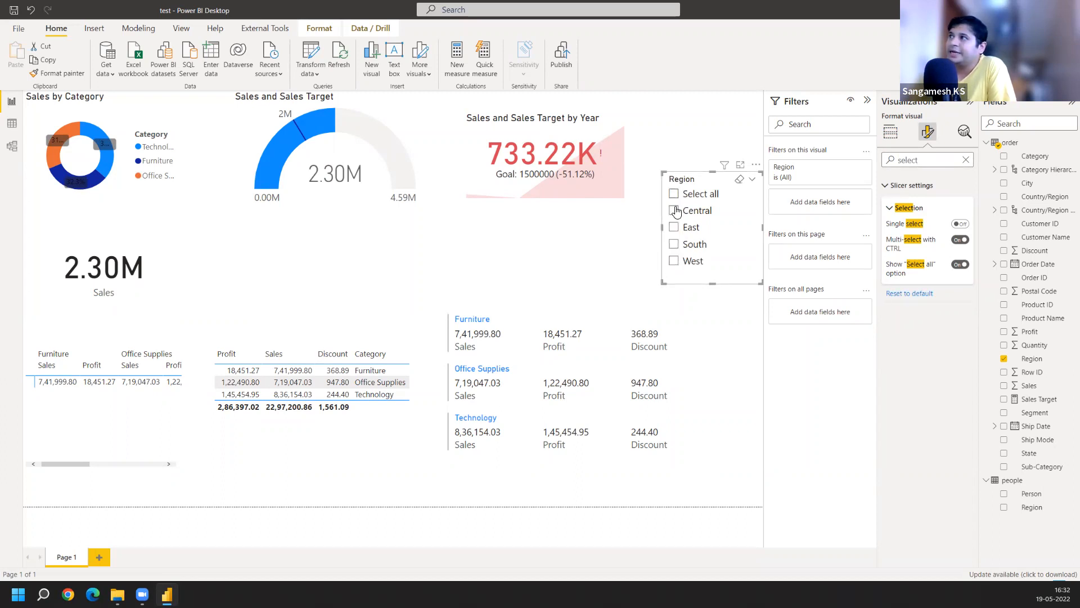
With Select all available, filter by Central, East, South and West individually
{"action": "left_click", "coordinate": [675, 211]}
{"action": "left_click", "coordinate": [673, 228]}
{"action": "left_click", "coordinate": [674, 244]}
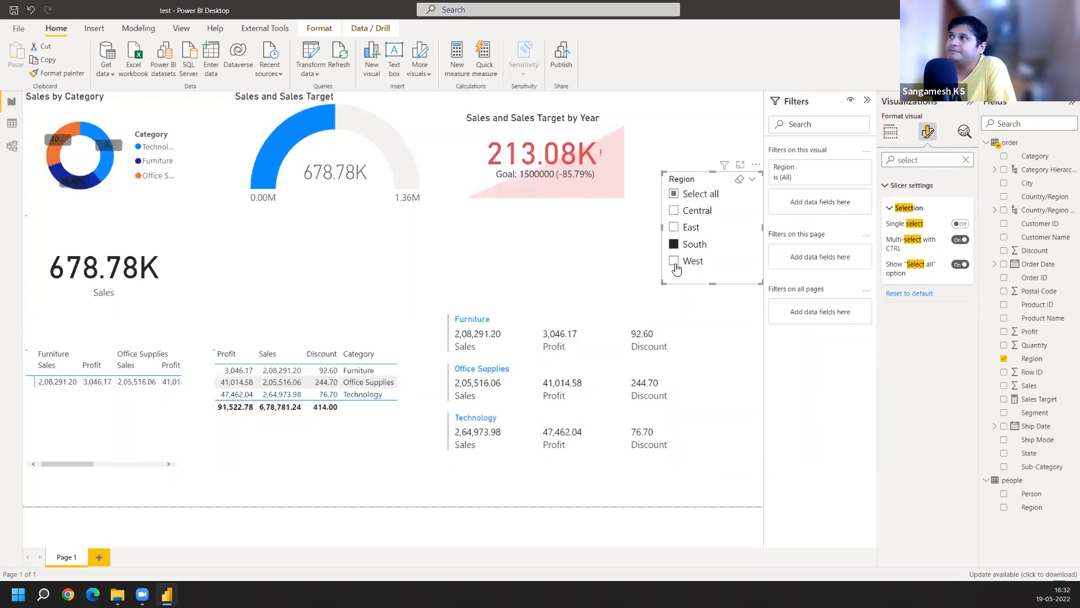
{"action": "left_click", "coordinate": [675, 262]}
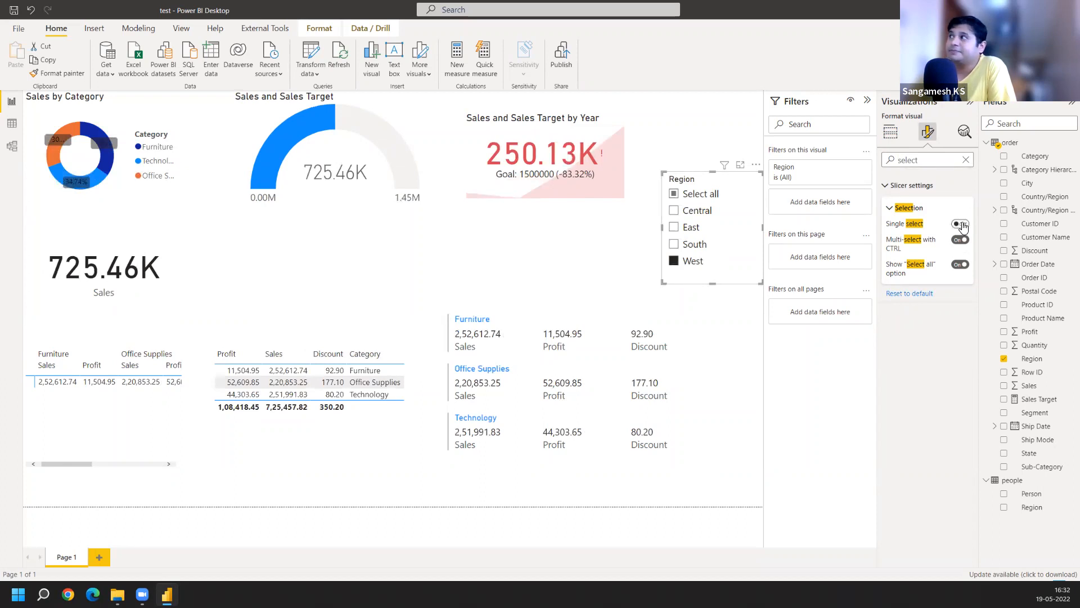
Turn on Single select for the Region slicer and choose Central, East, South and West in turn
{"action": "left_click", "coordinate": [963, 225]}
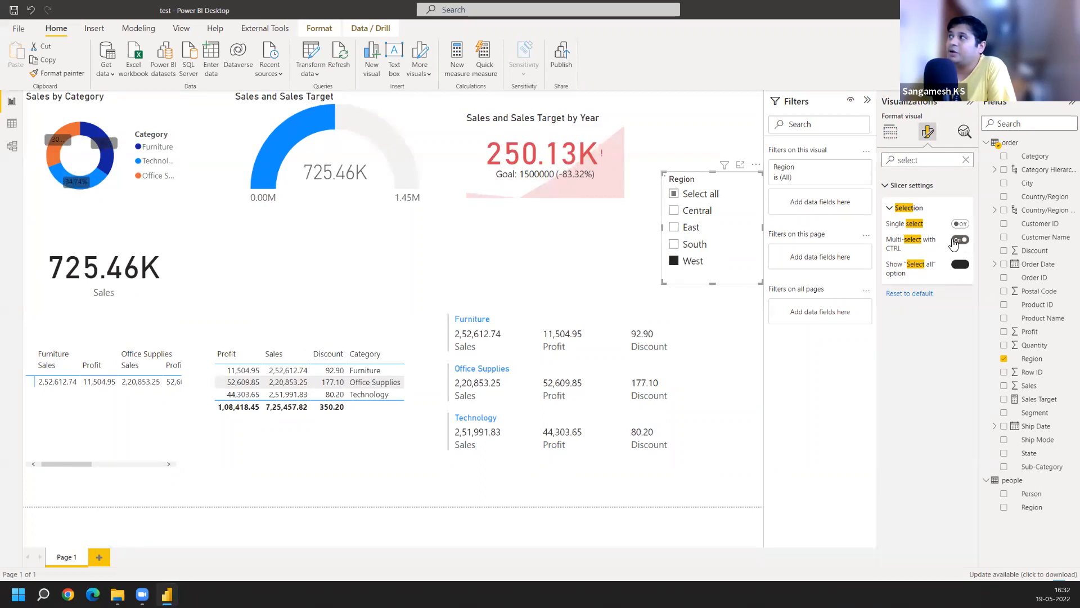
{"action": "left_click", "coordinate": [963, 225]}
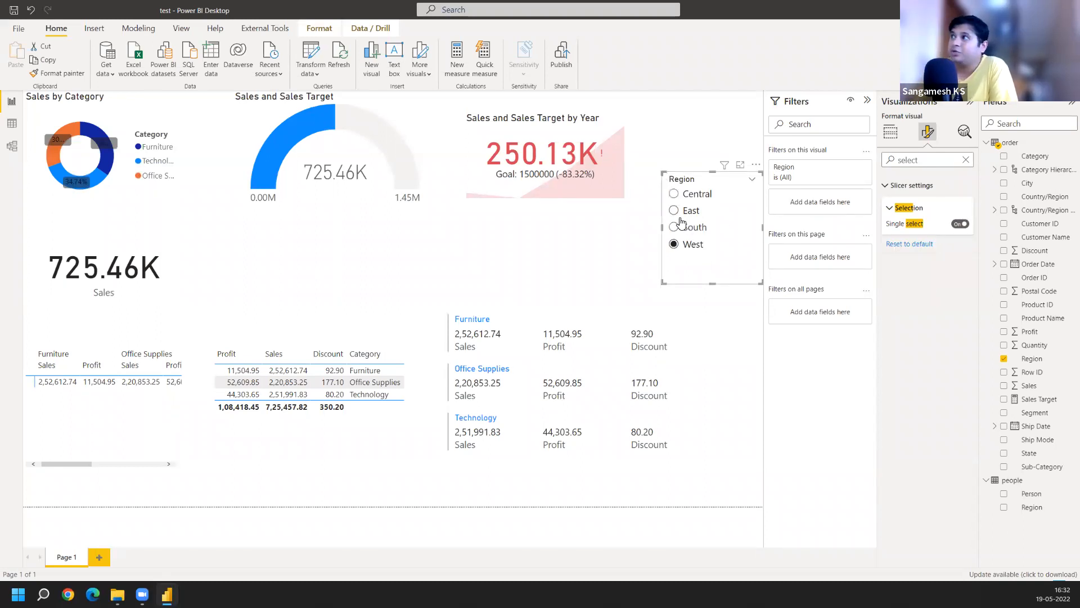
{"action": "left_click", "coordinate": [674, 195]}
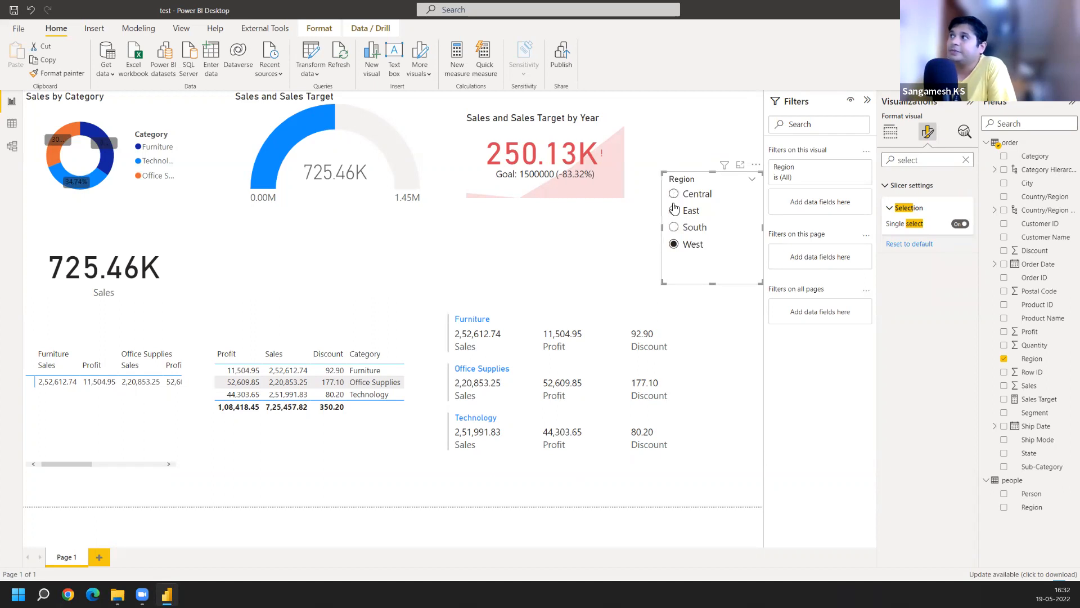
{"action": "left_click", "coordinate": [674, 211]}
{"action": "left_click", "coordinate": [673, 227]}
{"action": "left_click", "coordinate": [674, 244]}
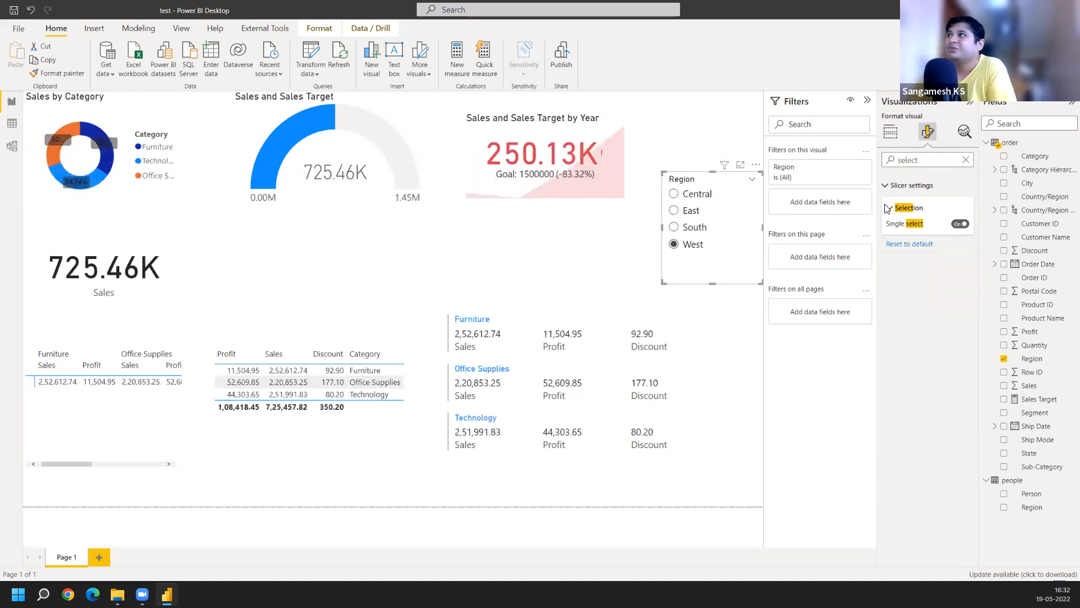
Turn off Single select and Multi-select with CTRL, and add Central, East and South to the West selection
{"action": "left_click", "coordinate": [959, 224]}
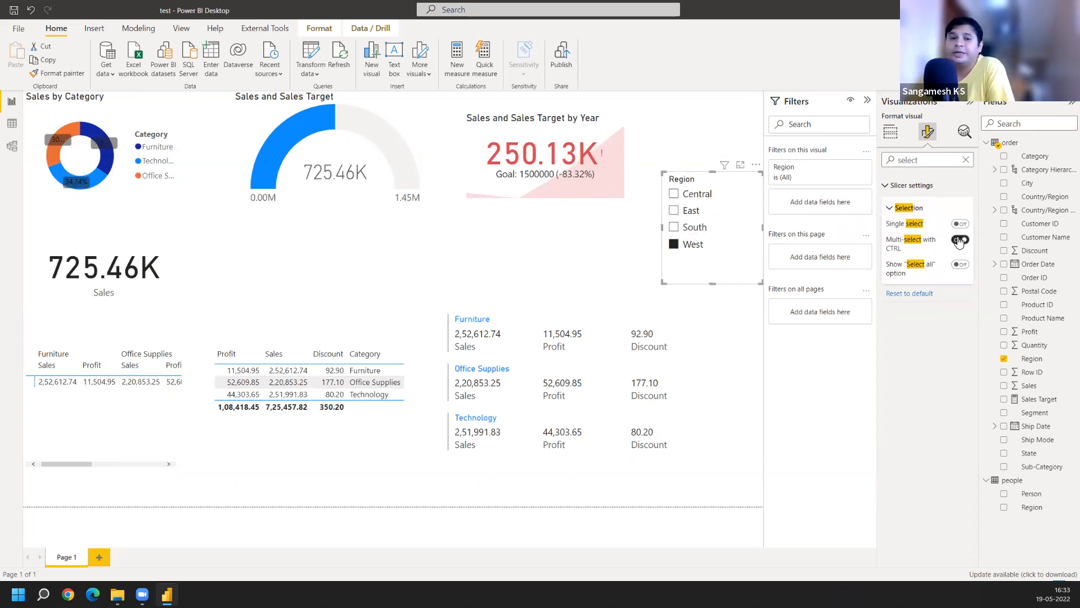
{"action": "left_click", "coordinate": [959, 242]}
{"action": "left_click", "coordinate": [681, 197]}
{"action": "left_click", "coordinate": [674, 211]}
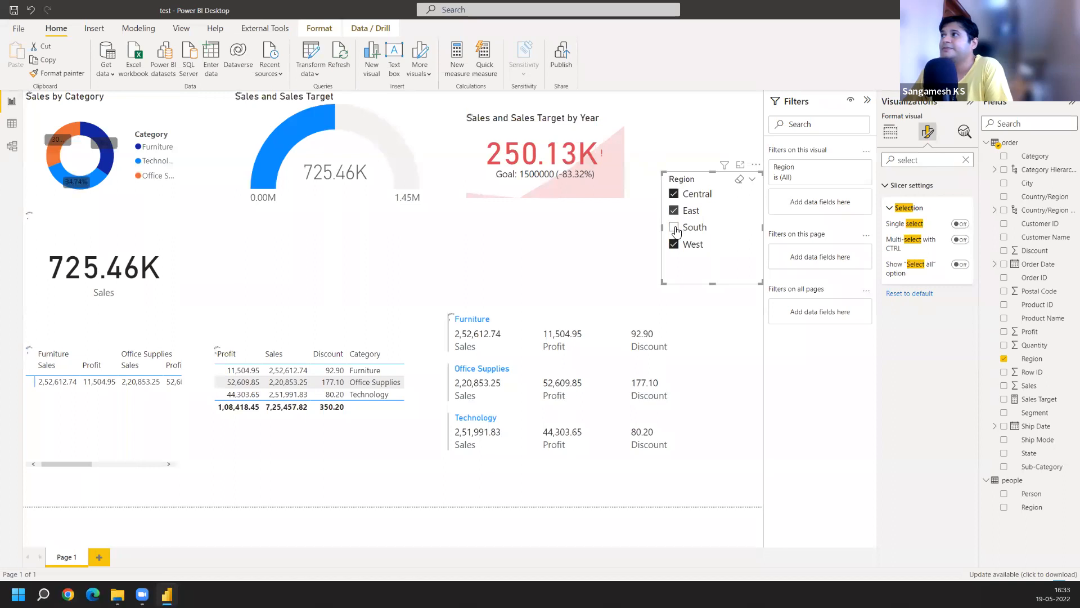
{"action": "left_click", "coordinate": [675, 228]}
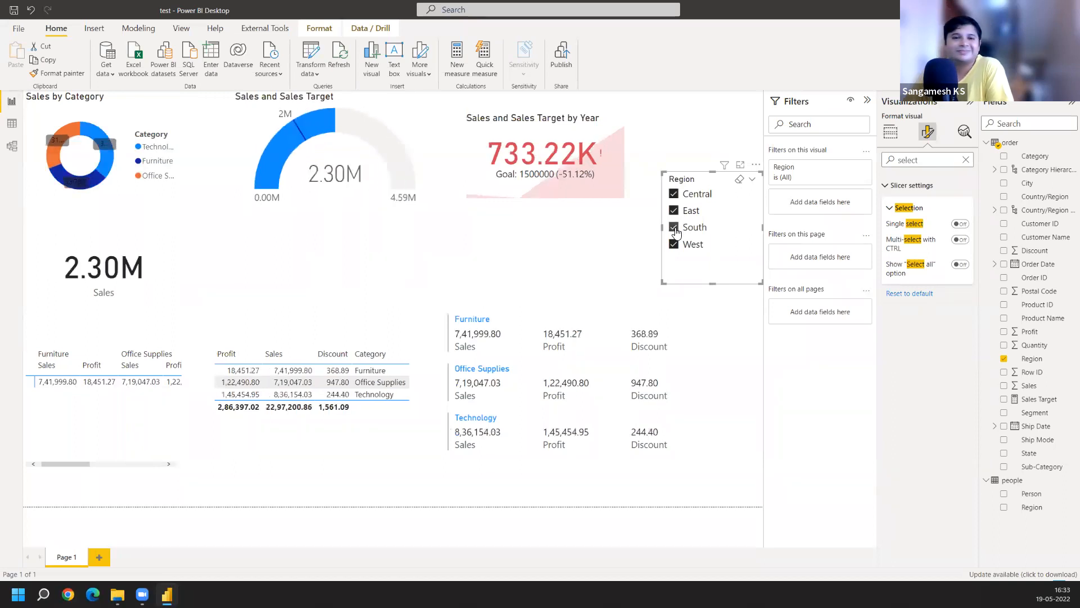
Deselect all four regions, select them all again individually, and turn Multi-select with CTRL back on
{"action": "left_click", "coordinate": [674, 194]}
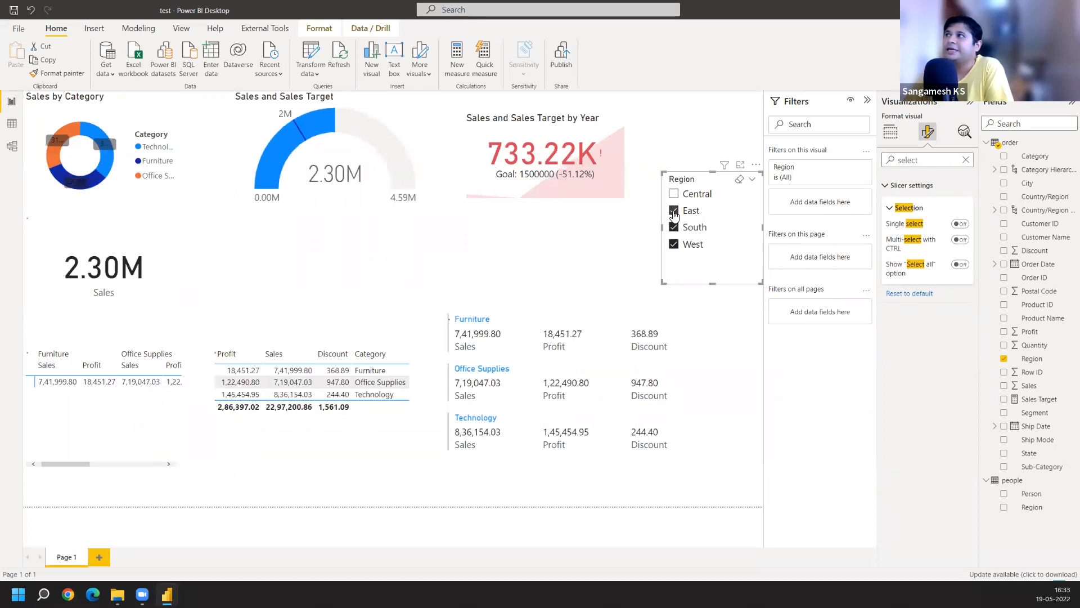
{"action": "left_click", "coordinate": [673, 227]}
{"action": "left_click", "coordinate": [674, 211]}
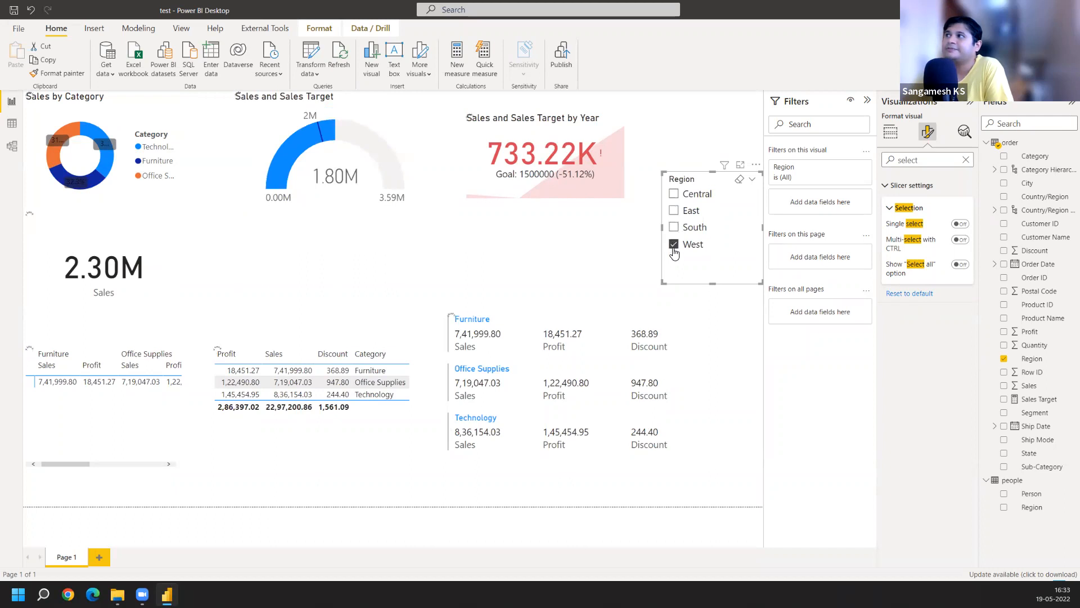
{"action": "left_click", "coordinate": [674, 245]}
{"action": "left_click", "coordinate": [674, 194]}
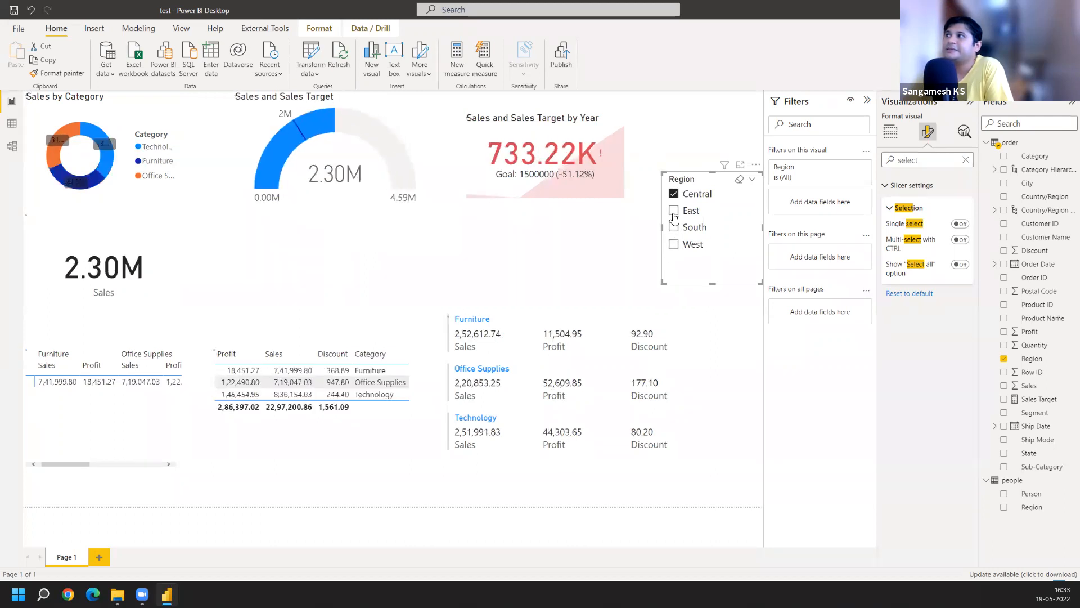
{"action": "left_click", "coordinate": [674, 211]}
{"action": "left_click", "coordinate": [673, 227]}
{"action": "left_click", "coordinate": [674, 245]}
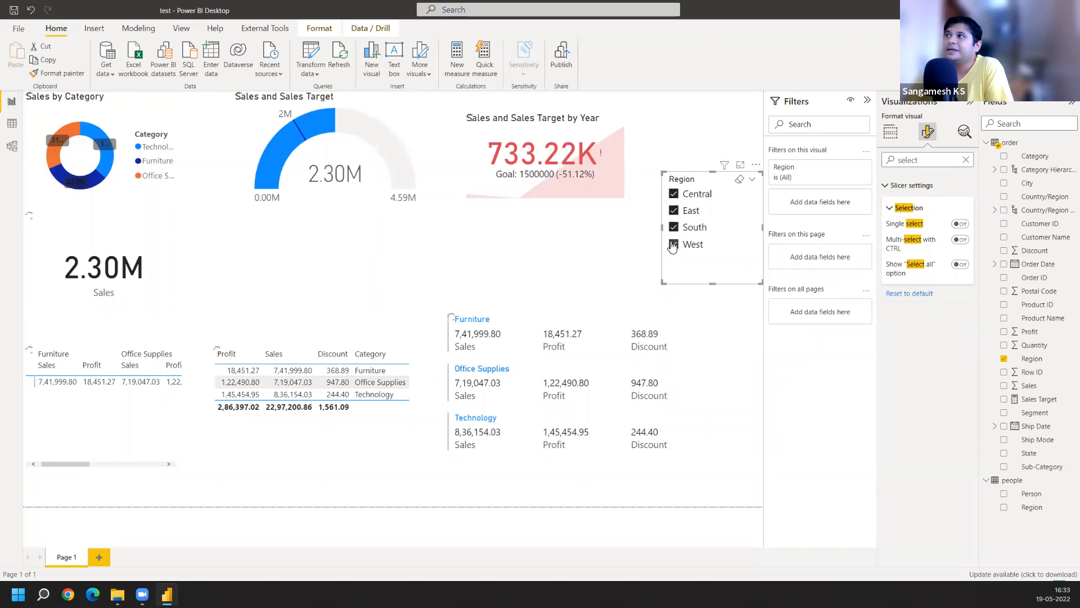
{"action": "left_click", "coordinate": [961, 241]}
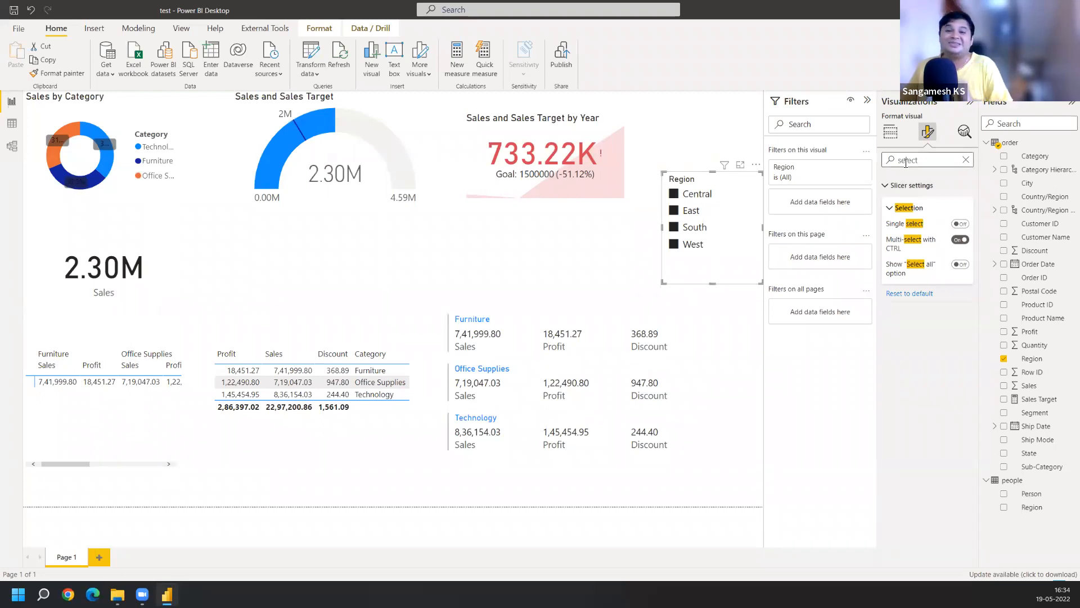
Replace the slicer's Region field with the order table's Country/Region Hierarchy
{"action": "left_click", "coordinate": [890, 135]}
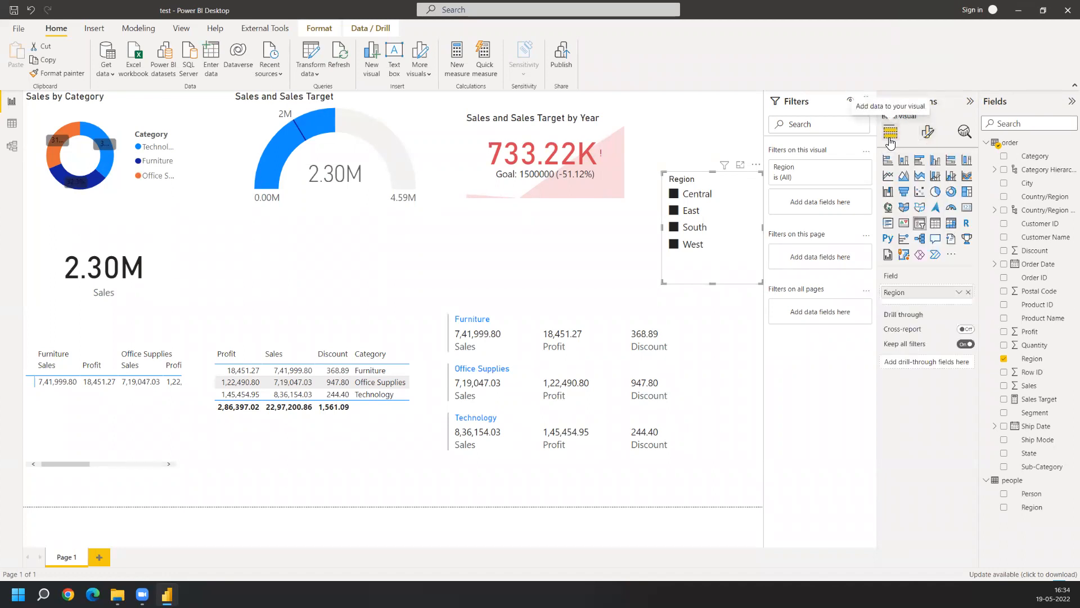
{"action": "left_click", "coordinate": [968, 293]}
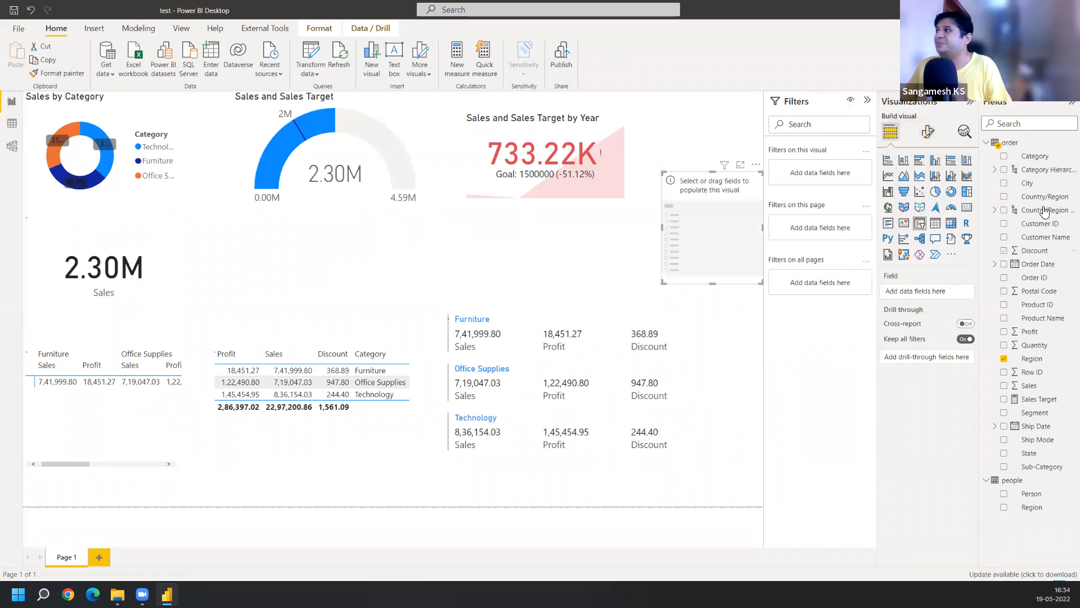
{"action": "left_click_drag", "start_coordinate": [1043, 211], "coordinate": [943, 293]}
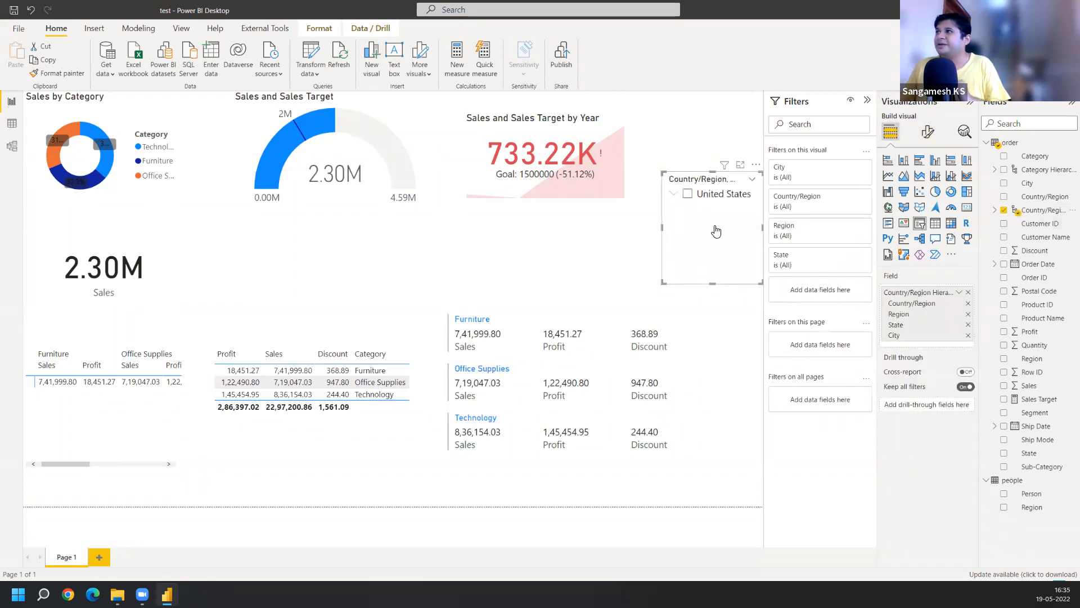
Expand United States in the hierarchy slicer, select Central and expand it to its states
{"action": "left_click", "coordinate": [675, 194]}
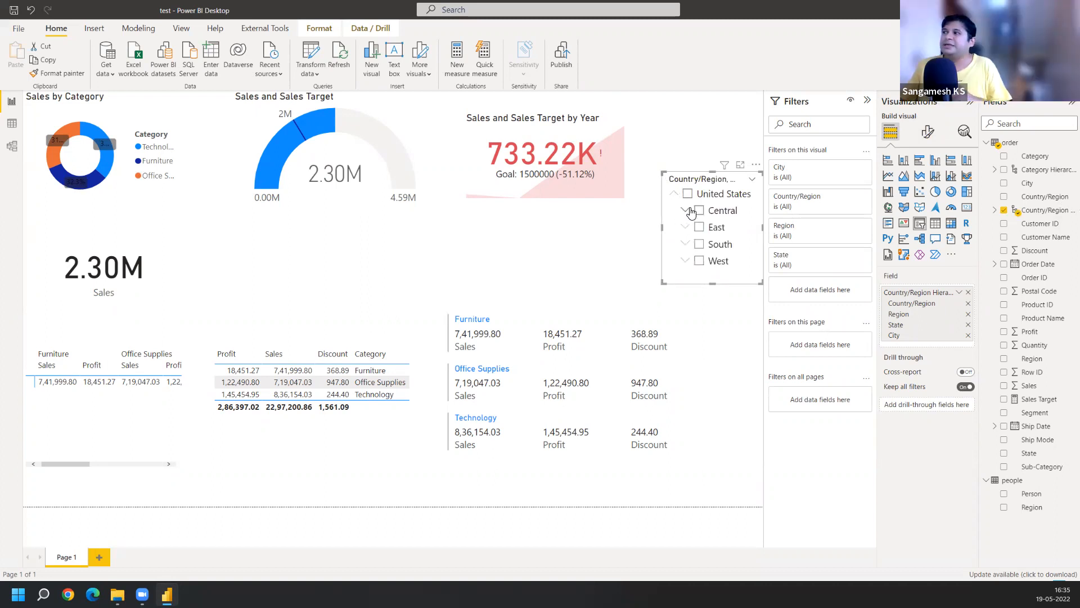
{"action": "left_click", "coordinate": [691, 211]}
{"action": "left_click", "coordinate": [685, 212]}
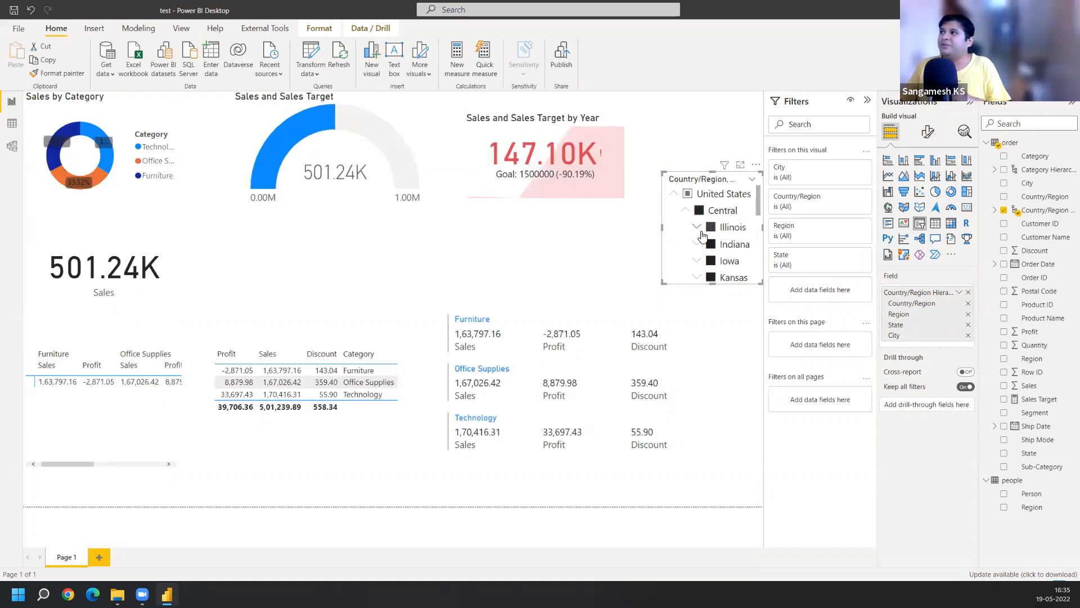
Clear Central in the hierarchy slicer and select only Indiana within it, plus Delaware under the expanded East region
{"action": "left_click", "coordinate": [699, 211]}
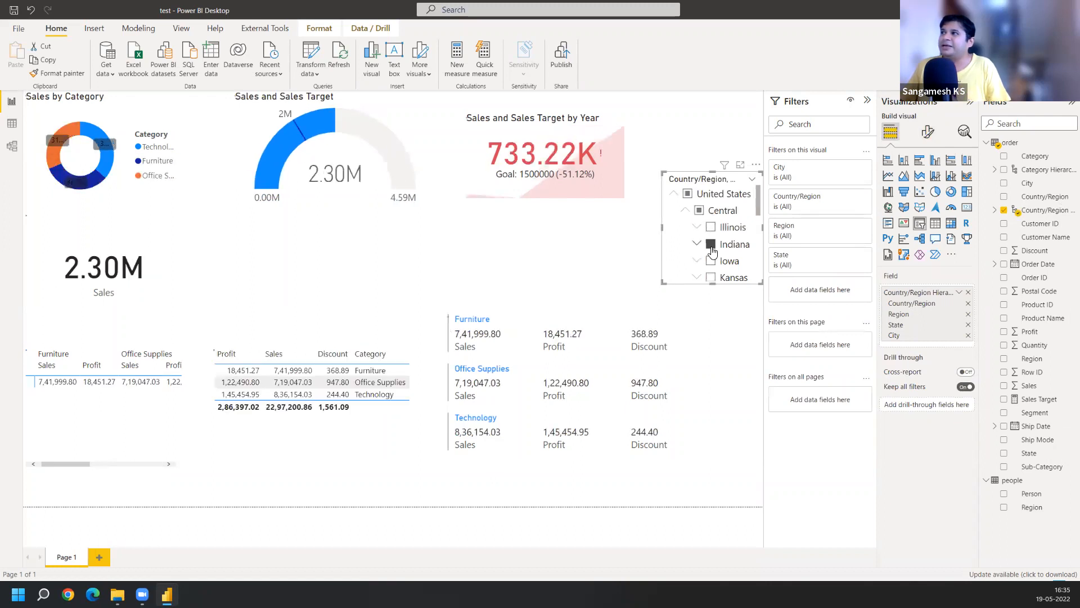
{"action": "left_click", "coordinate": [710, 244]}
{"action": "scroll", "coordinate": [709, 248], "scroll_direction": "down", "scroll_amount": 3}
{"action": "scroll", "coordinate": [707, 248], "scroll_direction": "down", "scroll_amount": 6}
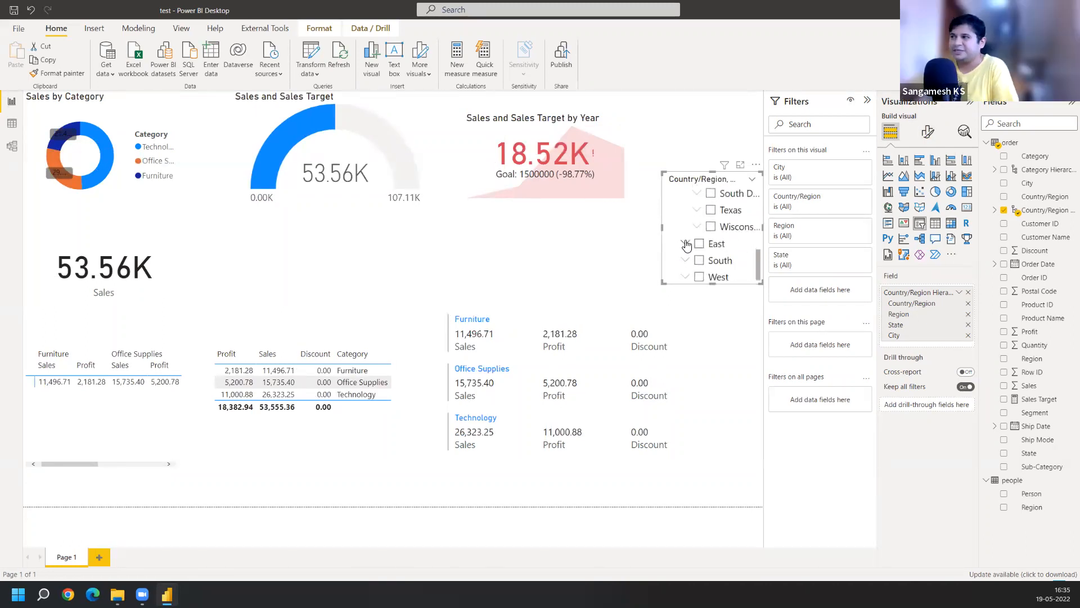
{"action": "left_click", "coordinate": [687, 243]}
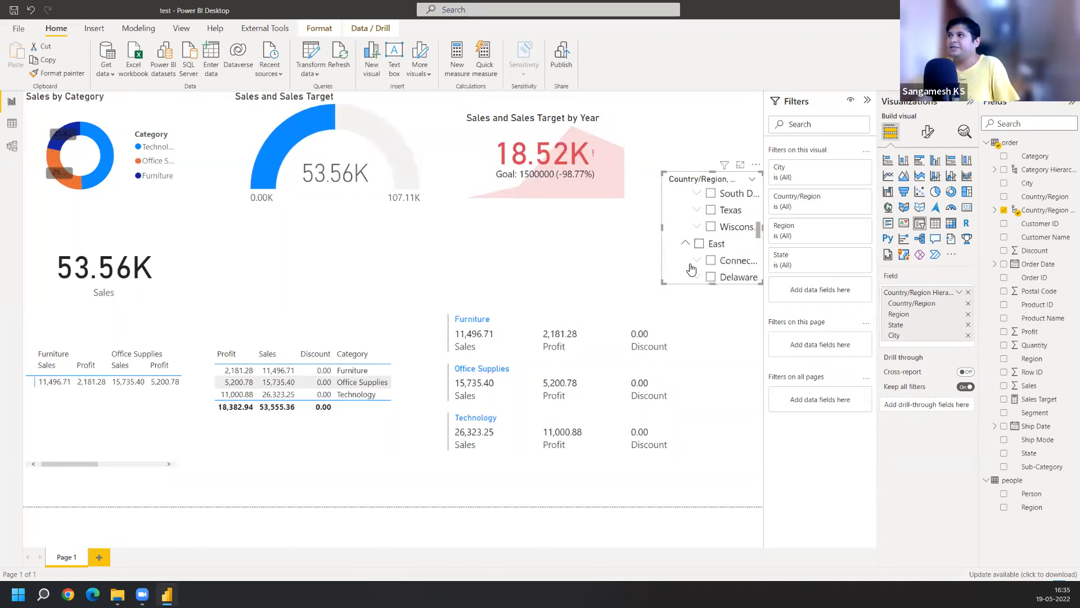
{"action": "scroll", "coordinate": [706, 248], "scroll_direction": "down", "scroll_amount": 1}
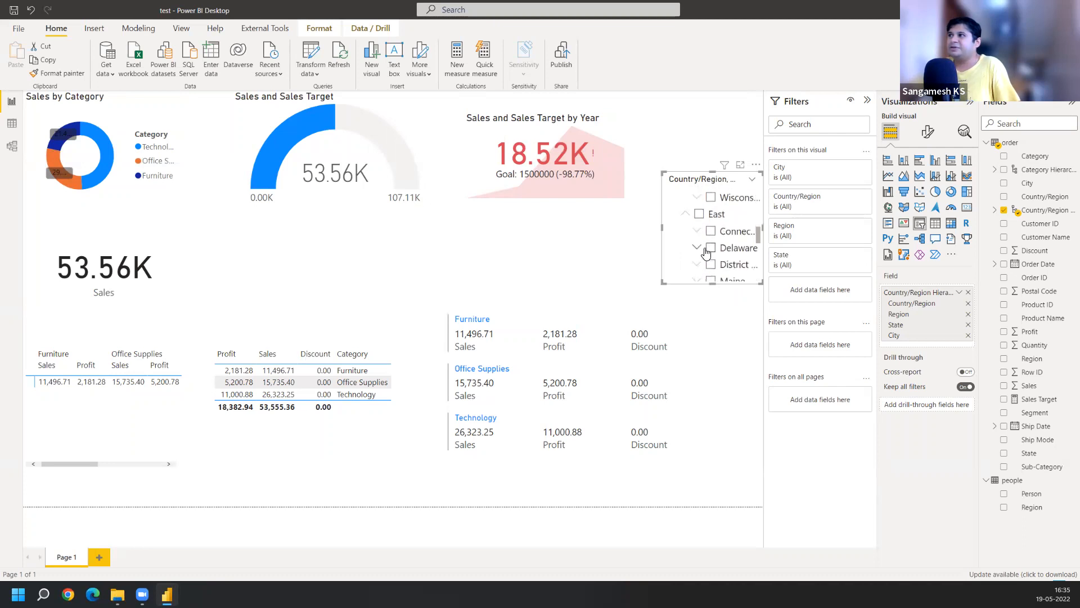
{"action": "left_click", "coordinate": [711, 248]}
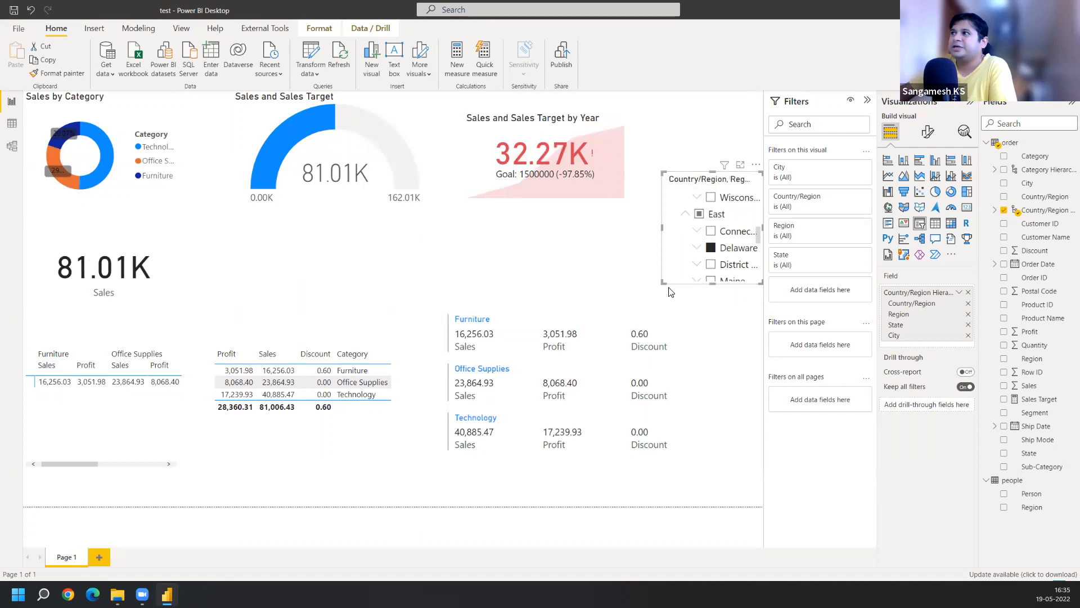
Resize the hierarchy slicer into a shorter, wider box and move it down below the KPI visual
{"action": "left_click_drag", "start_coordinate": [662, 283], "coordinate": [539, 318]}
{"action": "left_click_drag", "start_coordinate": [366, 376], "coordinate": [350, 418]}
{"action": "scroll", "coordinate": [484, 318], "scroll_direction": "up", "scroll_amount": 5}
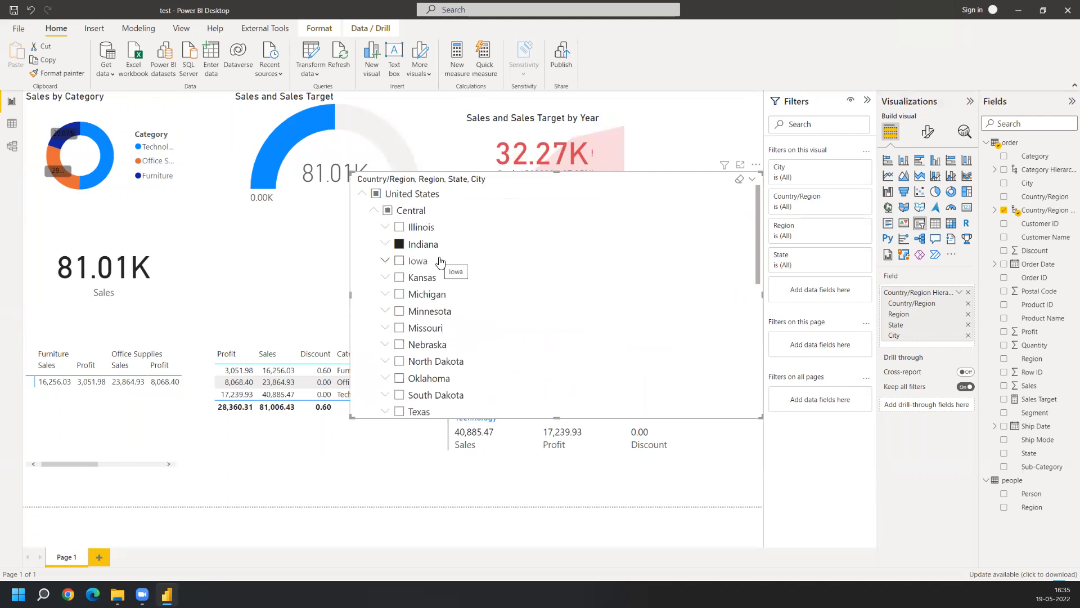
{"action": "left_click_drag", "start_coordinate": [349, 416], "coordinate": [611, 243]}
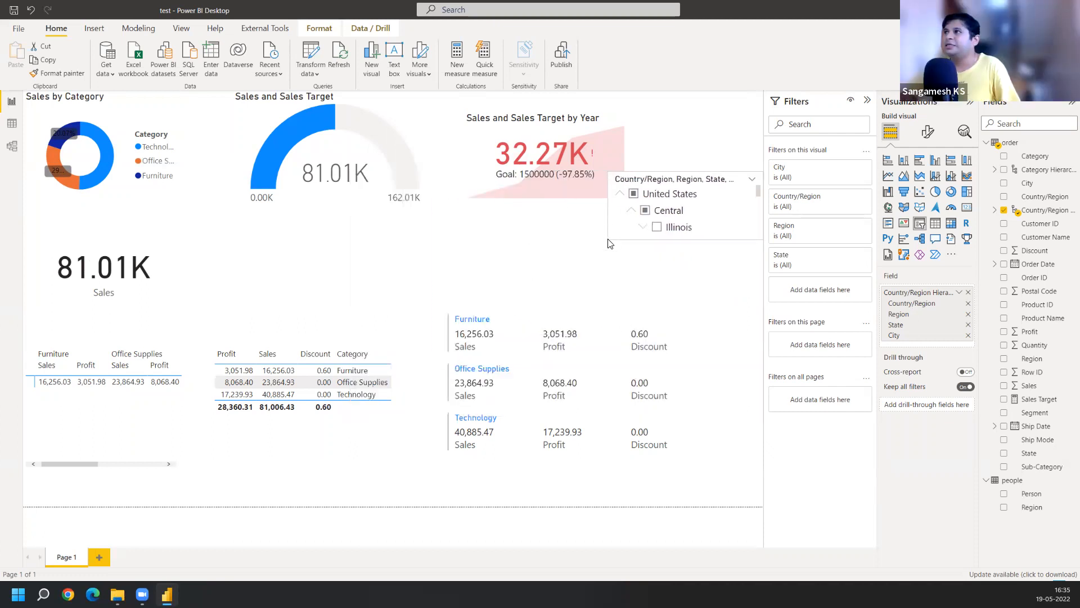
{"action": "left_click_drag", "start_coordinate": [666, 184], "coordinate": [667, 232]}
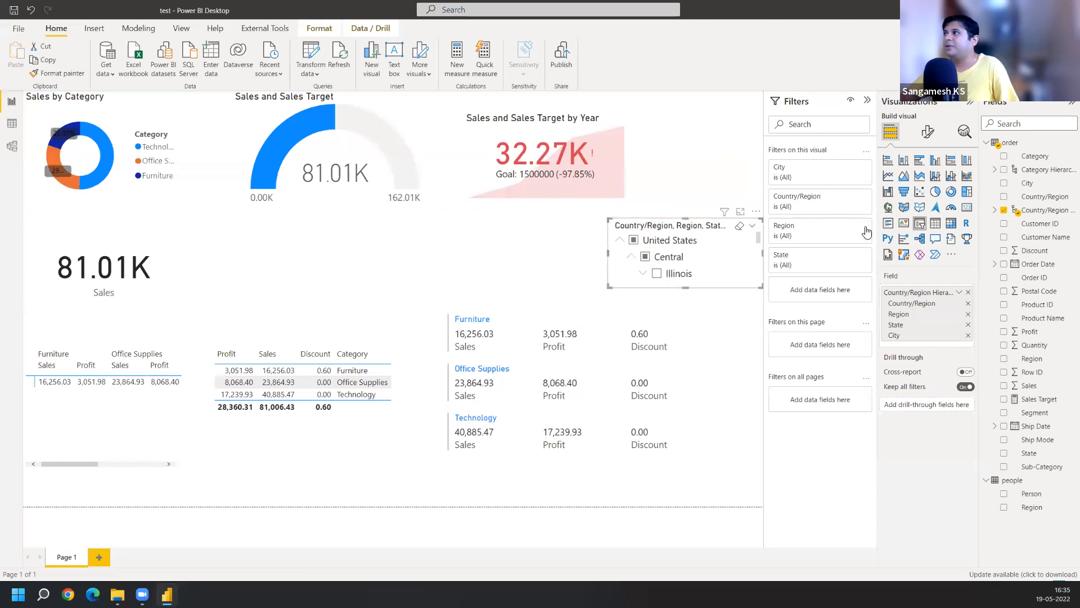
Try out a Category slicer filtered to Furniture beside the hierarchy slicer, and remove it from the page
{"action": "left_click", "coordinate": [714, 209]}
{"action": "left_click", "coordinate": [920, 223]}
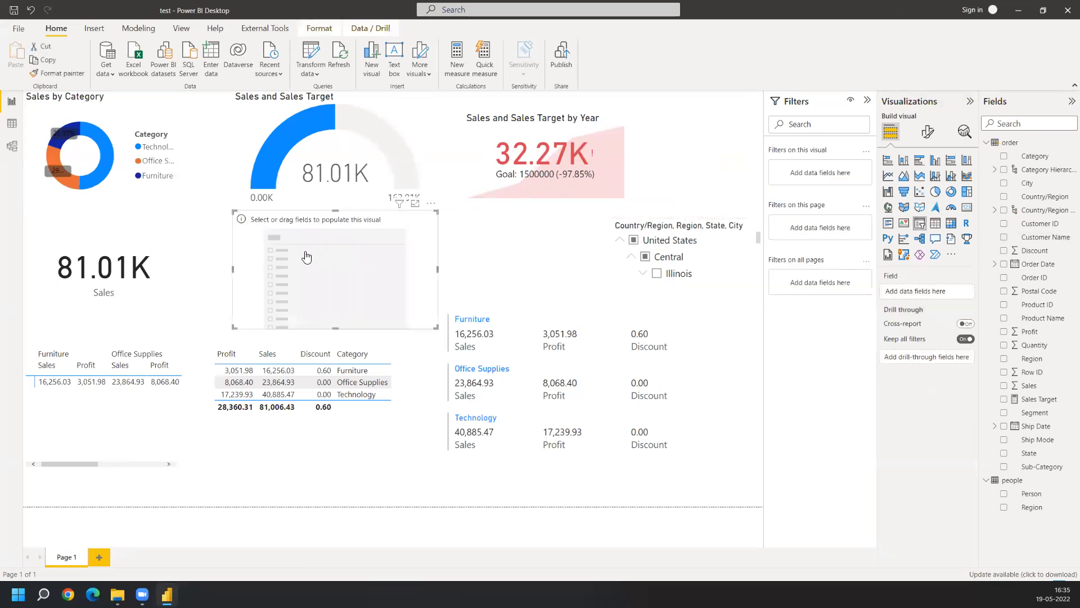
{"action": "left_click_drag", "start_coordinate": [306, 257], "coordinate": [460, 254]}
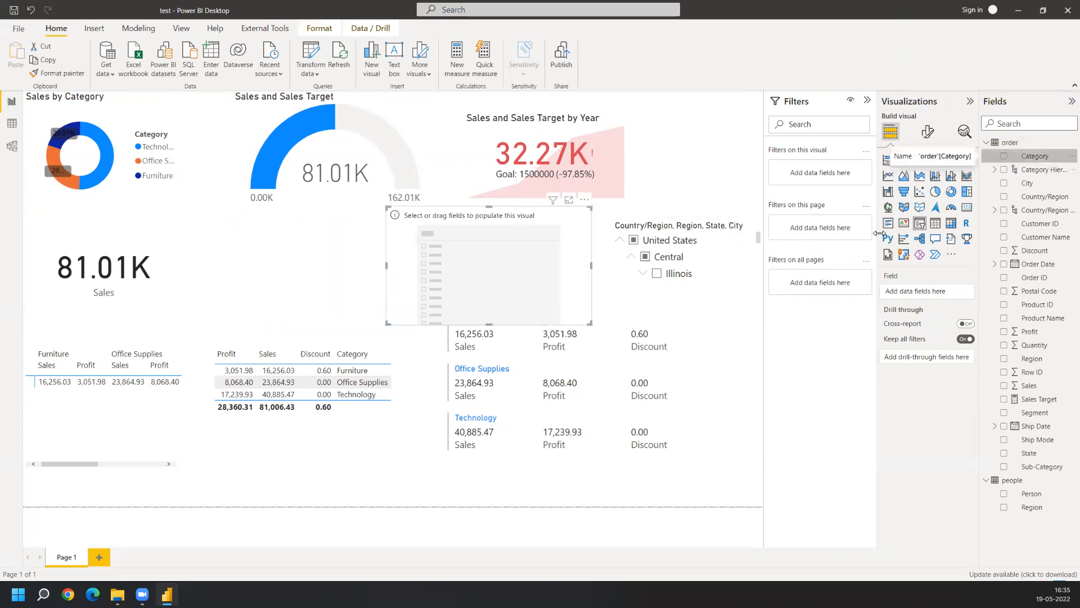
{"action": "left_click", "coordinate": [1004, 157]}
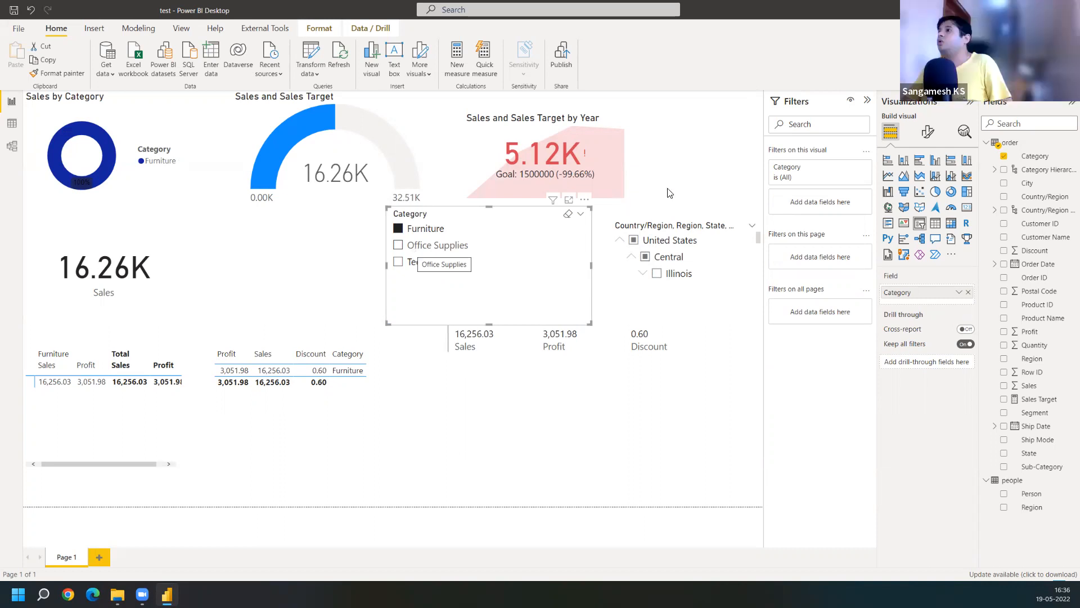
{"action": "left_click", "coordinate": [585, 200]}
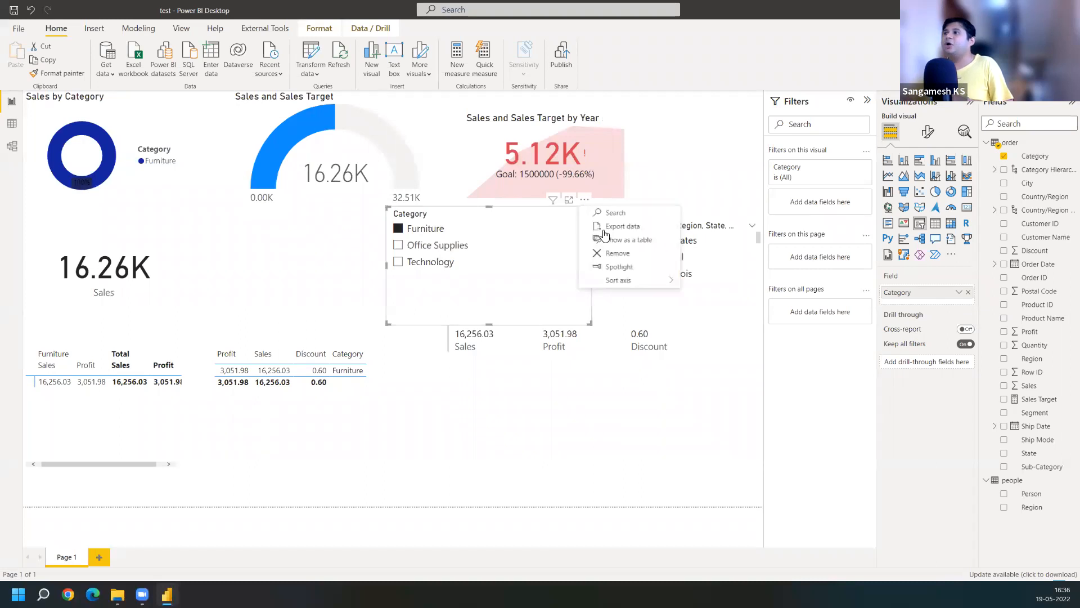
{"action": "left_click", "coordinate": [617, 256]}
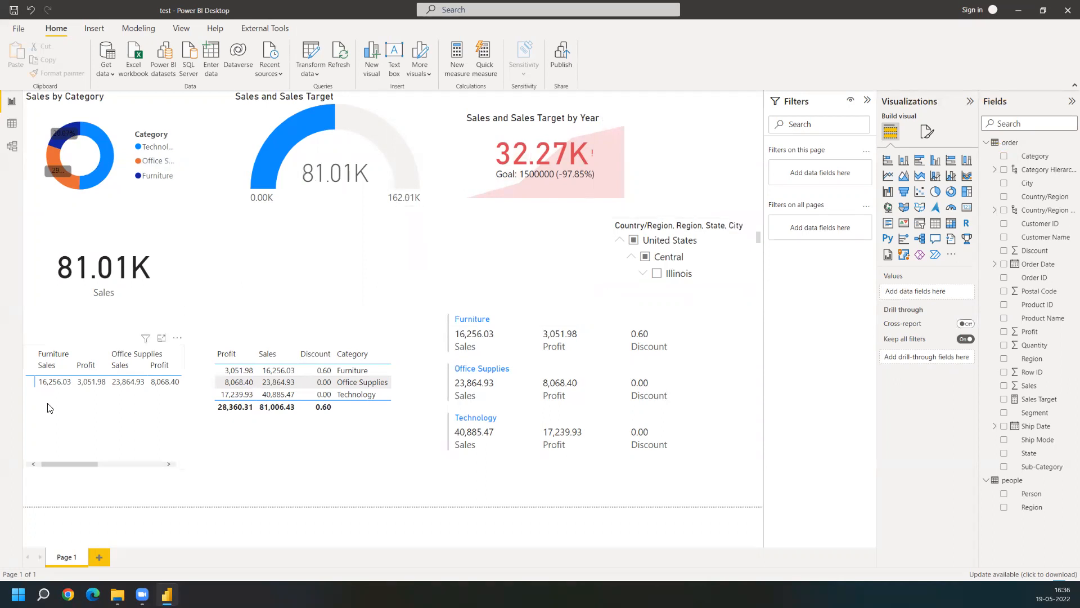
Shorten the matrix visual and briefly cross-filter the page by Furniture from the multi-row card
{"action": "left_click", "coordinate": [93, 470]}
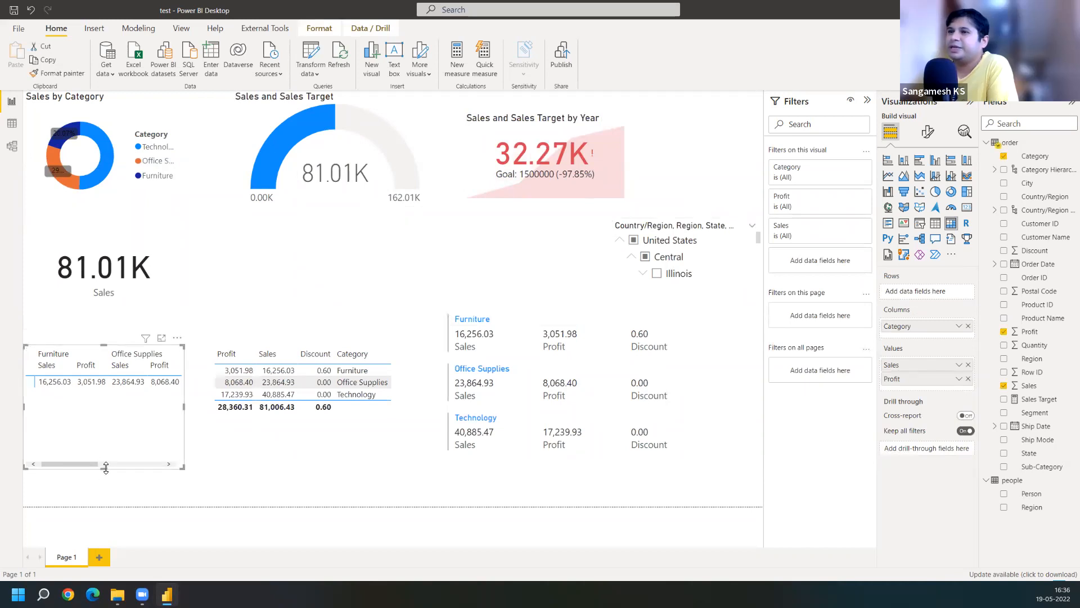
{"action": "left_click_drag", "start_coordinate": [103, 470], "coordinate": [108, 423]}
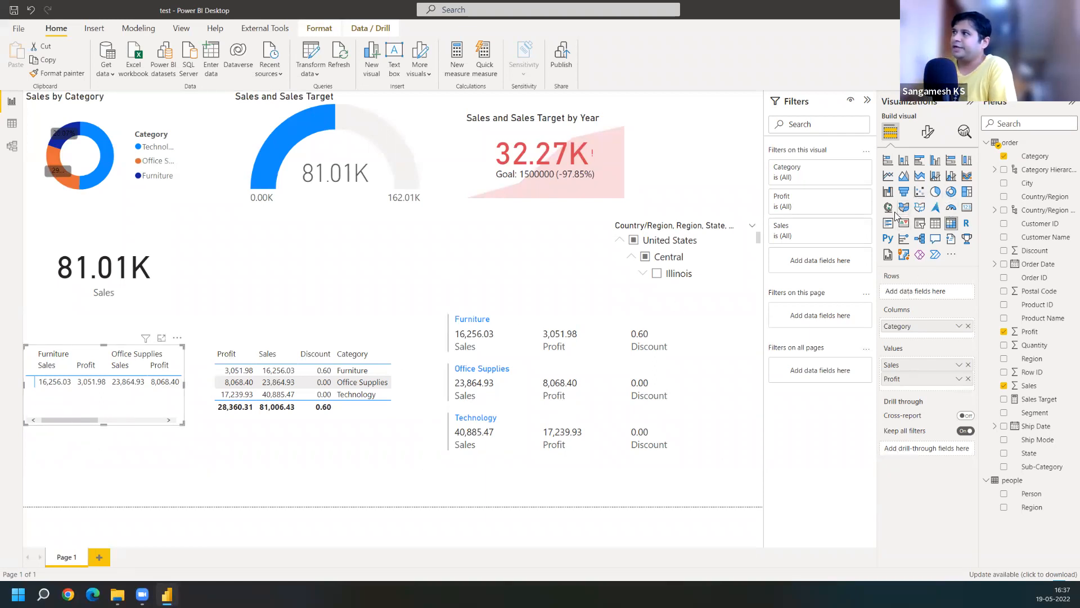
{"action": "left_click", "coordinate": [522, 321]}
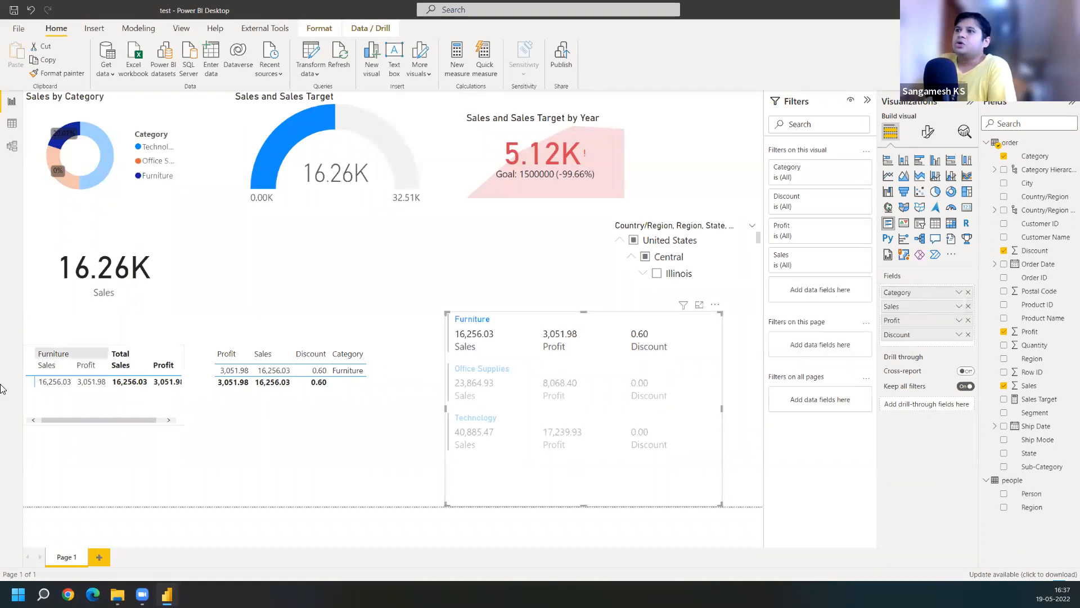
{"action": "left_click", "coordinate": [107, 411]}
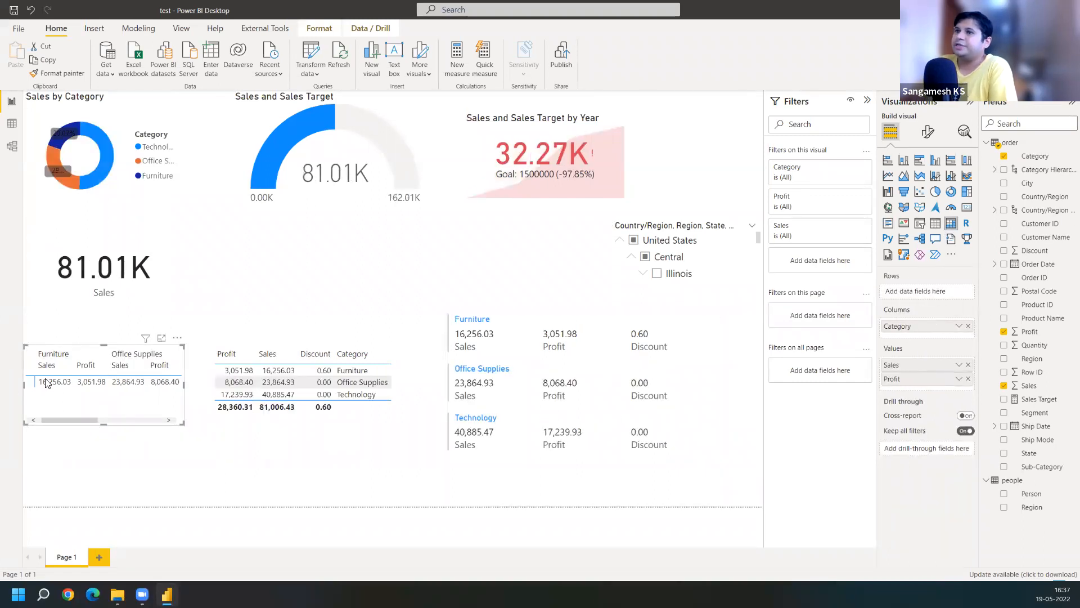
Reorder the table's columns to Category, Sales, Profit and Discount
{"action": "left_click", "coordinate": [274, 352]}
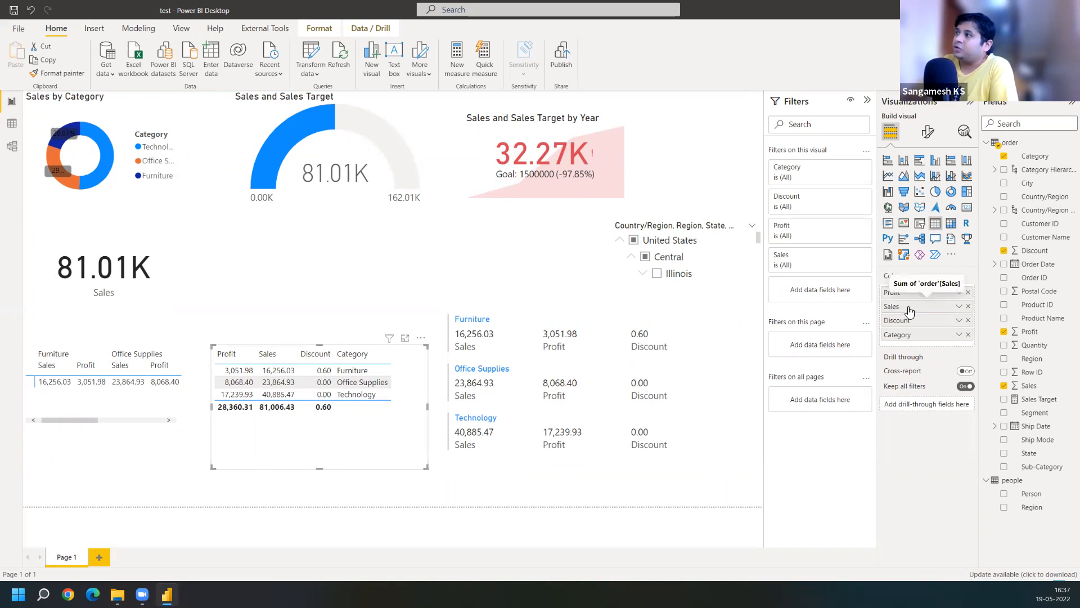
{"action": "mouse_move", "coordinate": [909, 310]}
{"action": "left_mouse_down"}
{"action": "mouse_move", "coordinate": [900, 288]}
{"action": "mouse_move", "coordinate": [914, 290]}
{"action": "left_mouse_up"}
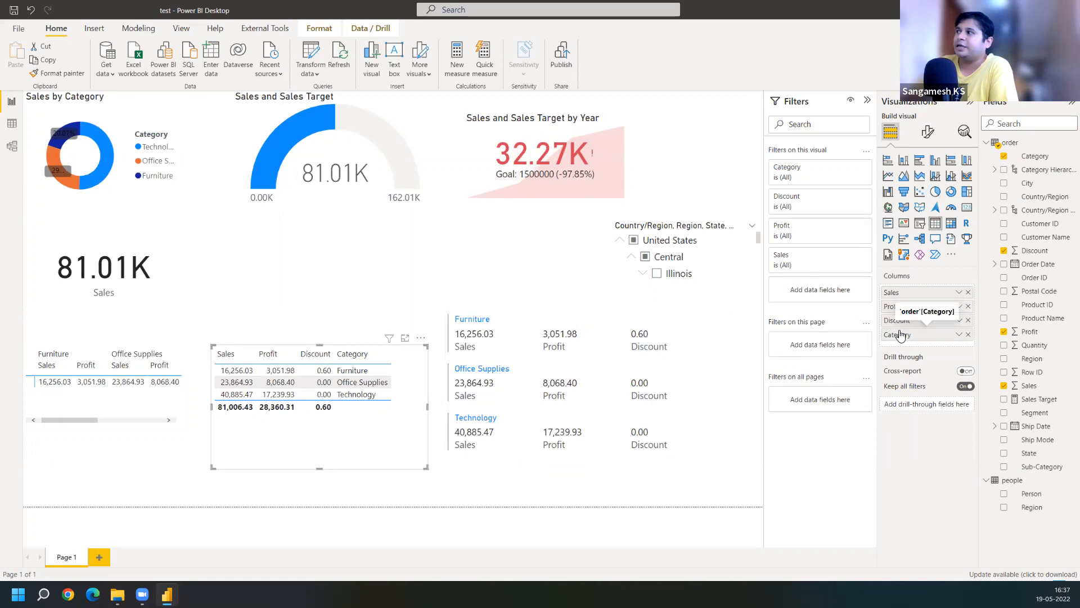
{"action": "left_click_drag", "start_coordinate": [899, 334], "coordinate": [903, 288]}
{"action": "left_click_drag", "start_coordinate": [902, 336], "coordinate": [899, 291]}
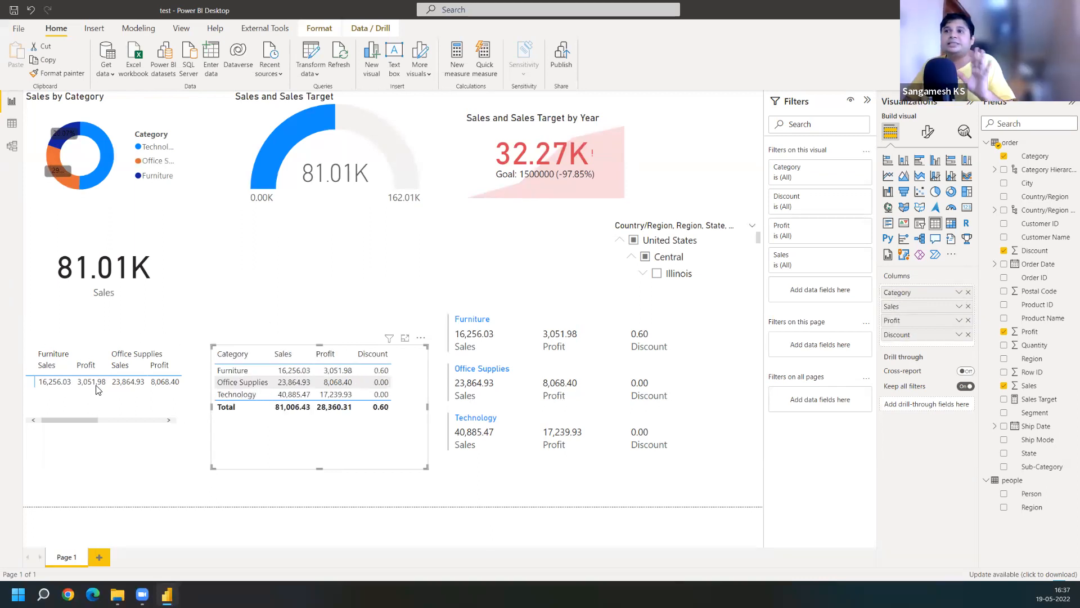
Compare the fields of the matrix and the table, and review the aggregation options for the table's Sales column
{"action": "left_click", "coordinate": [93, 410]}
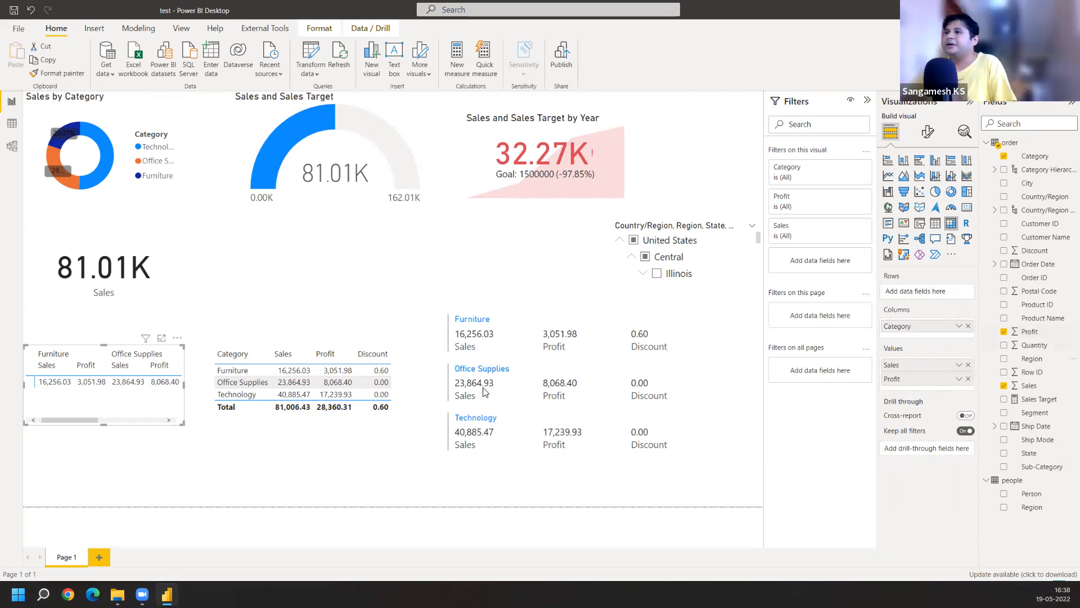
{"action": "left_click", "coordinate": [287, 365]}
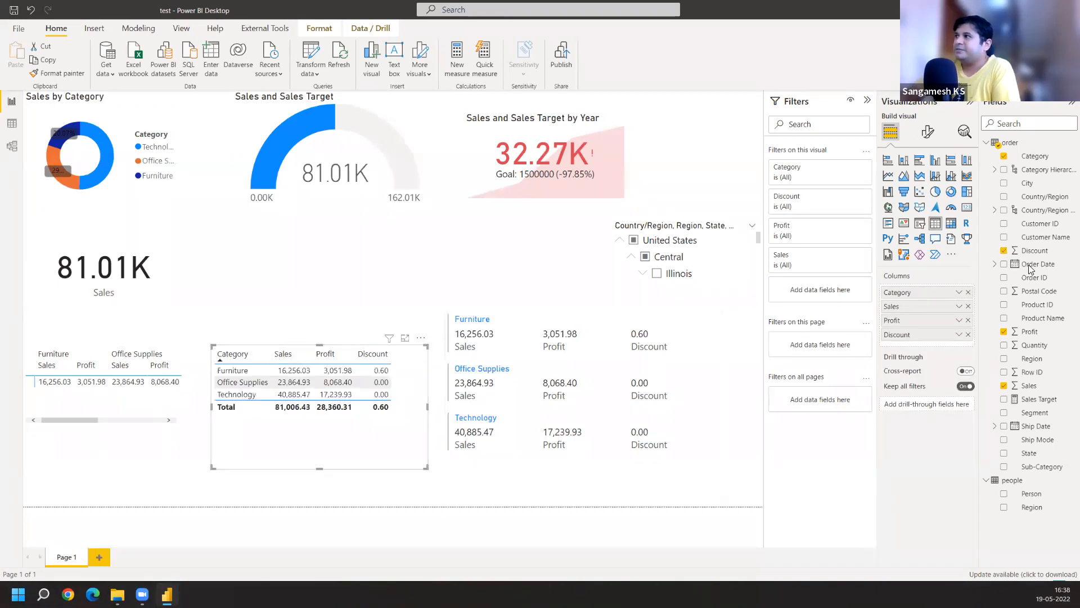
{"action": "left_click", "coordinate": [959, 308]}
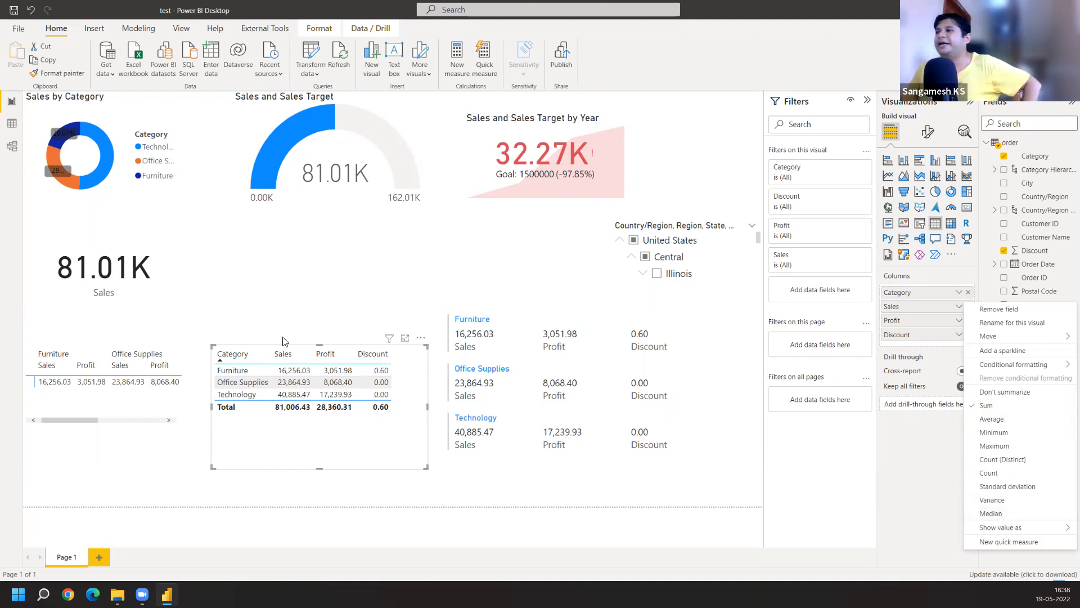
{"action": "left_click", "coordinate": [323, 309]}
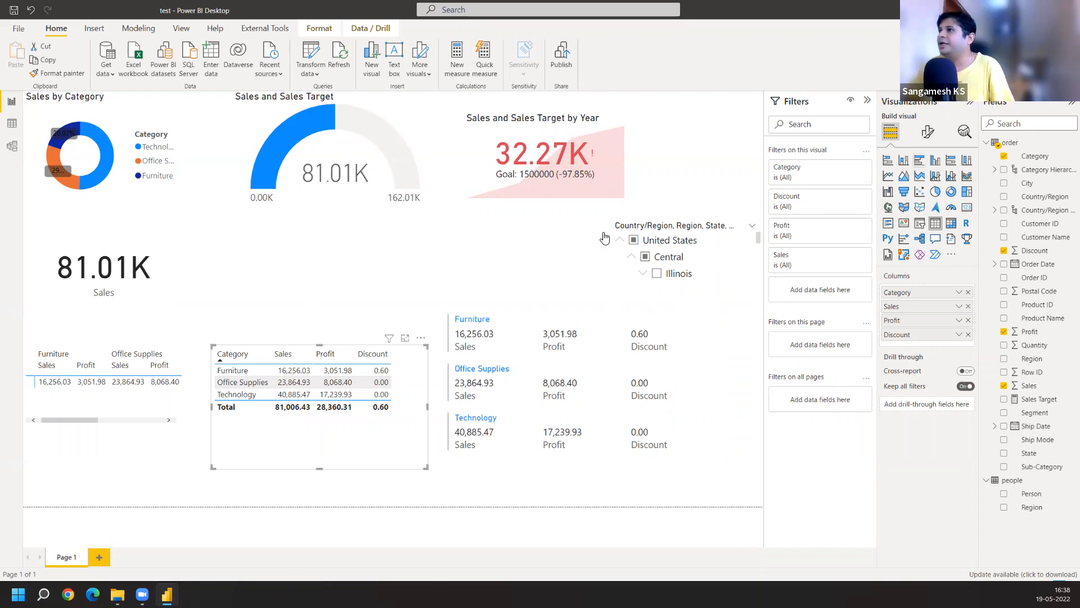
Add an Order Date slicer, reduce its height and place it between the gauge and the table
{"action": "left_click", "coordinate": [408, 265]}
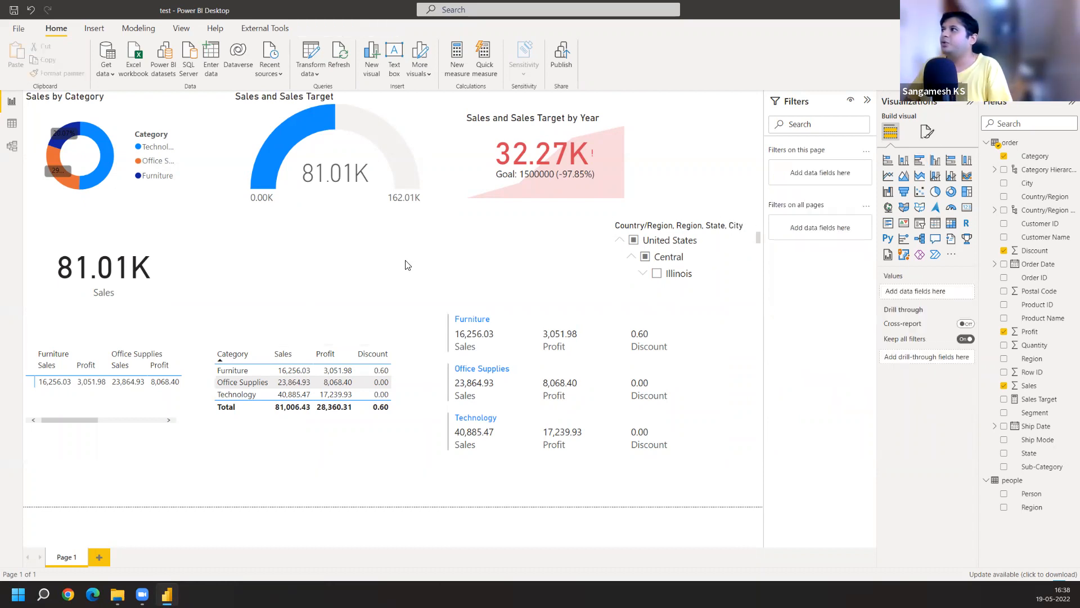
{"action": "left_click", "coordinate": [921, 225]}
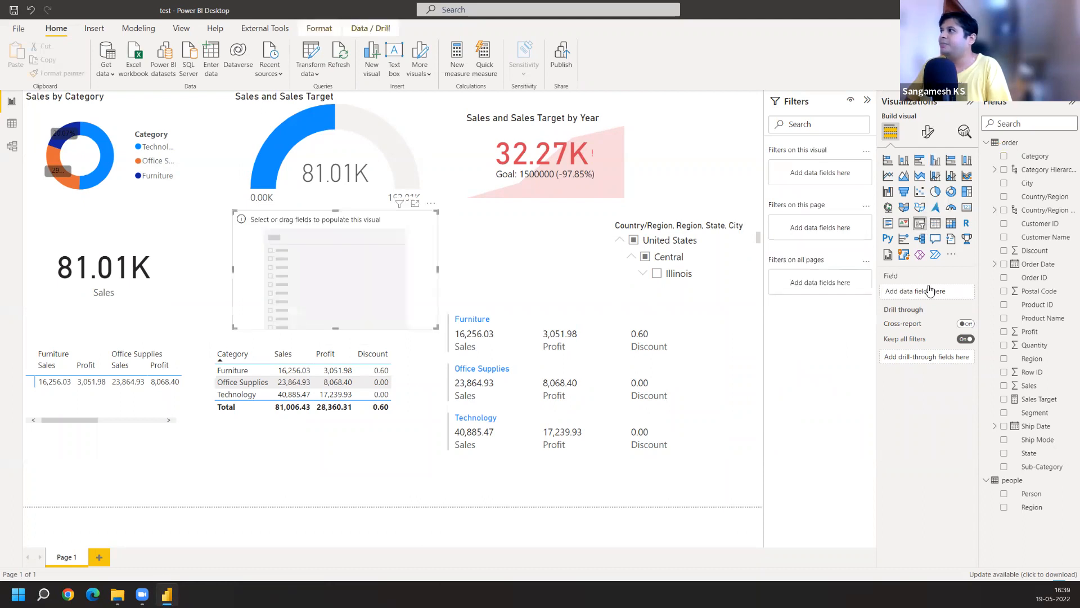
{"action": "left_click_drag", "start_coordinate": [1032, 264], "coordinate": [308, 272]}
{"action": "left_click_drag", "start_coordinate": [1041, 263], "coordinate": [946, 293]}
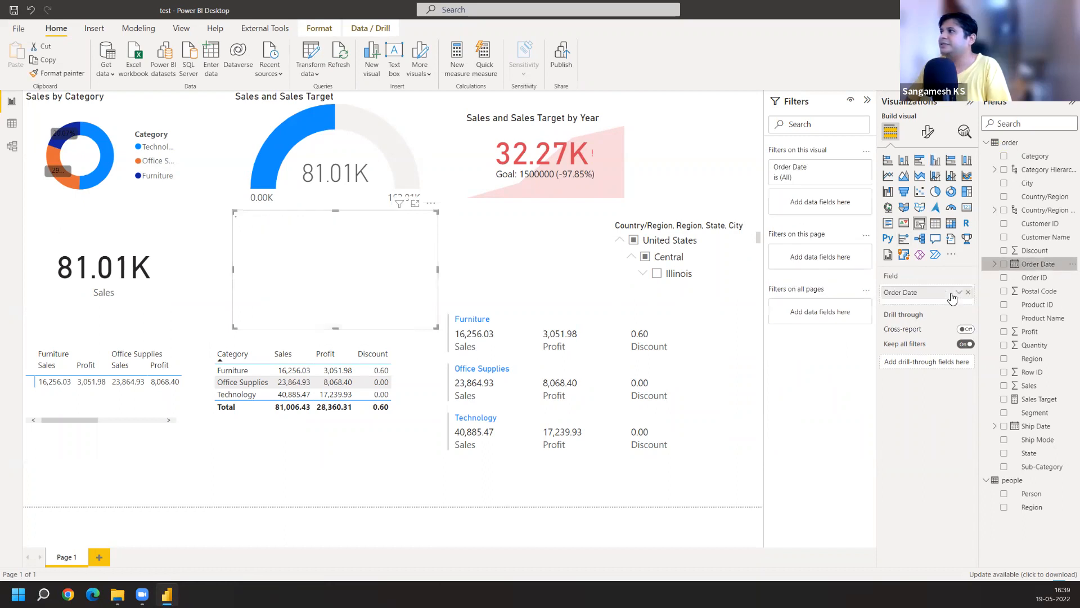
{"action": "left_click_drag", "start_coordinate": [335, 326], "coordinate": [335, 292]}
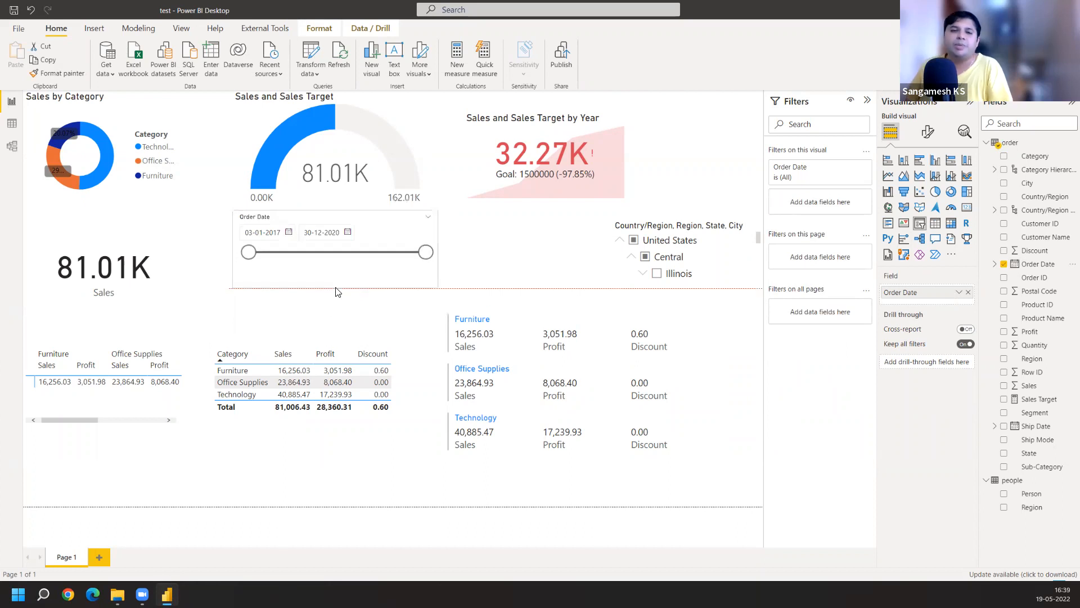
{"action": "left_click_drag", "start_coordinate": [397, 243], "coordinate": [408, 264]}
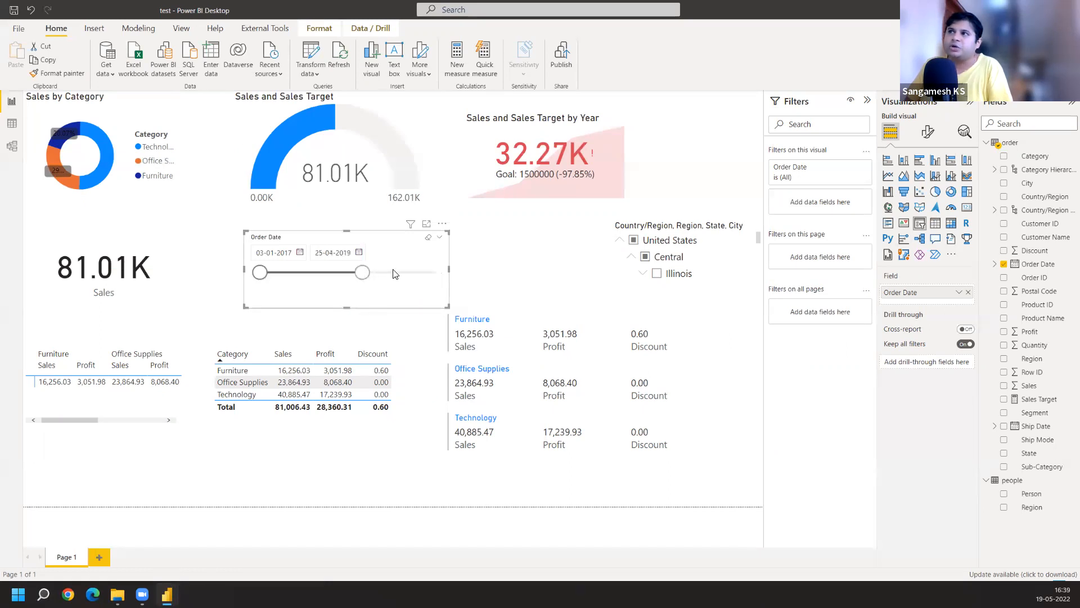
Set the Order Date slicer's start date to 13-10-2017
{"action": "left_click_drag", "start_coordinate": [258, 272], "coordinate": [217, 275]}
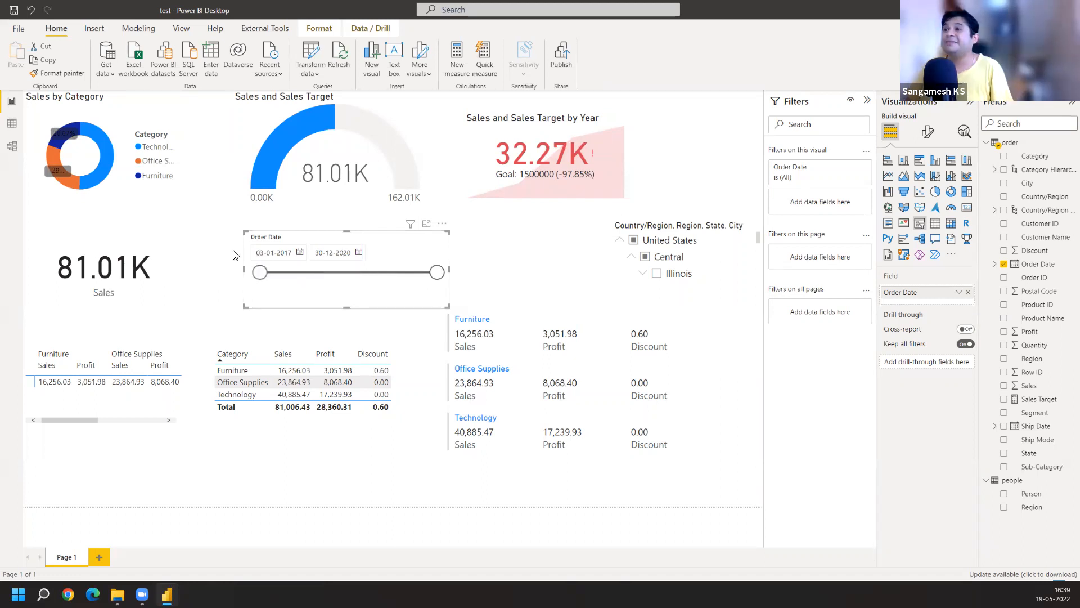
{"action": "left_click", "coordinate": [300, 254]}
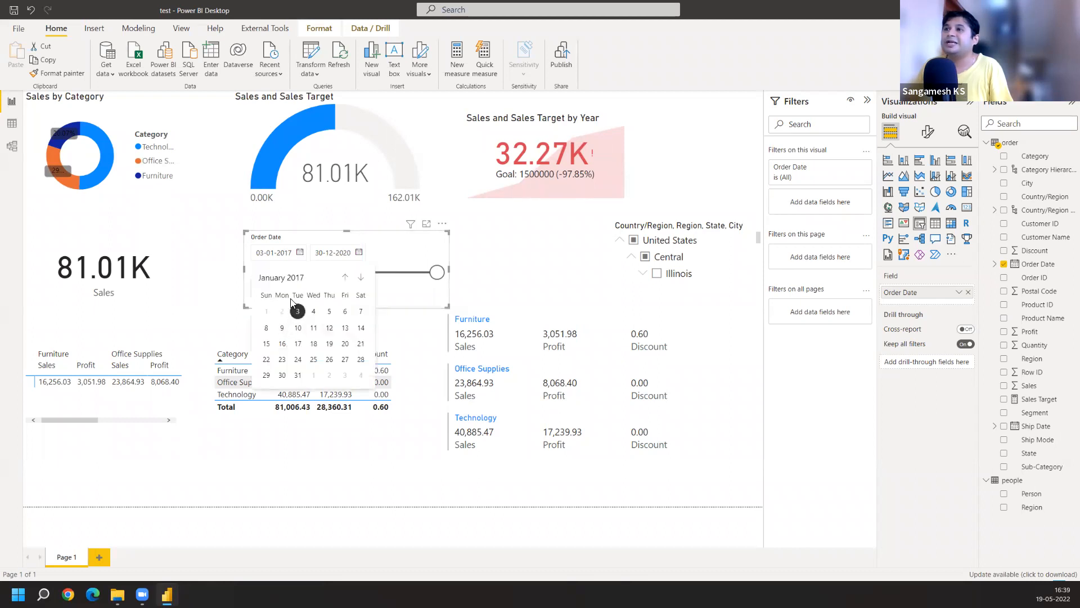
{"action": "left_click", "coordinate": [361, 278]}
{"action": "left_click", "coordinate": [362, 278]}
{"action": "left_click", "coordinate": [361, 278]}
{"action": "left_click", "coordinate": [361, 278]}
{"action": "left_click", "coordinate": [361, 278]}
{"action": "left_click", "coordinate": [361, 278]}
{"action": "left_click", "coordinate": [361, 278]}
{"action": "left_click", "coordinate": [361, 278]}
{"action": "left_click", "coordinate": [361, 278]}
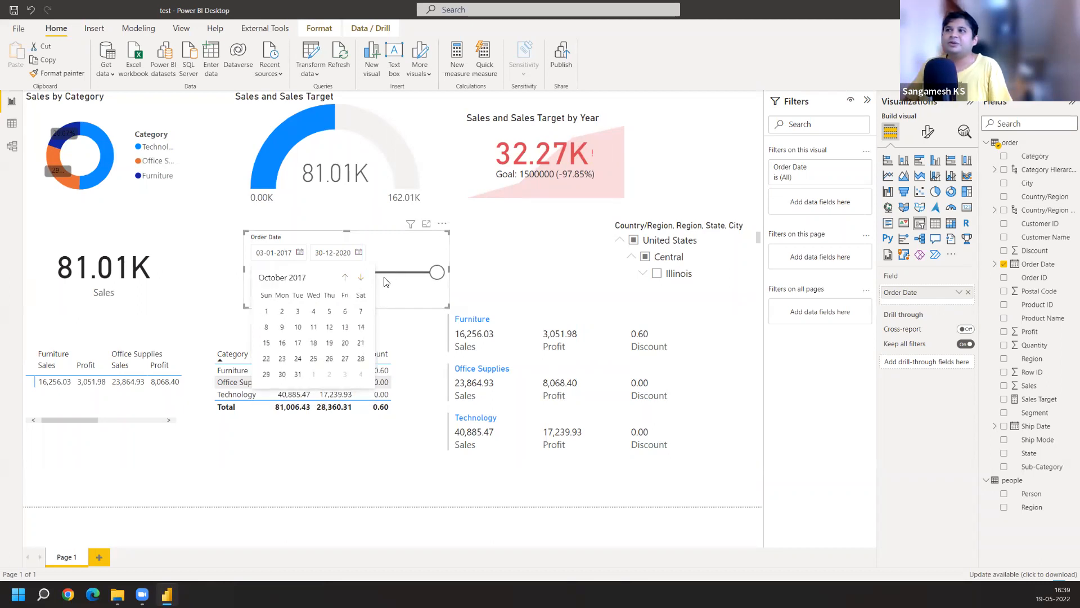
{"action": "left_click", "coordinate": [345, 330]}
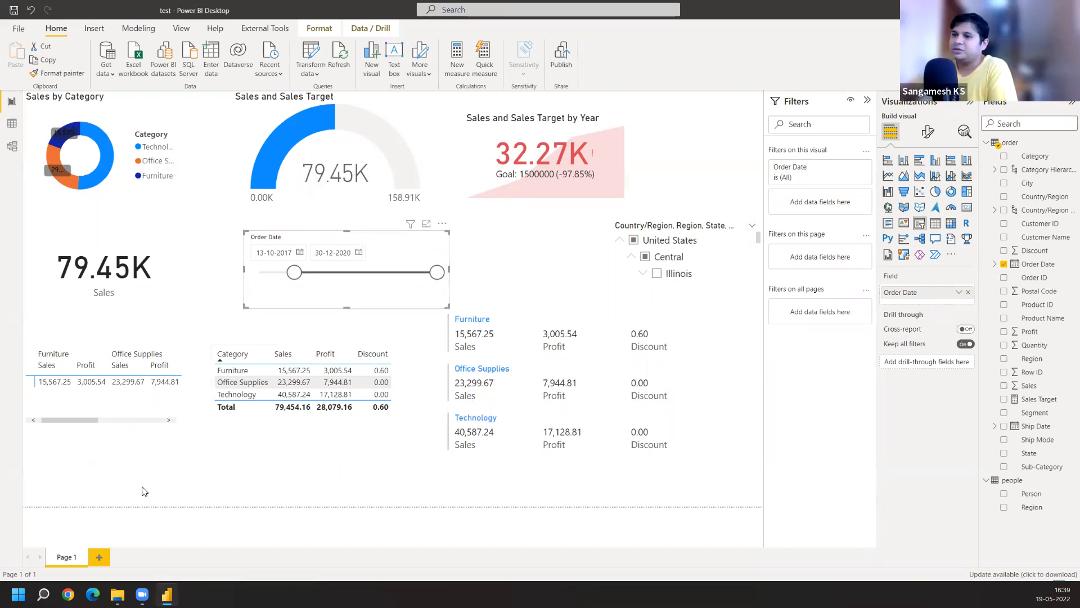
{"action": "left_click", "coordinate": [99, 558]}
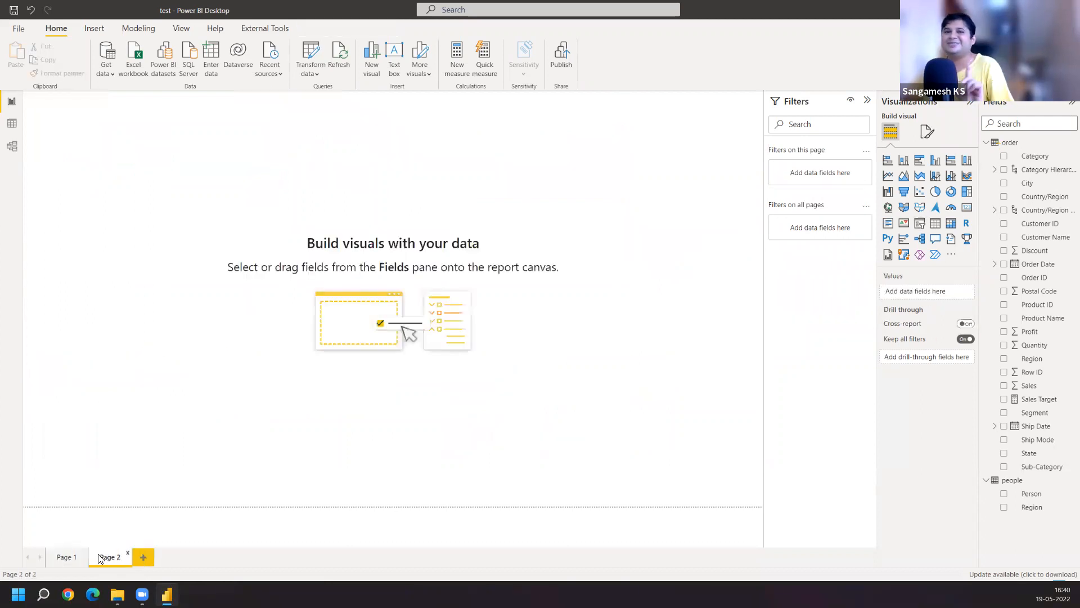
{"action": "left_click", "coordinate": [127, 556]}
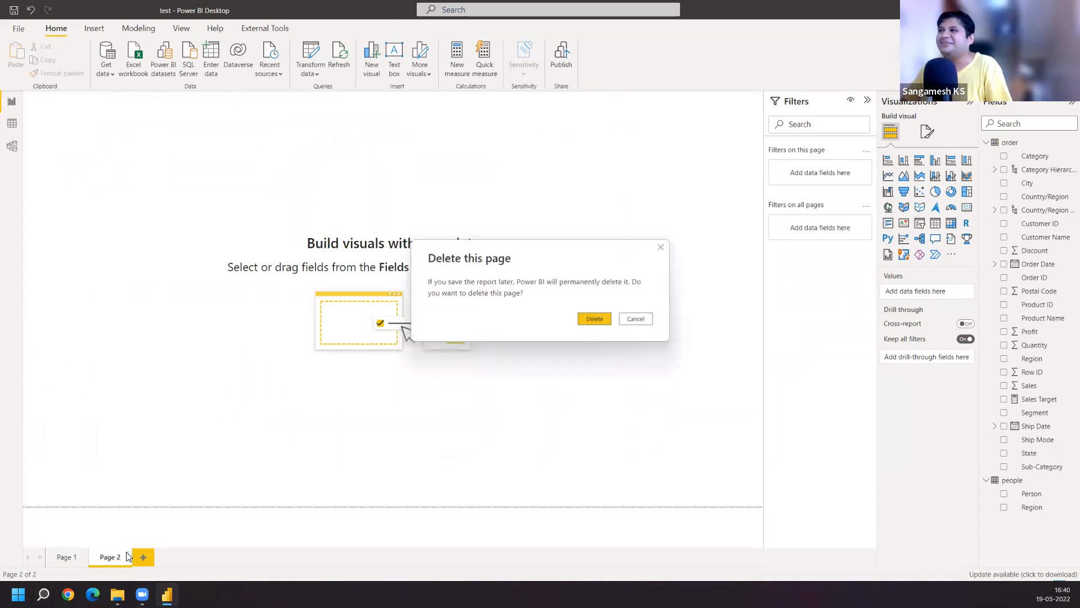
{"action": "left_click", "coordinate": [594, 319]}
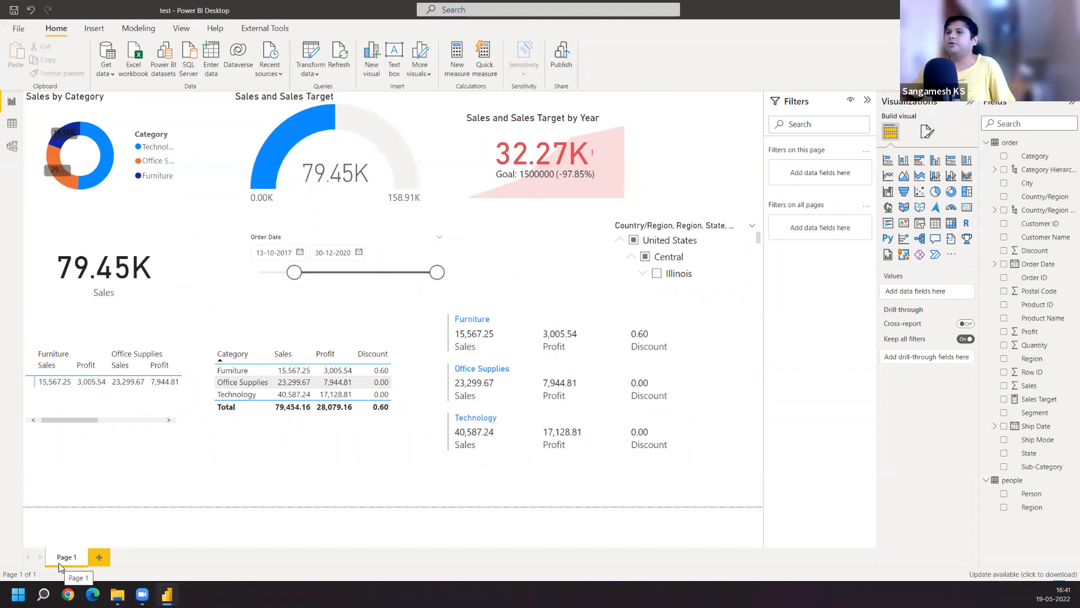
Add a second report page, and move the people table slightly lower beside the order table in the data model diagram
{"action": "left_click", "coordinate": [97, 557]}
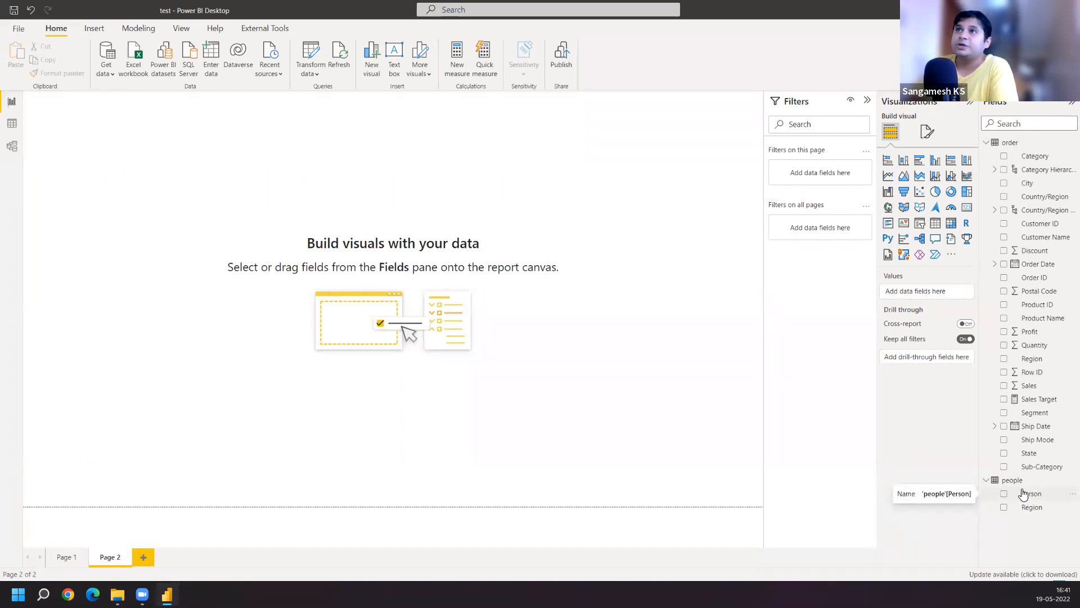
{"action": "left_click", "coordinate": [11, 147]}
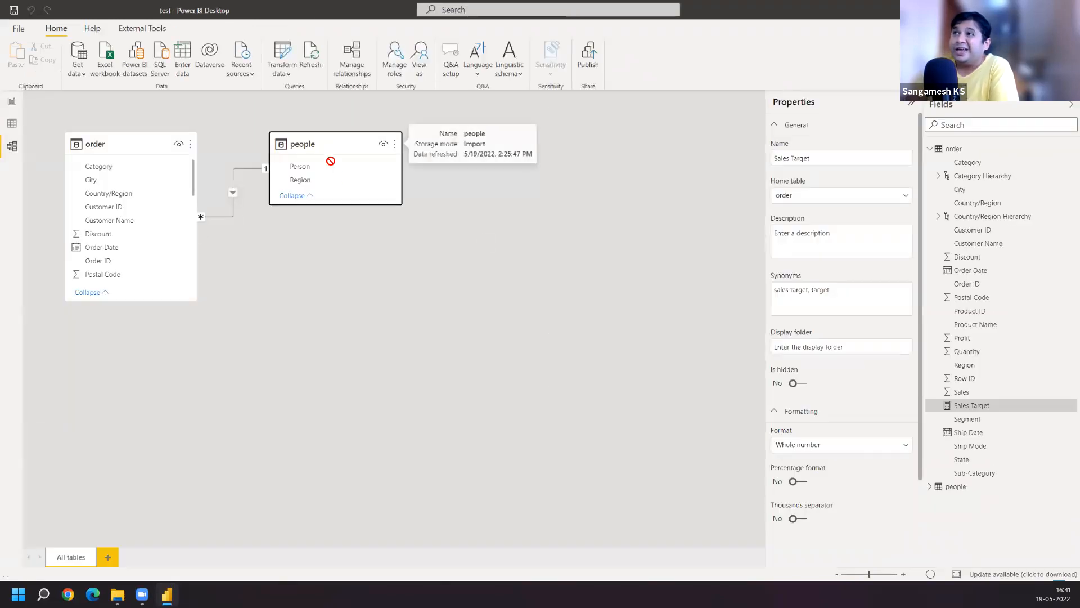
{"action": "left_click_drag", "start_coordinate": [331, 161], "coordinate": [353, 213]}
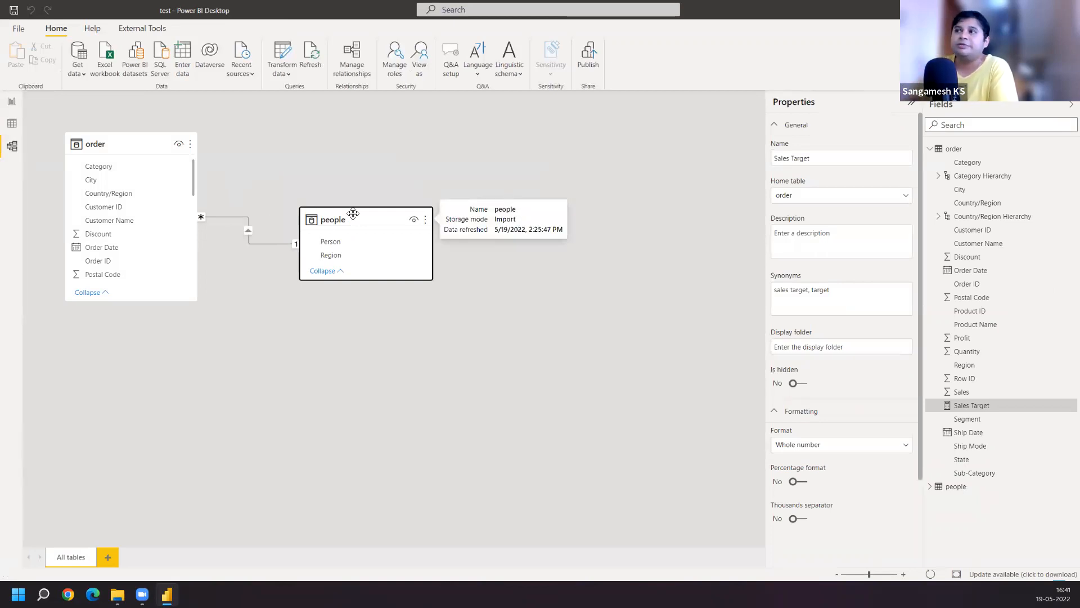
{"action": "left_click", "coordinate": [12, 102]}
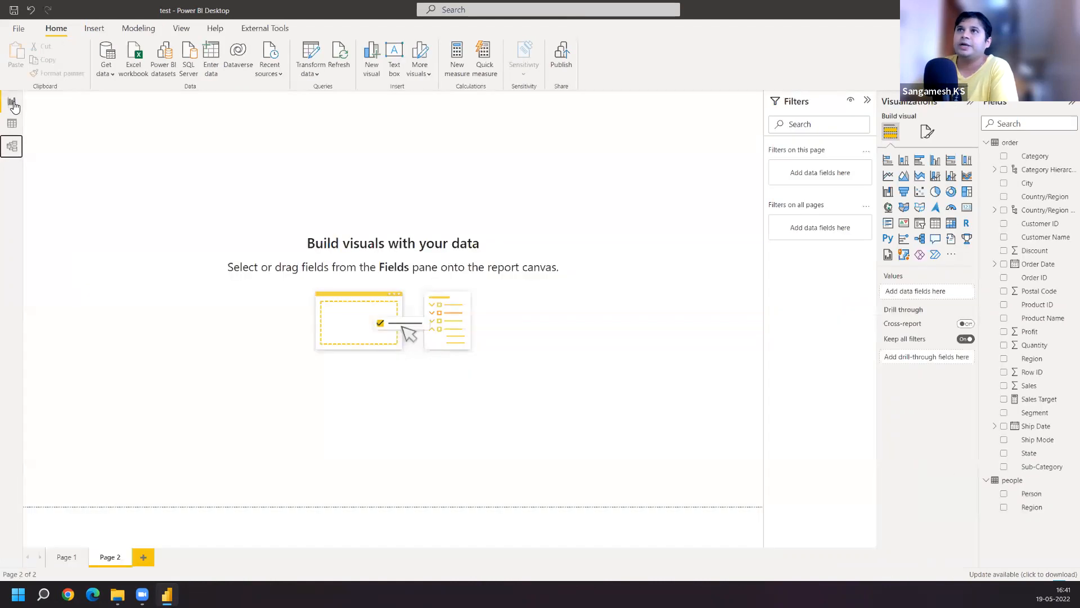
Create a stacked column chart on Page 2 with Person on the X-axis and Sales on the Y-axis, and widen it
{"action": "left_click", "coordinate": [903, 161]}
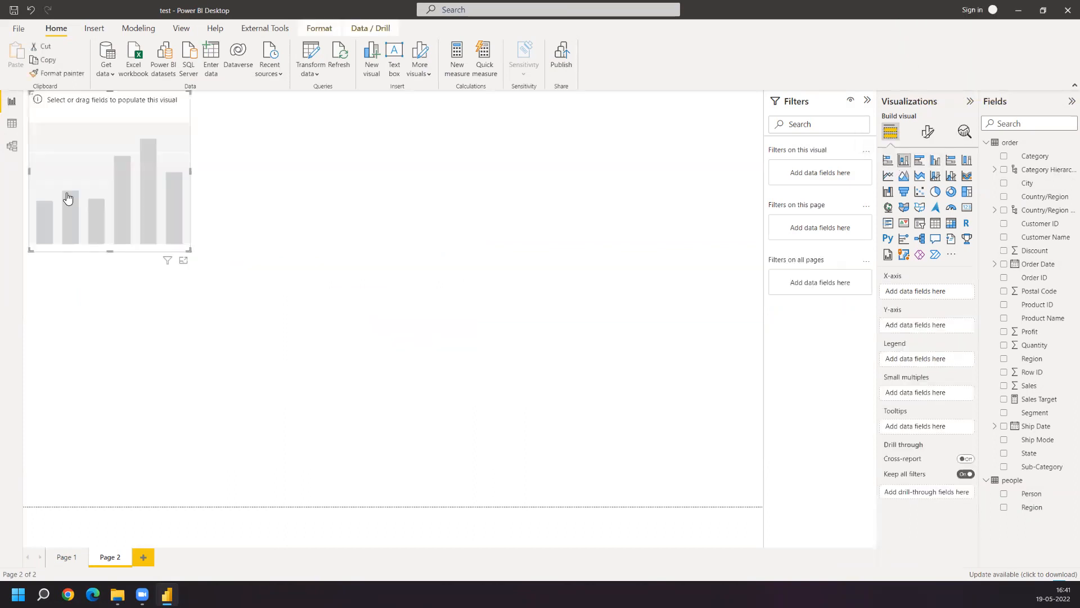
{"action": "left_click_drag", "start_coordinate": [45, 143], "coordinate": [193, 329]}
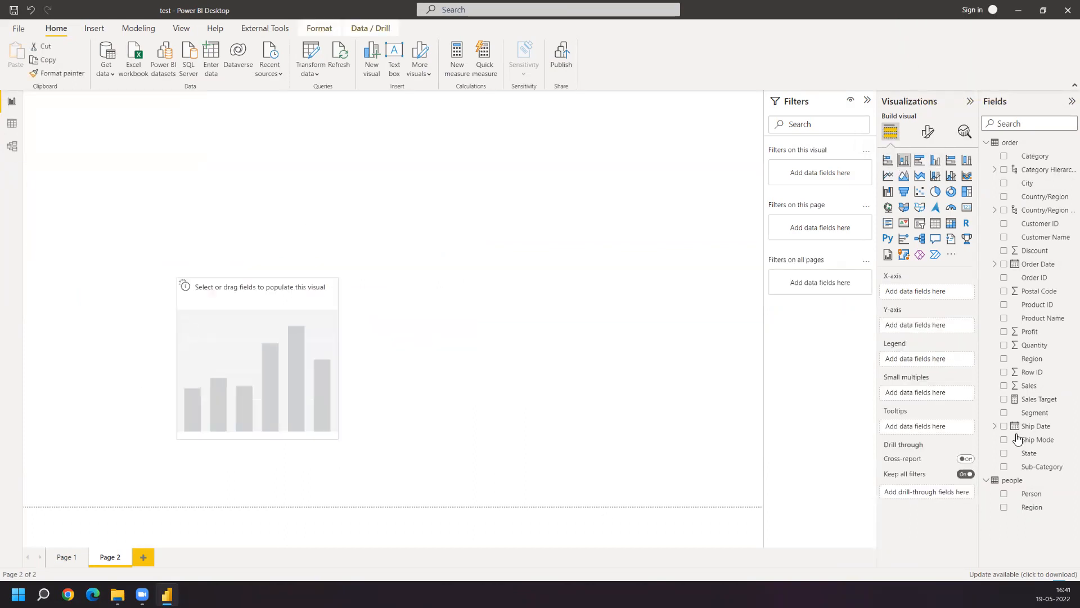
{"action": "left_click_drag", "start_coordinate": [1031, 494], "coordinate": [928, 294]}
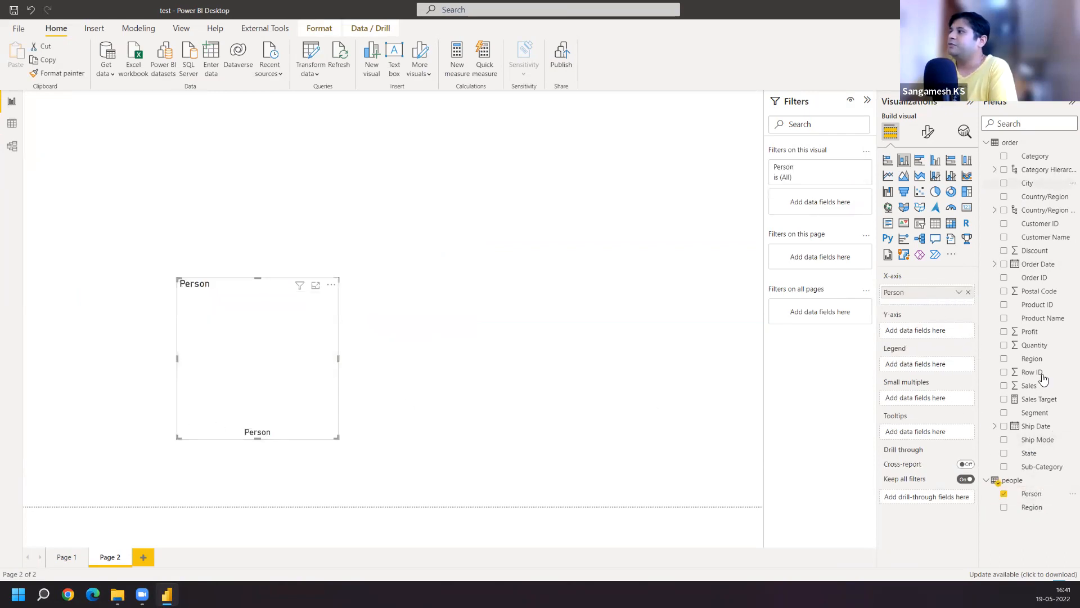
{"action": "left_click_drag", "start_coordinate": [1032, 387], "coordinate": [936, 335]}
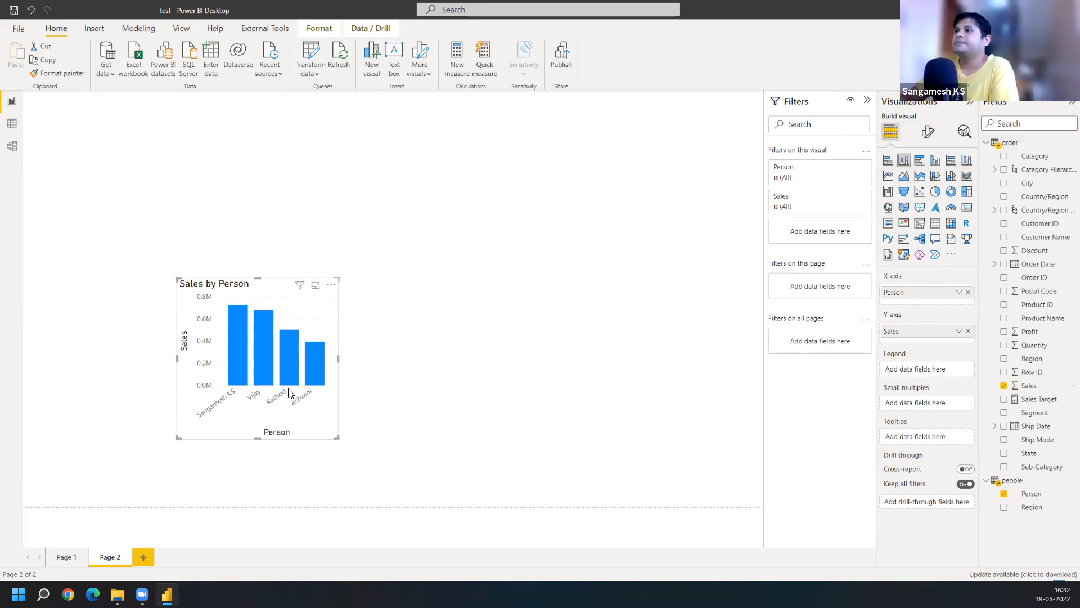
{"action": "left_click_drag", "start_coordinate": [338, 356], "coordinate": [439, 366]}
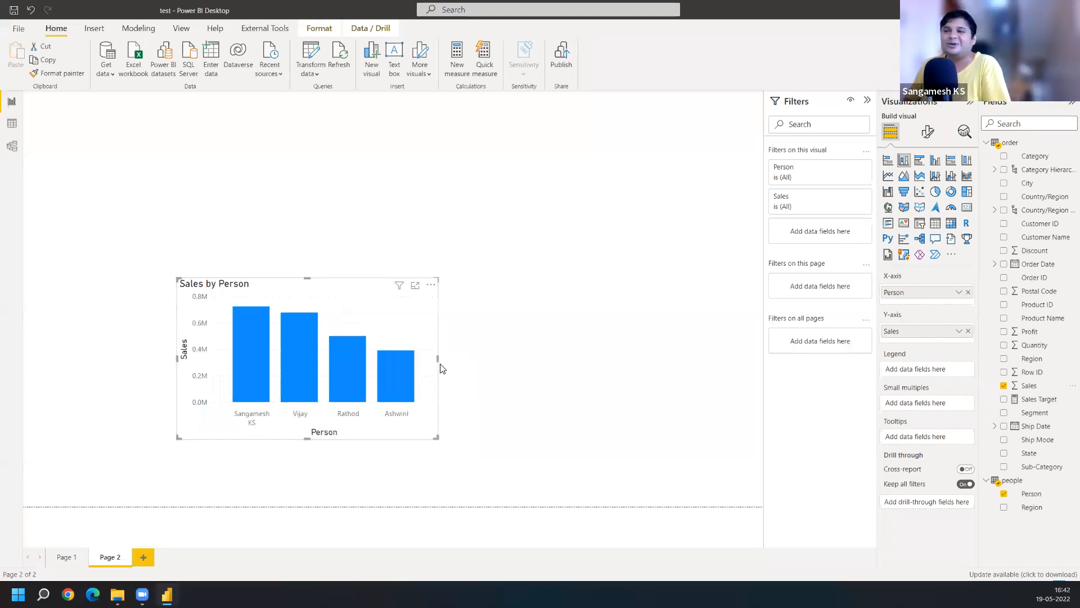
Clear all selections in the Country/Region hierarchy slicer on Page 1
{"action": "left_click", "coordinate": [66, 557]}
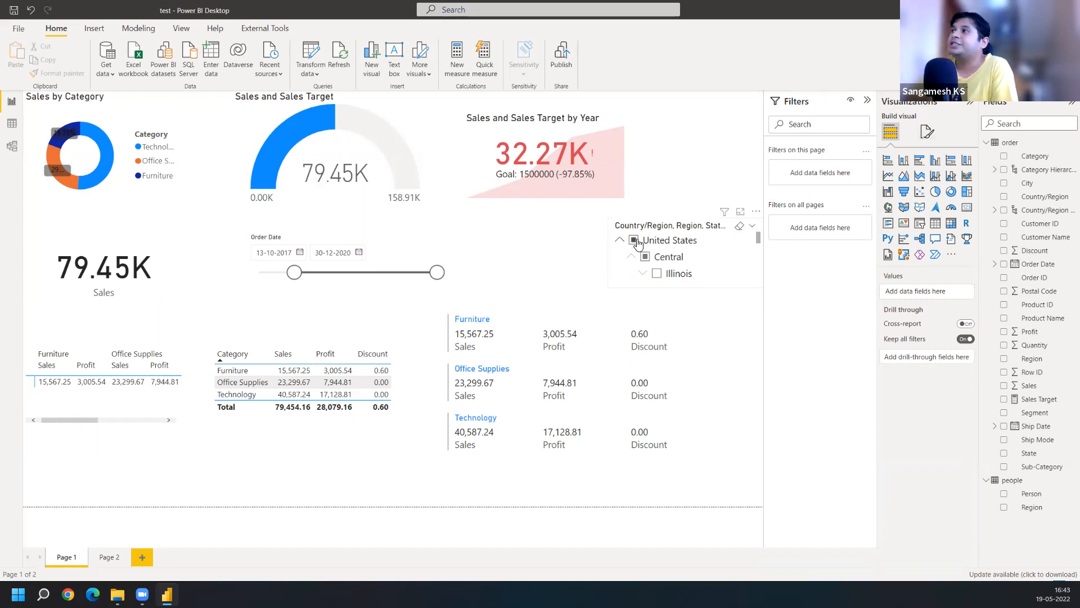
{"action": "left_click", "coordinate": [646, 258]}
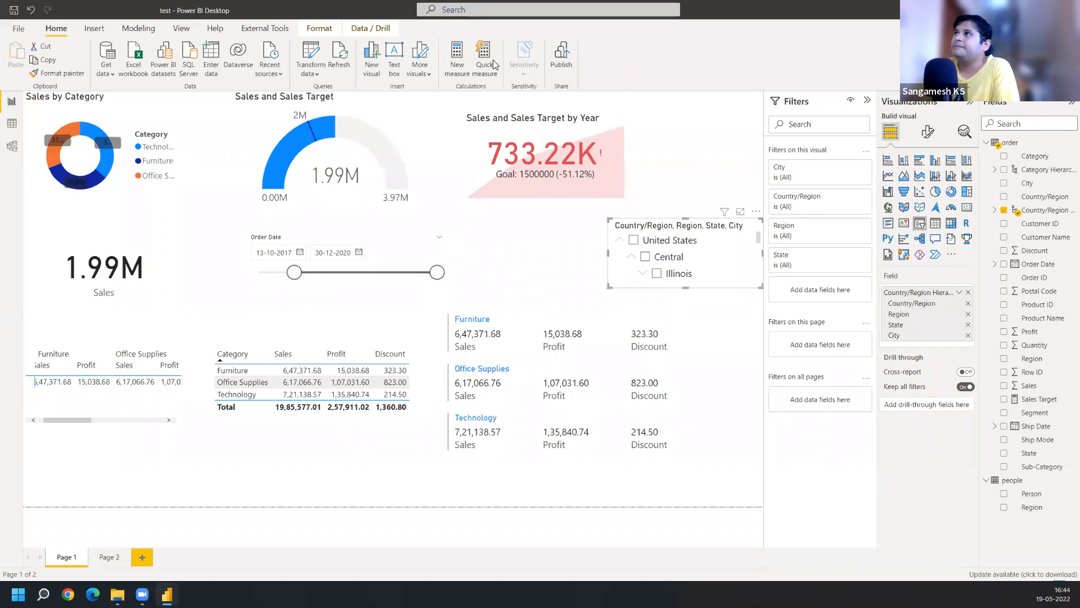
{"action": "mouse_move", "coordinate": [831, 164]}
{"action": "left_mouse_down"}
{"action": "mouse_move", "coordinate": [840, 133]}
{"action": "mouse_move", "coordinate": [823, 129]}
{"action": "left_mouse_up"}
{"action": "mouse_move", "coordinate": [808, 310]}
{"action": "left_mouse_down"}
{"action": "mouse_move", "coordinate": [796, 323]}
{"action": "mouse_move", "coordinate": [842, 324]}
{"action": "mouse_move", "coordinate": [819, 306]}
{"action": "left_mouse_up"}
{"action": "mouse_move", "coordinate": [836, 370]}
{"action": "left_mouse_down"}
{"action": "mouse_move", "coordinate": [769, 359]}
{"action": "mouse_move", "coordinate": [779, 387]}
{"action": "mouse_move", "coordinate": [816, 392]}
{"action": "mouse_move", "coordinate": [824, 366]}
{"action": "left_mouse_up"}
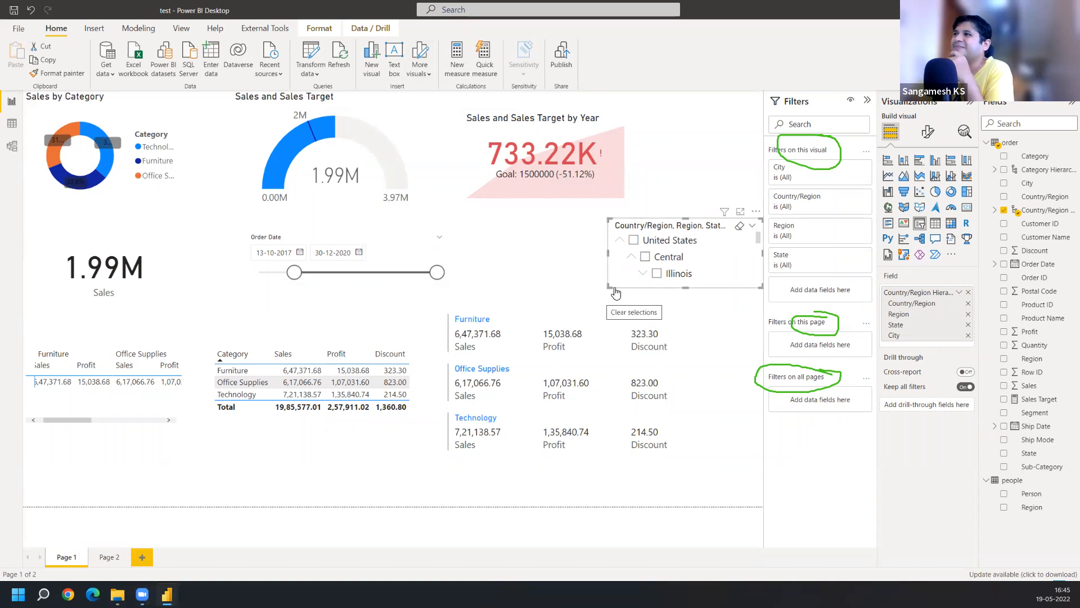
Enlarge the Country/Region slicer down and to the left to reveal the list of states, and clear the Order Date slicer's range
{"action": "left_click_drag", "start_coordinate": [609, 286], "coordinate": [341, 468]}
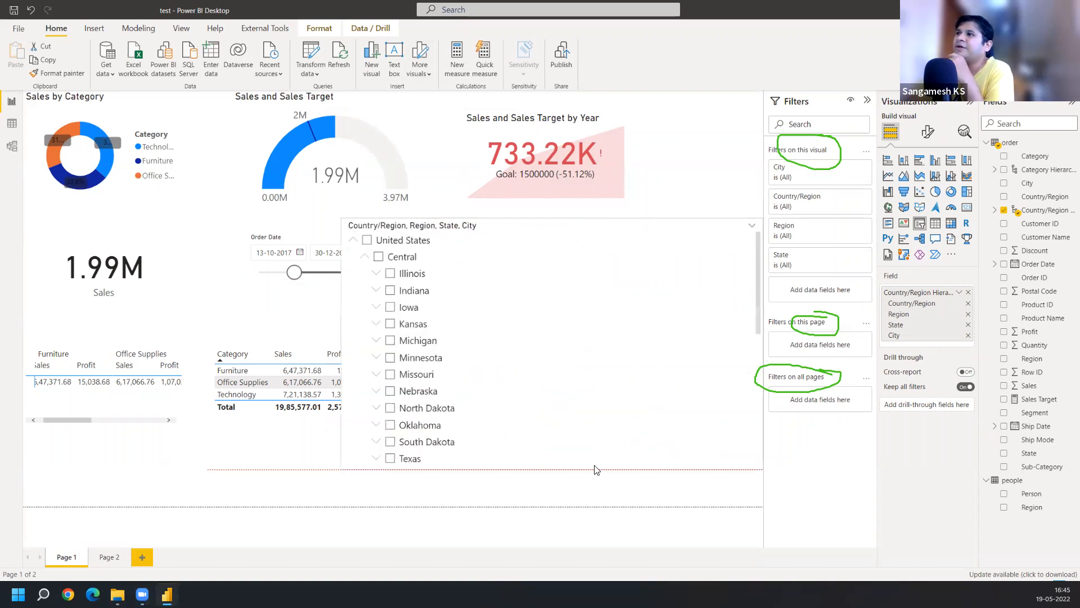
{"action": "left_click_drag", "start_coordinate": [597, 470], "coordinate": [628, 465]}
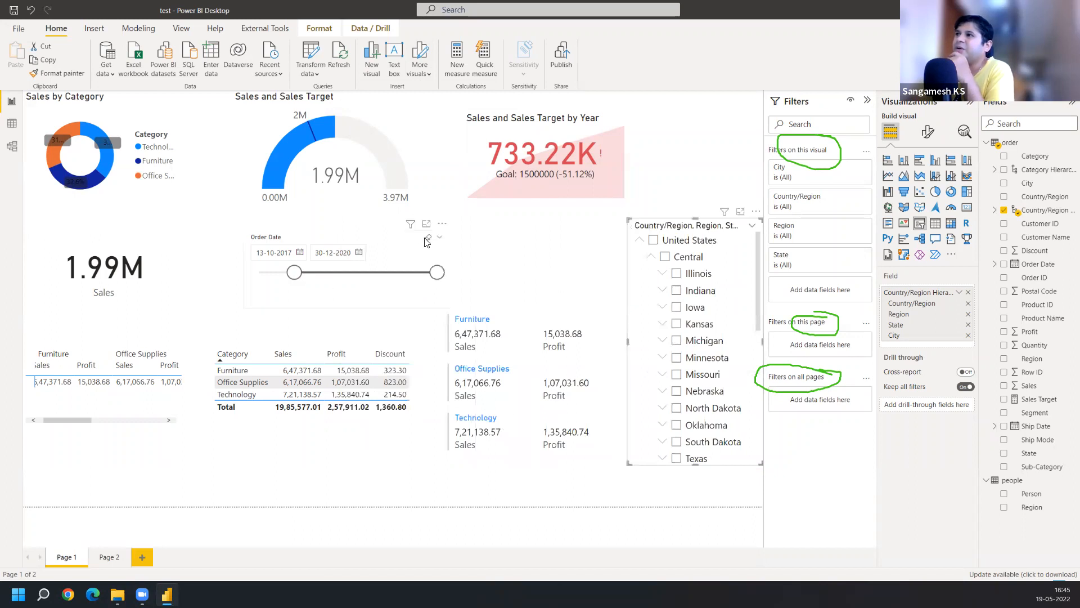
{"action": "left_click", "coordinate": [430, 242]}
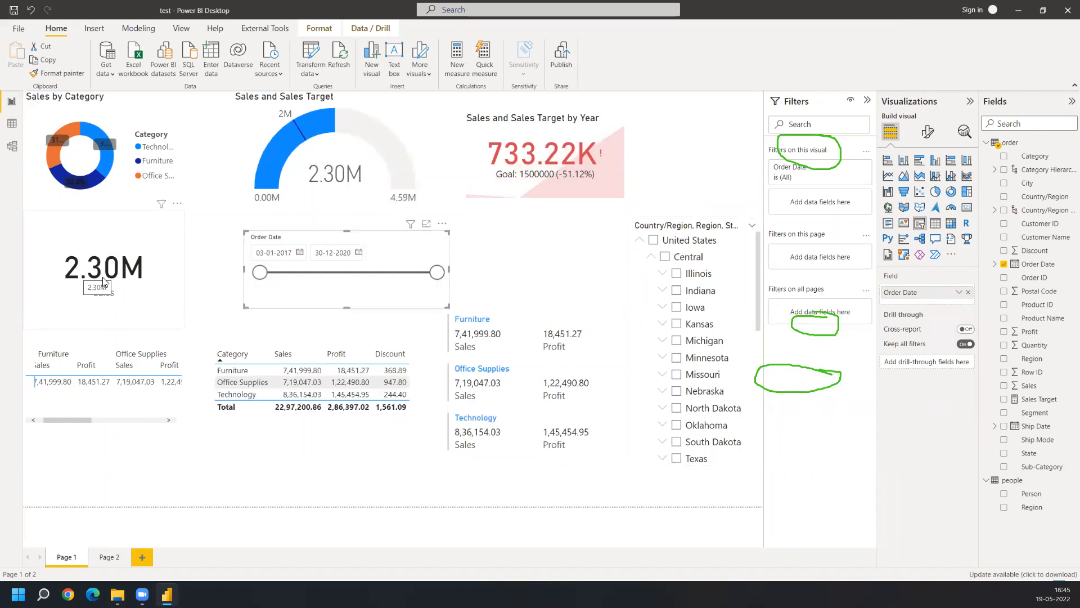
{"action": "left_click", "coordinate": [629, 471]}
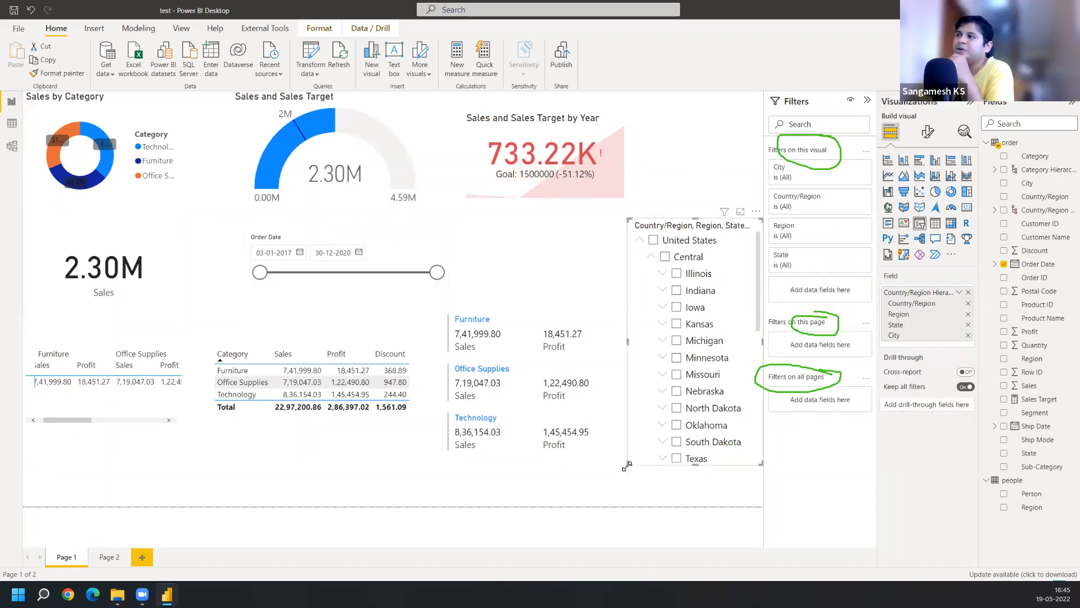
{"action": "left_click_drag", "start_coordinate": [629, 471], "coordinate": [665, 490]}
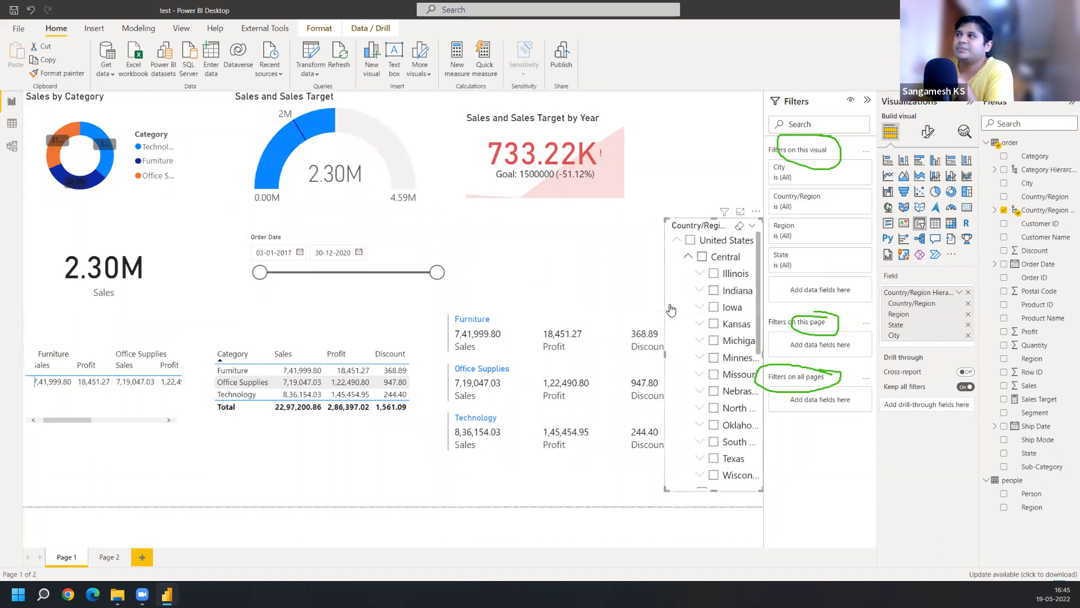
{"action": "left_click_drag", "start_coordinate": [665, 354], "coordinate": [579, 357]}
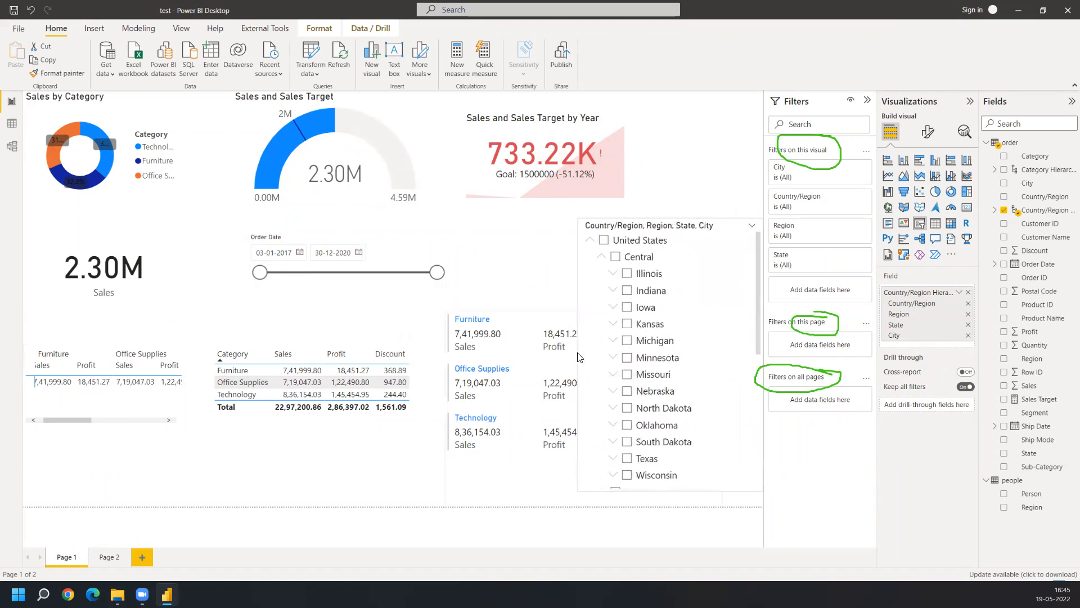
Enable the "Select all" option in the Country/Region slicer, select all its items, and turn off multi-select with CTRL
{"action": "left_click", "coordinate": [926, 136]}
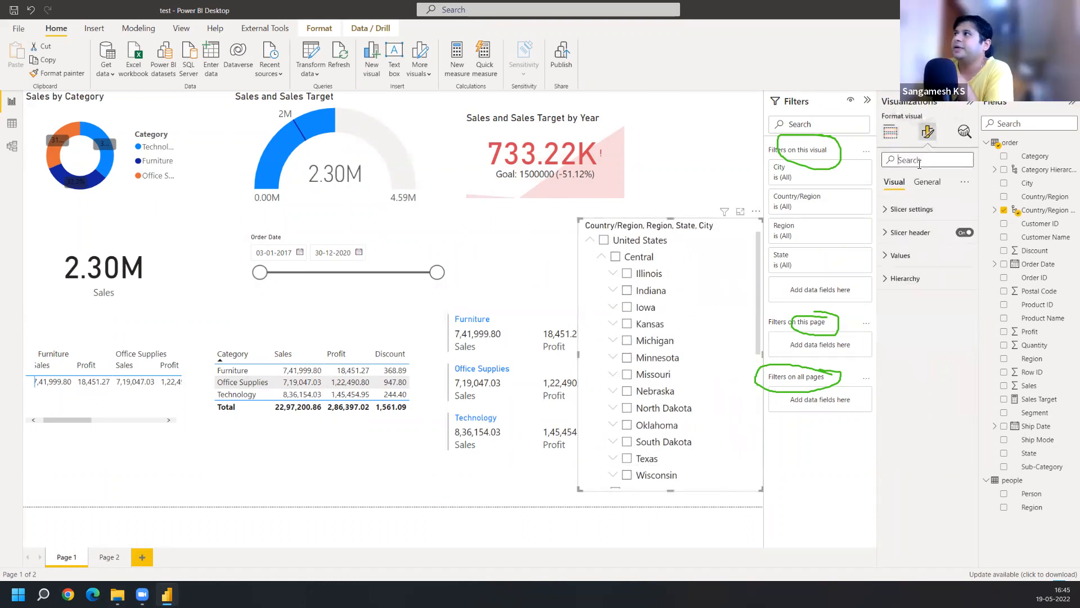
{"action": "type", "text": "select"}
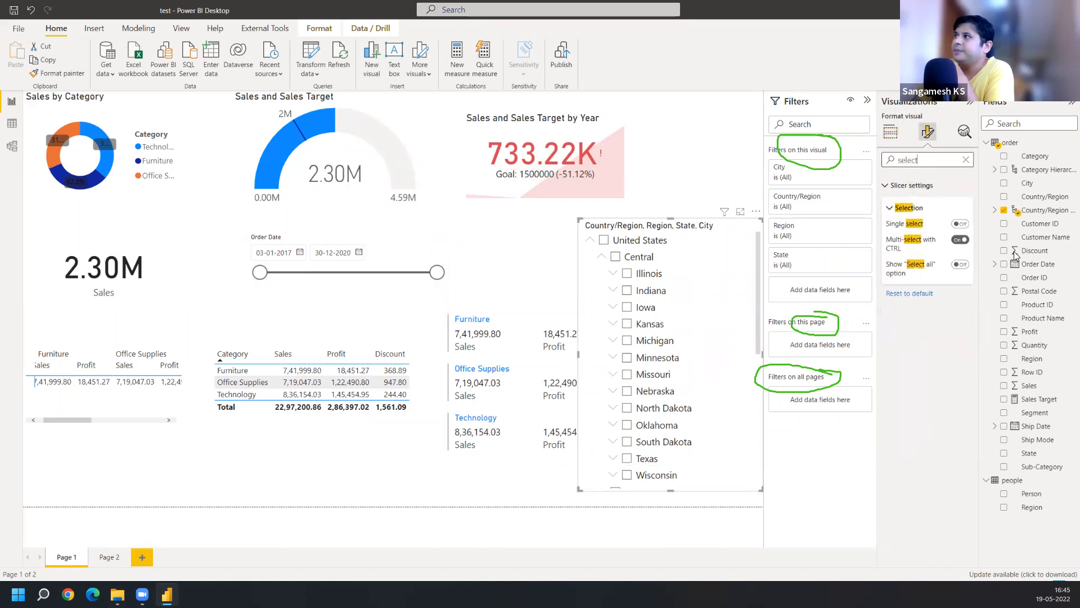
{"action": "left_click", "coordinate": [967, 268]}
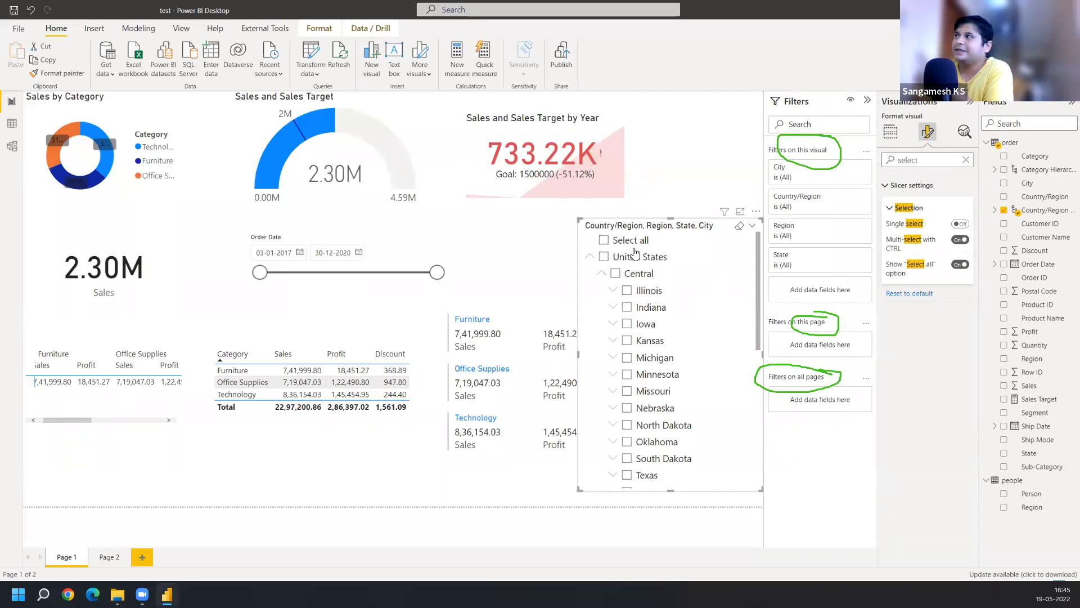
{"action": "left_click", "coordinate": [605, 241]}
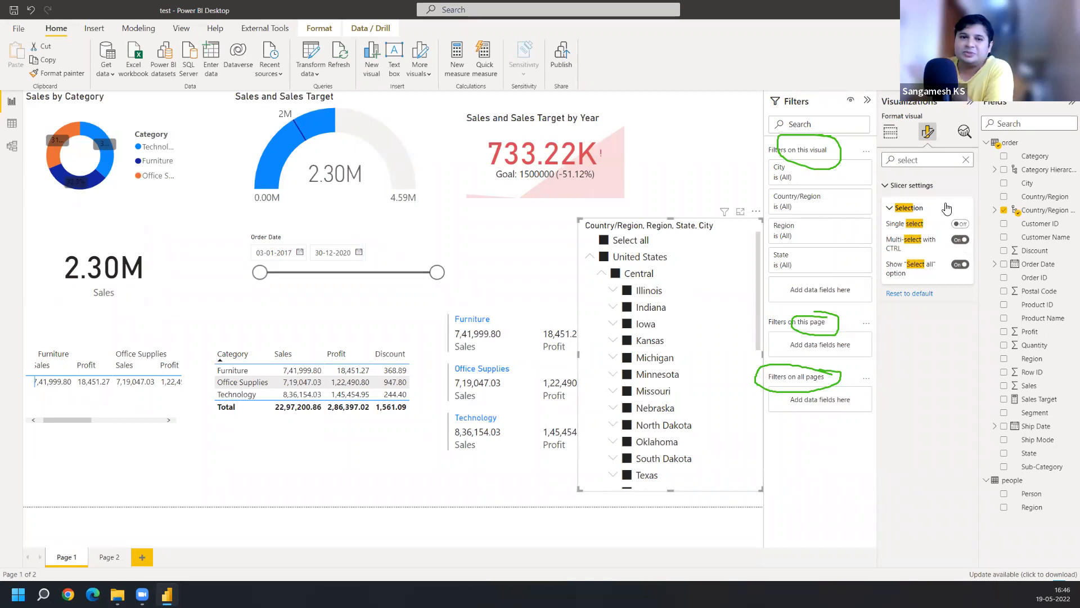
{"action": "left_click", "coordinate": [960, 241]}
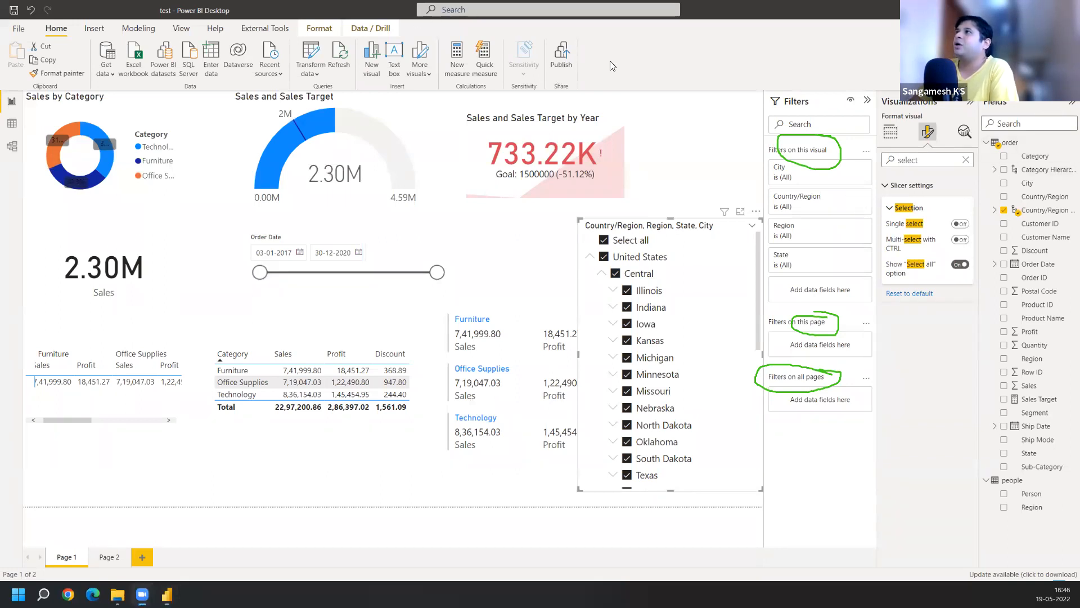
{"action": "left_click", "coordinate": [686, 85]}
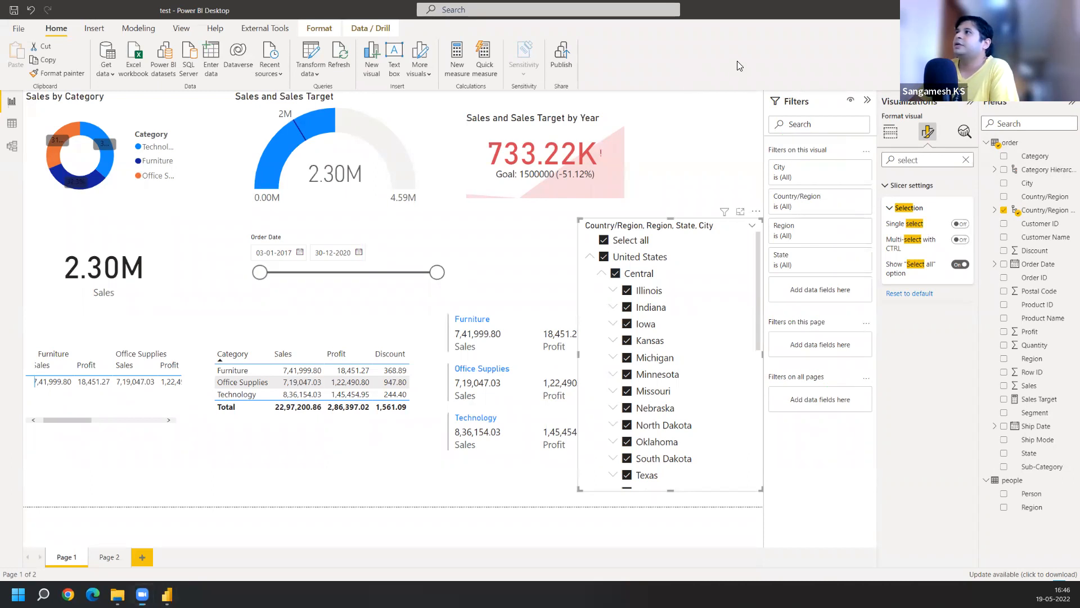
Reduce the Sales card's height and move it slightly right beneath the Sales by Category chart
{"action": "left_click", "coordinate": [472, 169]}
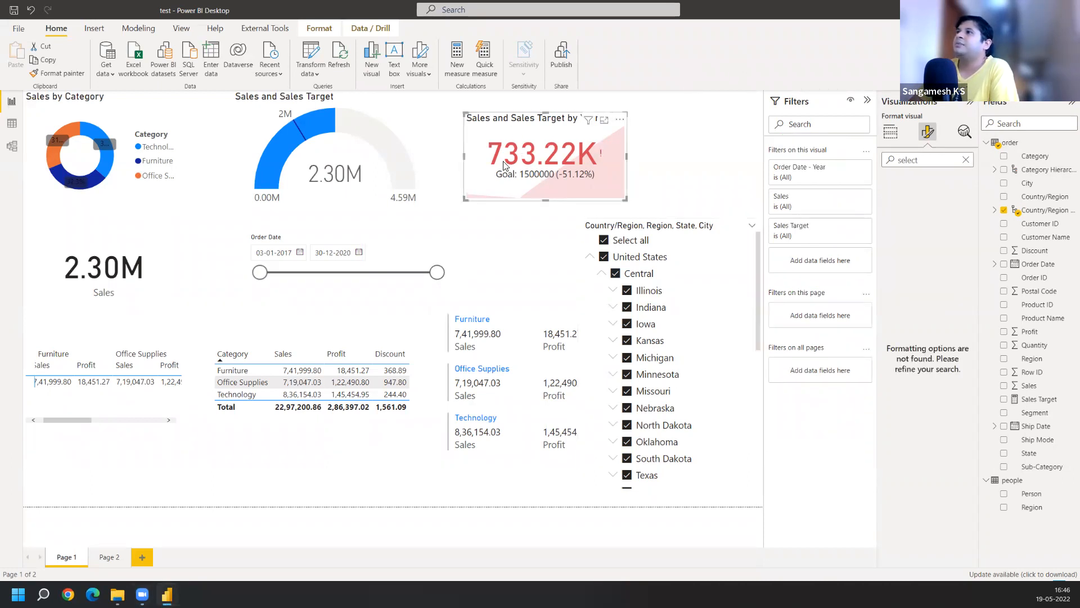
{"action": "left_click", "coordinate": [105, 271]}
{"action": "left_click_drag", "start_coordinate": [102, 326], "coordinate": [103, 295]}
{"action": "left_click_drag", "start_coordinate": [70, 246], "coordinate": [94, 260]}
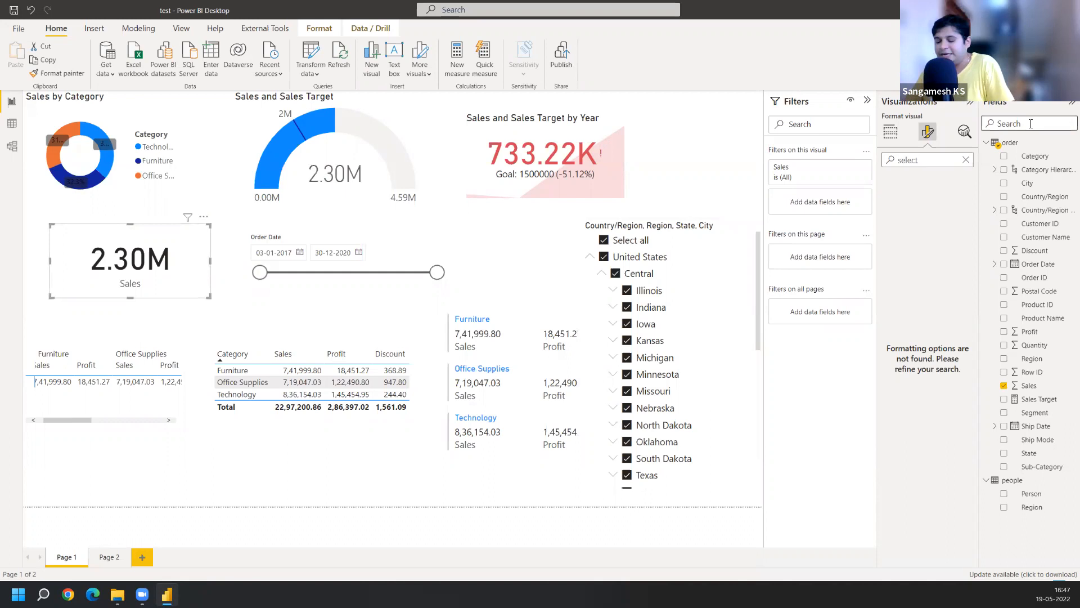
Filter only the Sales card by the order table's Region field, including every region except South
{"action": "type", "text": "reg"}
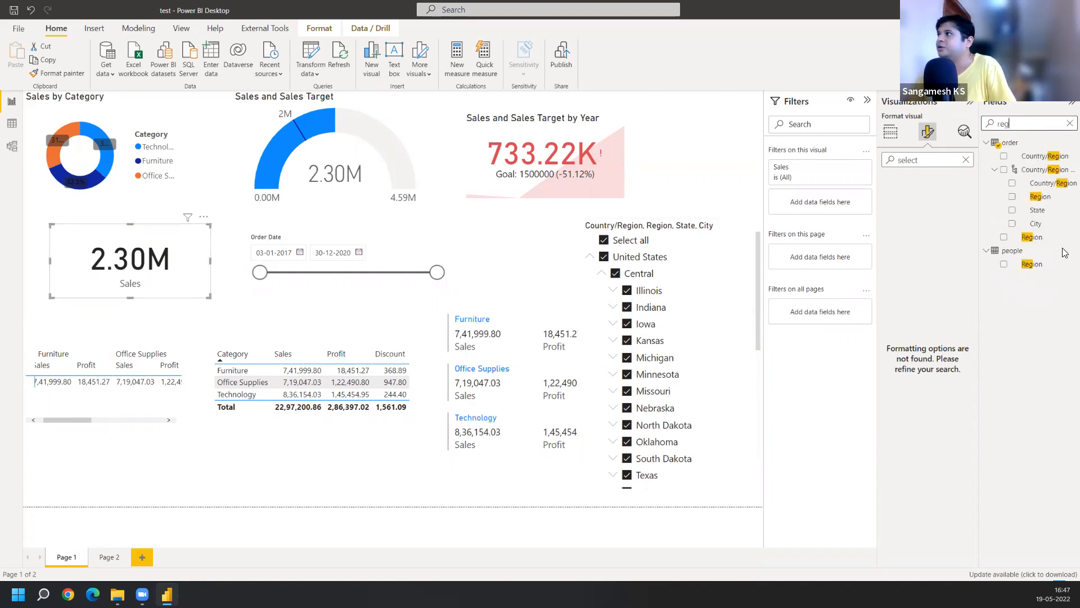
{"action": "left_click_drag", "start_coordinate": [1031, 237], "coordinate": [814, 203]}
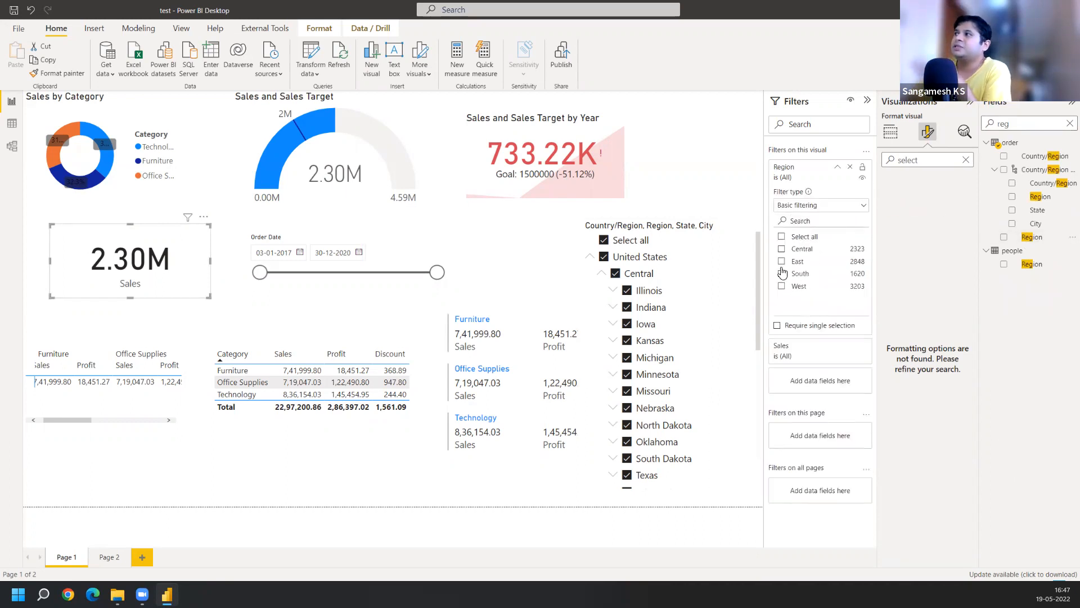
{"action": "left_click", "coordinate": [782, 276]}
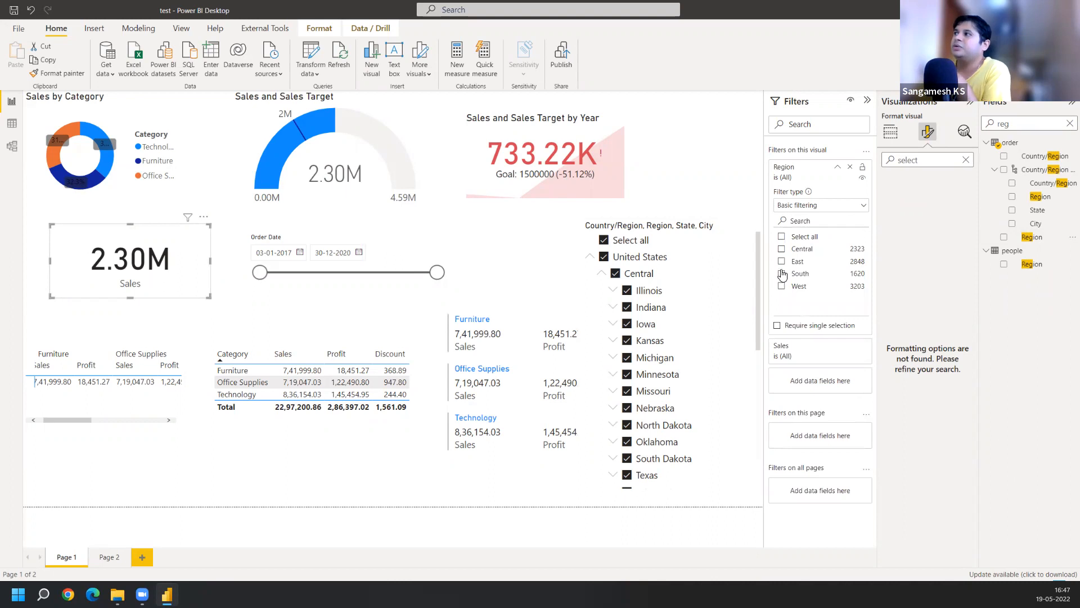
{"action": "left_click", "coordinate": [782, 237]}
{"action": "left_click", "coordinate": [782, 274]}
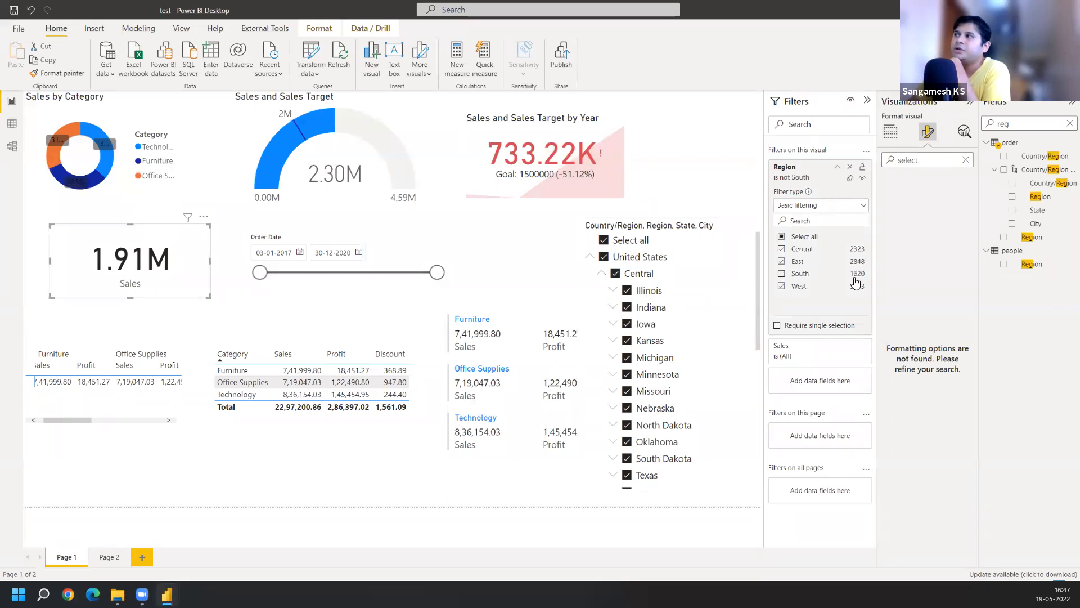
{"action": "mouse_move", "coordinate": [111, 275]}
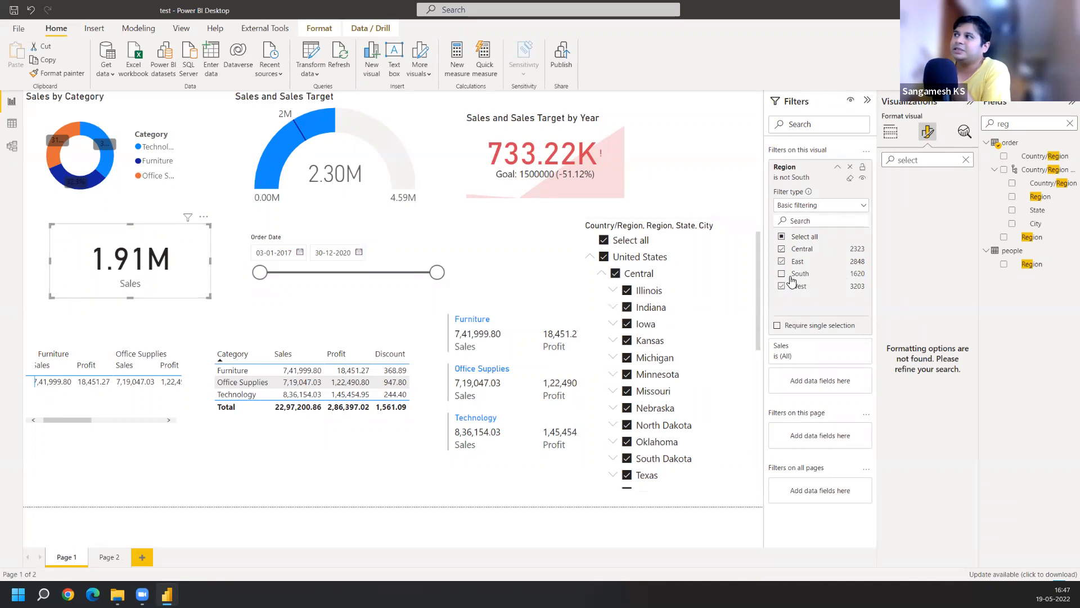
{"action": "left_click", "coordinate": [838, 169]}
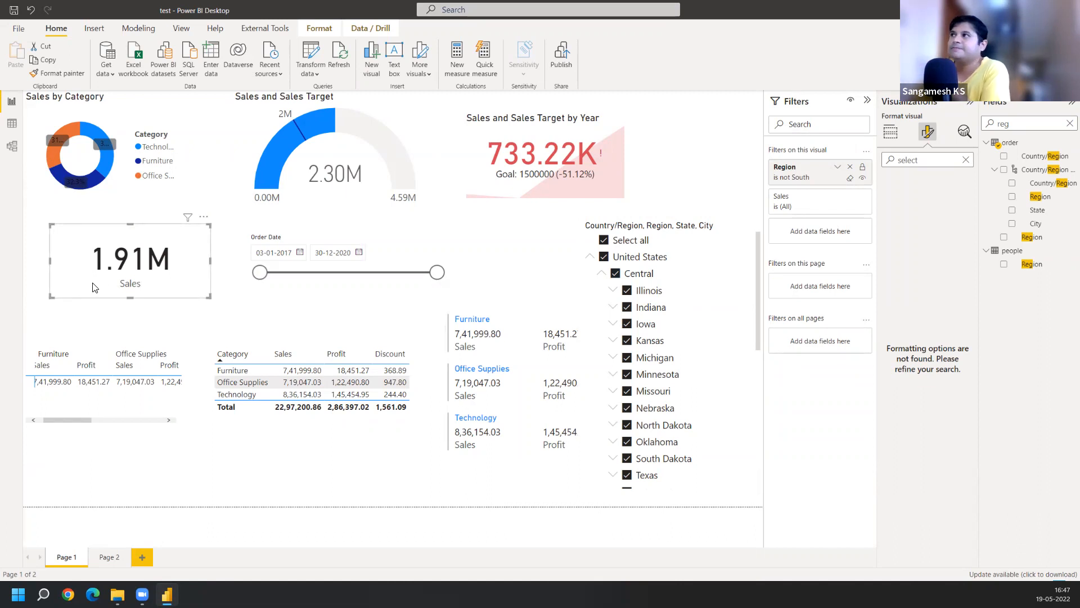
Replace the Sales card's Region filter with a page-level Region filter on Page 1 that includes every region except South
{"action": "left_click", "coordinate": [849, 167]}
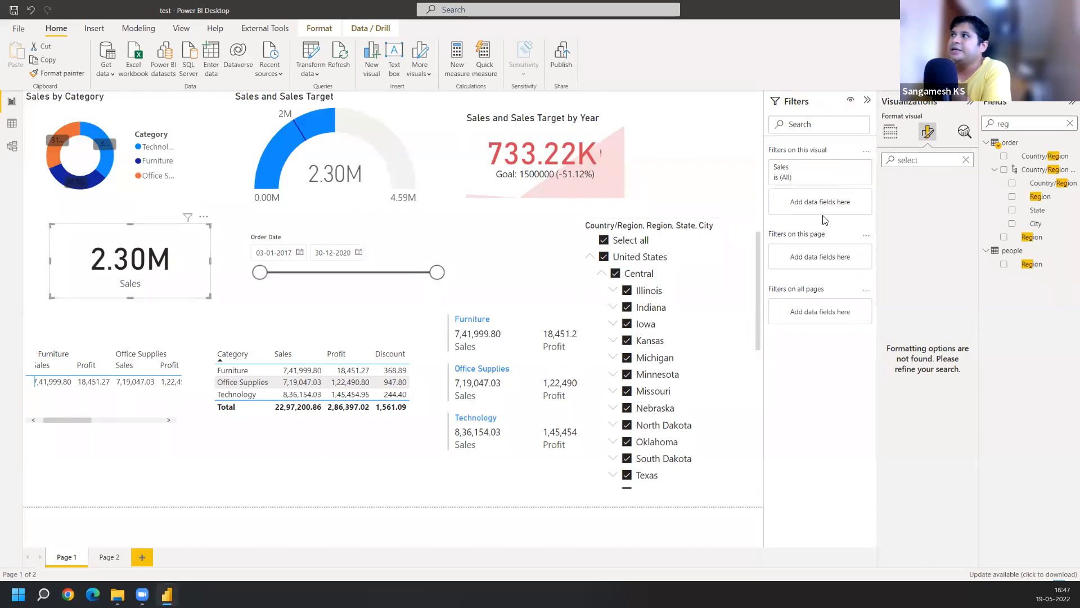
{"action": "left_click_drag", "start_coordinate": [1040, 197], "coordinate": [818, 256]}
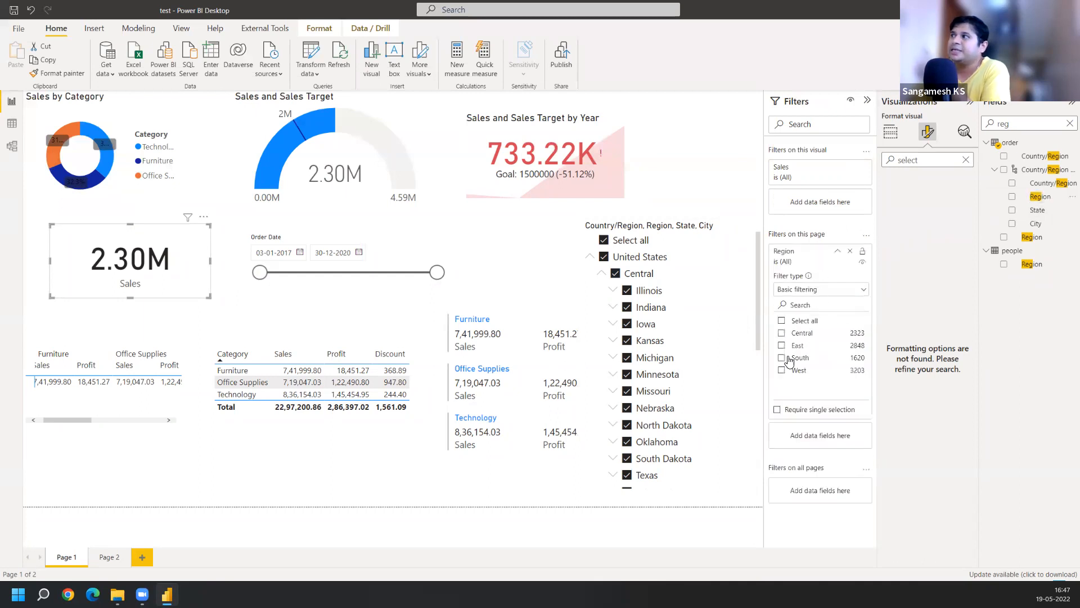
{"action": "left_click", "coordinate": [781, 320]}
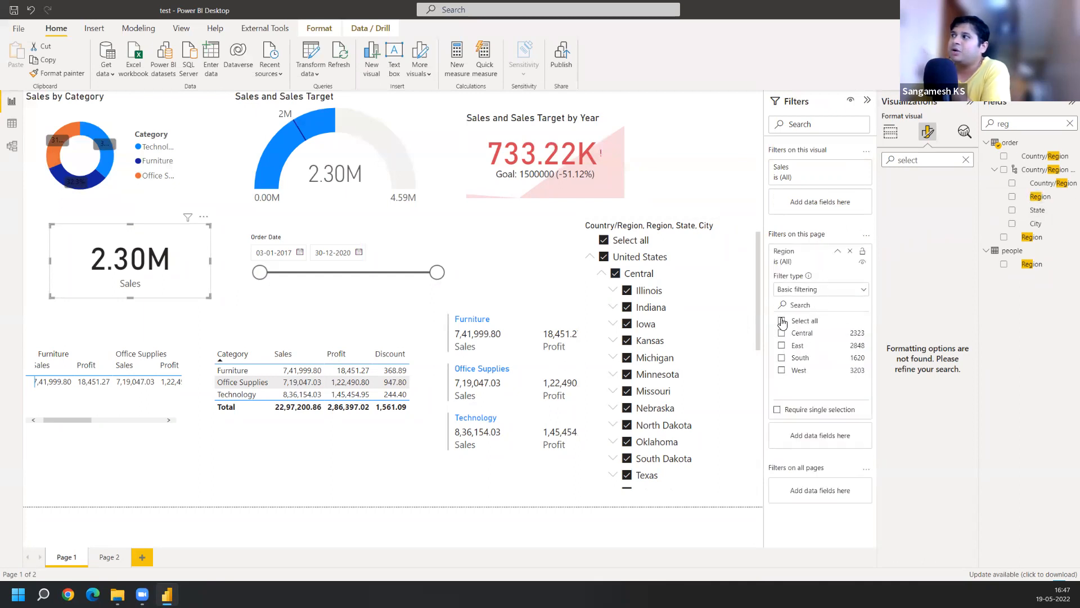
{"action": "left_click", "coordinate": [784, 358]}
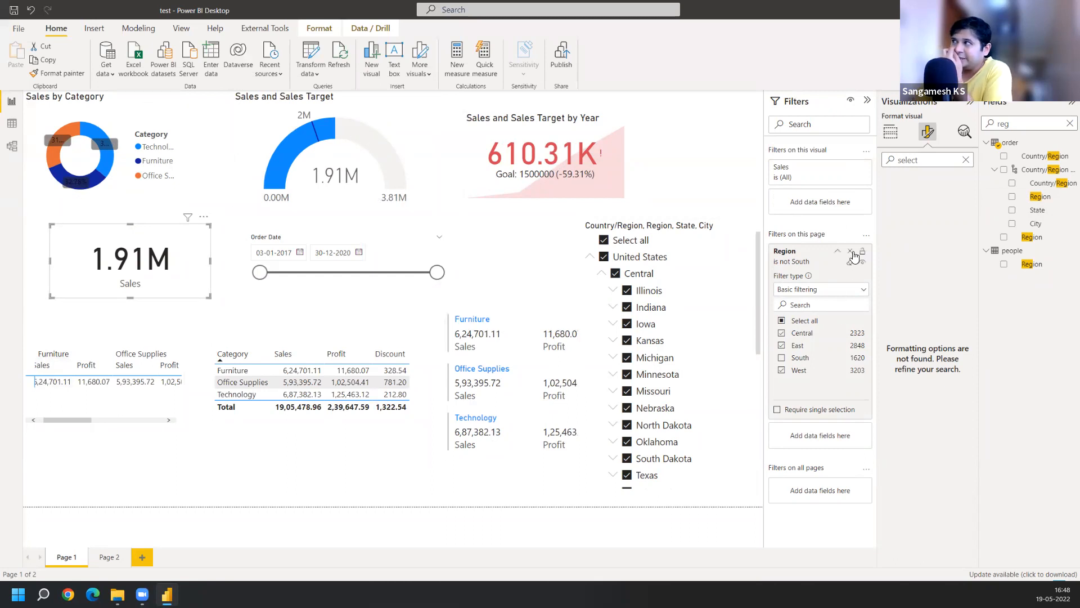
Remove the page-level Region filter and filter all pages by the order table's Region field, including every region except South
{"action": "left_click", "coordinate": [850, 253]}
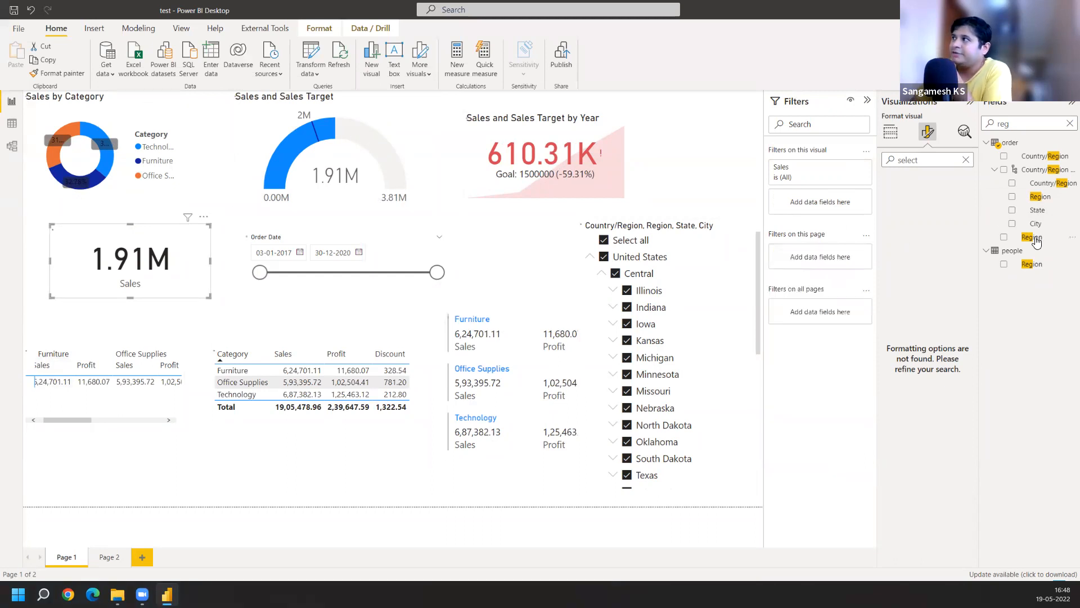
{"action": "left_click_drag", "start_coordinate": [1021, 239], "coordinate": [827, 322]}
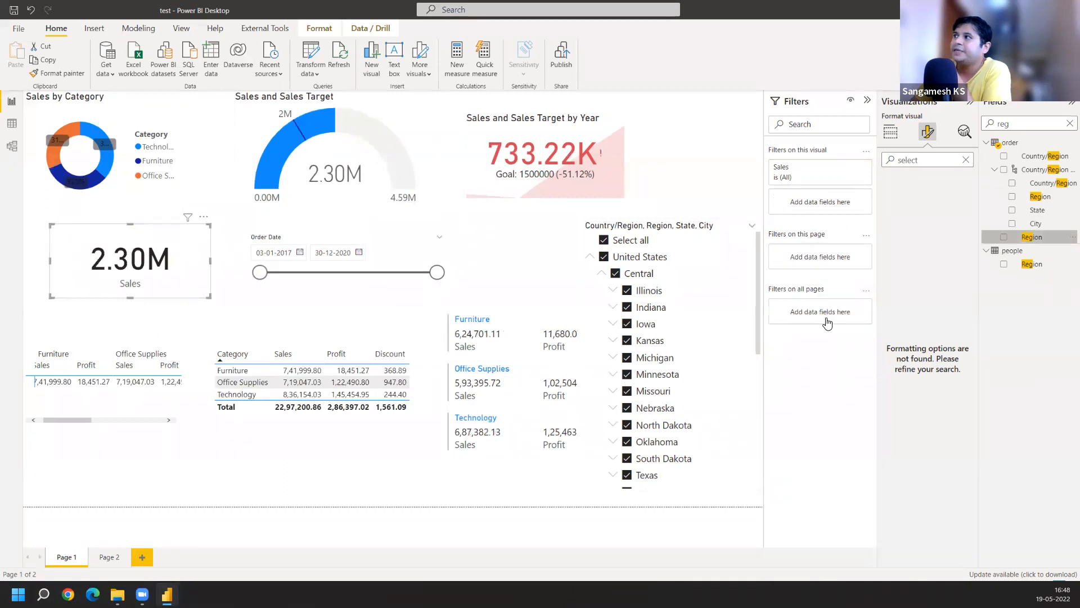
{"action": "left_click_drag", "start_coordinate": [1020, 242], "coordinate": [1065, 225]}
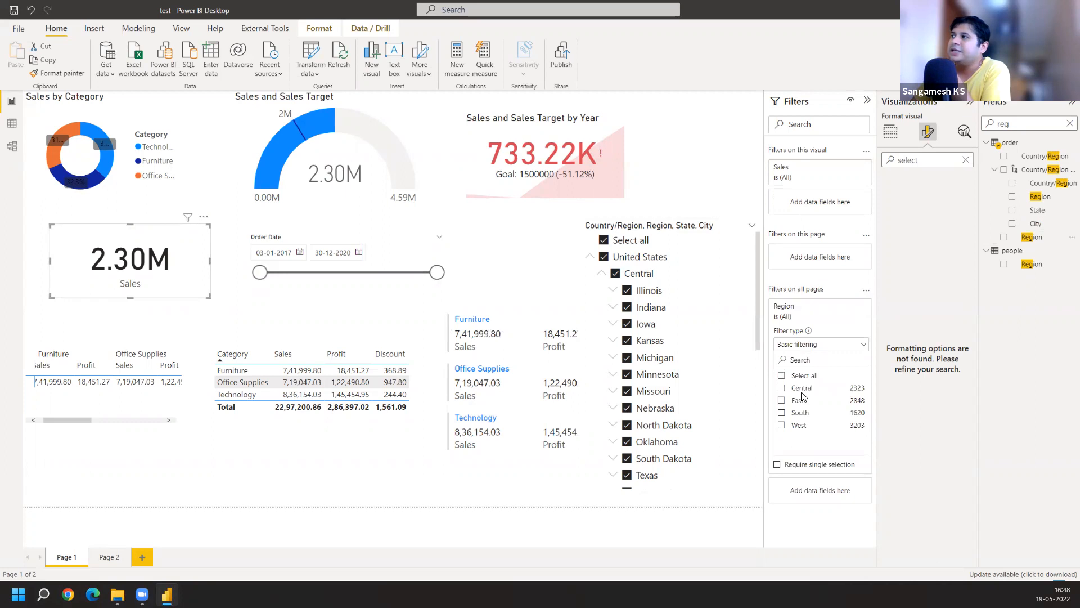
{"action": "left_click", "coordinate": [783, 376]}
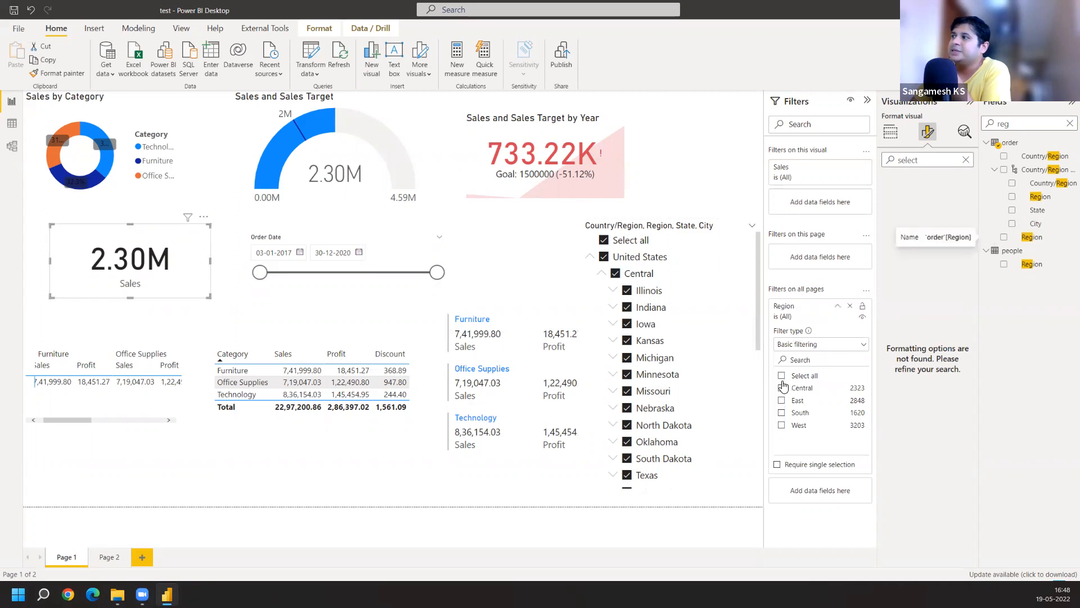
{"action": "left_click", "coordinate": [782, 416]}
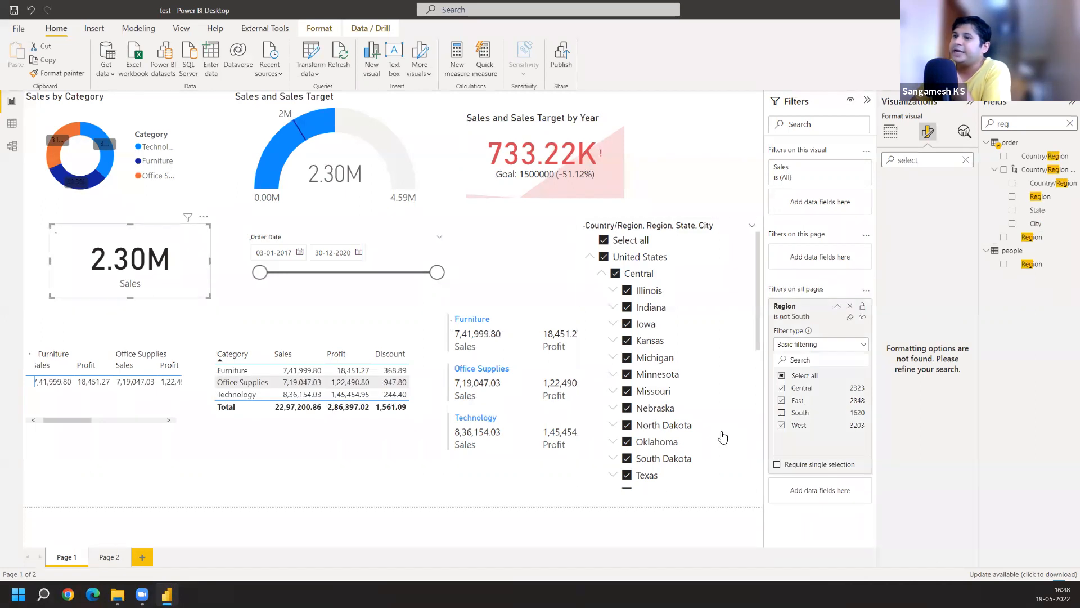
Examine the Sales by Person chart on Page 2 and compare its bars with the people table's person and region rows
{"action": "left_click", "coordinate": [104, 559]}
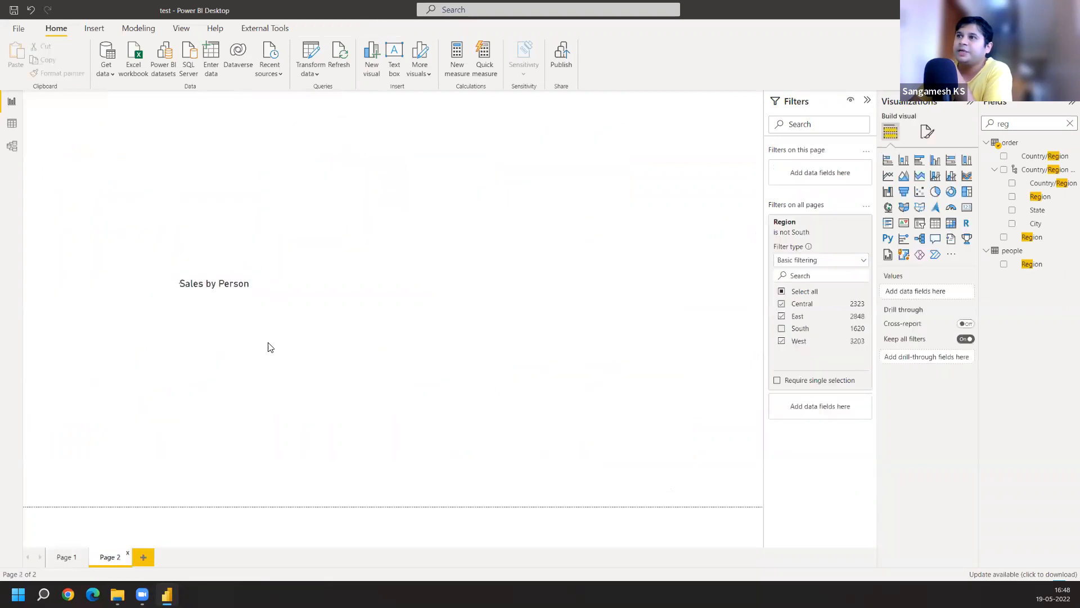
{"action": "mouse_move", "coordinate": [267, 340]}
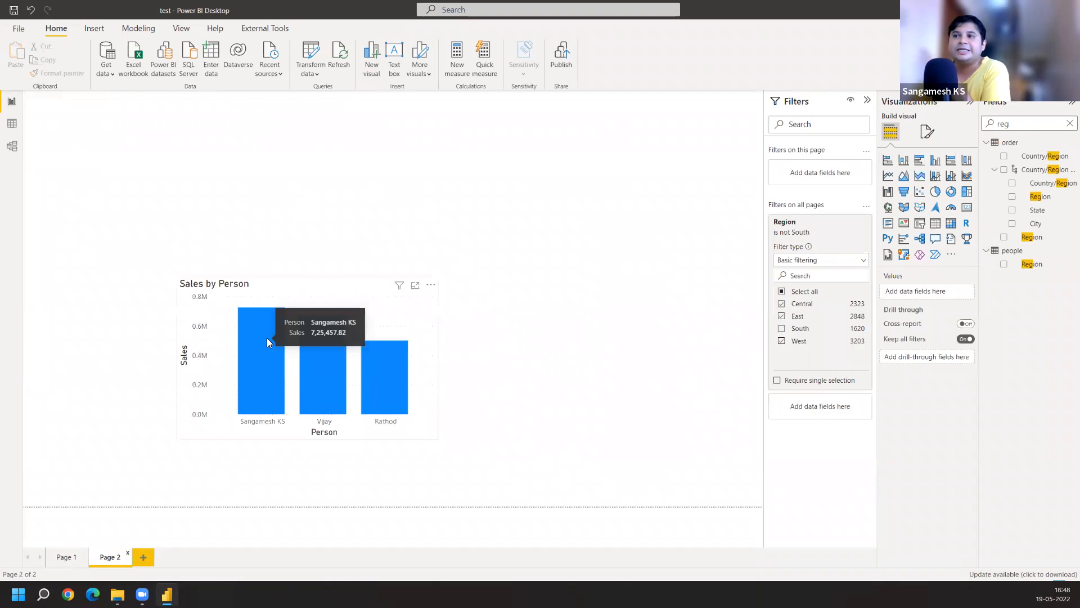
{"action": "mouse_move", "coordinate": [383, 369]}
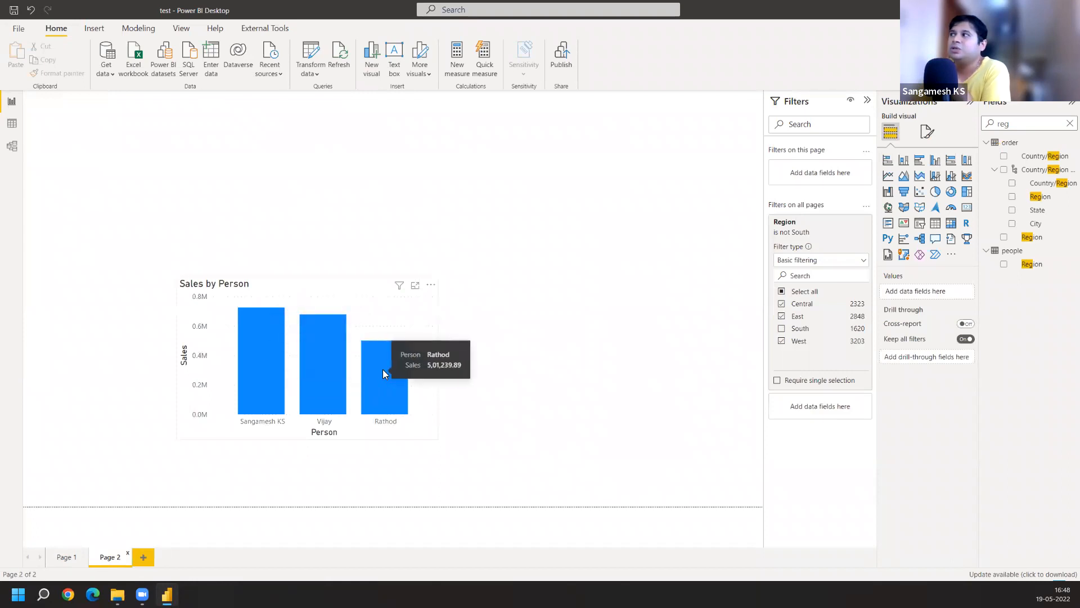
{"action": "left_click", "coordinate": [10, 131]}
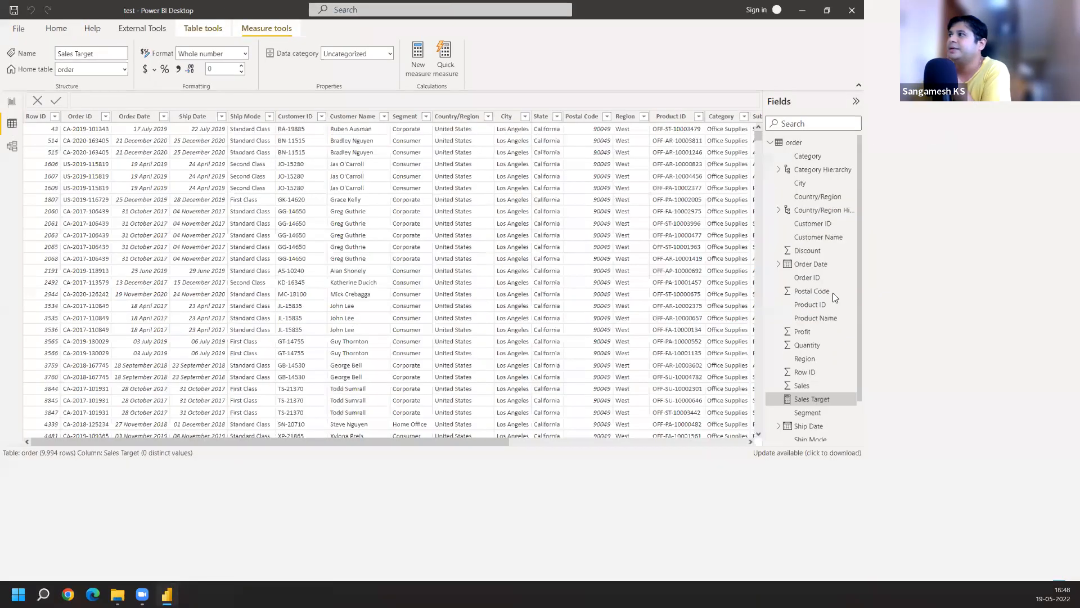
{"action": "left_click", "coordinate": [1013, 481]}
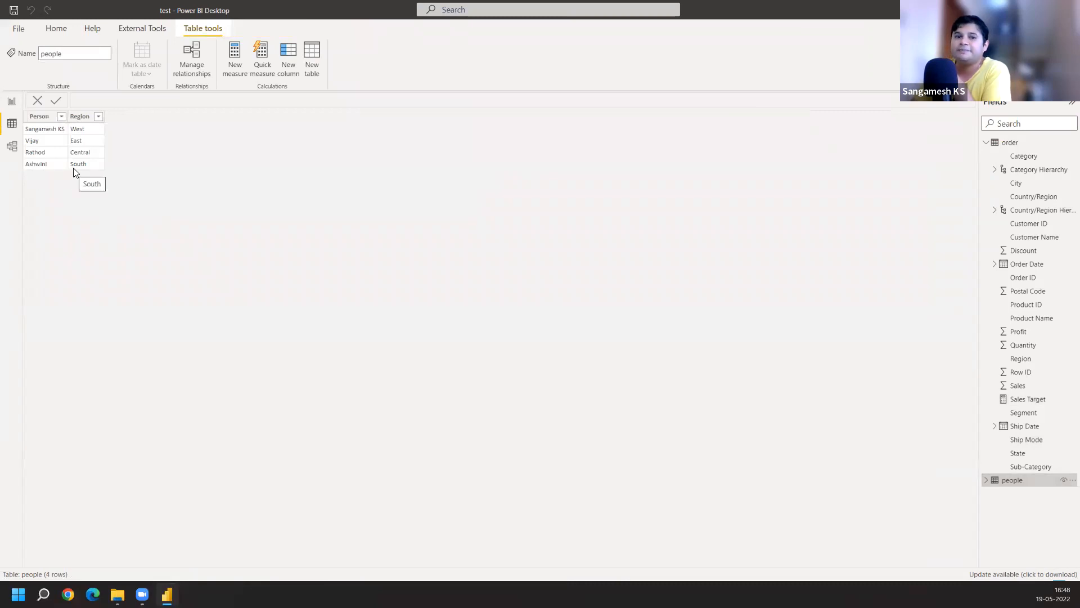
{"action": "left_click", "coordinate": [12, 101]}
{"action": "mouse_move", "coordinate": [398, 403]}
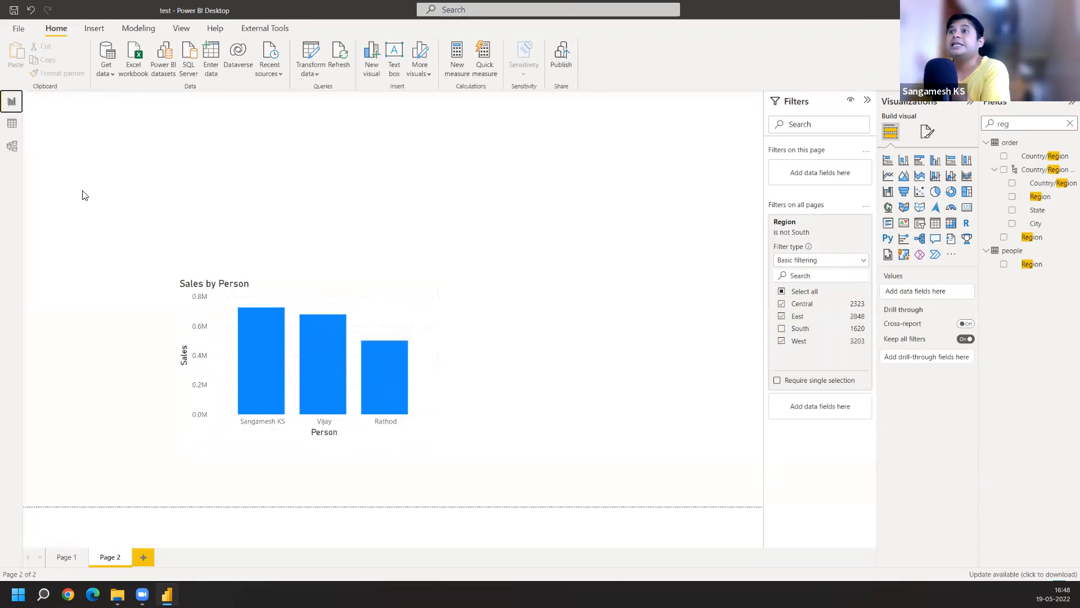
Remove the all-pages Region filter and filter only the Sales card on Page 1 by the order table's Region field, including only South
{"action": "left_click", "coordinate": [63, 558]}
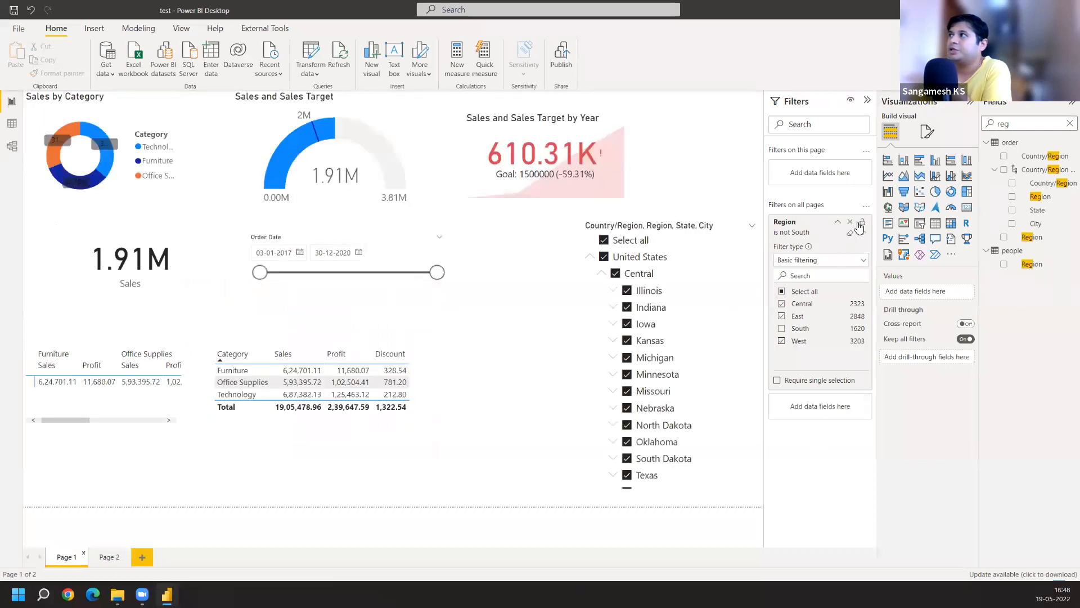
{"action": "left_click", "coordinate": [849, 223]}
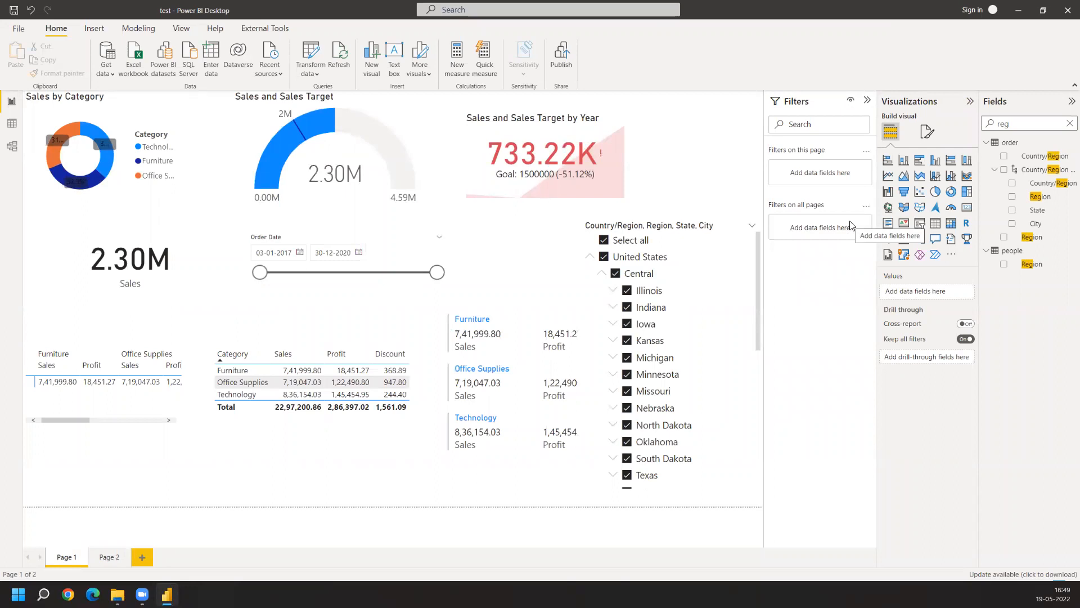
{"action": "left_click", "coordinate": [132, 256]}
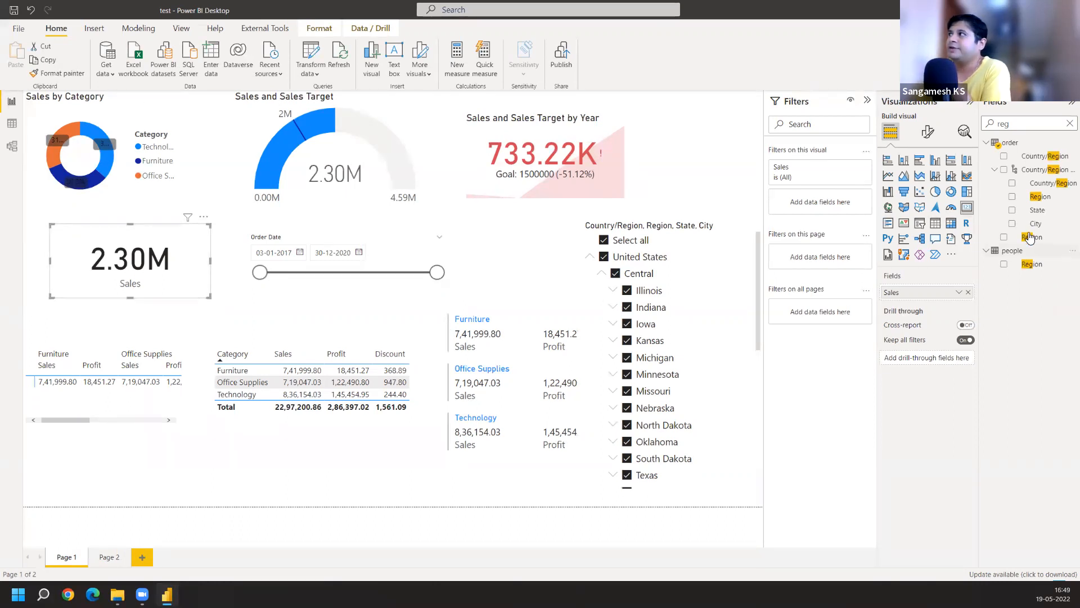
{"action": "left_click_drag", "start_coordinate": [1029, 237], "coordinate": [835, 203]}
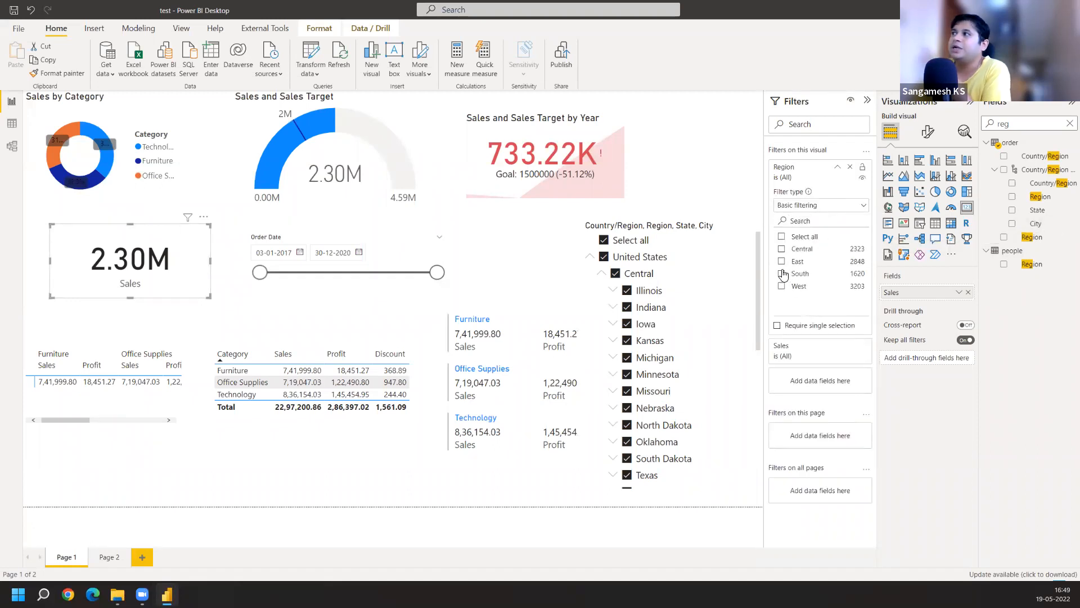
{"action": "left_click", "coordinate": [781, 273]}
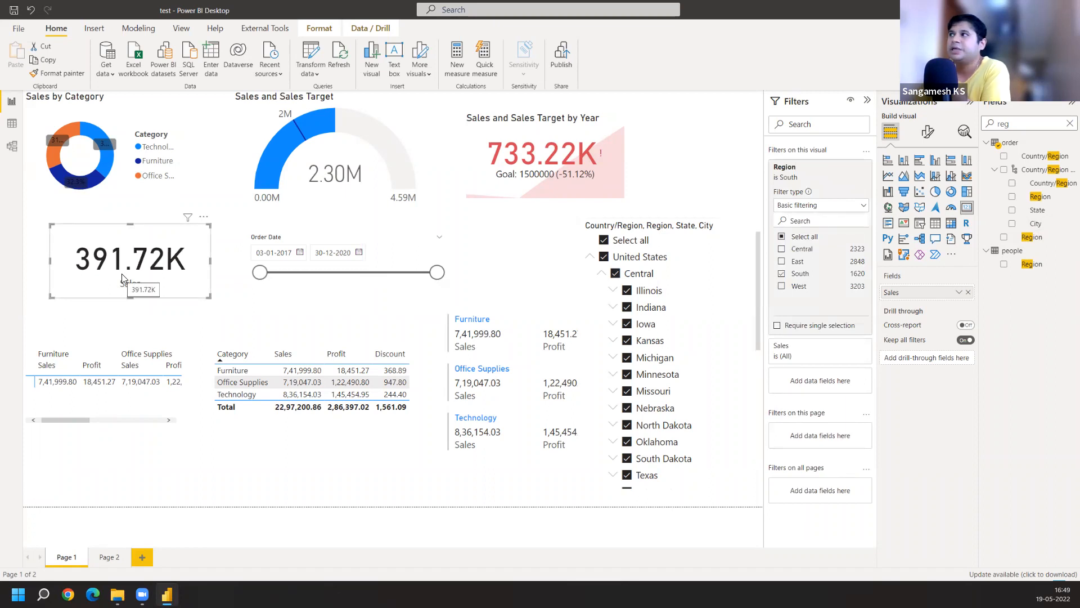
Cross-filter the Page 1 visuals by the matrix's Furniture column, check the Sales card, and clear the cross-filter
{"action": "left_click", "coordinate": [91, 354]}
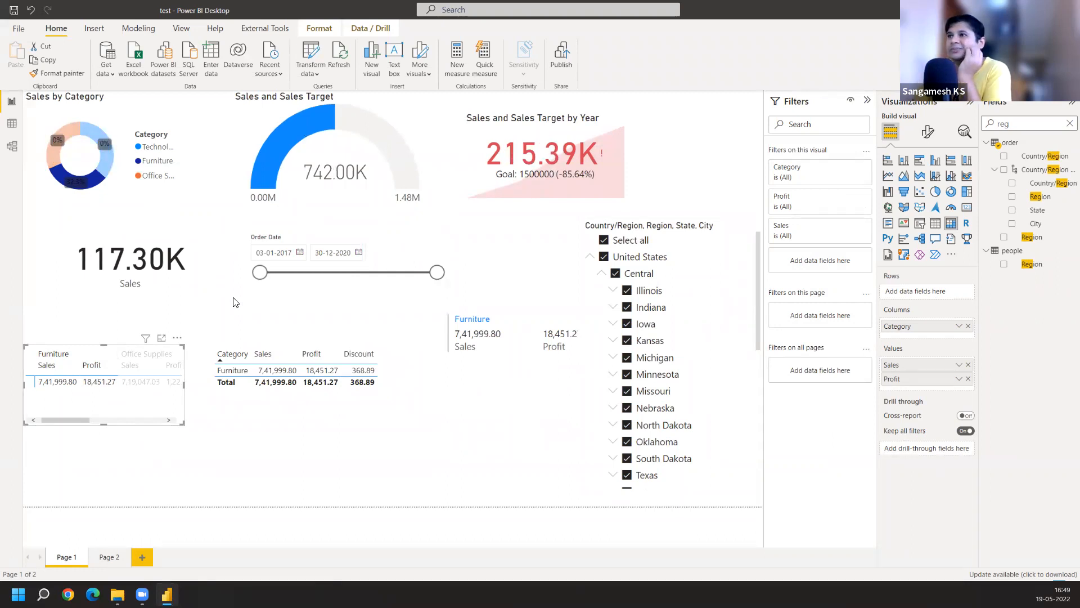
{"action": "left_click", "coordinate": [142, 297]}
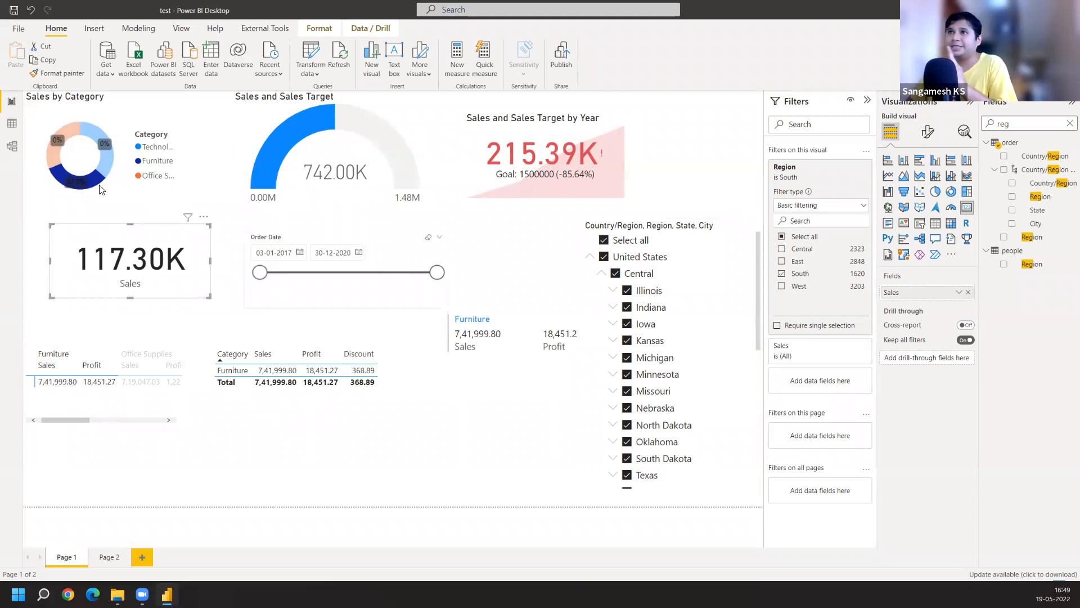
{"action": "left_click", "coordinate": [124, 195]}
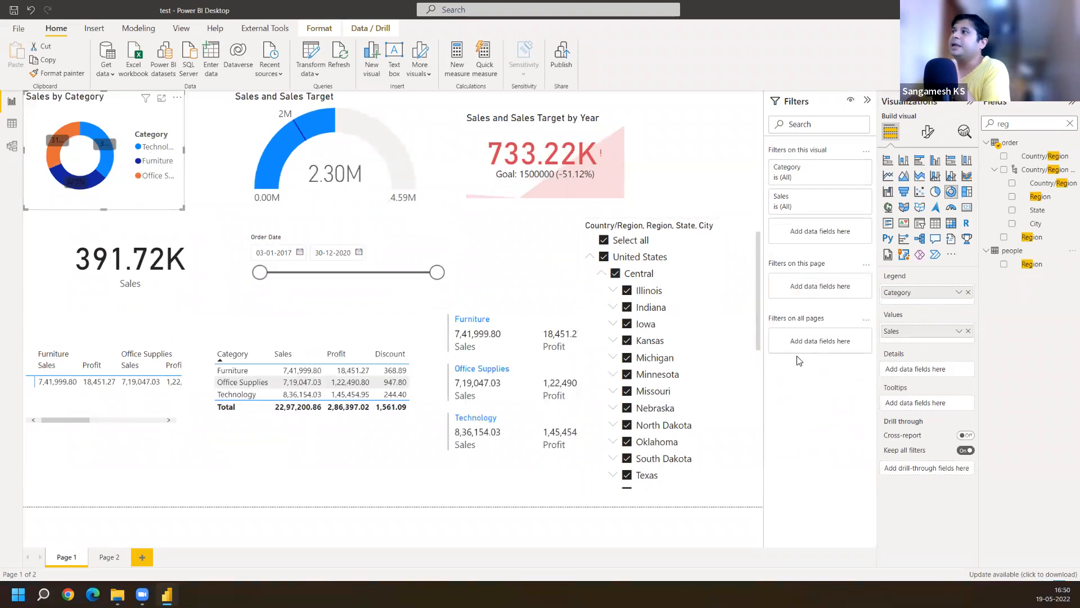
Check the Sales by Person chart on Page 2 and return to Page 1
{"action": "left_click", "coordinate": [107, 557]}
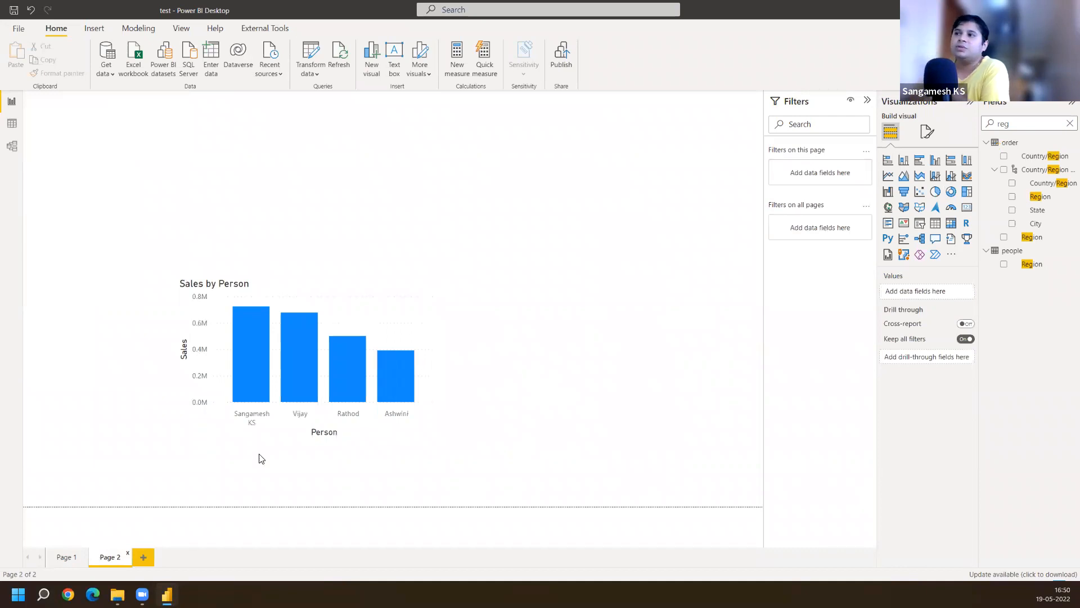
{"action": "mouse_move", "coordinate": [386, 374]}
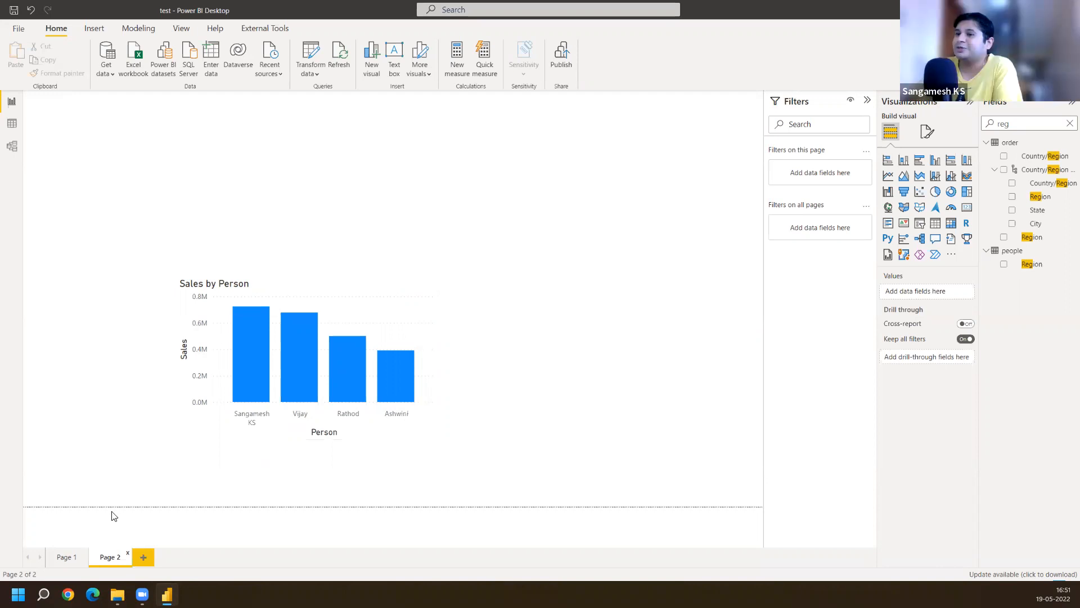
{"action": "left_click", "coordinate": [63, 559]}
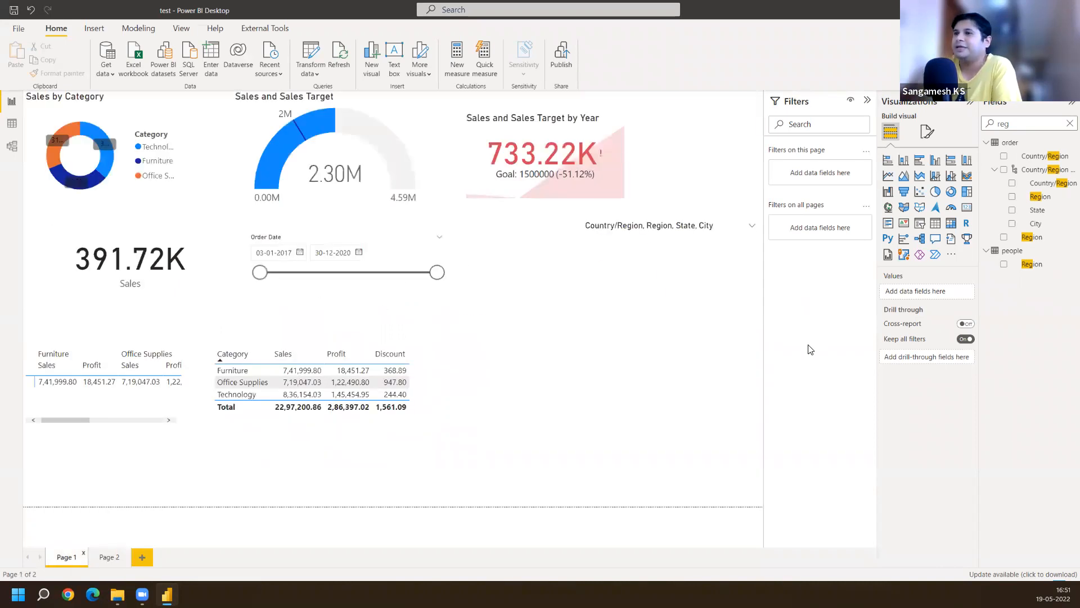
Add a page-level filter on the order table's Region field to Page 1, including only South
{"action": "left_click", "coordinate": [140, 267]}
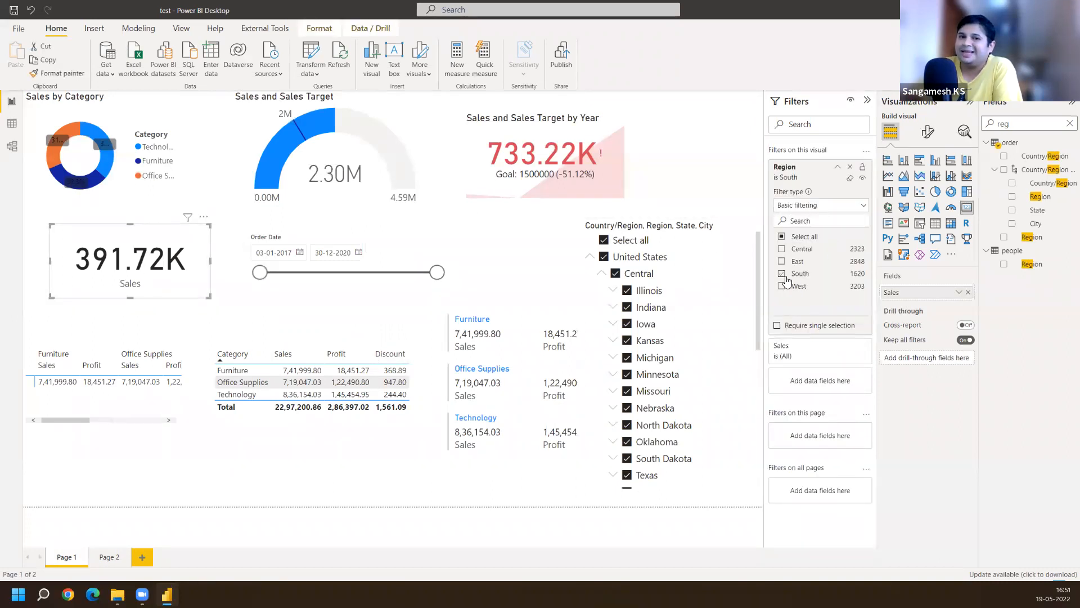
{"action": "left_click_drag", "start_coordinate": [1038, 238], "coordinate": [834, 441]}
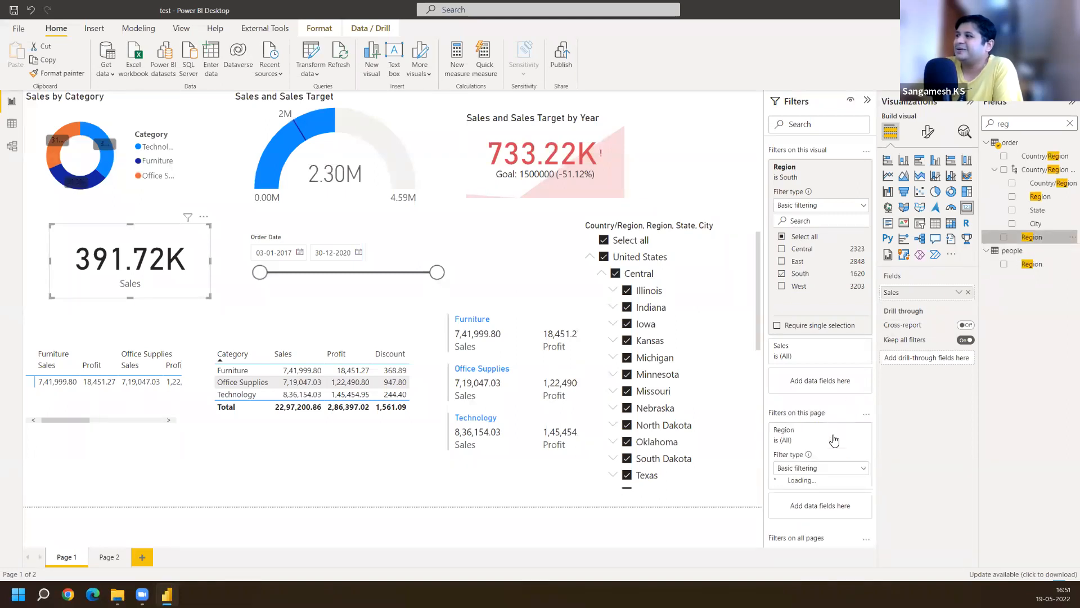
{"action": "scroll", "coordinate": [793, 495], "scroll_direction": "down", "scroll_amount": 2}
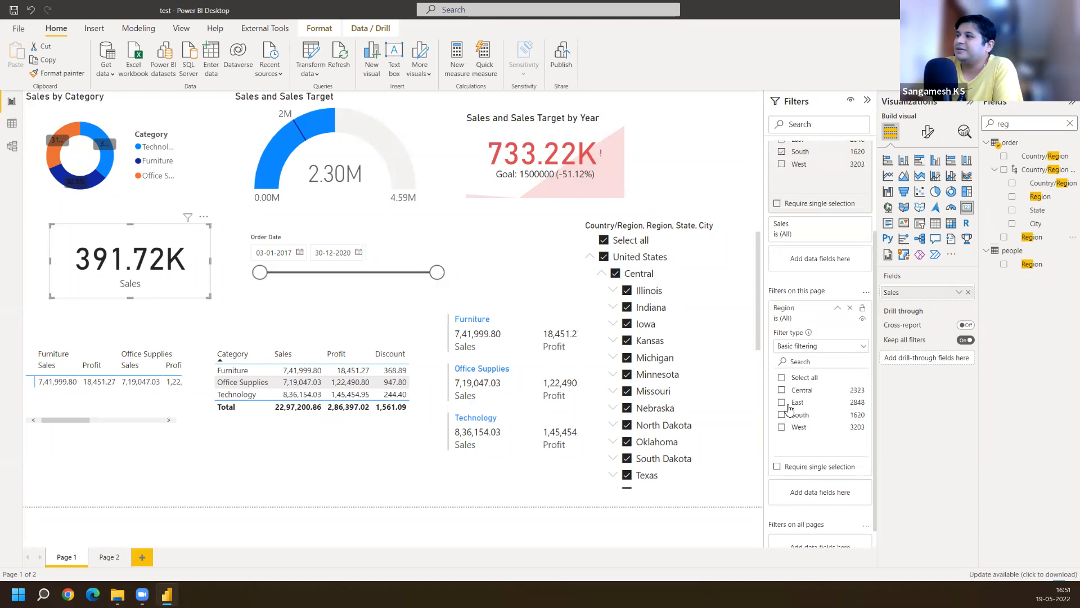
{"action": "left_click", "coordinate": [782, 415]}
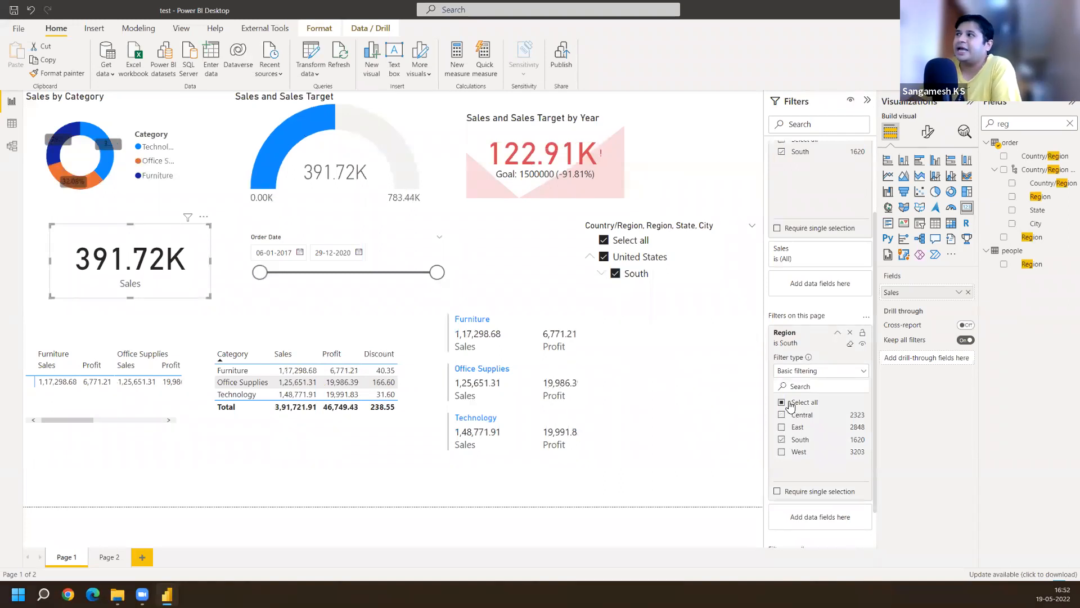
Compare the Sales card's Region filter with the page-level one, and replace the card's filter with a State filter set to Alabama
{"action": "scroll", "coordinate": [808, 298], "scroll_direction": "up", "scroll_amount": 3}
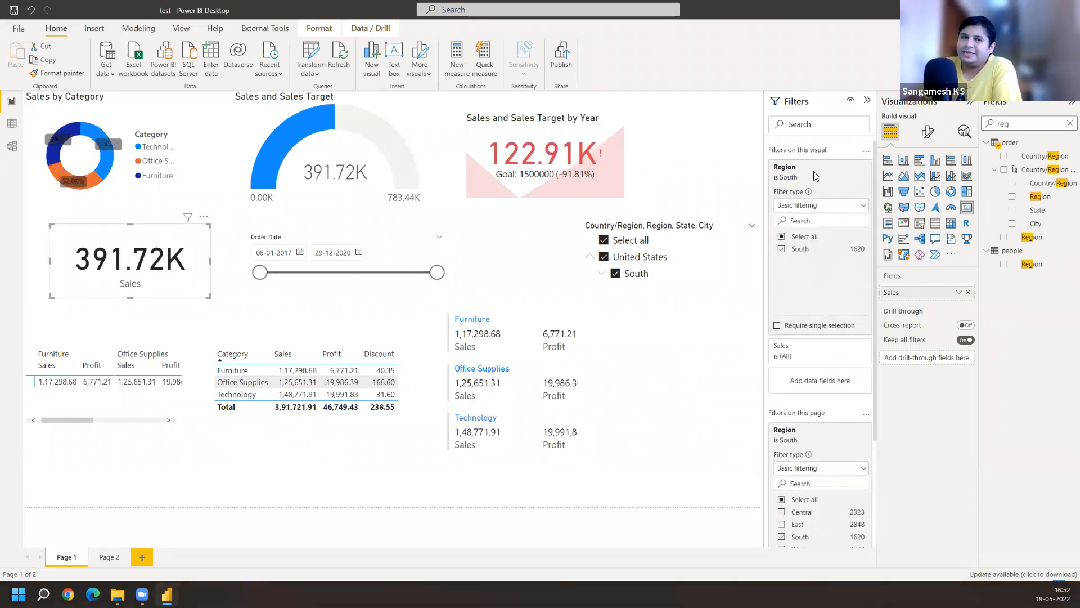
{"action": "scroll", "coordinate": [793, 533], "scroll_direction": "down", "scroll_amount": 1}
{"action": "scroll", "coordinate": [792, 533], "scroll_direction": "down", "scroll_amount": 1}
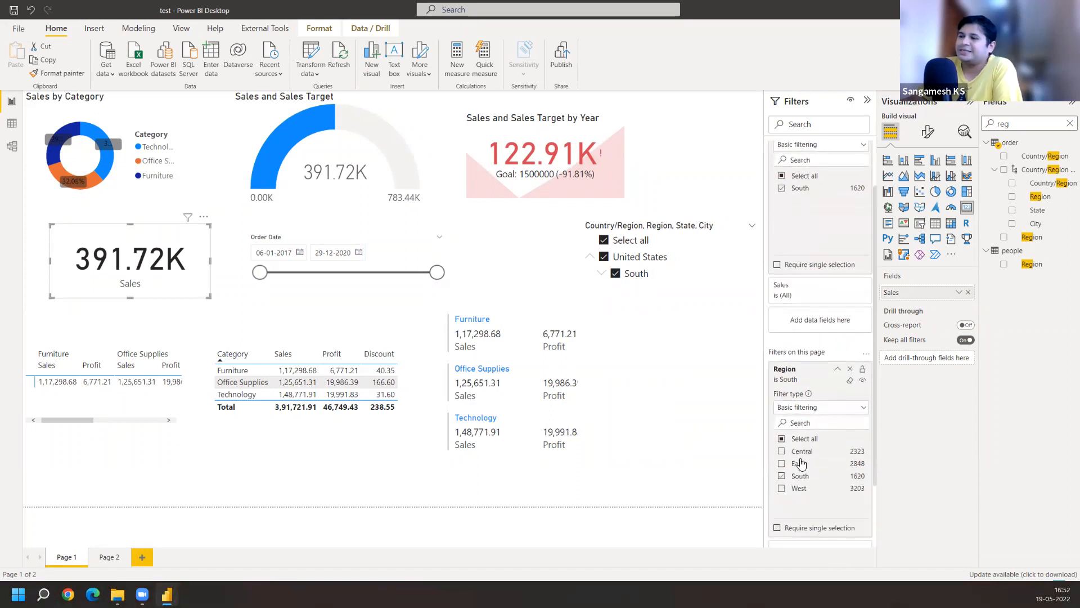
{"action": "scroll", "coordinate": [823, 328], "scroll_direction": "up", "scroll_amount": 2}
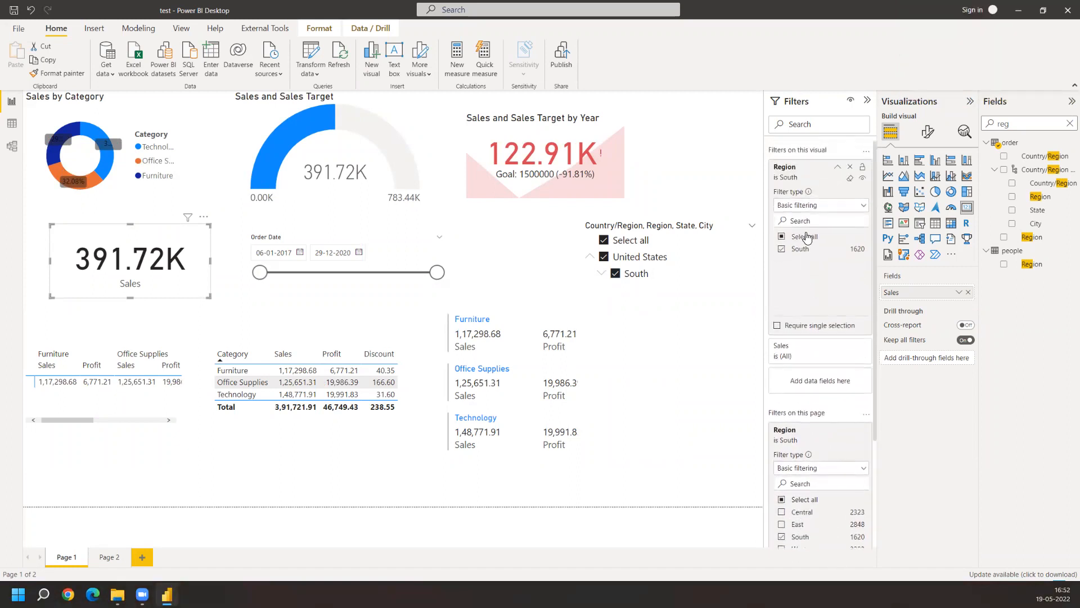
{"action": "scroll", "coordinate": [827, 444], "scroll_direction": "down", "scroll_amount": 2}
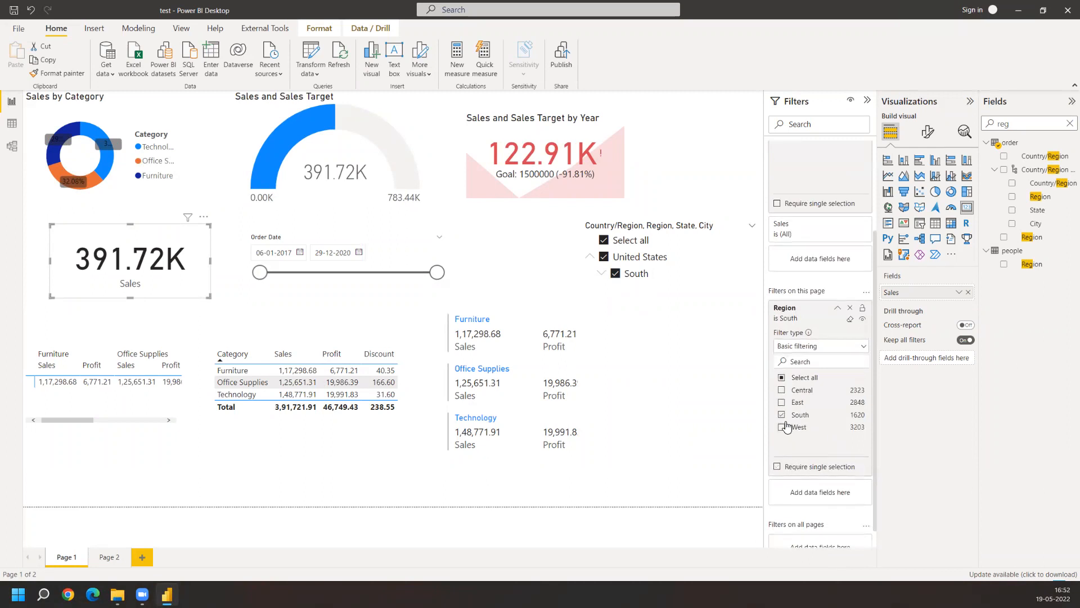
{"action": "scroll", "coordinate": [820, 291], "scroll_direction": "up", "scroll_amount": 3}
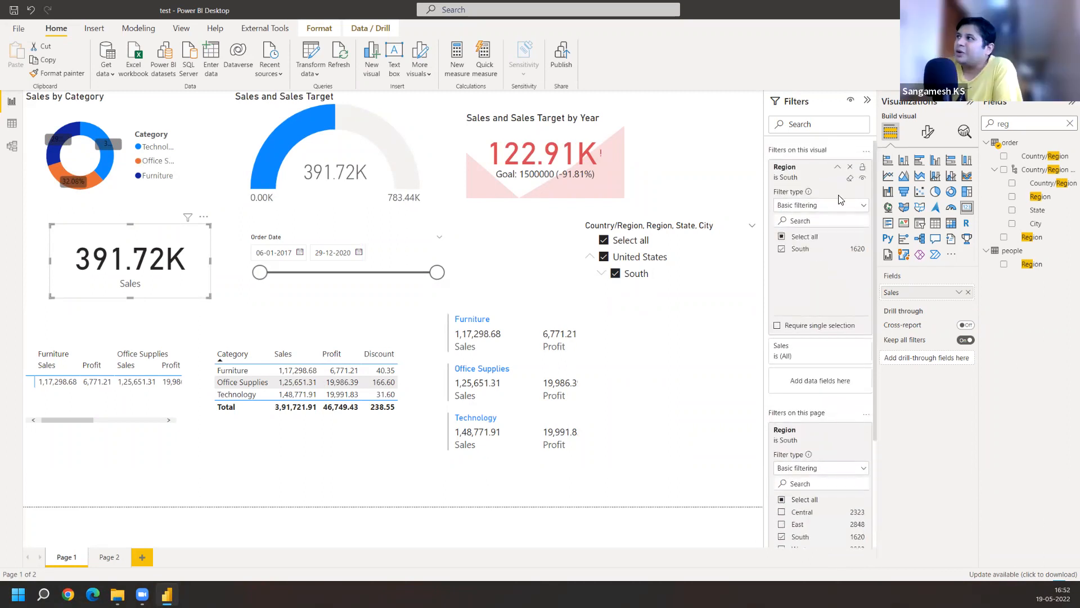
{"action": "left_click", "coordinate": [850, 168]}
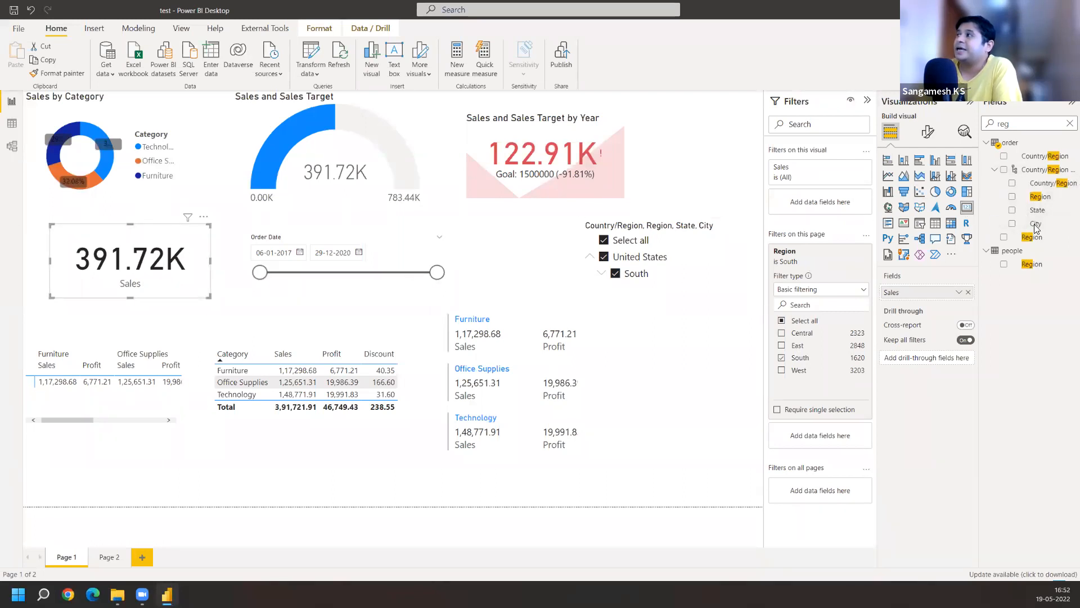
{"action": "left_click_drag", "start_coordinate": [1034, 214], "coordinate": [824, 208]}
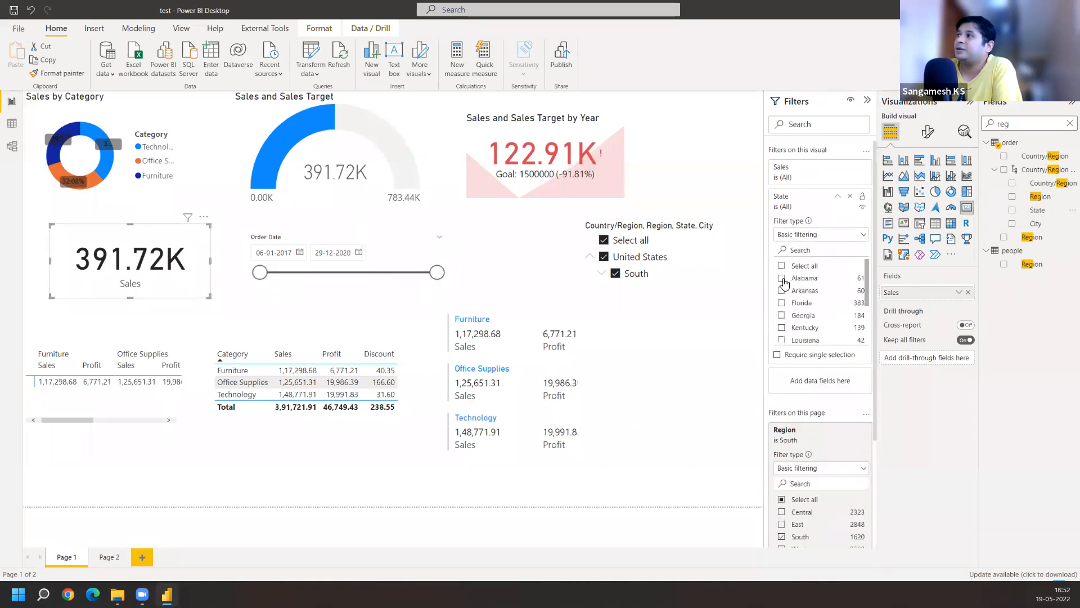
{"action": "left_click", "coordinate": [782, 279]}
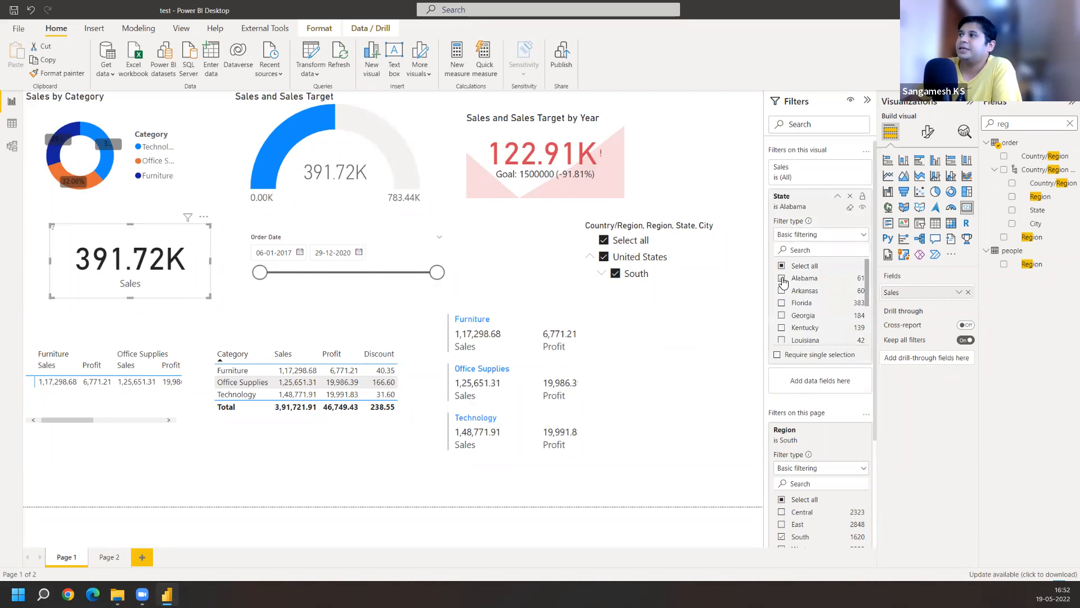